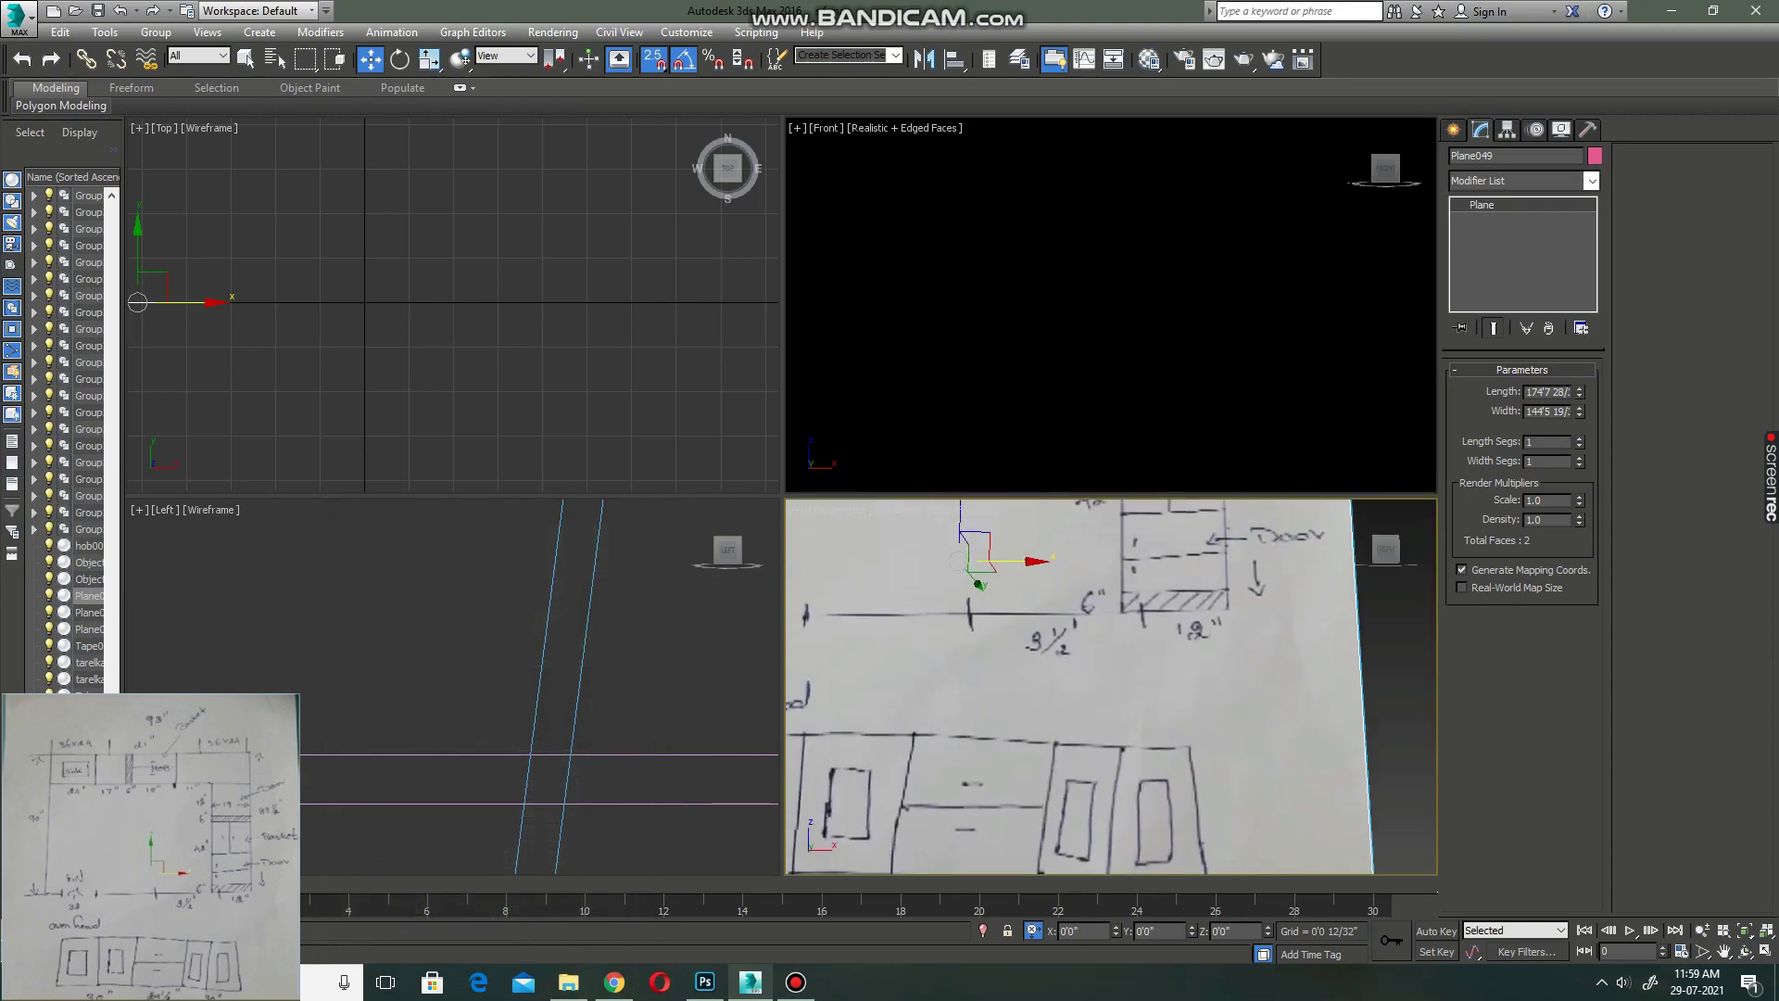
- Maximize the front view and frame the lower part of the sketch
key(alt+w)
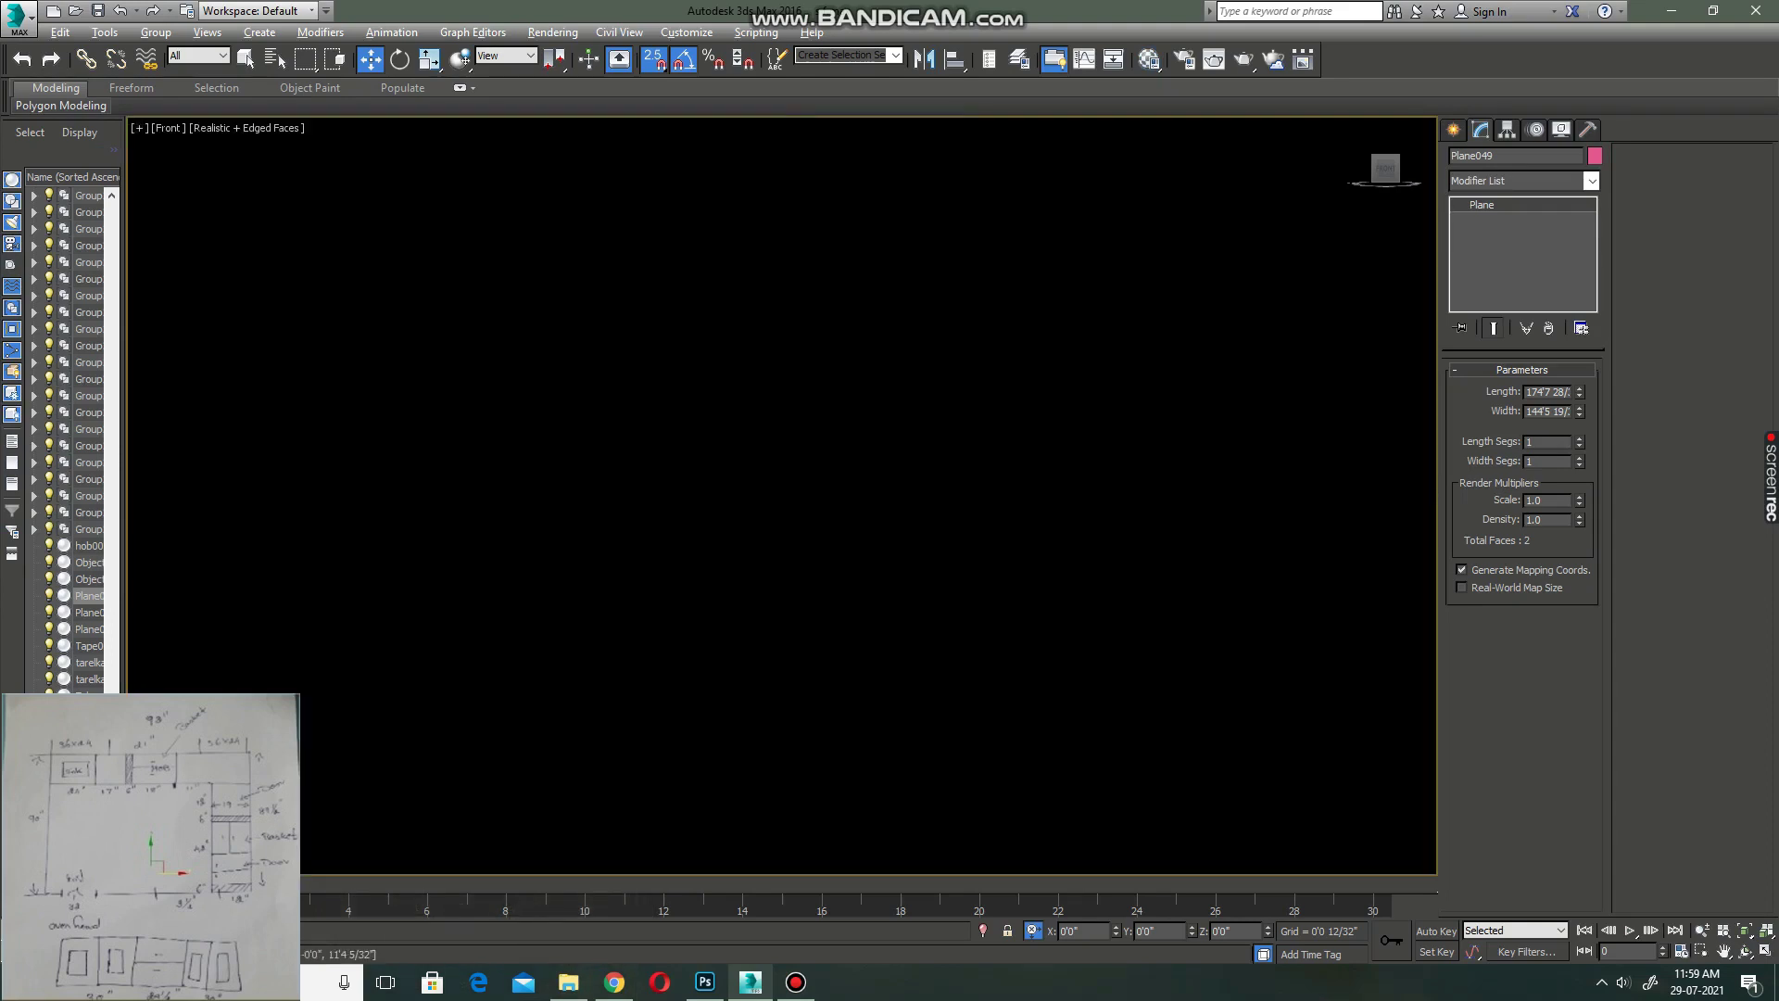
key(z)
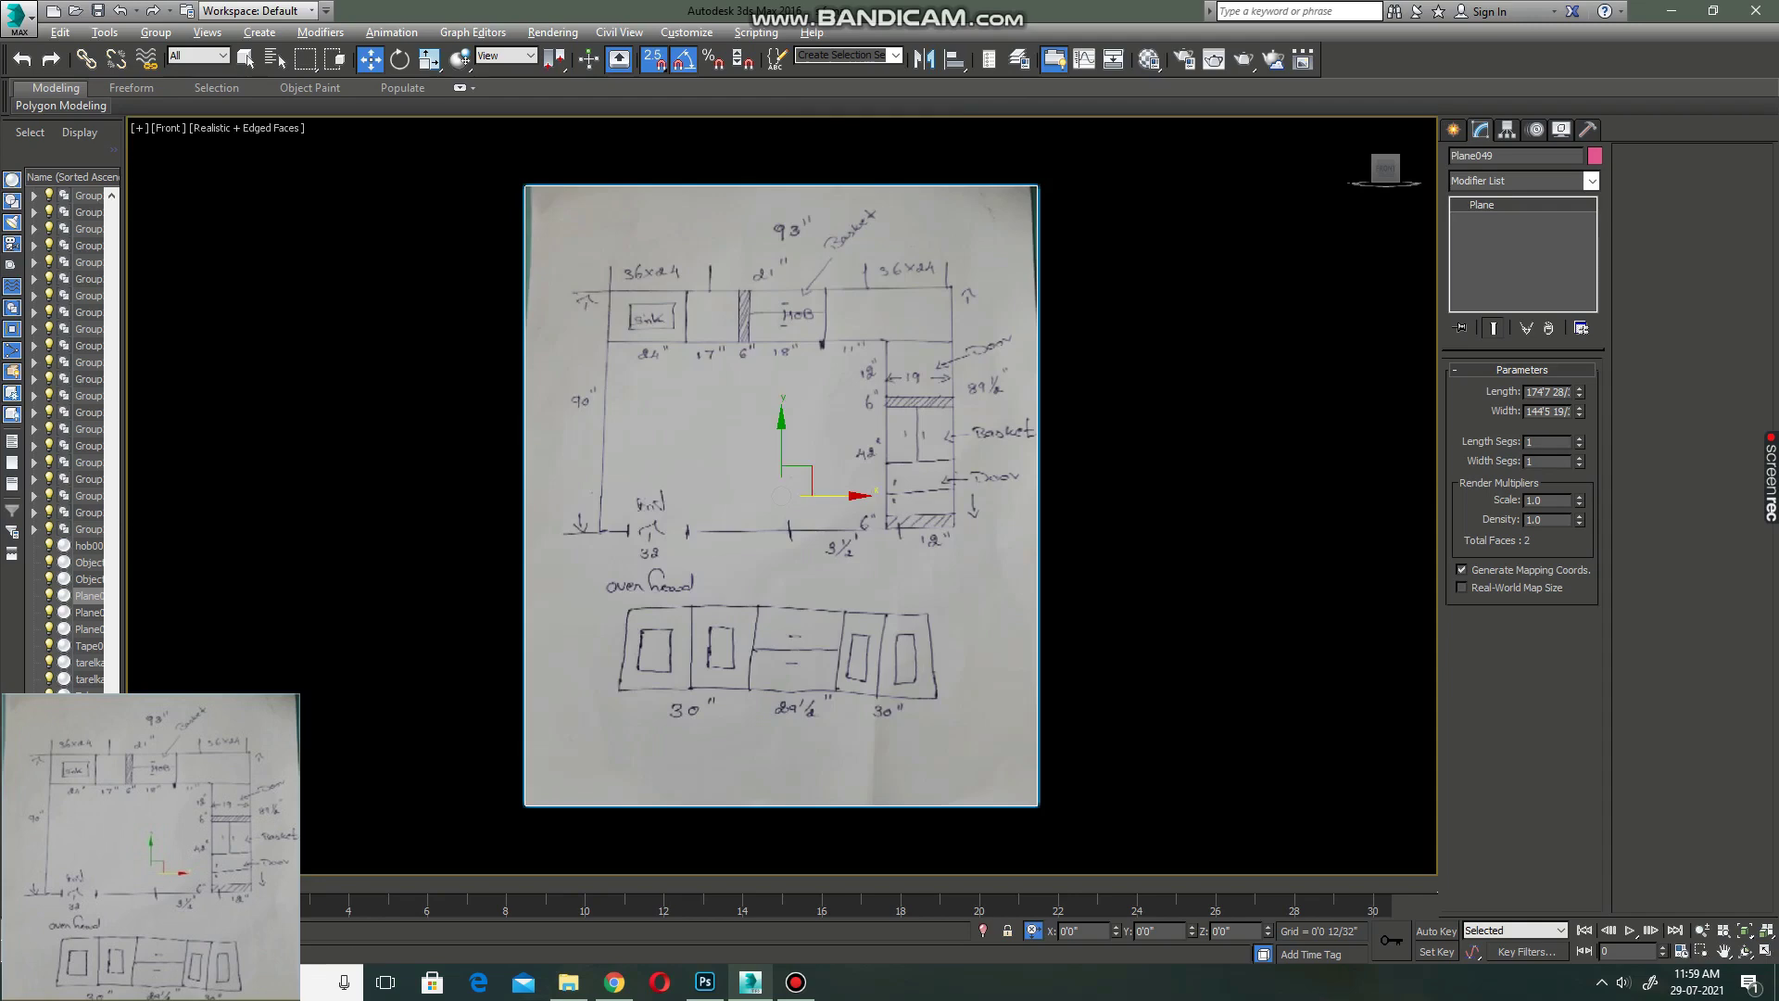
scroll(653, 324, up, 2)
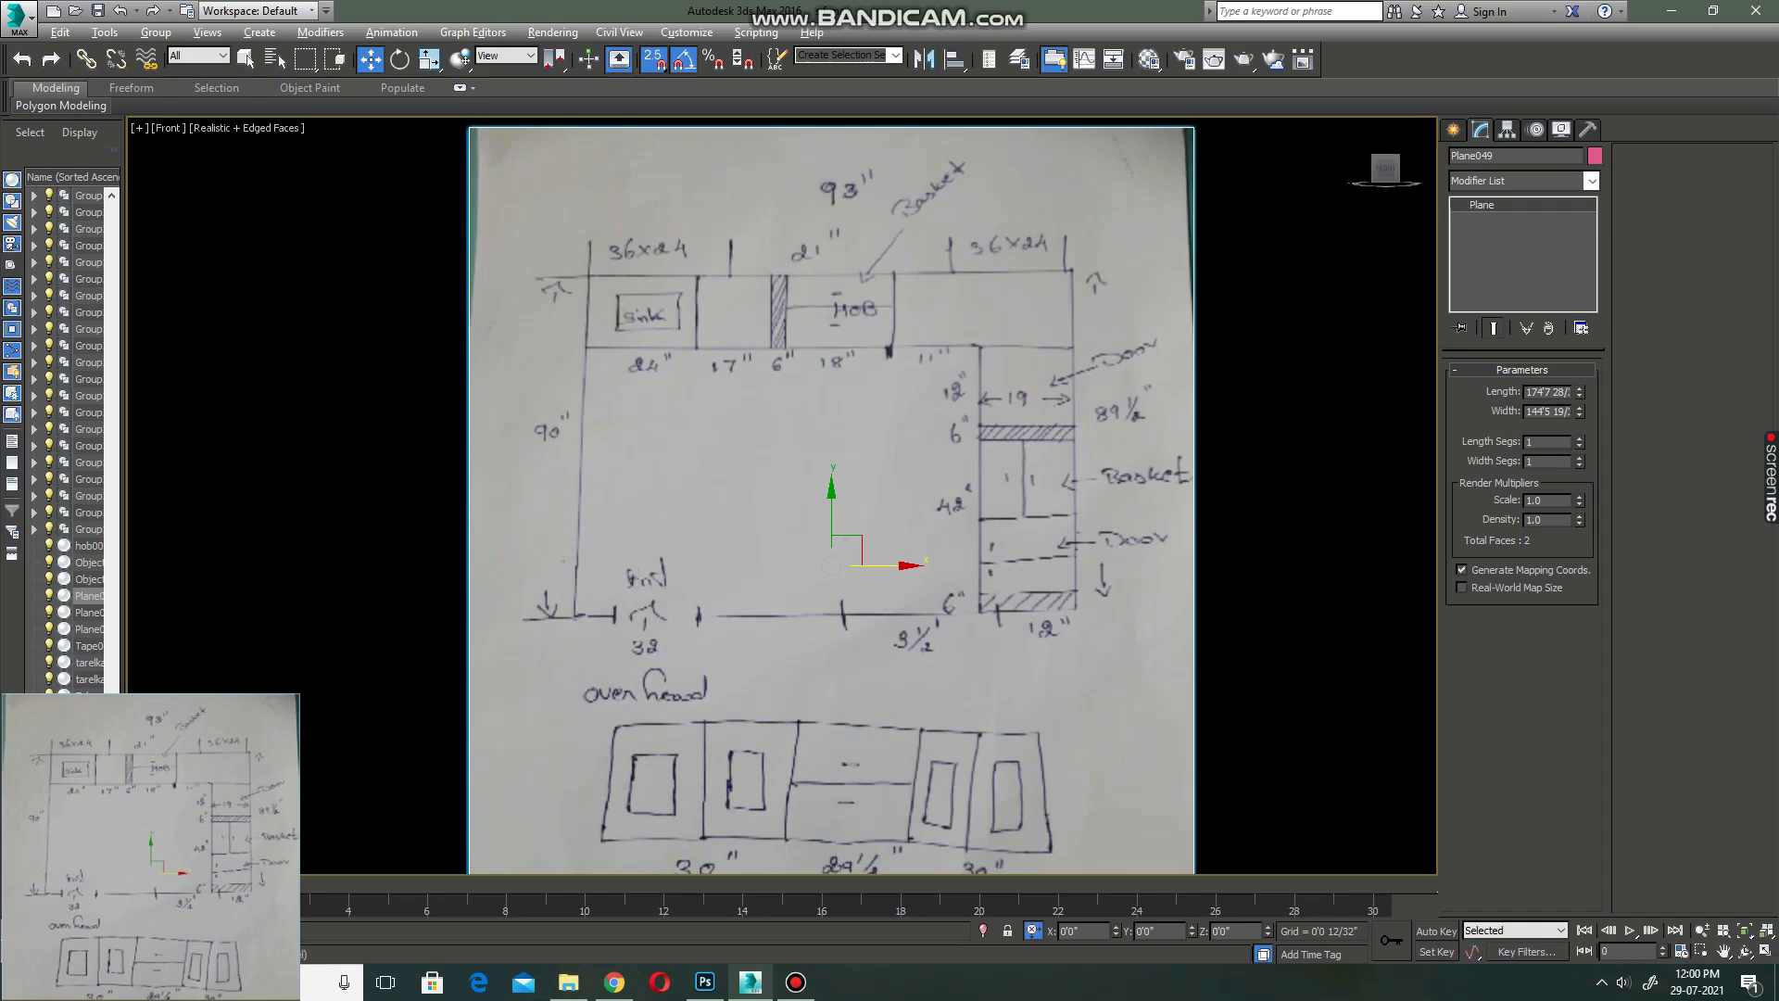
mouse_move(831, 565)
middle_down()
mouse_move(800, 417)
mouse_move(803, 575)
middle_up()
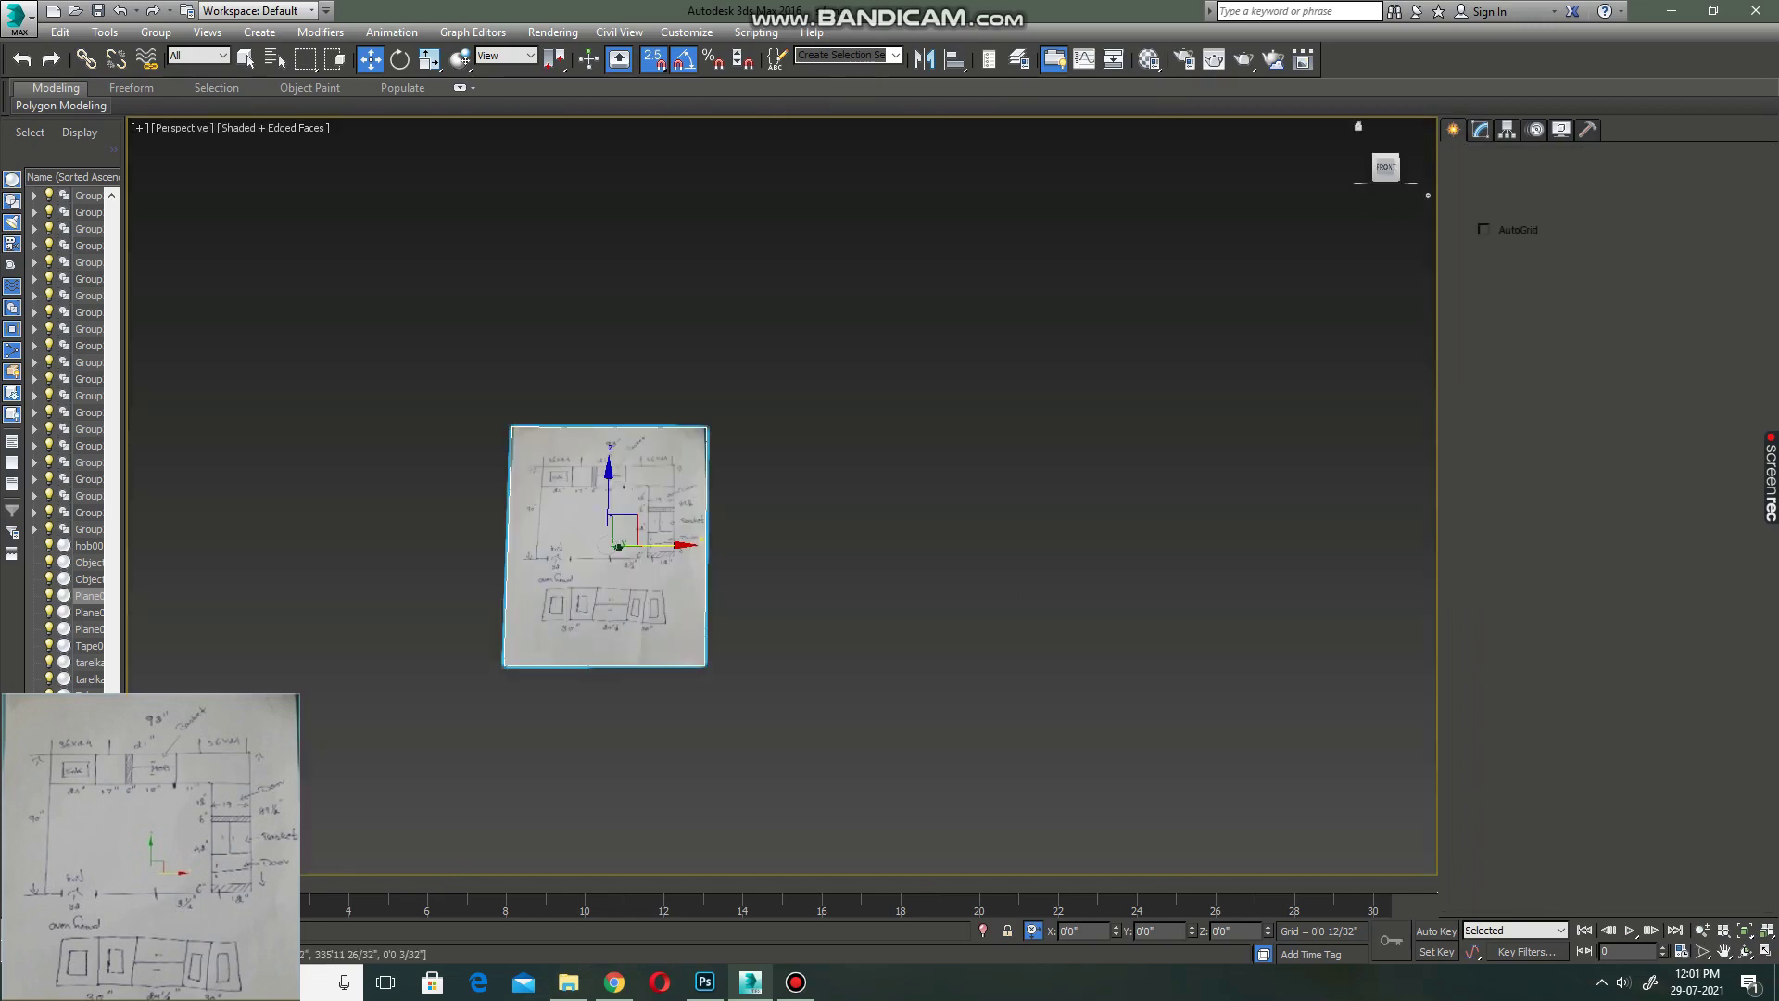
- Draw a box in the top view beside the sketch and set its height to 10'
key(alt+w)
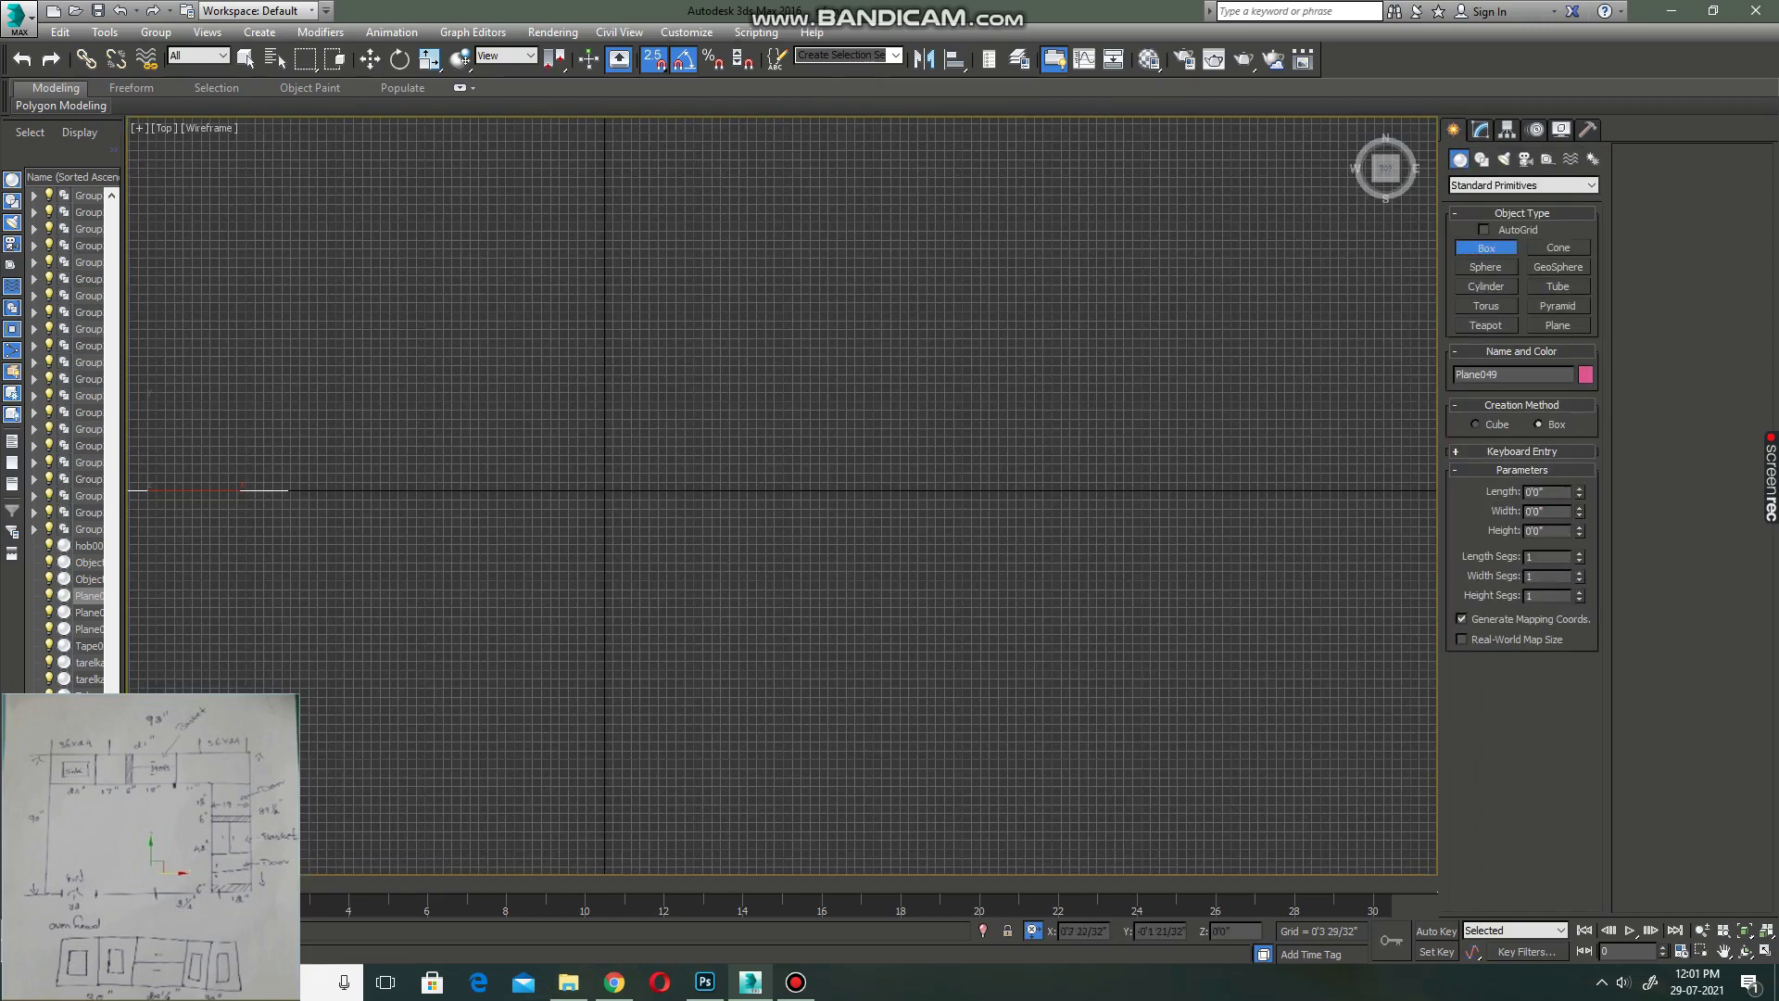
mouse_move(609, 491)
mouse_down()
mouse_move(707, 616)
mouse_move(844, 730)
mouse_up()
click(840, 682)
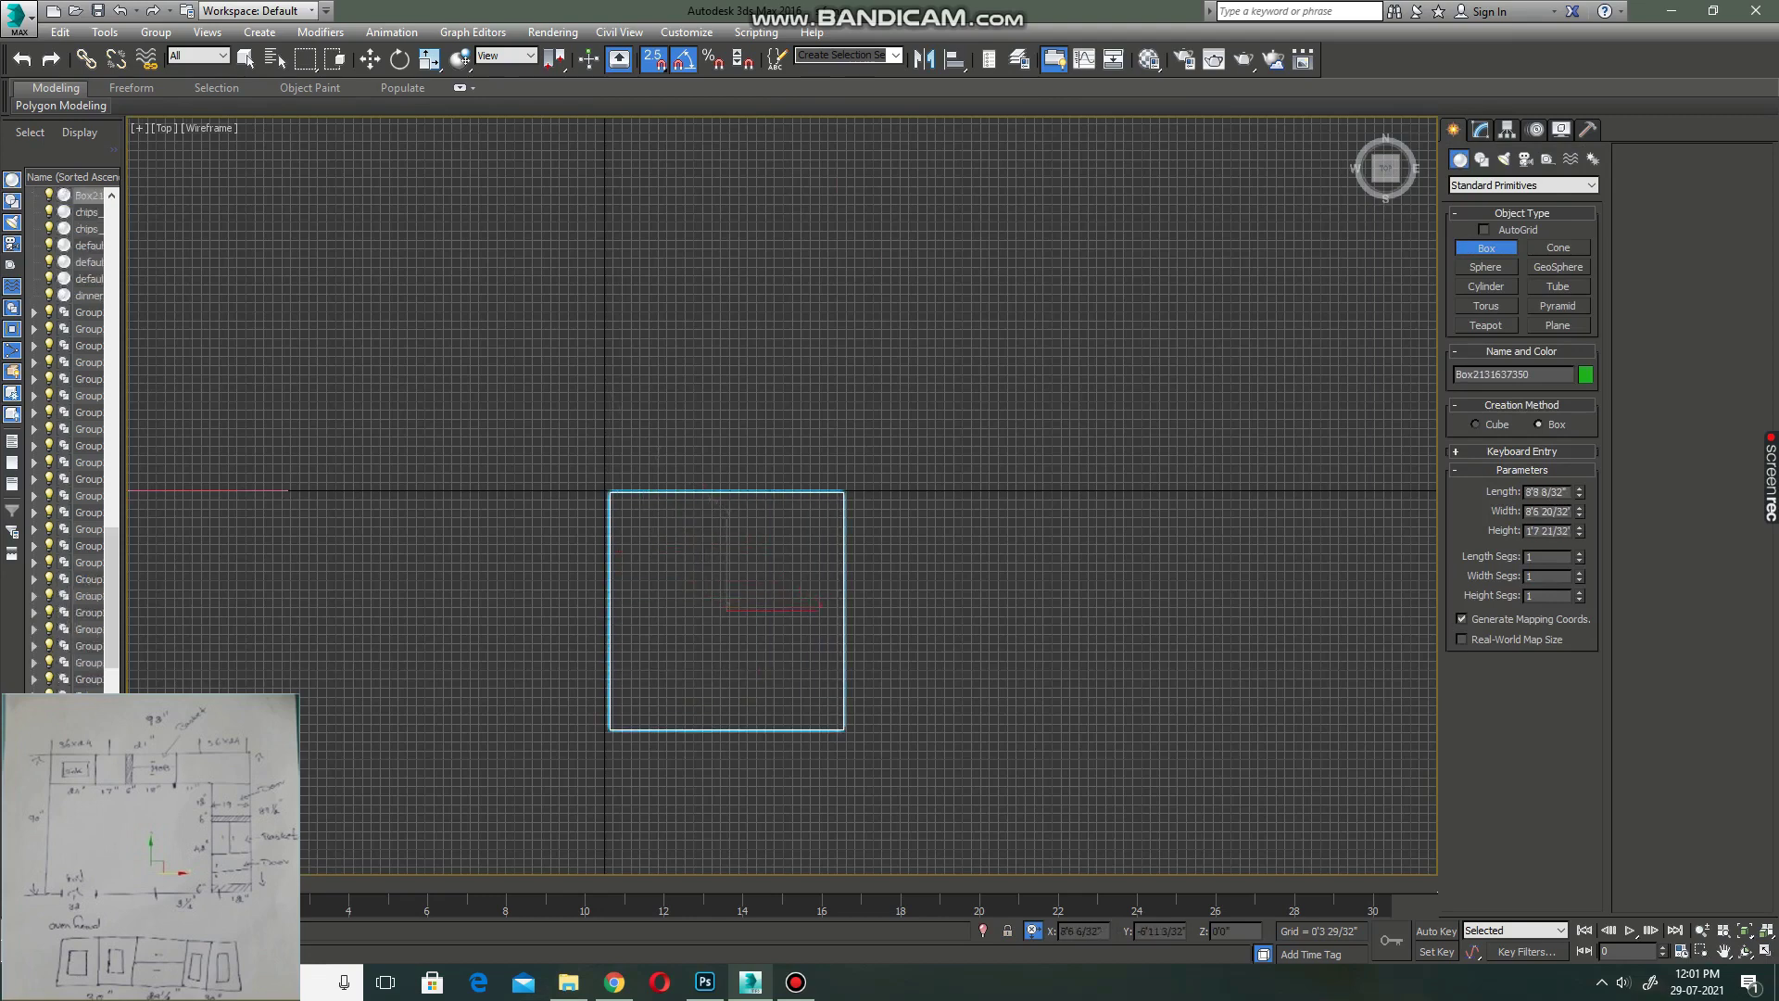
key(p)
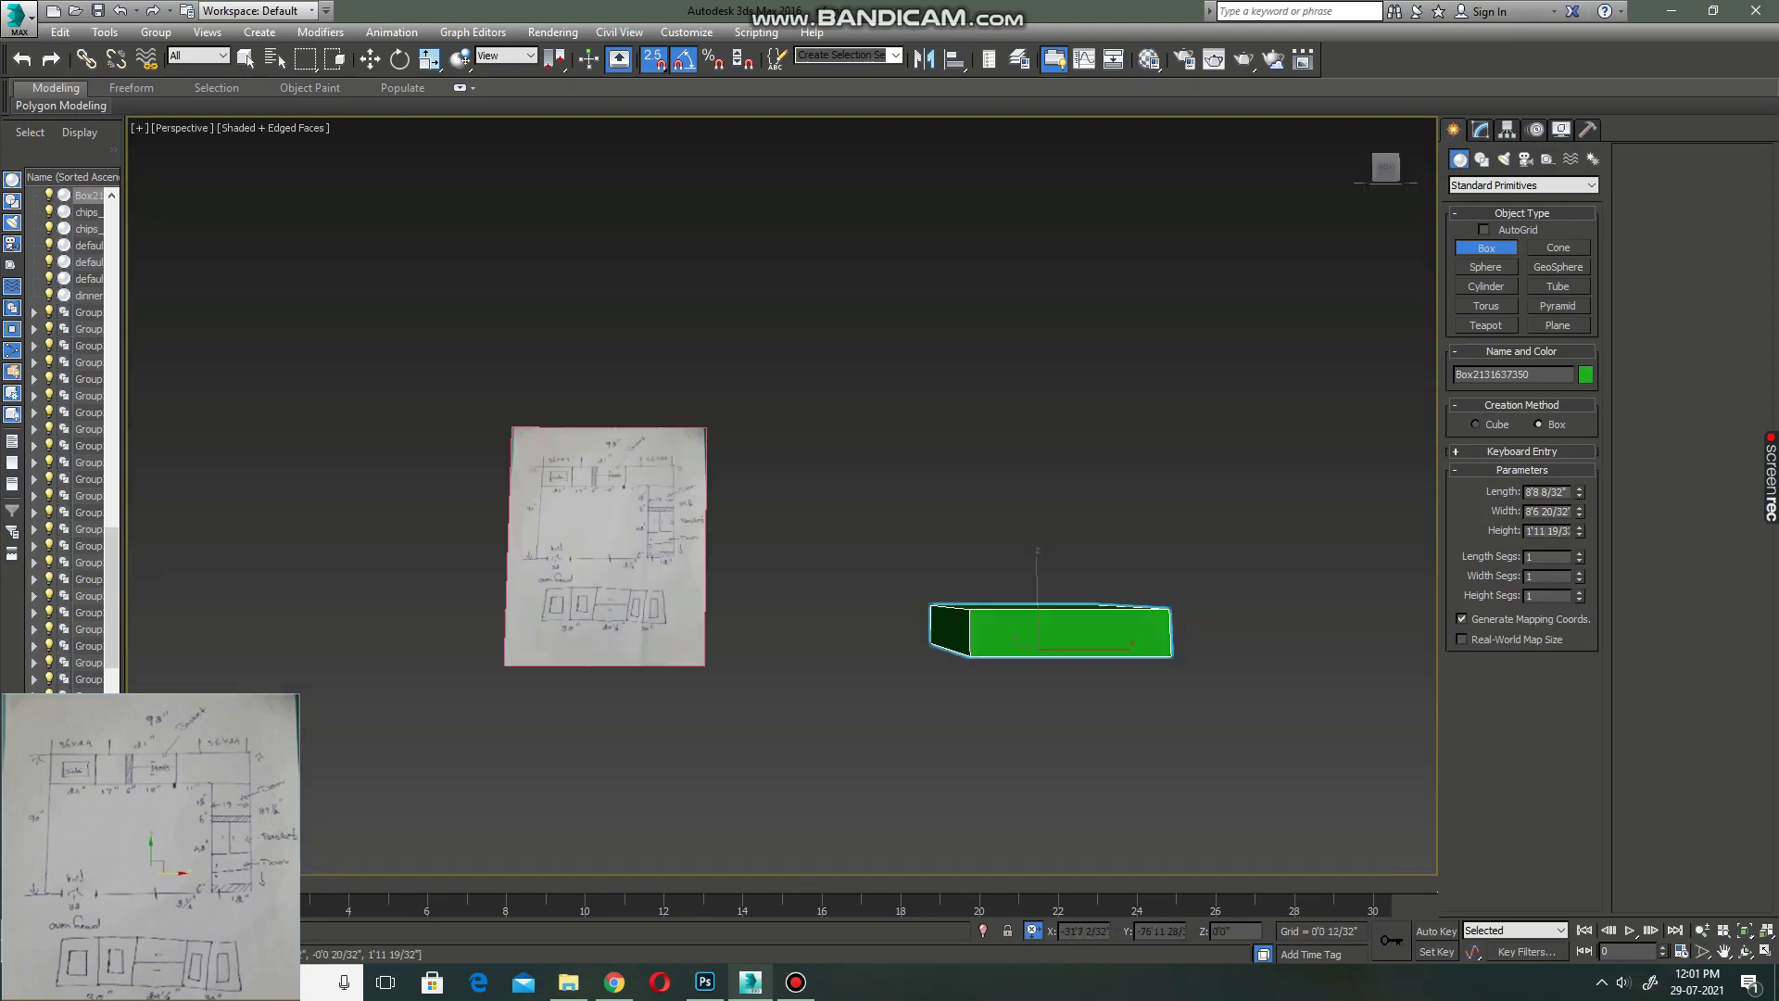
double_click(1548, 530)
text(10)
key(Return)
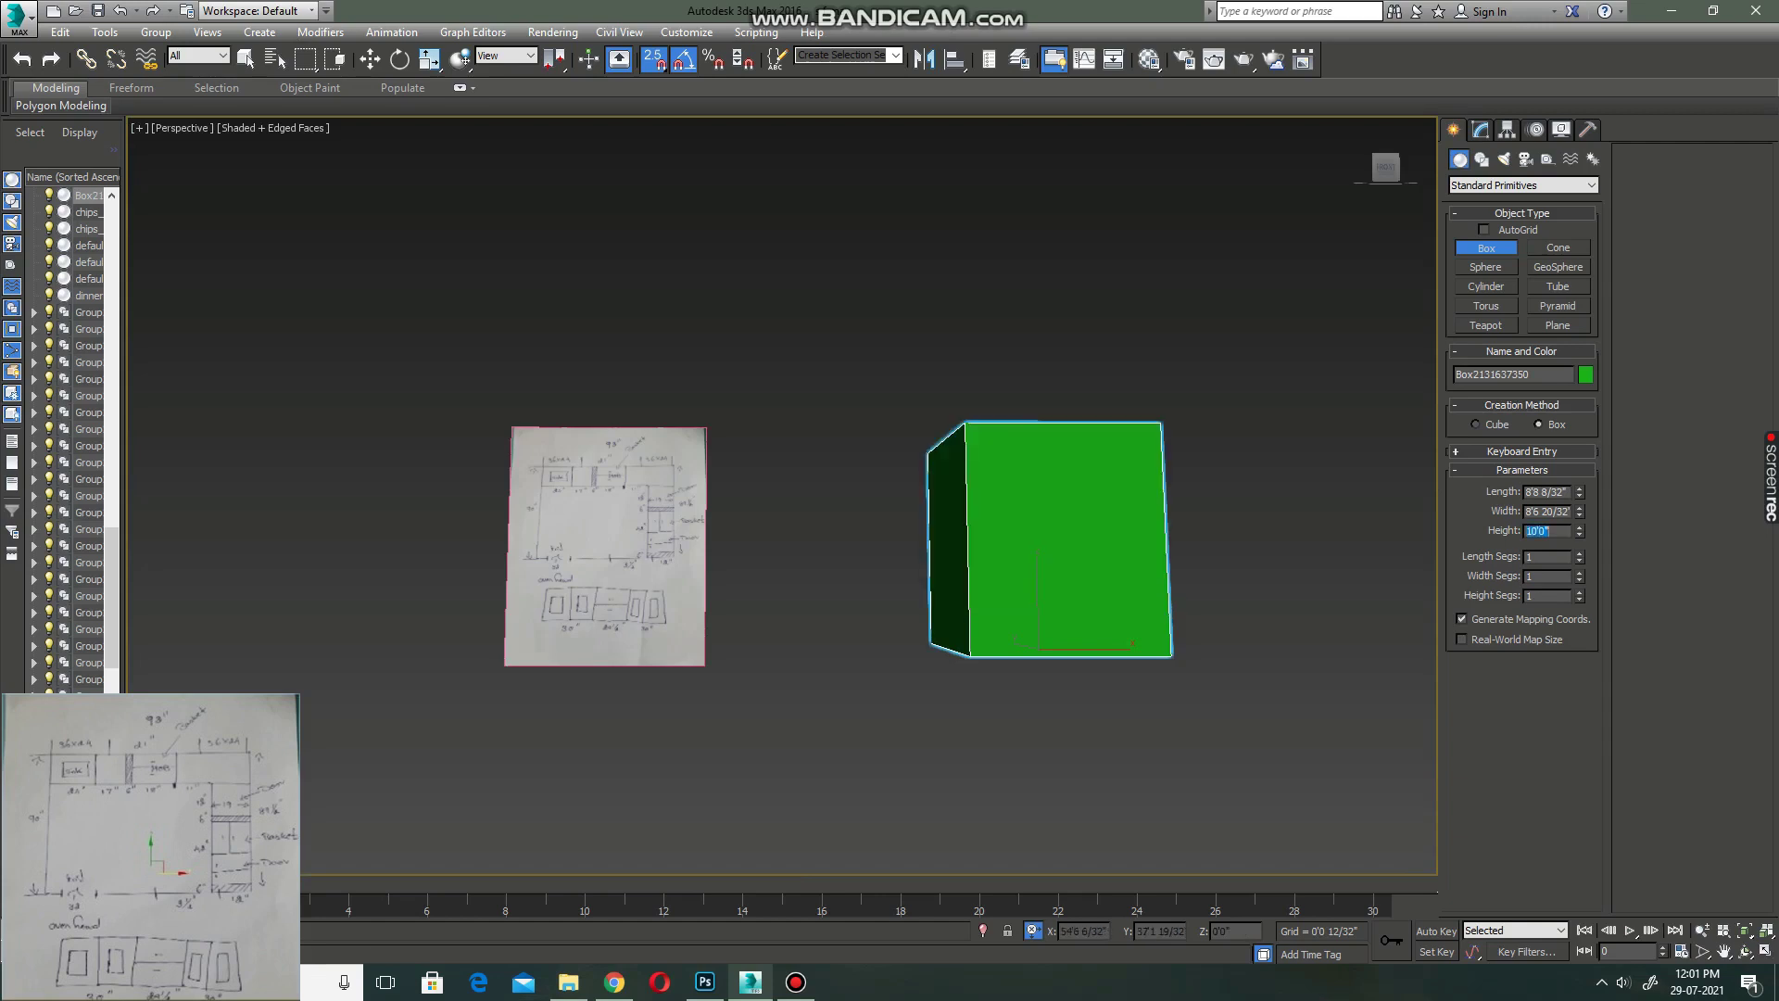
- Set the box width to 93 inches
drag(1579, 511, 1579, 523)
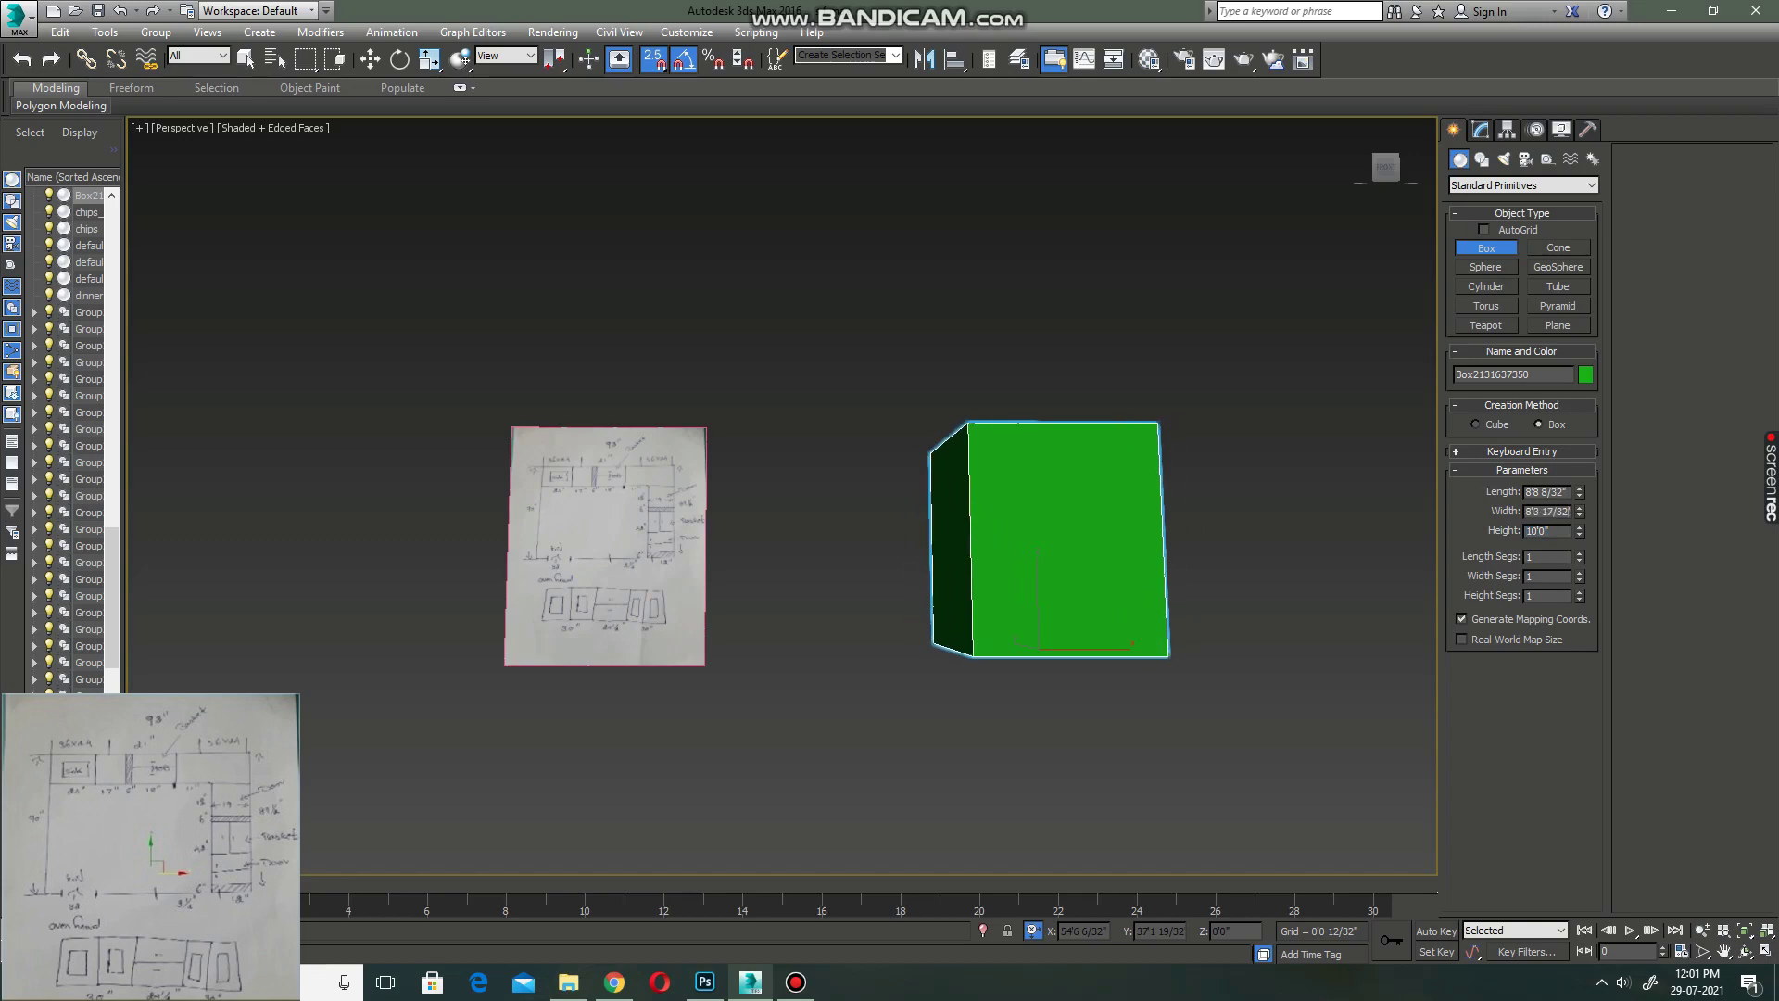
key(shift+Tab)
scroll(635, 590, up, 5)
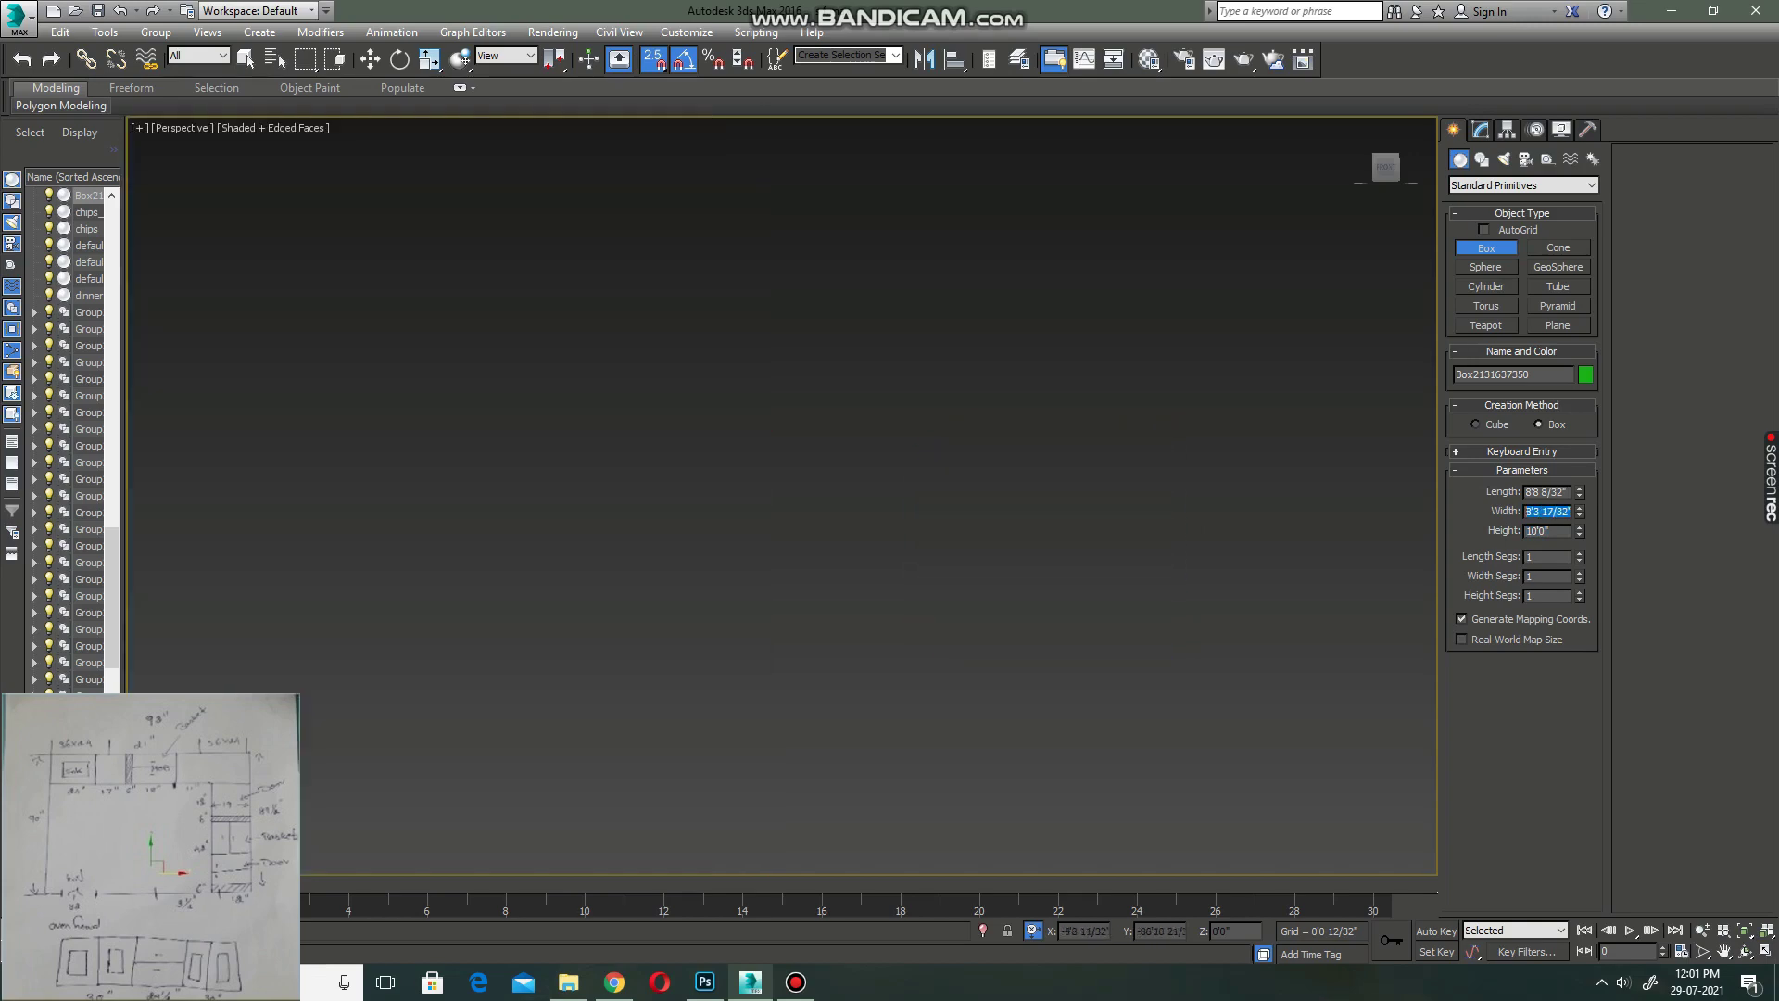
scroll(683, 574, down, 5)
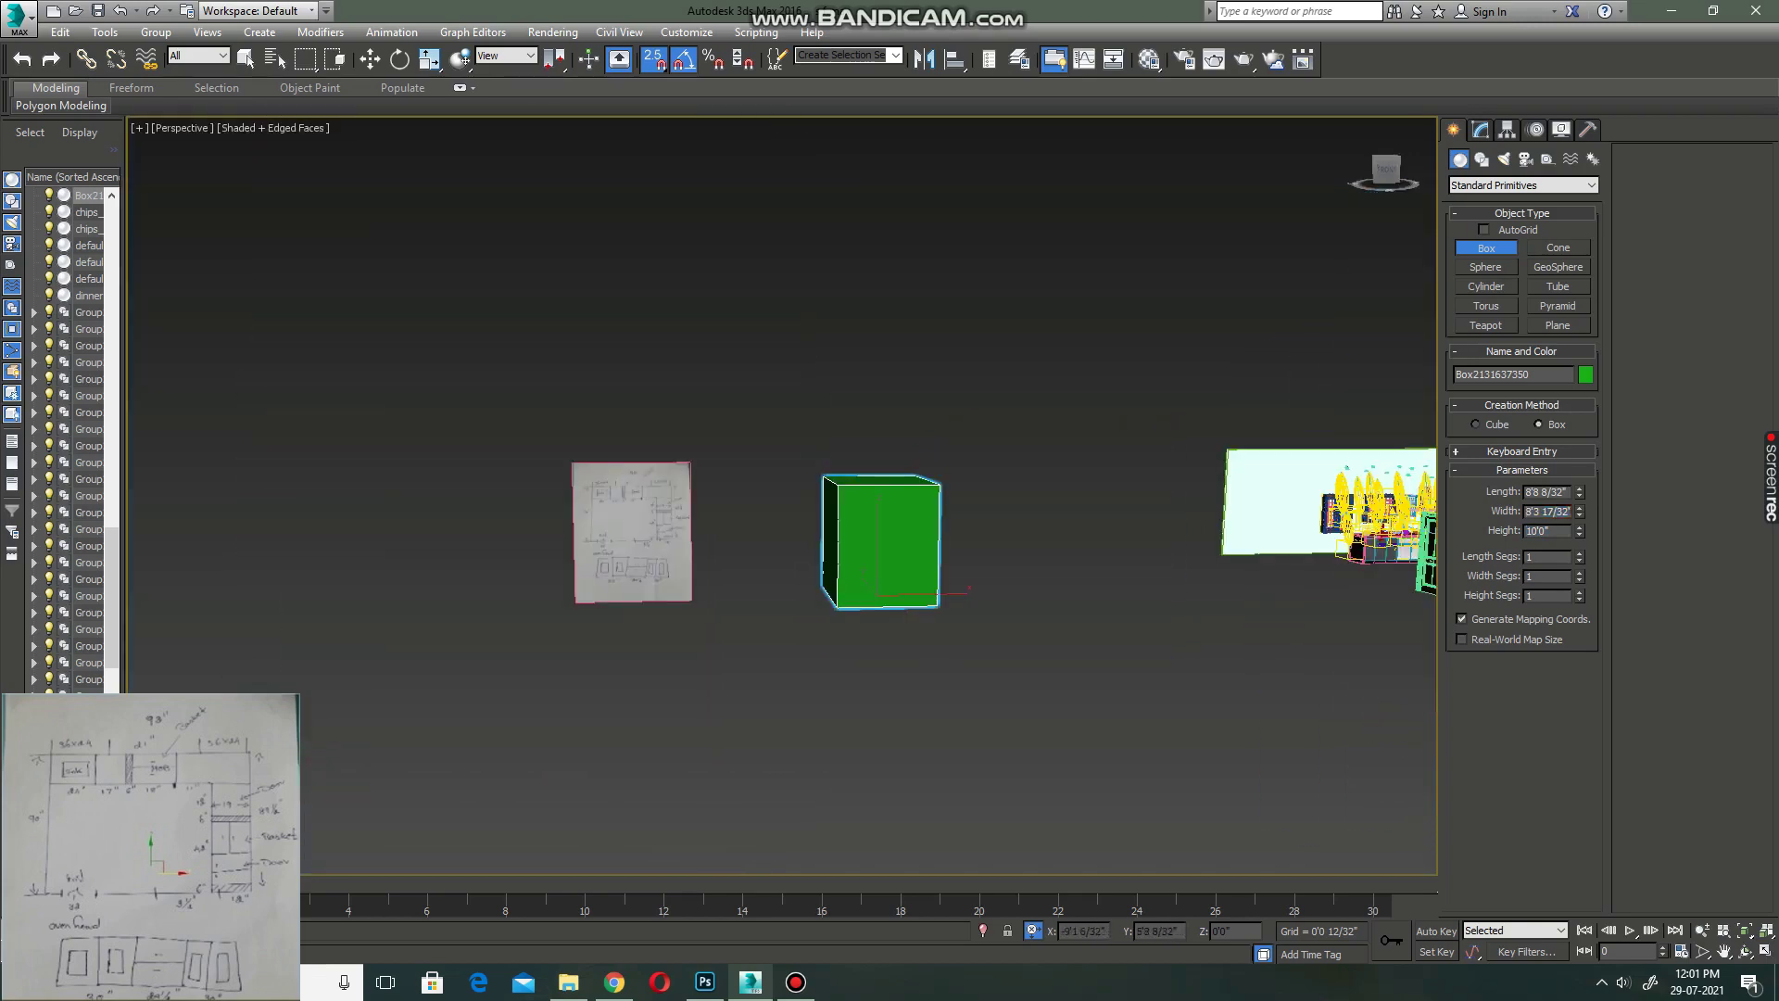
scroll(683, 574, up, 5)
middle_drag(683, 574, 610, 580)
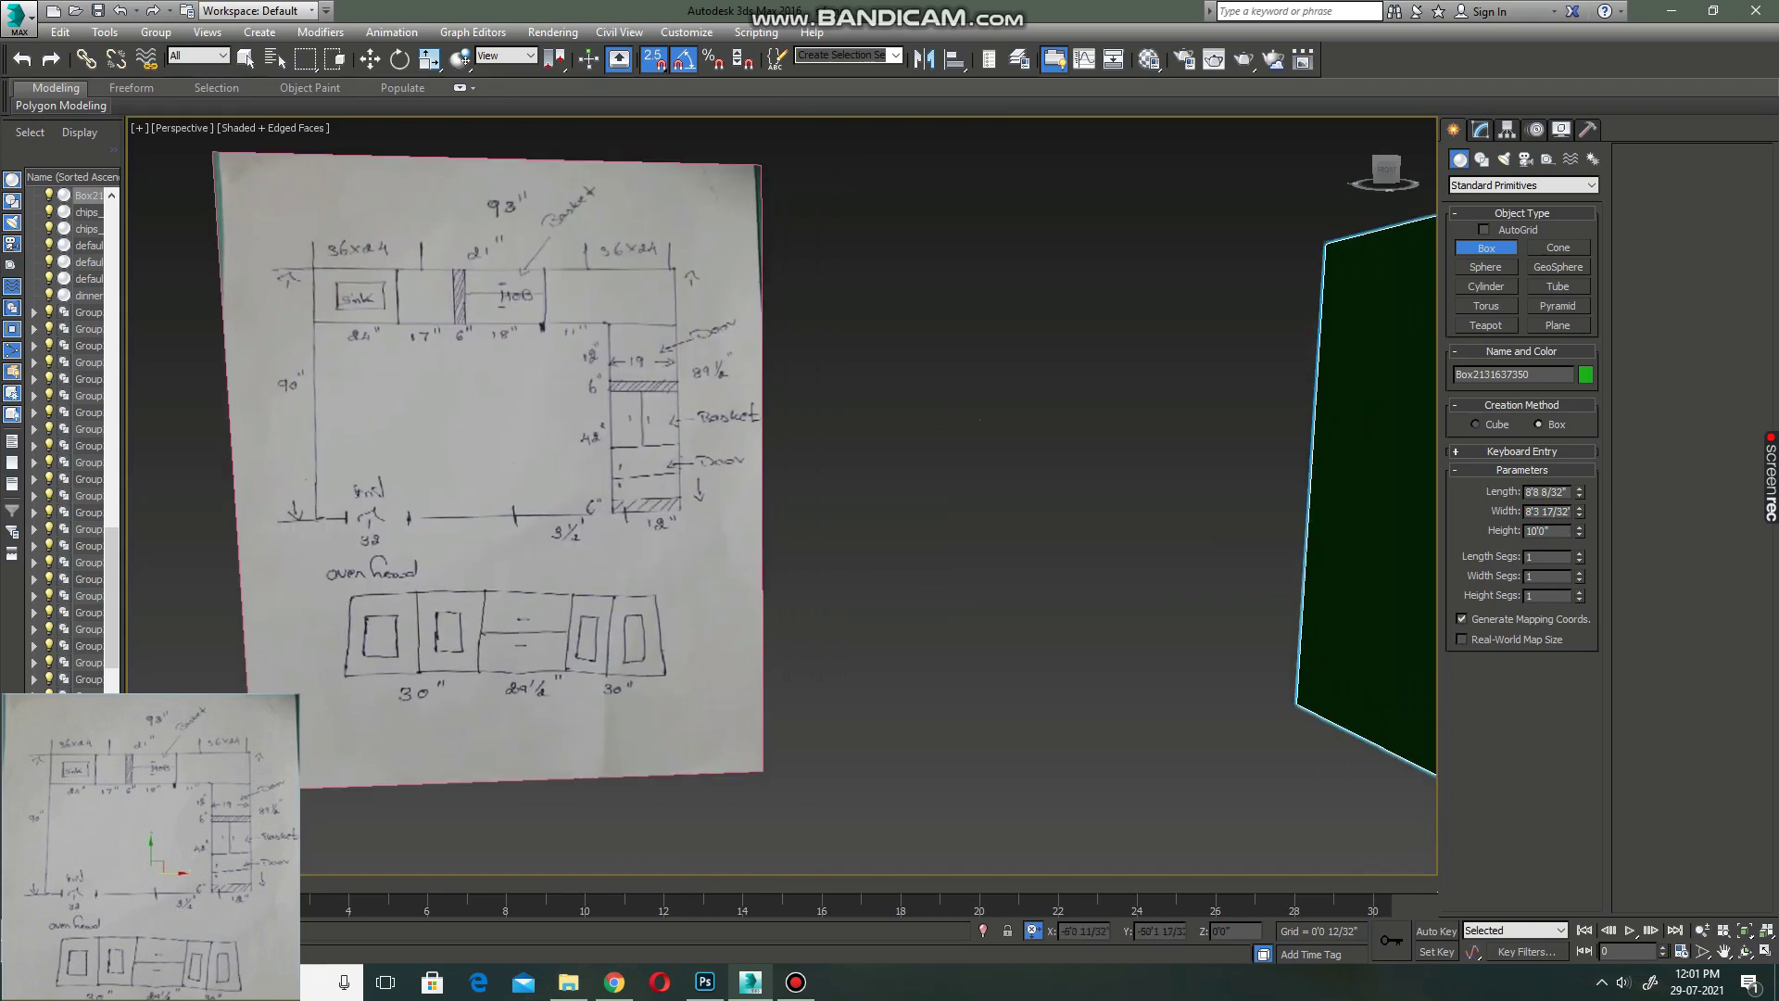
scroll(660, 562, down, 5)
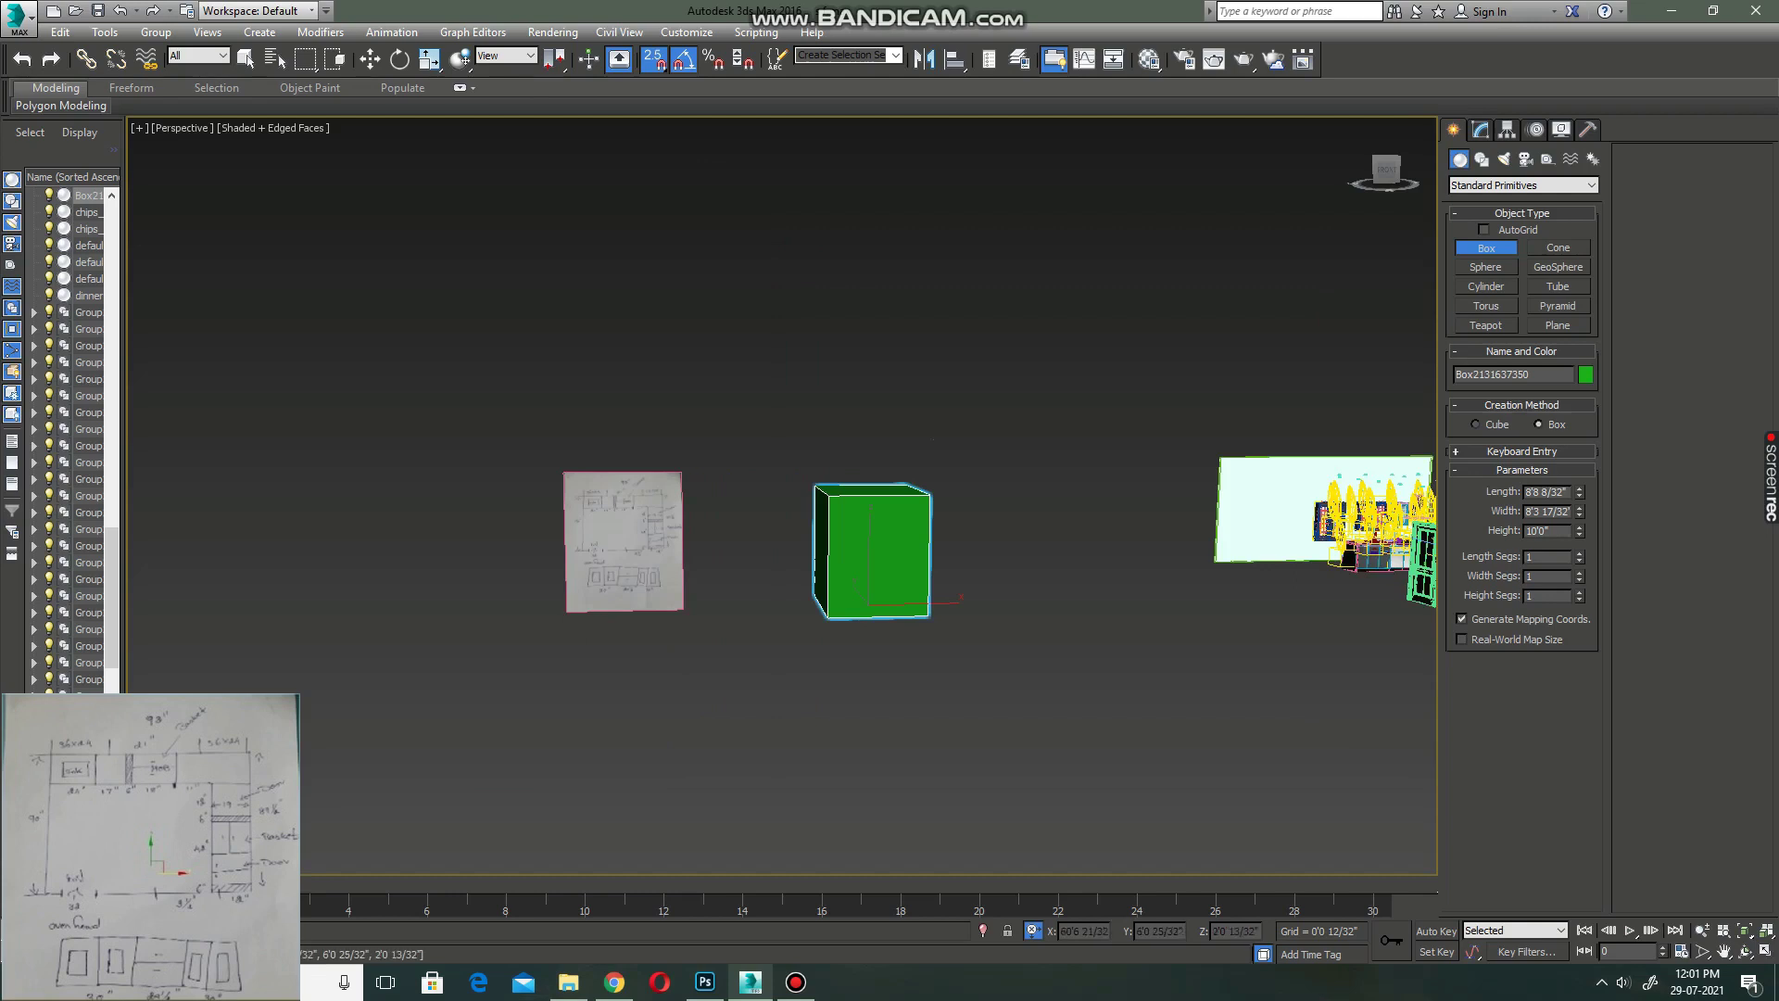
key(alt+w)
scroll(1126, 681, up, 5)
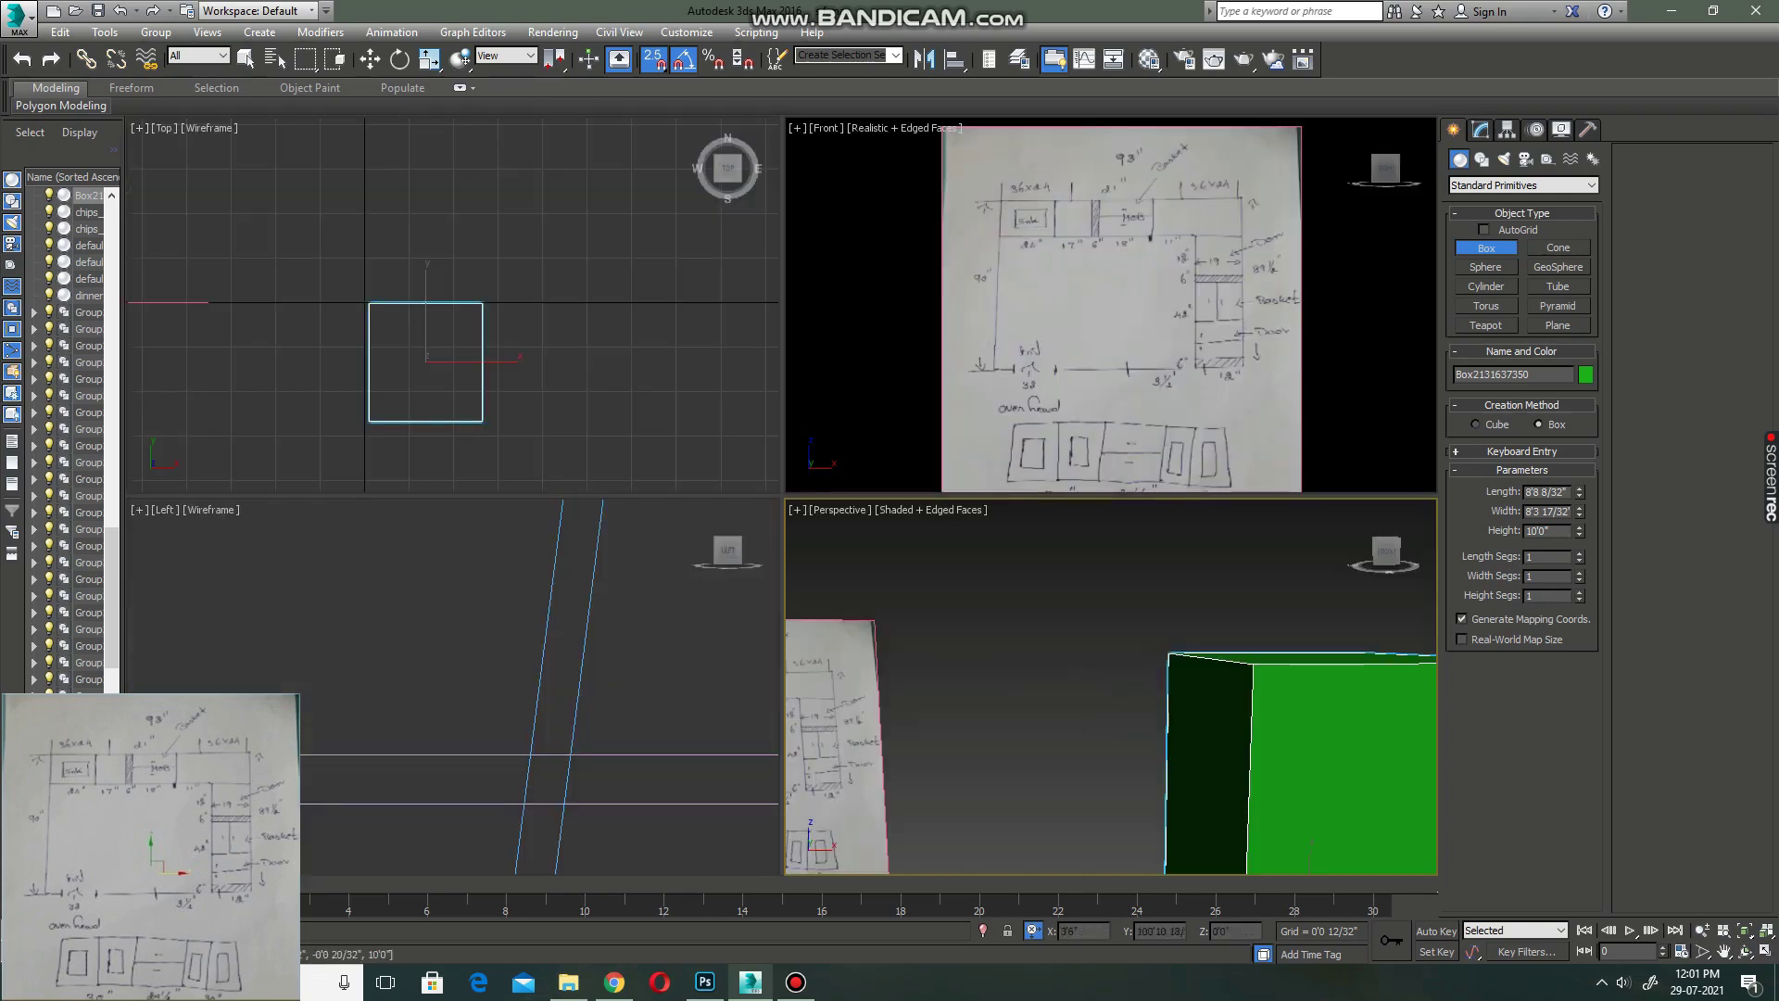
scroll(1126, 681, up, 3)
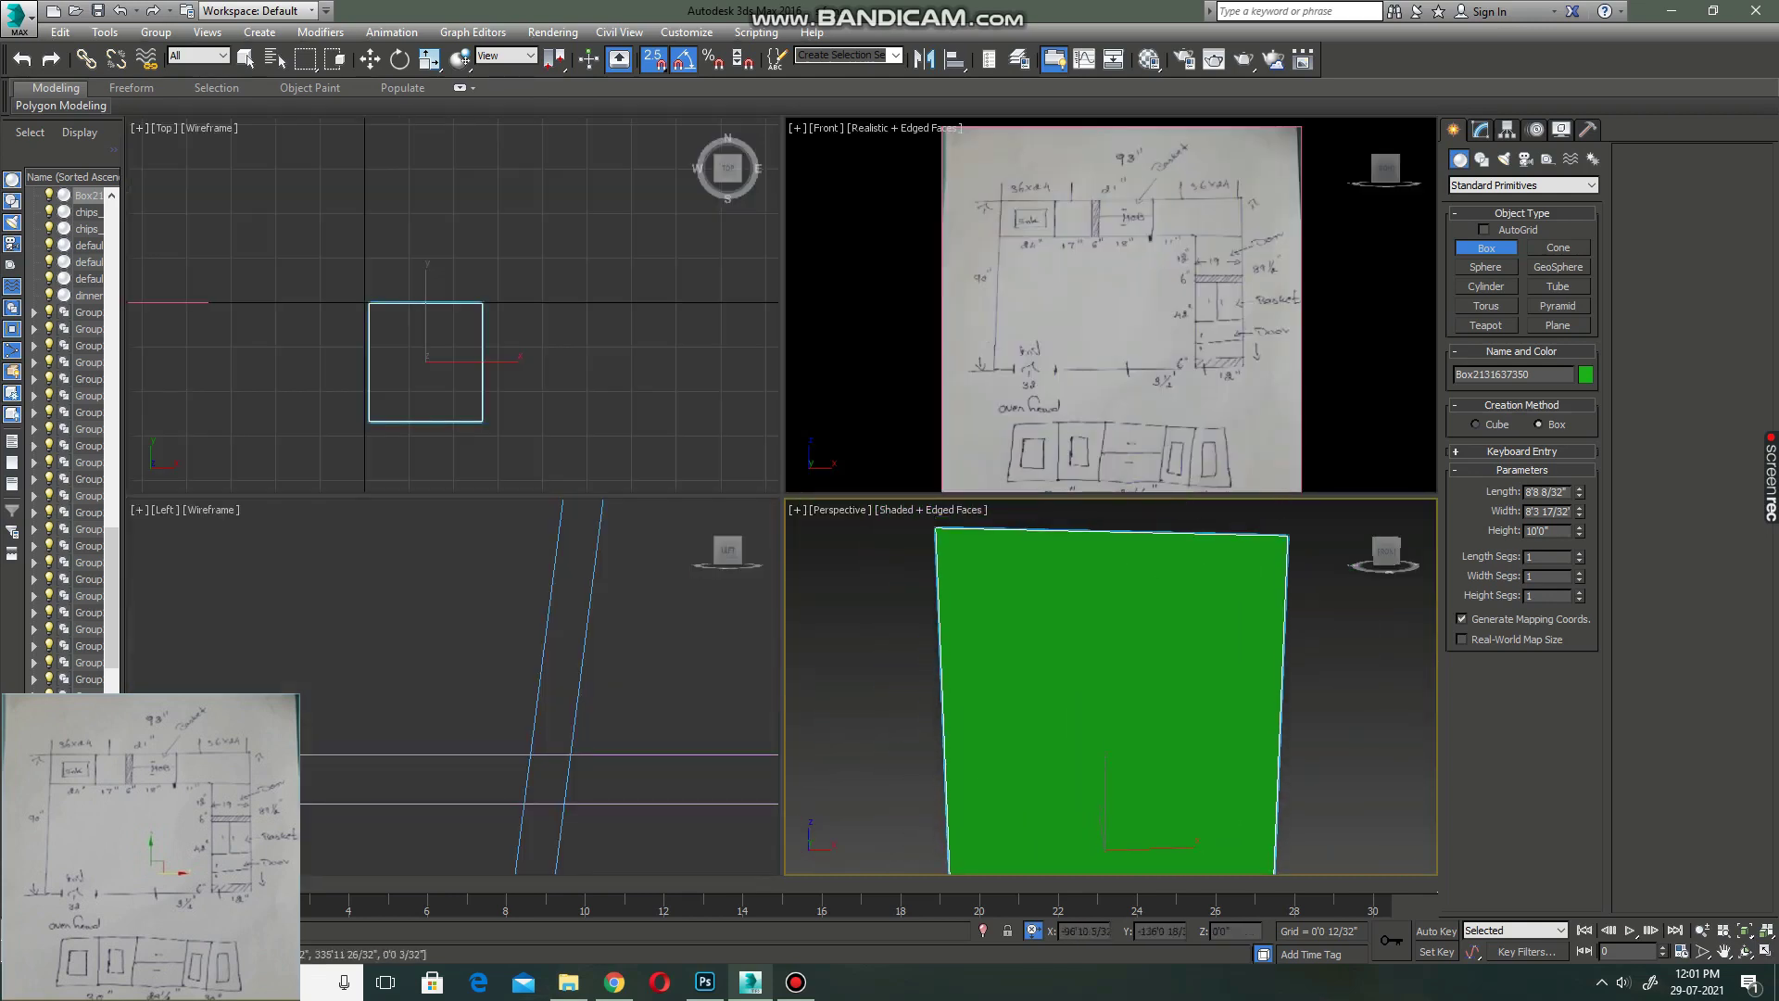
drag(1579, 510, 1578, 500)
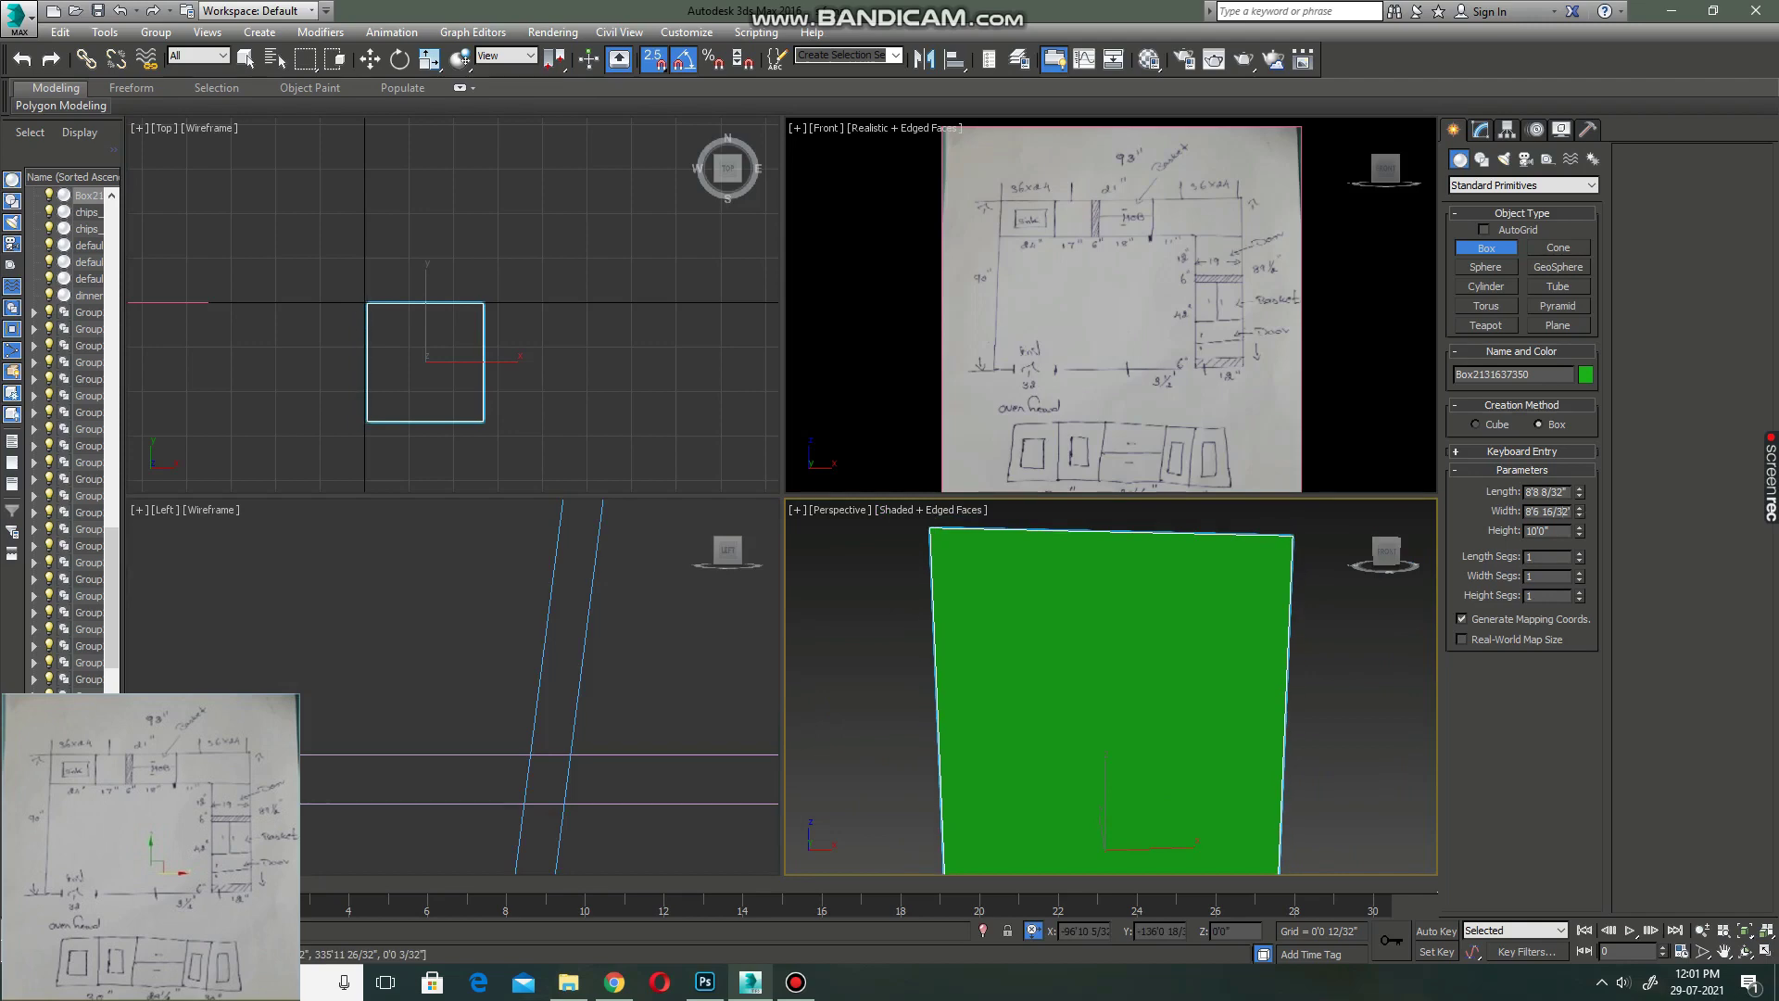
text(9)
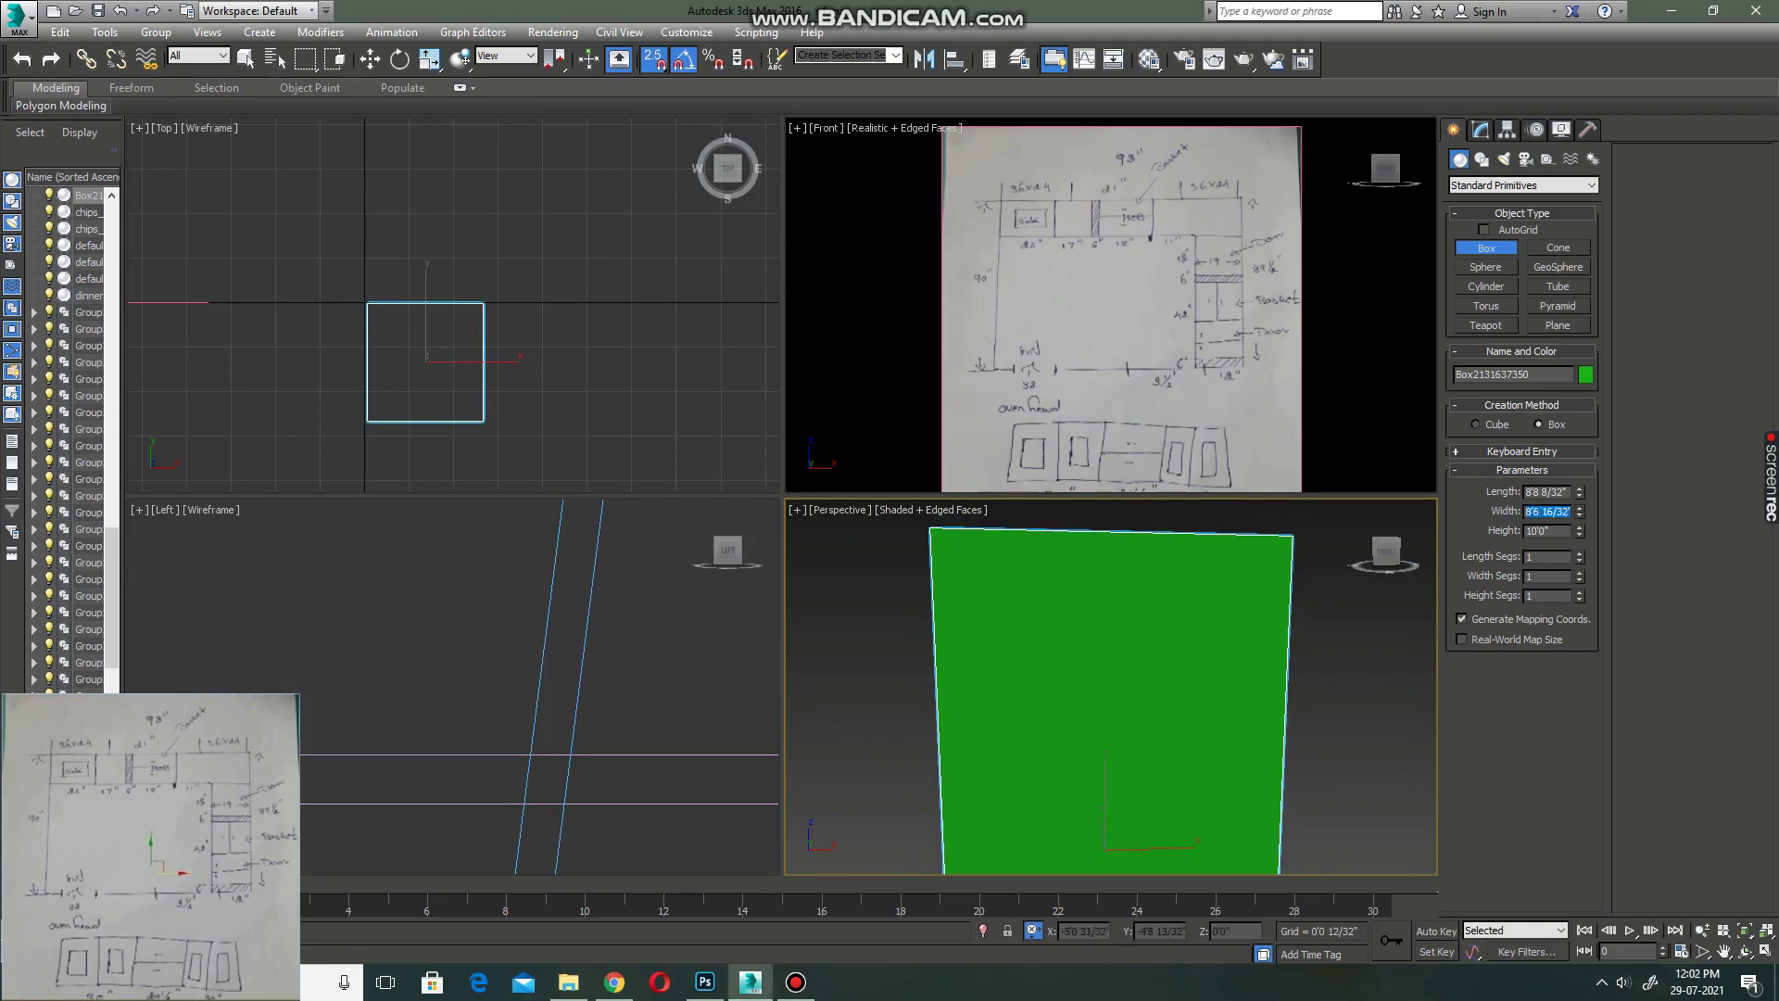
key(Return)
- Set the box length to 7'6" and add an Edit Poly modifier
mouse_move(1065, 667)
alt+middle_down()
mouse_move(1140, 713)
mouse_move(1074, 695)
alt+middle_up()
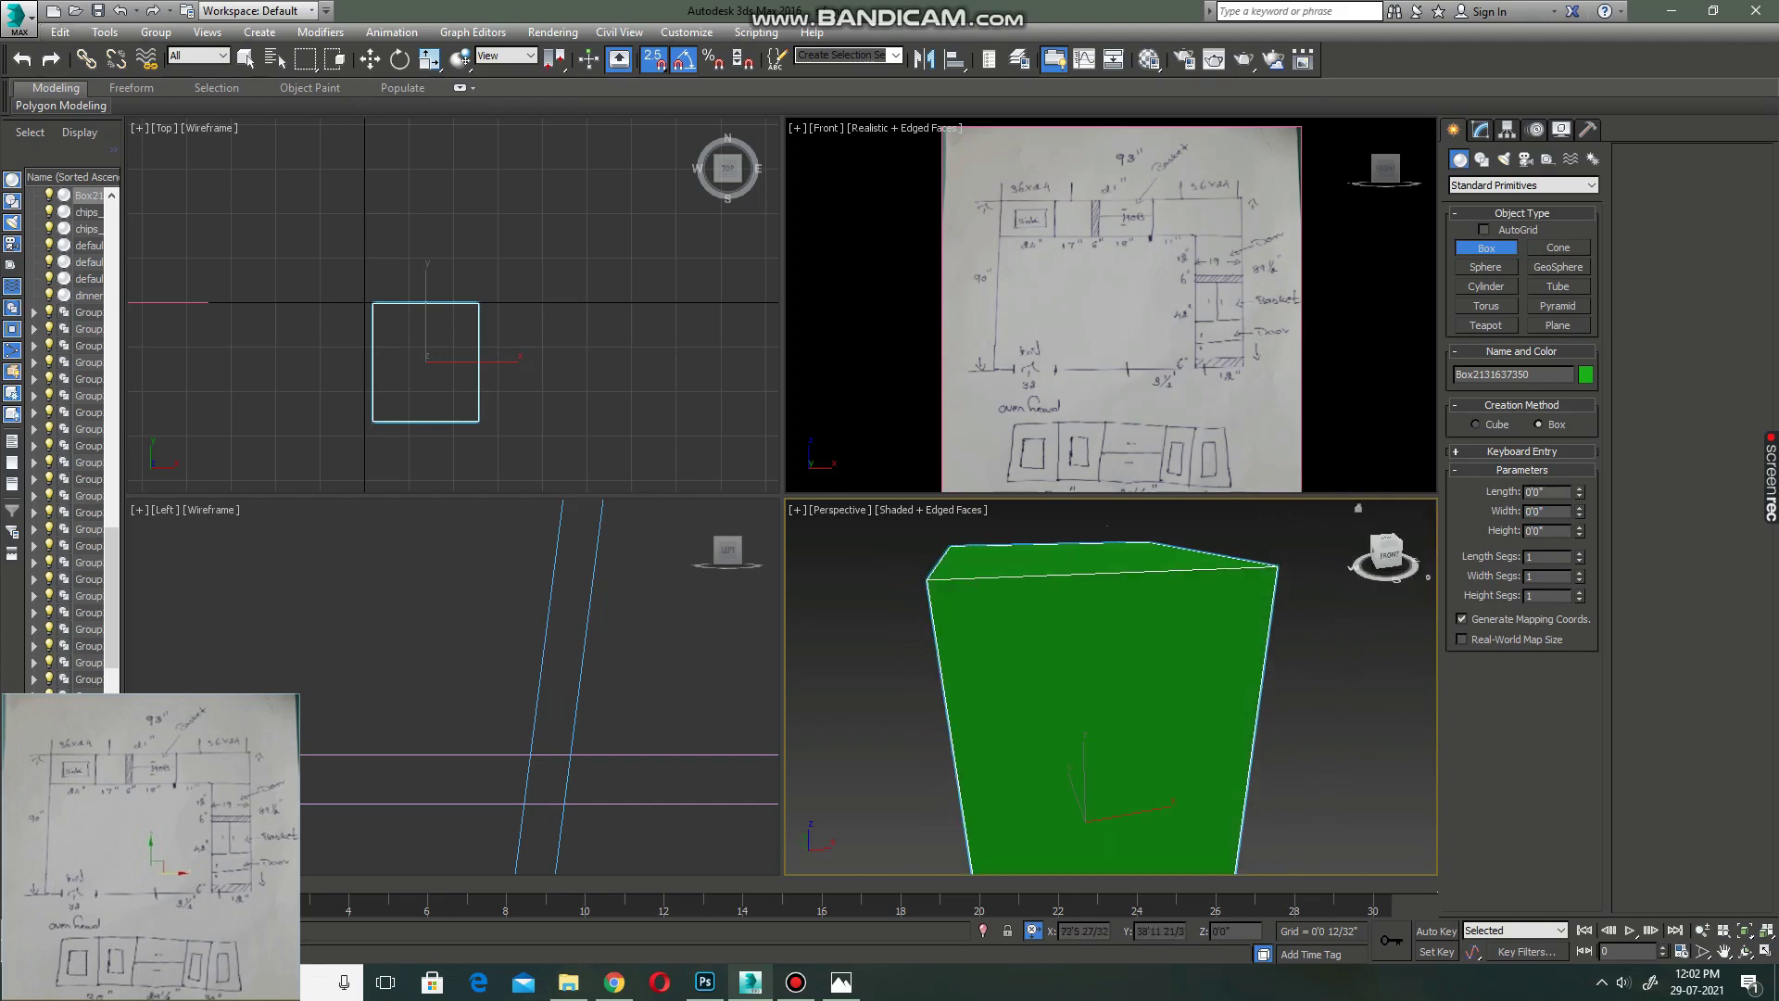
key(w)
click(1480, 129)
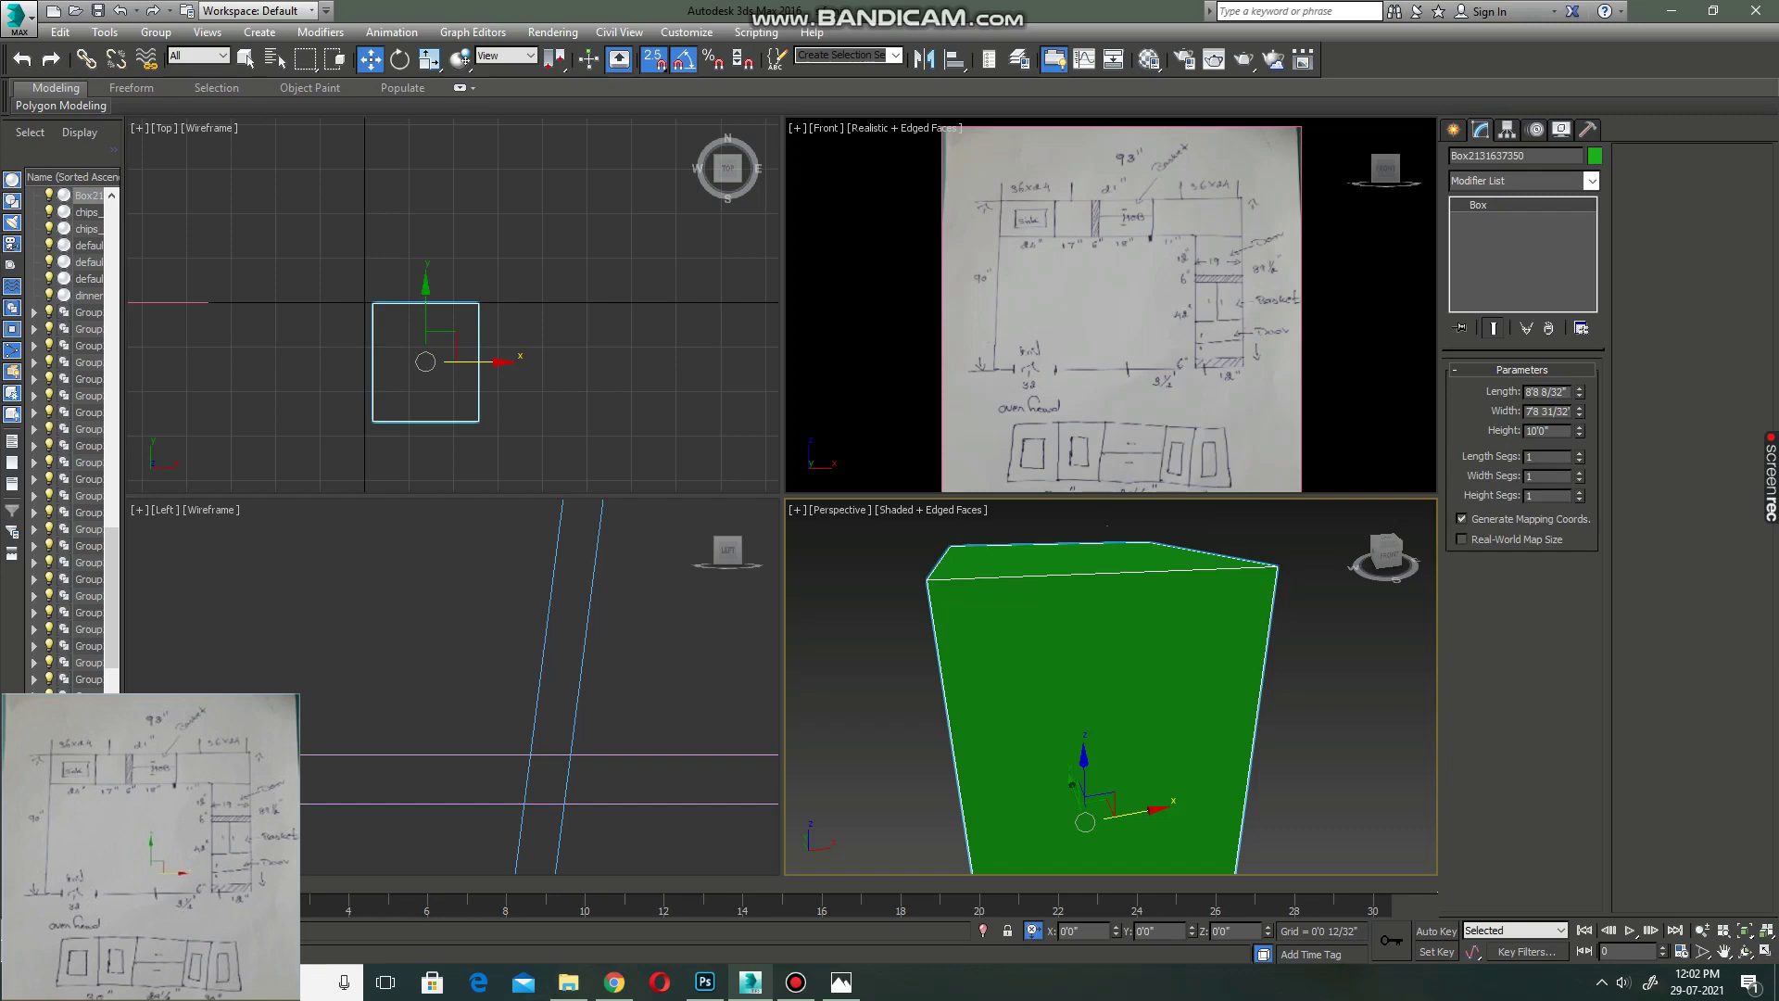
drag(1580, 388, 1579, 352)
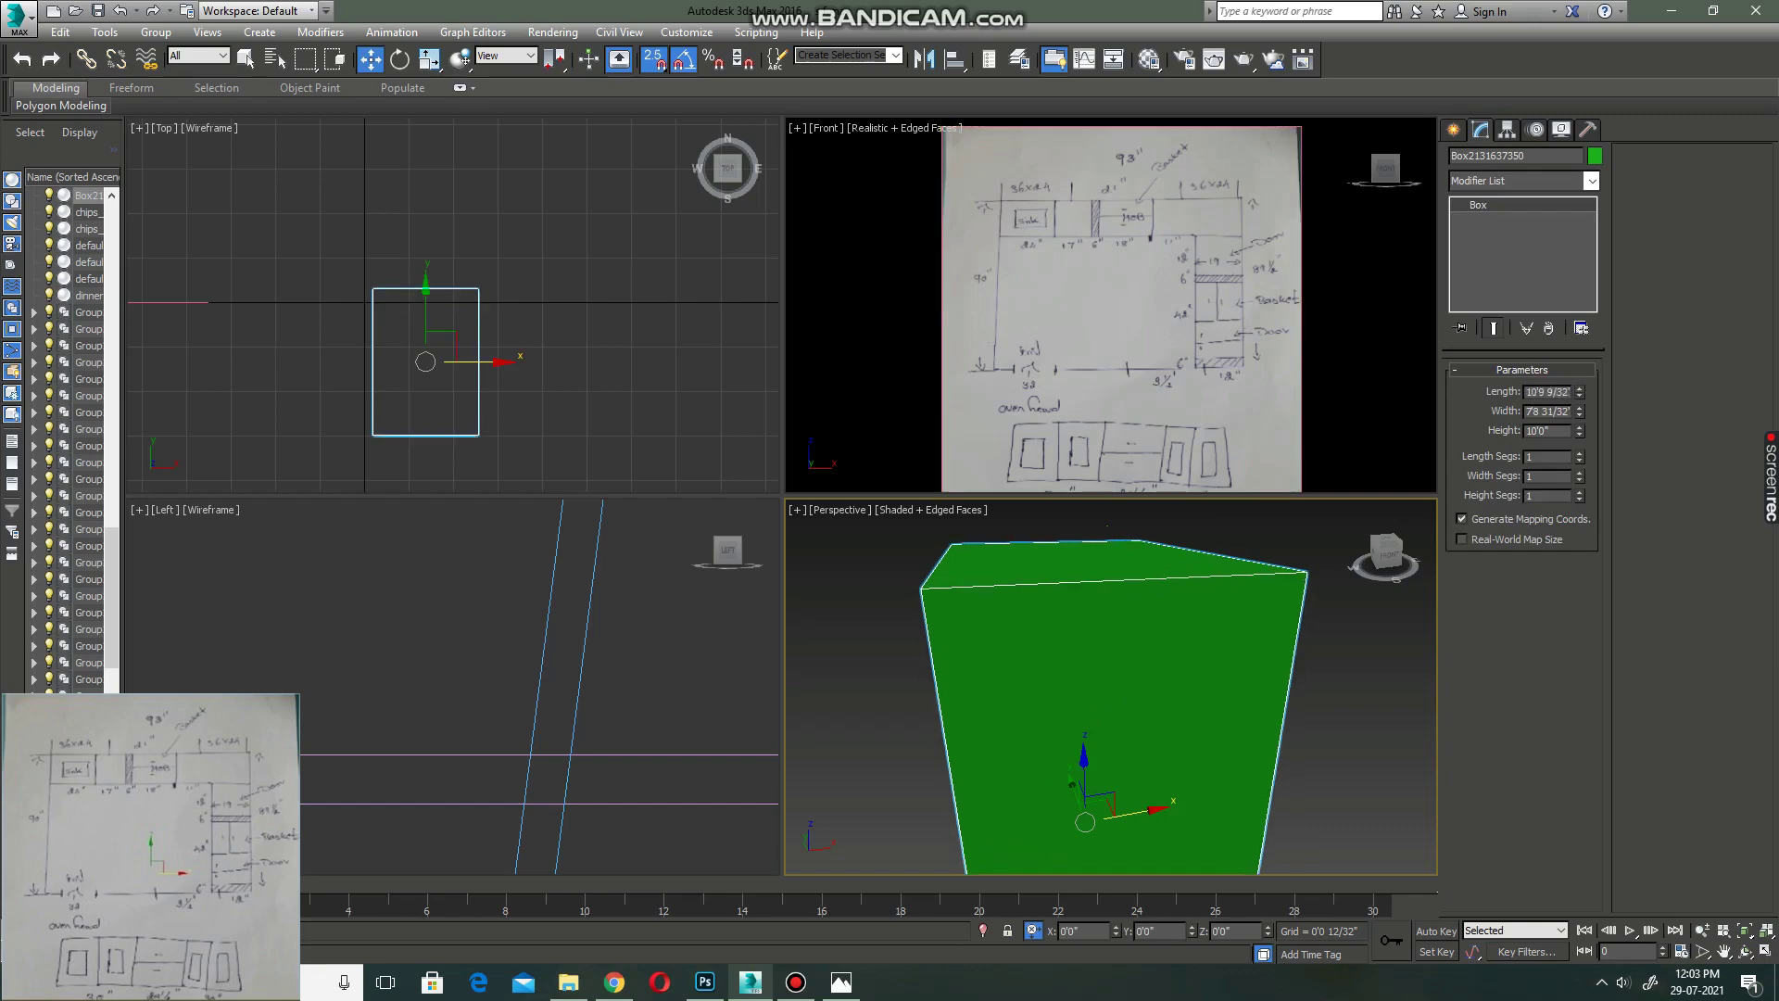
drag(1580, 388, 1579, 366)
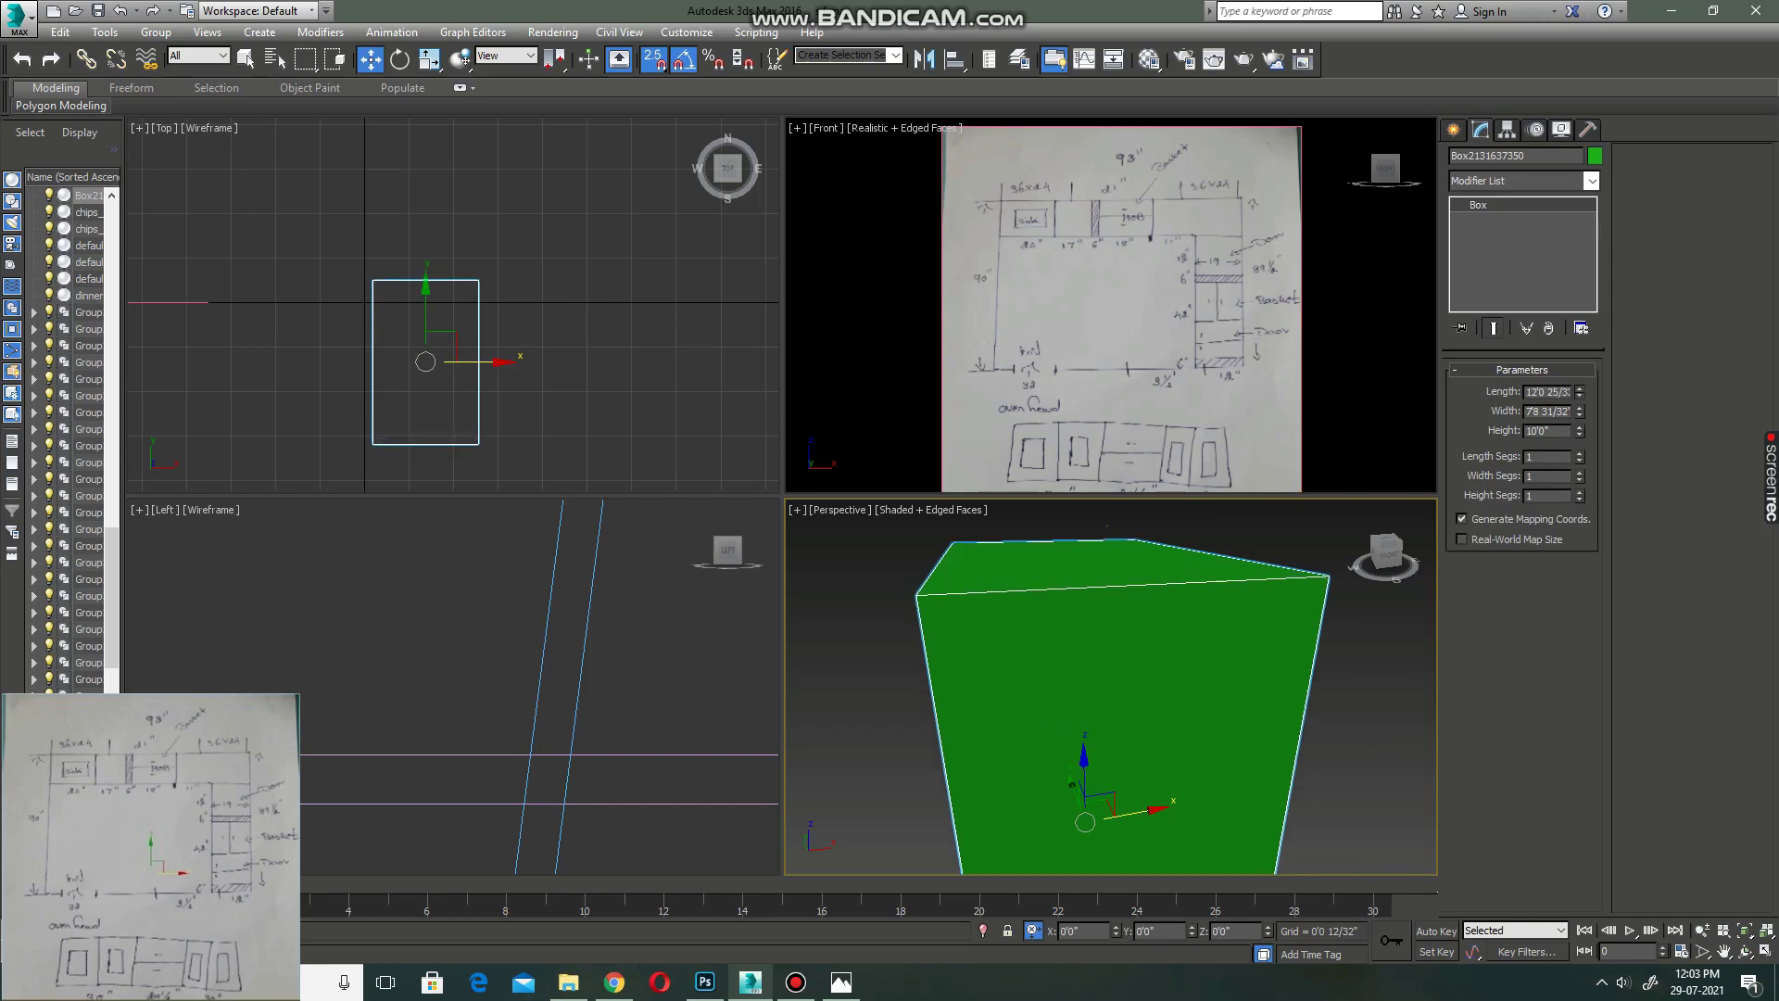
text(90)
key(Return)
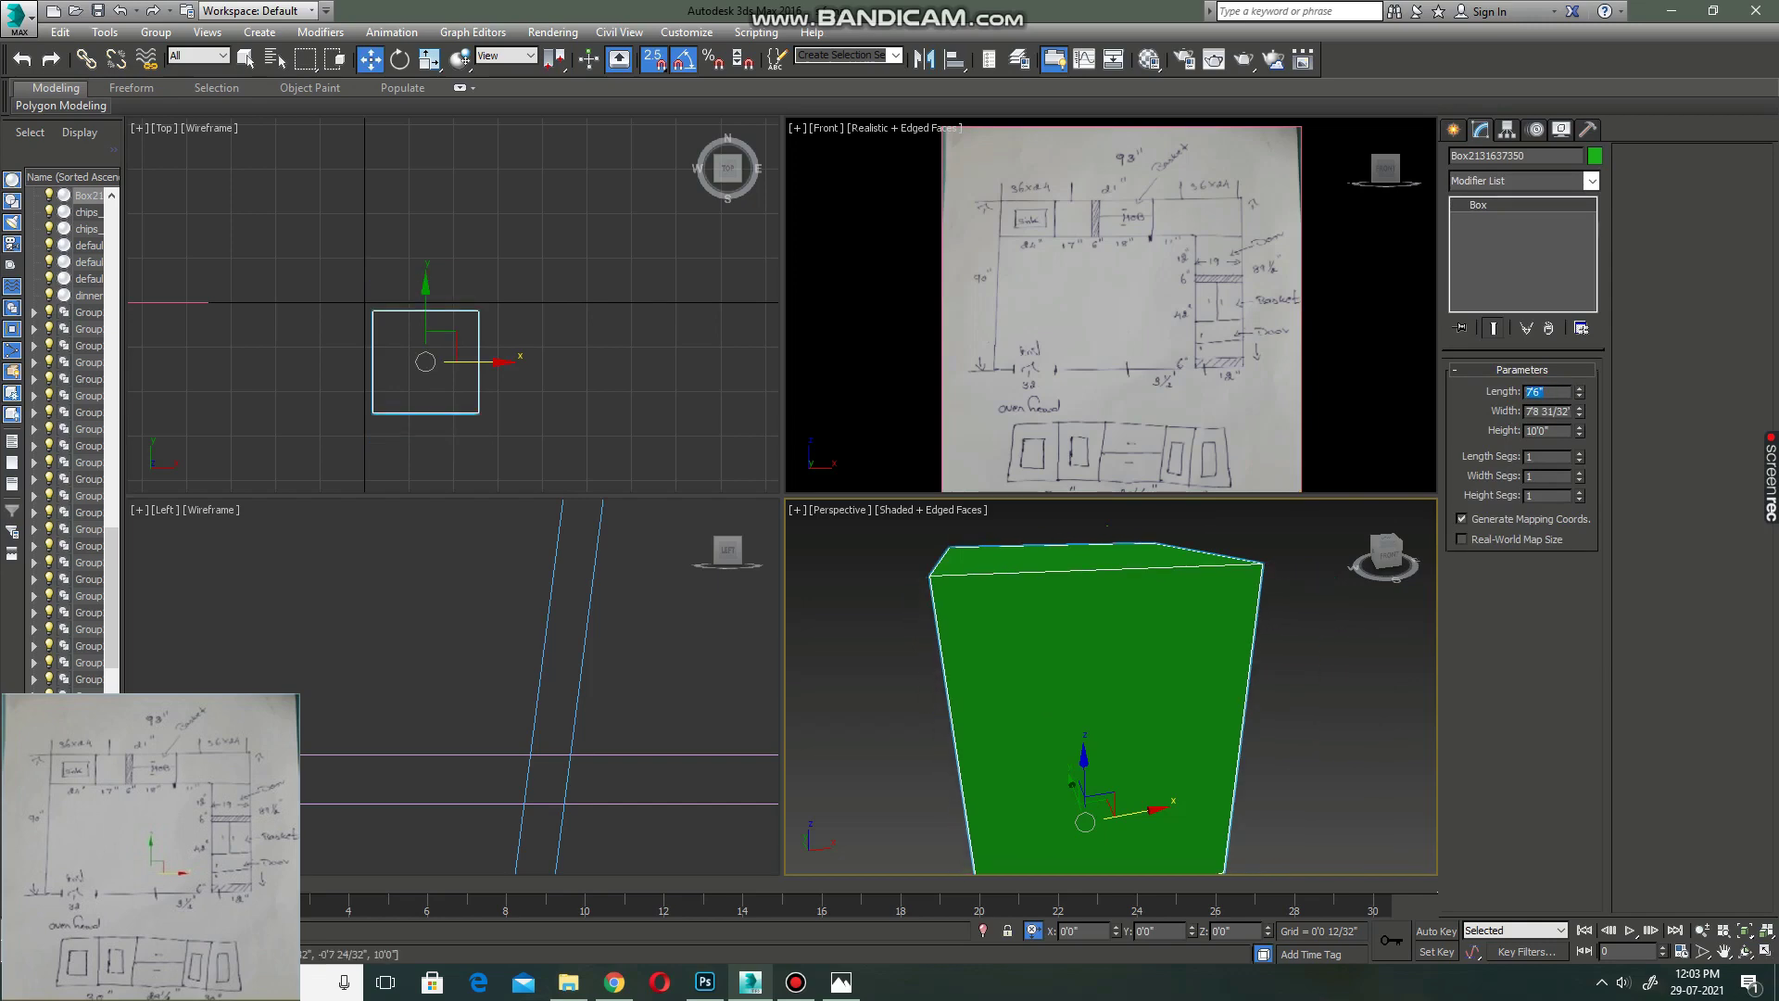
click(1590, 181)
scroll(1520, 463, down, 2)
click(1510, 238)
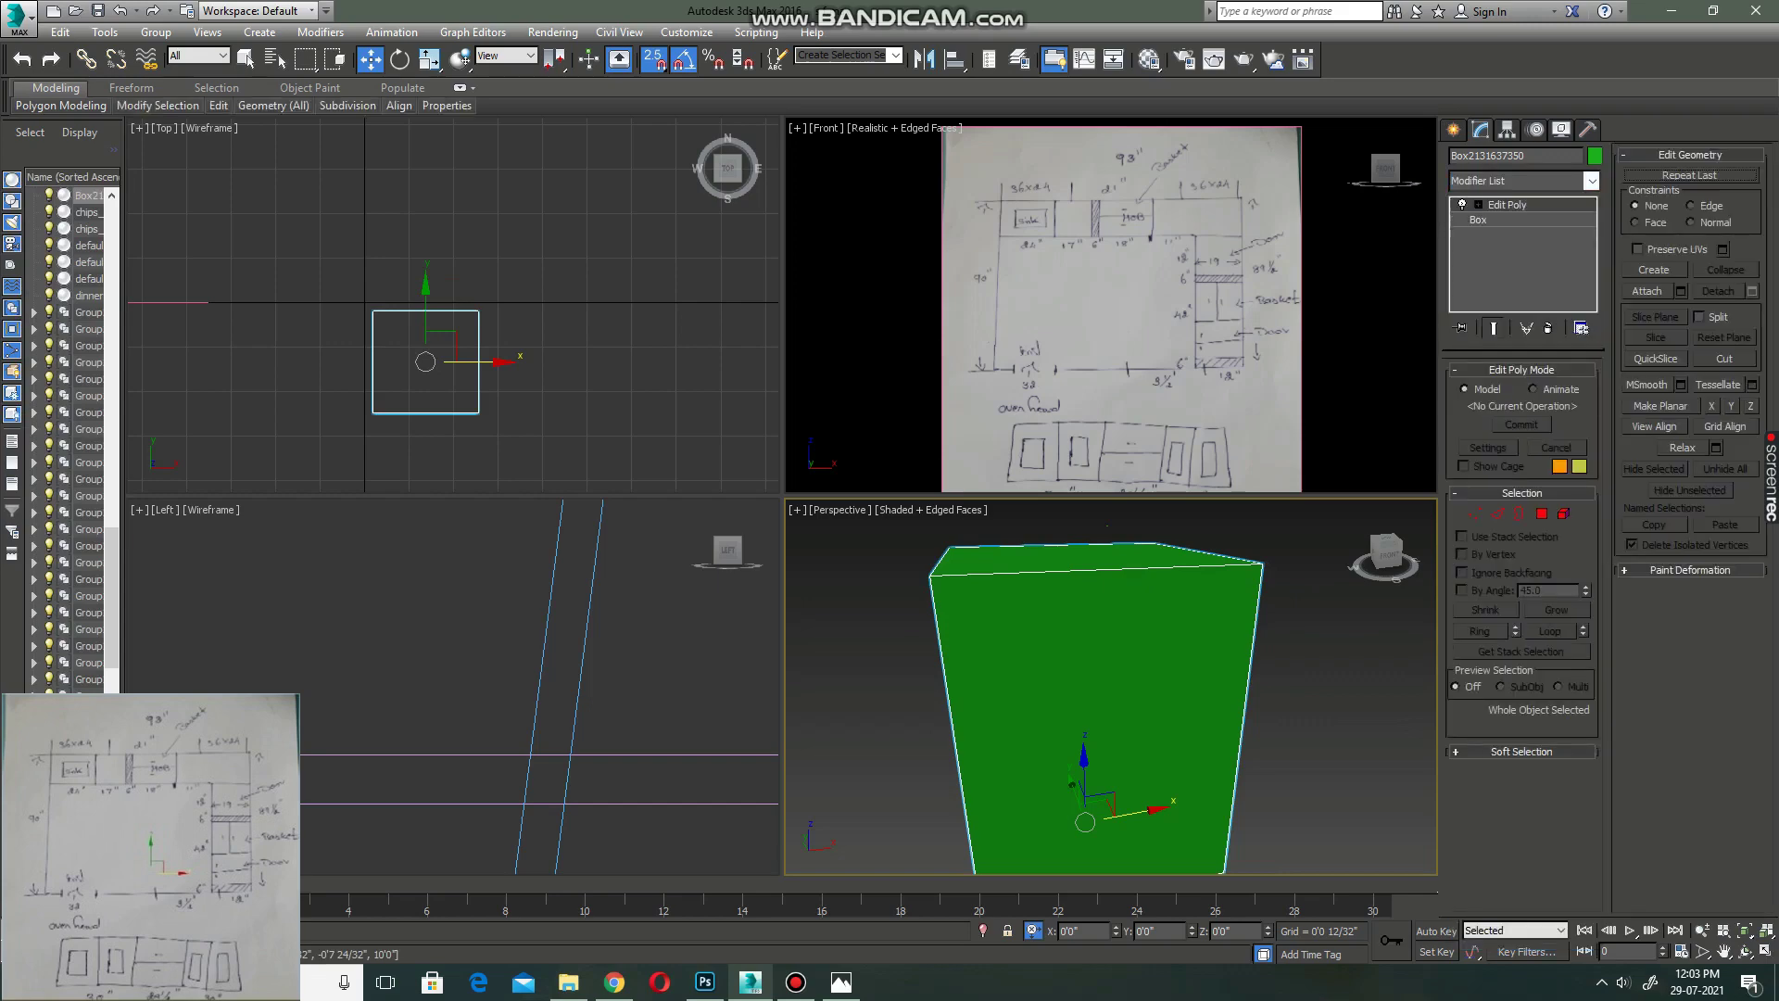
- Delete two wall faces and the floor face to open the box into a shell
key(4)
drag(352, 288, 500, 426)
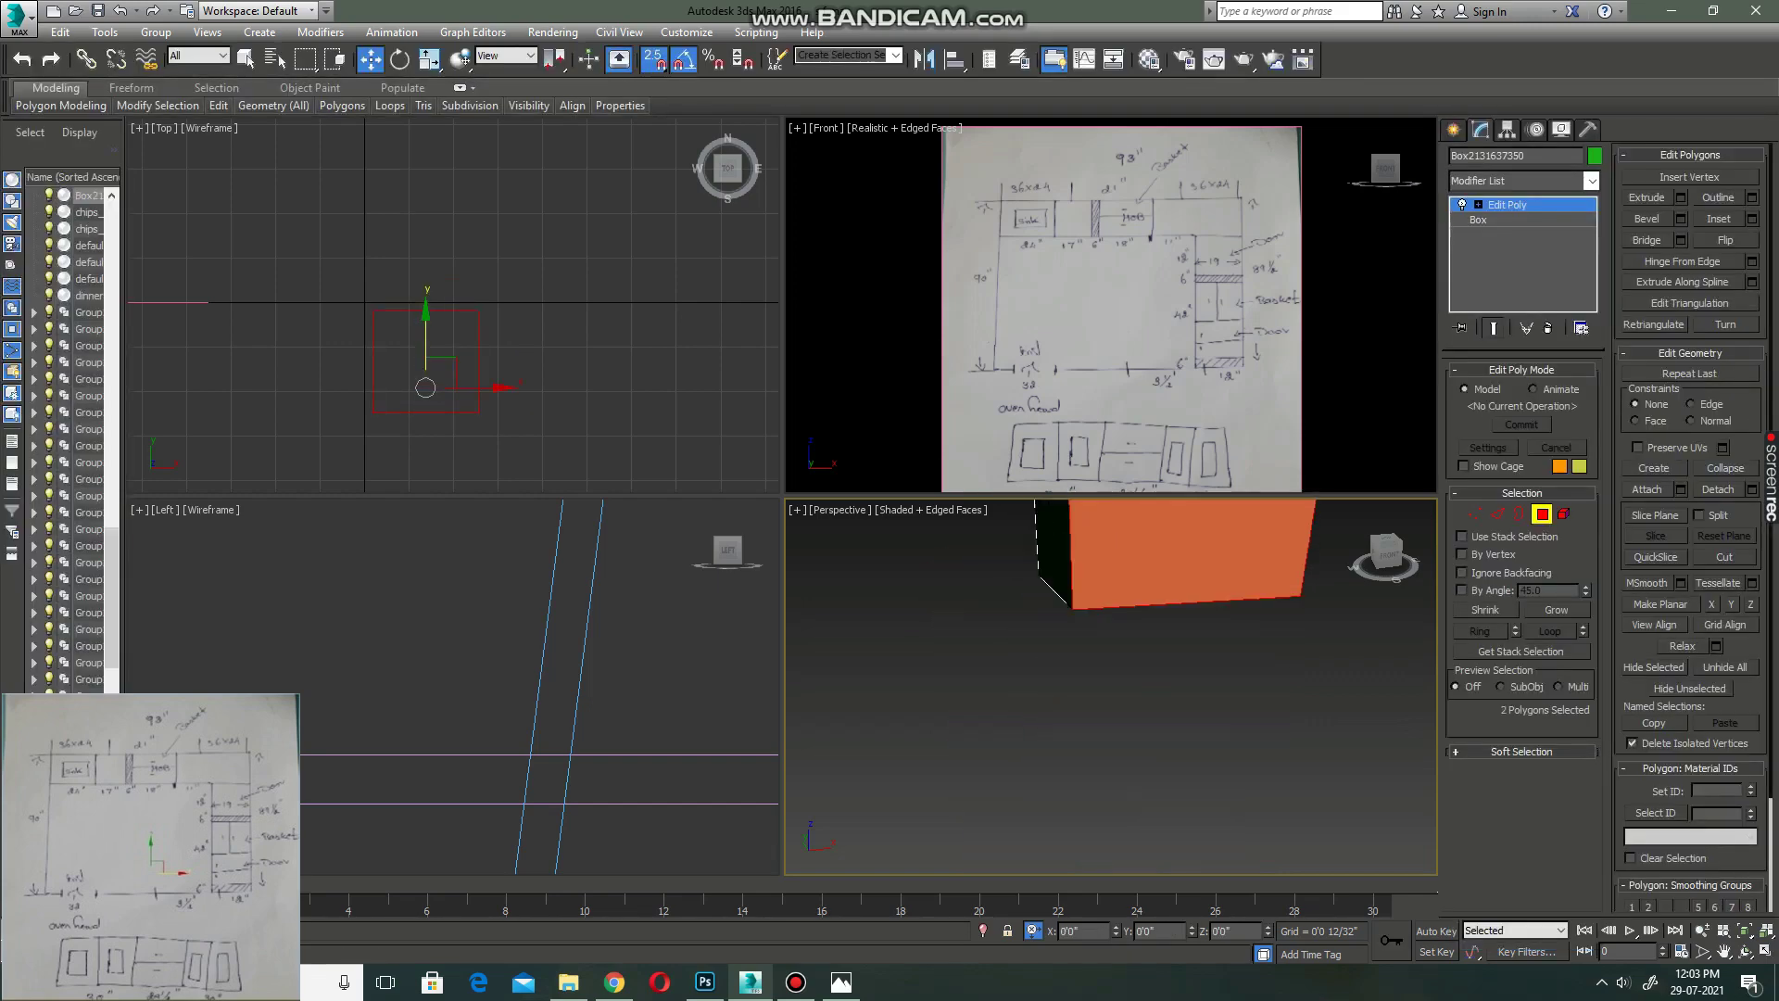
mouse_move(1112, 695)
alt+middle_down()
mouse_move(1066, 722)
mouse_move(1140, 695)
mouse_move(1204, 704)
alt+middle_up()
key(Delete)
click(1112, 672)
key(Delete)
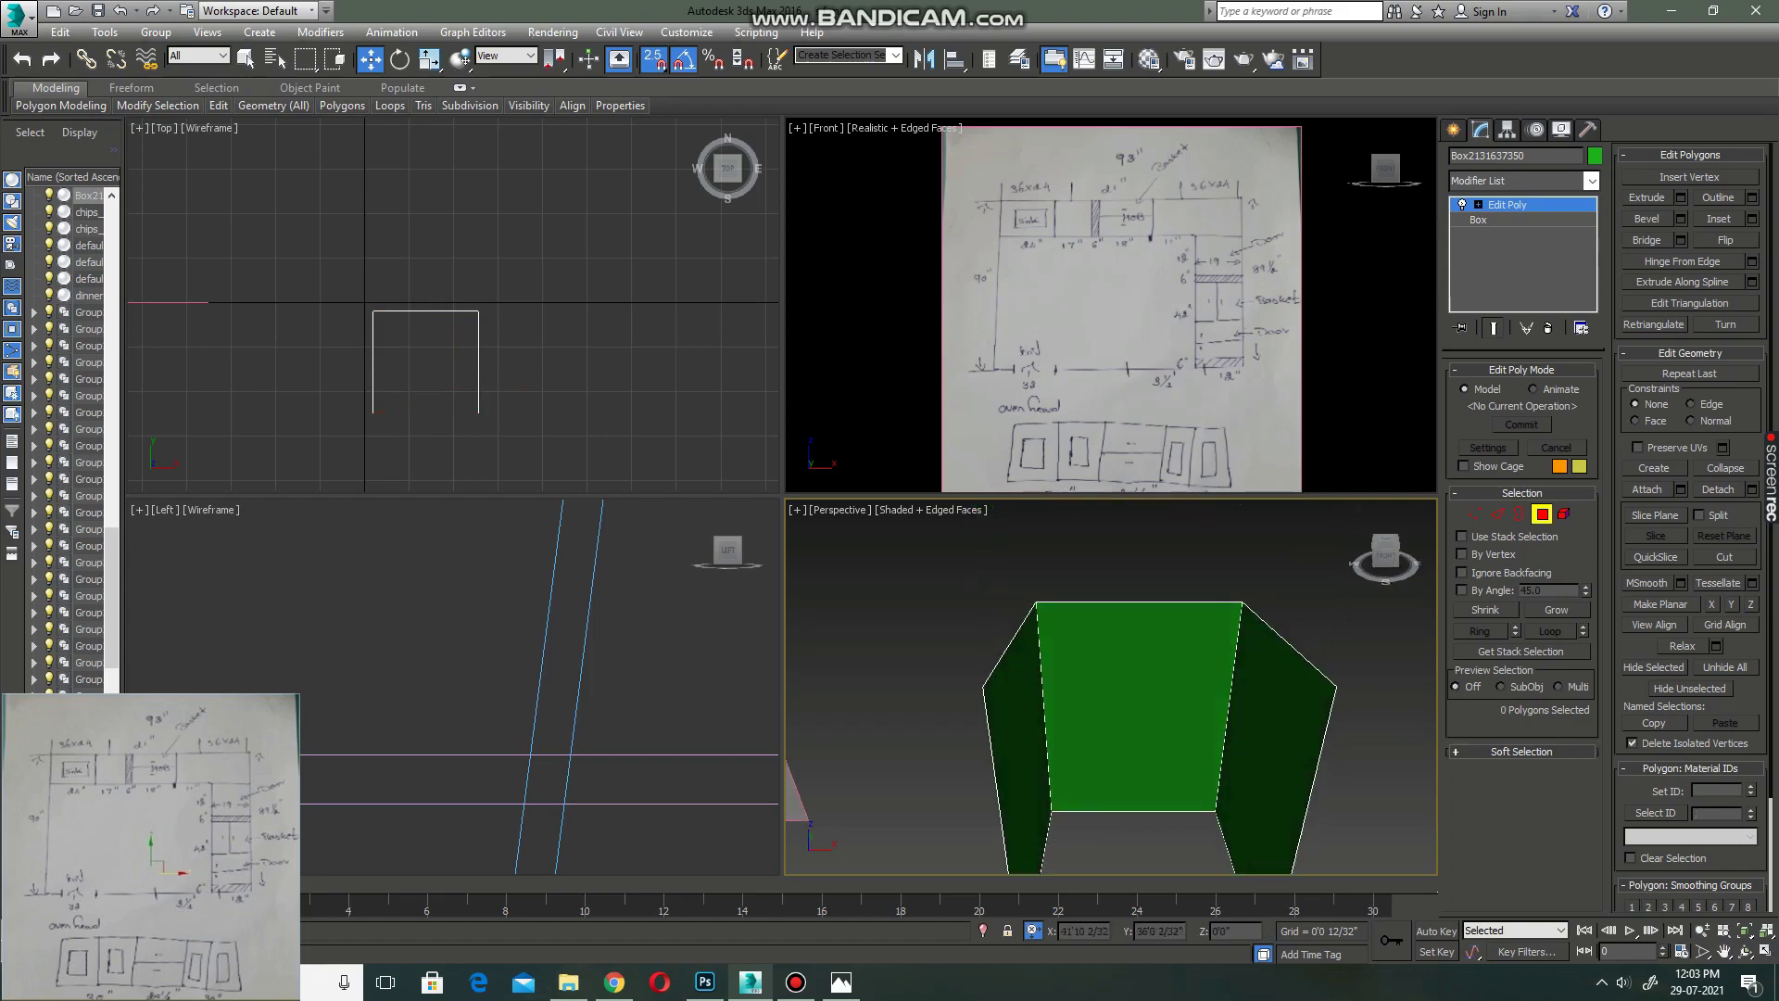
- Connect two back-wall edges with 2 vertical dividing segments
key(2)
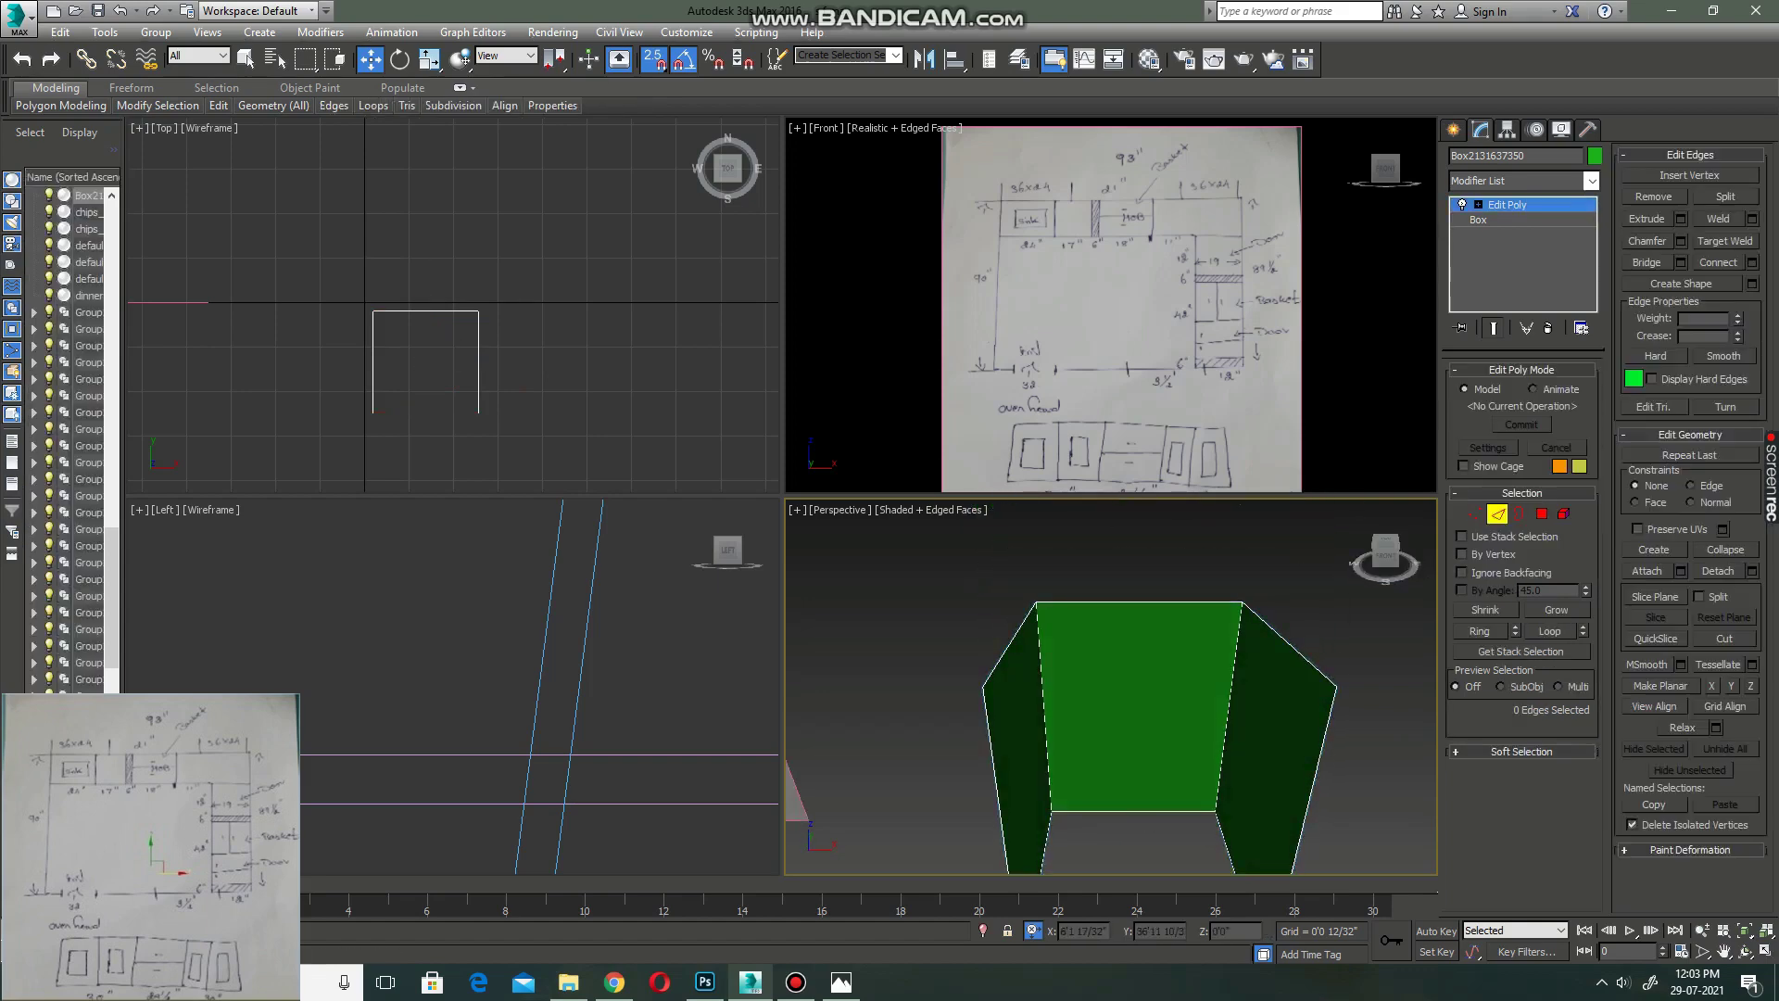
click(1139, 604)
click(1480, 631)
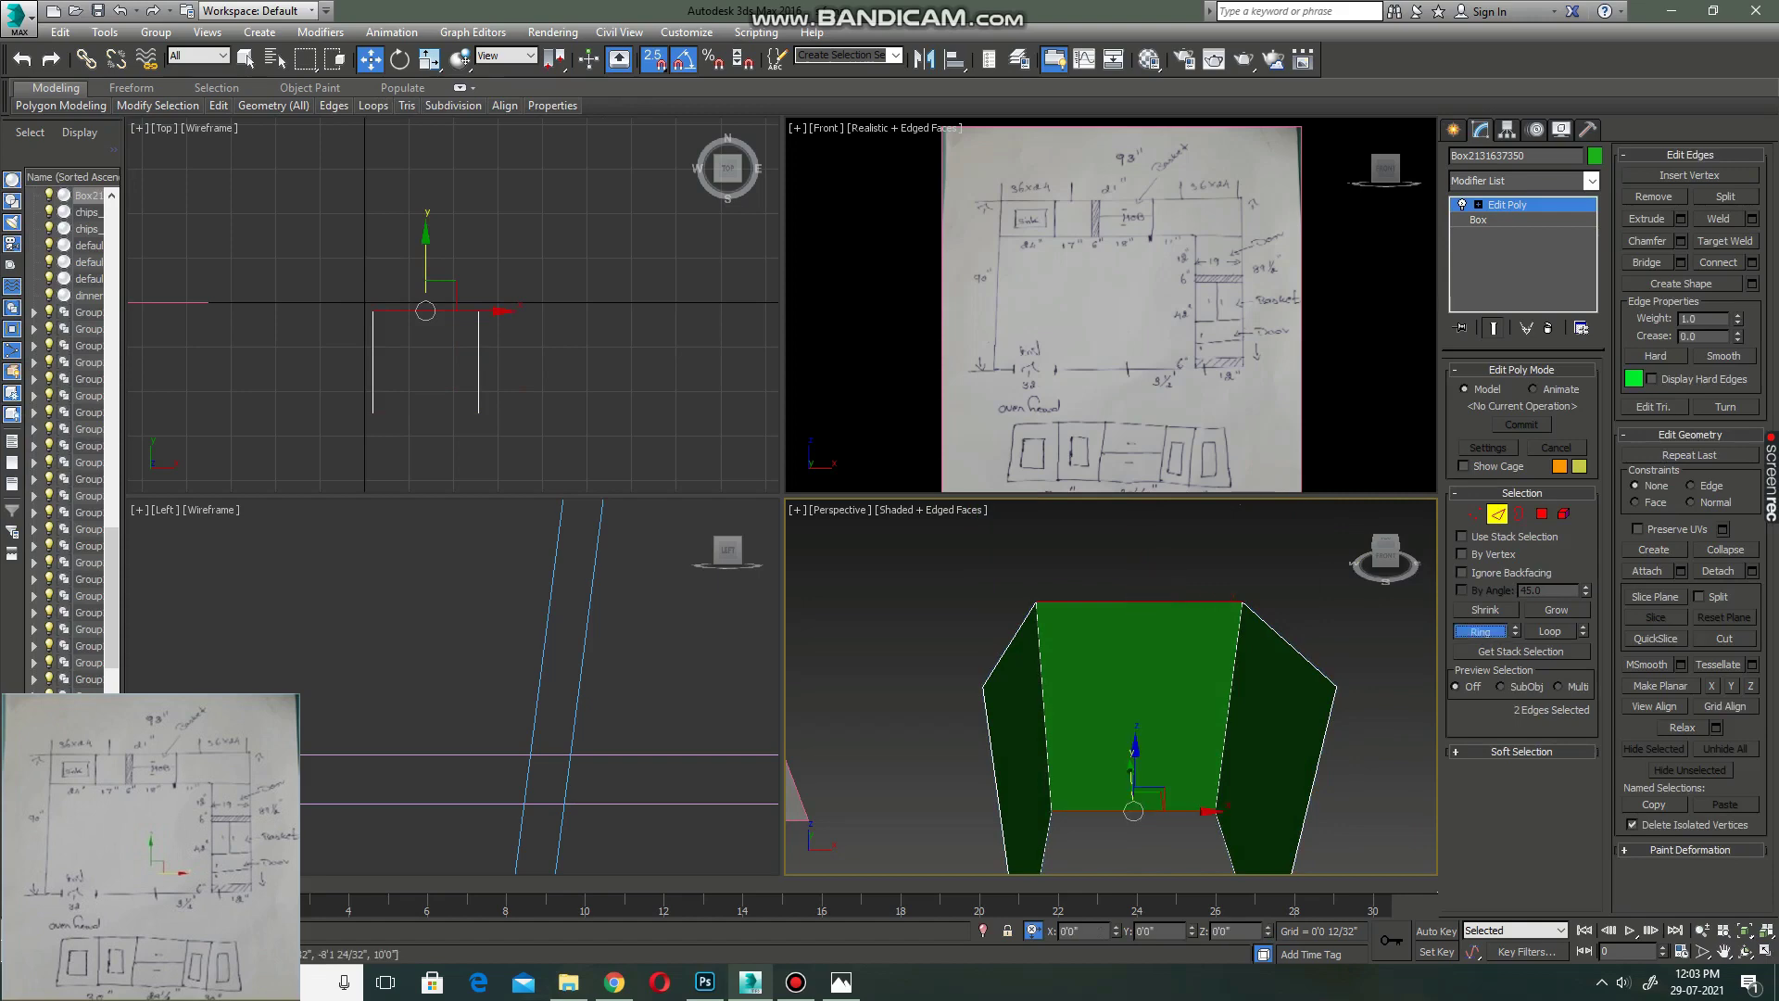
click(1752, 262)
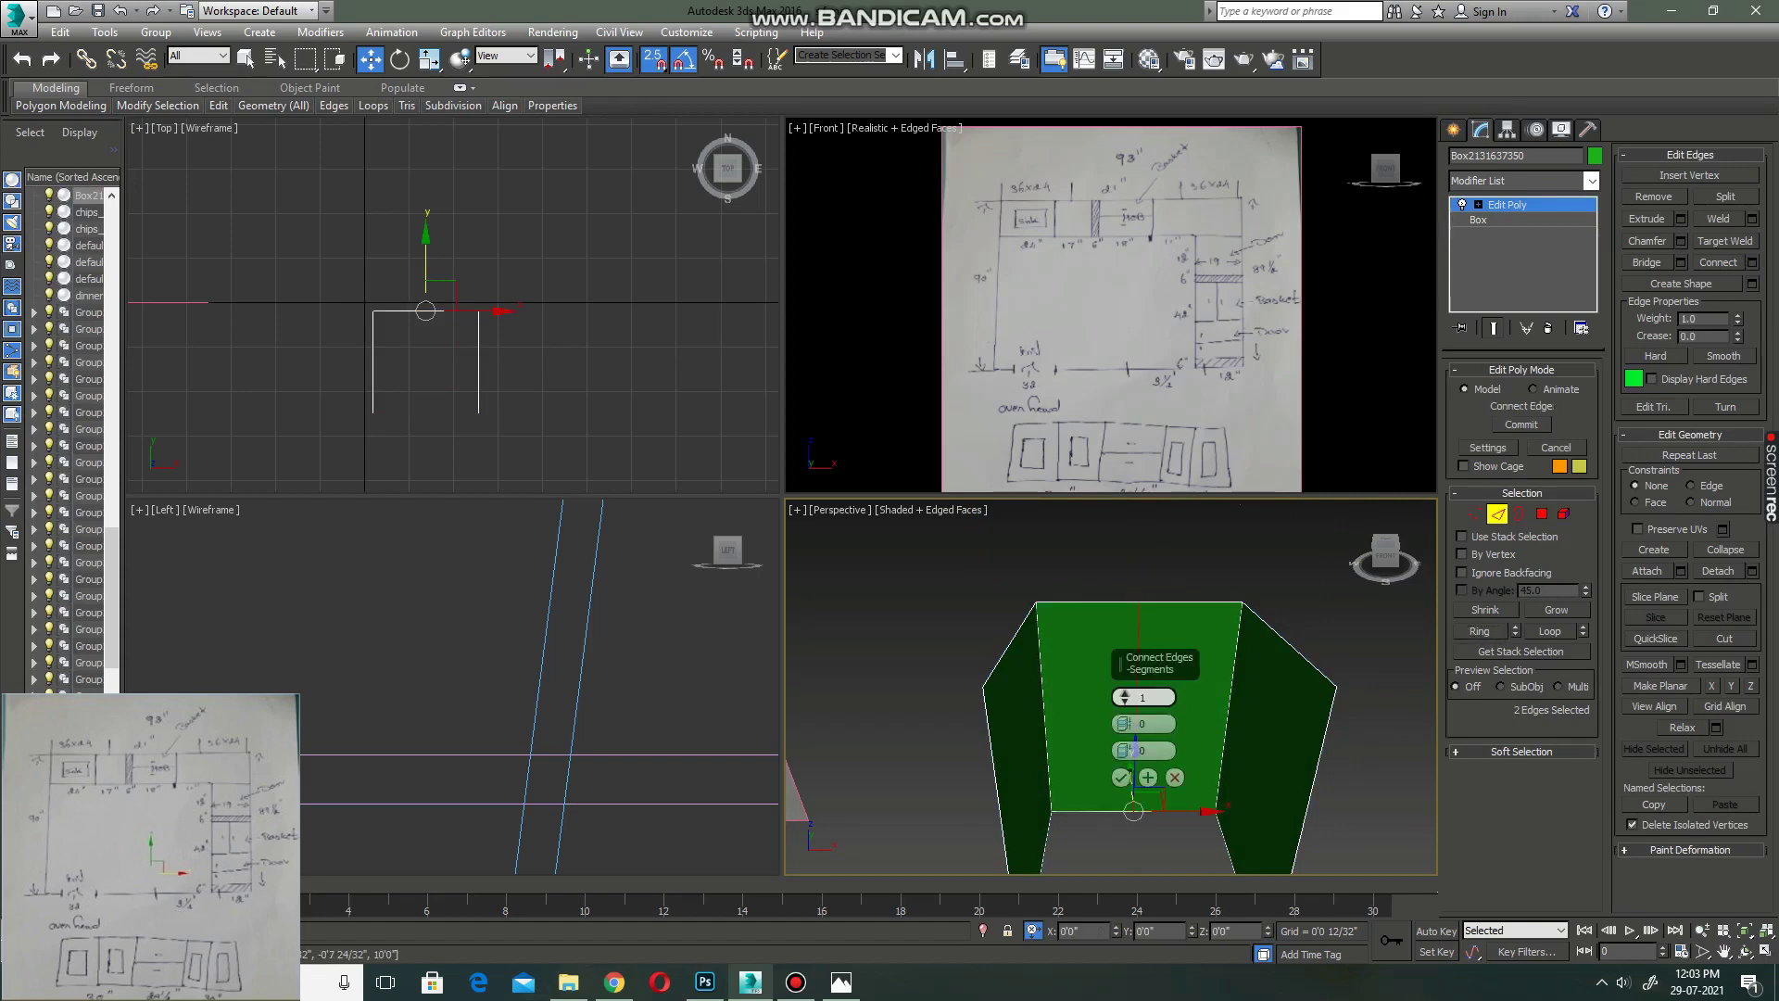
drag(1123, 697, 1124, 688)
click(1121, 777)
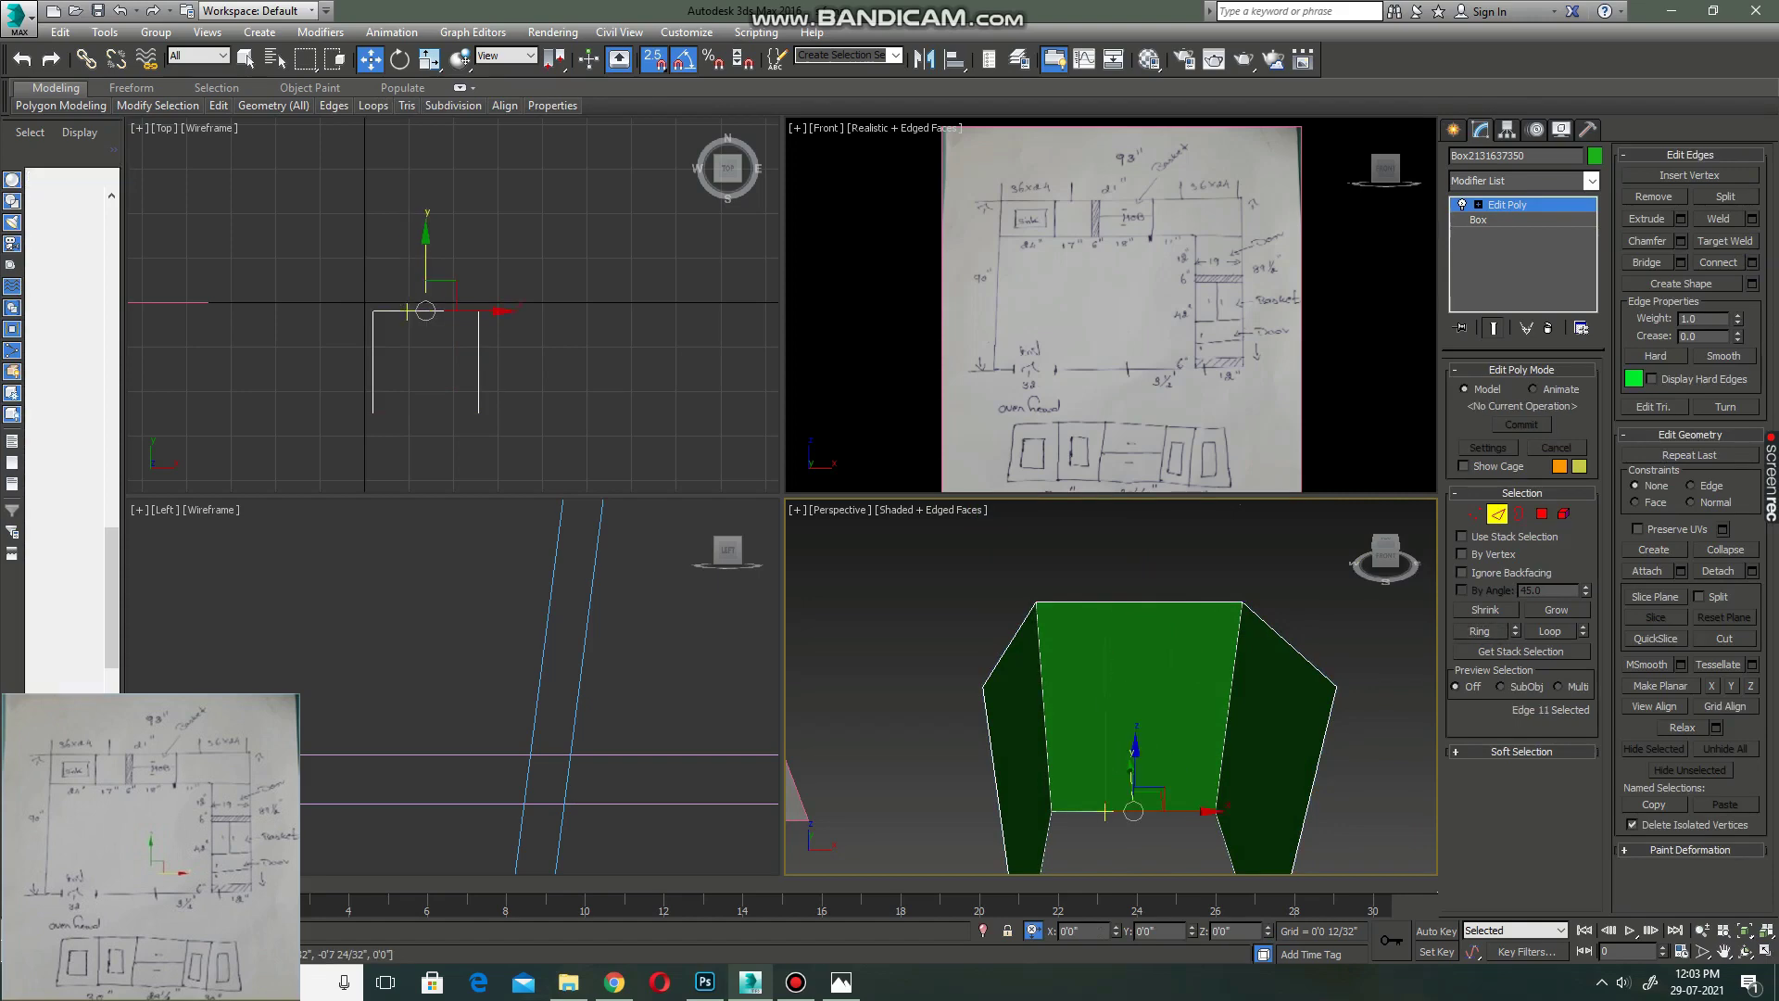
- Center the two middle split vertices at X 0
key(1)
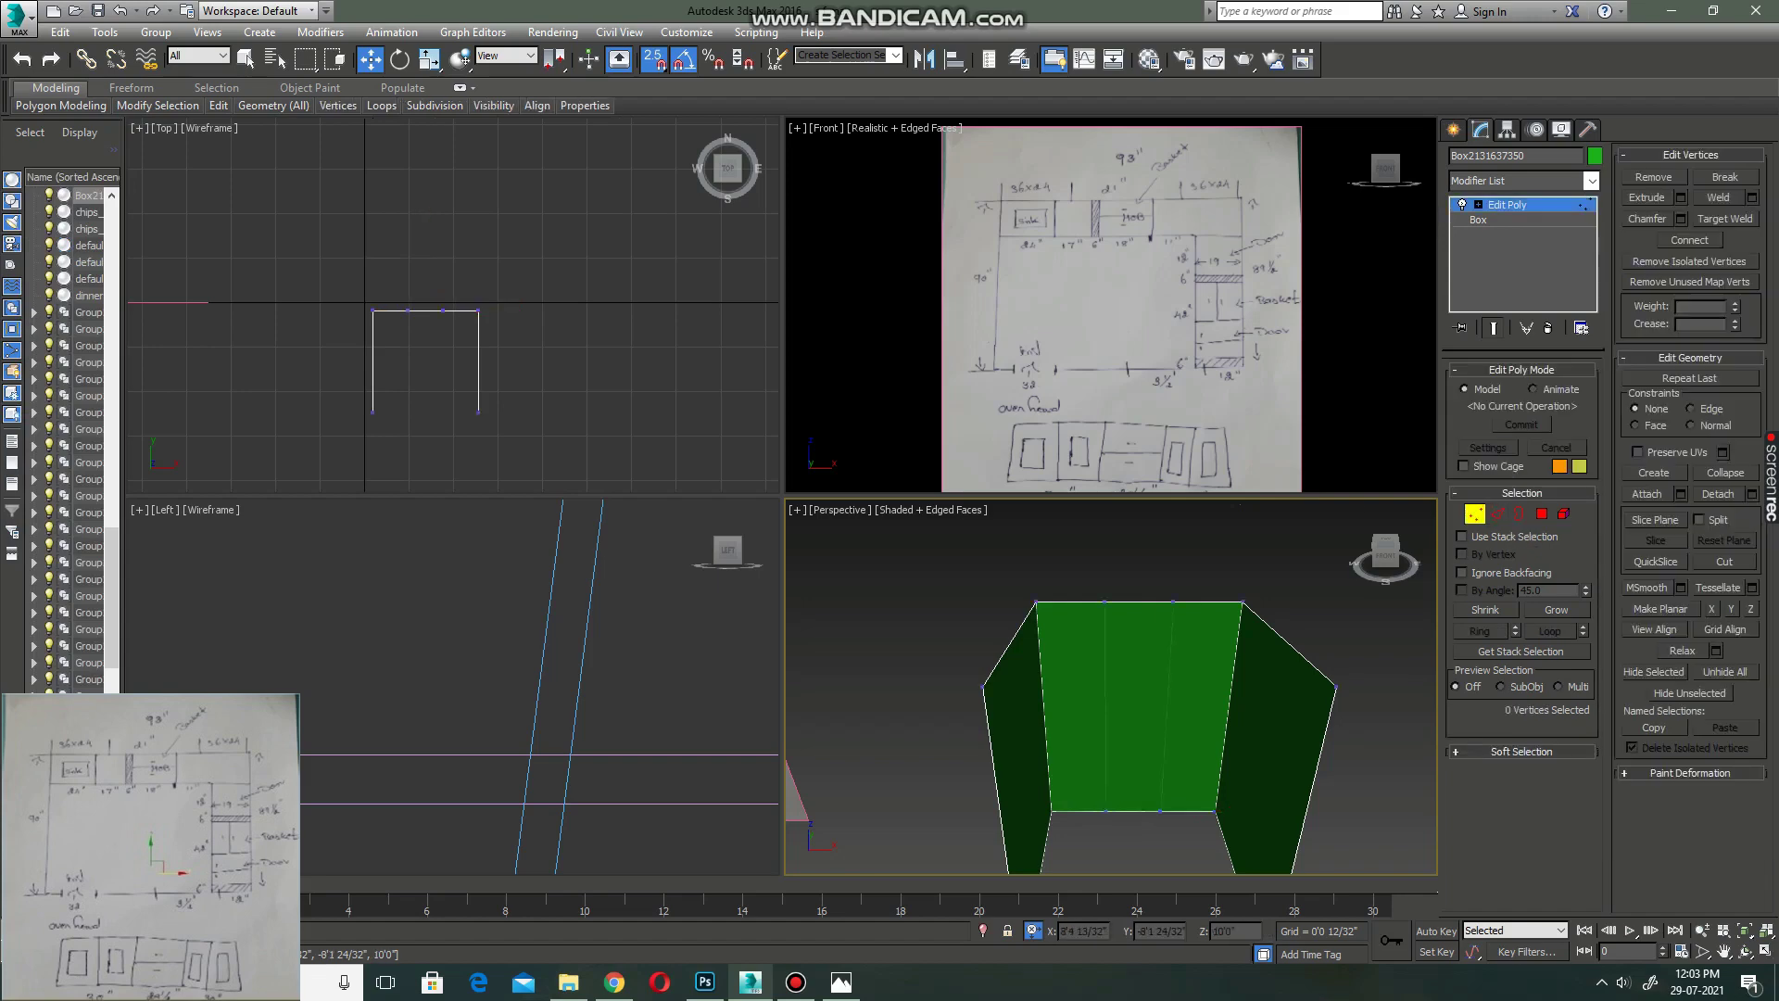
drag(428, 292, 459, 326)
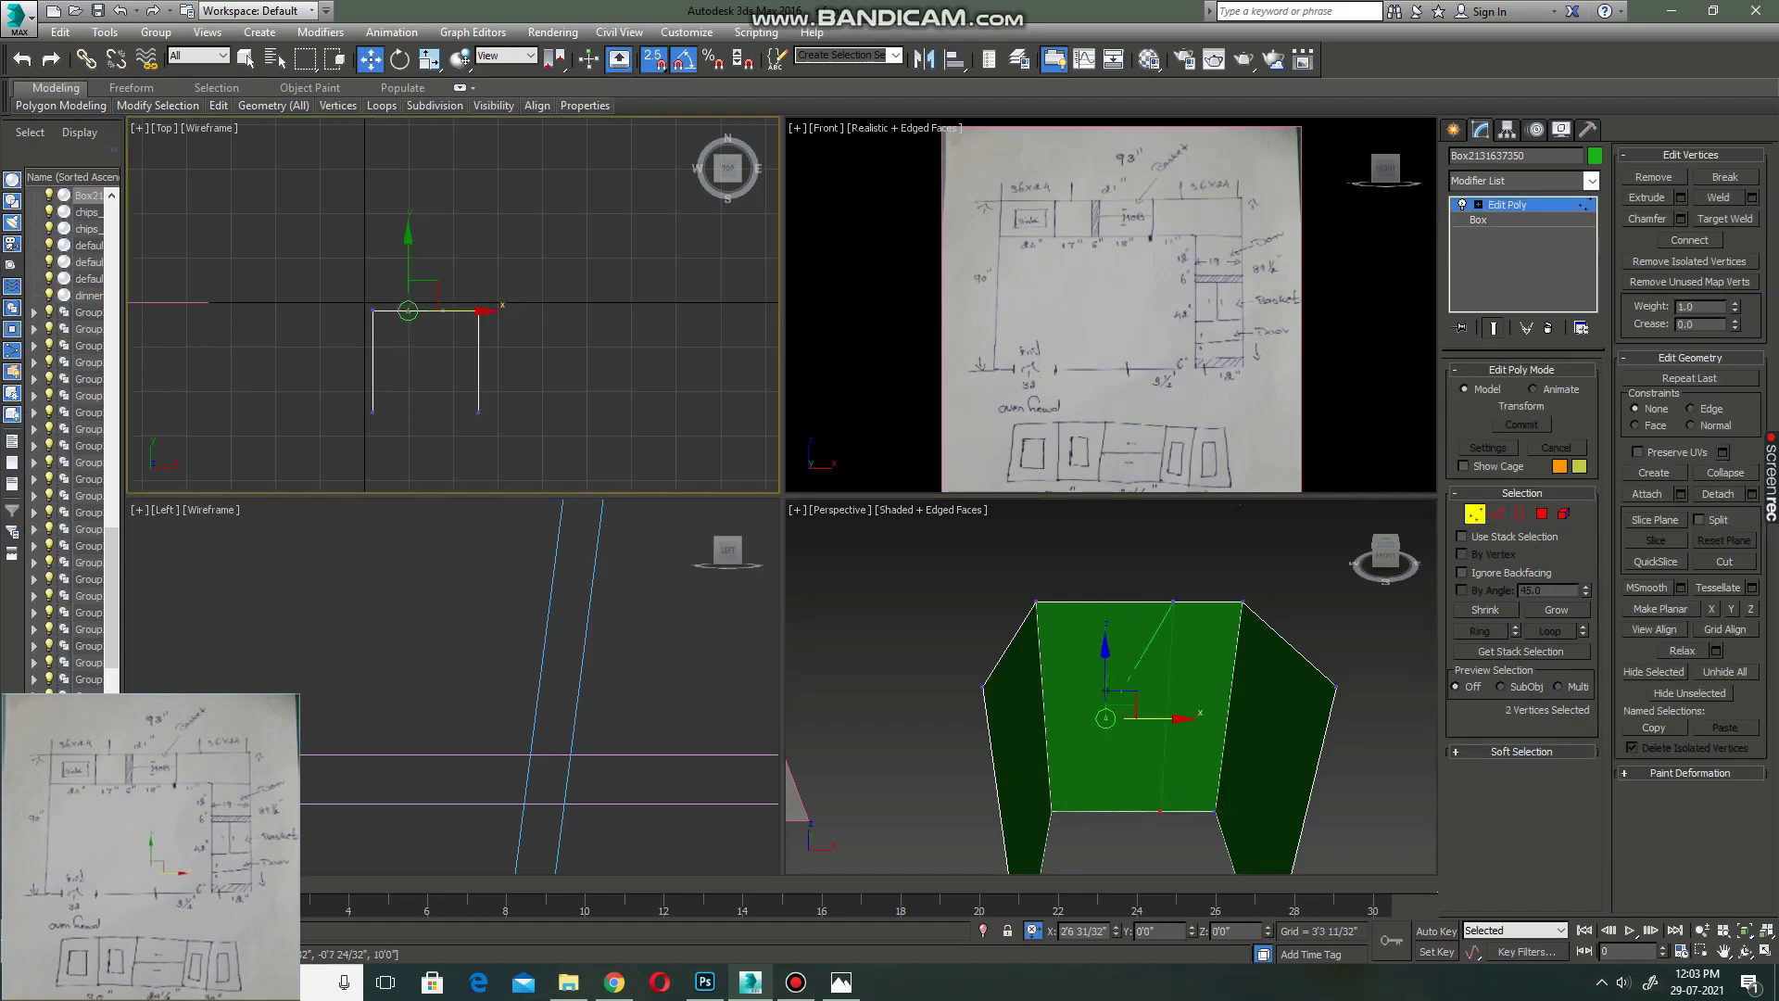
text(0)
key(Return)
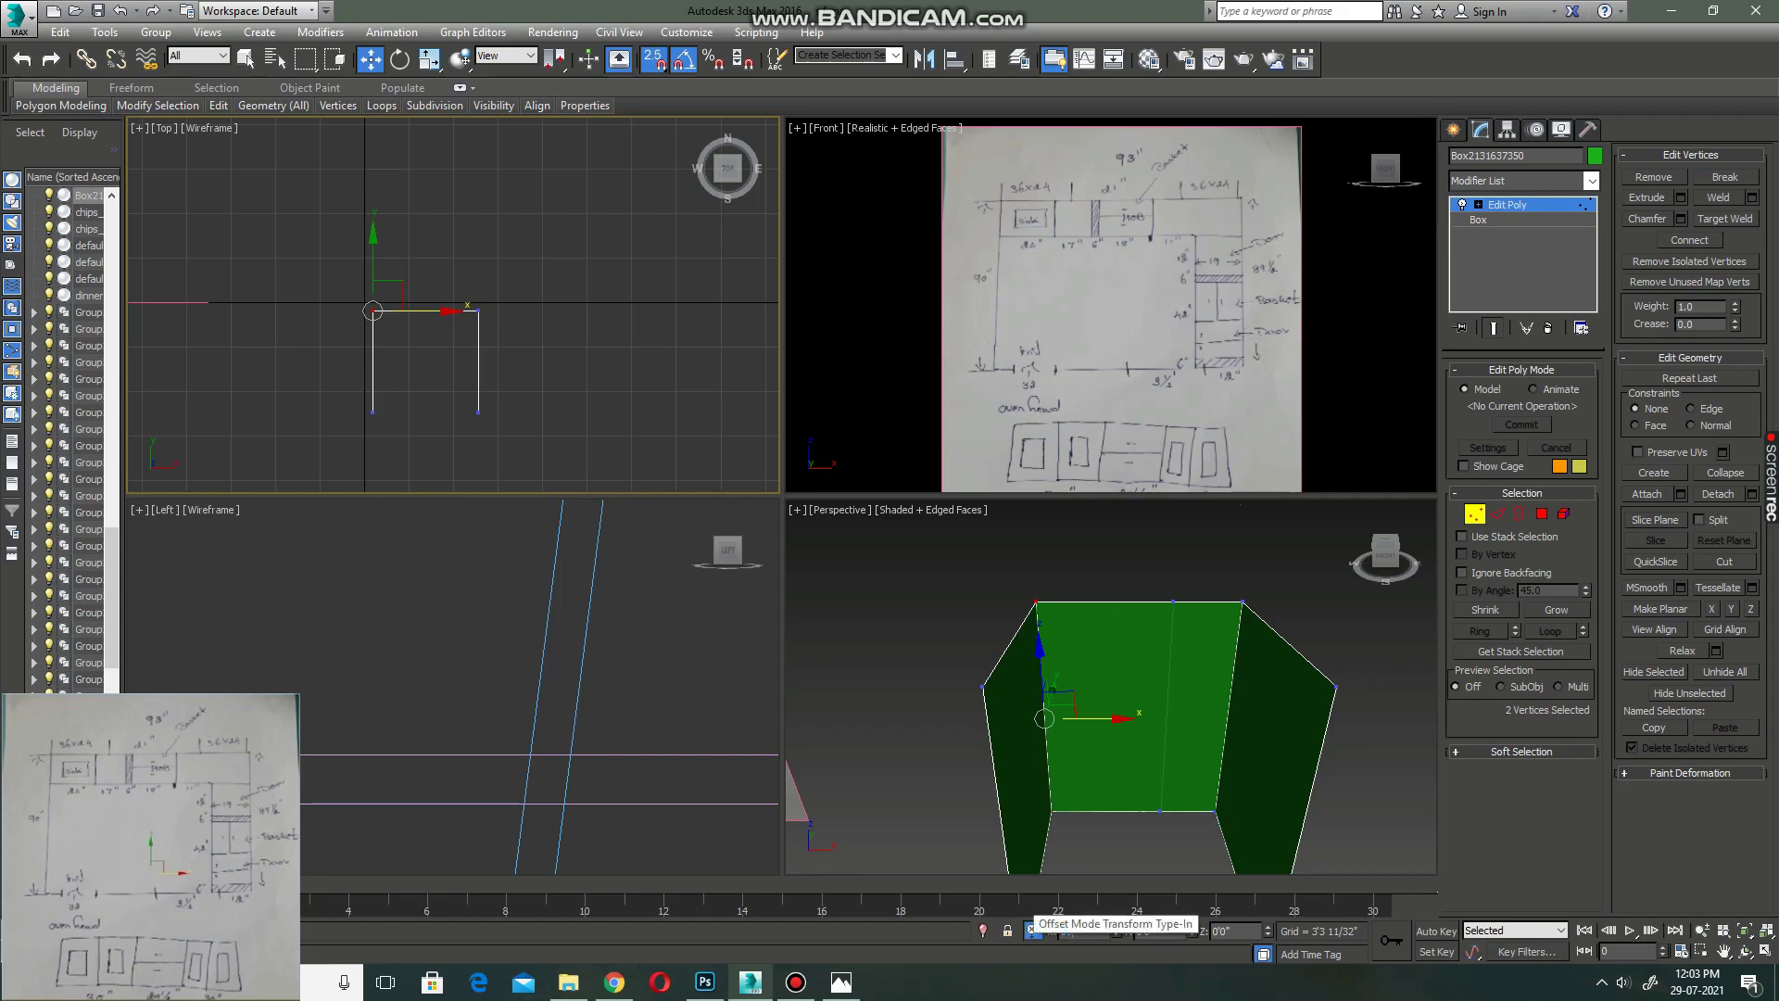
key(Return)
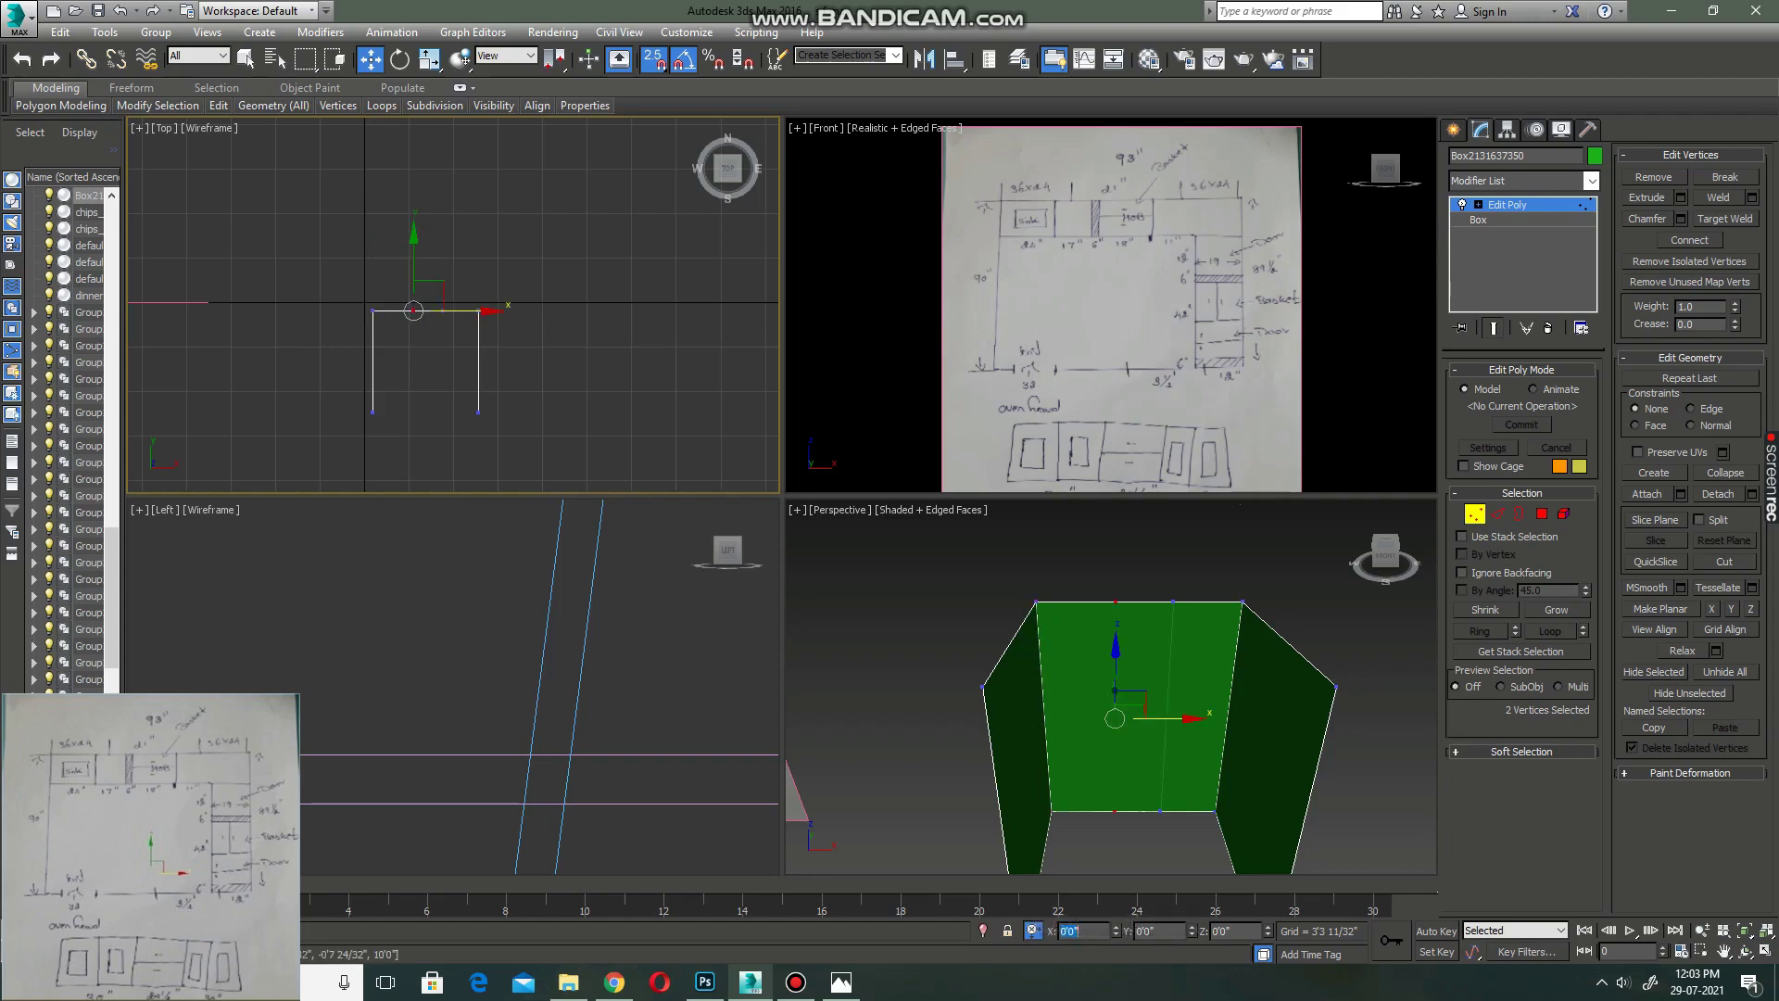
- Offset the corner split vertices 36 inches left in X
drag(1157, 571, 1187, 823)
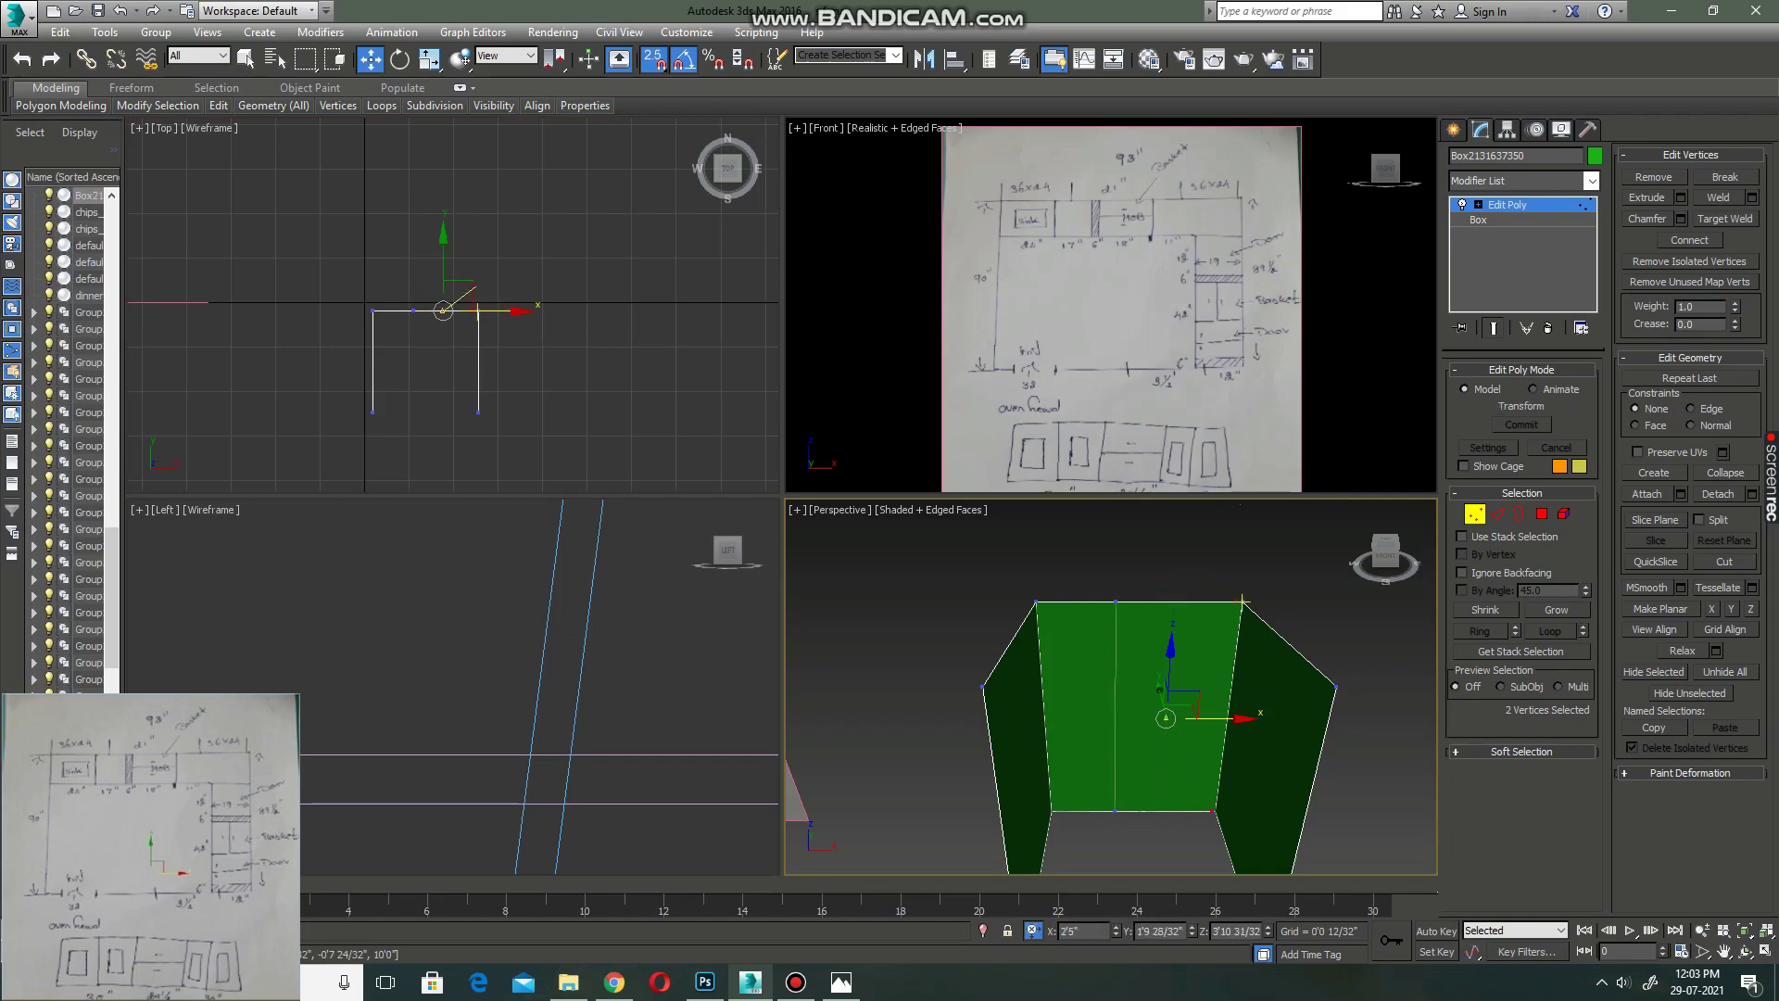
drag(1225, 579, 1260, 829)
click(485, 311)
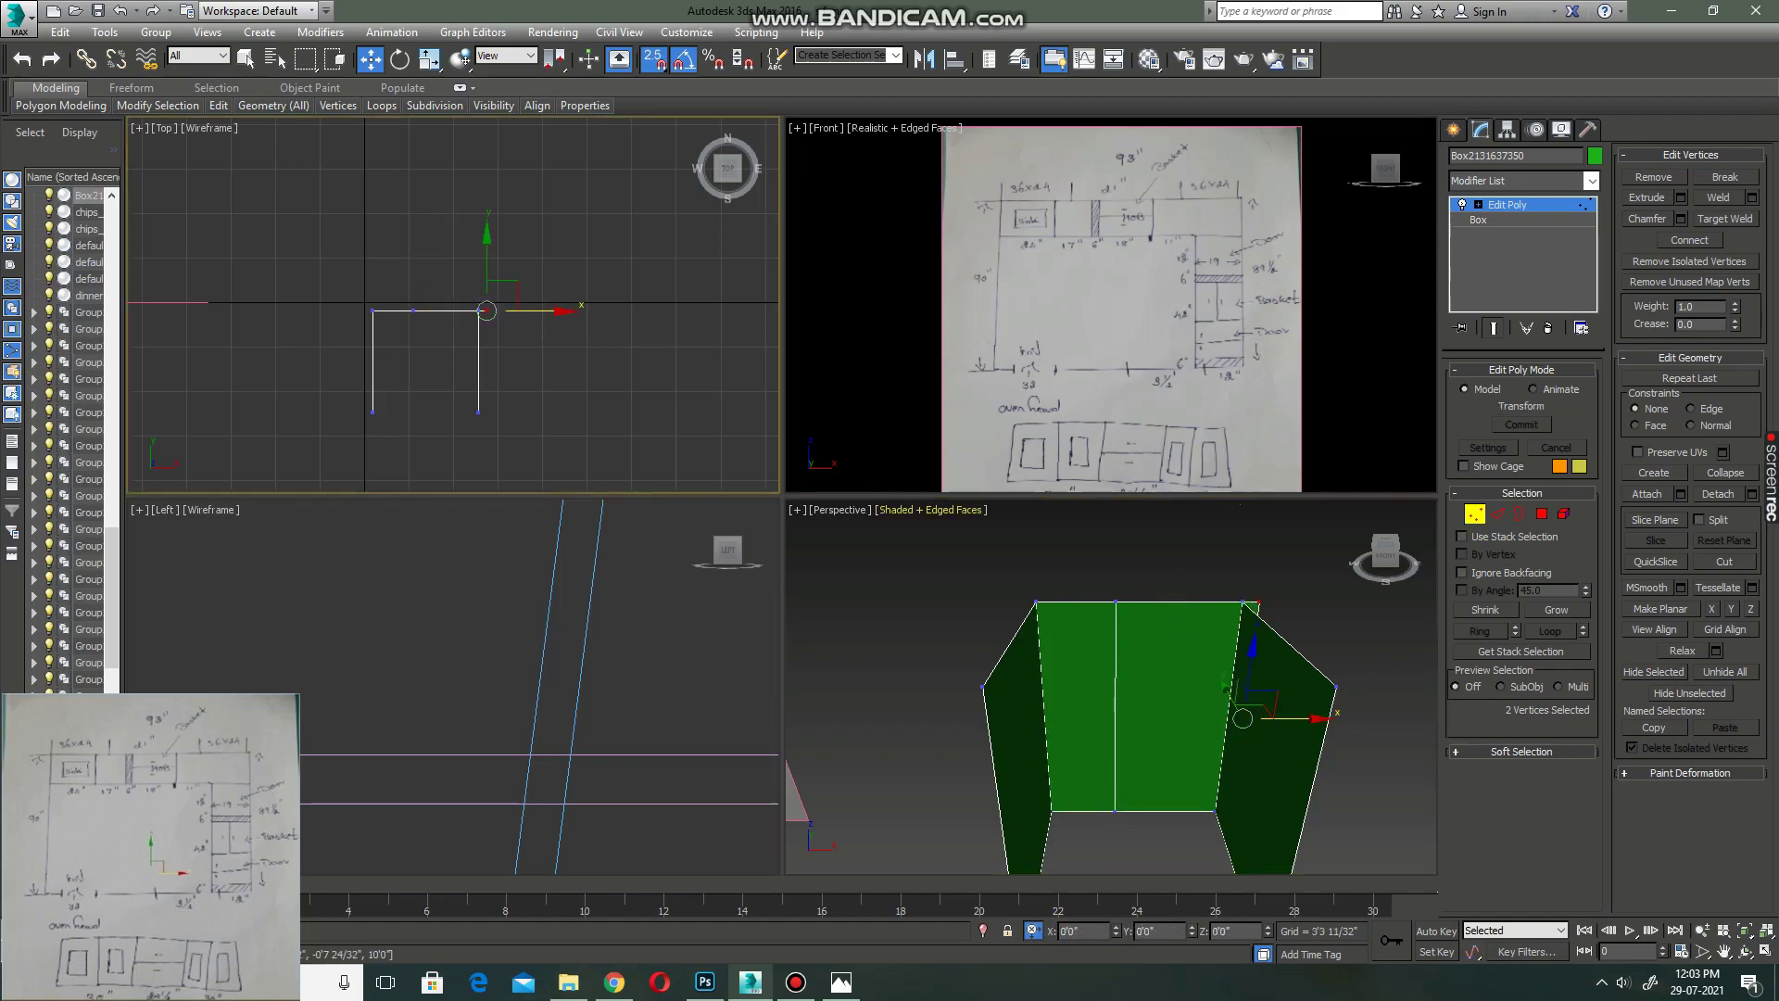
drag(485, 312, 478, 311)
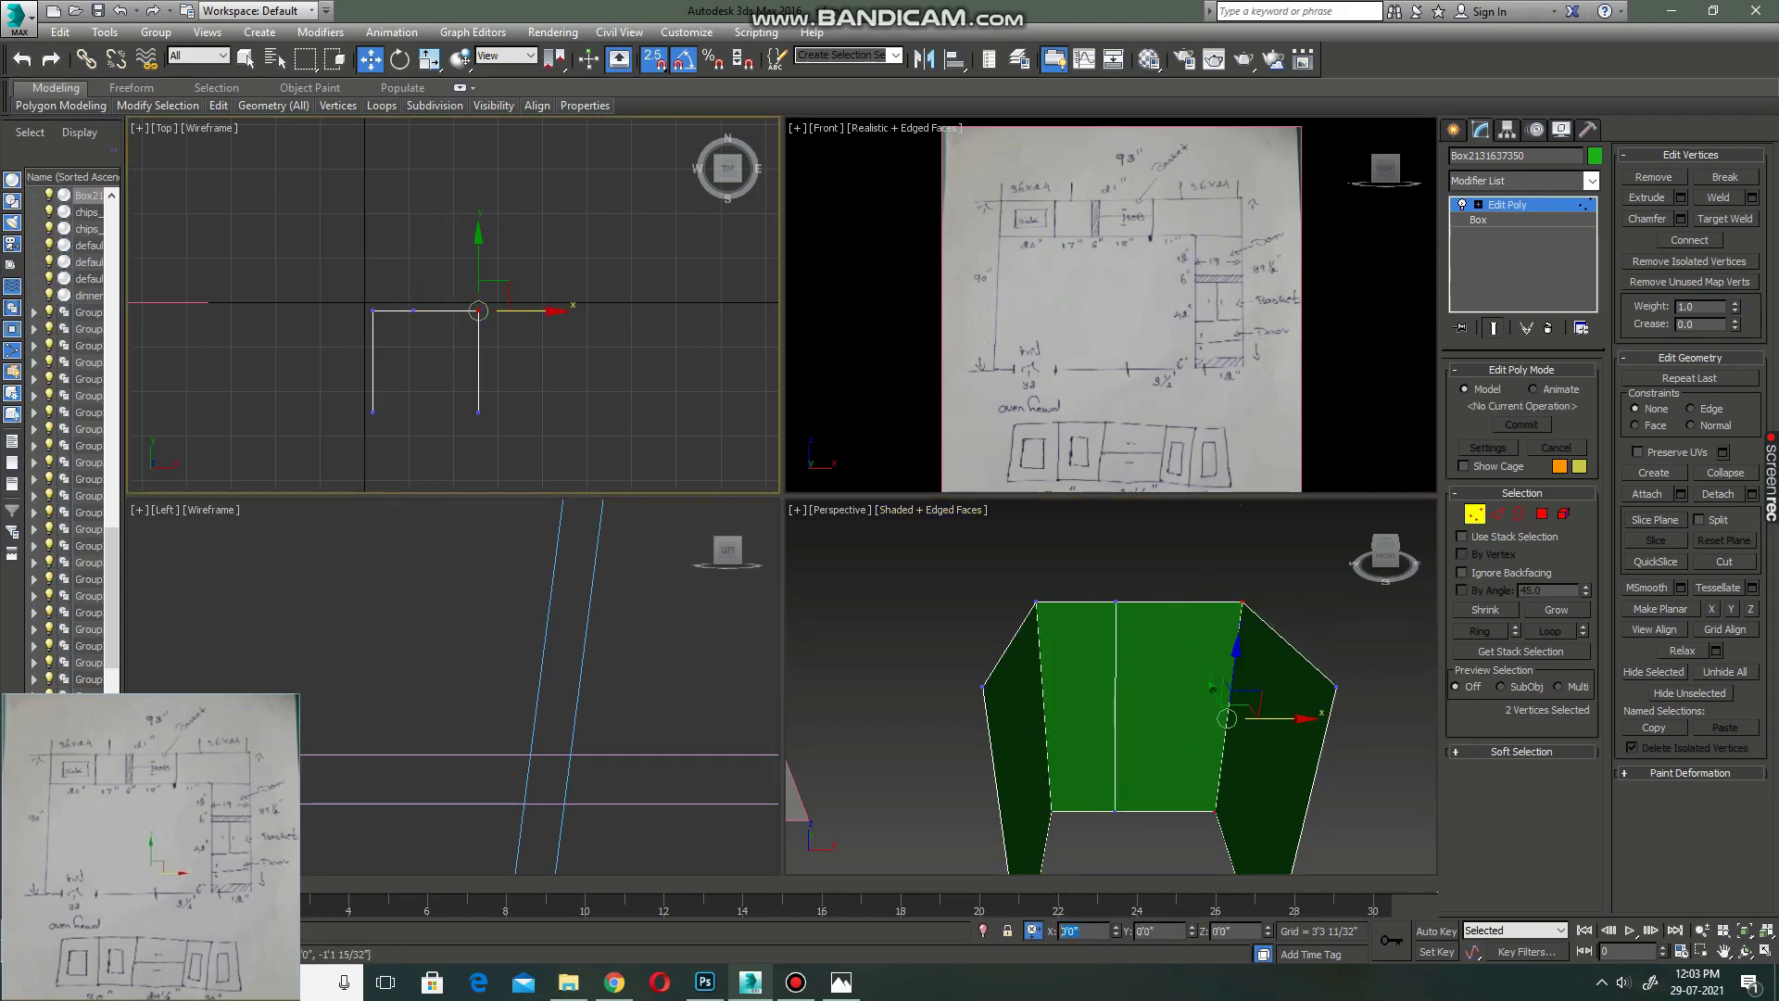
text(-)
key(BackSpace)
key(Return)
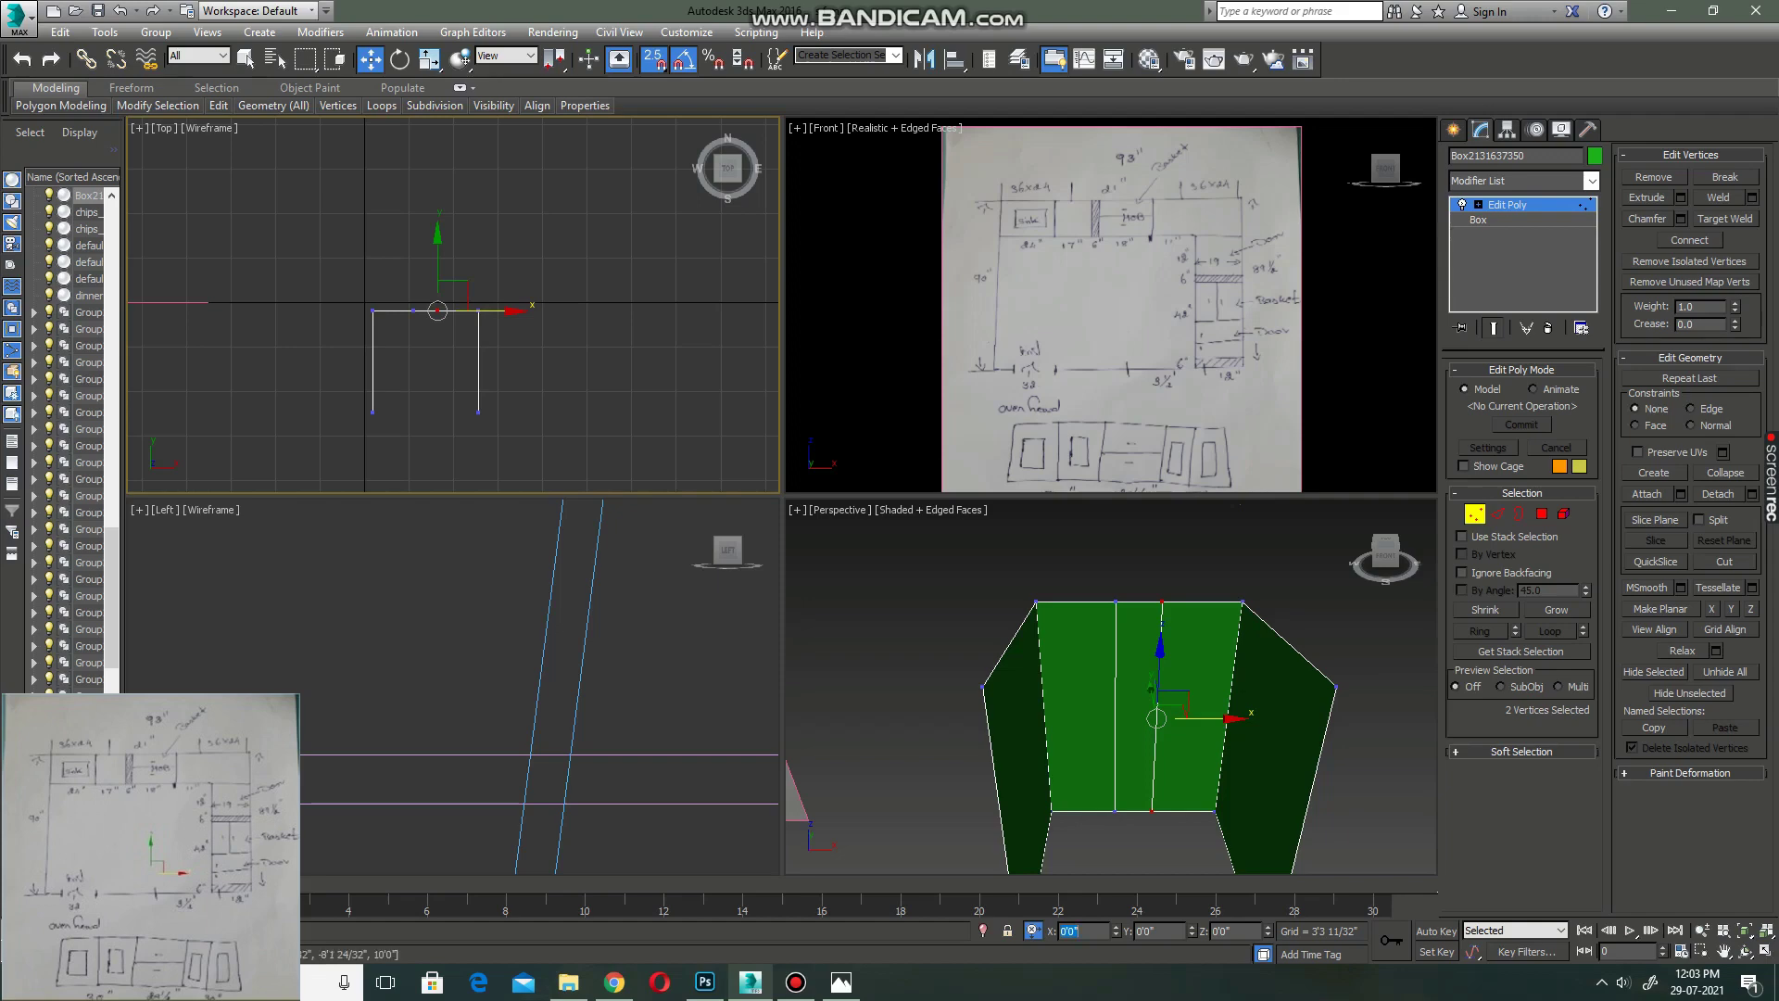
- Connect the wall edge ring with two new horizontal edges
click(1497, 514)
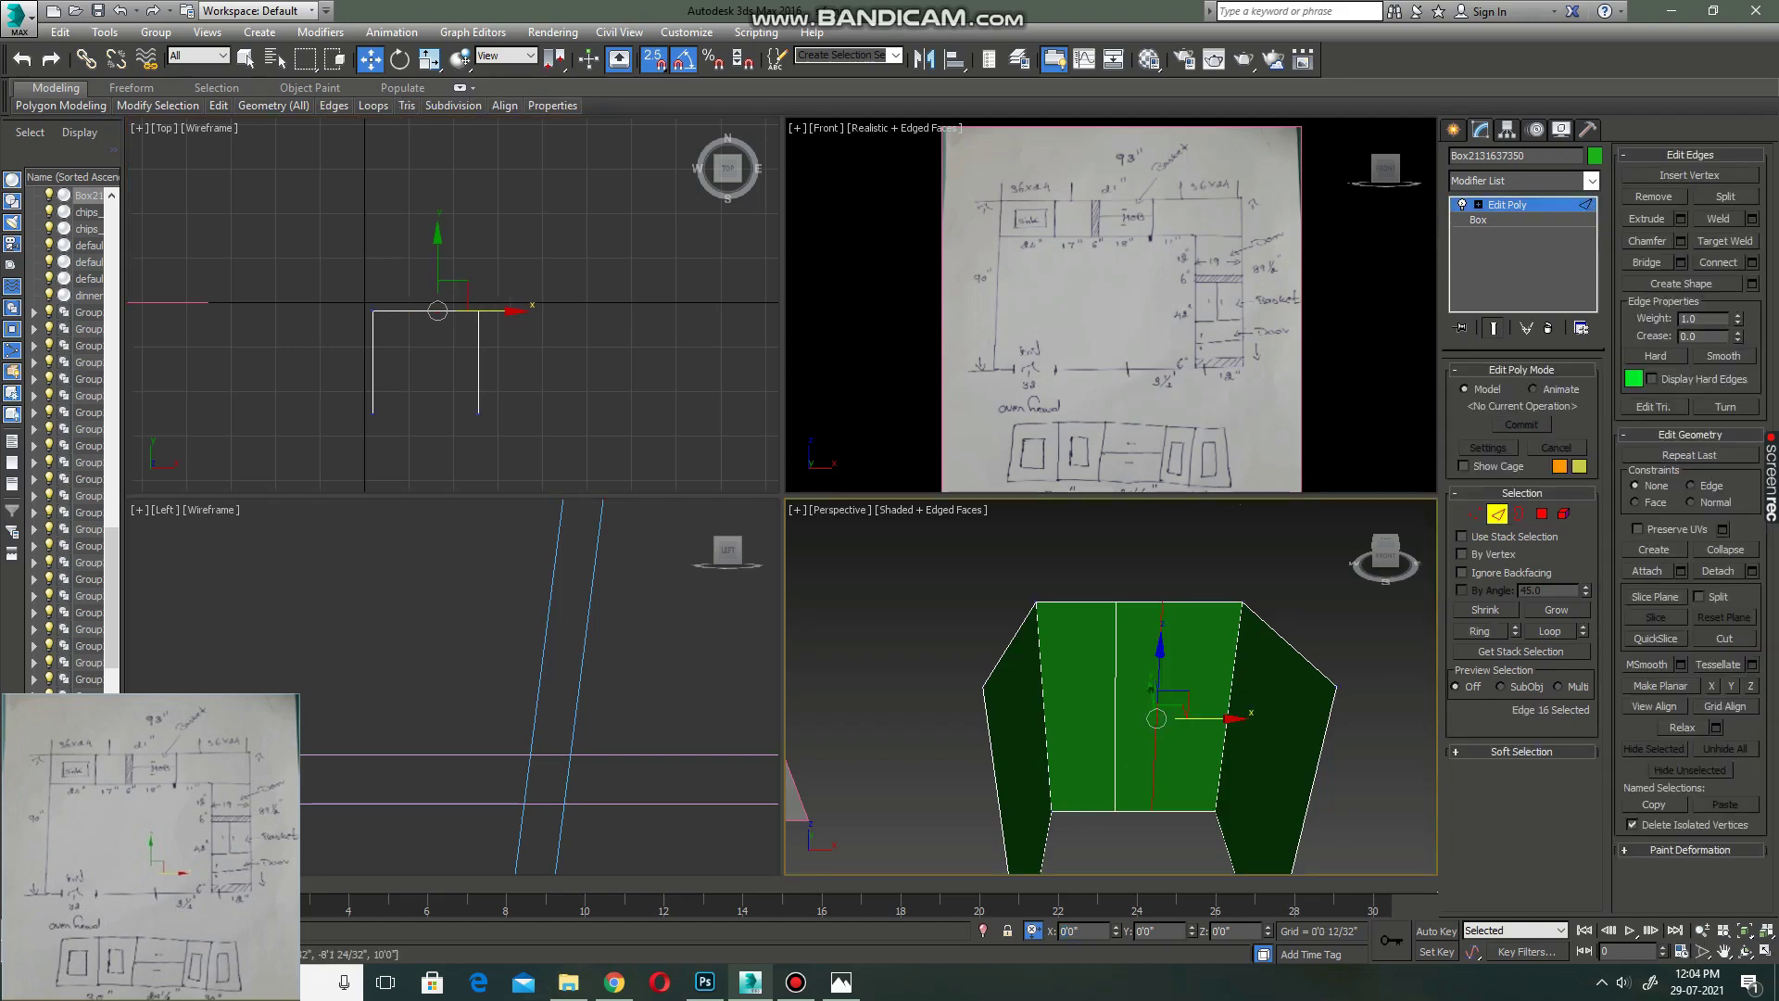
click(1480, 631)
key(ctrl+shift+e)
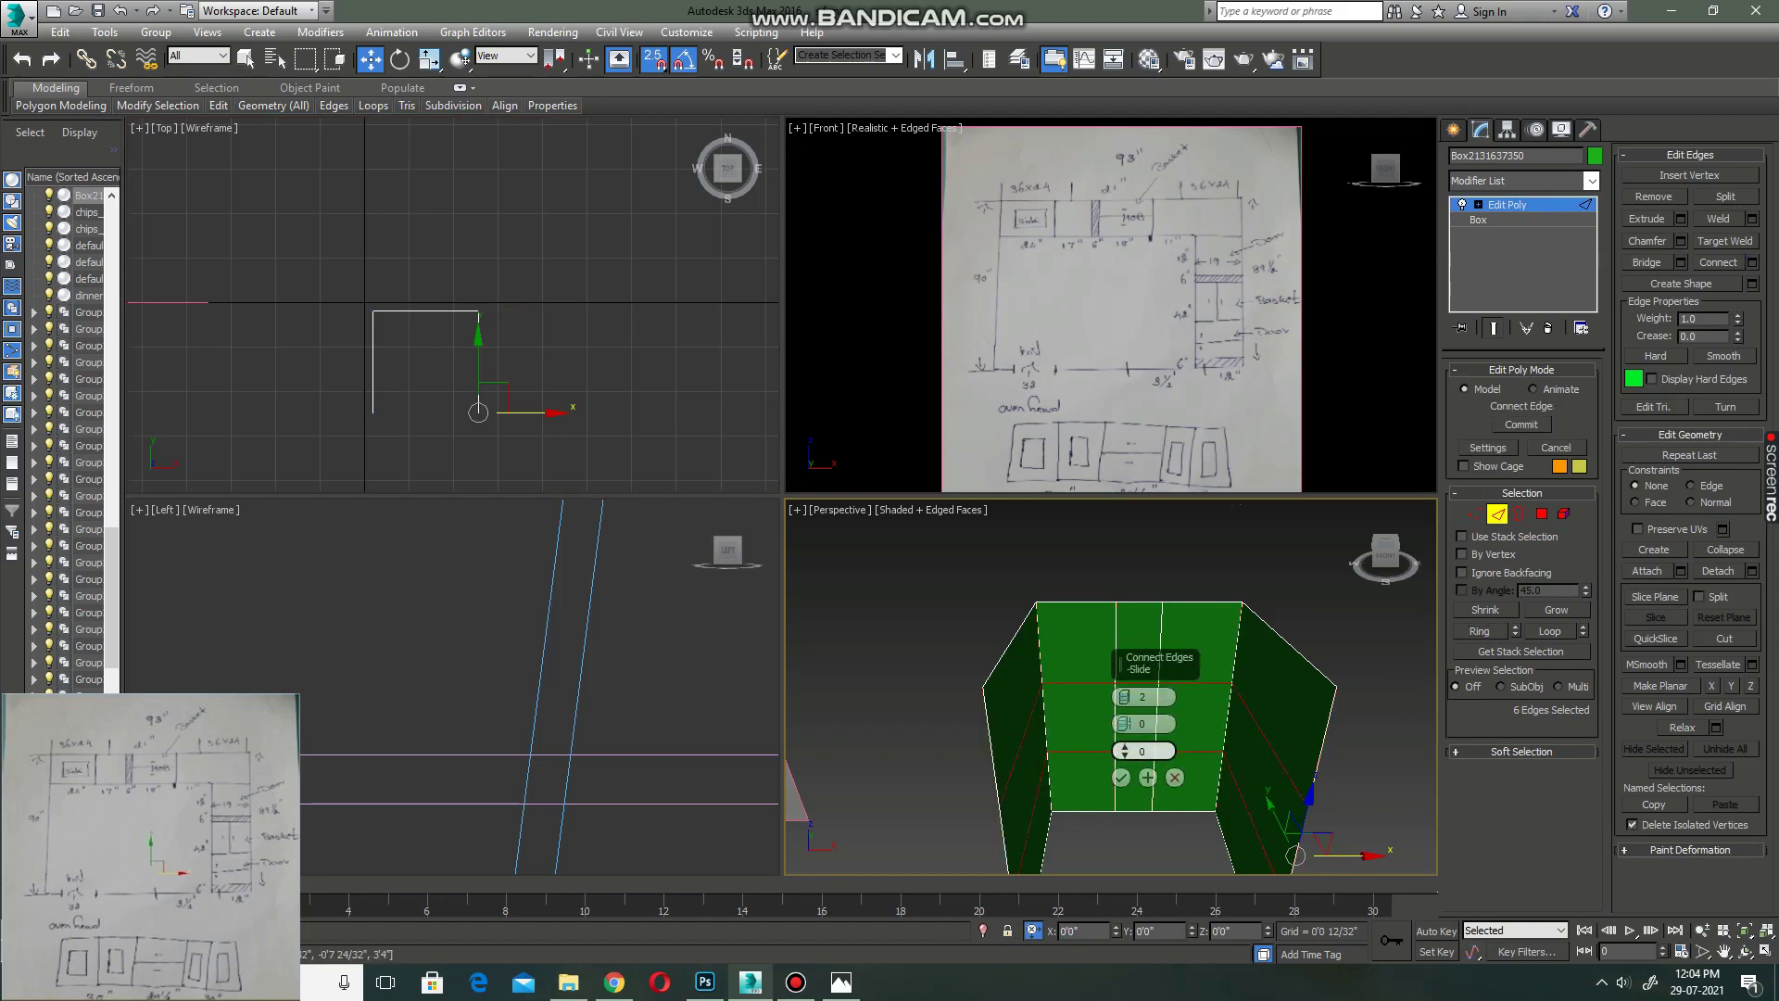
click(1120, 778)
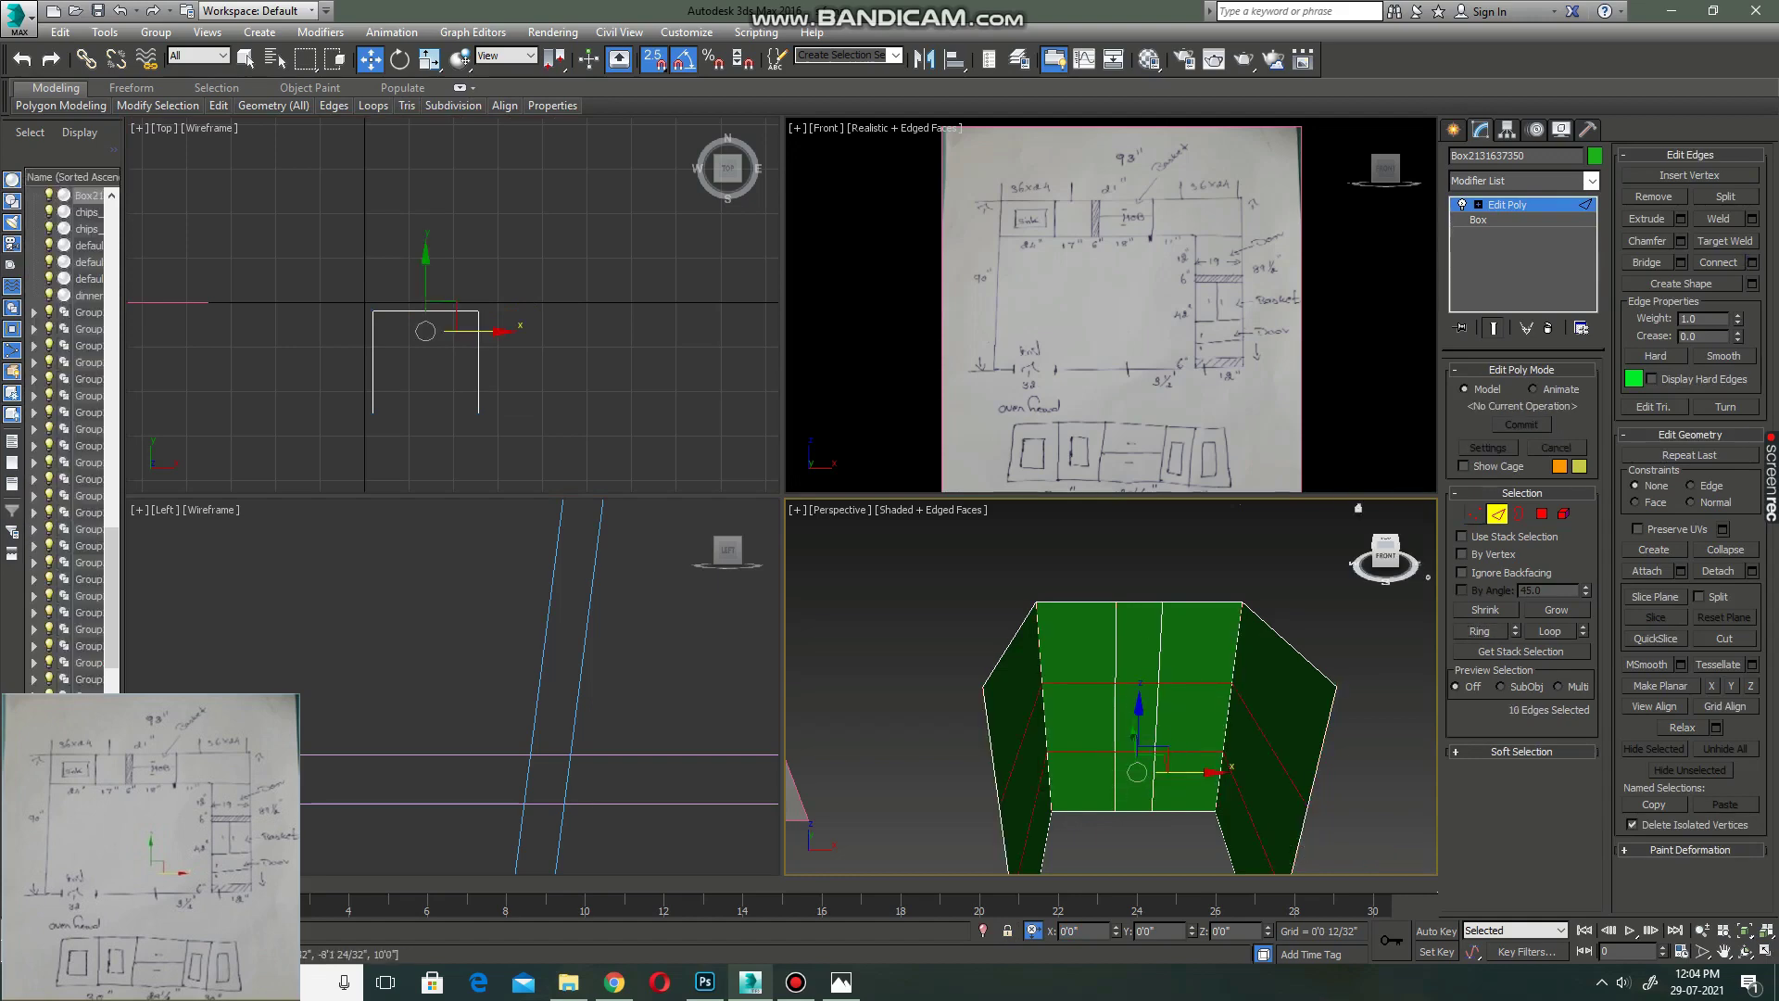
- Move the middle row of new vertices up to mid-height
click(1474, 514)
middle_drag(1159, 704, 1099, 646)
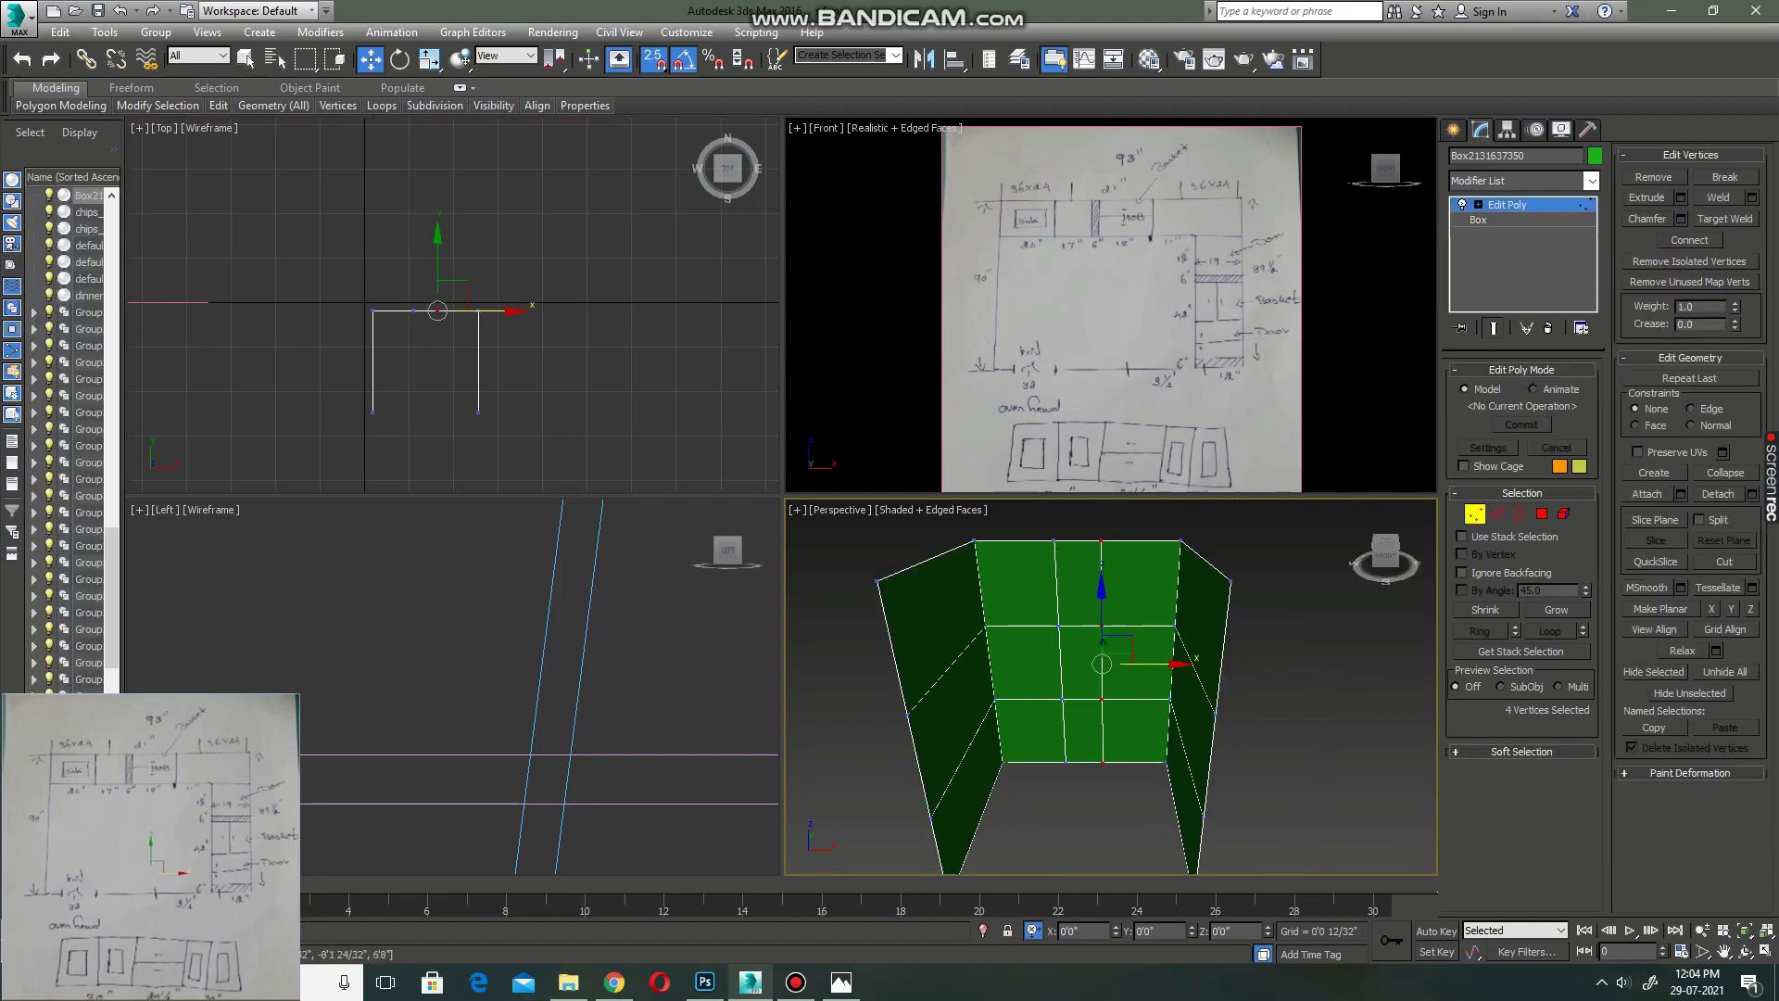
scroll(1112, 306, down, 2)
scroll(1086, 328, down, 5)
middle_drag(1205, 315, 1140, 311)
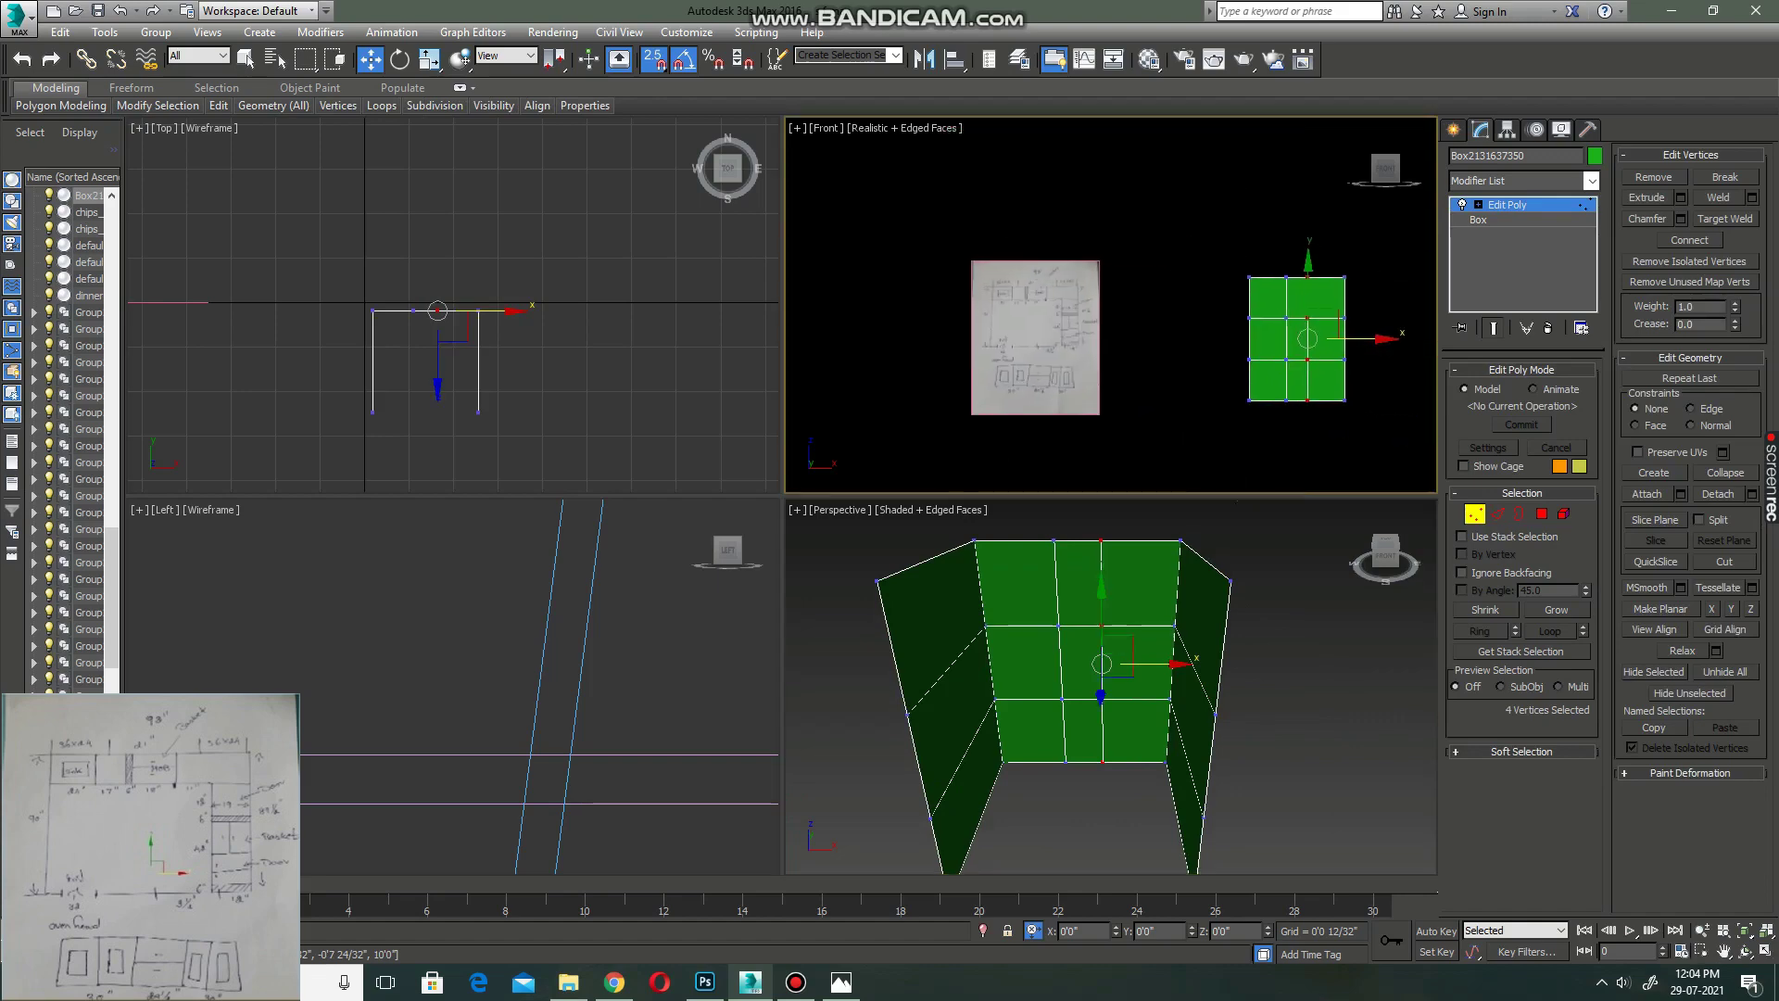
scroll(1270, 311, up, 3)
drag(1364, 330, 1263, 432)
text(7)
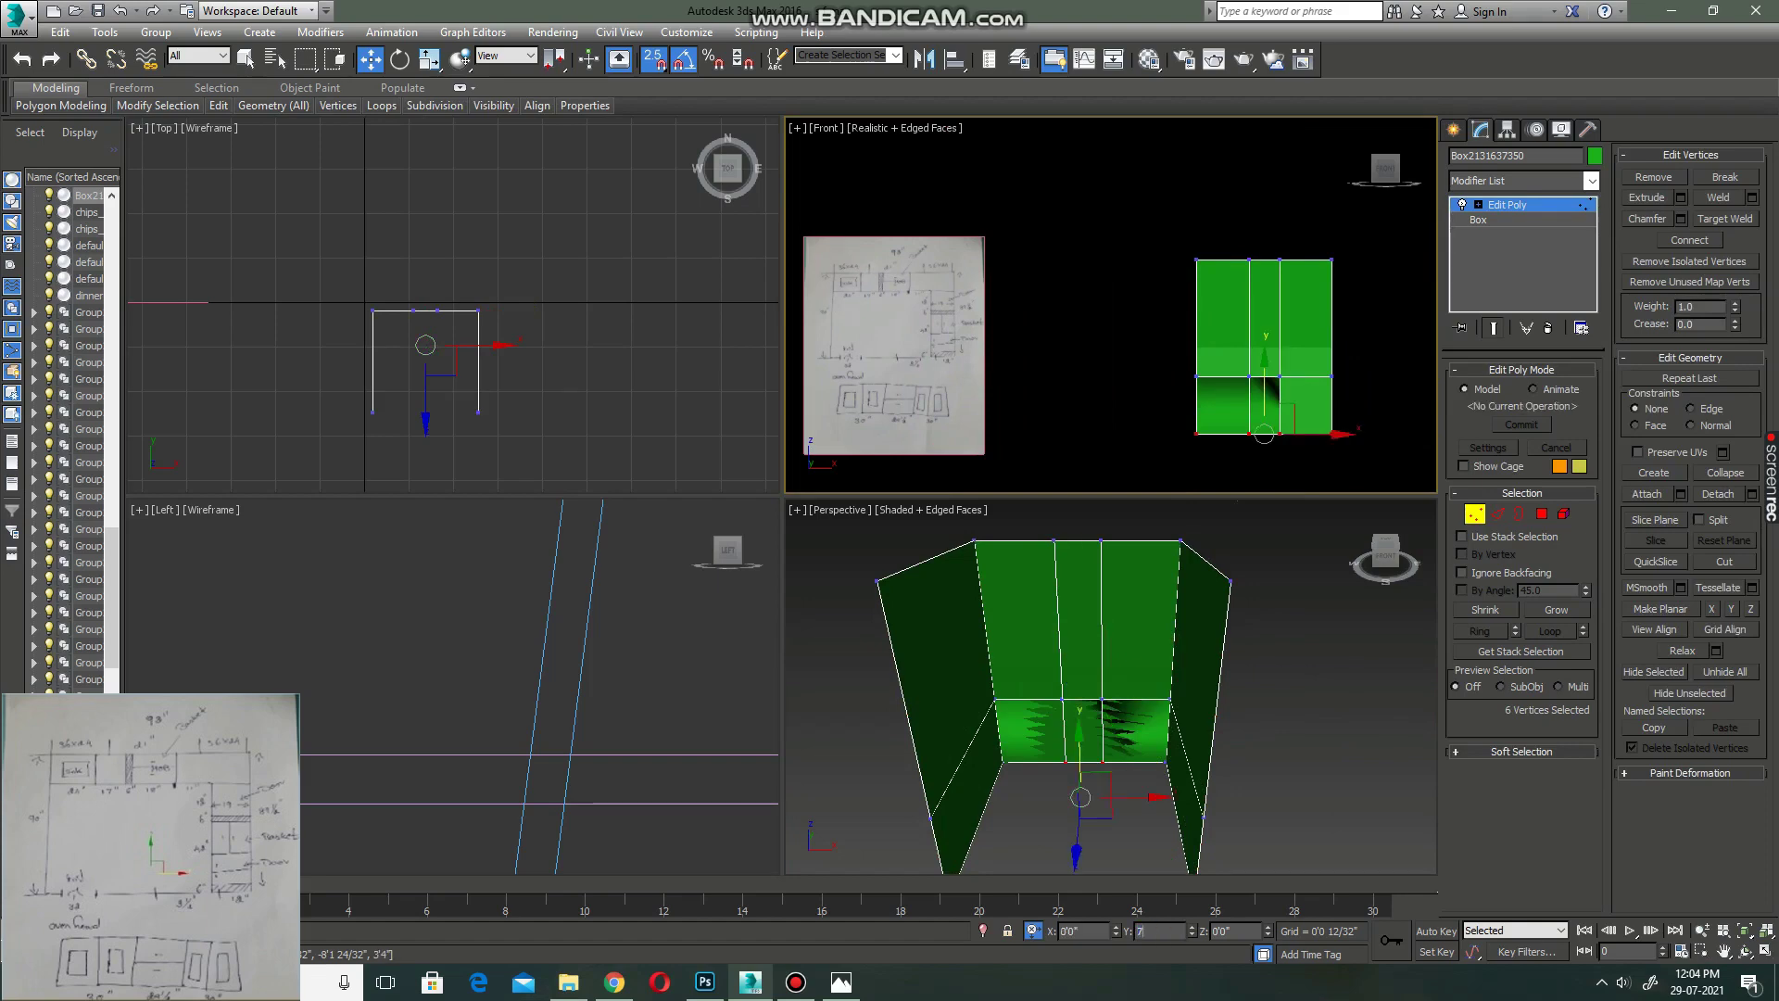
key(Return)
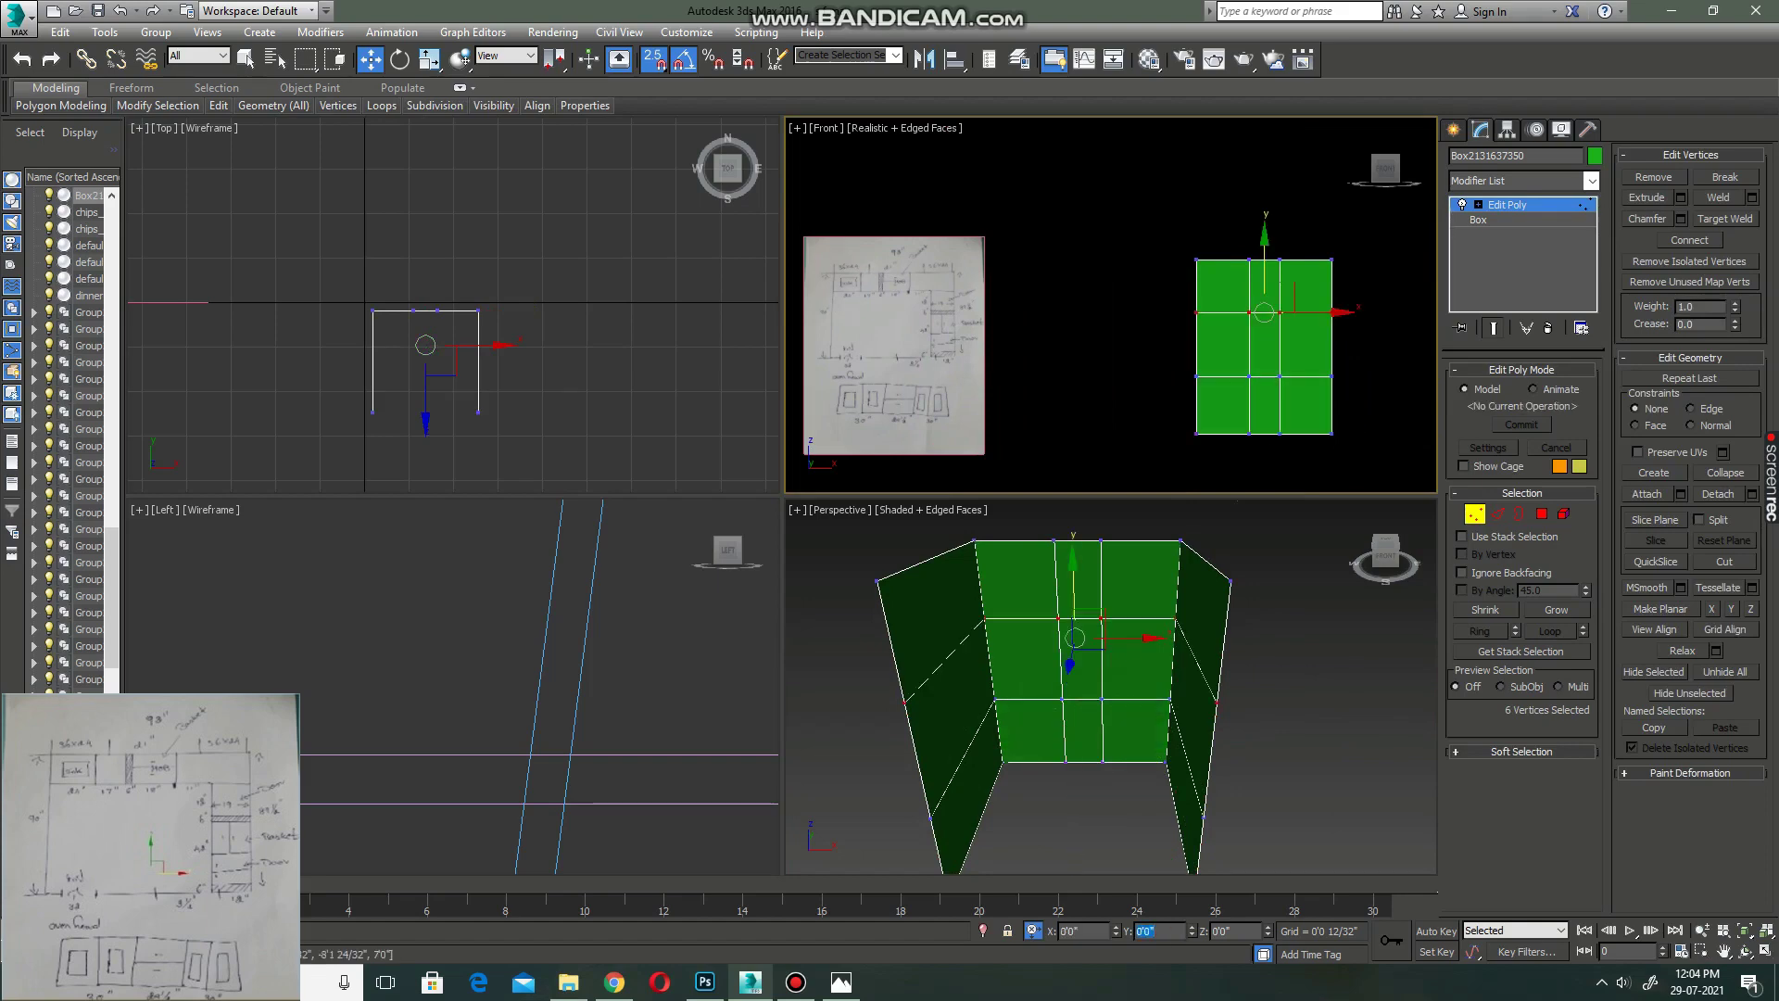
- Lower the other new vertex row by 24 inches
drag(1362, 356, 1181, 394)
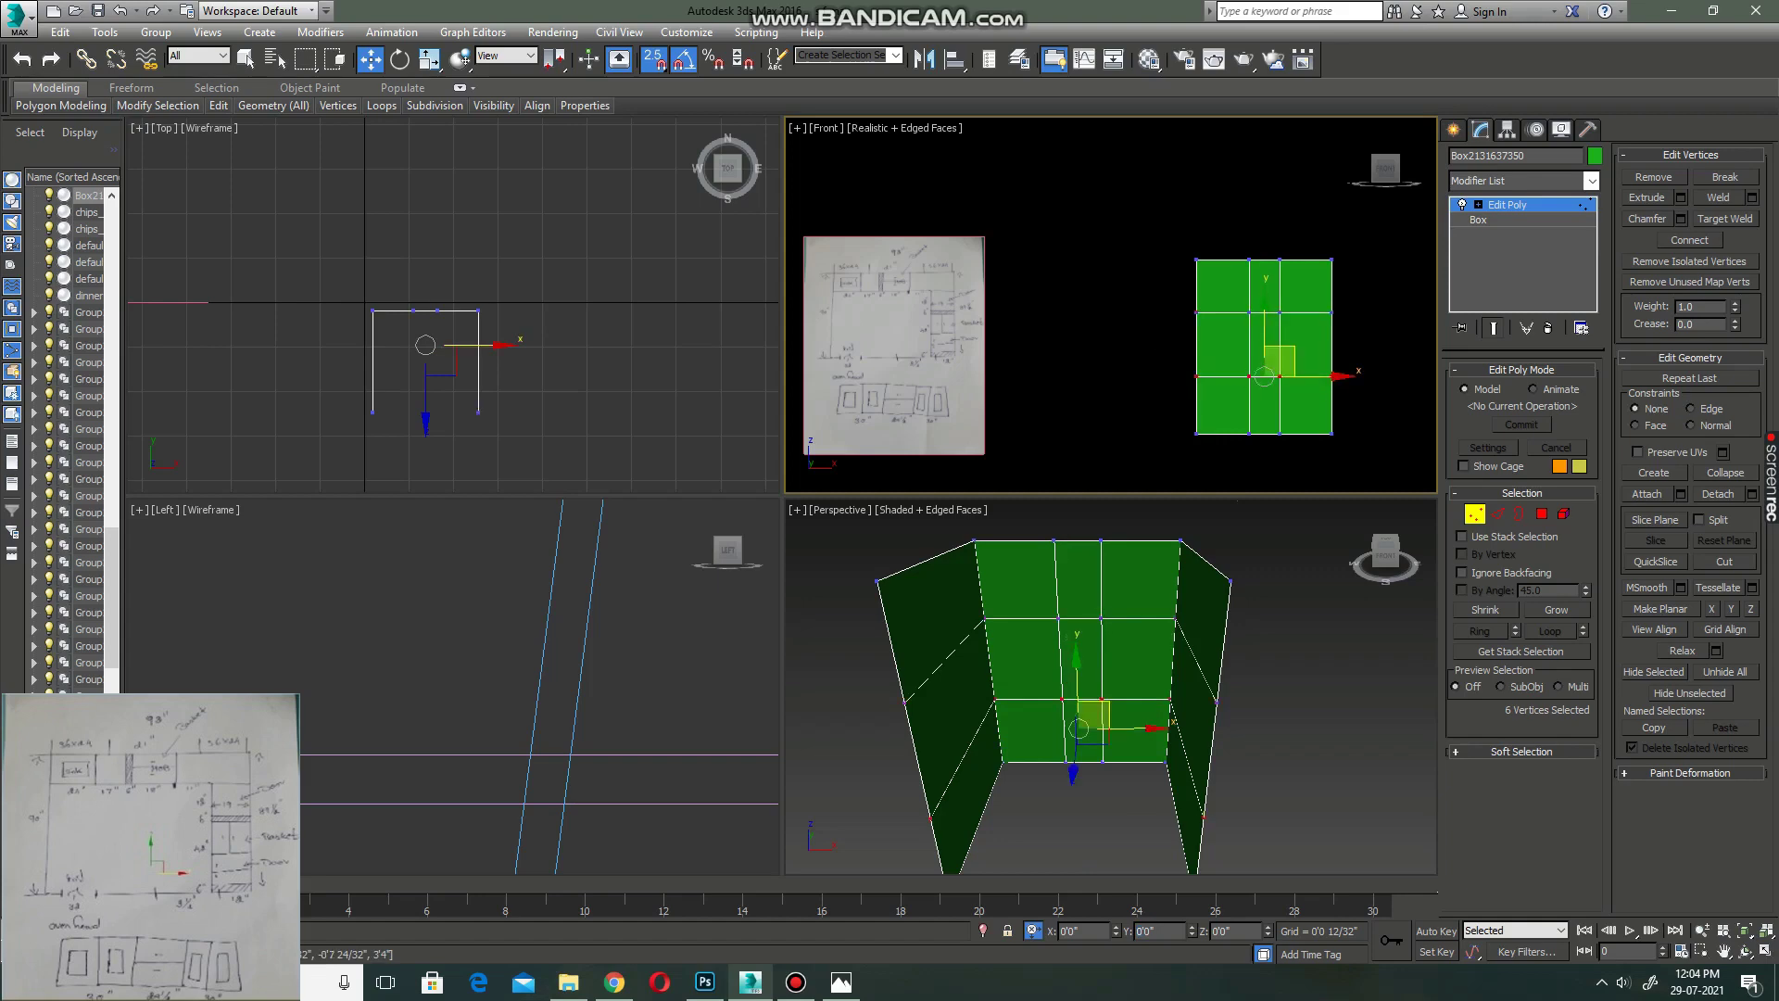
drag(1265, 352, 1265, 289)
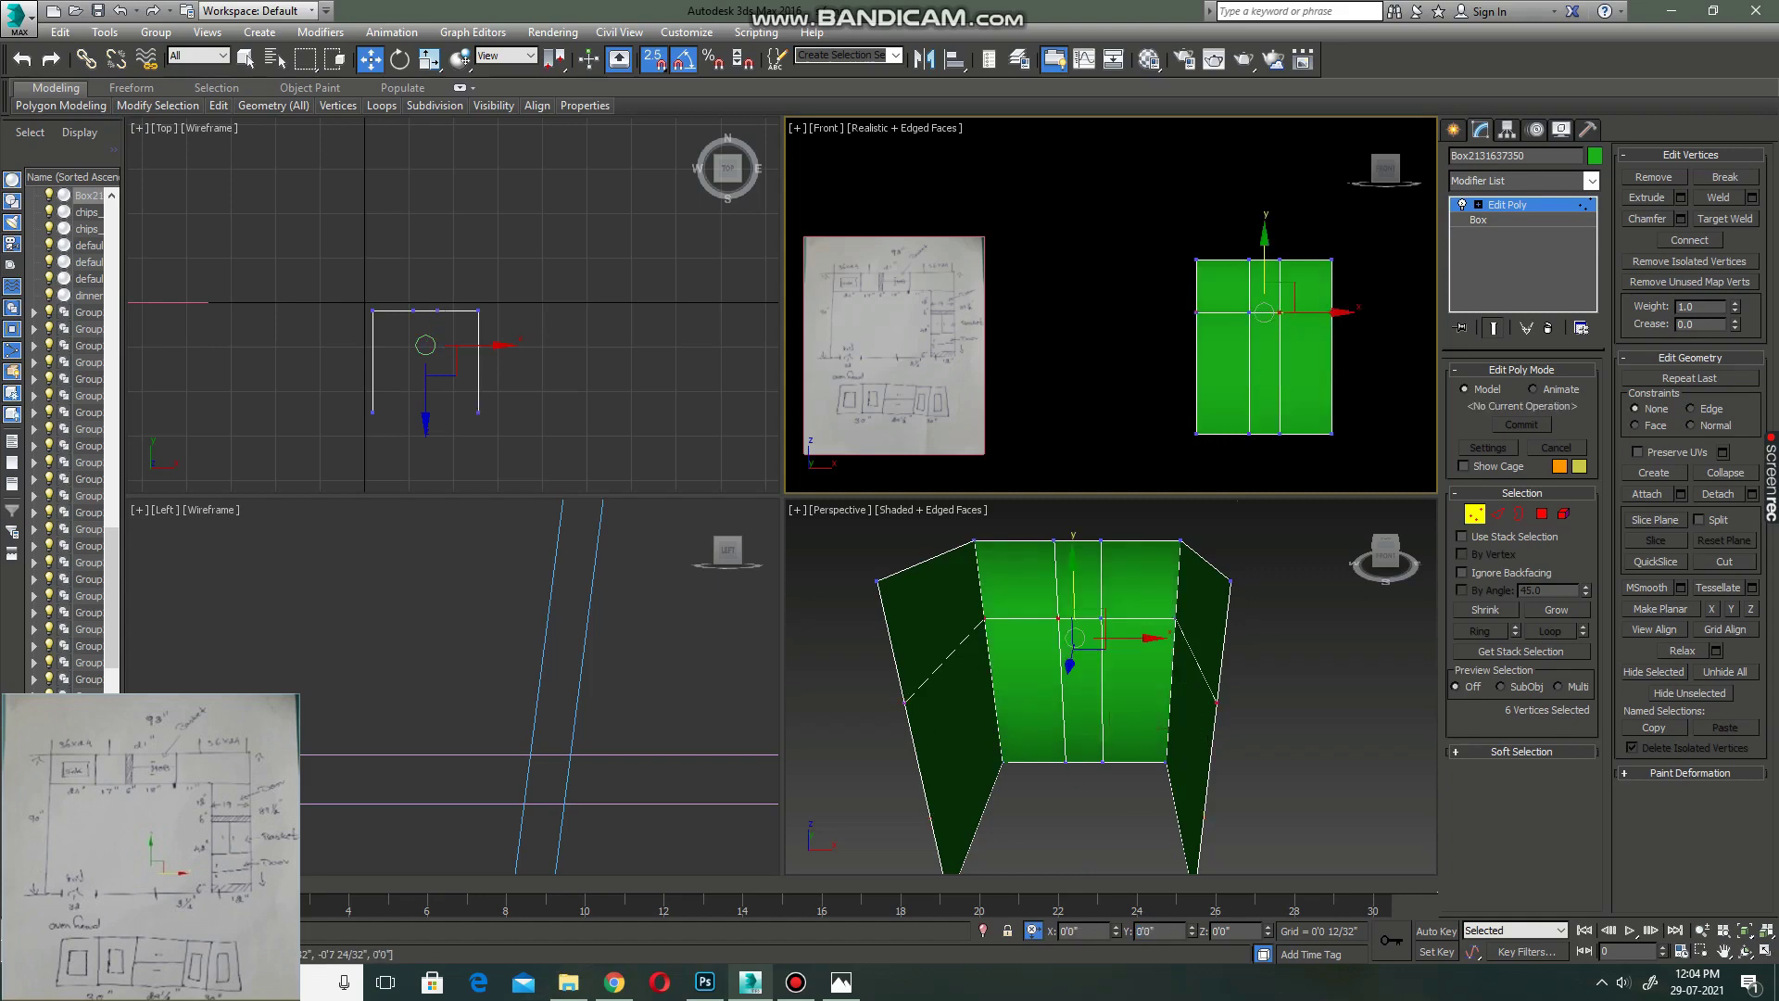
text(-24)
key(Return)
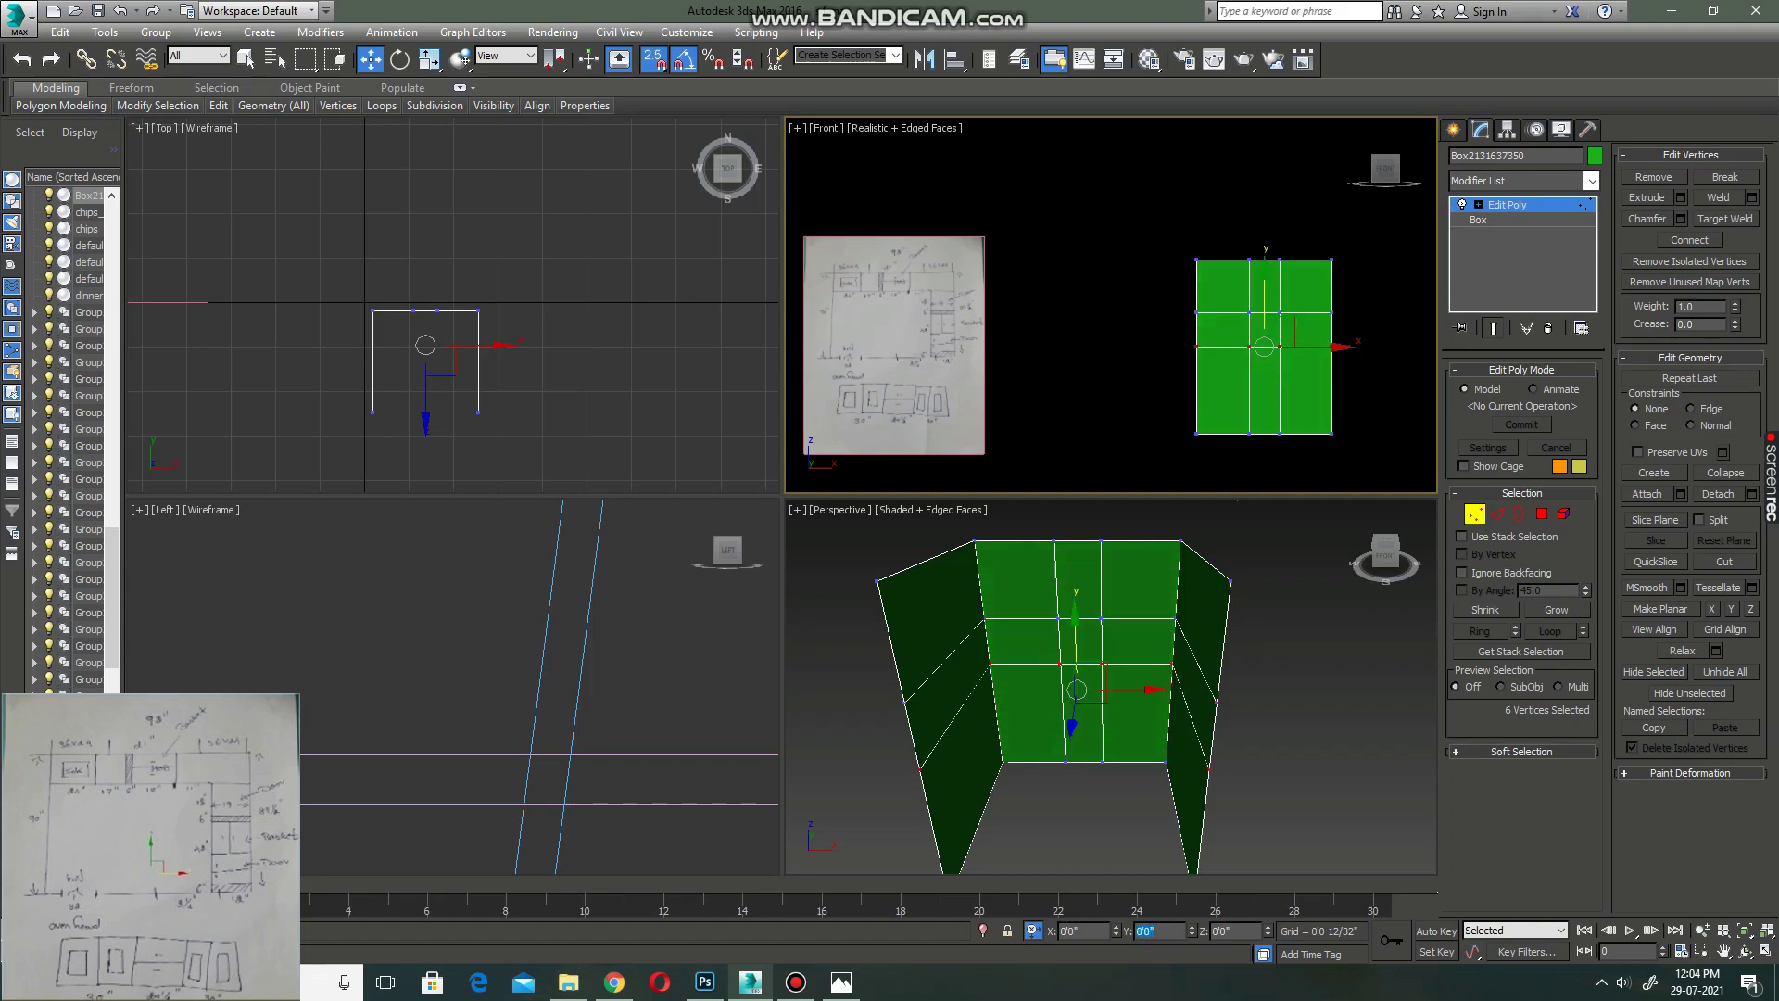
- Delete the two middle-band back-wall panels to open the niche holes
click(1541, 513)
click(1138, 641)
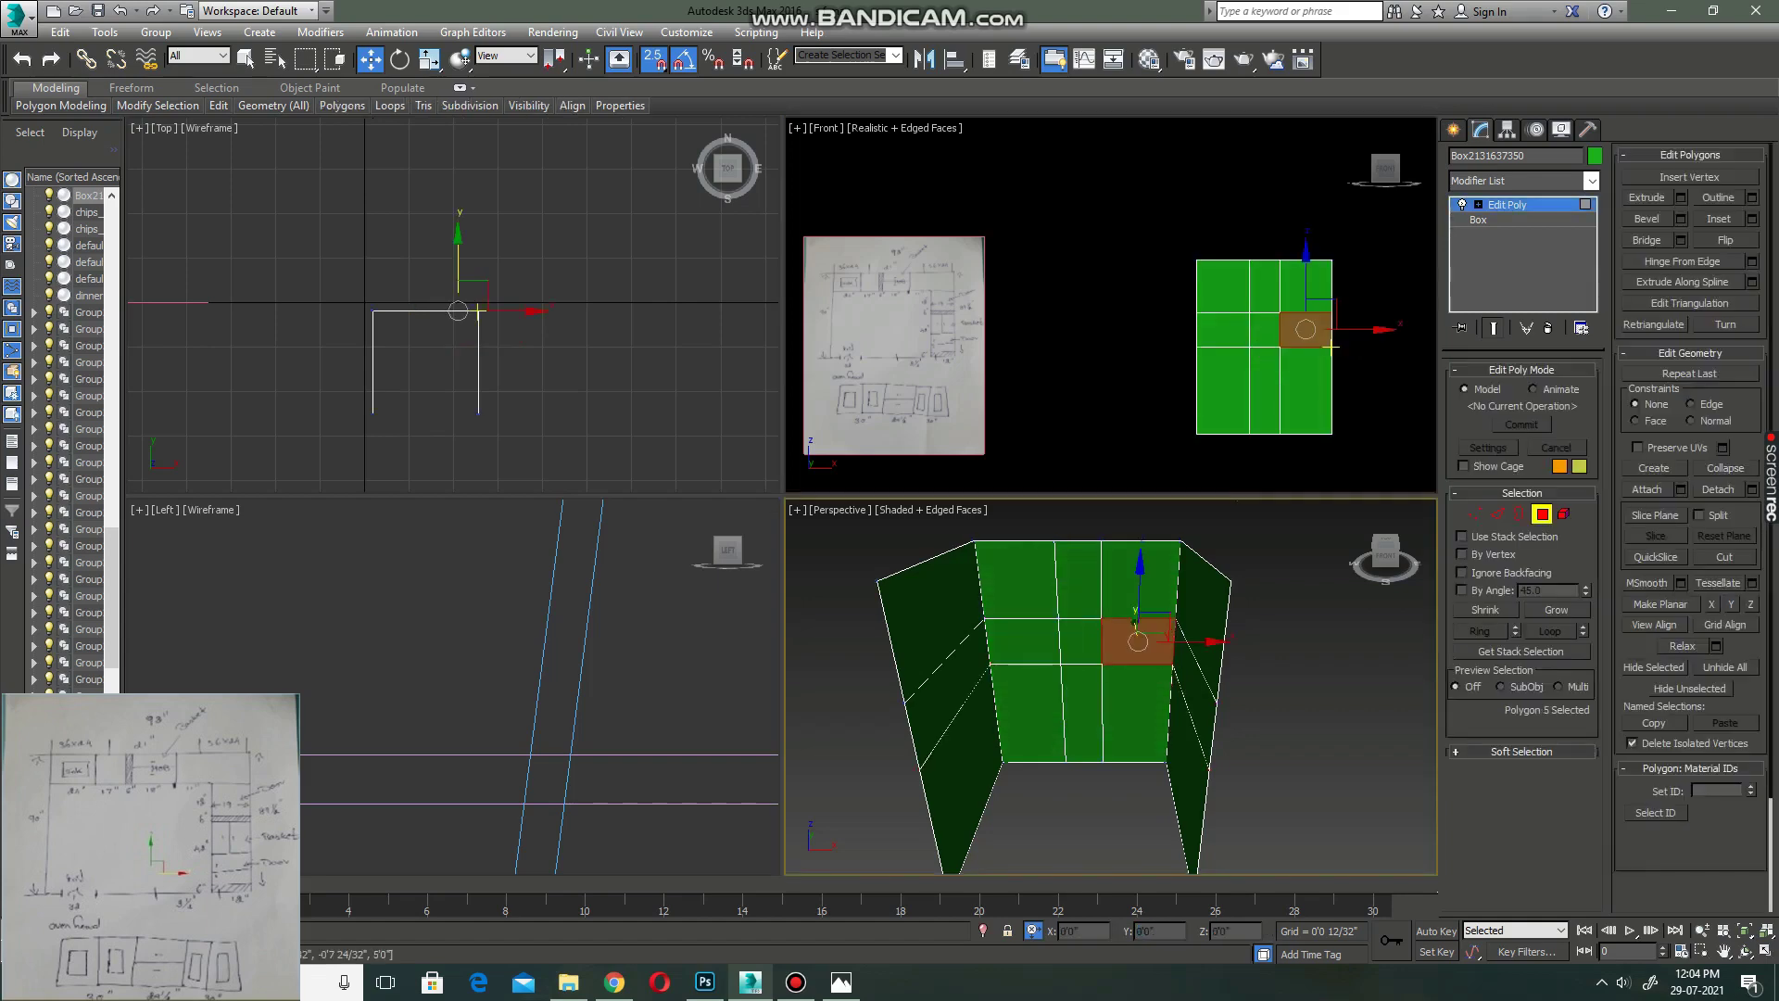
ctrl+click(1023, 641)
click(1680, 198)
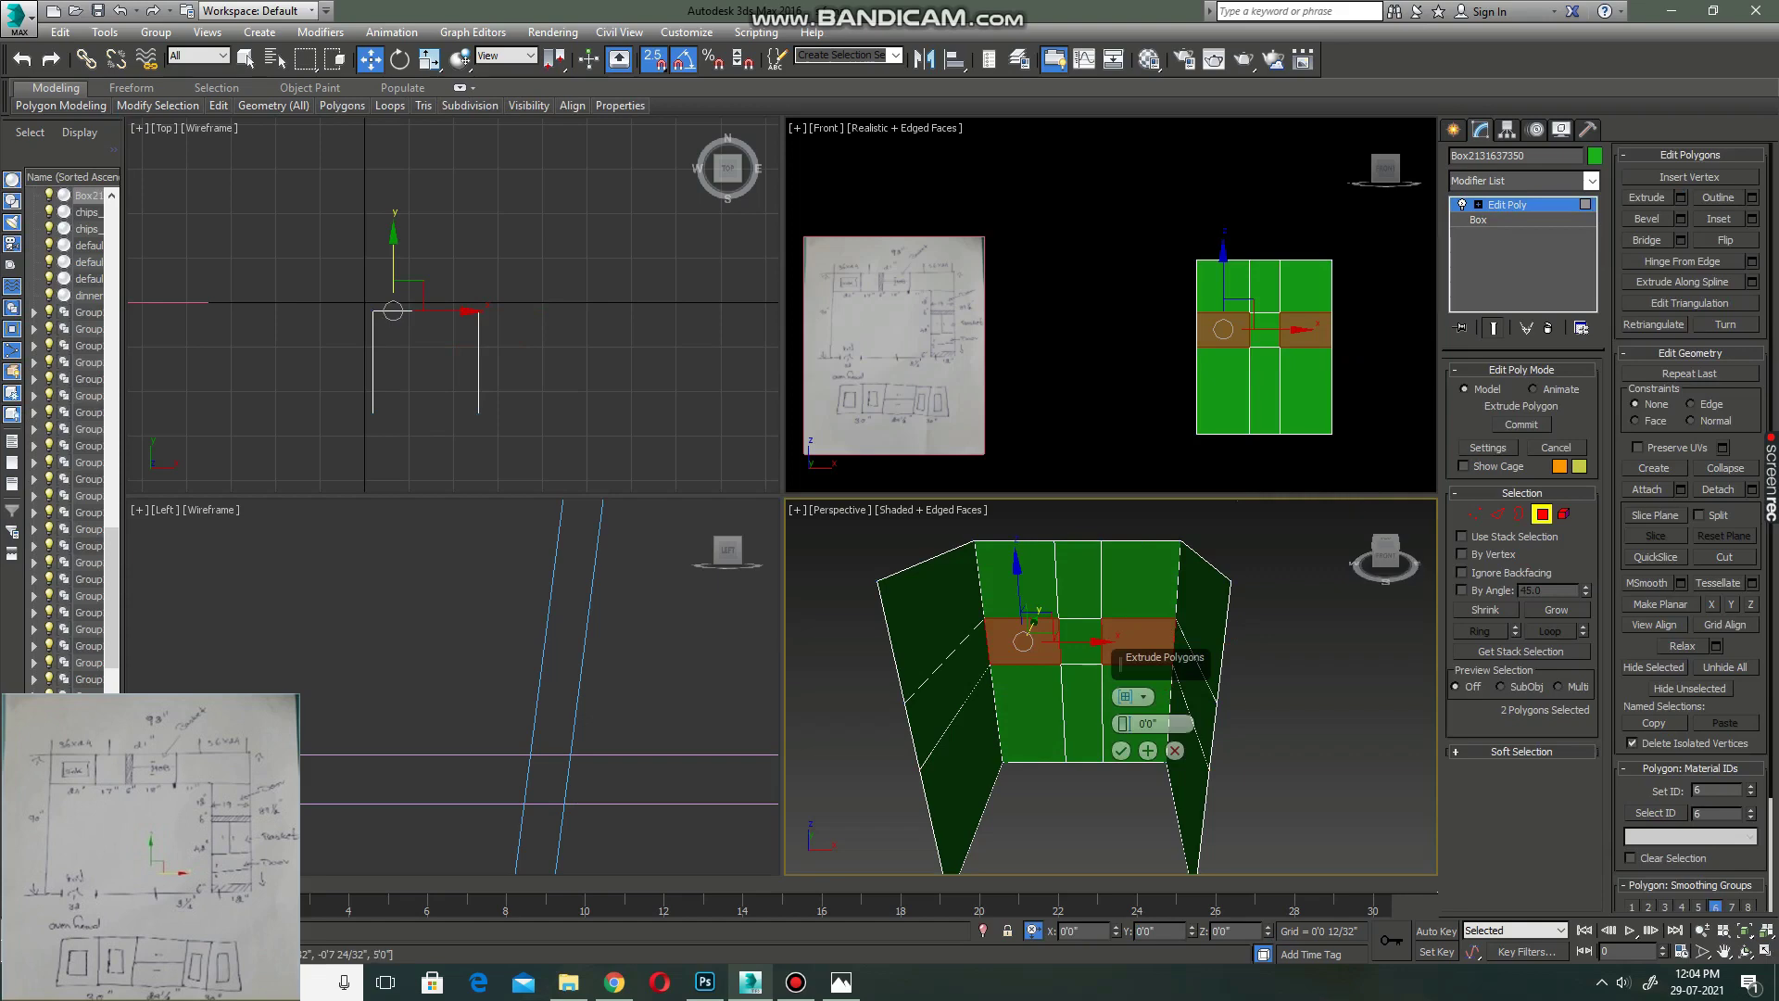
click(1121, 727)
key(Delete)
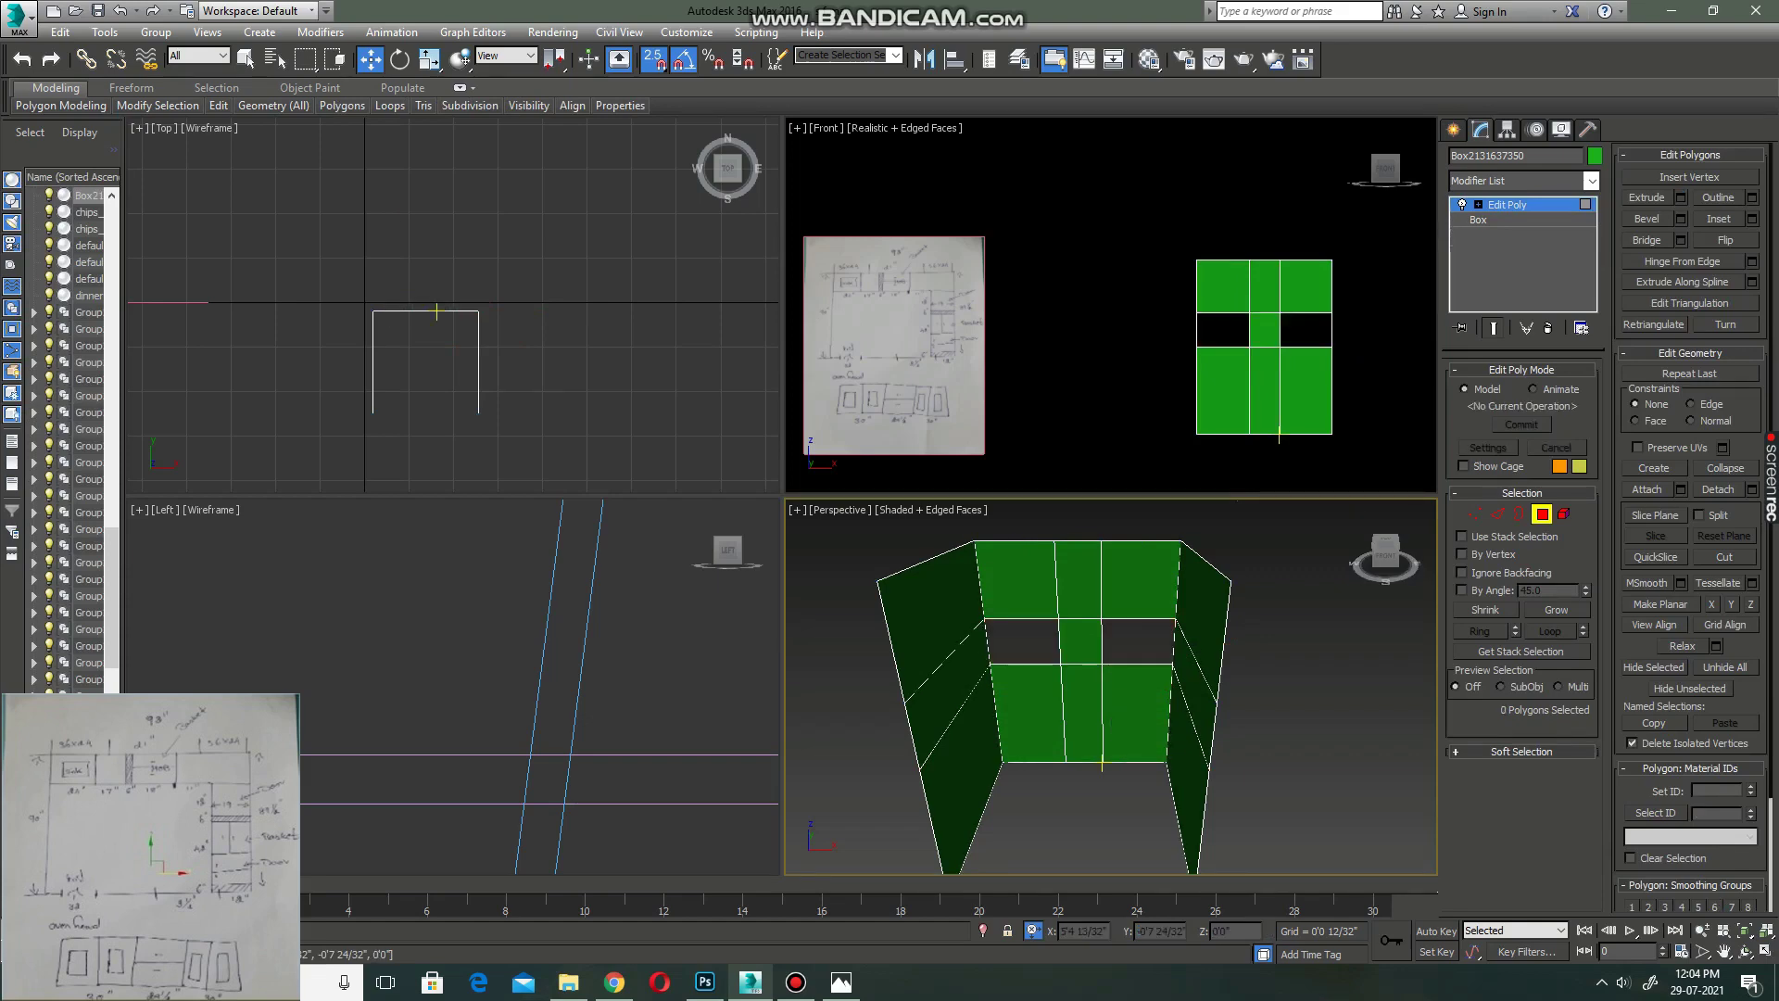
- Extrude both niche hole borders about 0'7 31/32" deep
drag(1385, 556, 1417, 565)
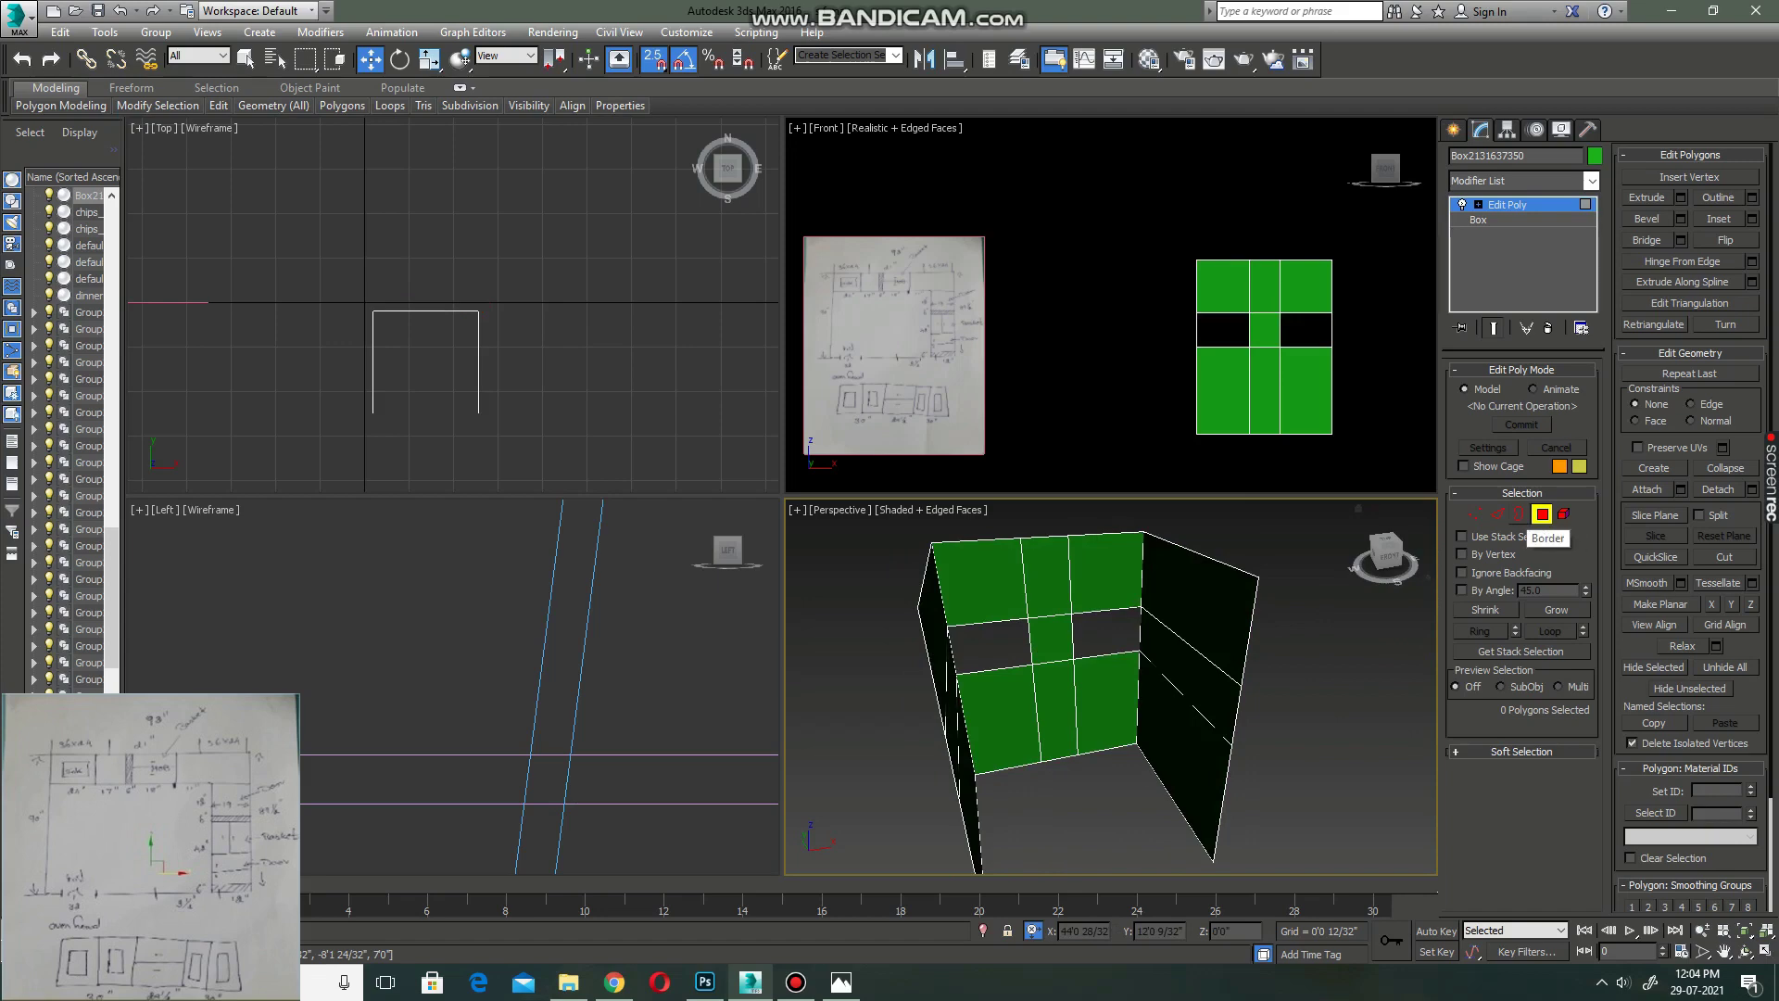
click(1520, 513)
alt+middle_drag(1066, 685, 1112, 686)
drag(1075, 648, 1282, 696)
click(1281, 696)
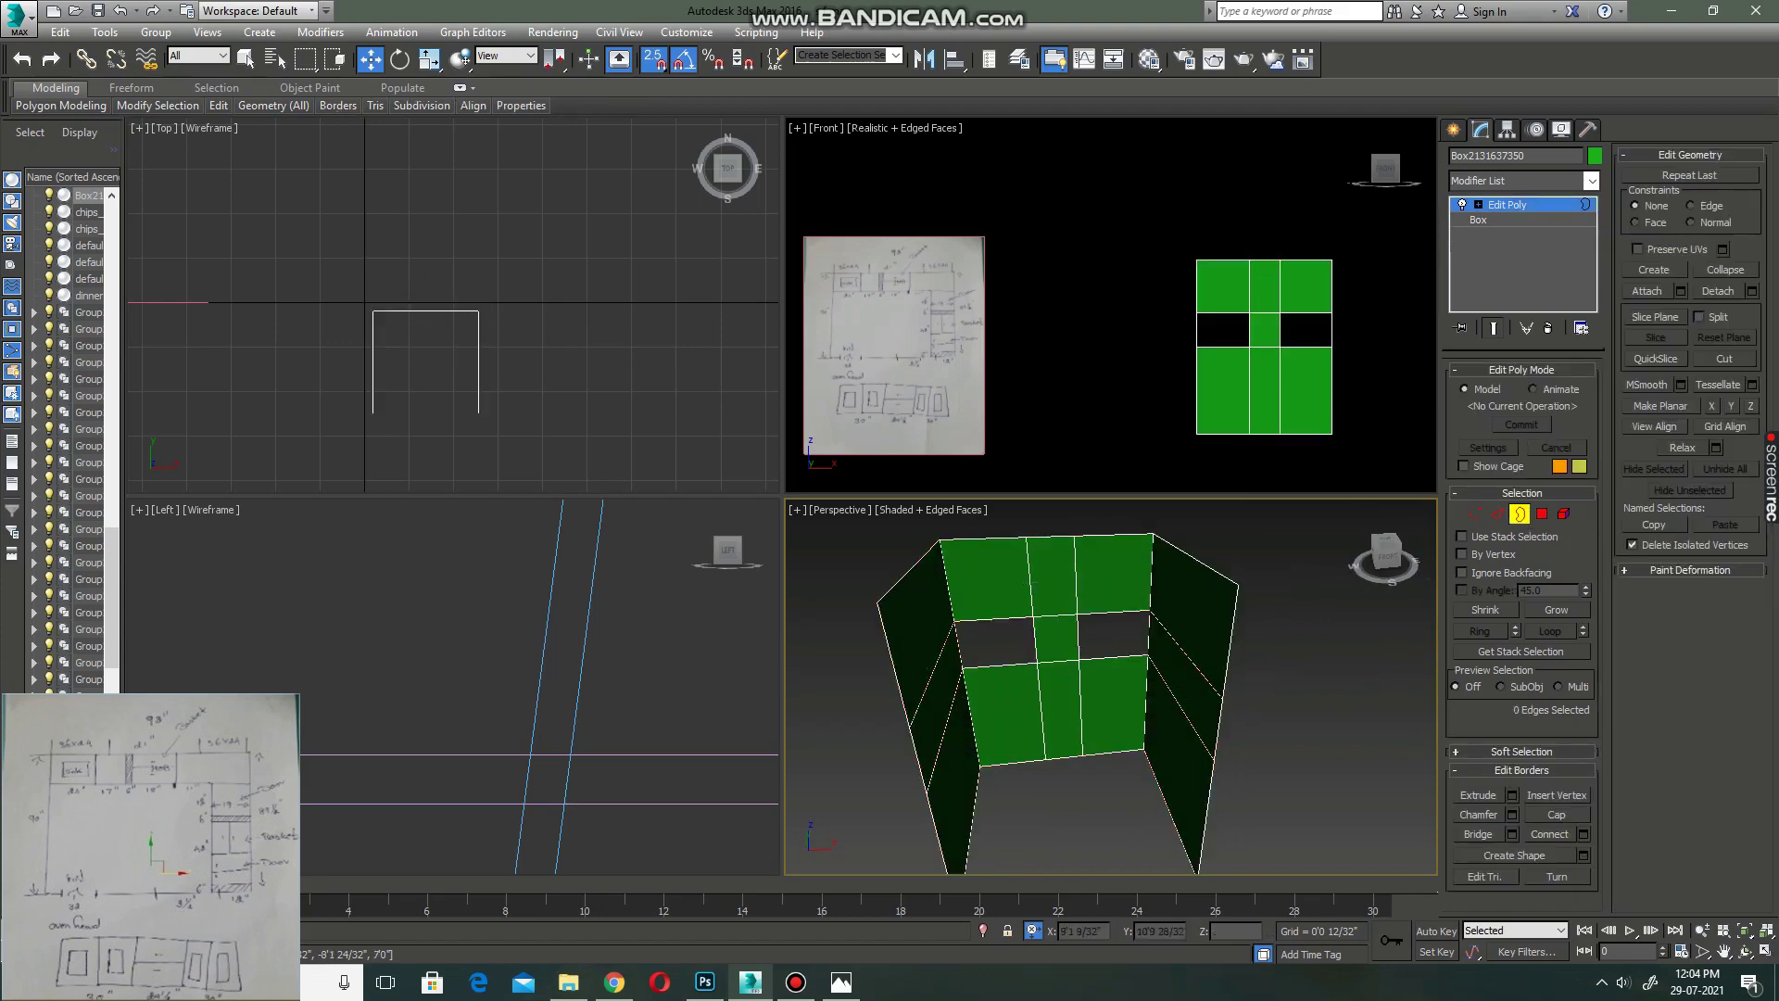
click(1112, 659)
ctrl+click(996, 664)
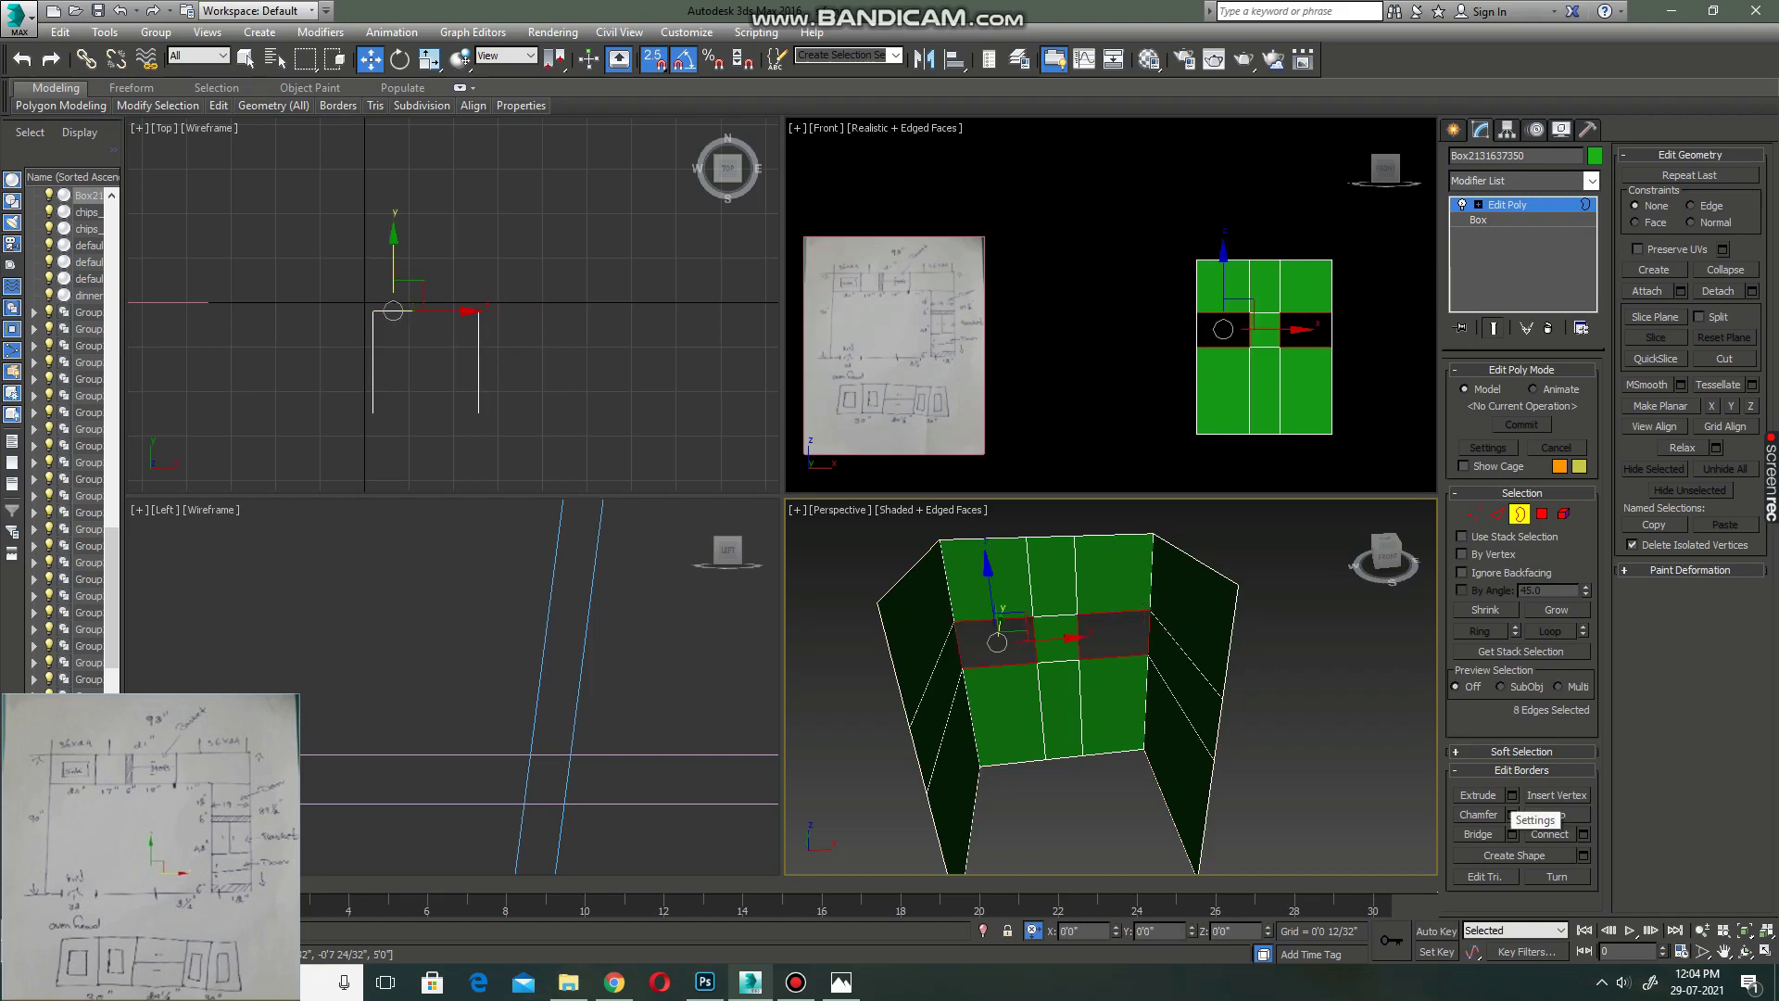
click(1511, 794)
drag(1124, 696, 1124, 649)
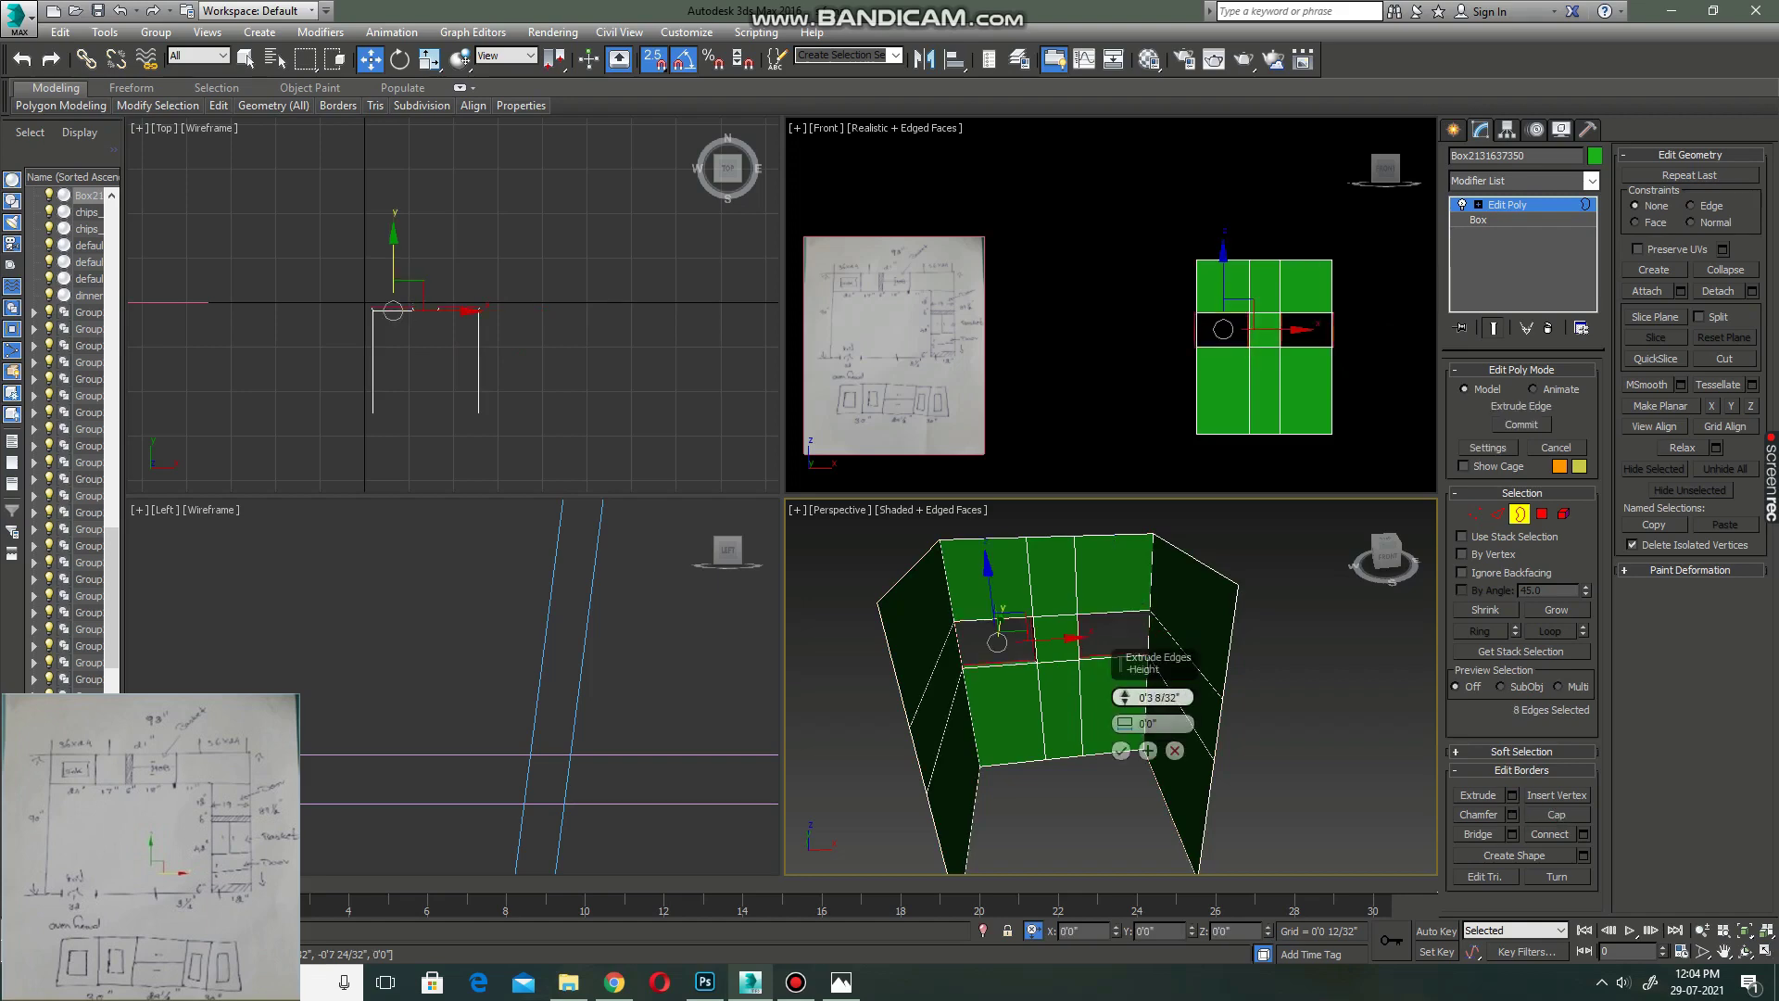
click(1120, 750)
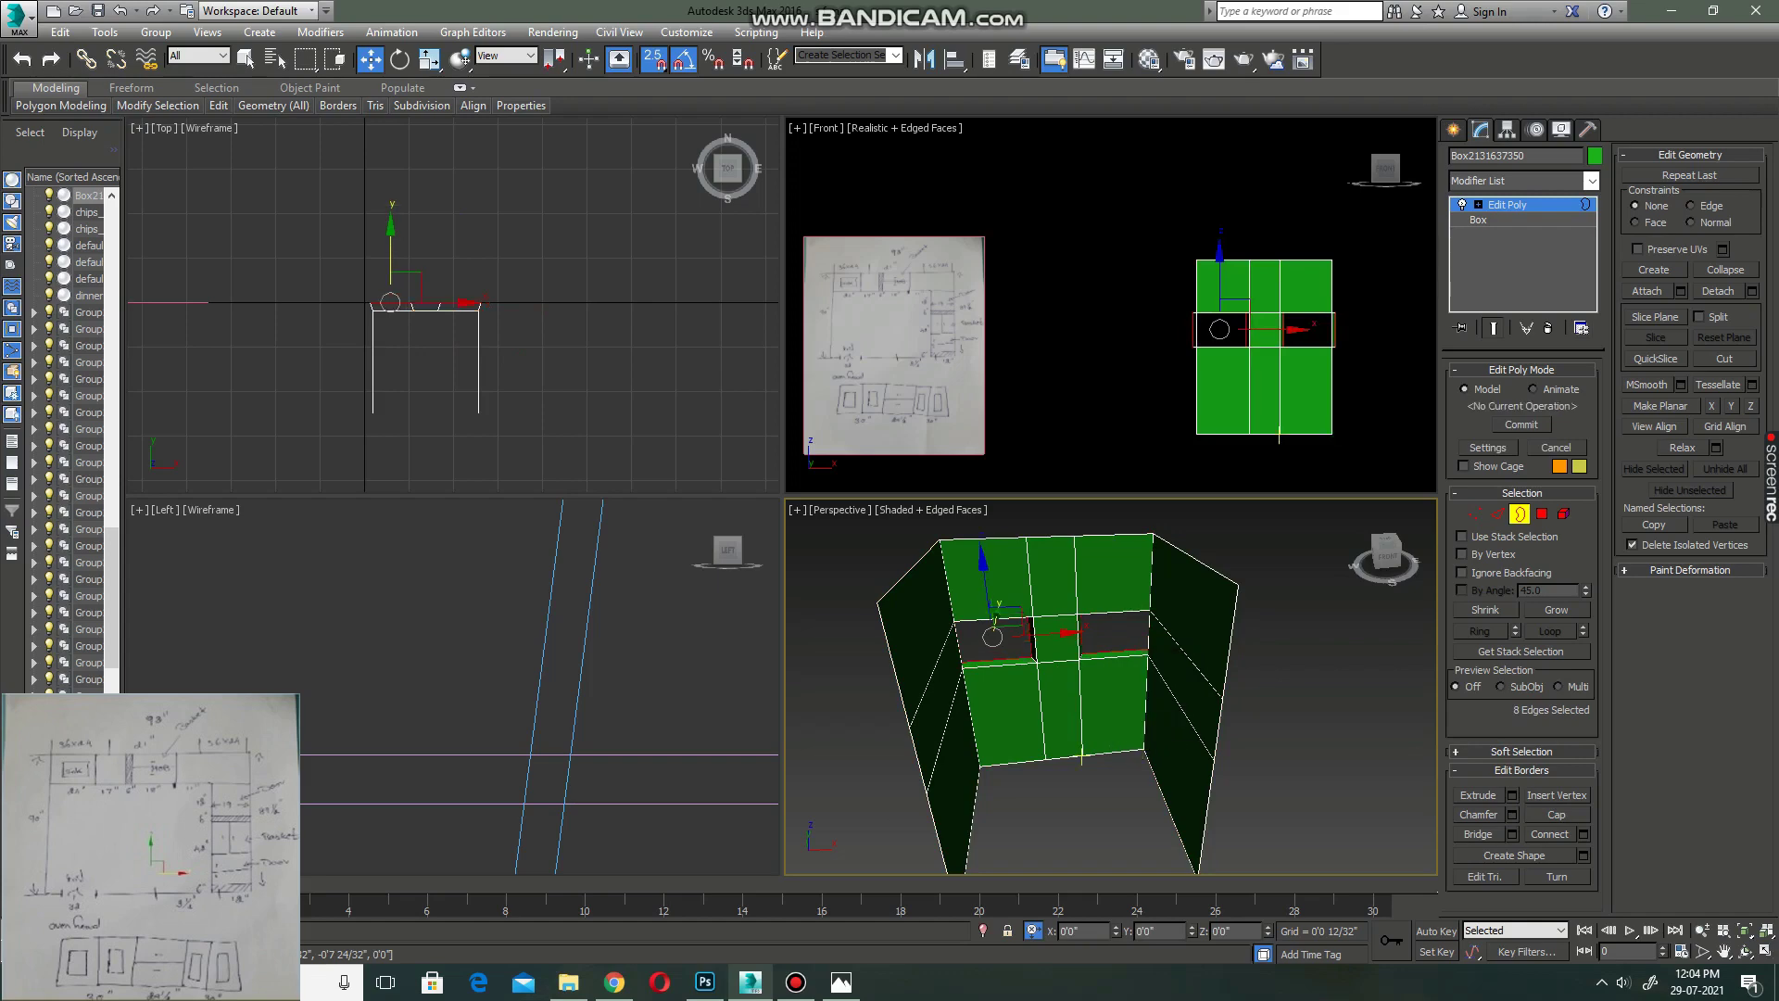
click(1316, 816)
- Start drawing a flat box on the floor between the walls
alt+middle_drag(1205, 787, 1112, 788)
alt+middle_drag(1112, 649, 1112, 723)
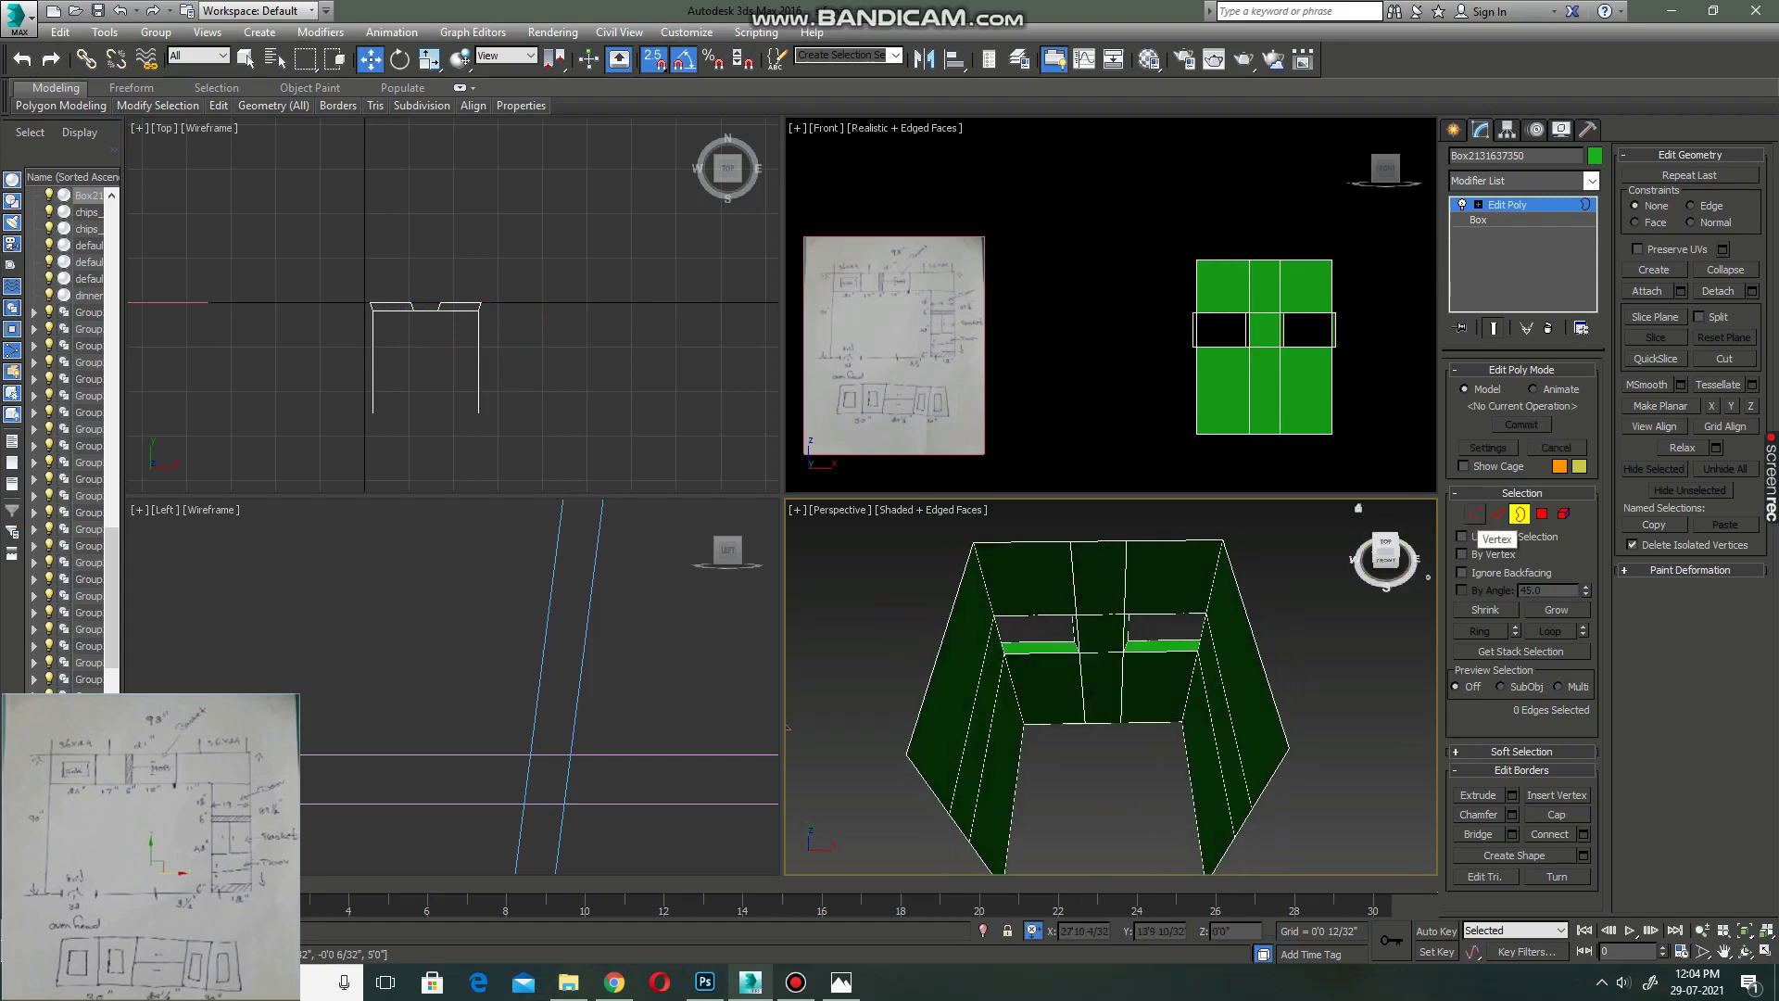
click(1452, 129)
click(1486, 247)
drag(371, 336, 481, 311)
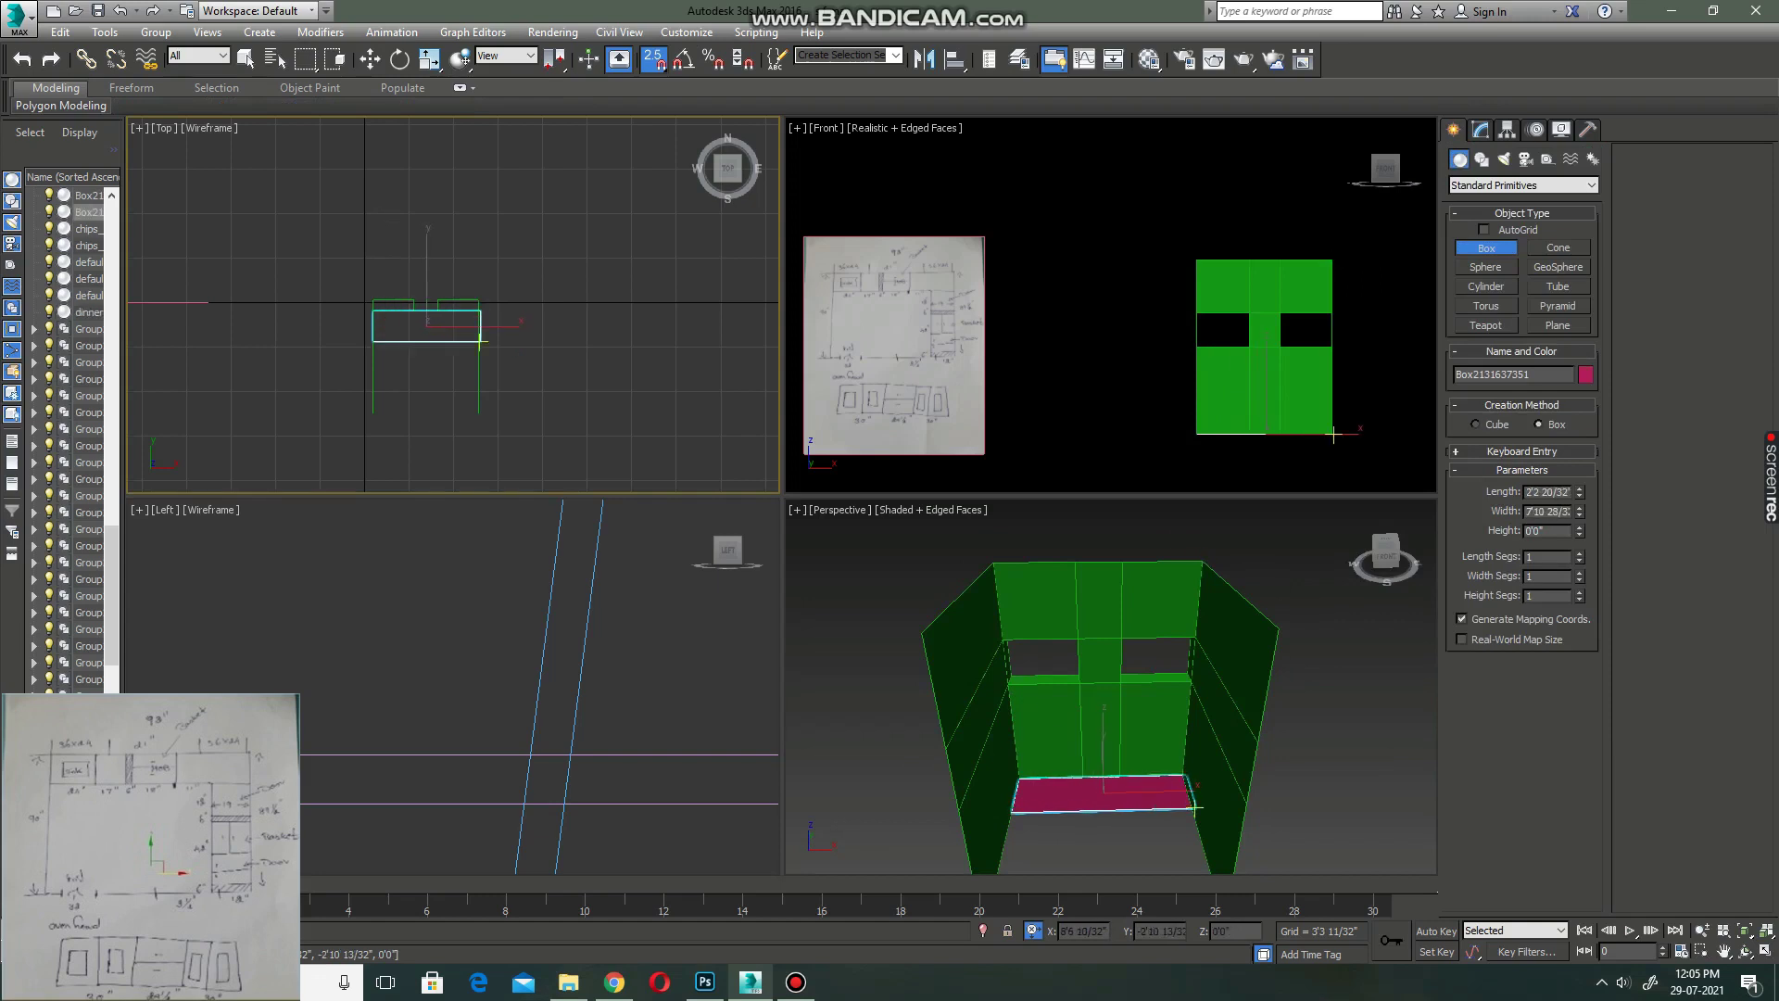
- Set the pink floor box length to about two feet
key(w)
click(1480, 129)
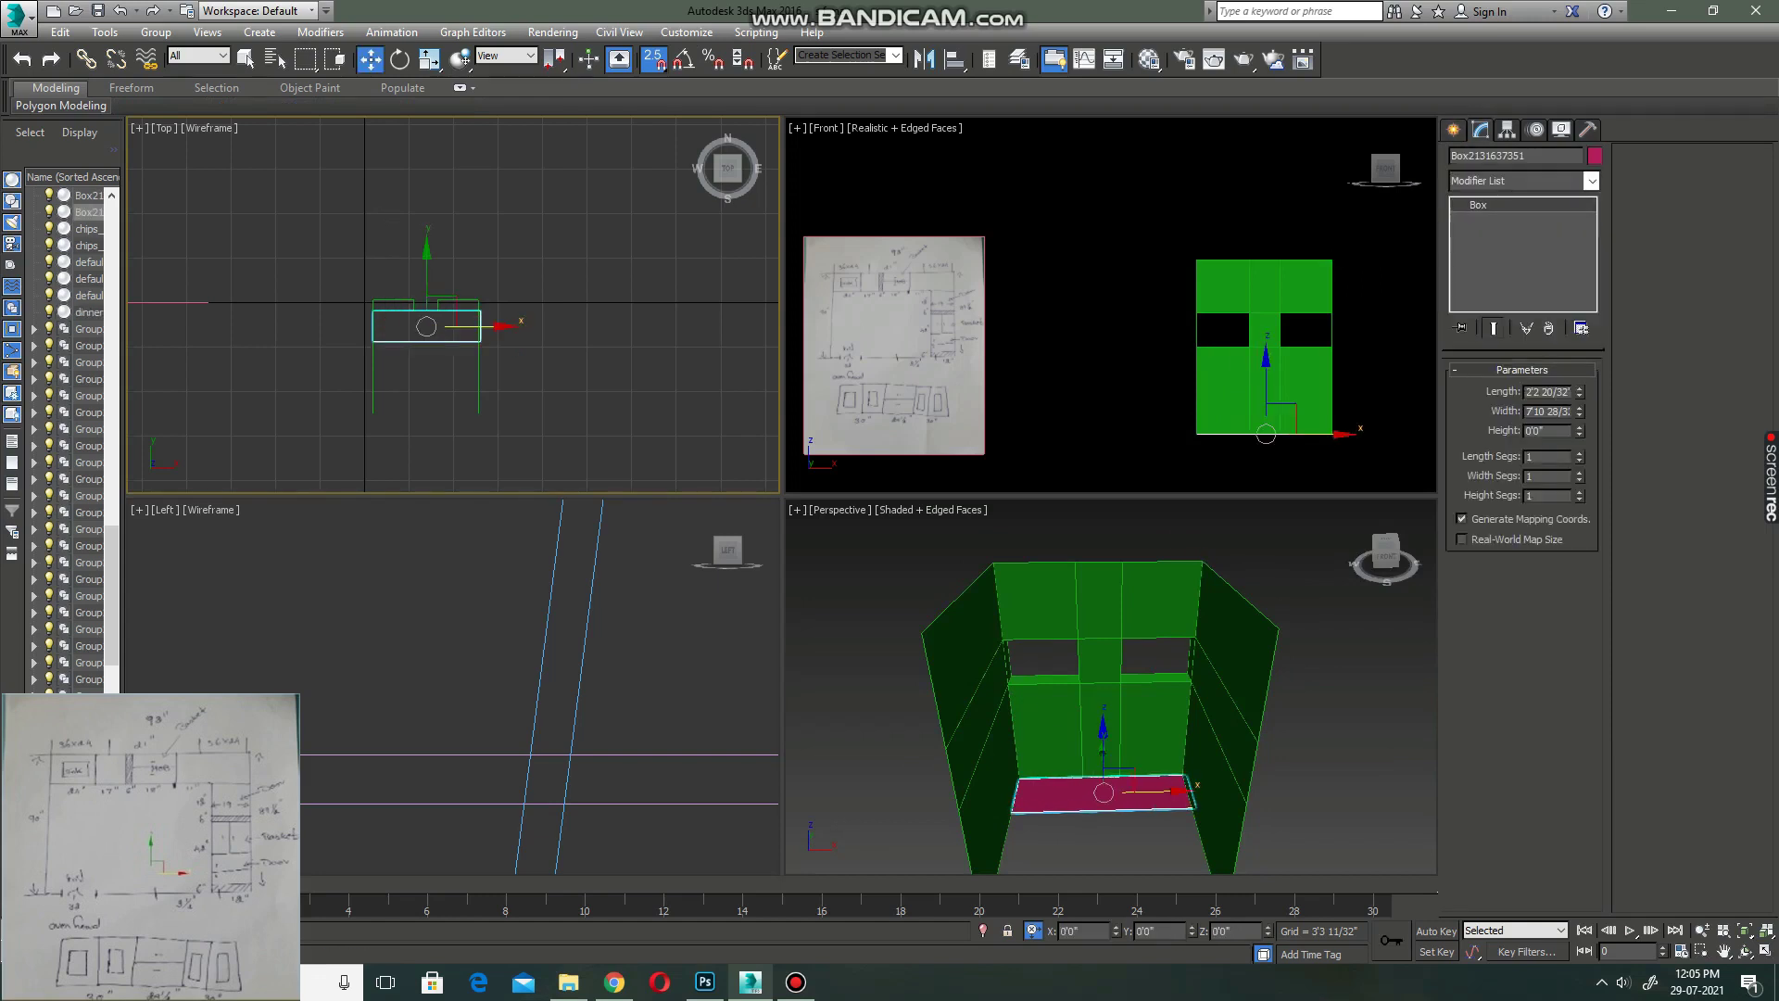
mouse_move(1579, 388)
mouse_down()
mouse_move(1580, 361)
mouse_move(1579, 402)
mouse_up()
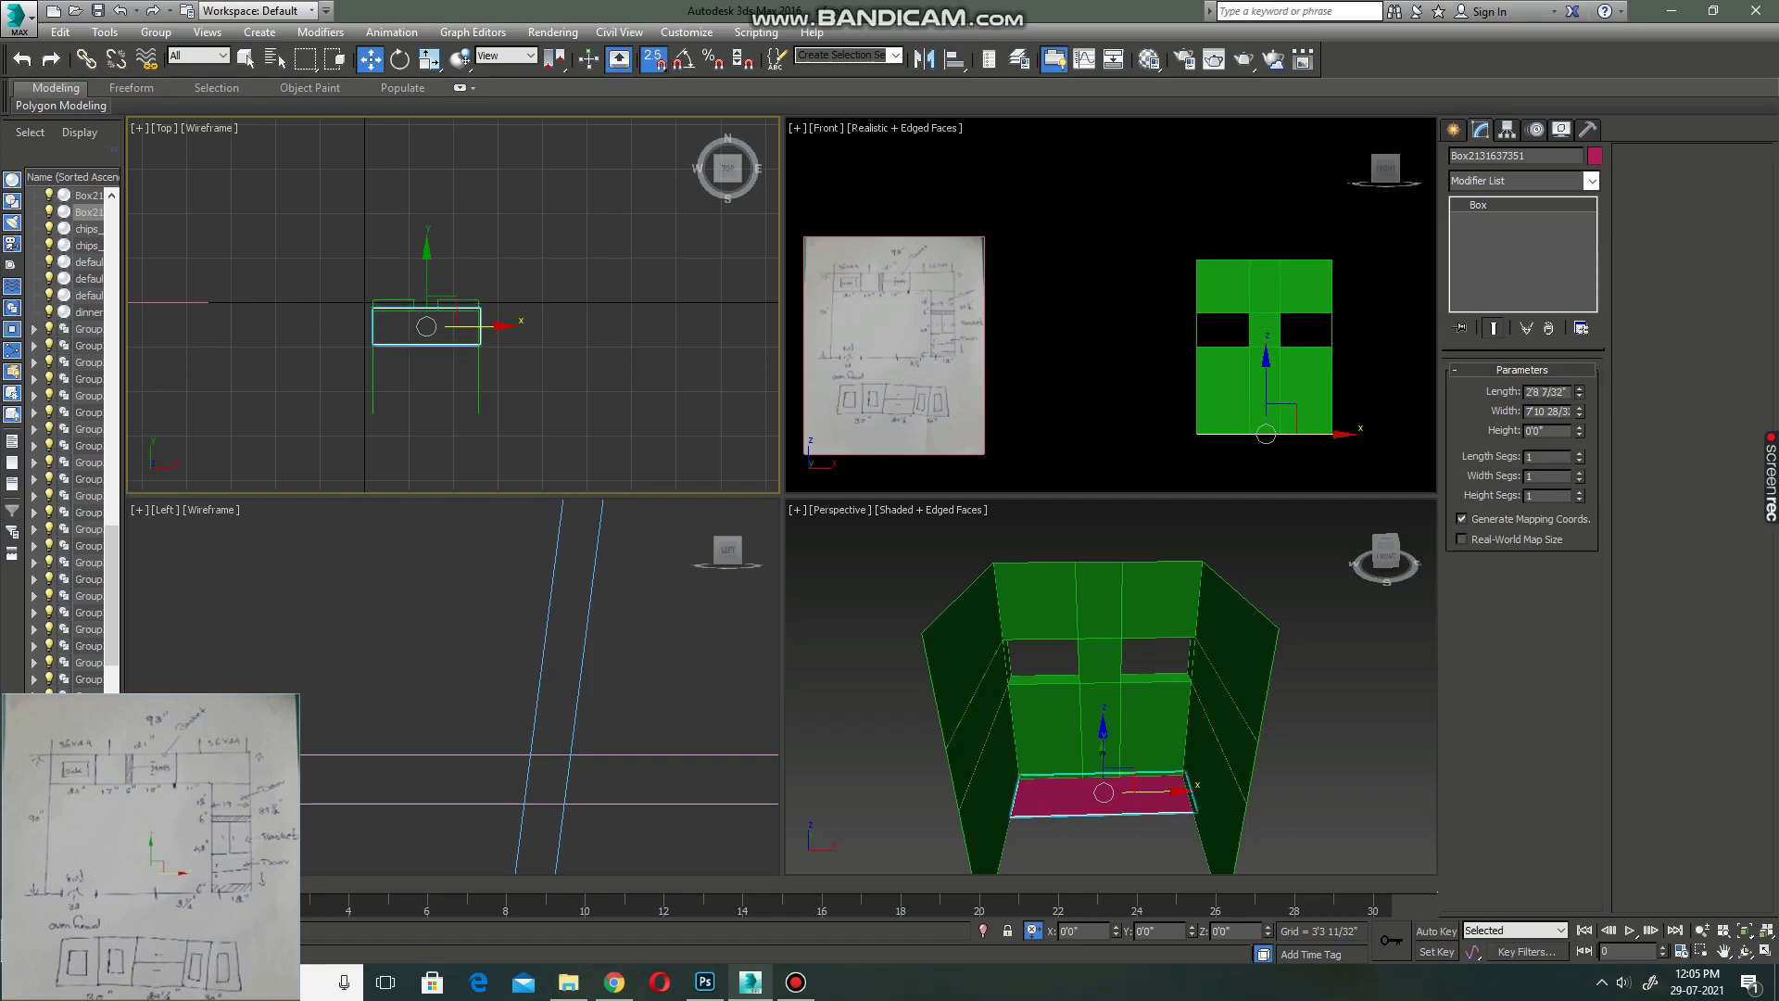
double_click(1546, 392)
text(24)
key(Return)
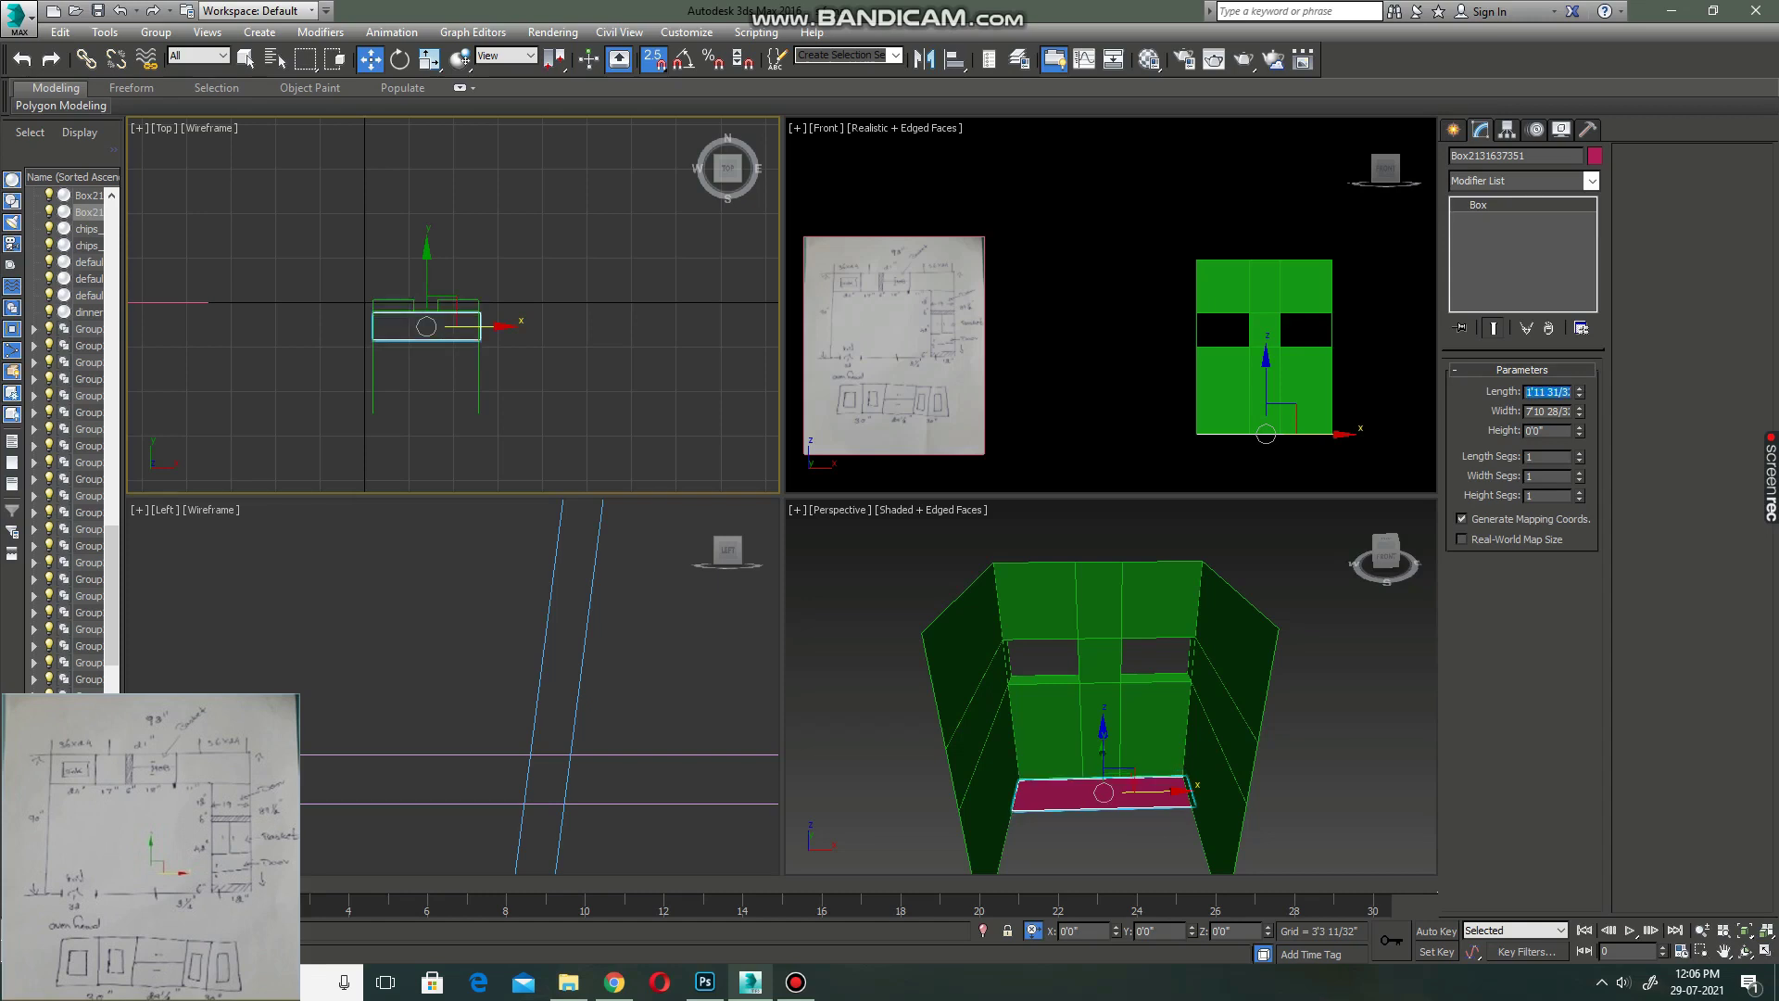
- Add an Edit Poly modifier and set the slab's height to 4 inches
click(1590, 181)
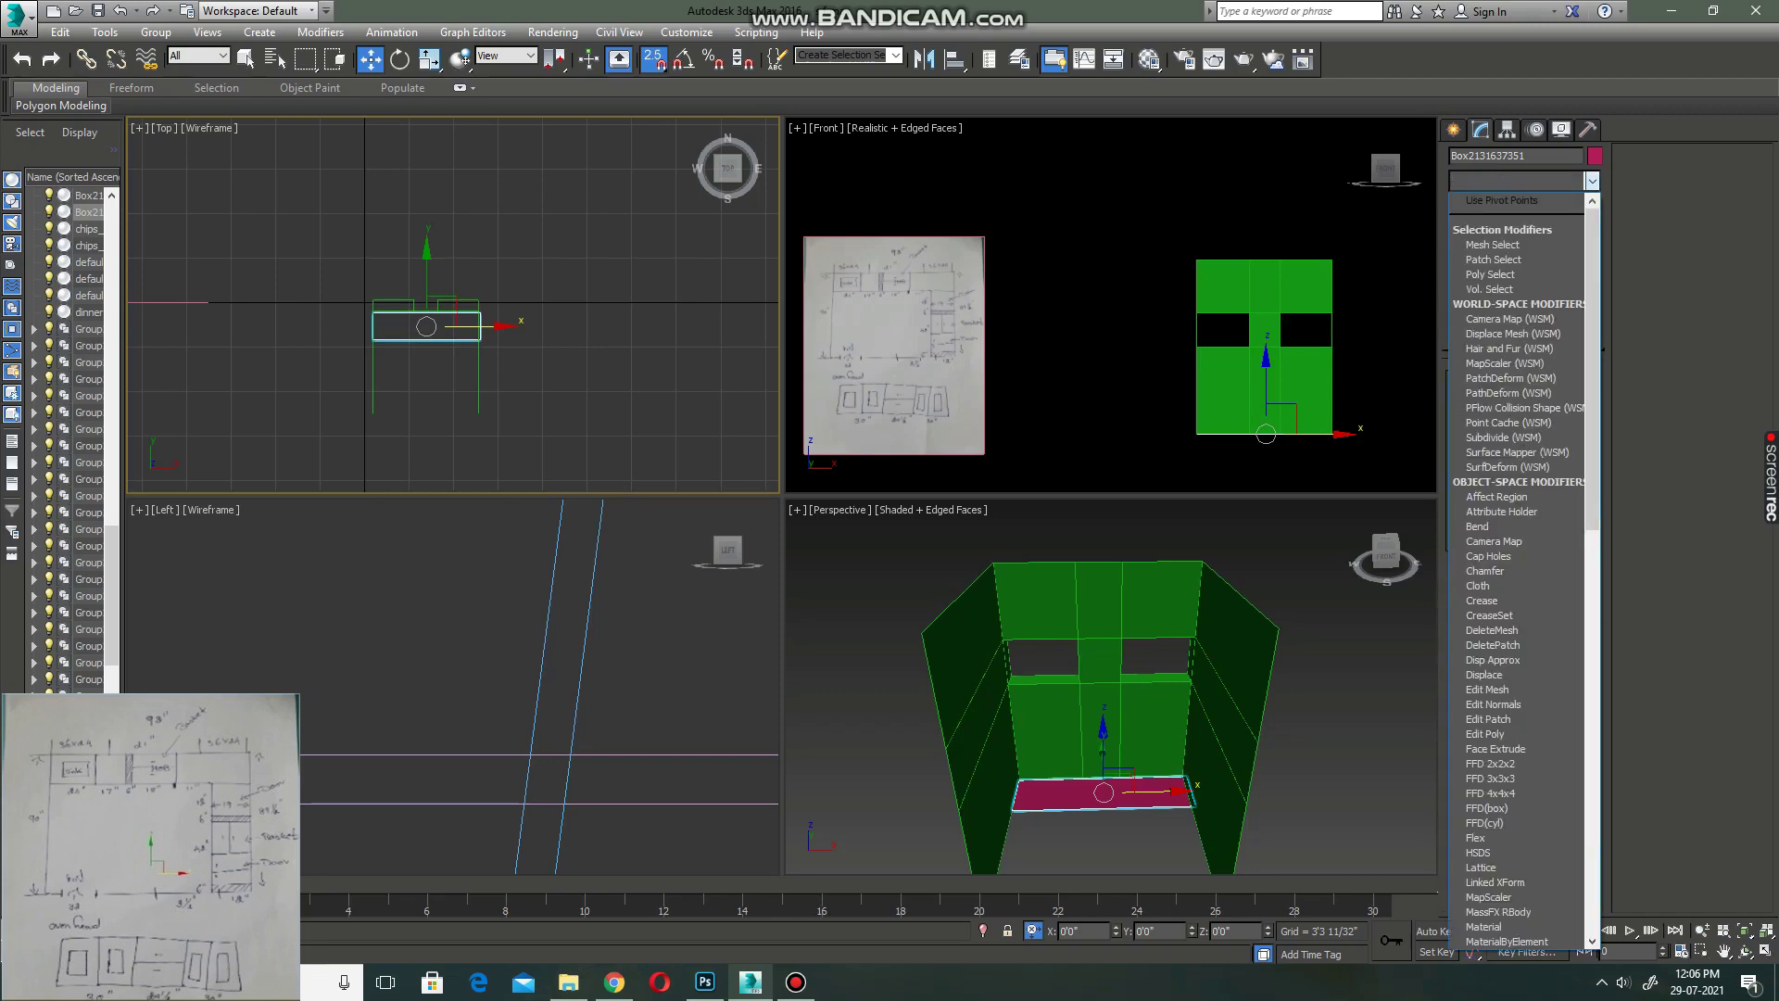
click(1489, 238)
key(1)
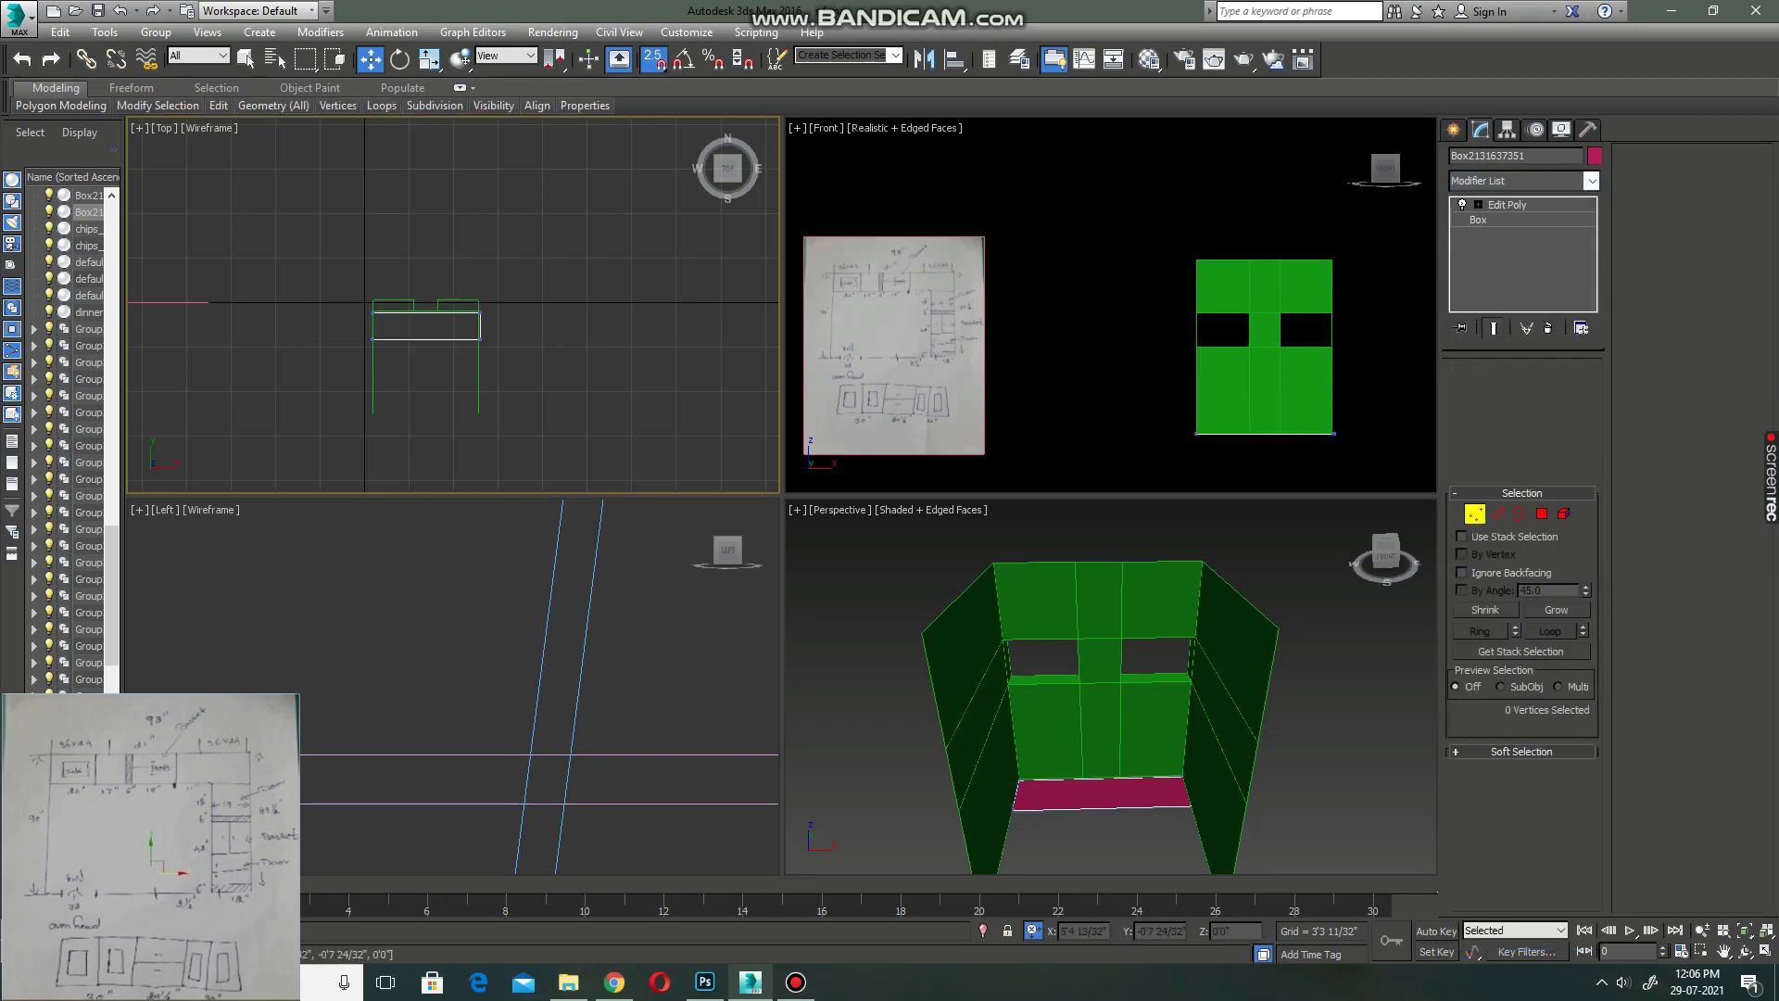
click(1335, 419)
key(z)
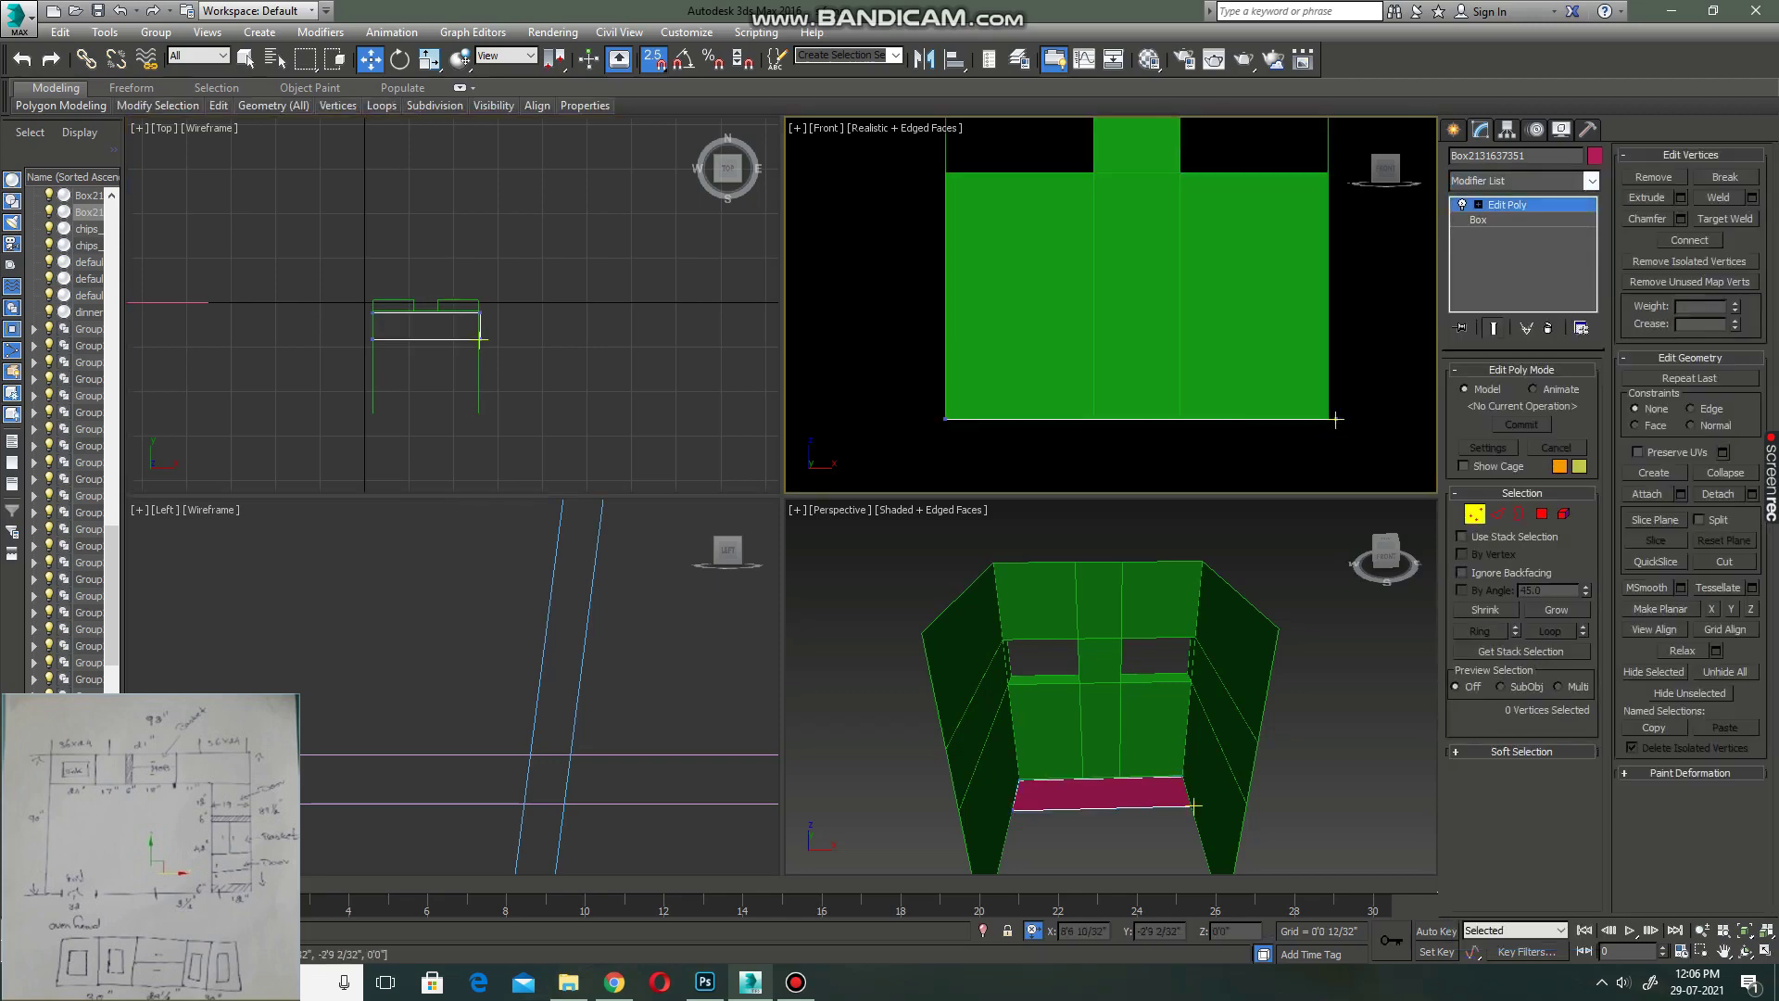
click(1478, 220)
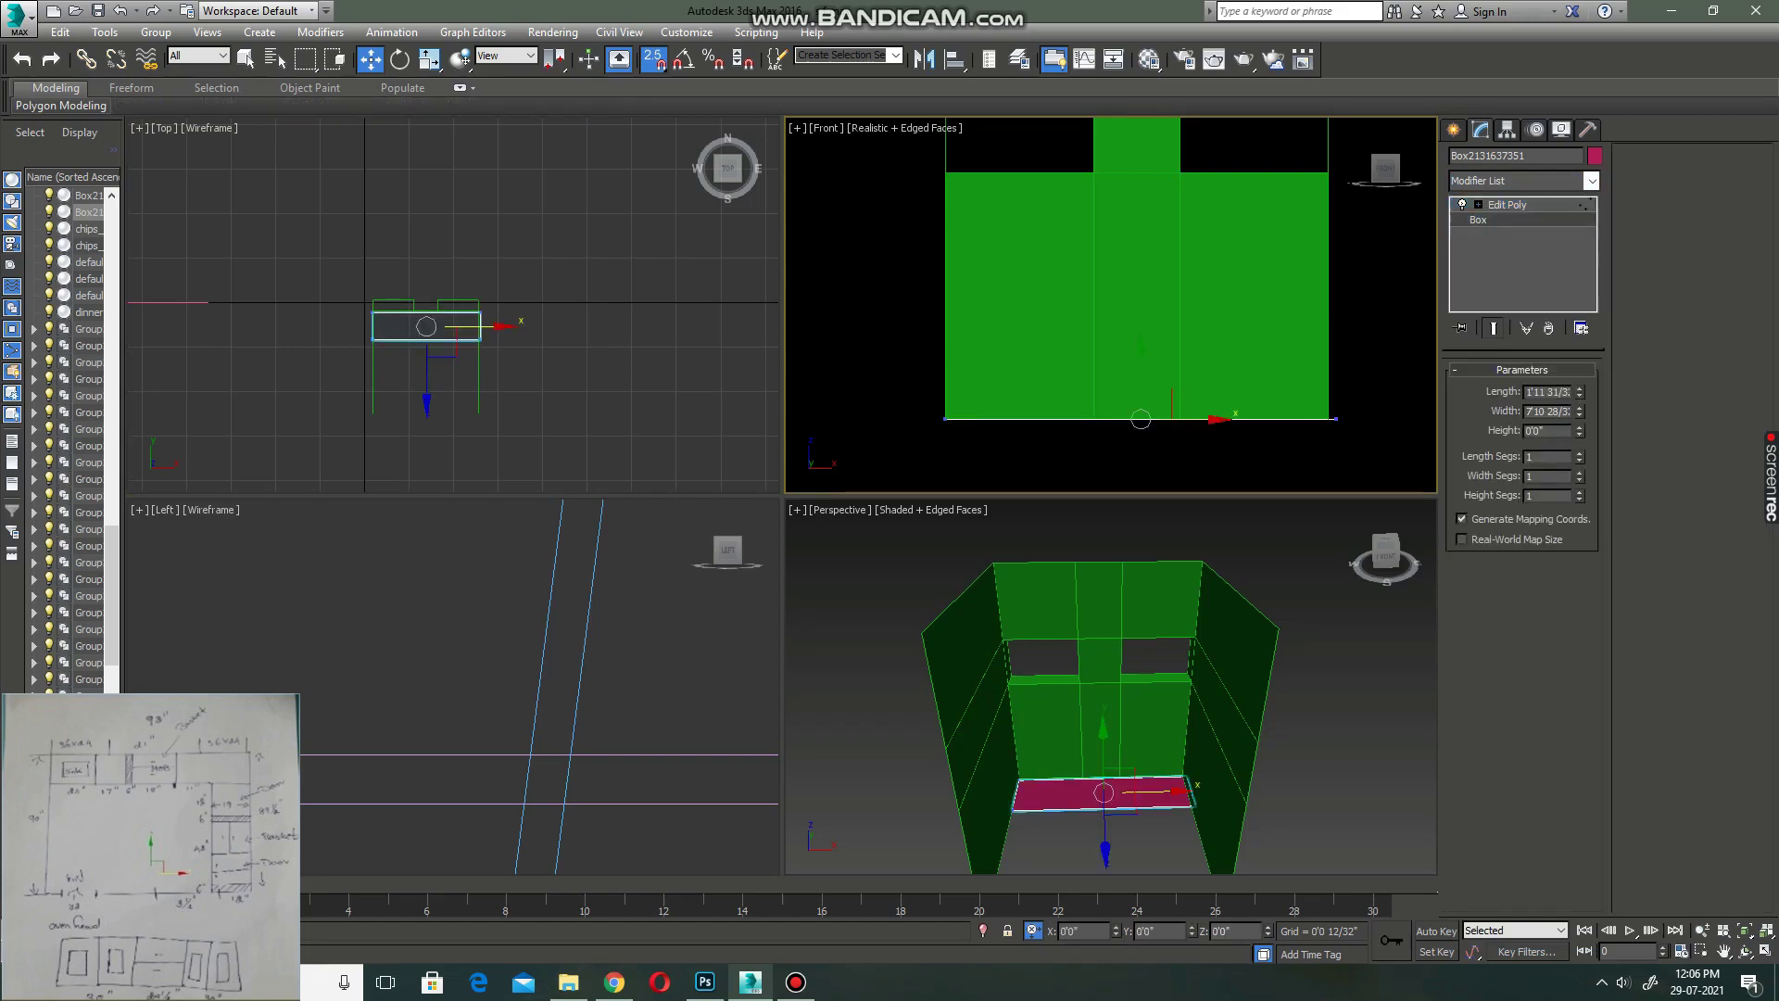
drag(1579, 434, 1578, 440)
key(Return)
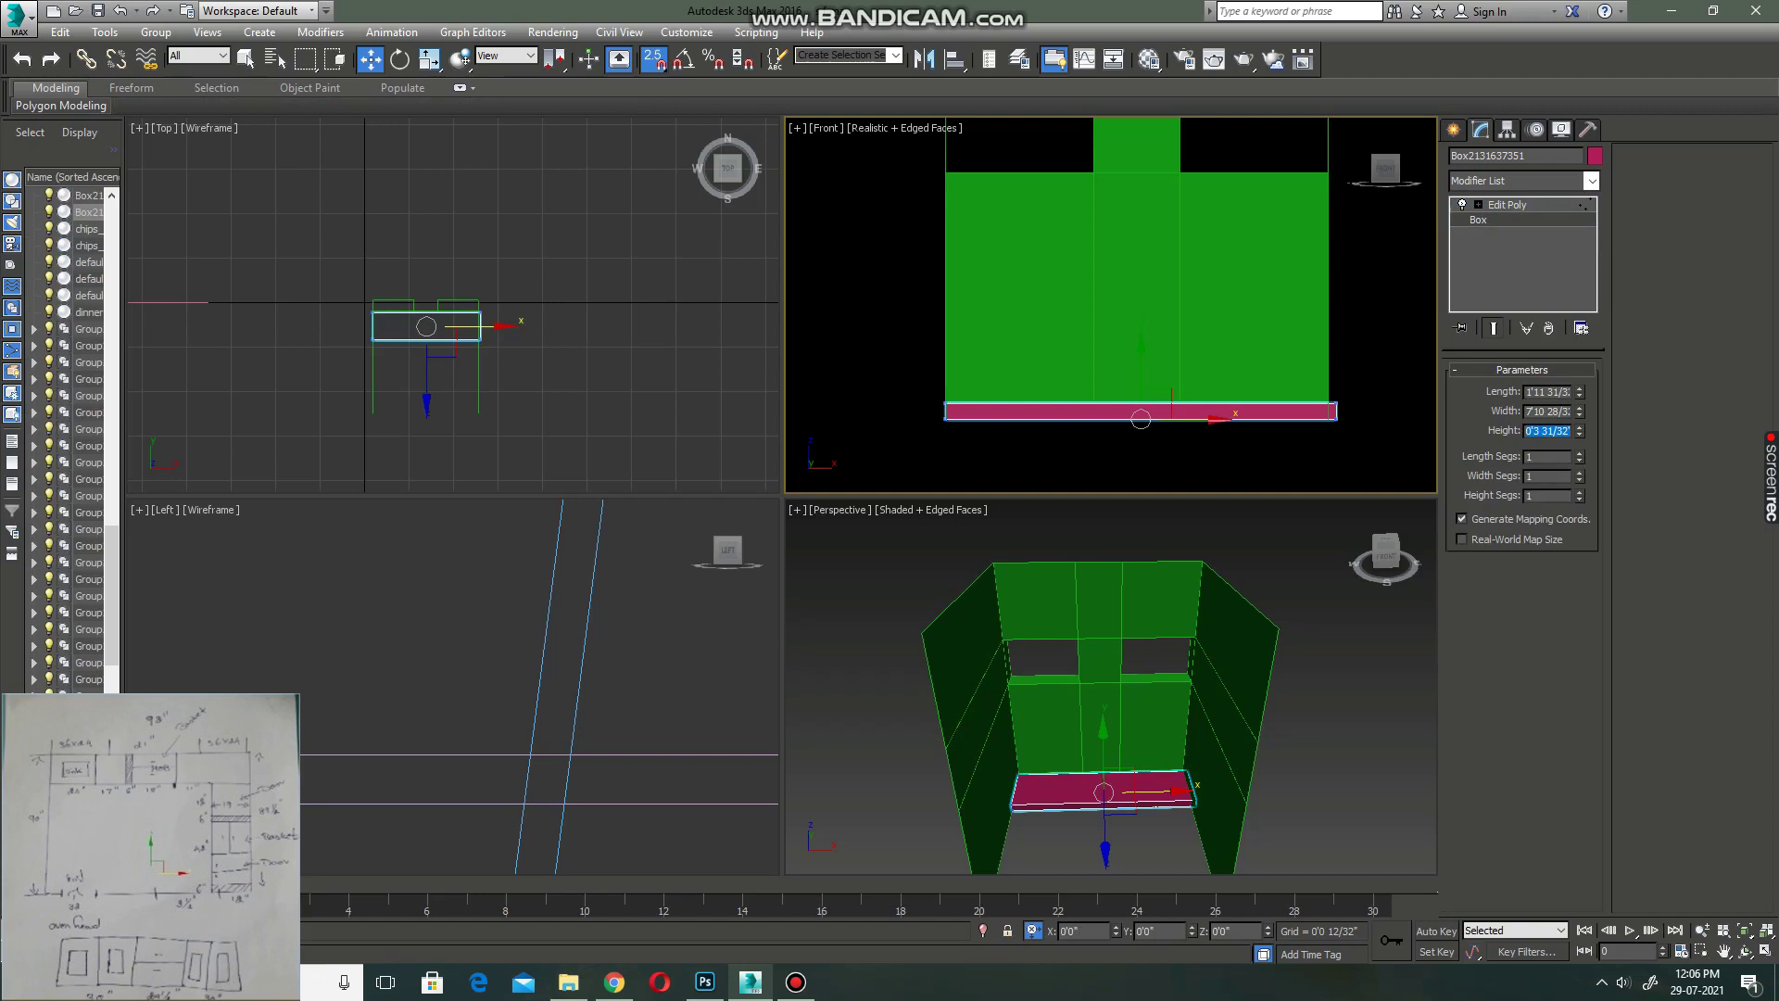
click(1508, 204)
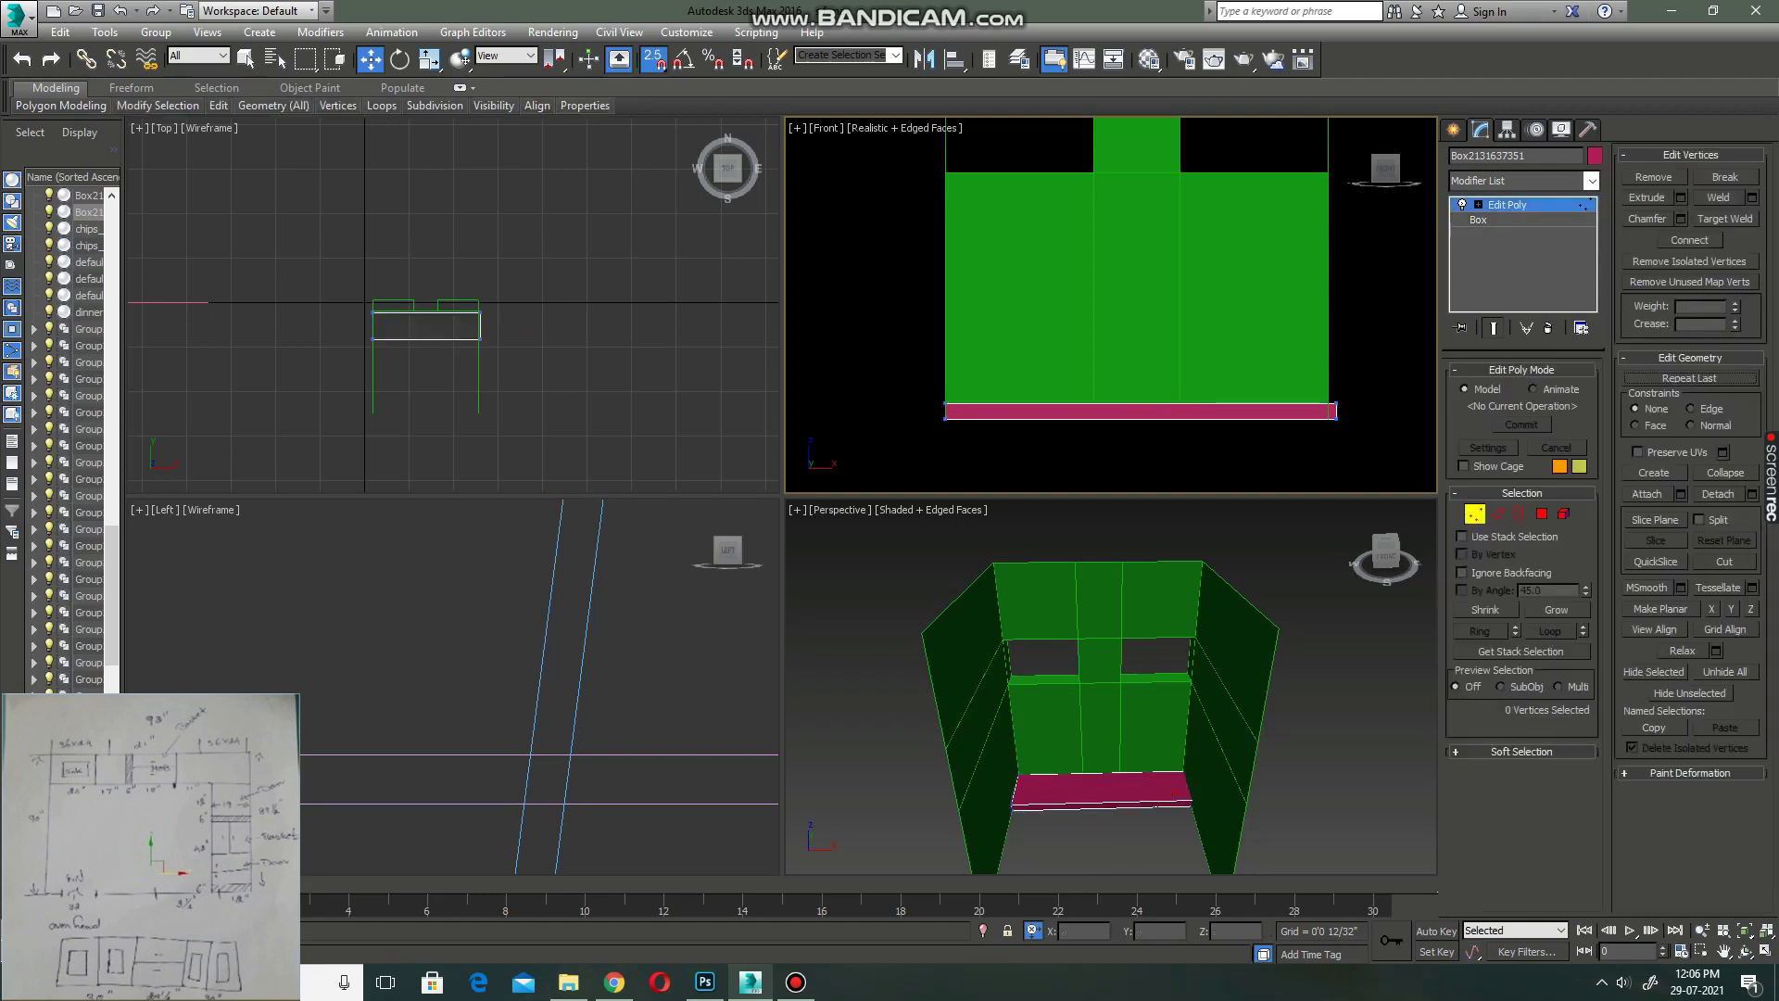
- Cancel the slab vertex move and leave vertex editing
click(1196, 799)
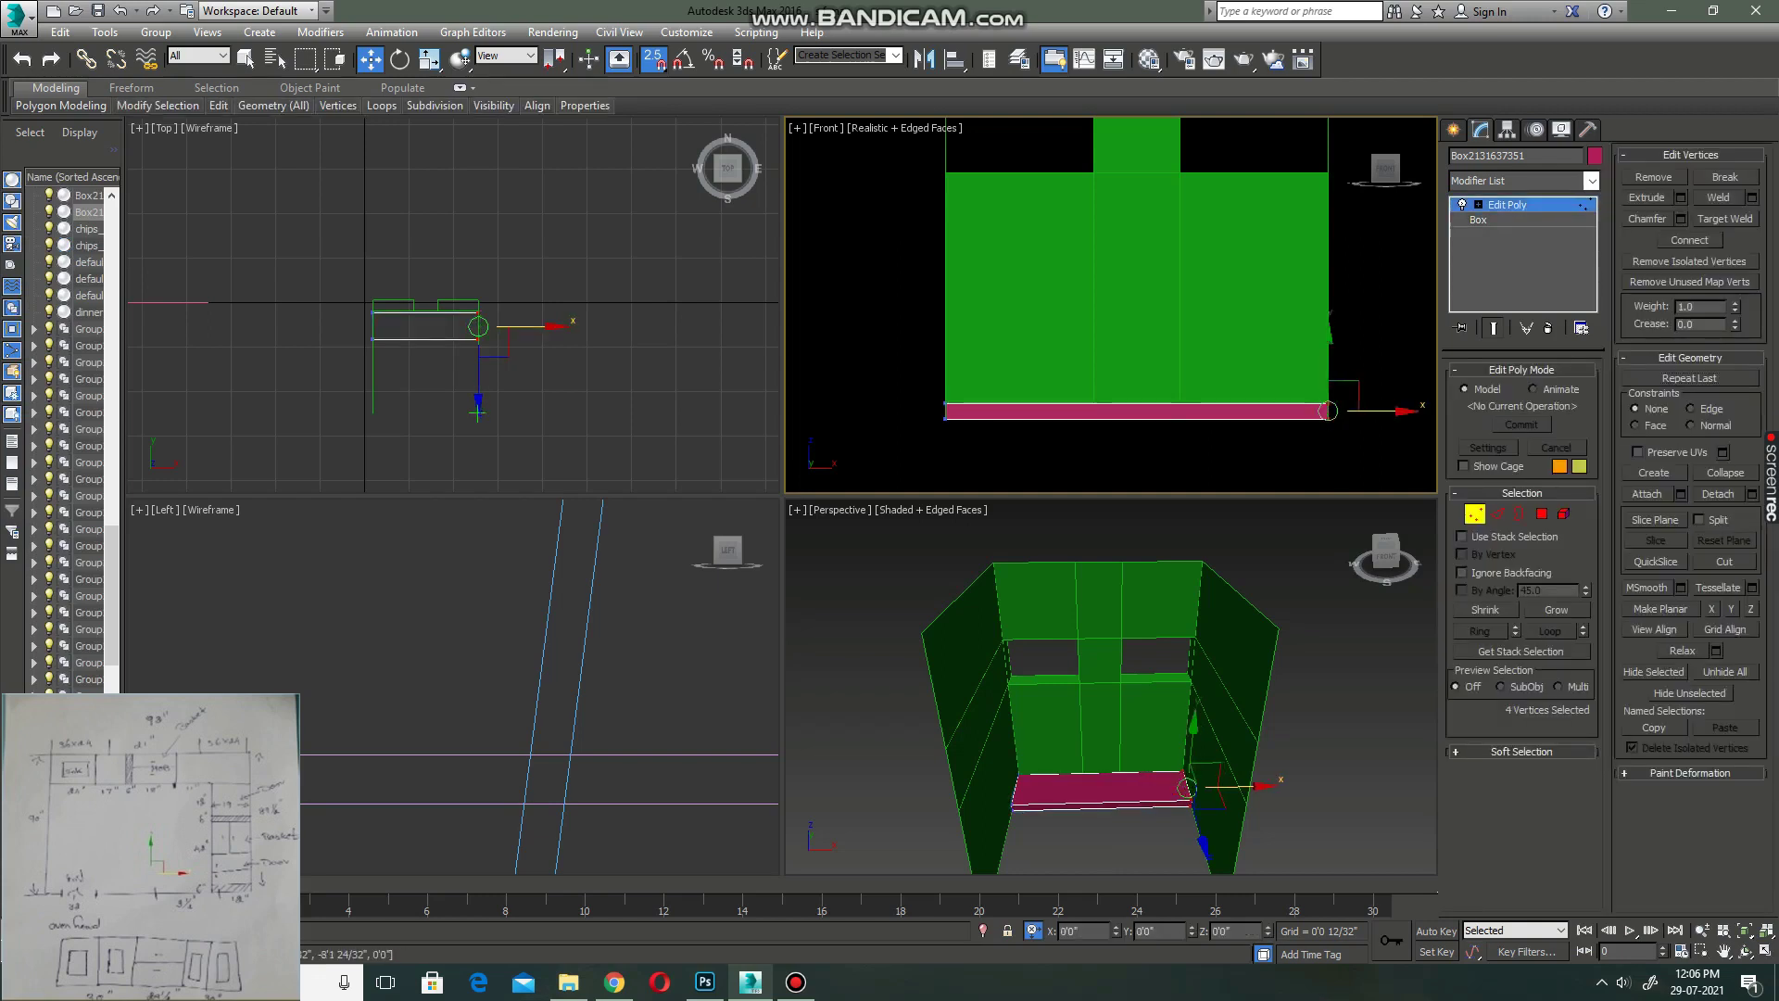
mouse_move(927, 389)
mouse_down()
mouse_move(963, 431)
mouse_move(970, 410)
mouse_up()
right_click(970, 411)
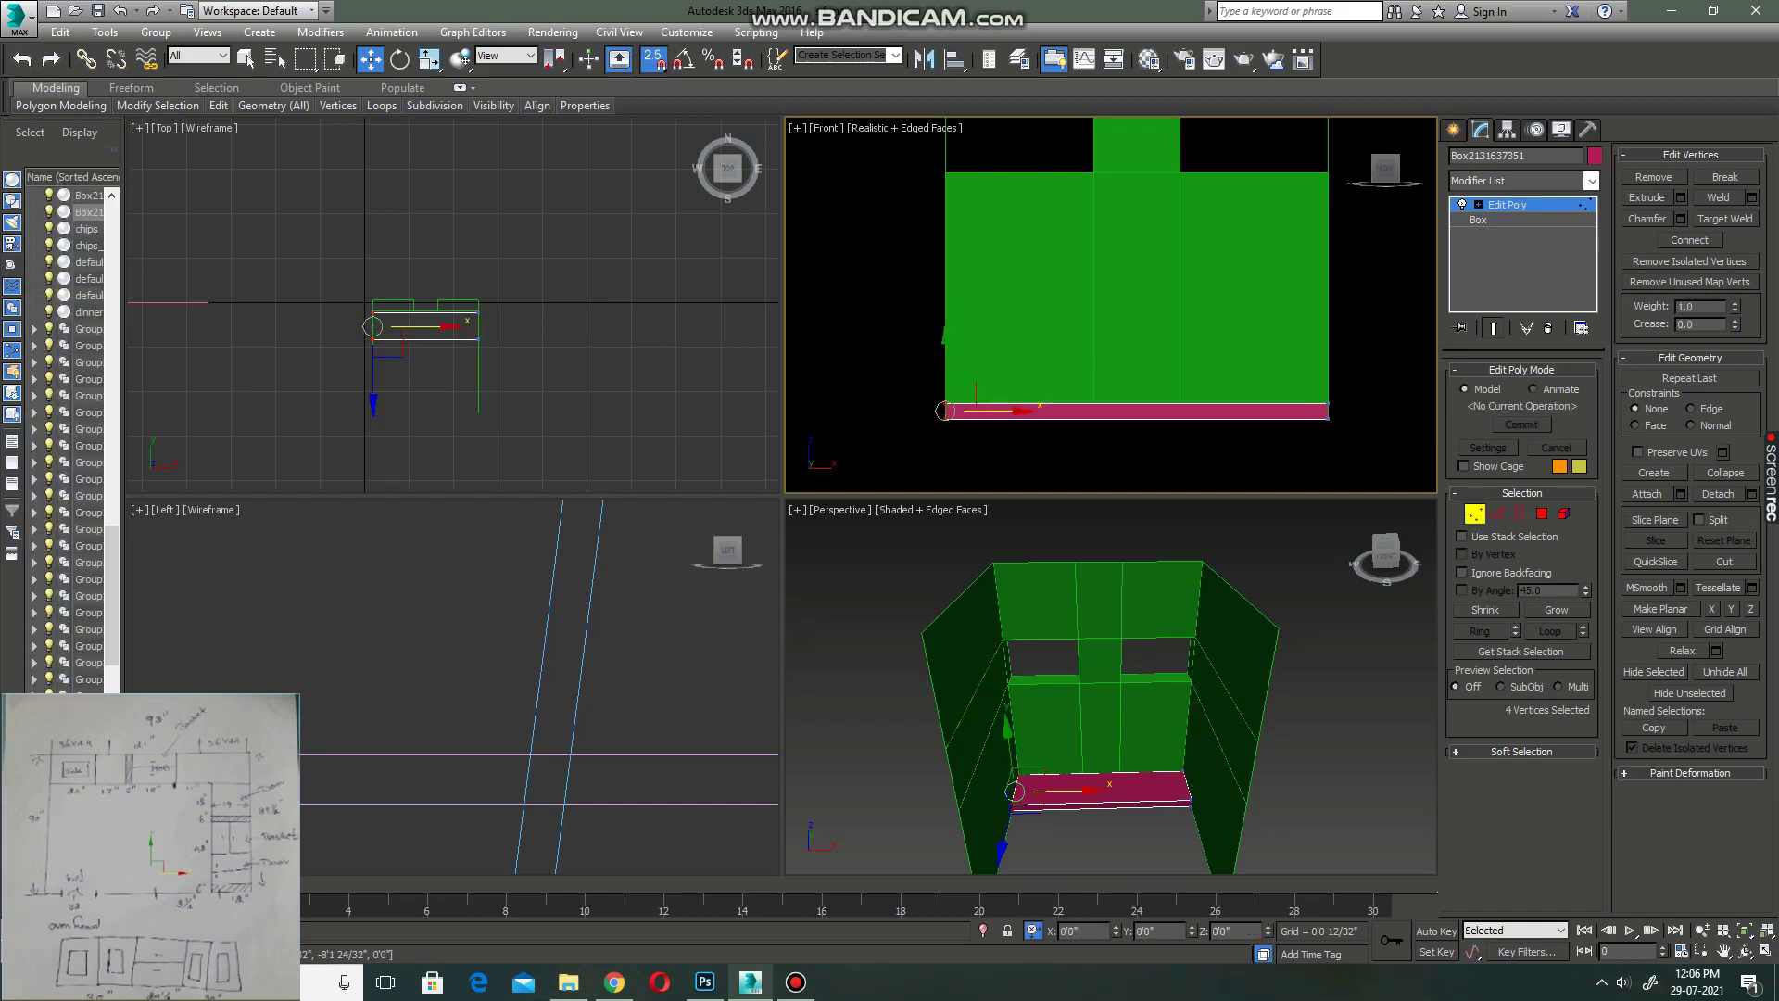
scroll(391, 311, up, 4)
scroll(459, 308, up, 2)
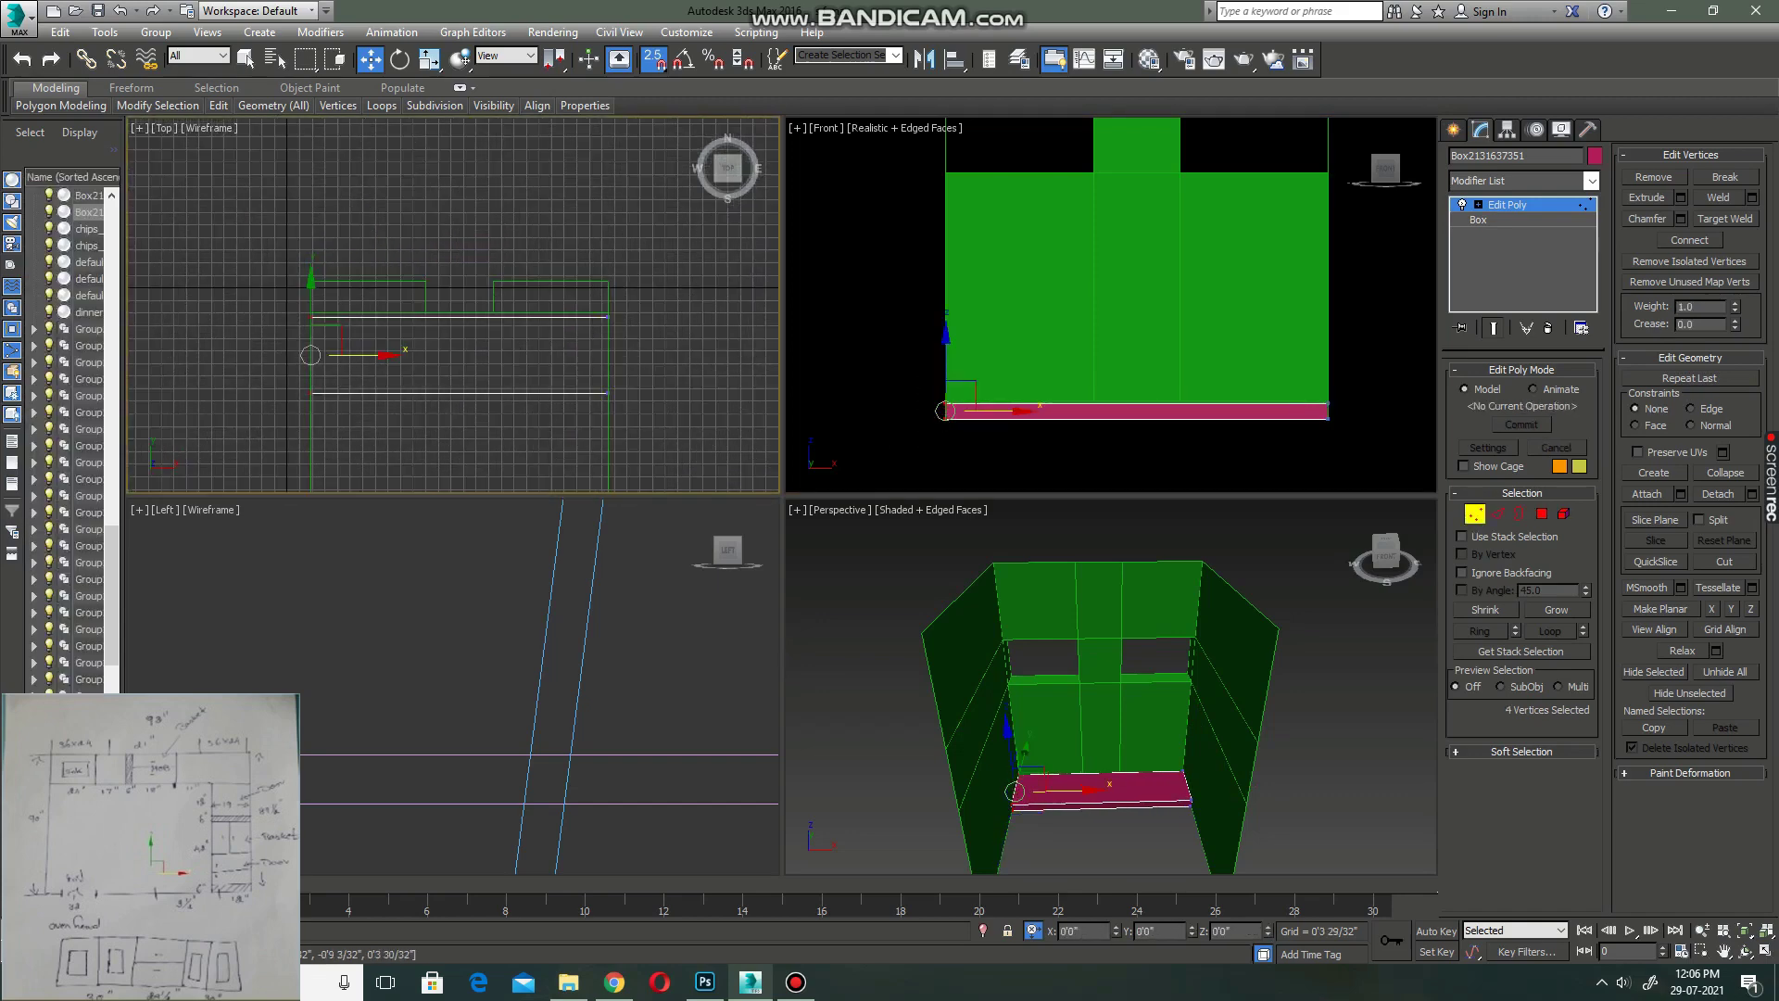
key(1)
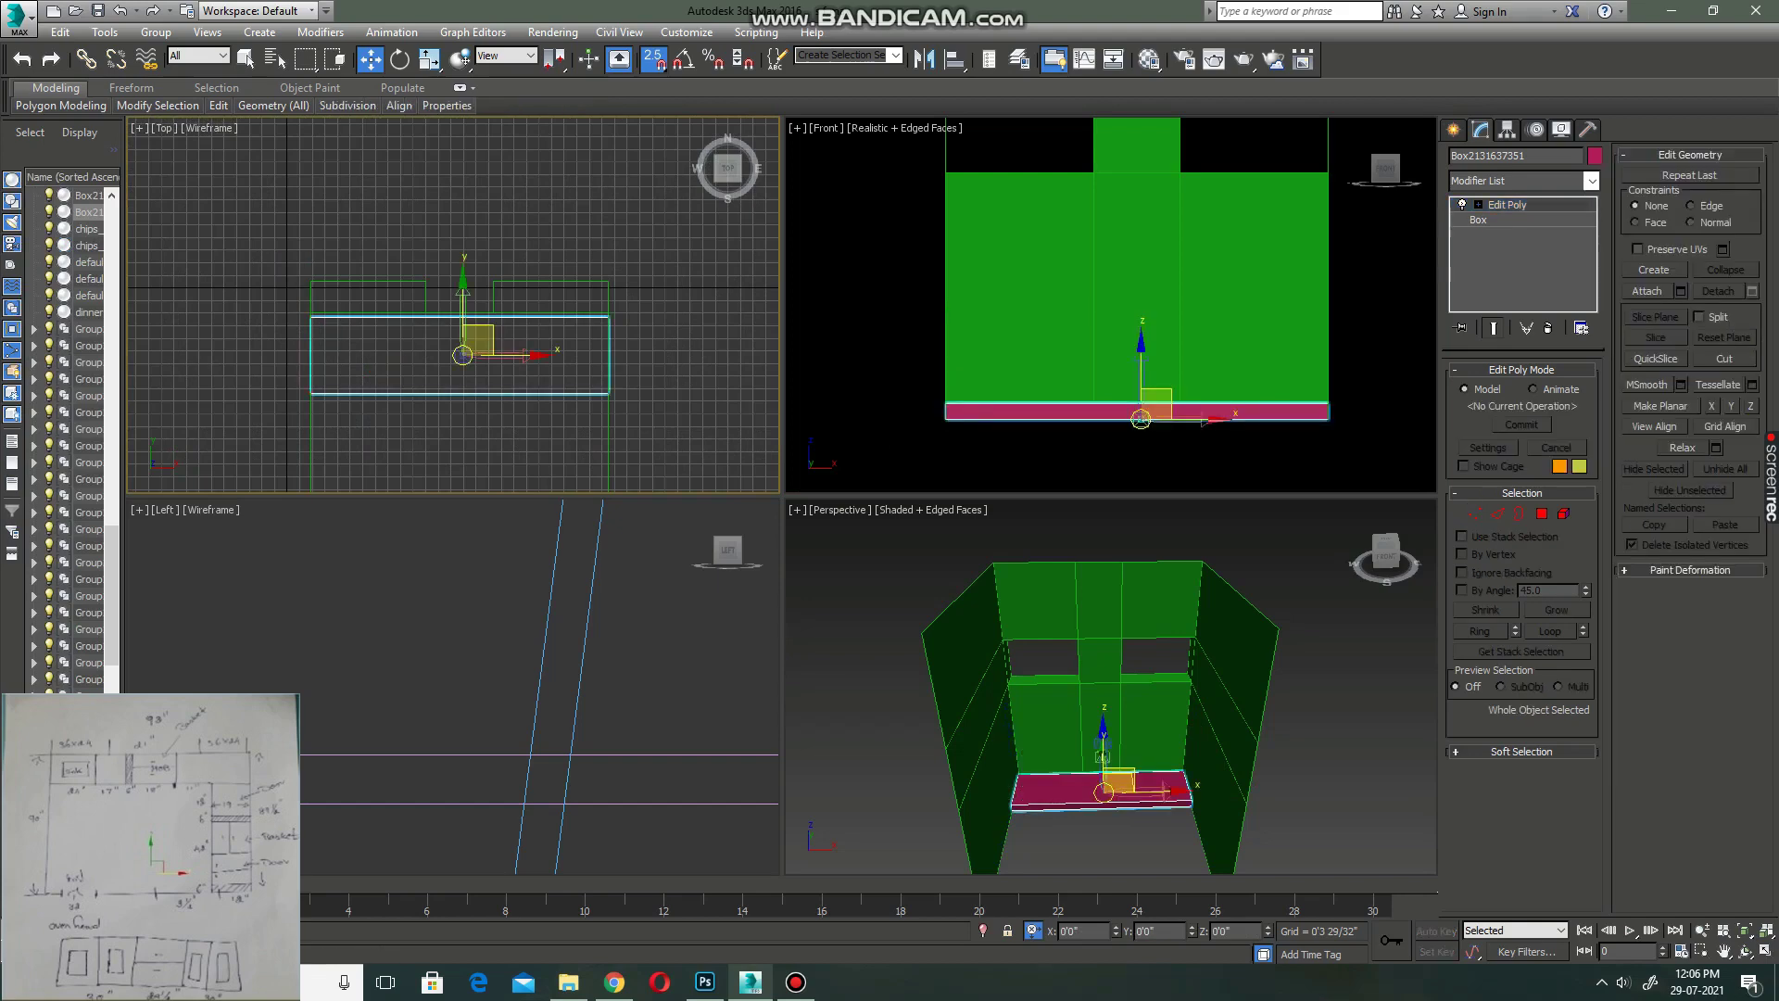
- Place the transform centre at the slab's right corner and enter edge mode
drag(462, 355, 609, 316)
scroll(604, 299, up, 6)
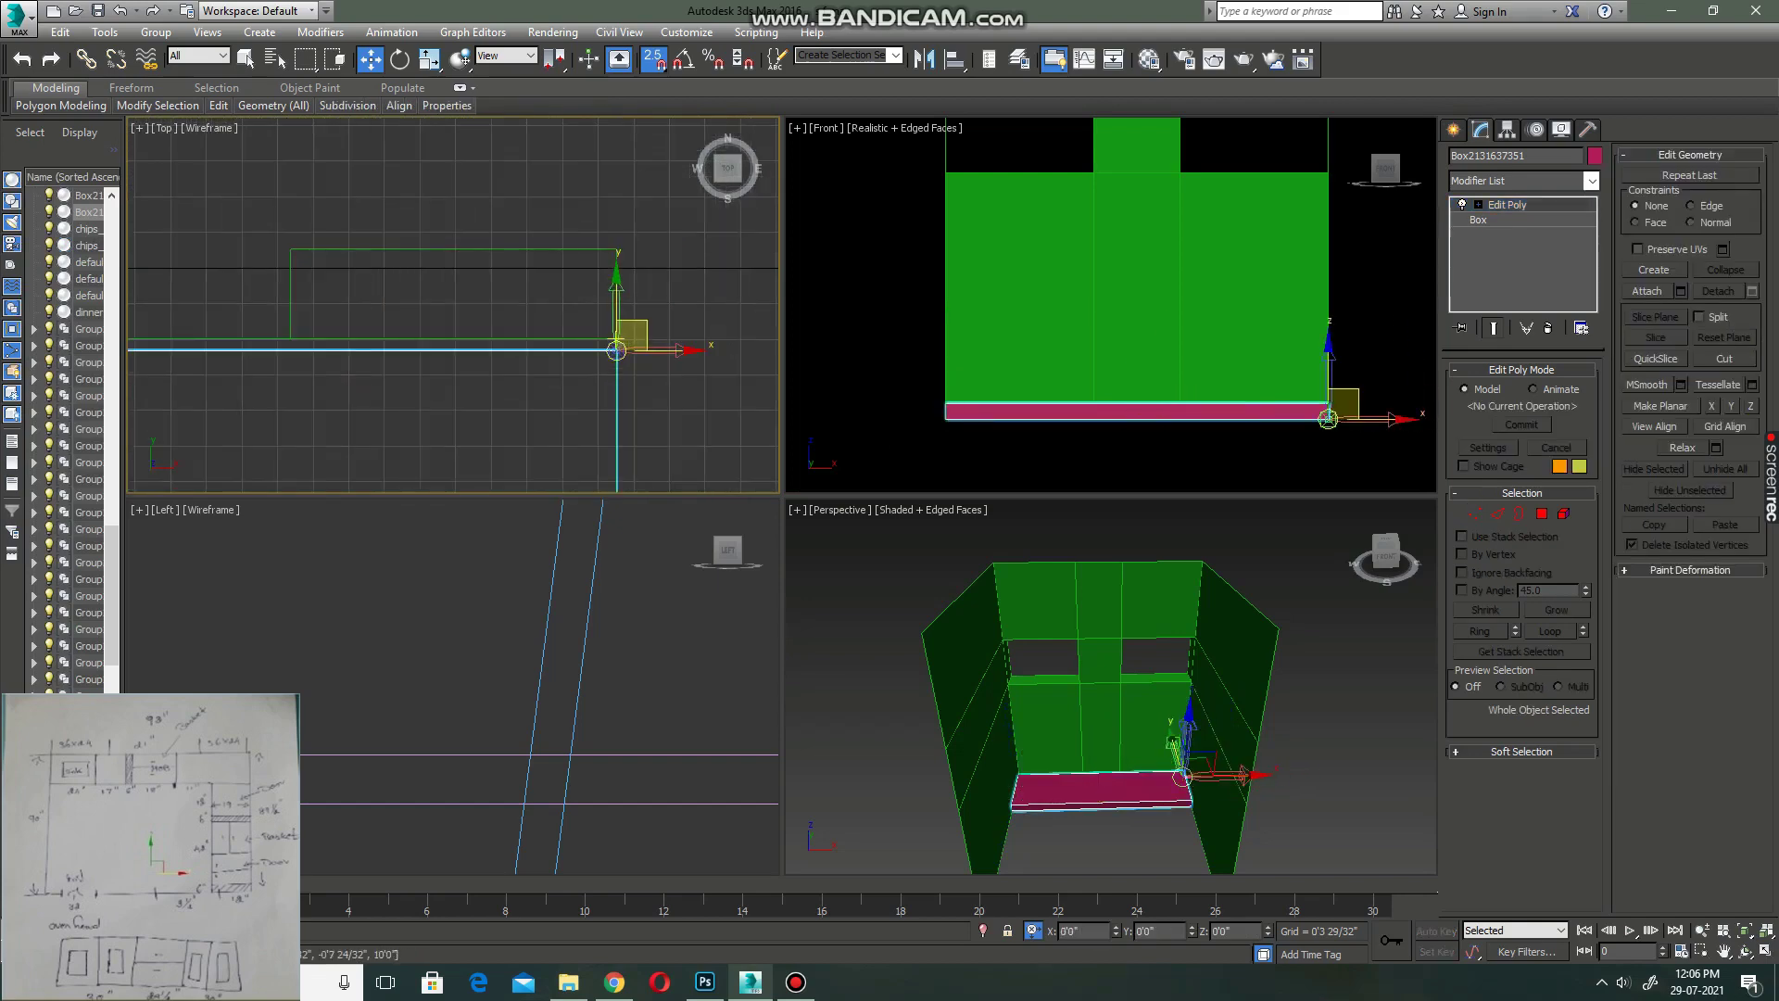
scroll(630, 327, down, 4)
scroll(630, 327, down, 2)
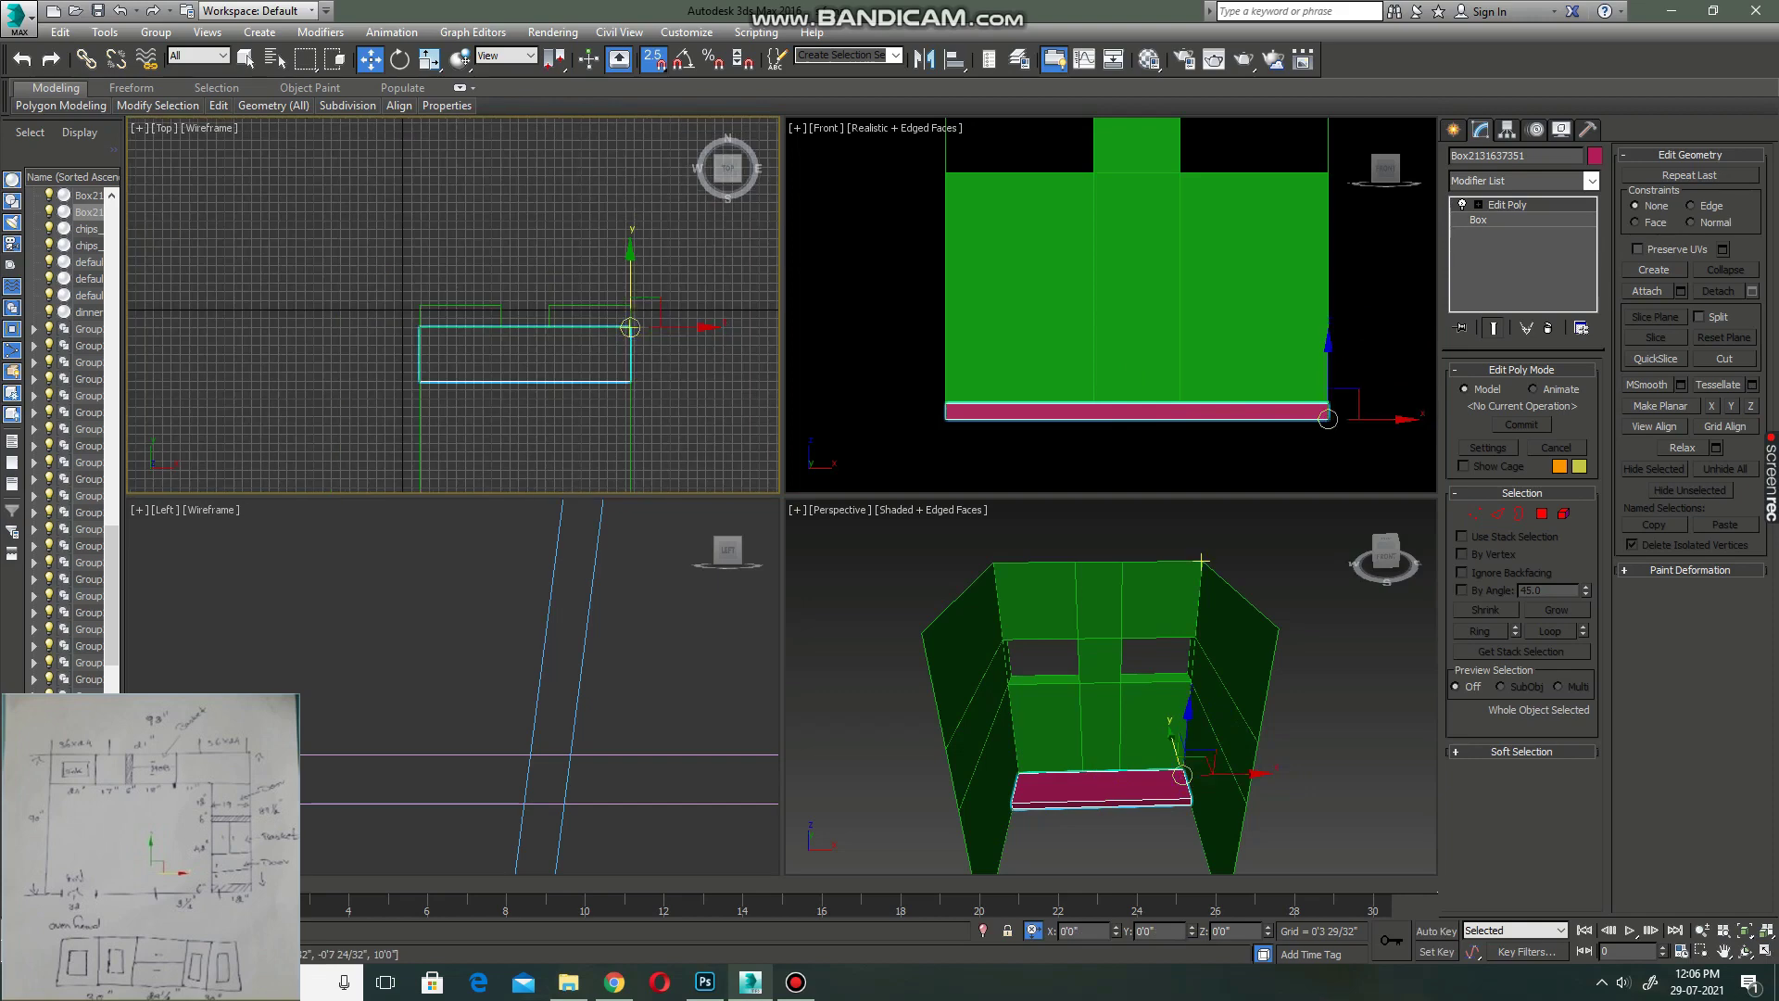
scroll(628, 324, up, 4)
scroll(624, 321, down, 2)
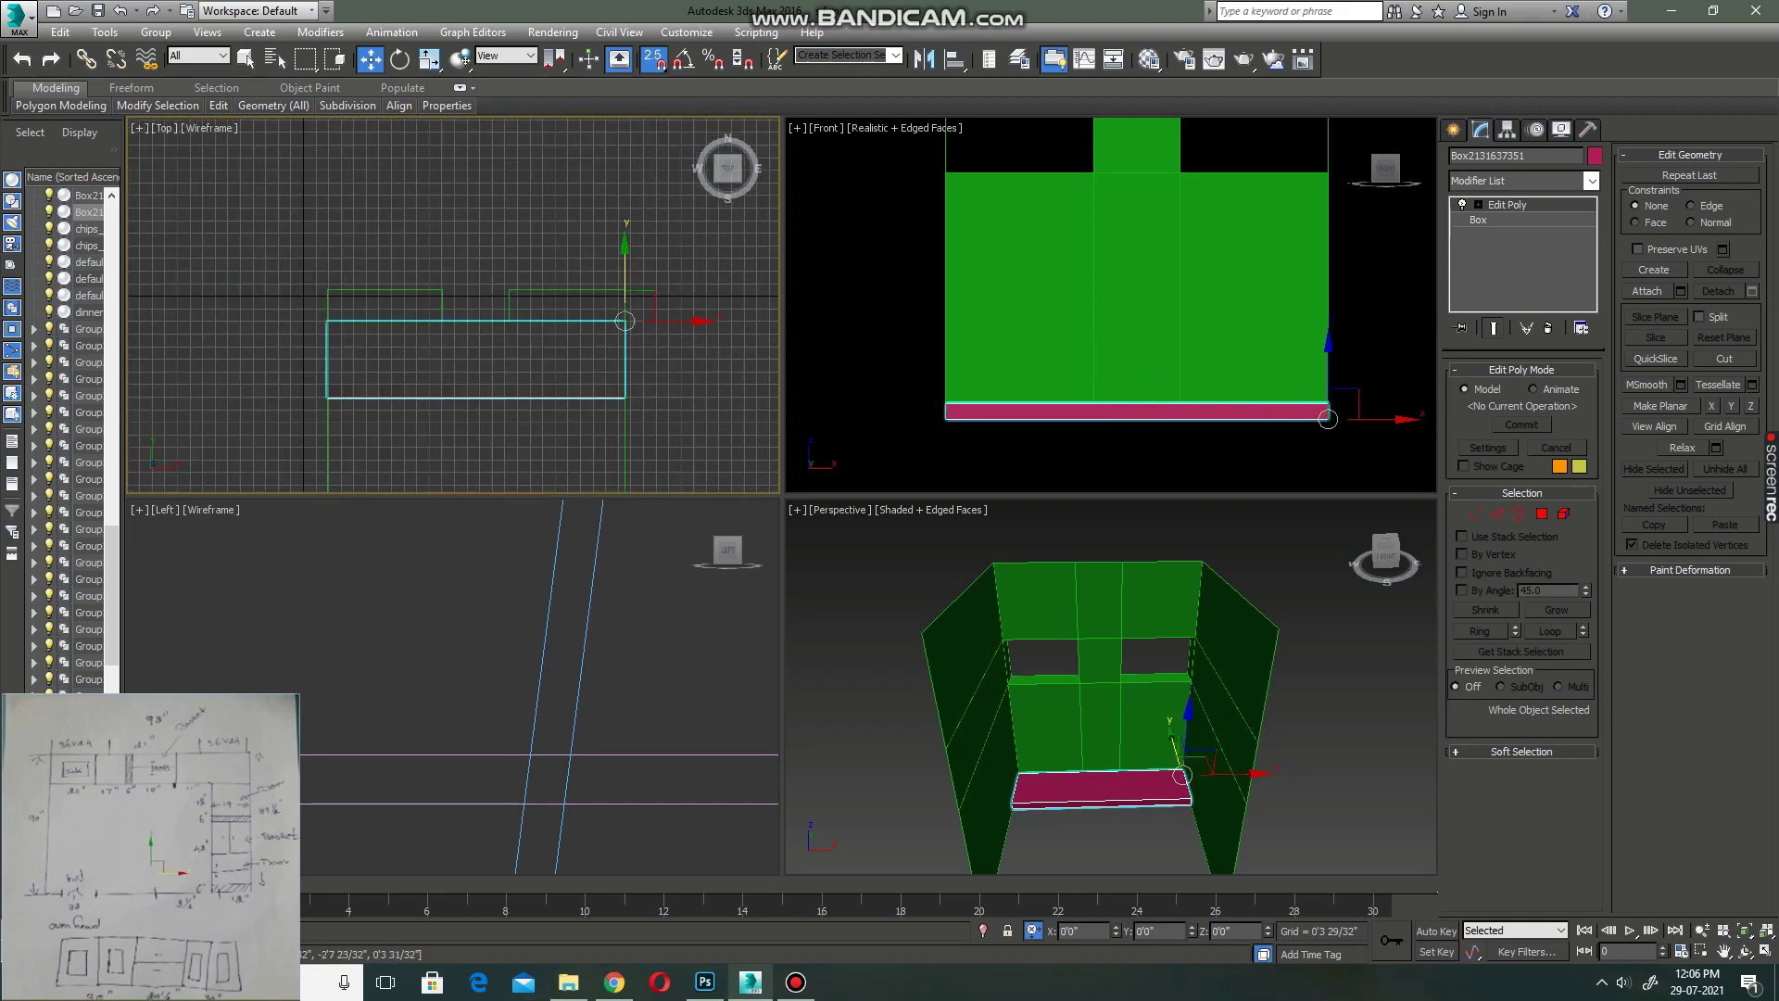
scroll(624, 321, up, 2)
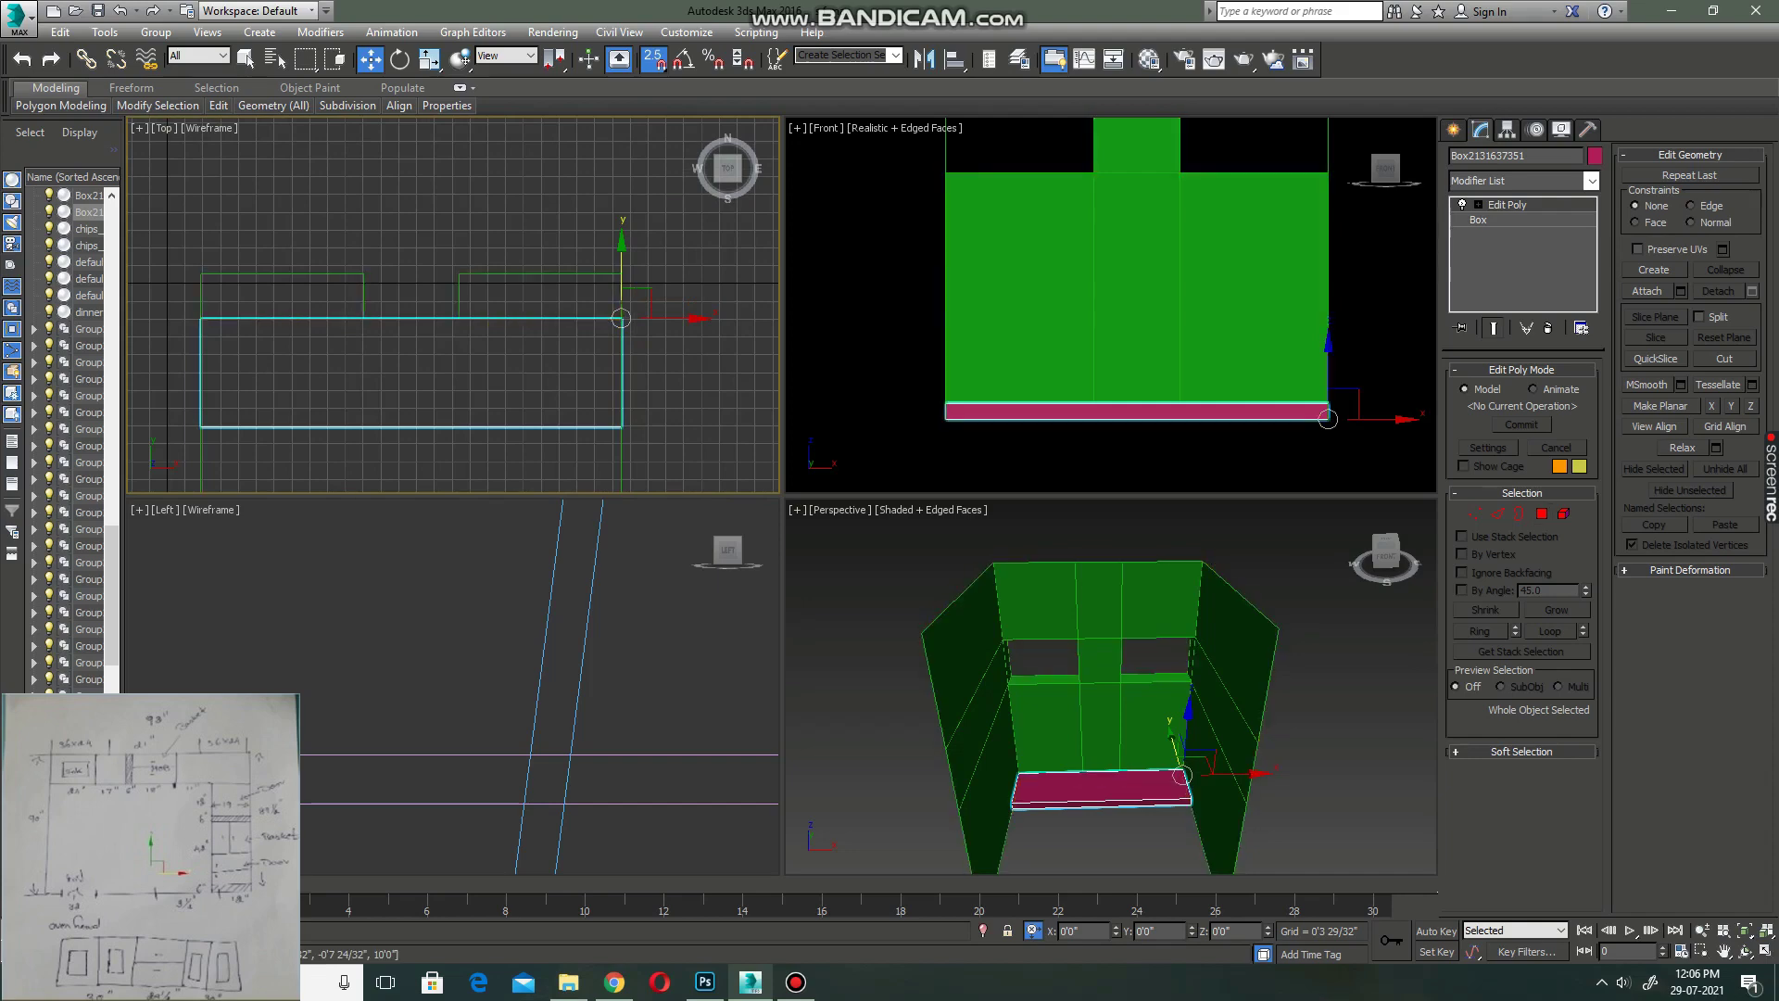
click(1497, 513)
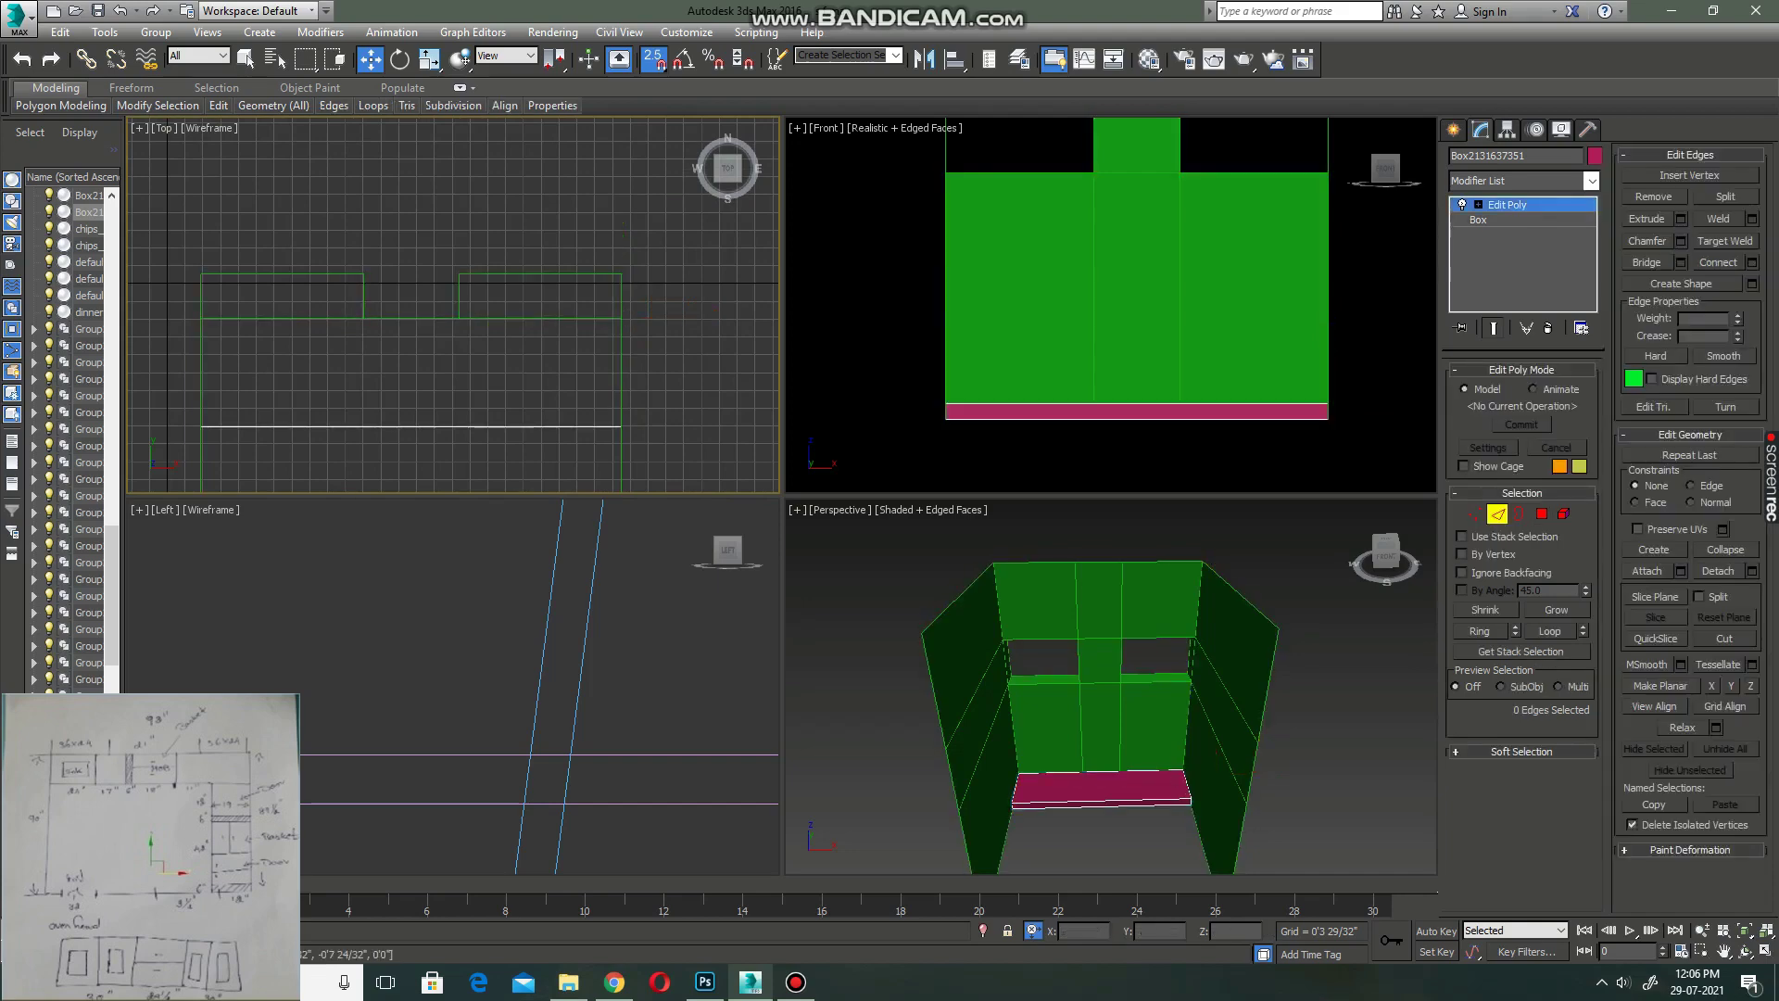
- Add a ring cut across the slab, 19 inches from its right end
click(1137, 404)
click(1479, 631)
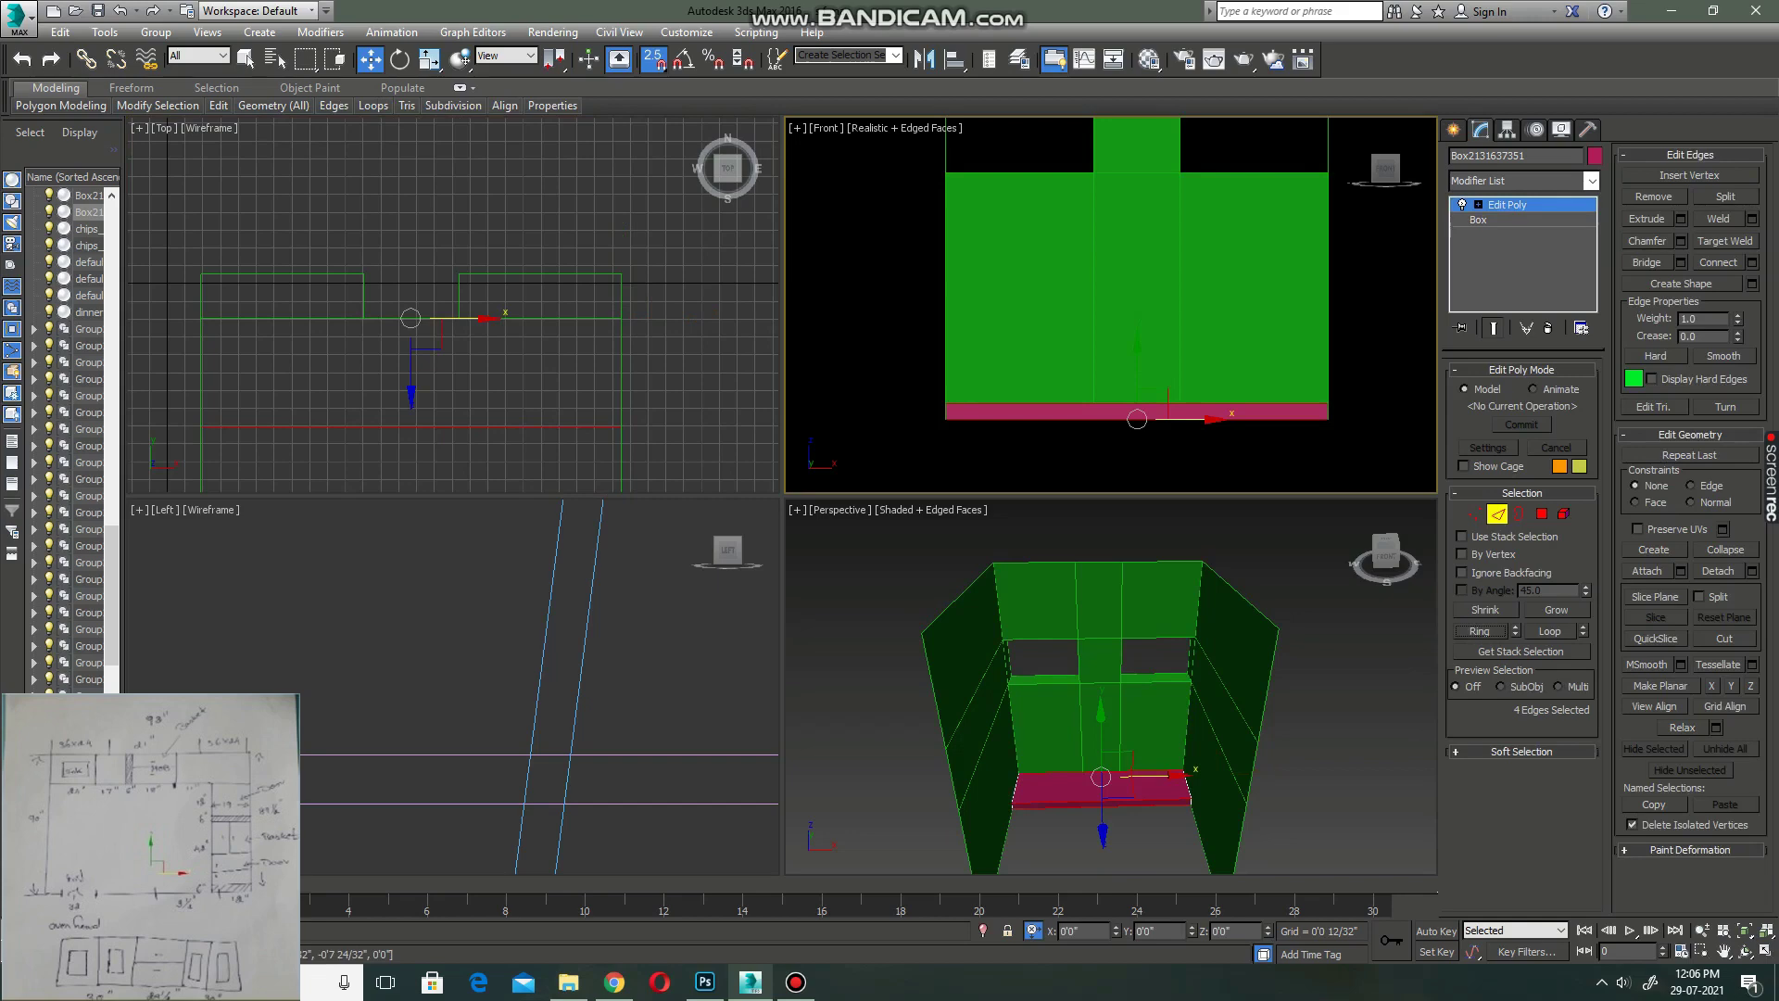
click(1751, 262)
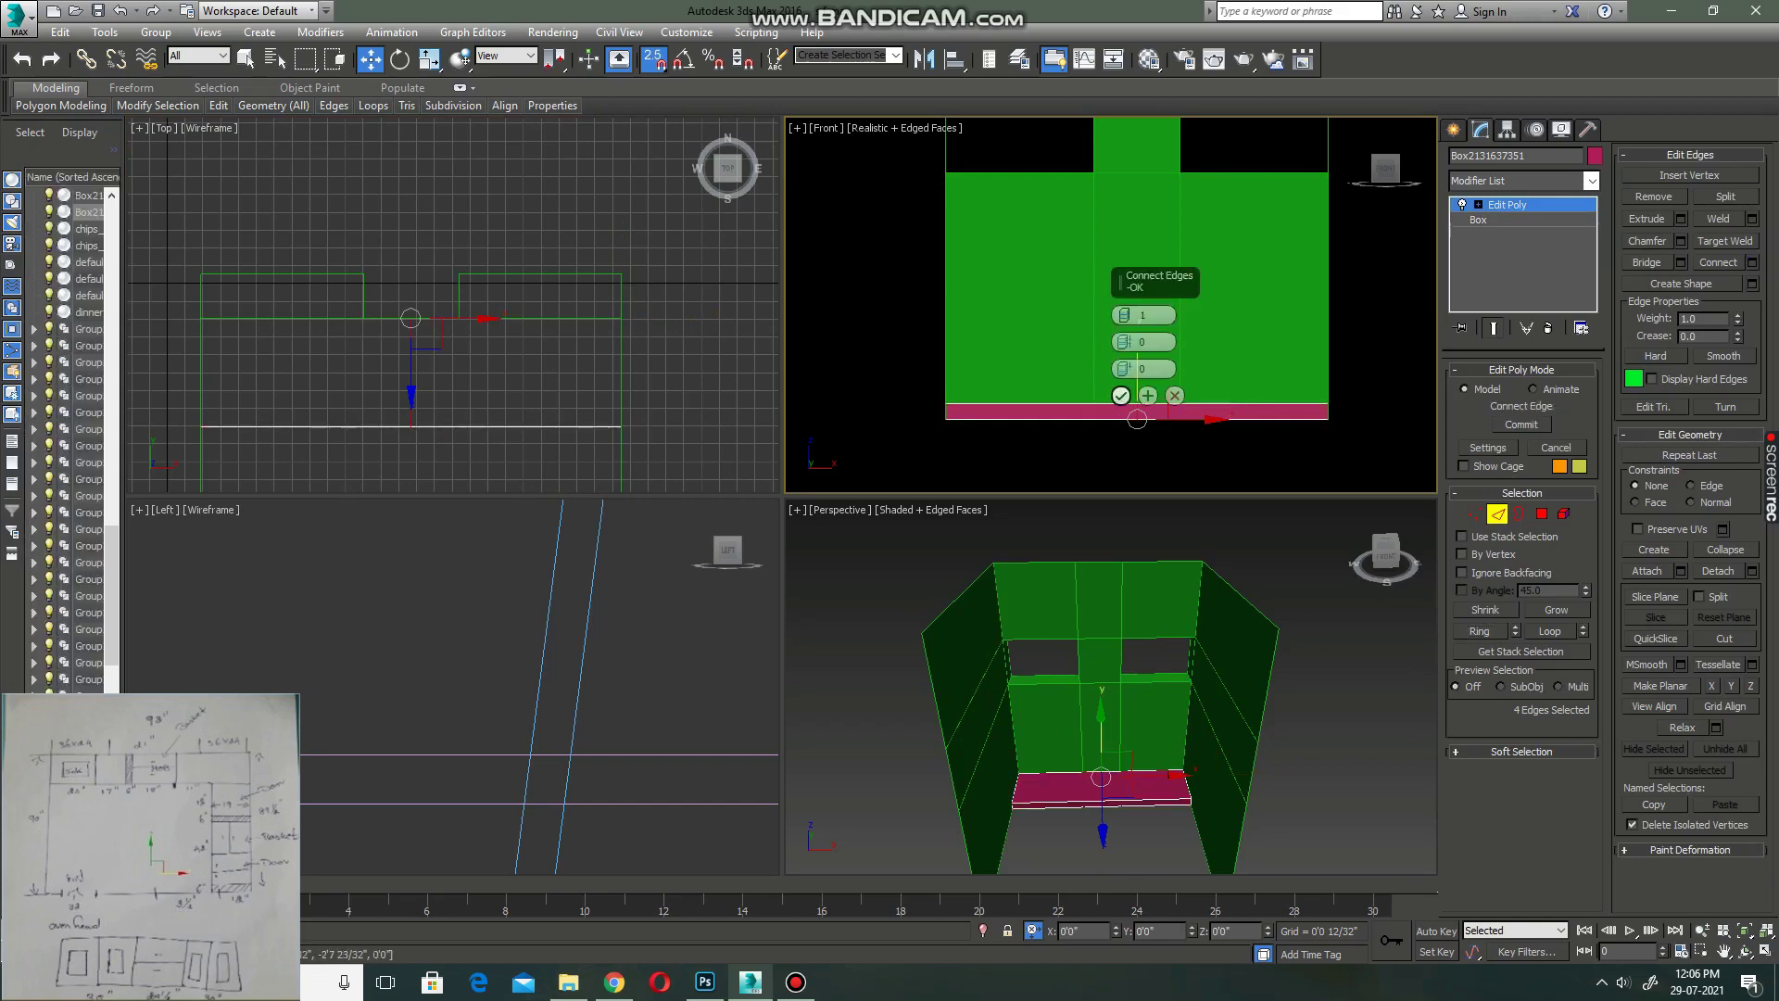
click(1120, 395)
drag(463, 373, 620, 318)
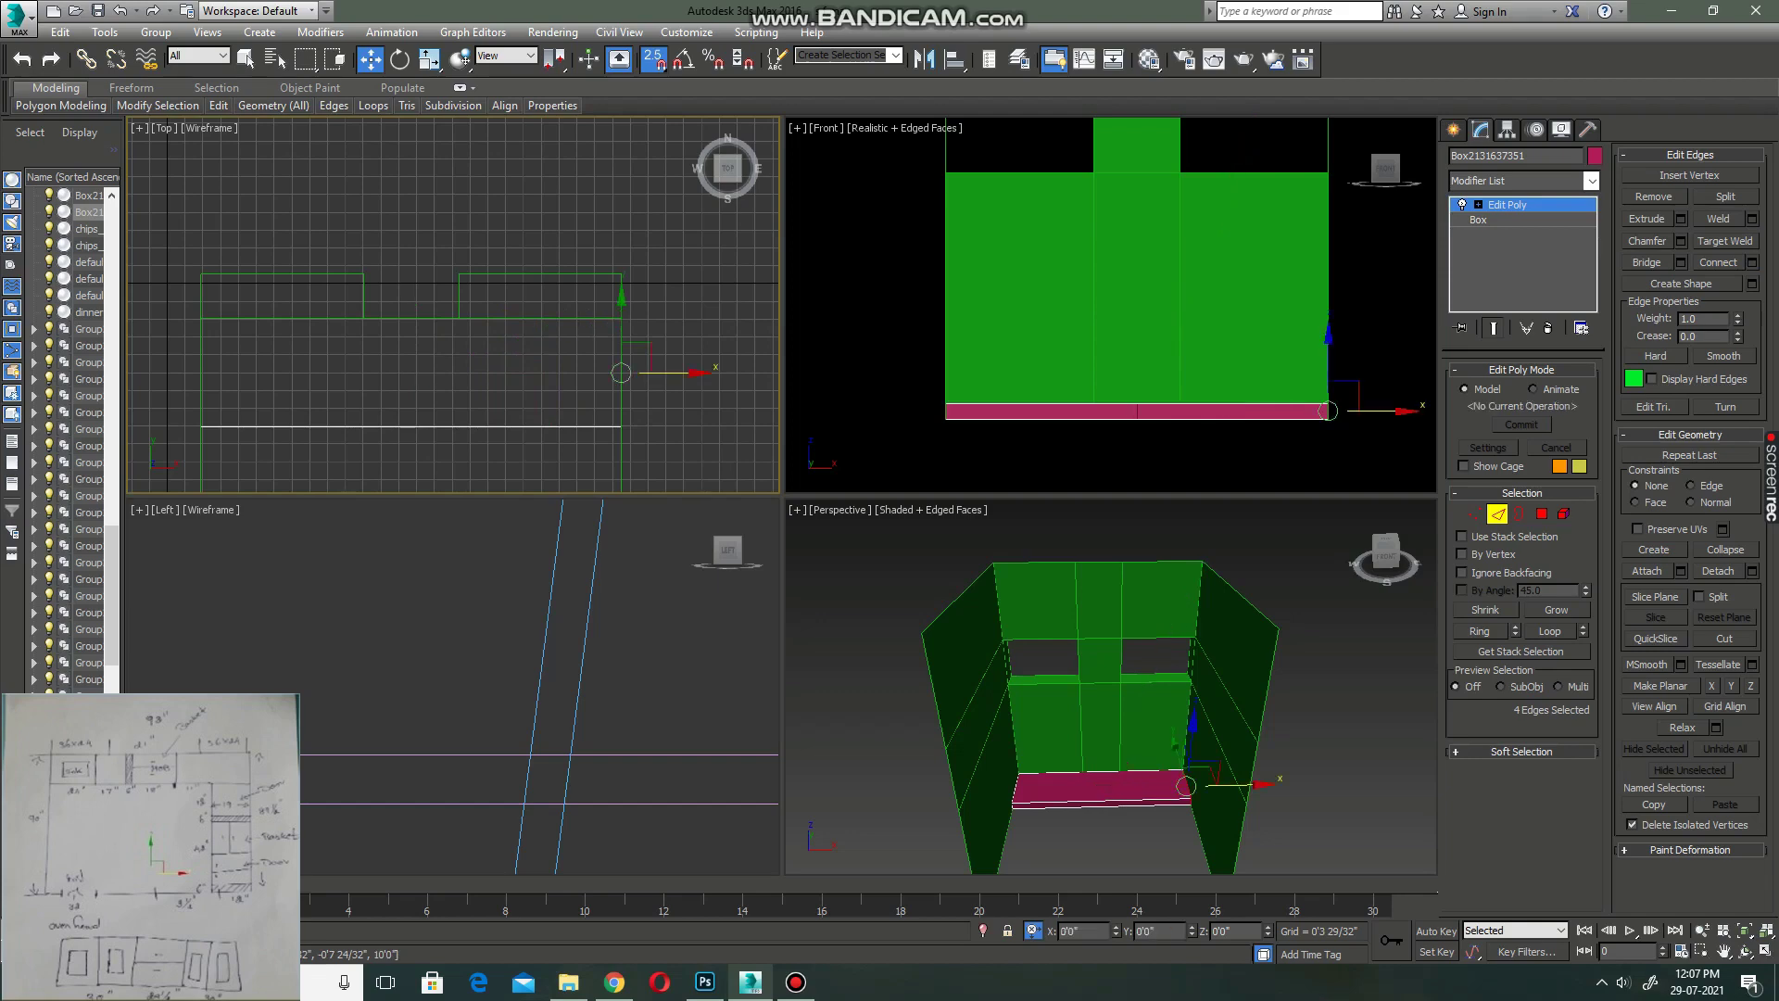
text(-19)
key(Return)
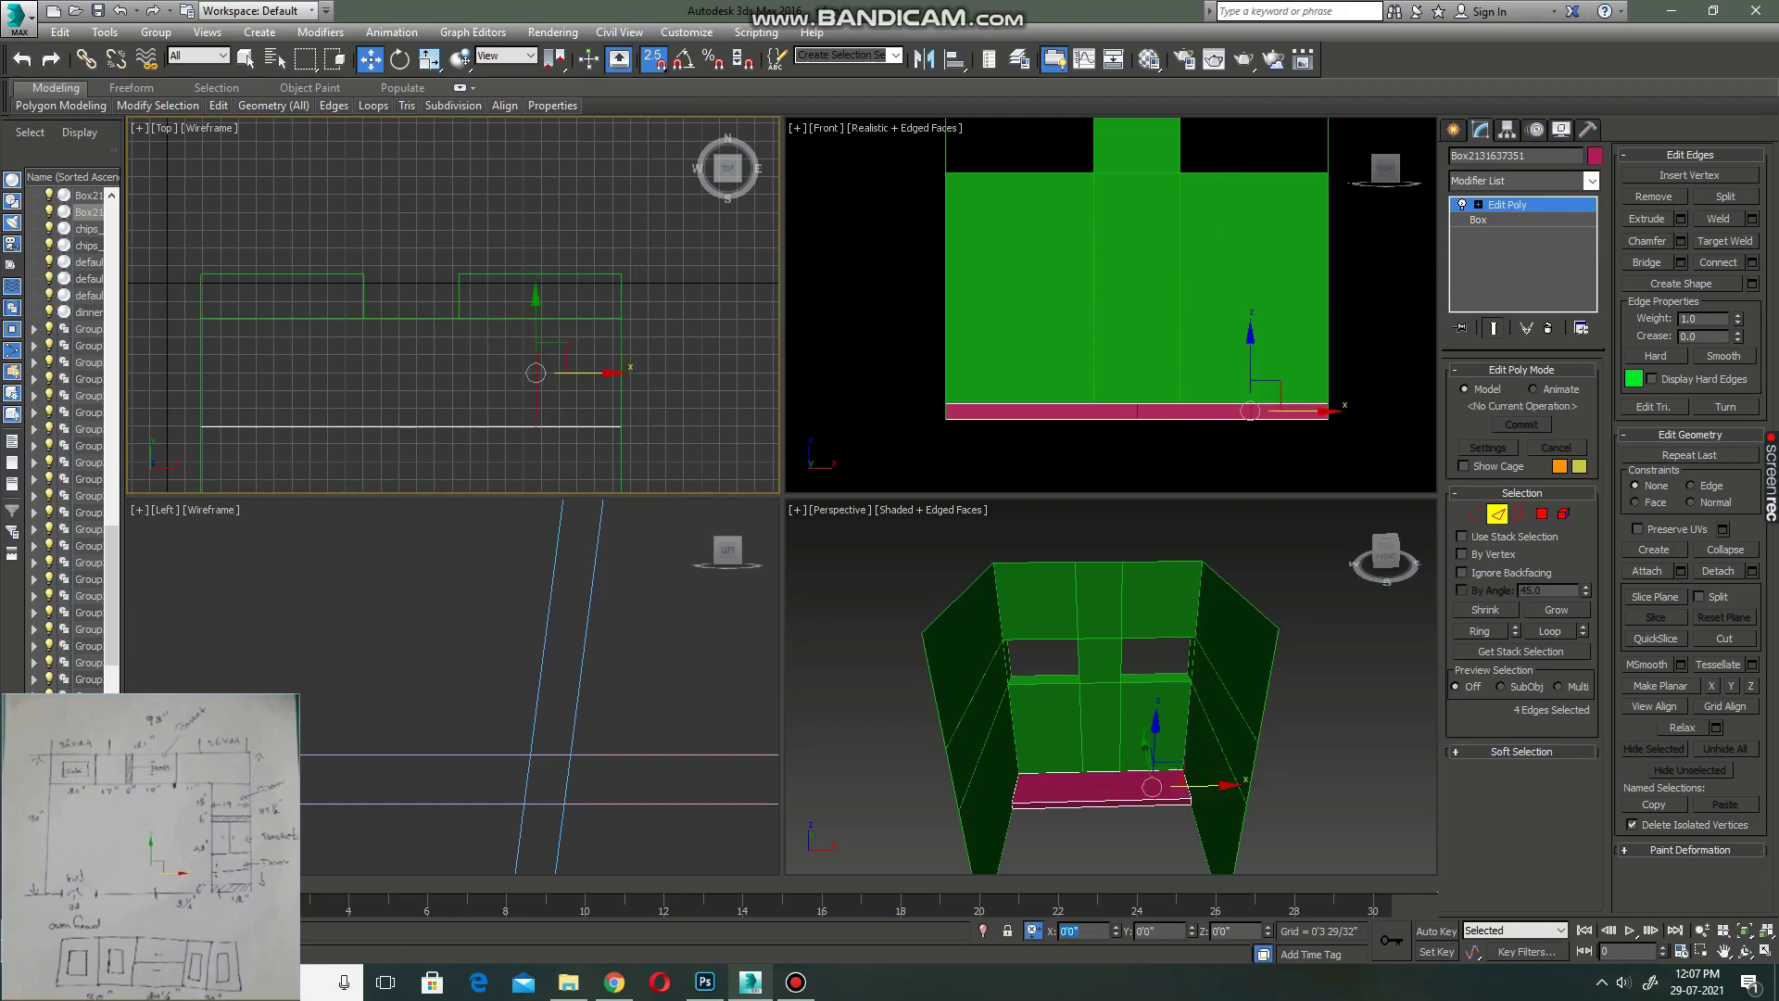
- Extrude the slab's end face forward into a return along the side wall
click(1542, 513)
alt+middle_drag(1065, 695, 1149, 695)
scroll(1130, 711, up, 2)
click(1130, 712)
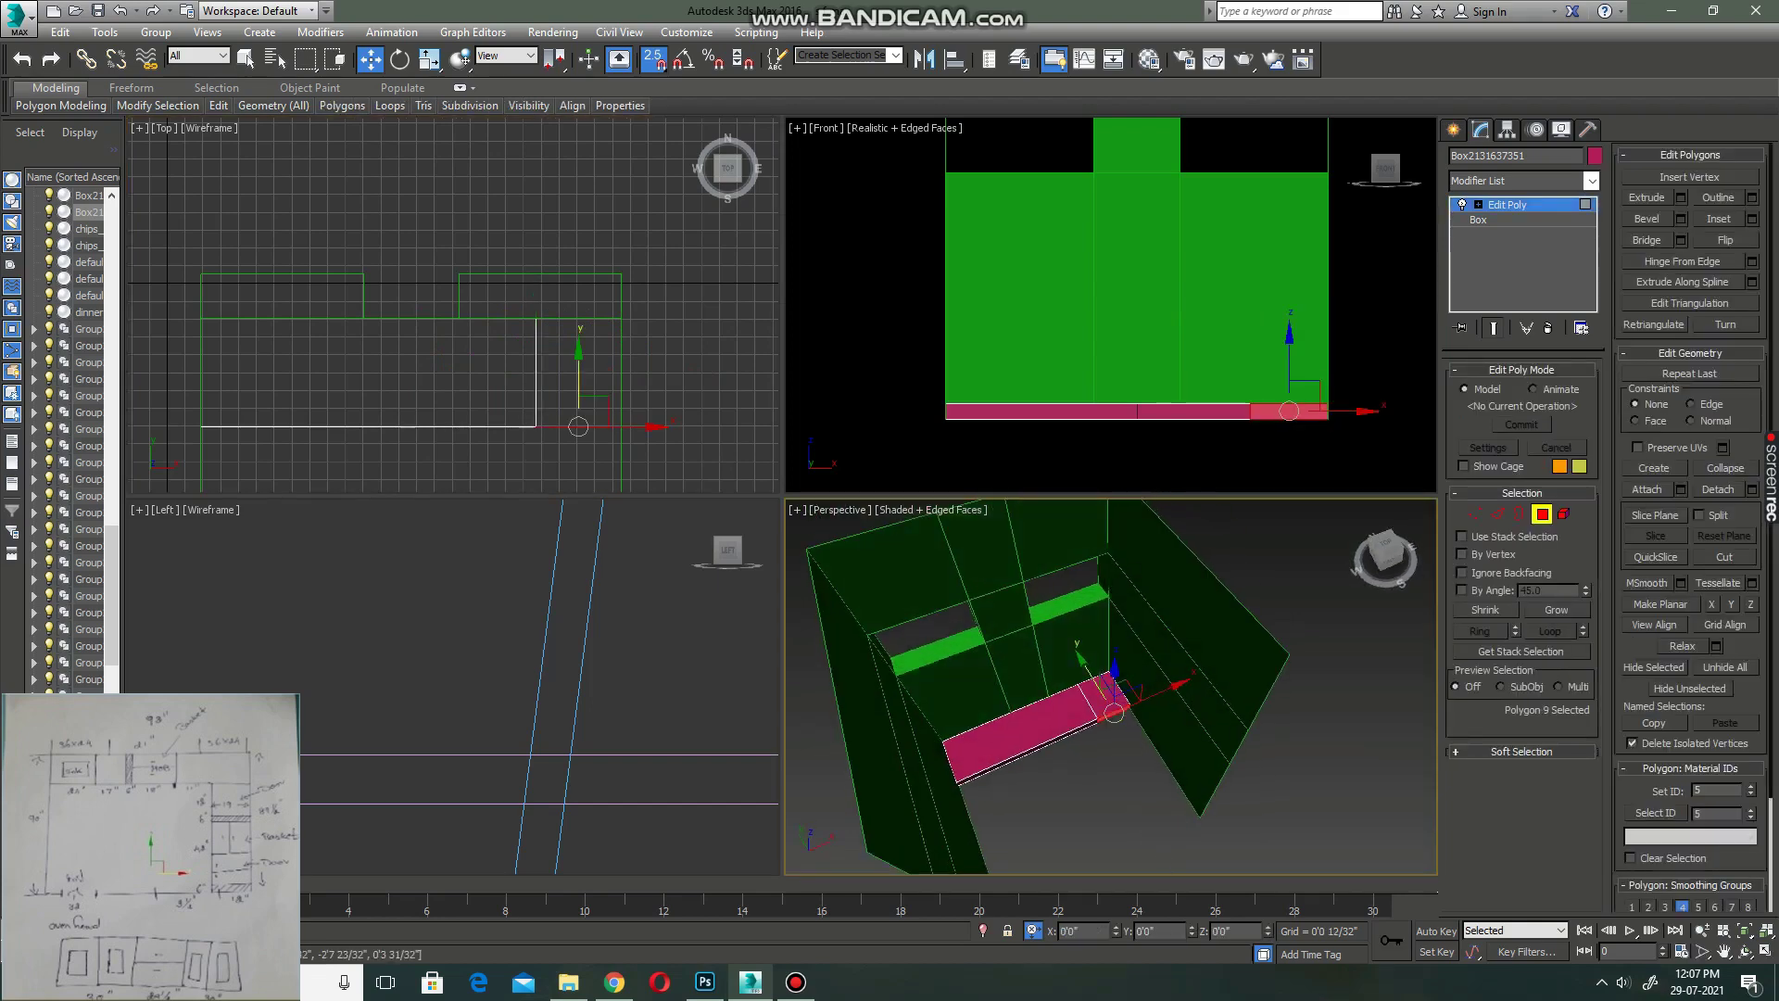
shift+drag(1114, 712, 1200, 820)
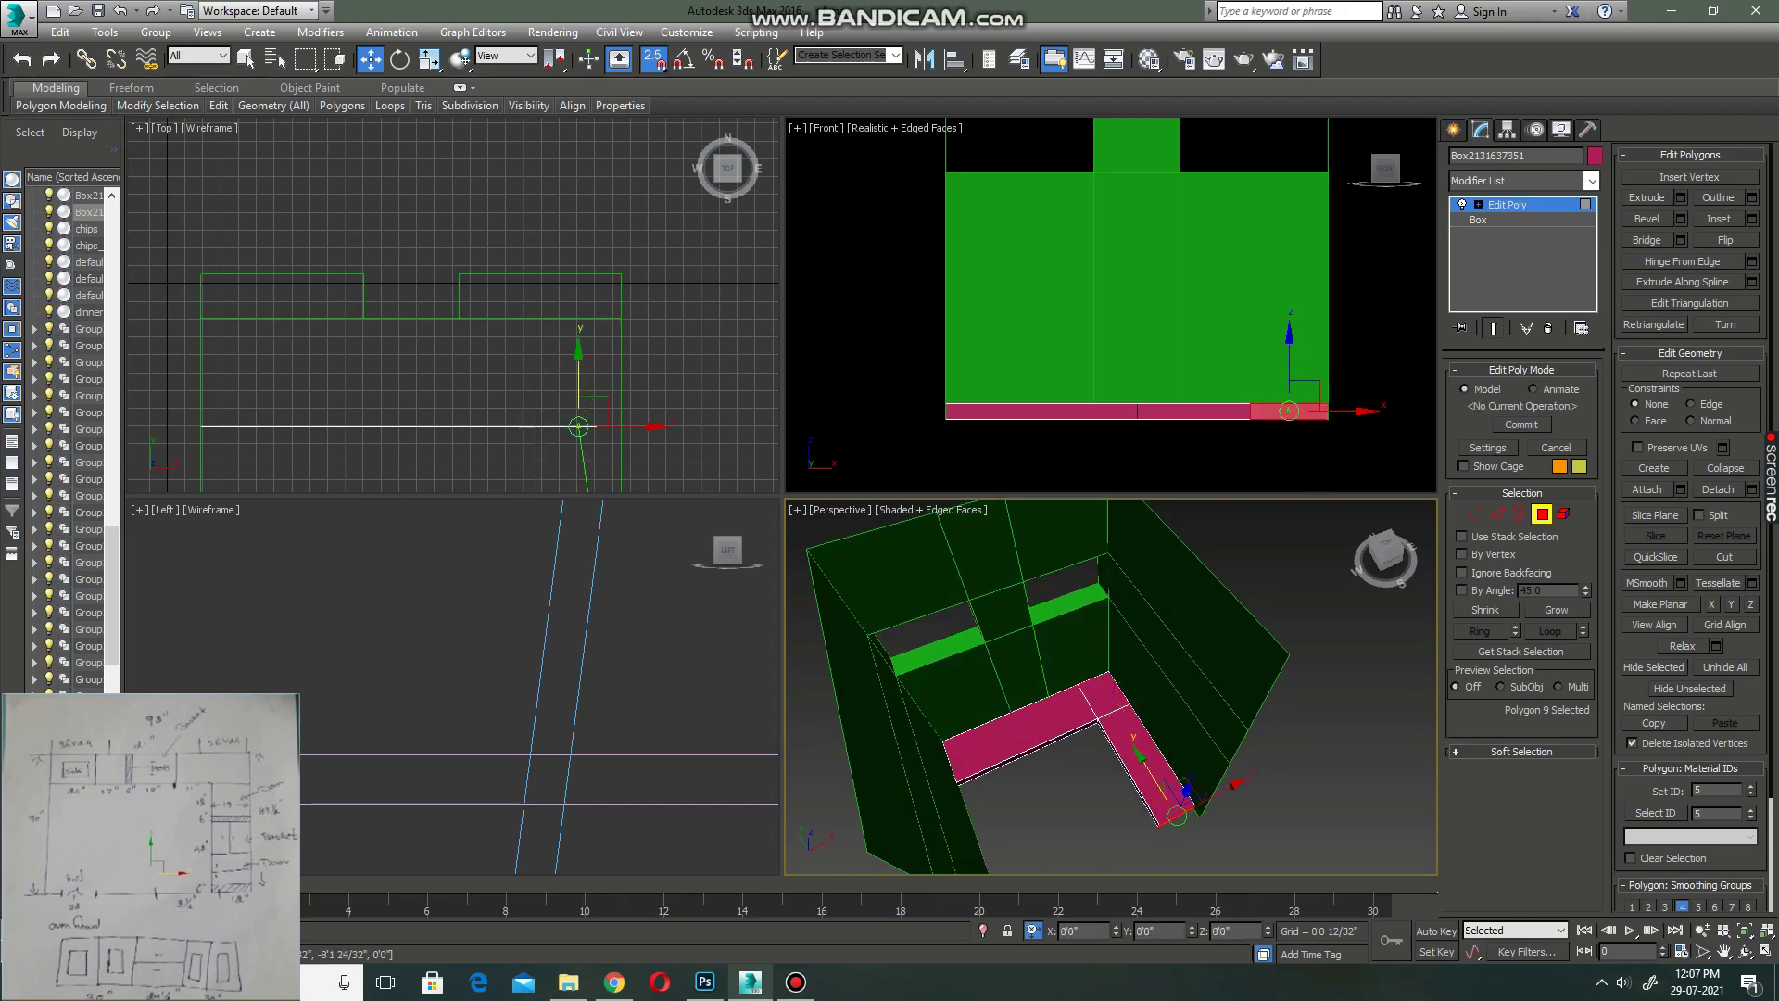
scroll(620, 318, down, 2)
middle_drag(621, 318, 552, 140)
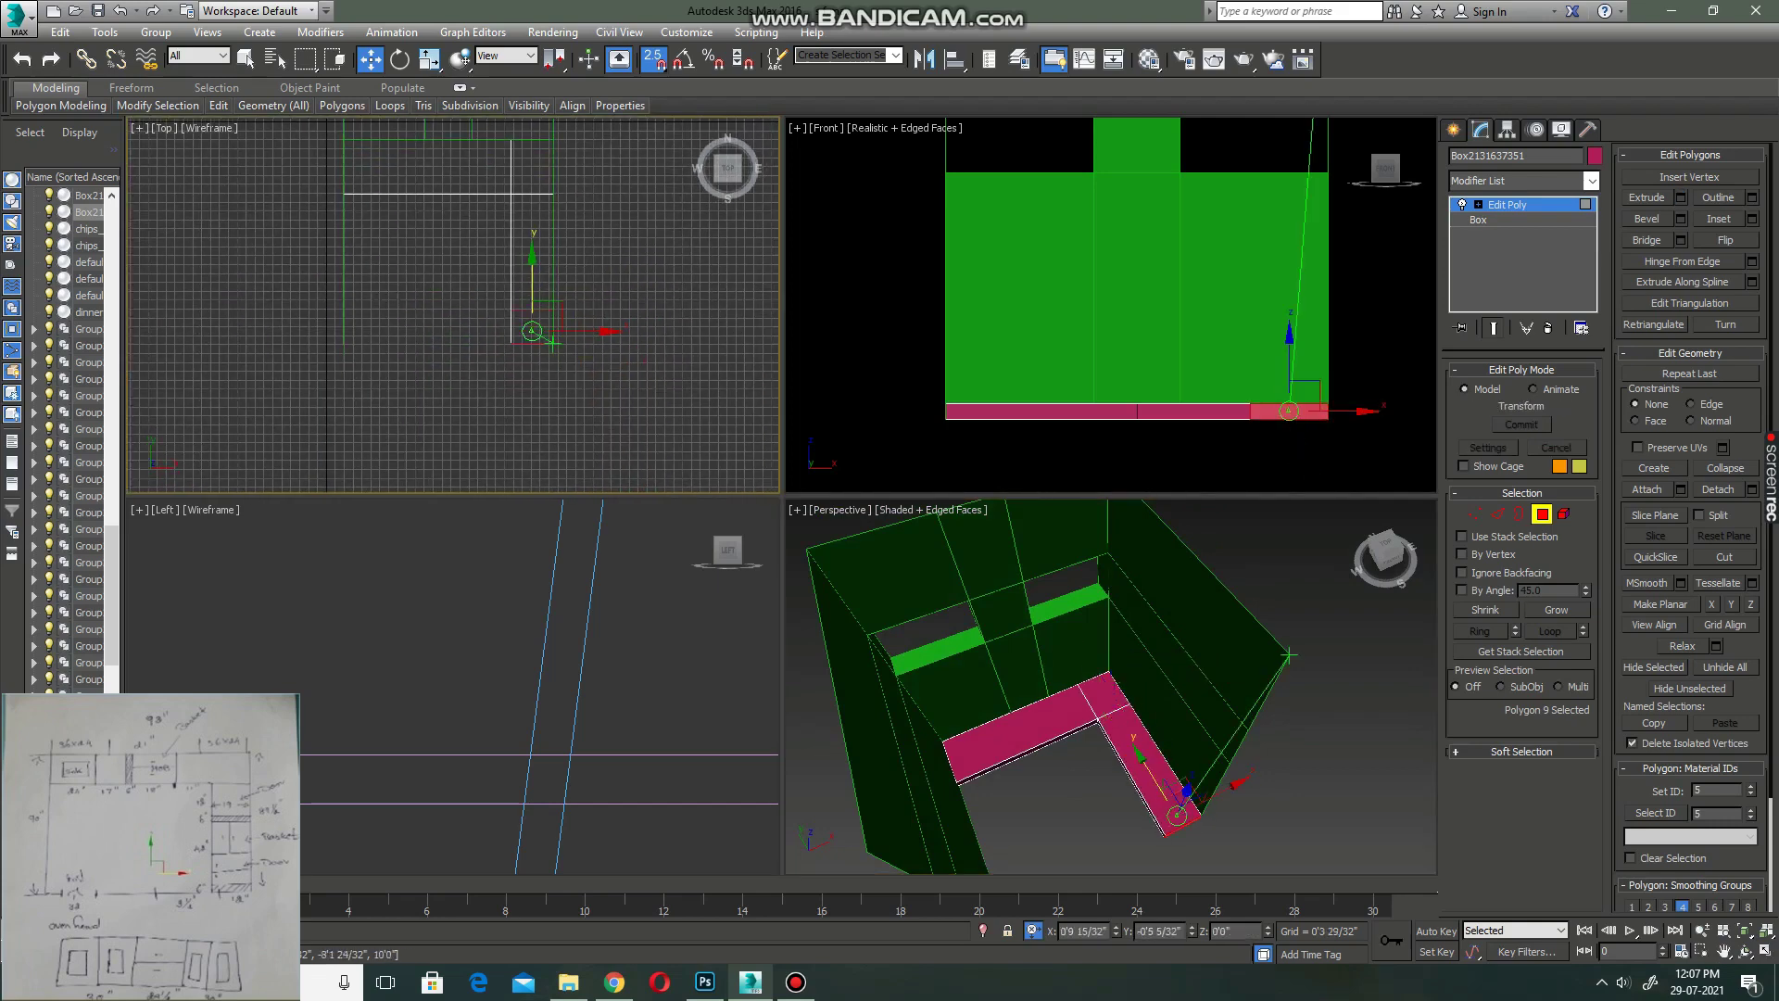
drag(532, 297, 532, 308)
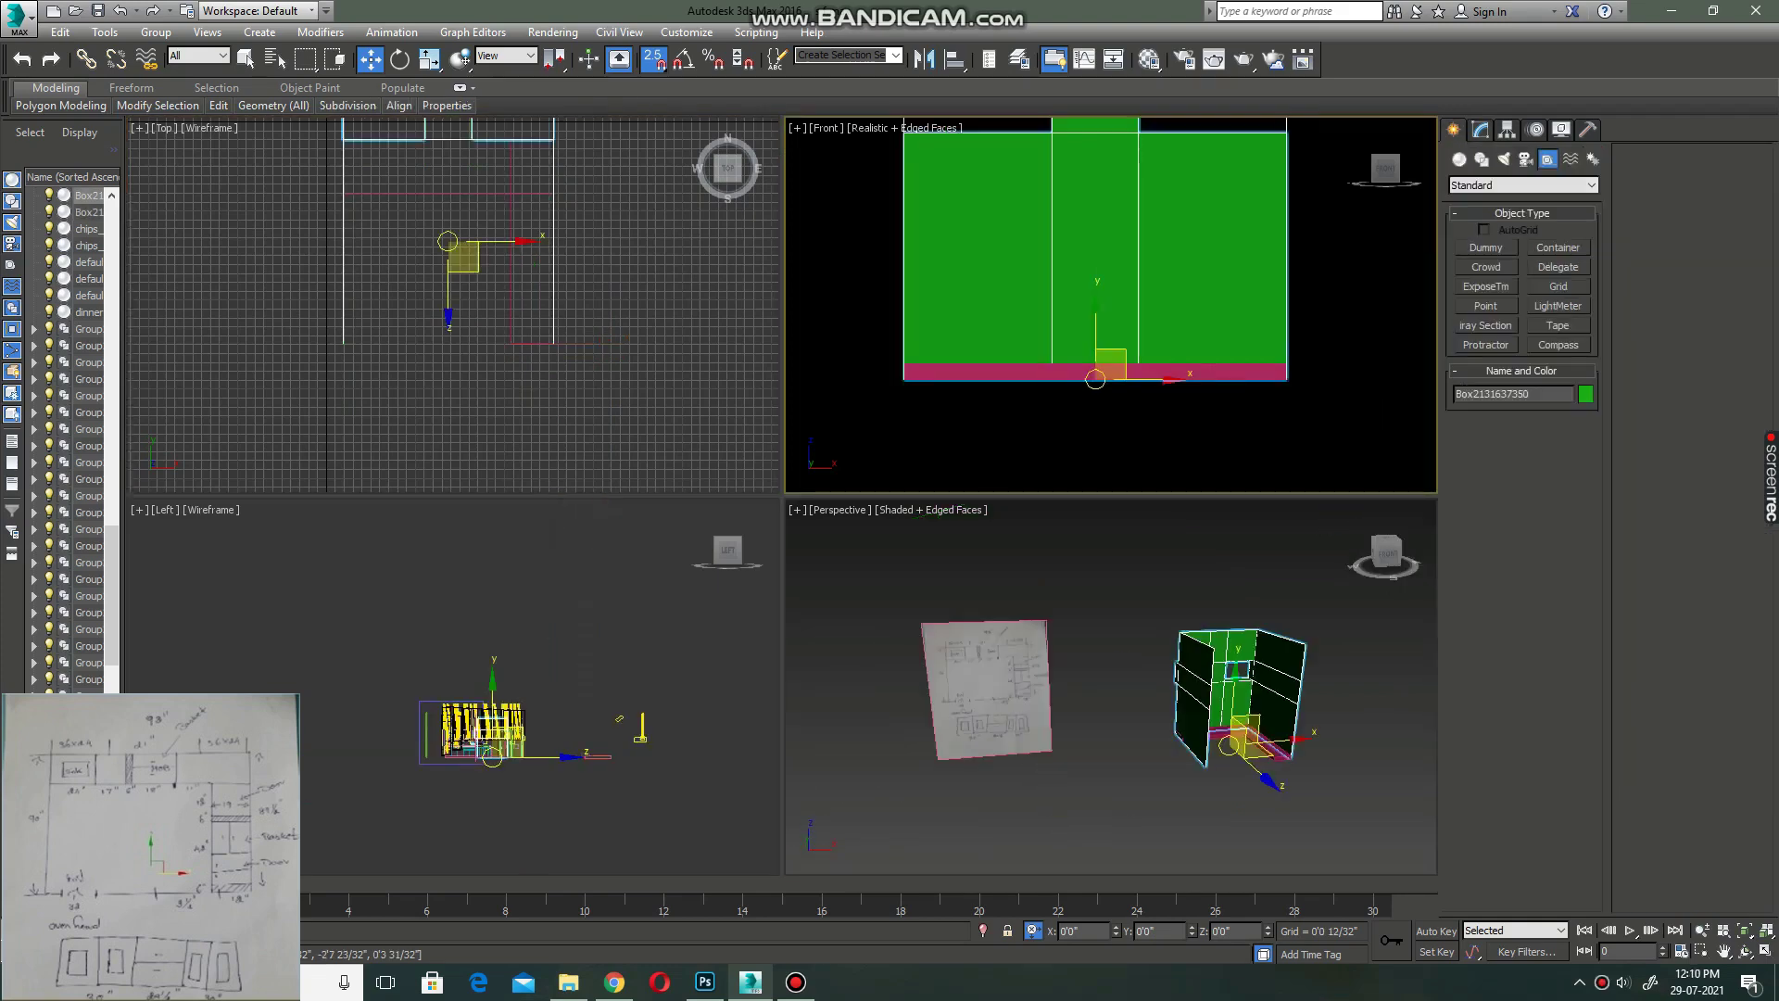
- Connect a ring of vertical wall edges to add a horizontal edge loop around the green wall
click(1480, 130)
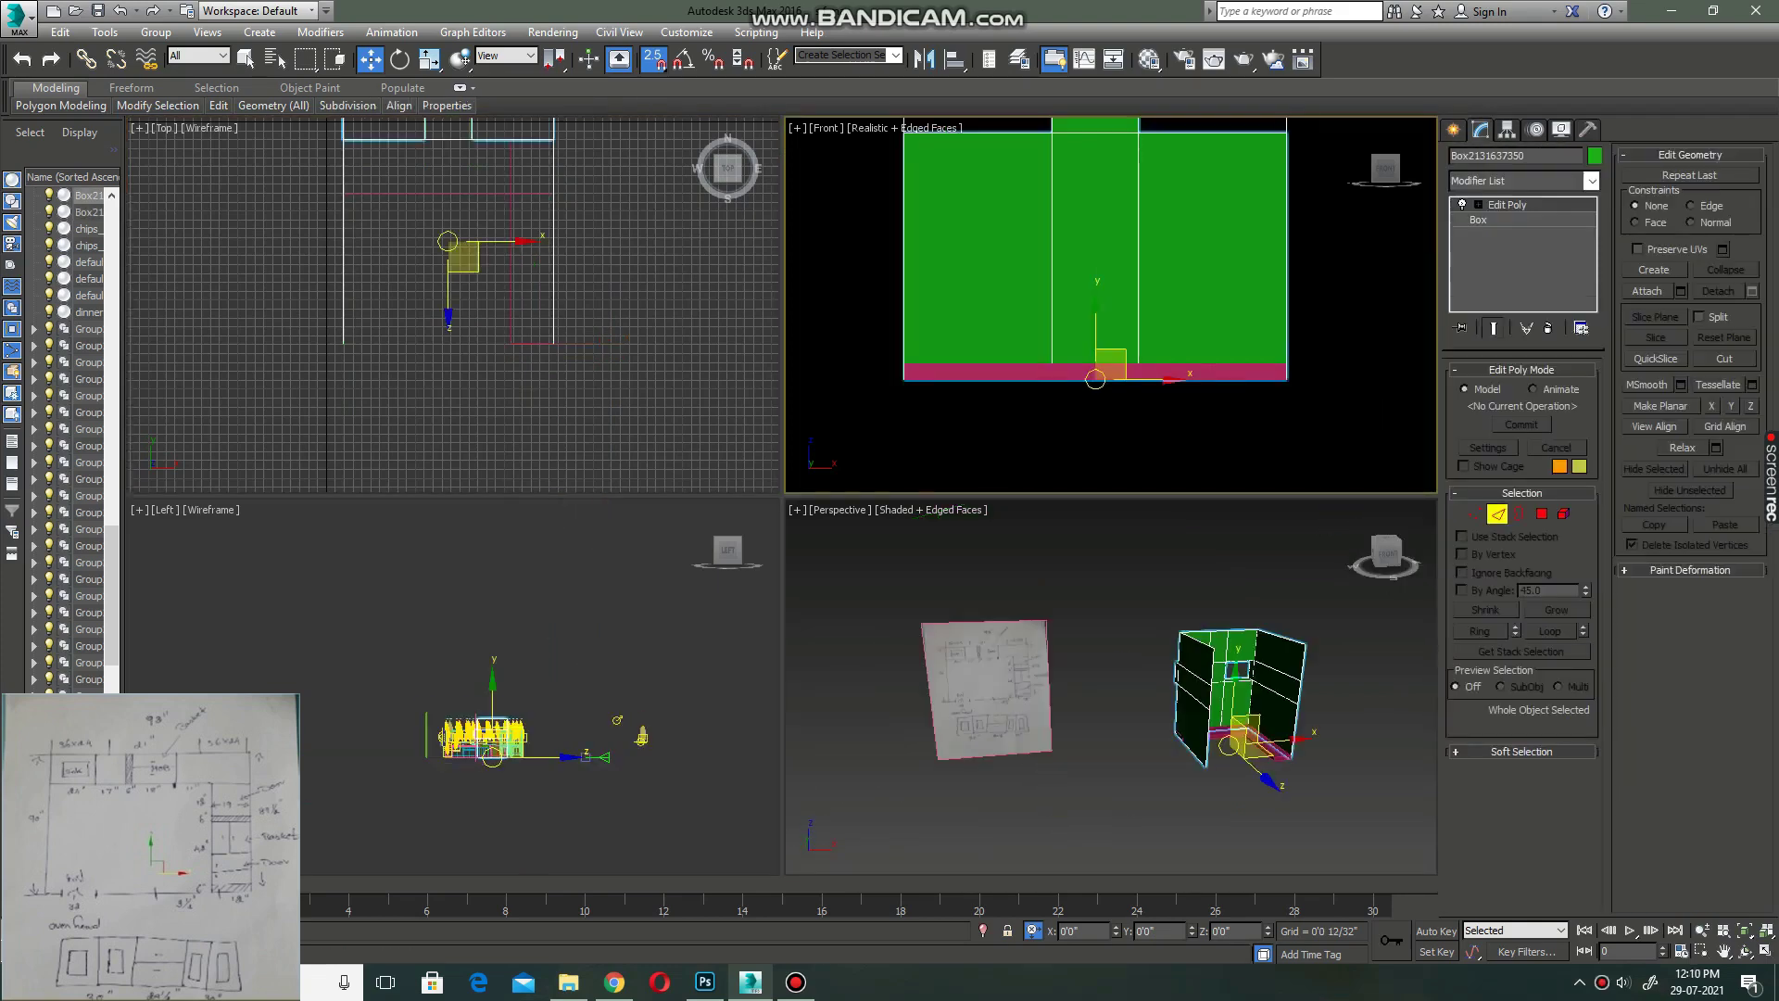
click(1498, 513)
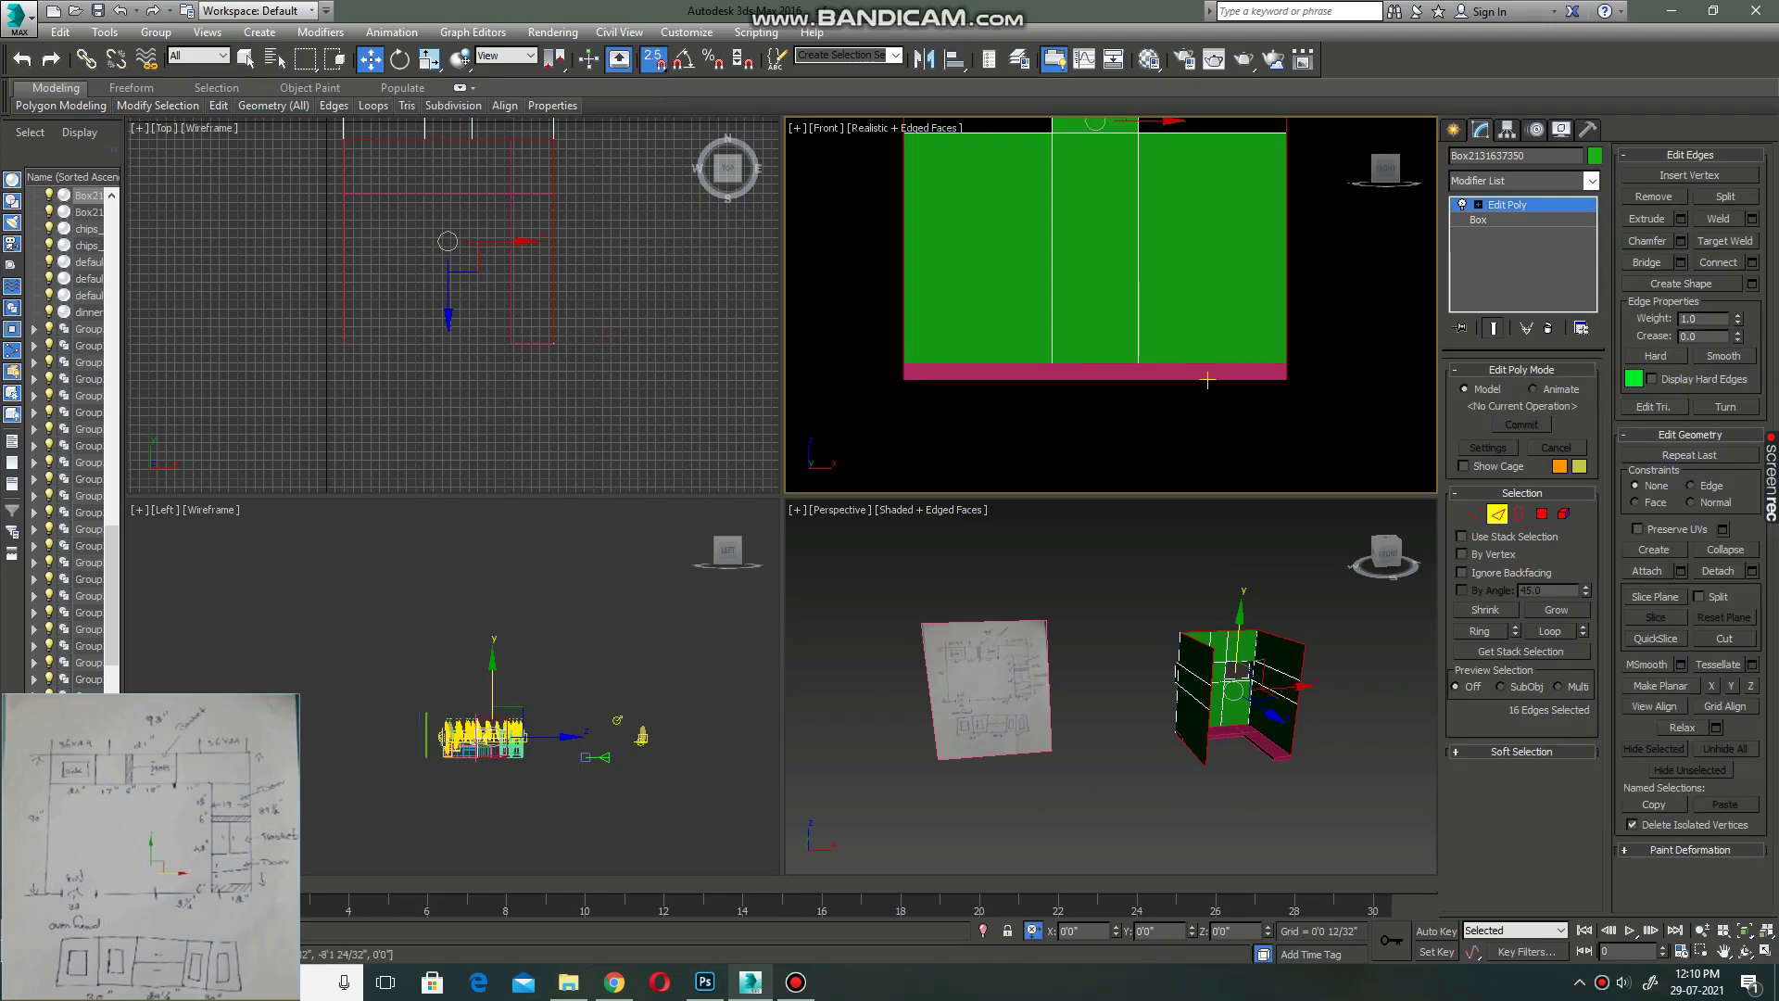
key(ctrl+d)
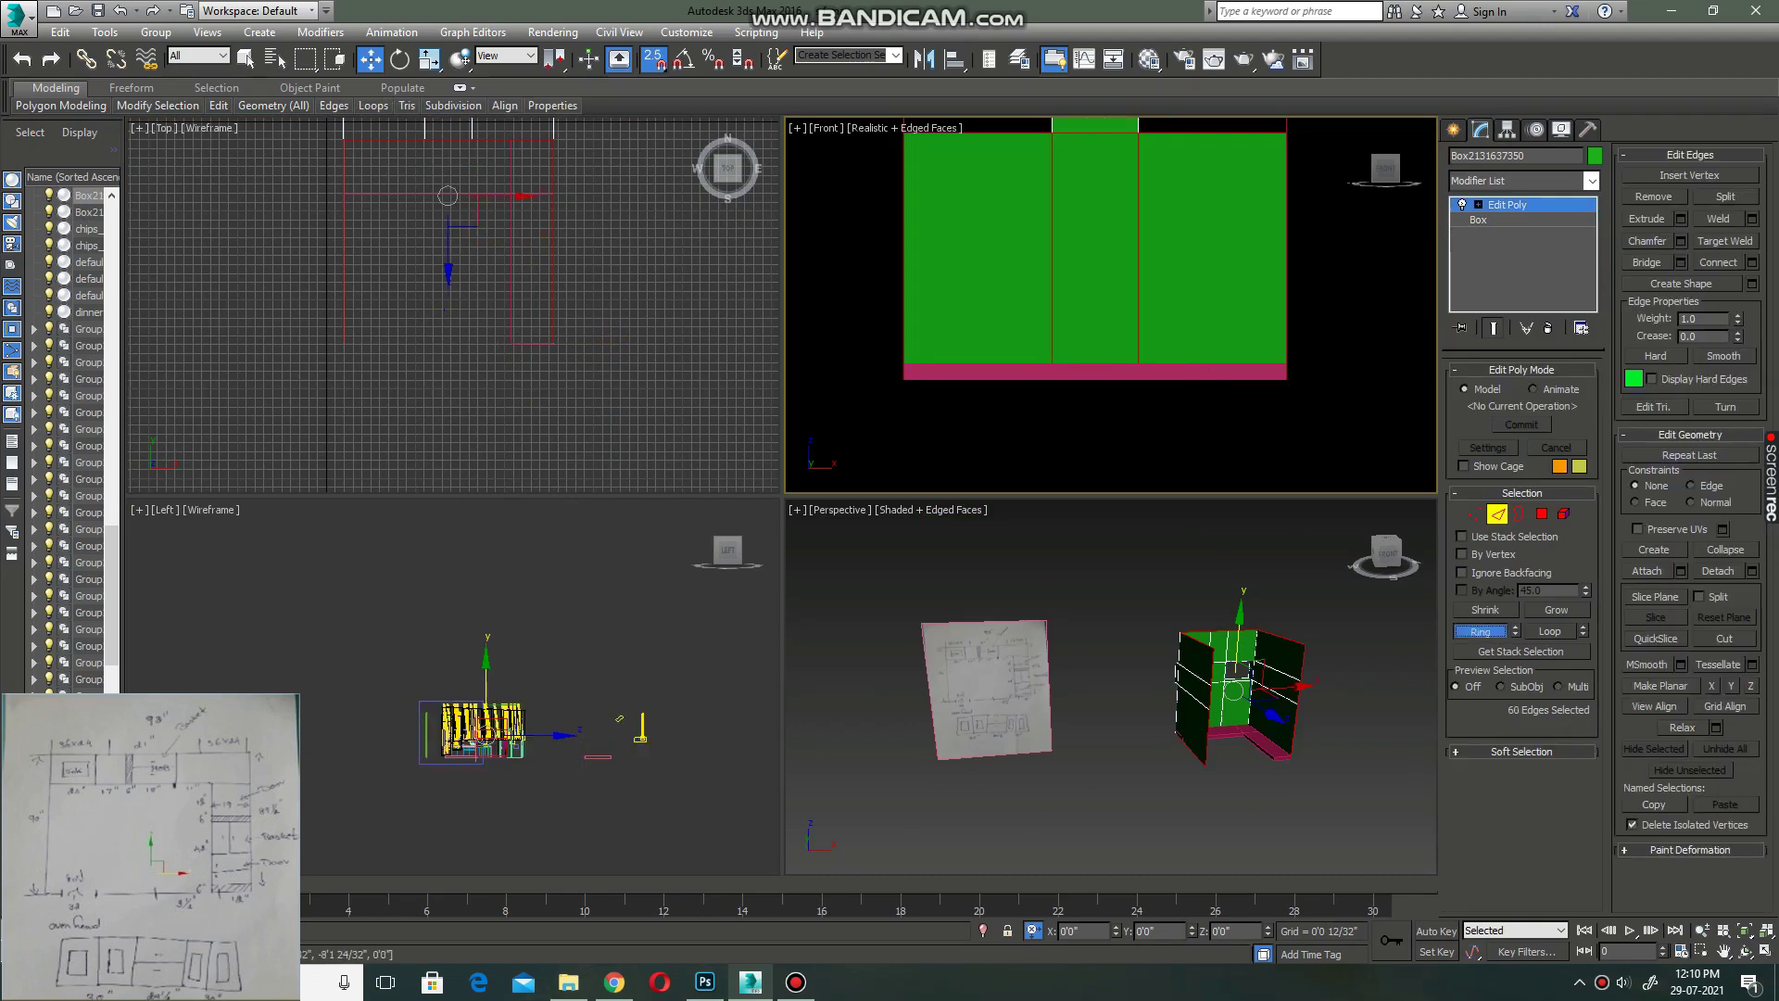
click(1138, 278)
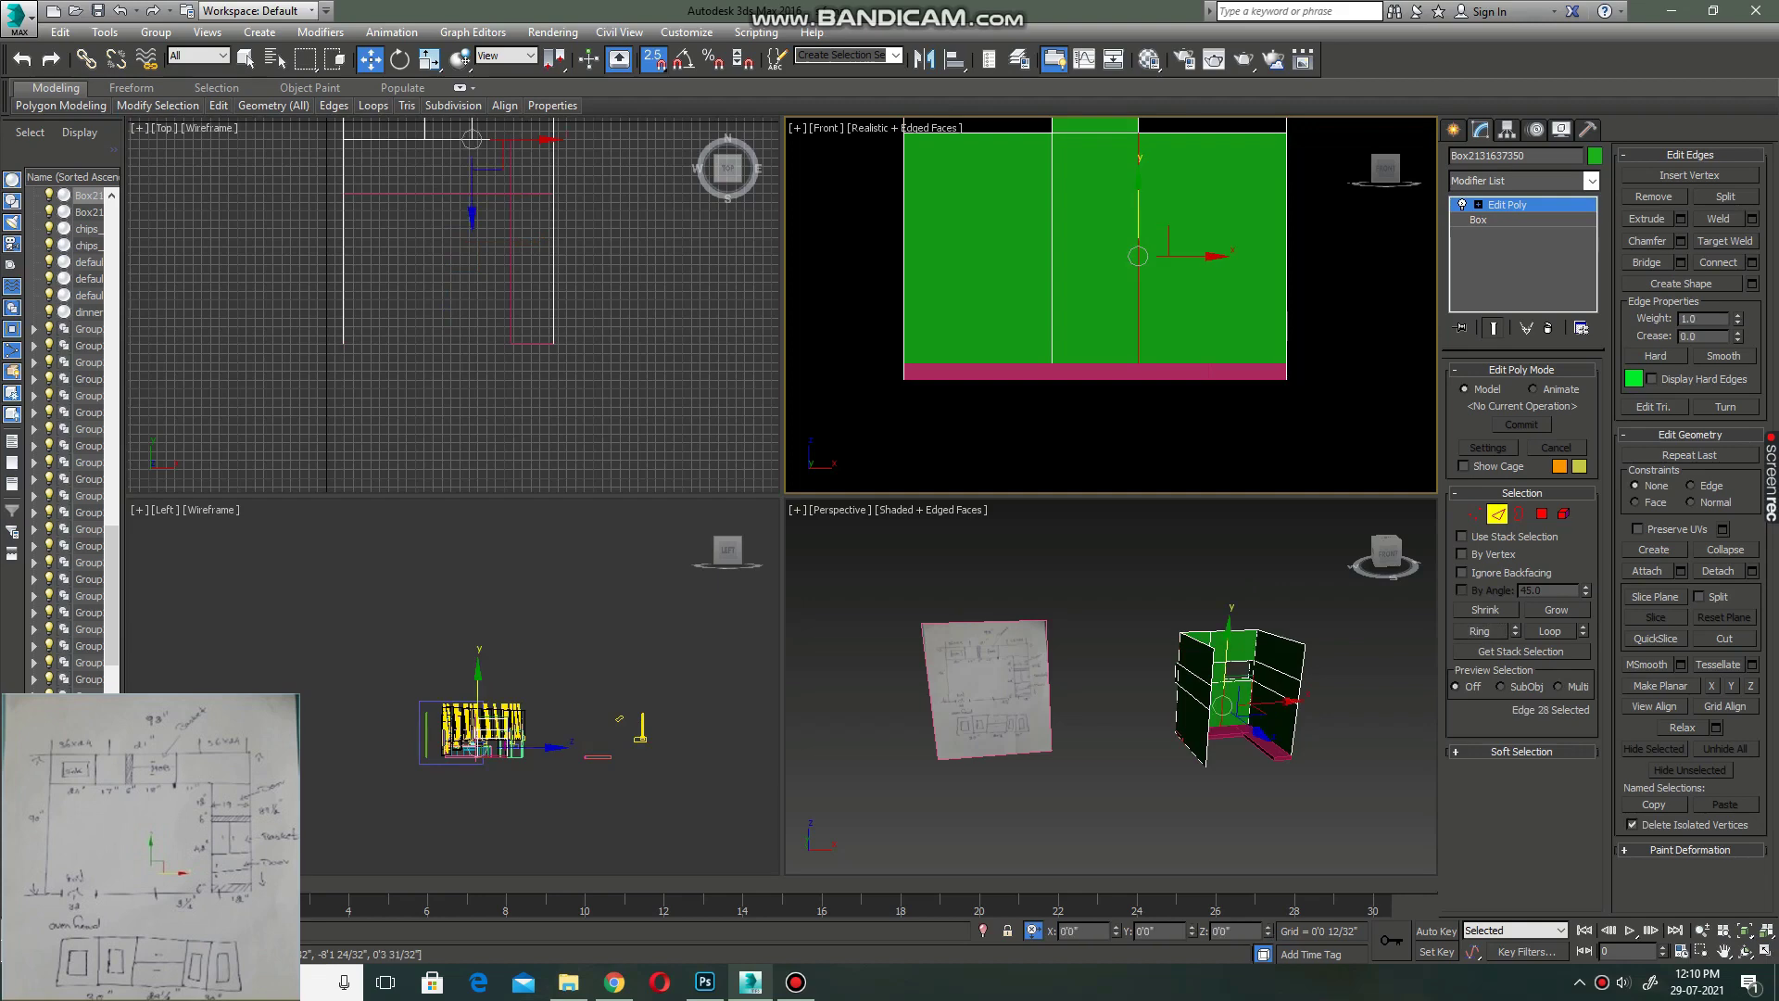
click(1479, 631)
click(1751, 262)
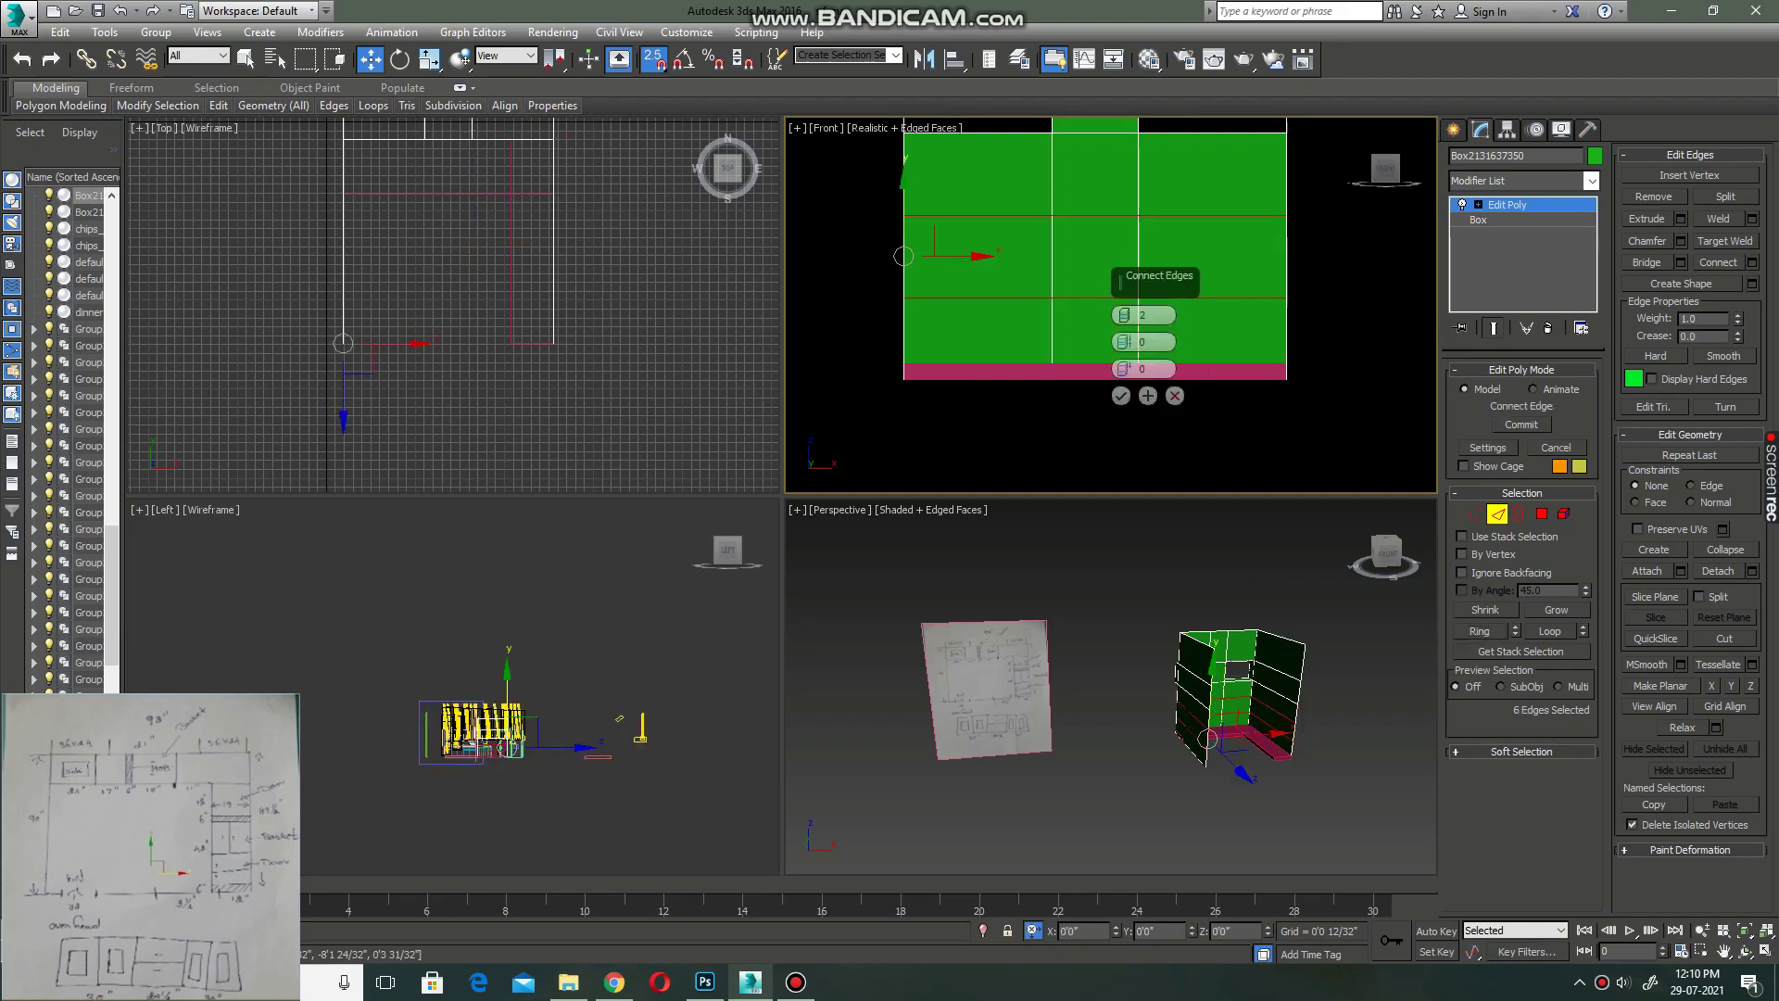
click(1121, 395)
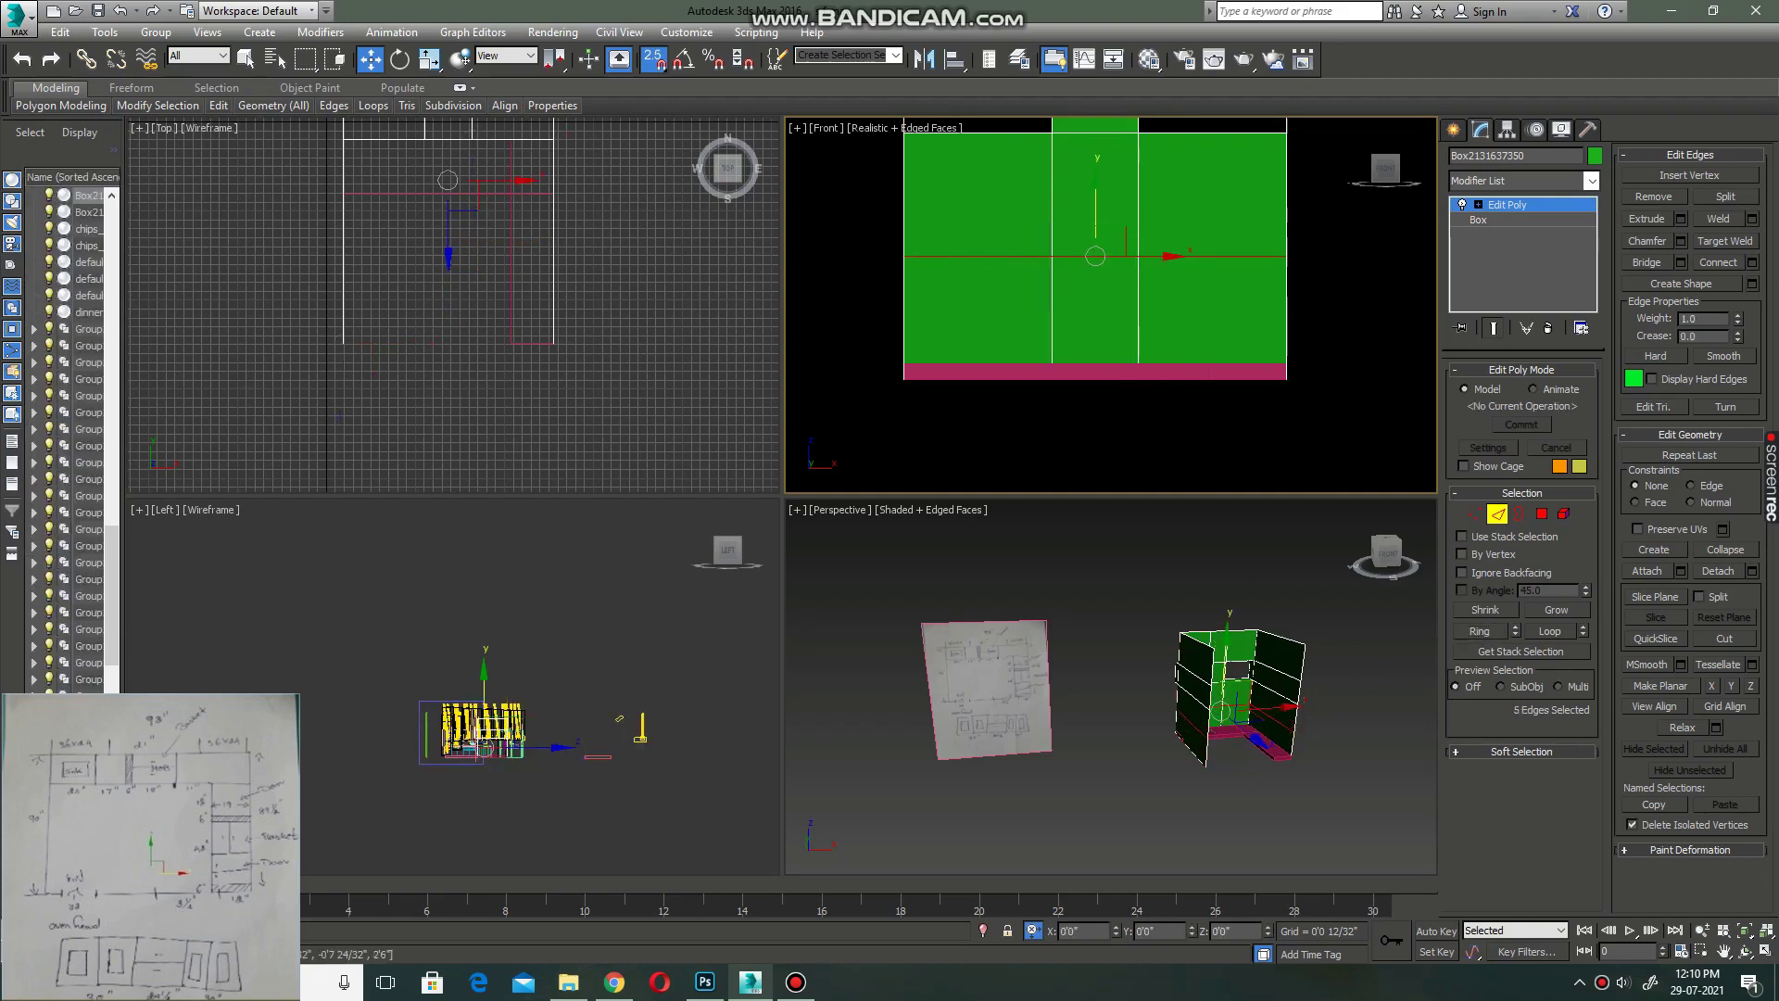
- Raise the new horizontal wall edge loop by 34 inches and deselect it
drag(1095, 254, 1286, 379)
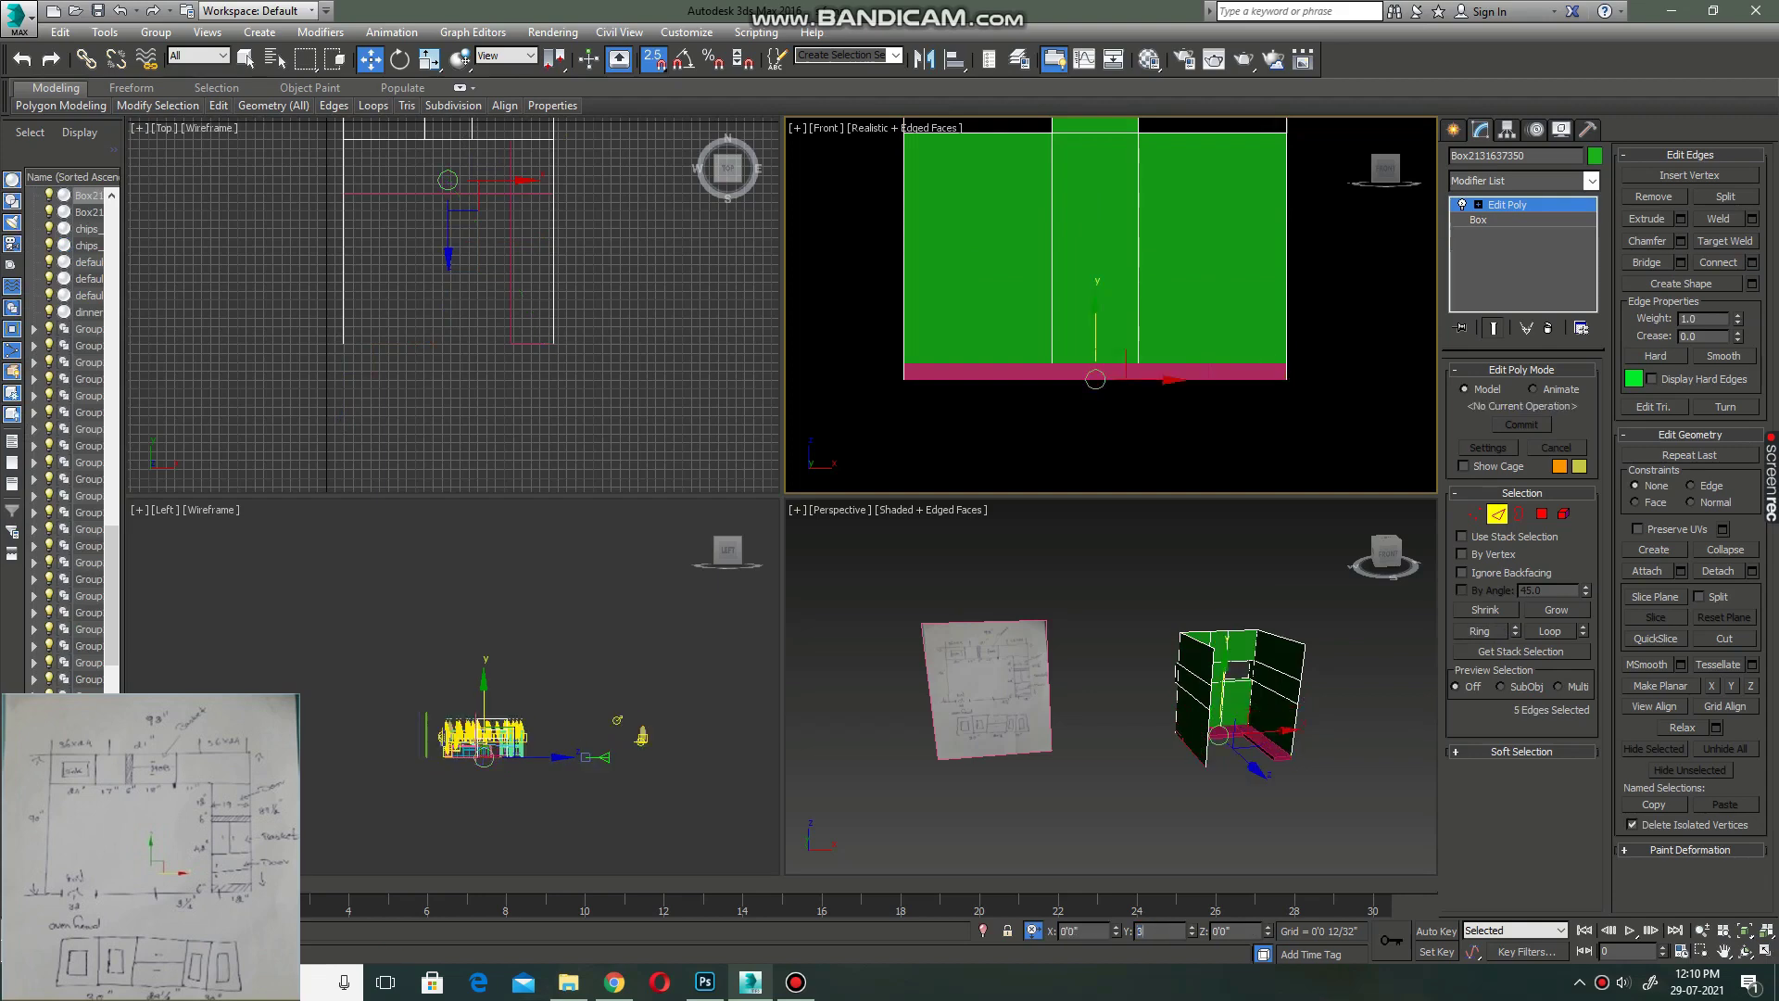
text(4)
key(Return)
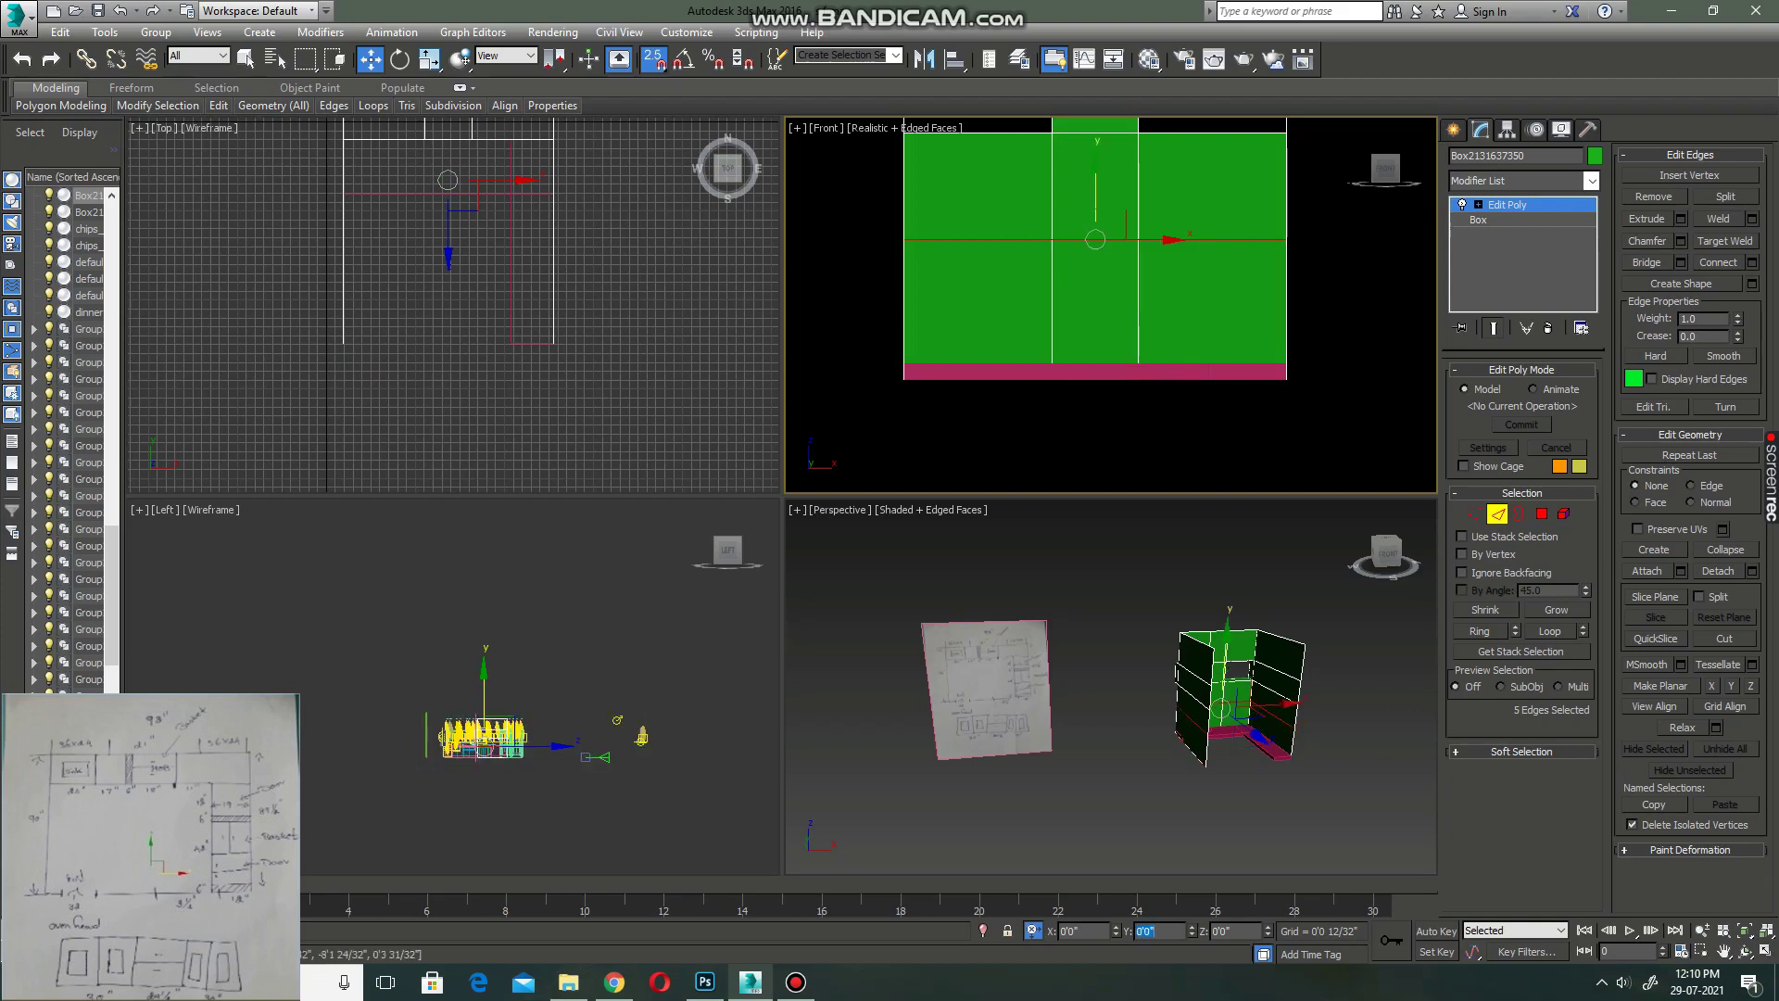
click(1137, 240)
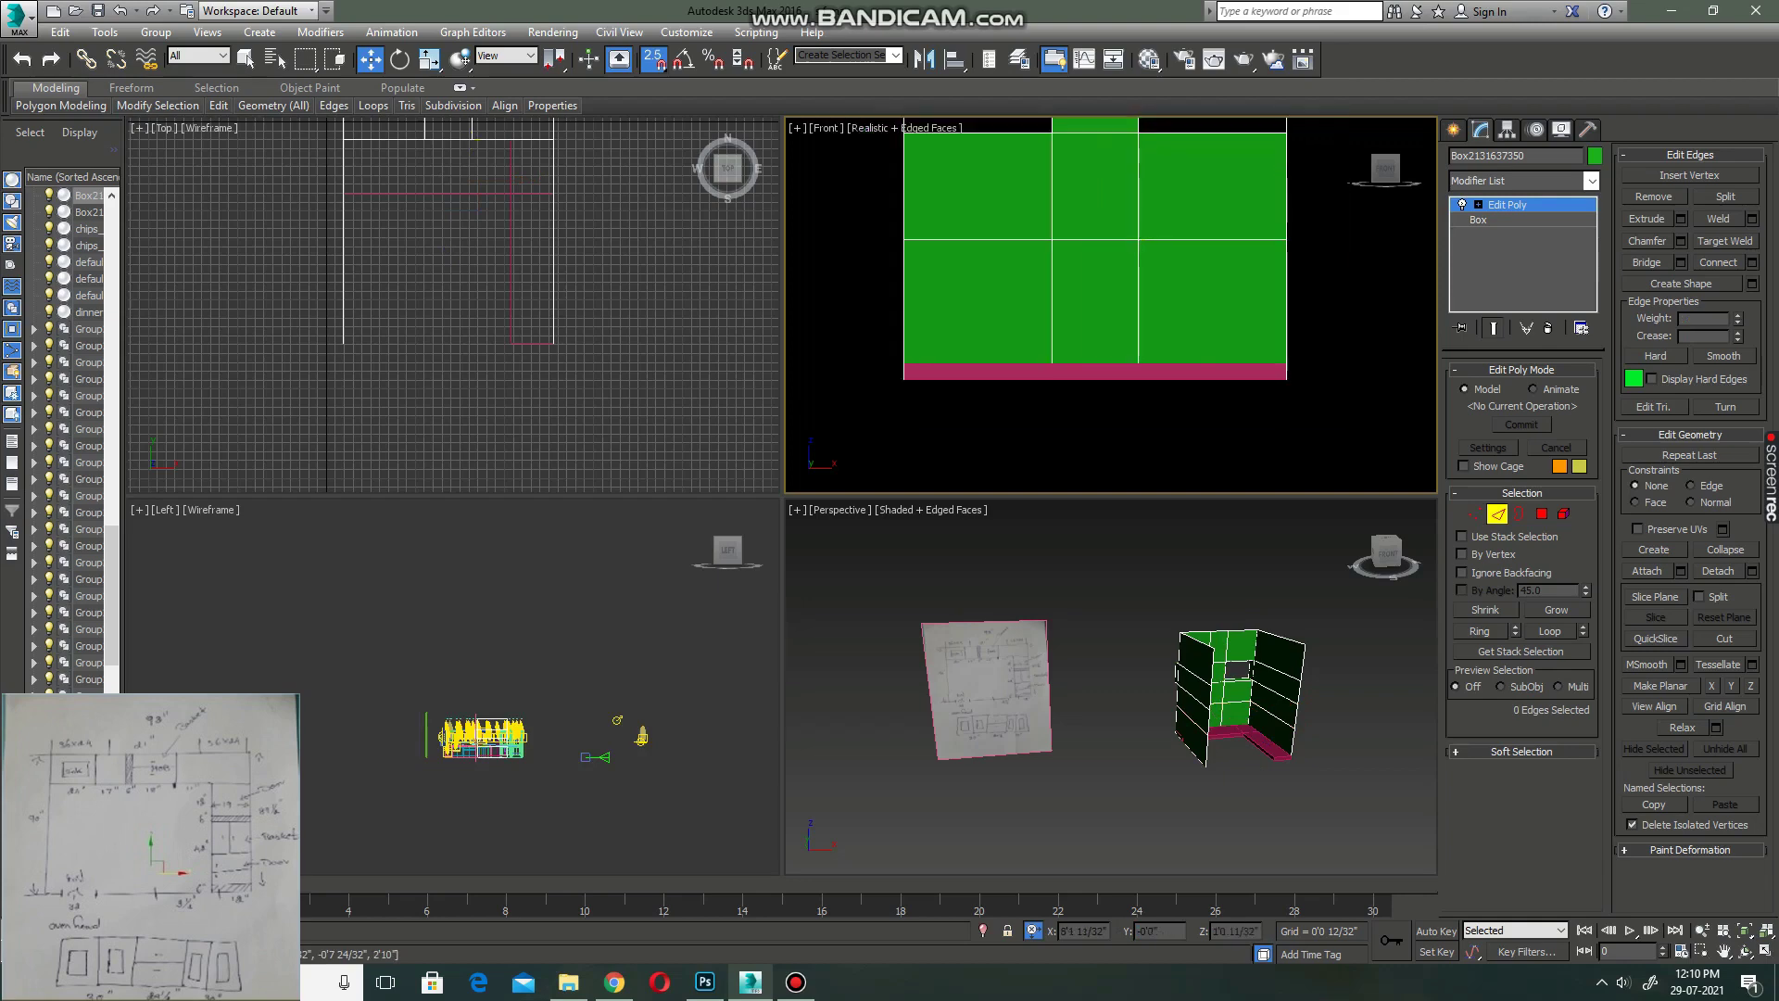
- Shift-drag a copy of the pink base counter upward to mid-height along the wall
key(2)
click(1207, 375)
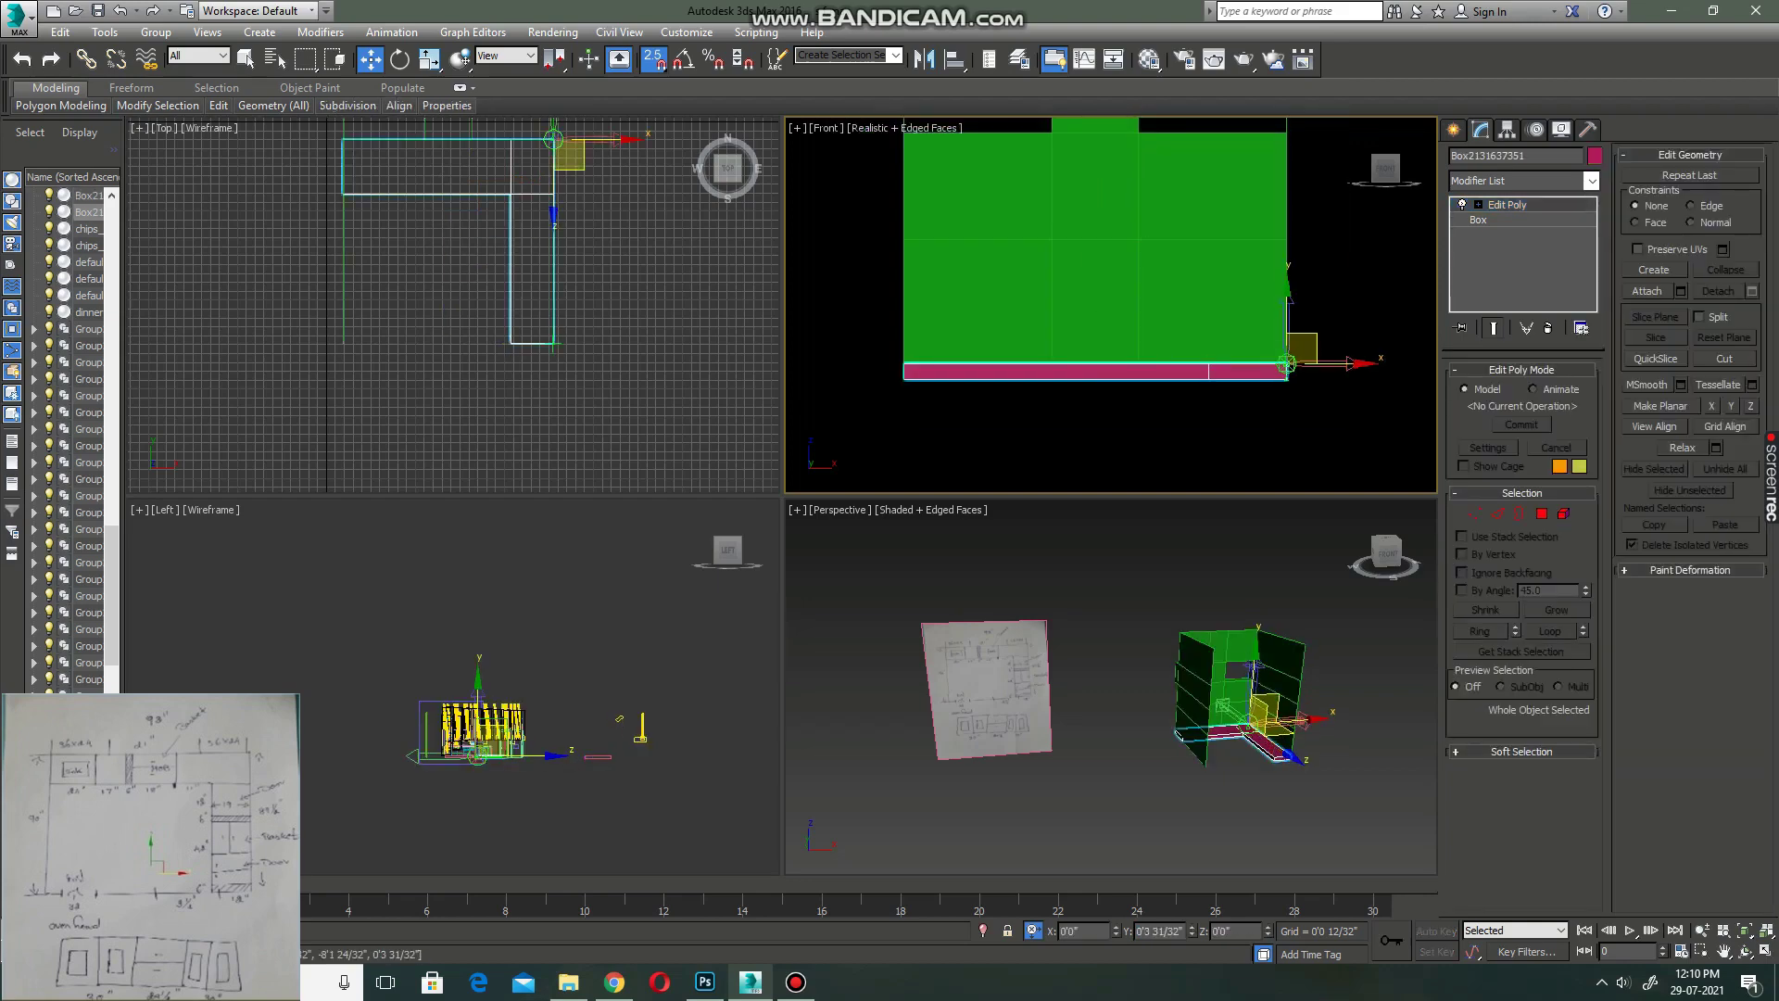
shift+drag(1286, 378, 1286, 240)
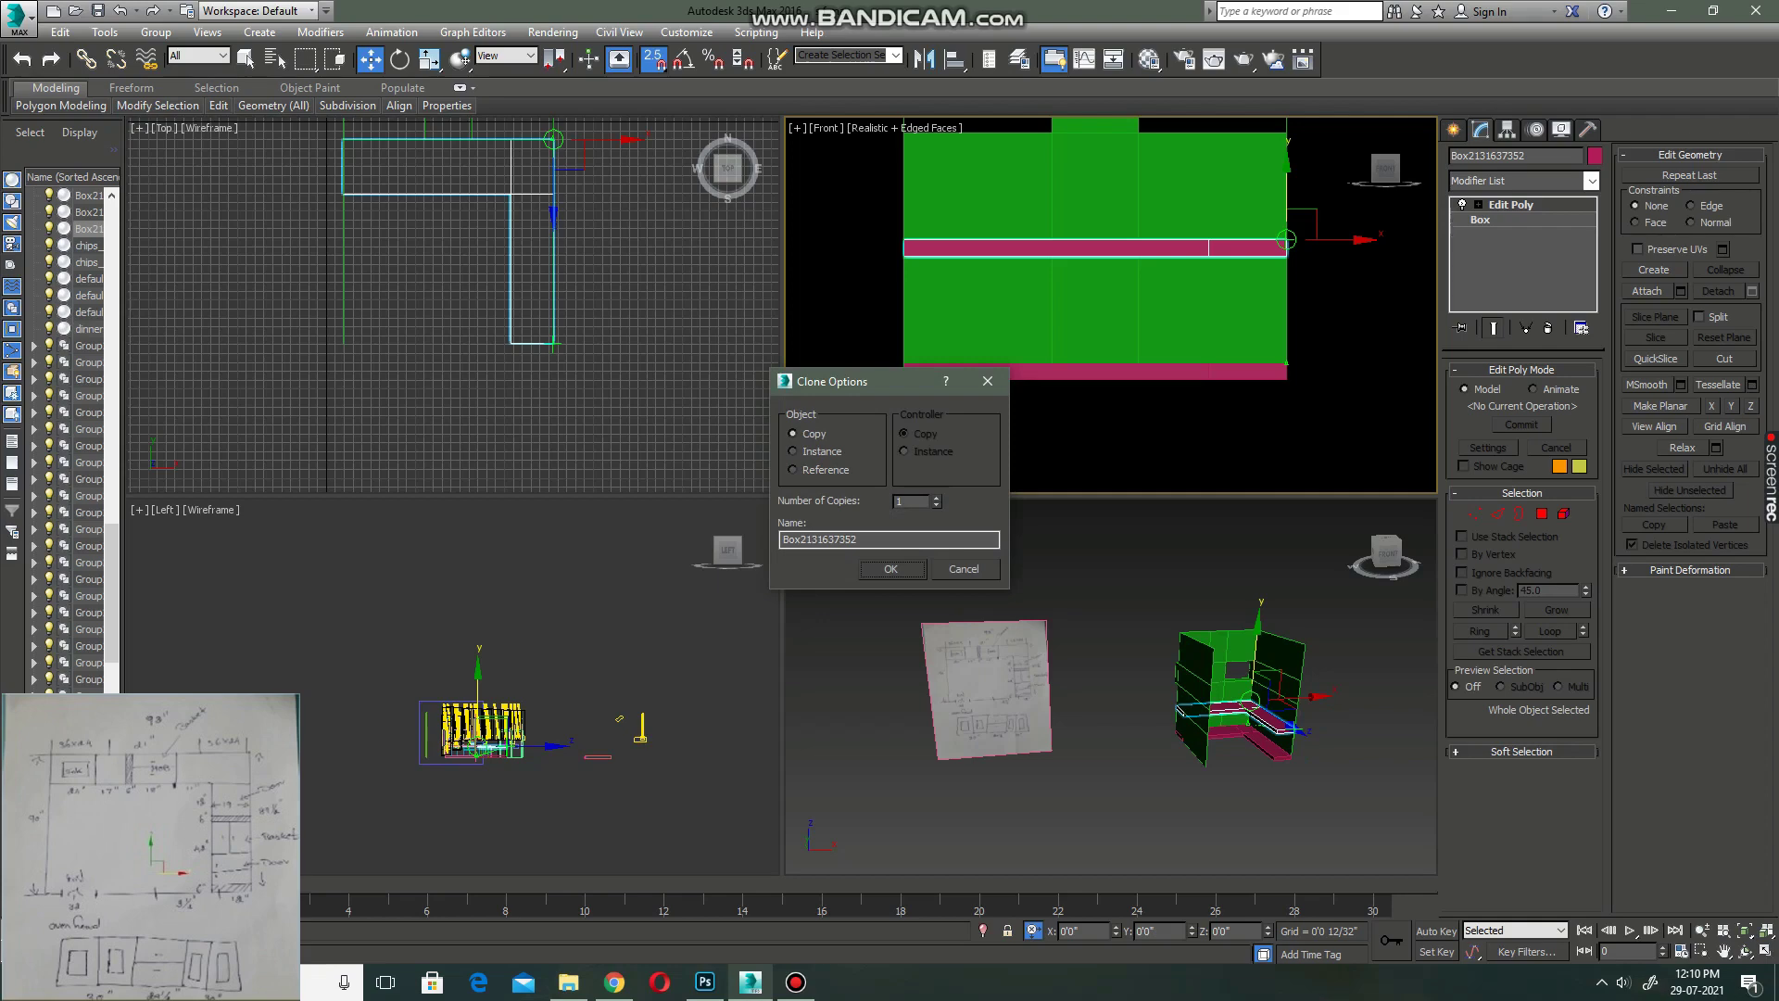
key(Return)
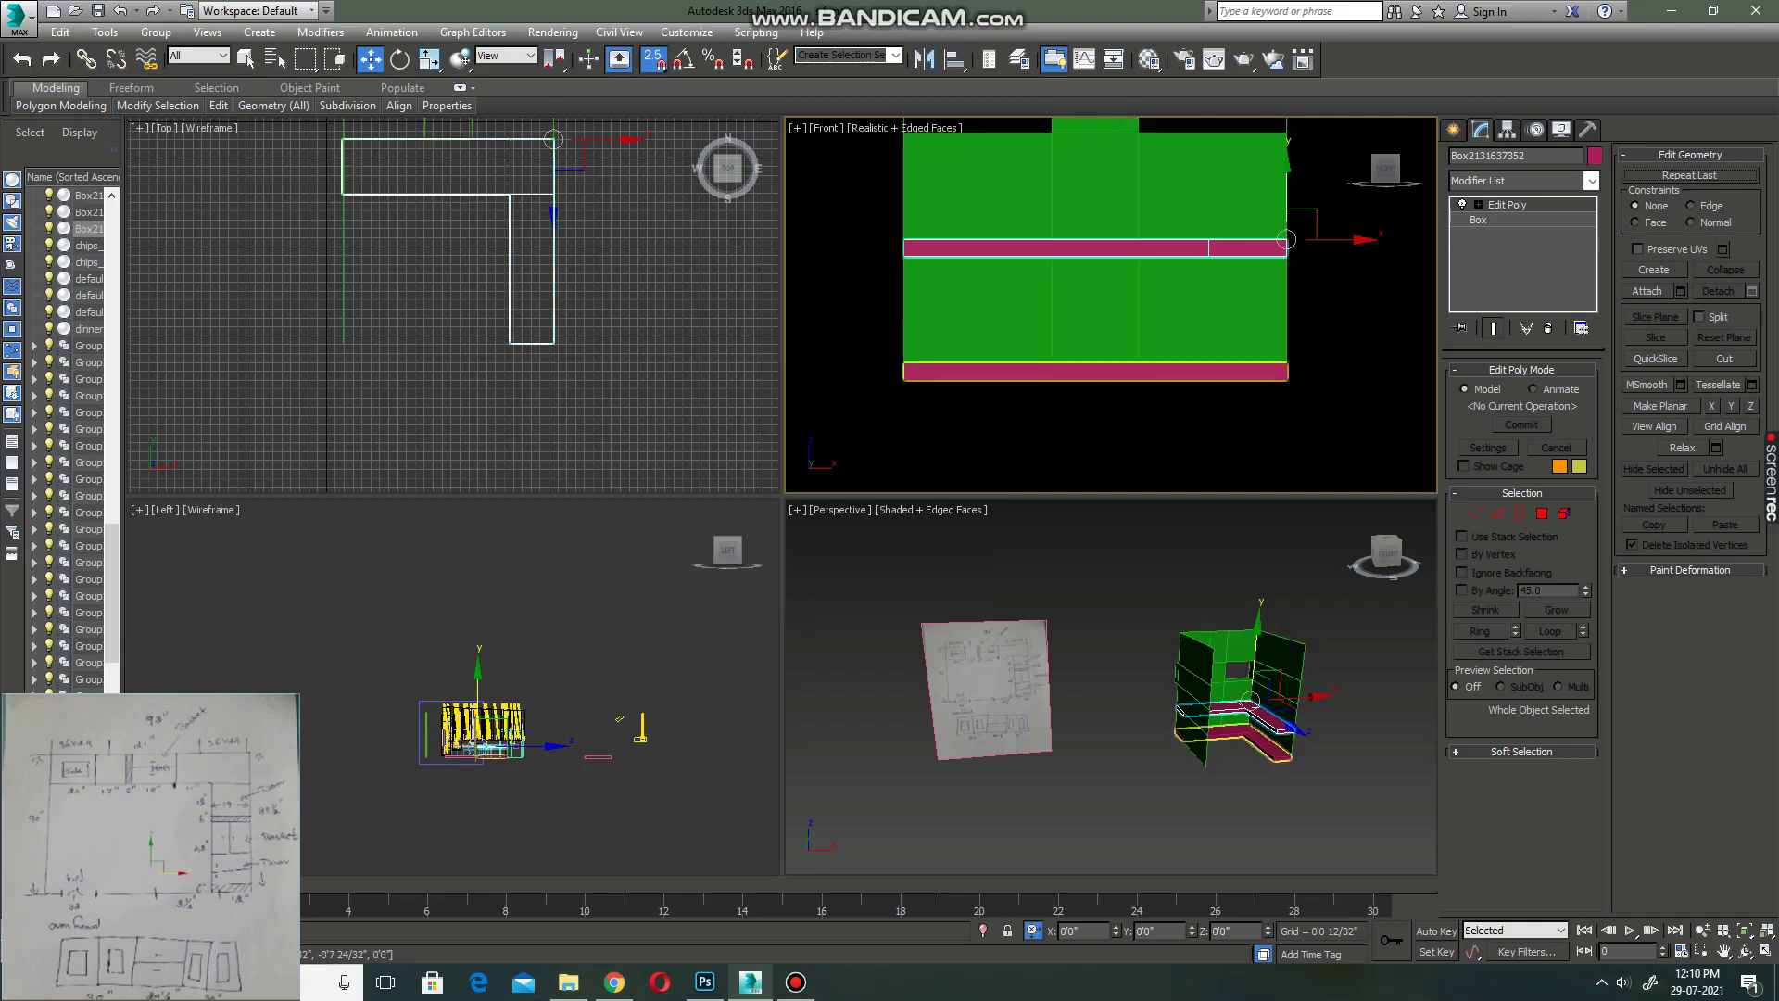
key(alt+w)
- Zoom and orbit the Perspective view to look down on the walls and both pink shelves
scroll(1066, 519, up, 10)
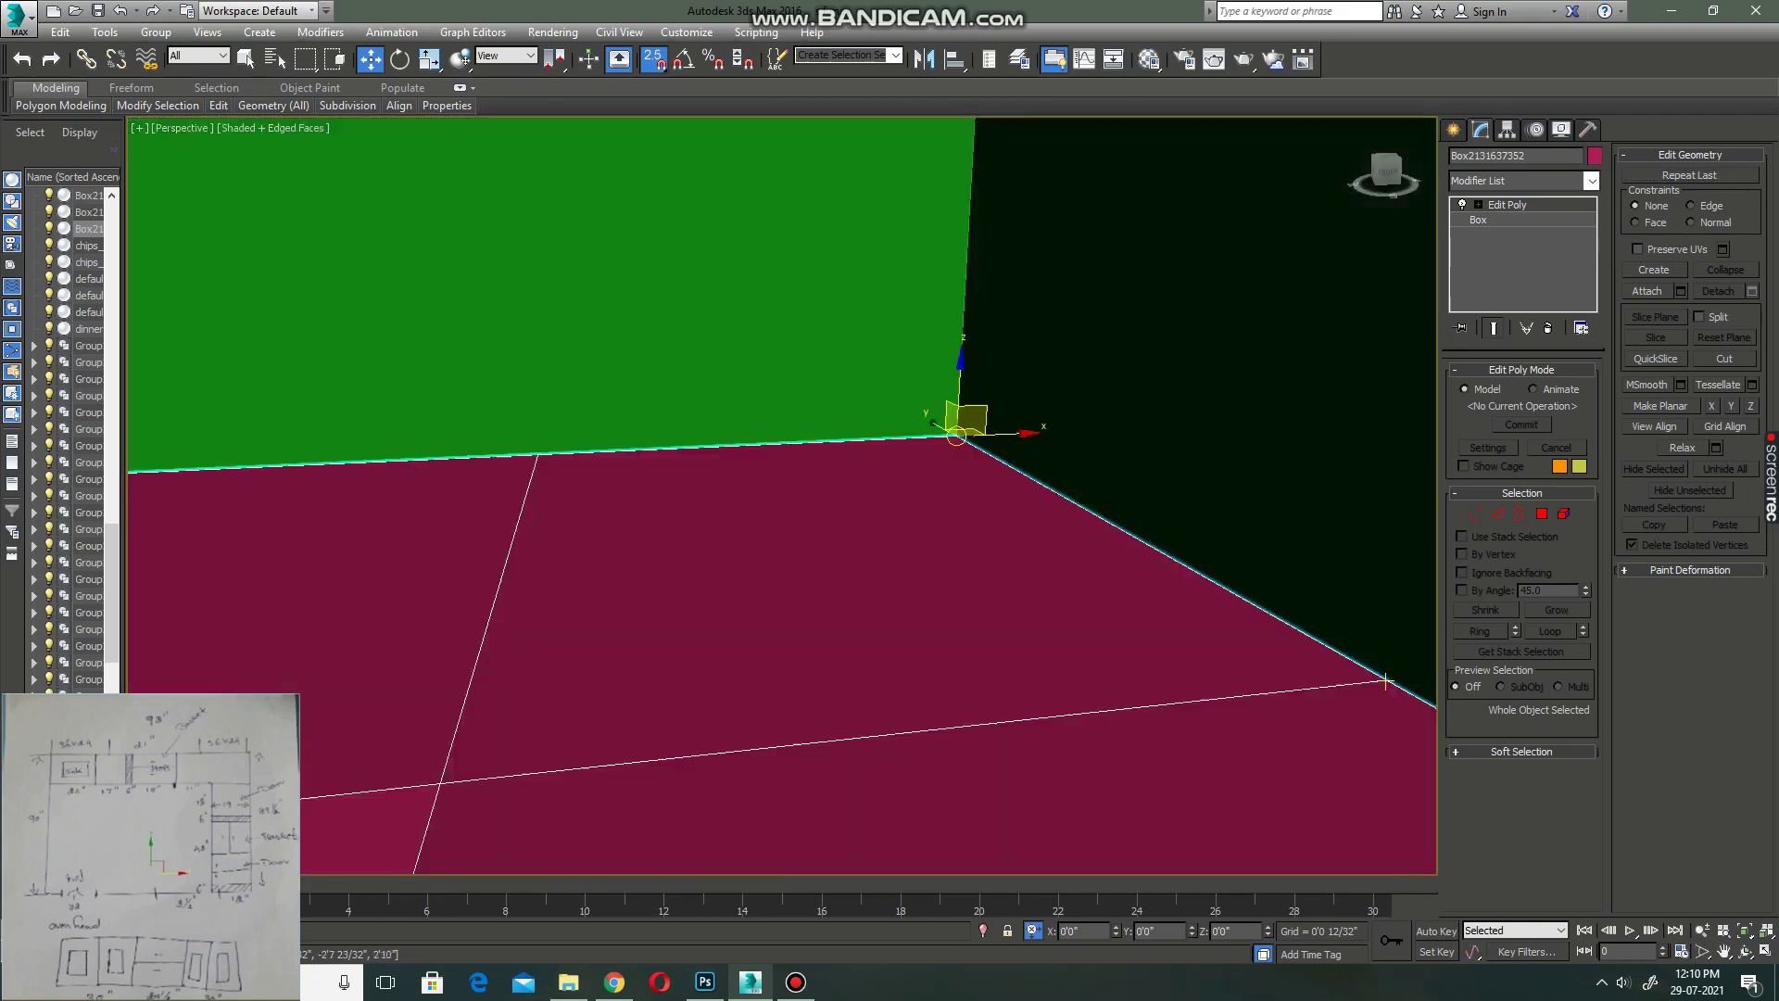
scroll(1065, 519, down, 12)
scroll(1066, 519, up, 8)
scroll(1066, 519, up, 2)
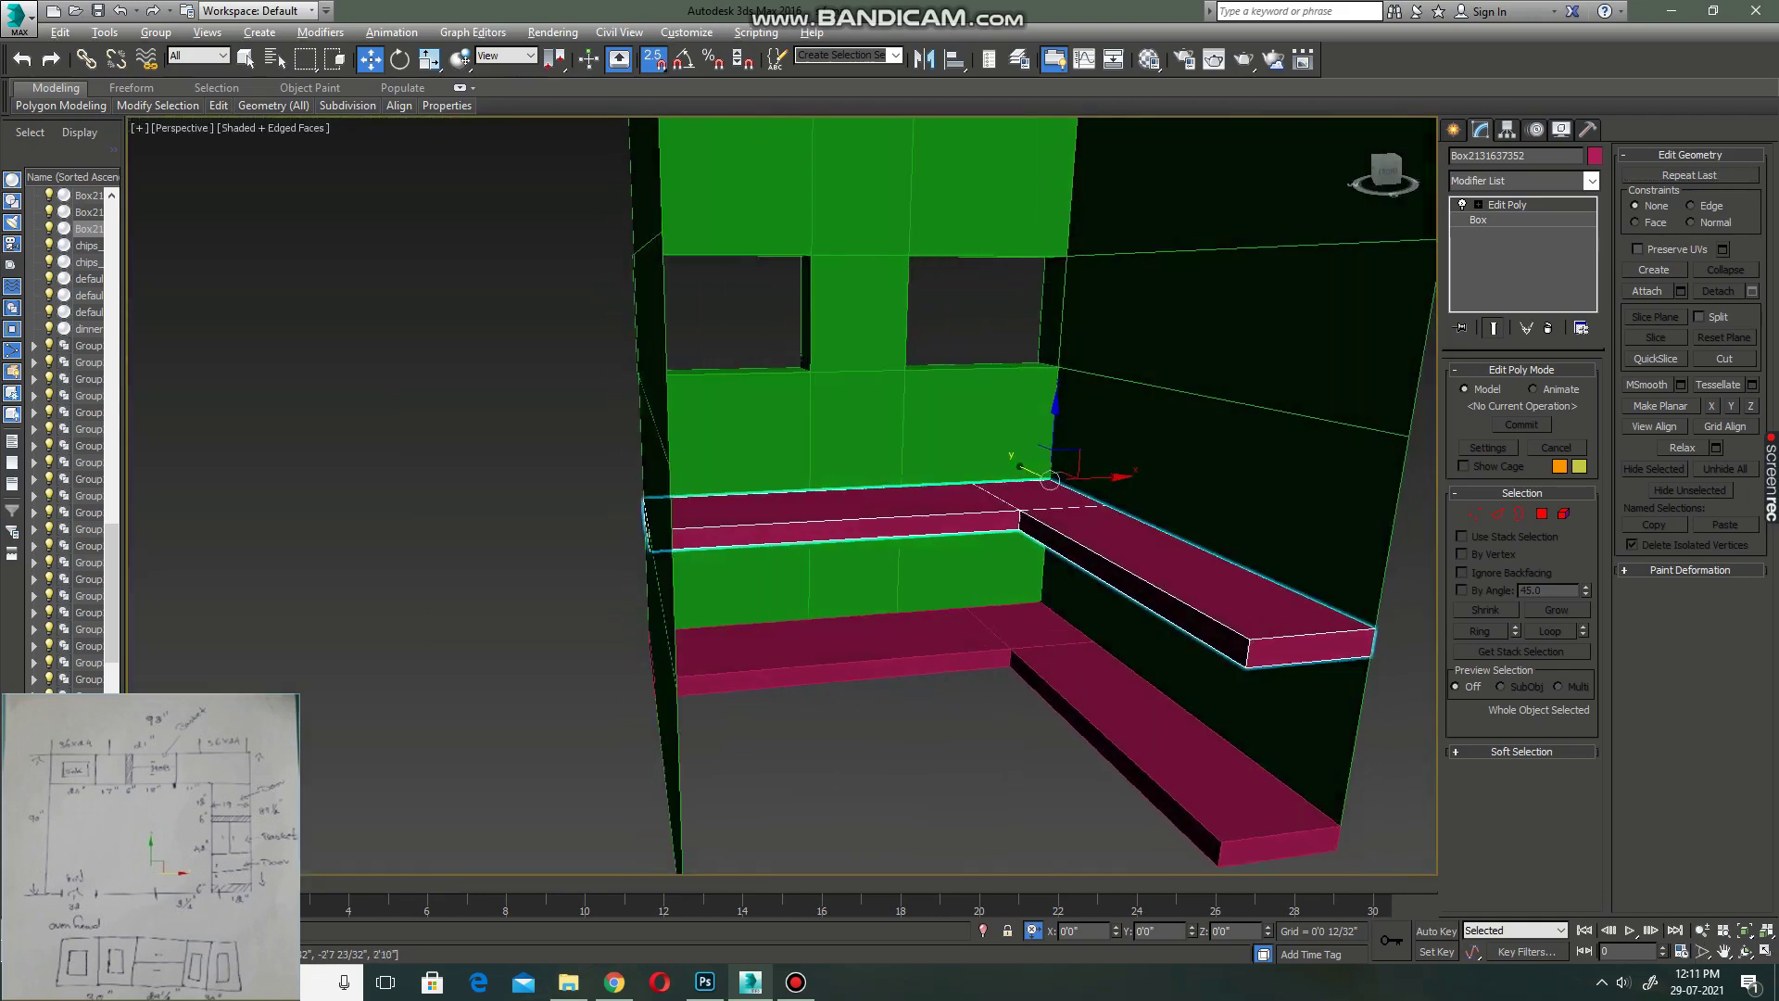
mouse_move(1066, 556)
alt+middle_down()
mouse_move(1019, 555)
mouse_move(1038, 555)
mouse_move(1046, 445)
mouse_move(1047, 500)
alt+middle_up()
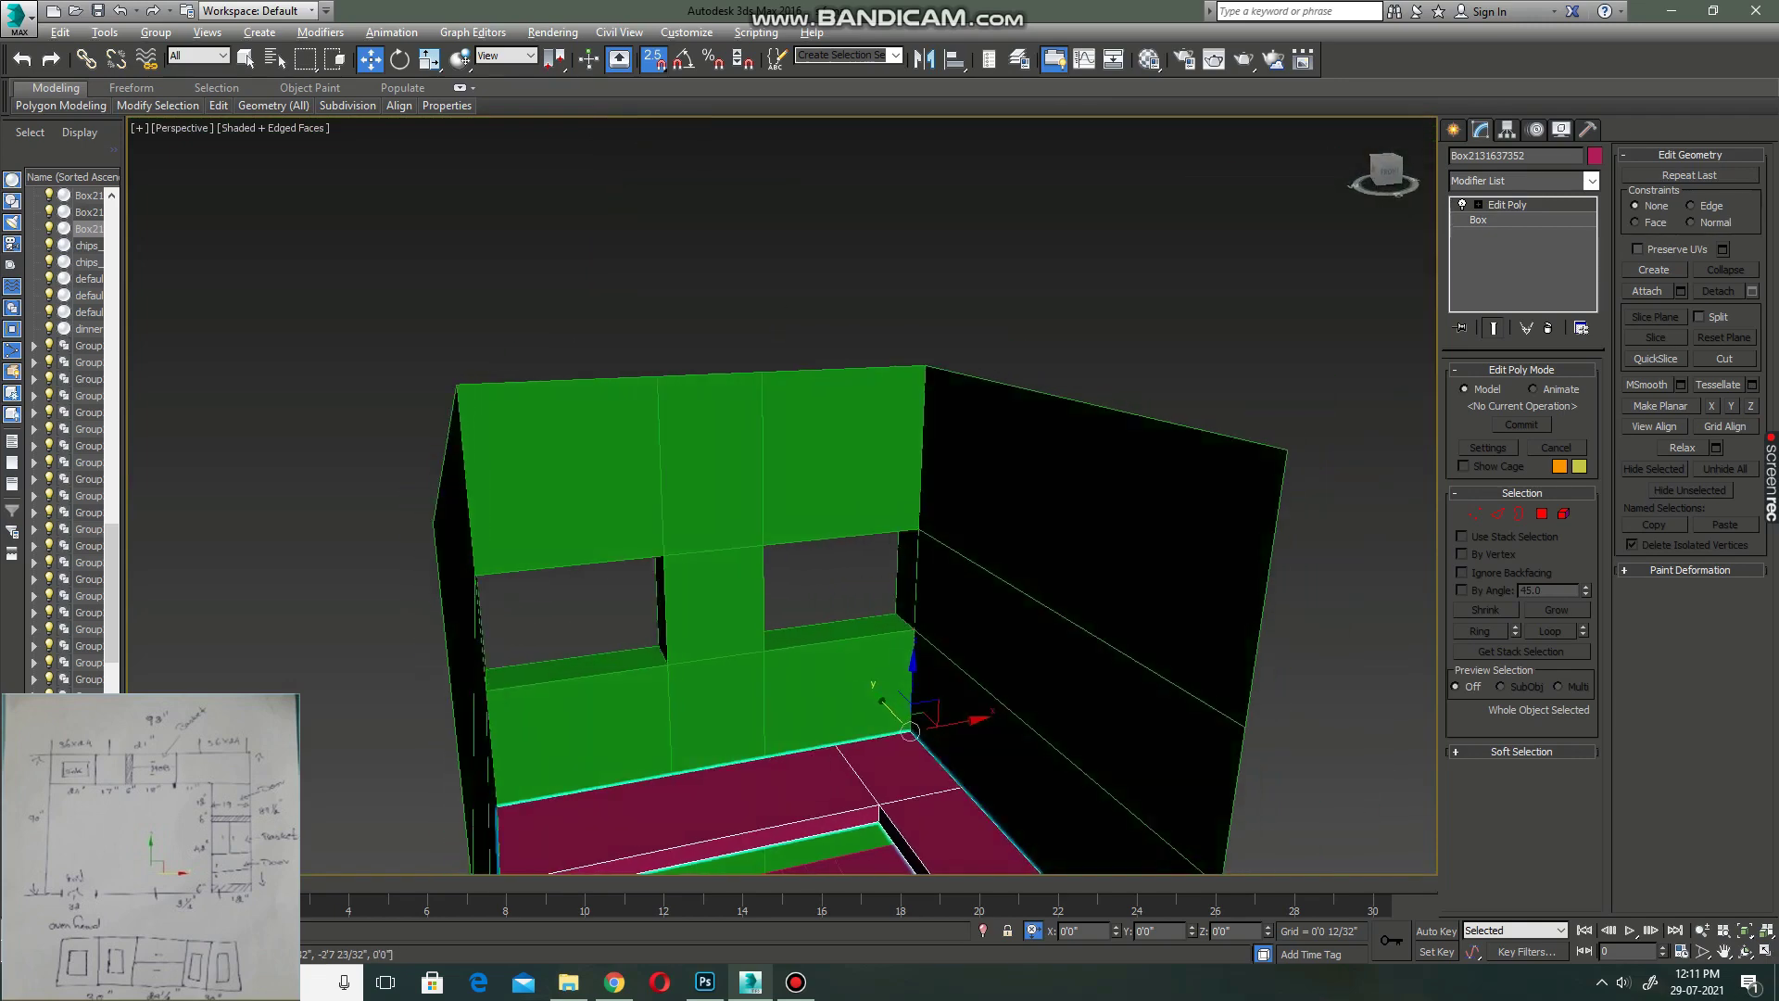
scroll(834, 519, up, 4)
scroll(834, 518, up, 2)
scroll(834, 519, down, 5)
mouse_move(834, 519)
alt+middle_down()
mouse_move(926, 519)
mouse_move(927, 407)
mouse_move(1000, 408)
mouse_move(926, 464)
alt+middle_up()
scroll(926, 519, up, 1)
scroll(926, 519, up, 4)
alt+middle_drag(1027, 489, 920, 635)
- Connect the left upper shelf's selected edges with 2 segments, creating two dividing lines
key(2)
click(739, 622)
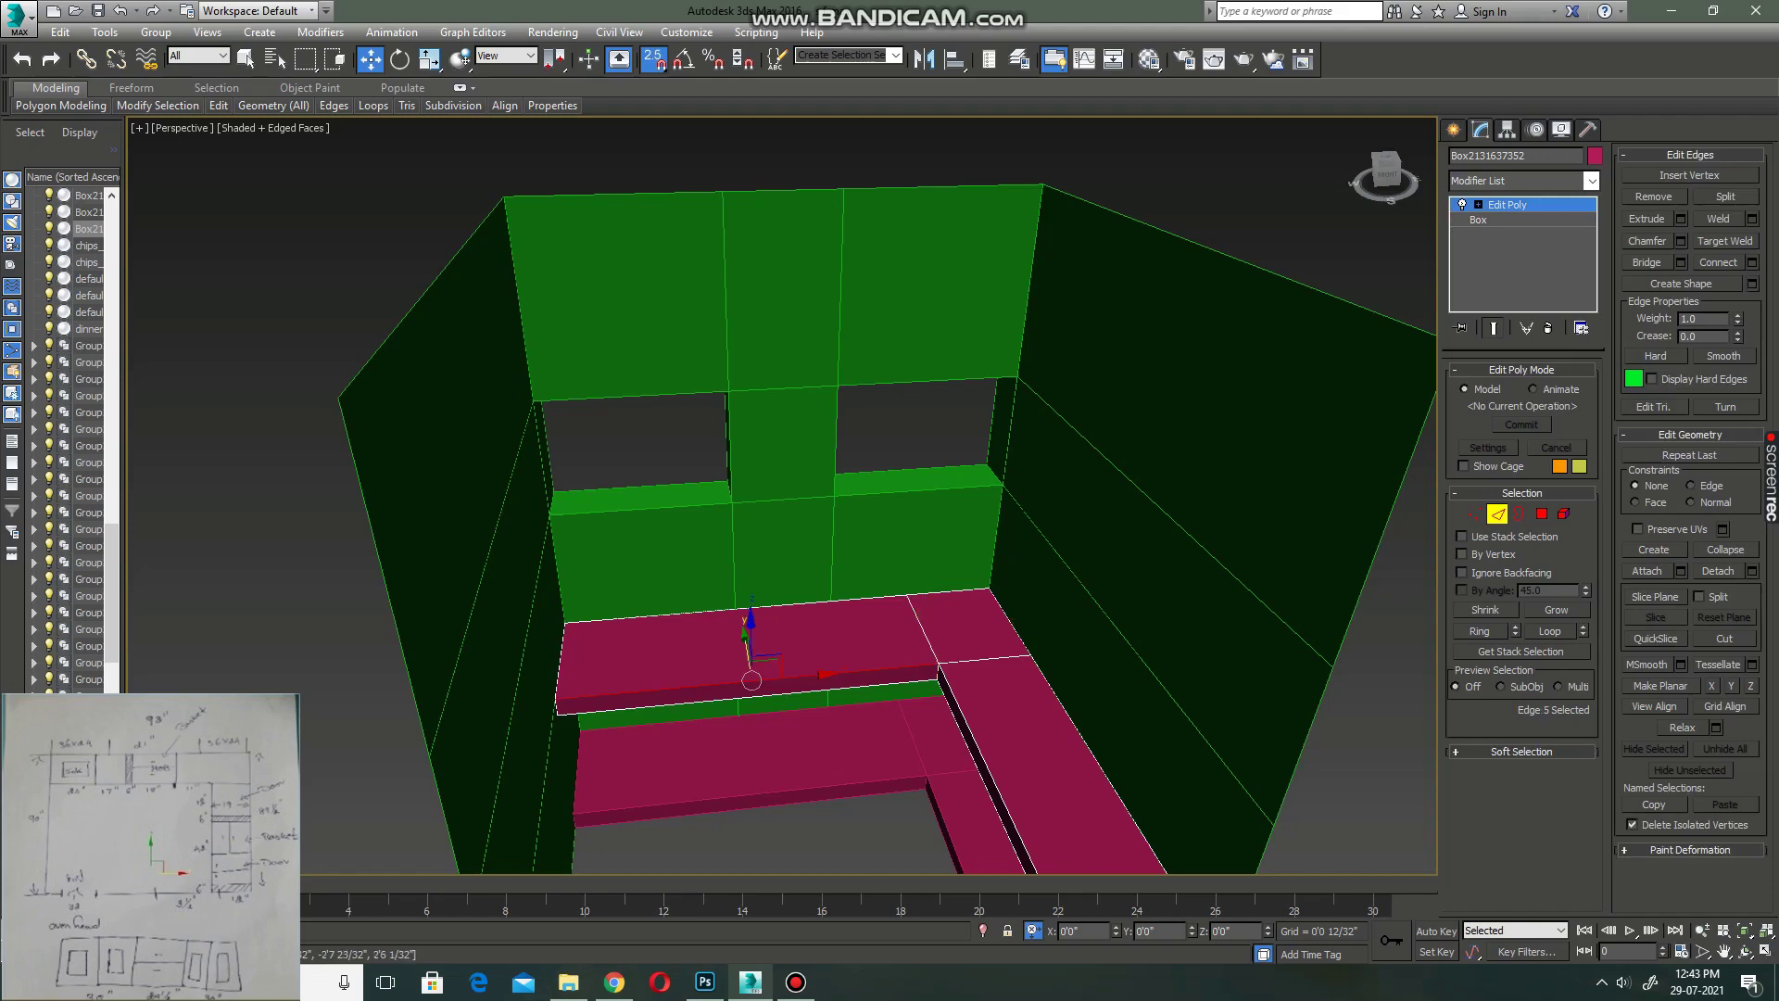
key(ctrl+shift+e)
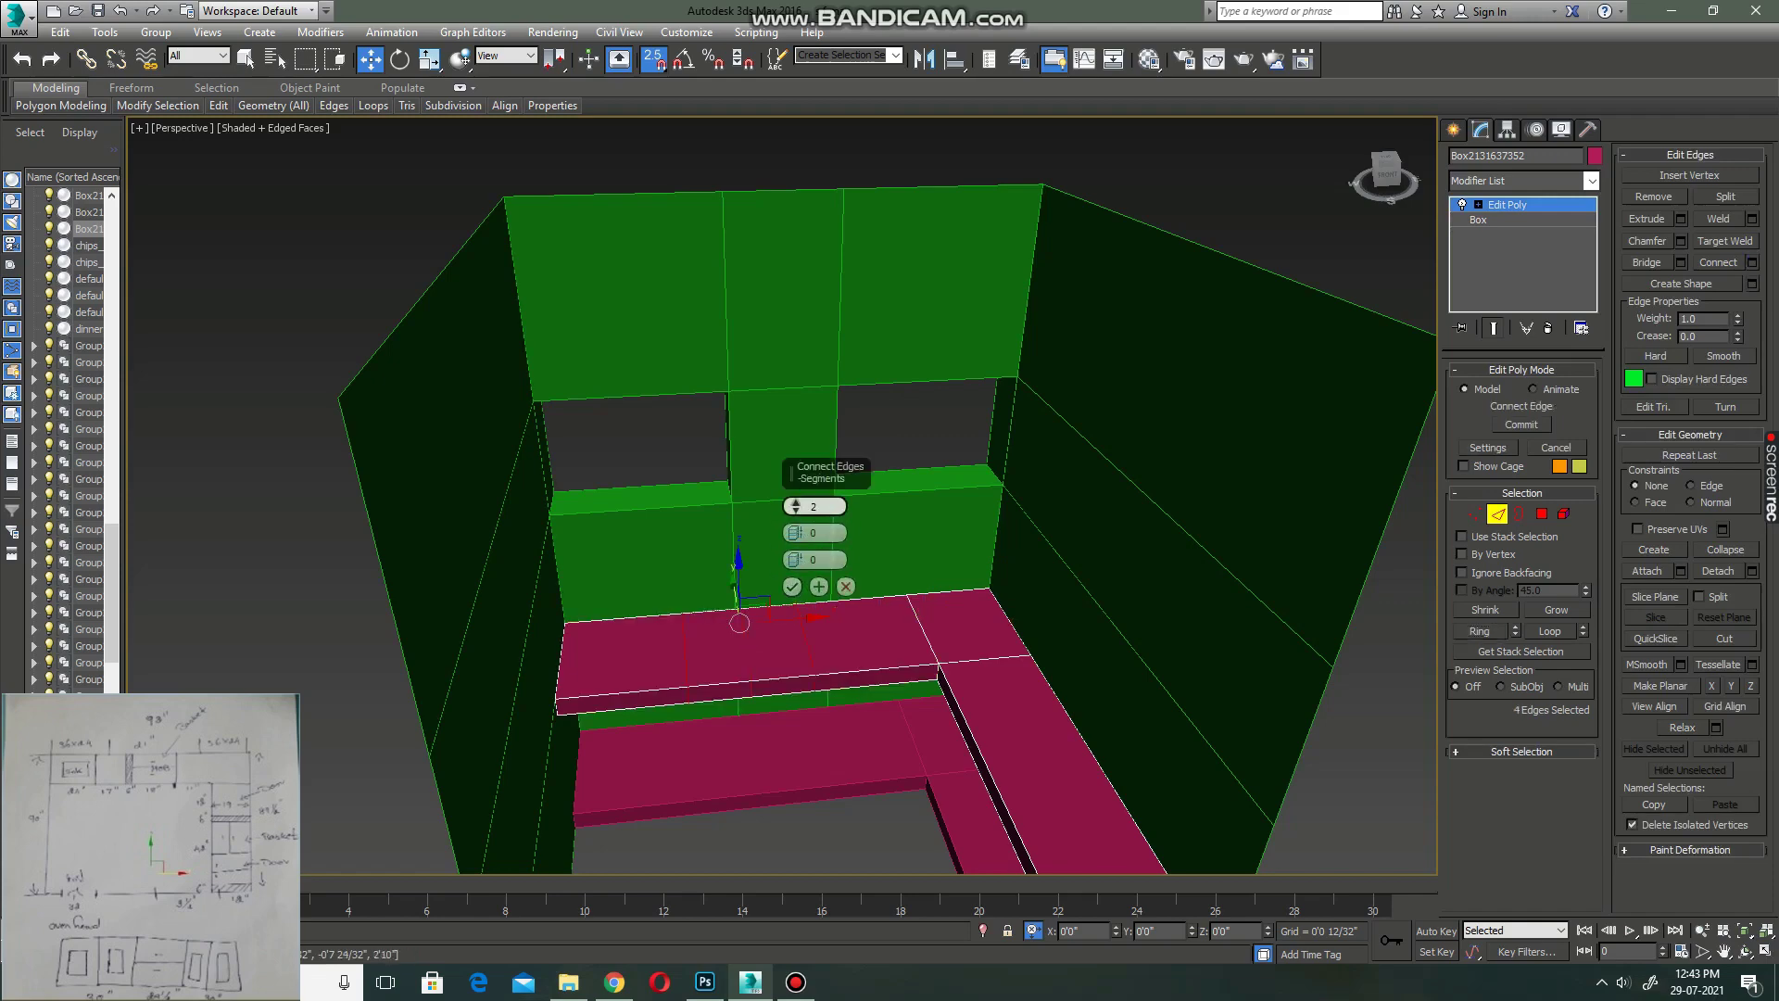
click(791, 585)
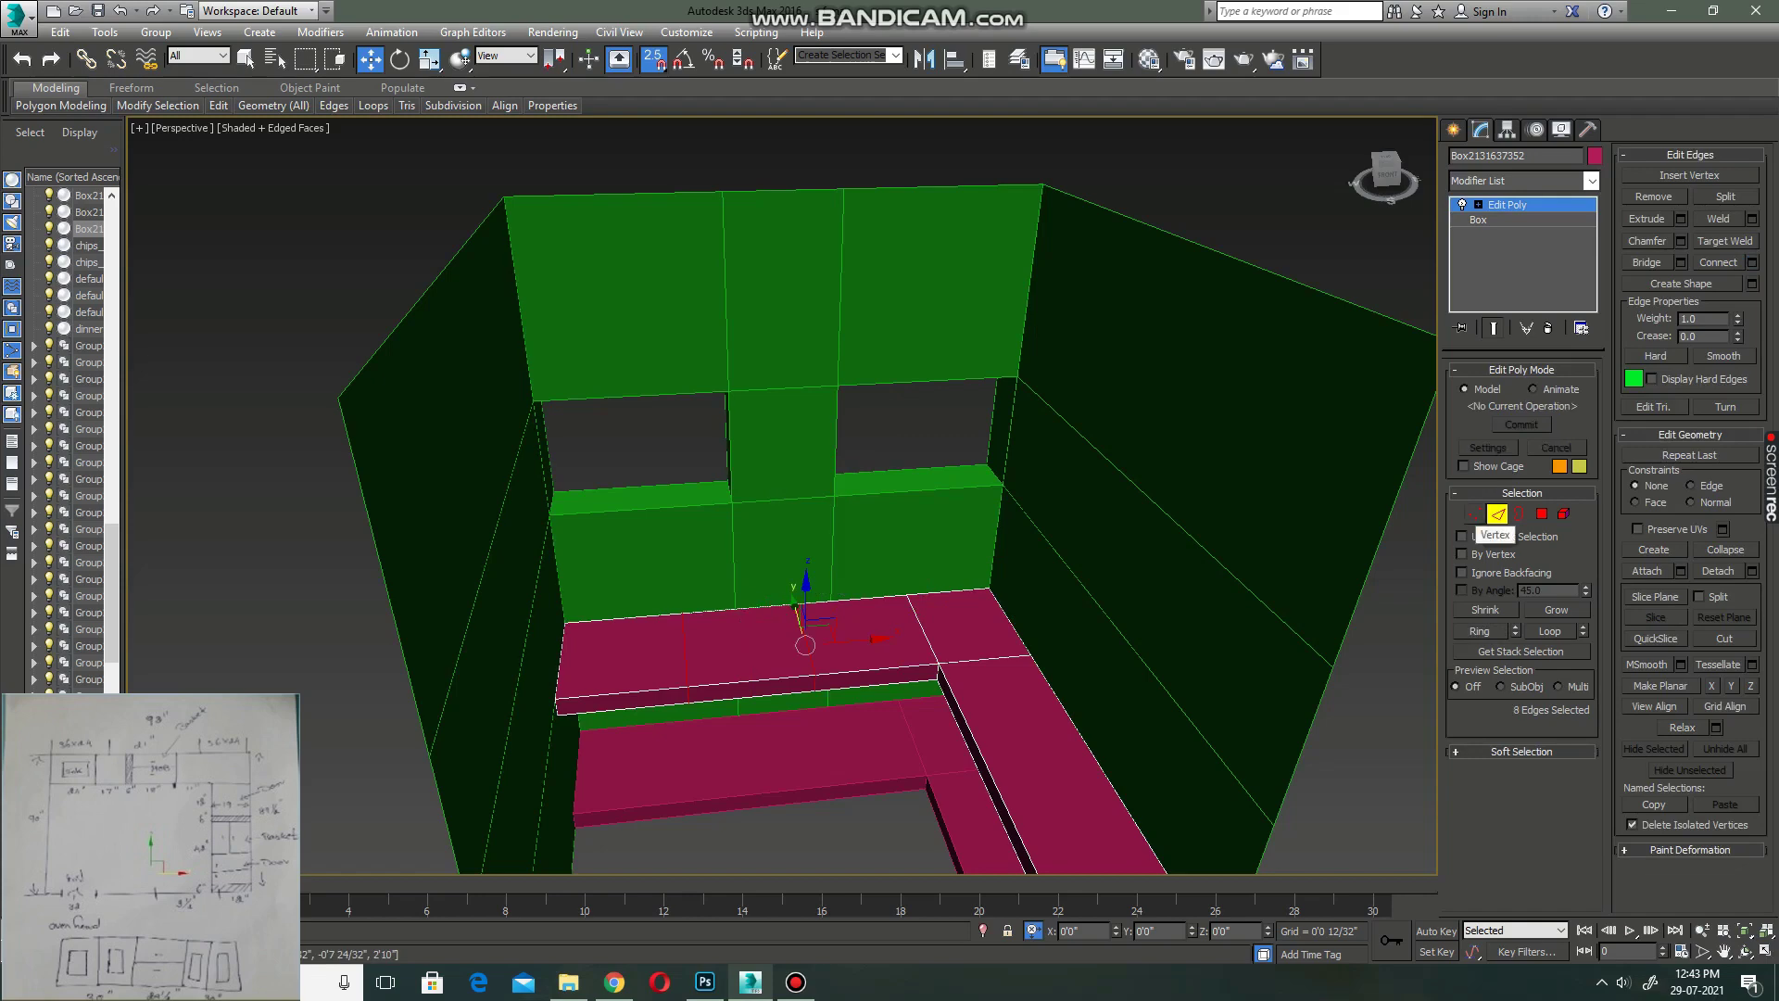
click(1498, 515)
- In the Top view, slide the first divider left and shift the second divider by 17 inches
key(alt+w)
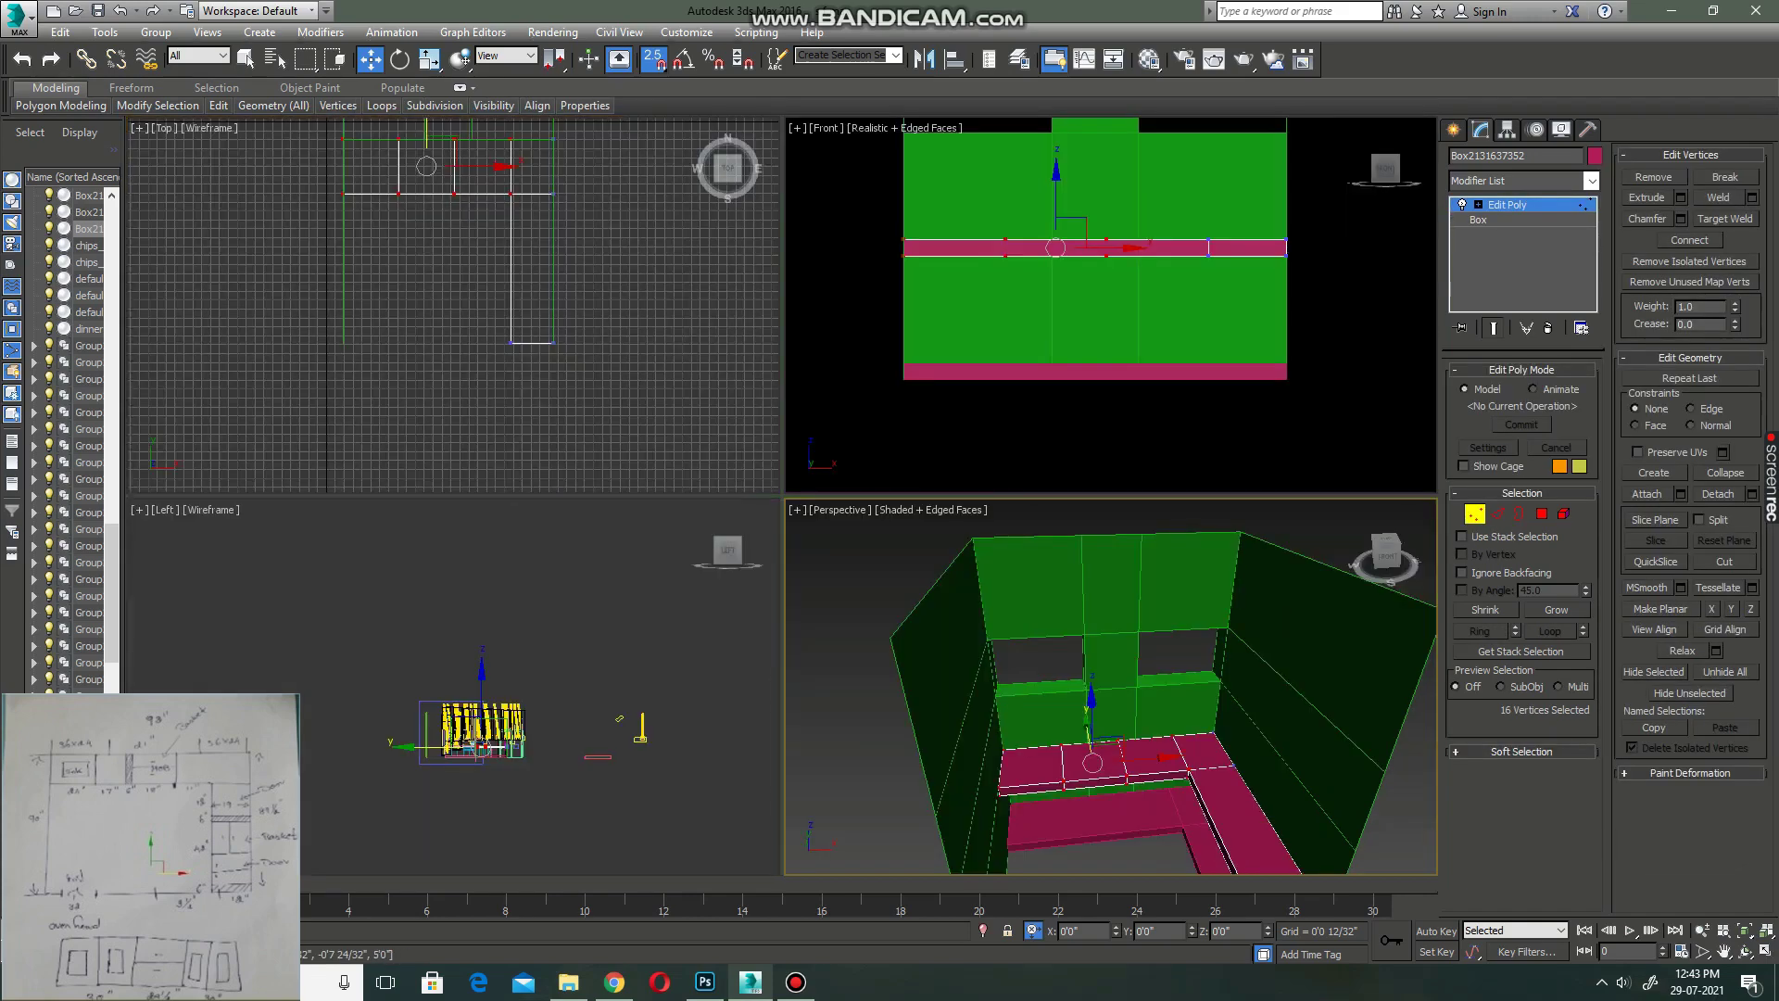
key(alt+w)
scroll(661, 309, up, 5)
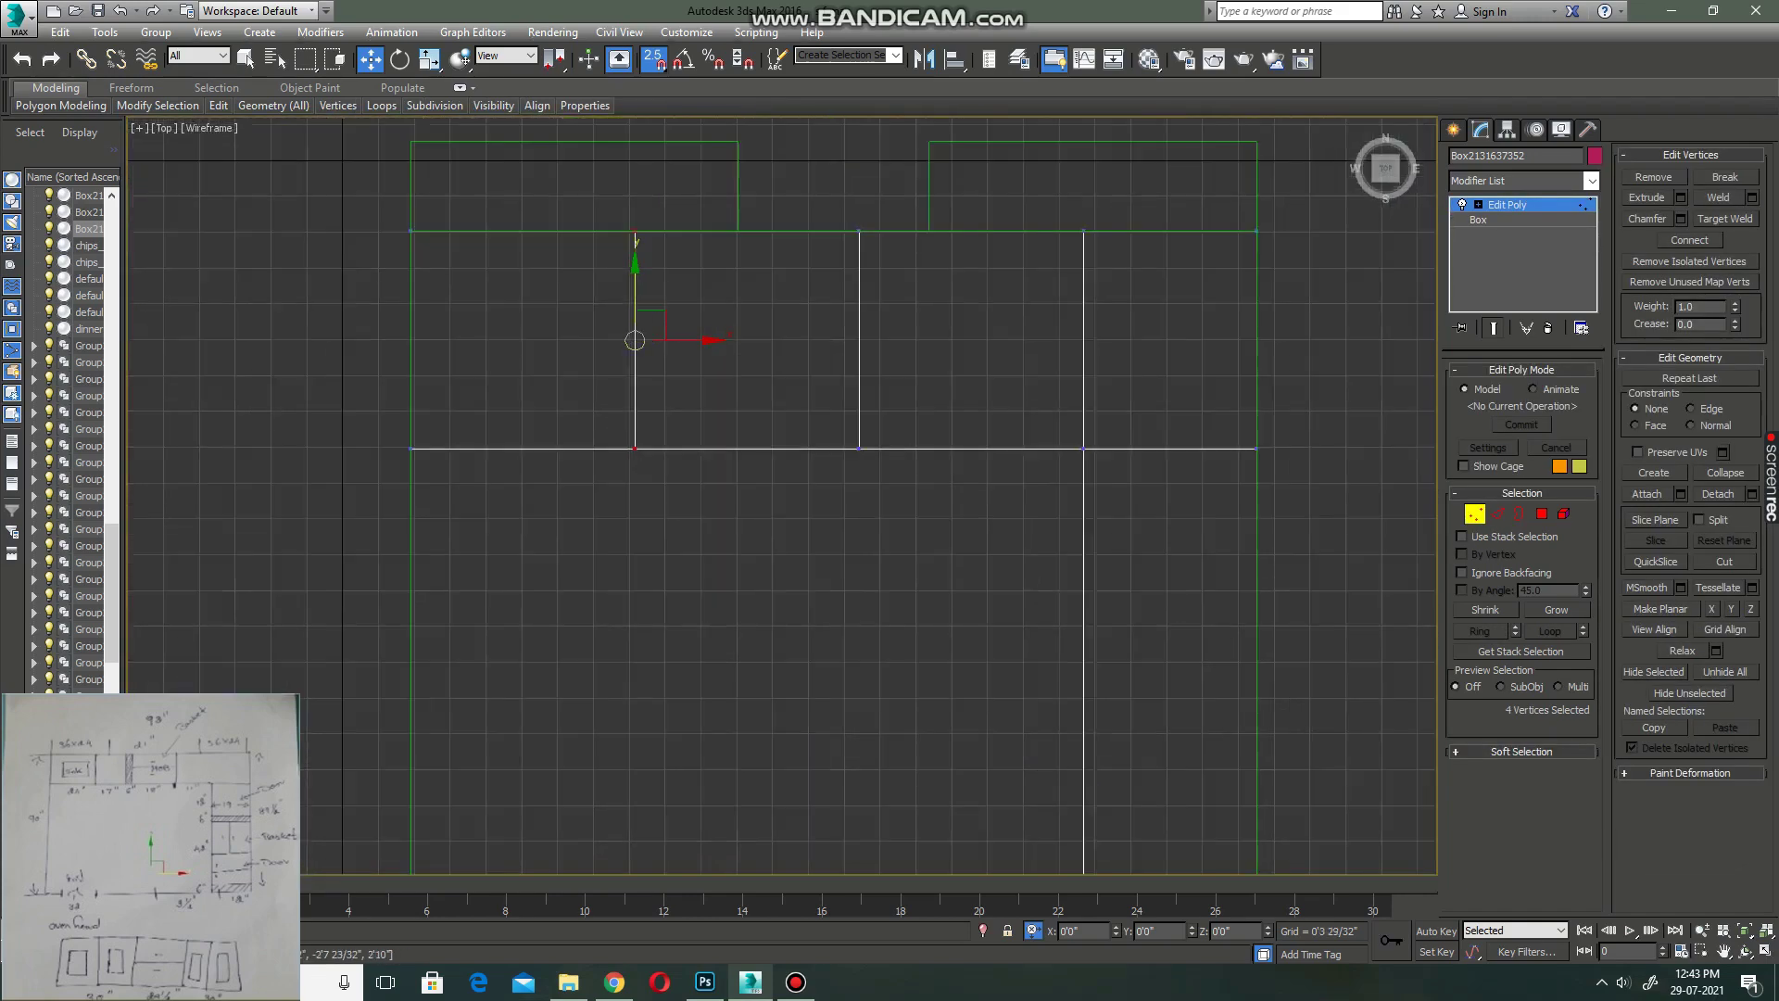
drag(635, 340, 576, 364)
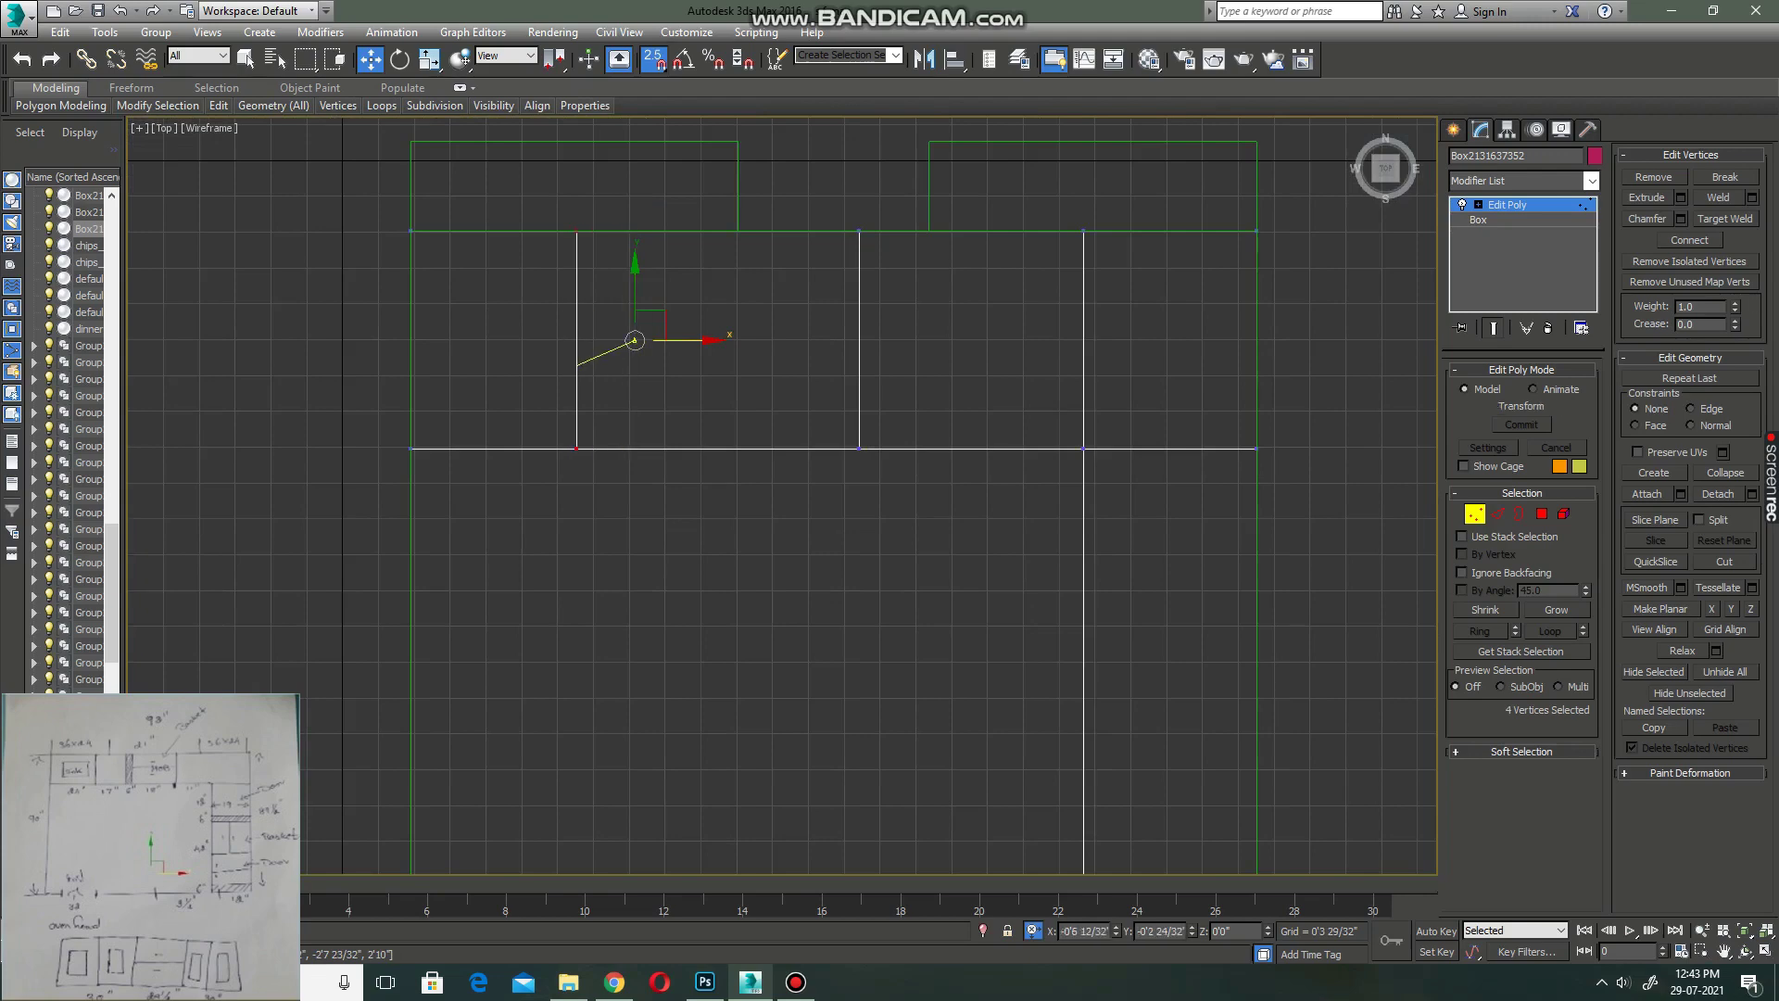
drag(577, 364, 410, 232)
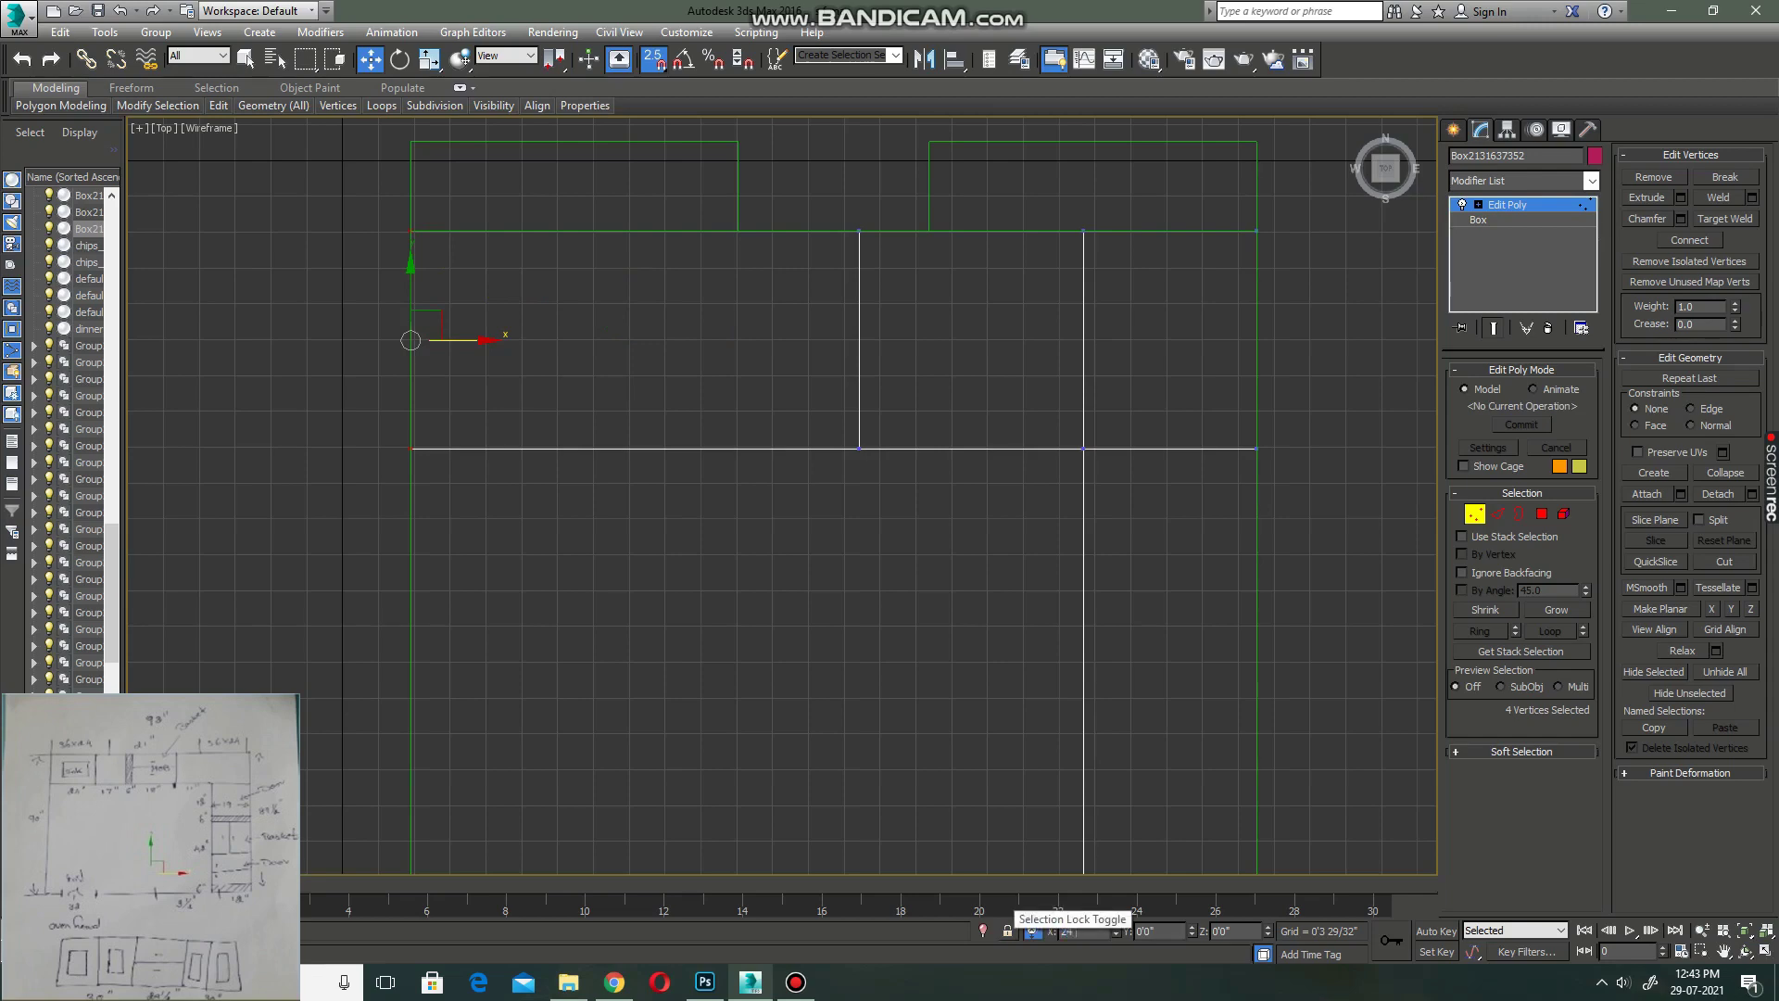
key(Return)
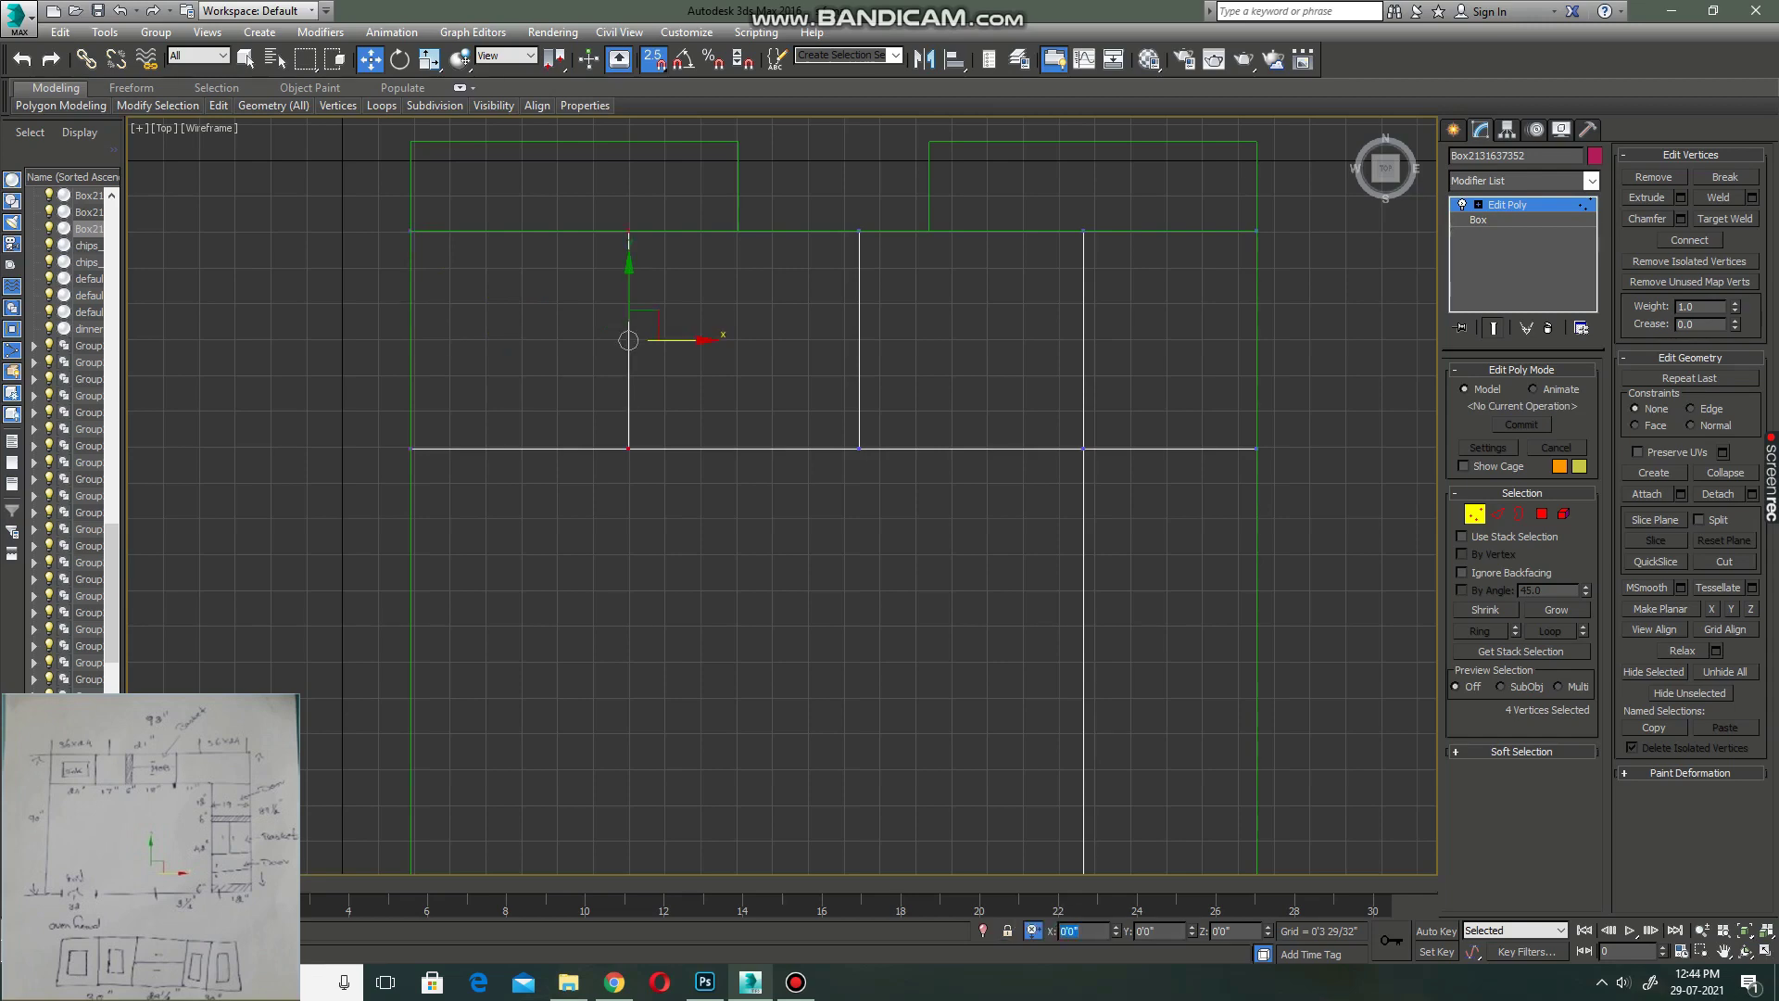
mouse_move(843, 220)
mouse_down()
mouse_move(876, 460)
mouse_move(628, 449)
mouse_up()
text(17)
key(Return)
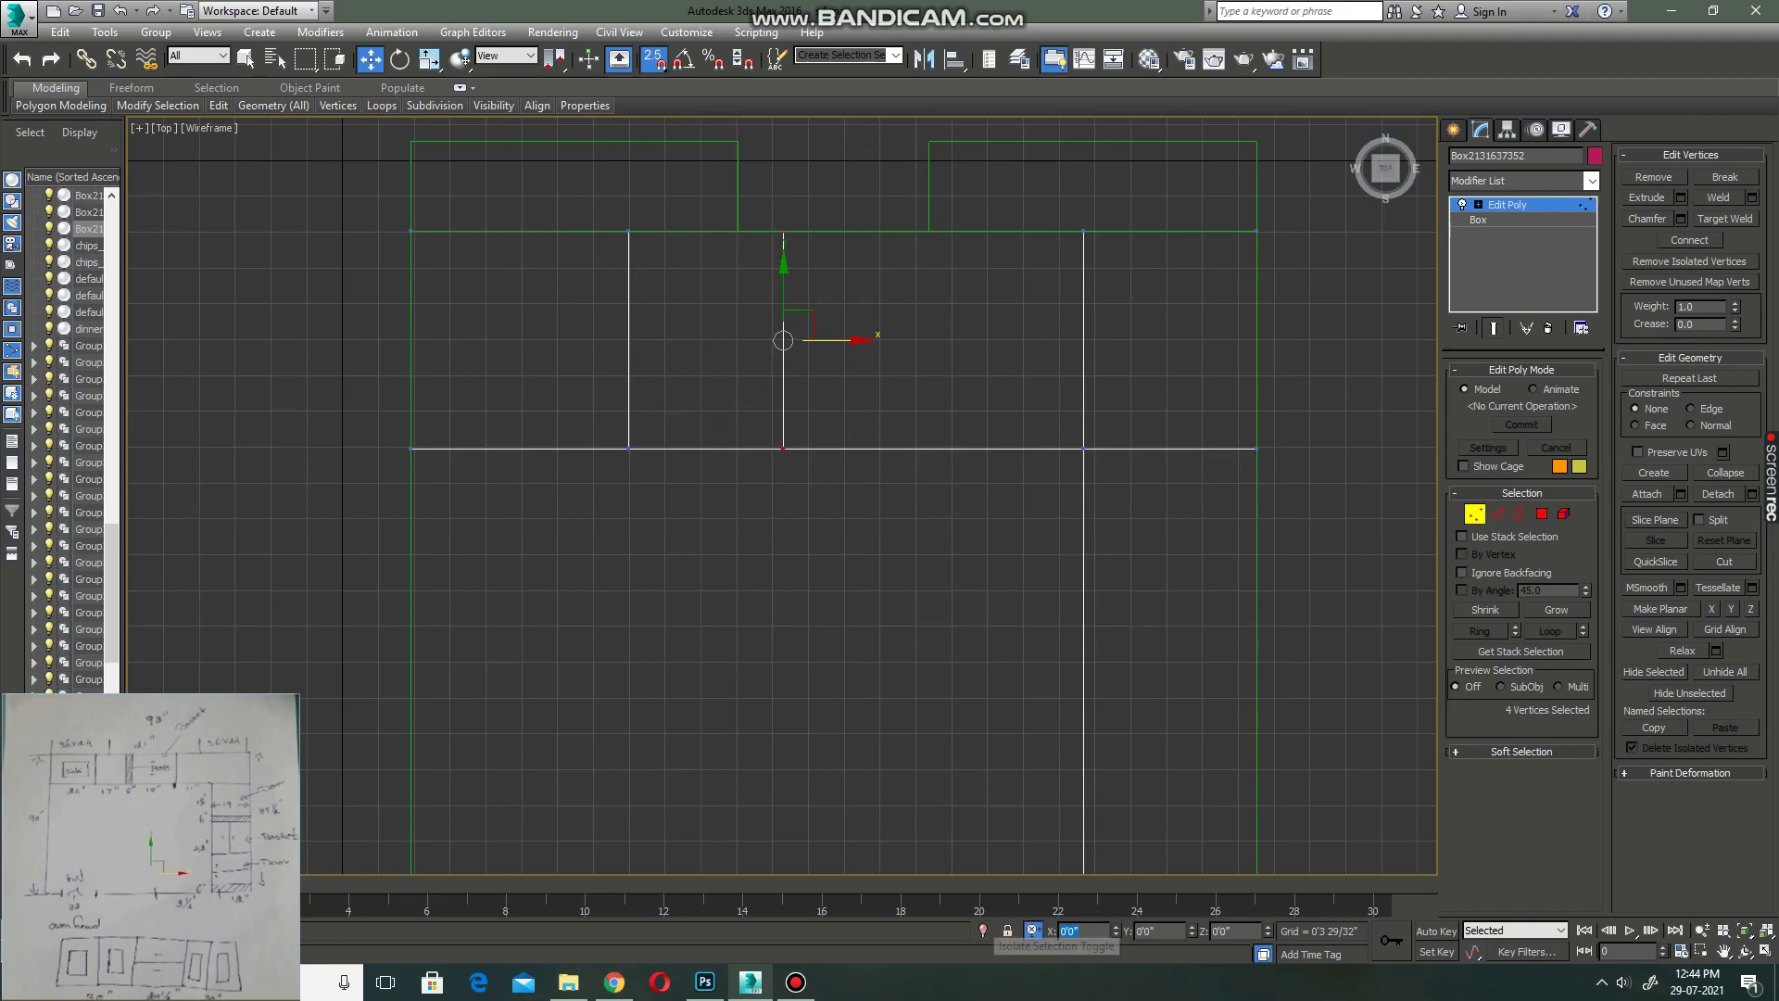
- Connect a ring across the shelf's right section with two new edges
click(1497, 513)
click(933, 448)
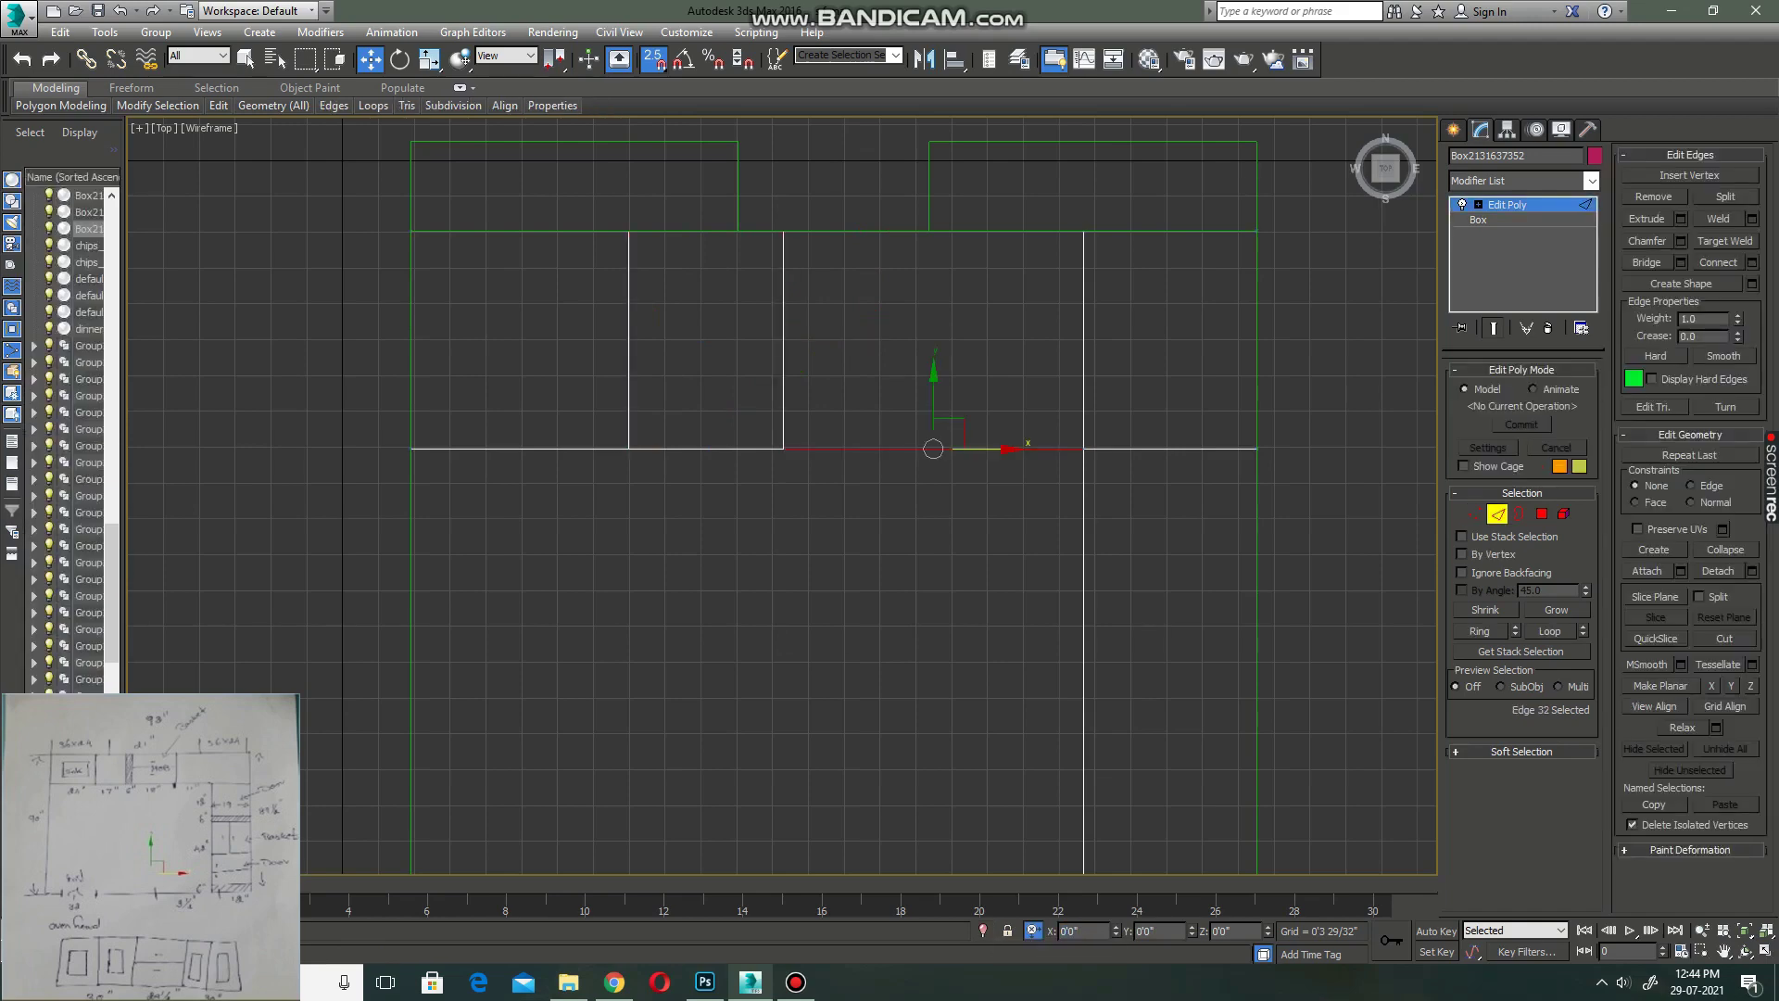
click(1480, 631)
click(1752, 262)
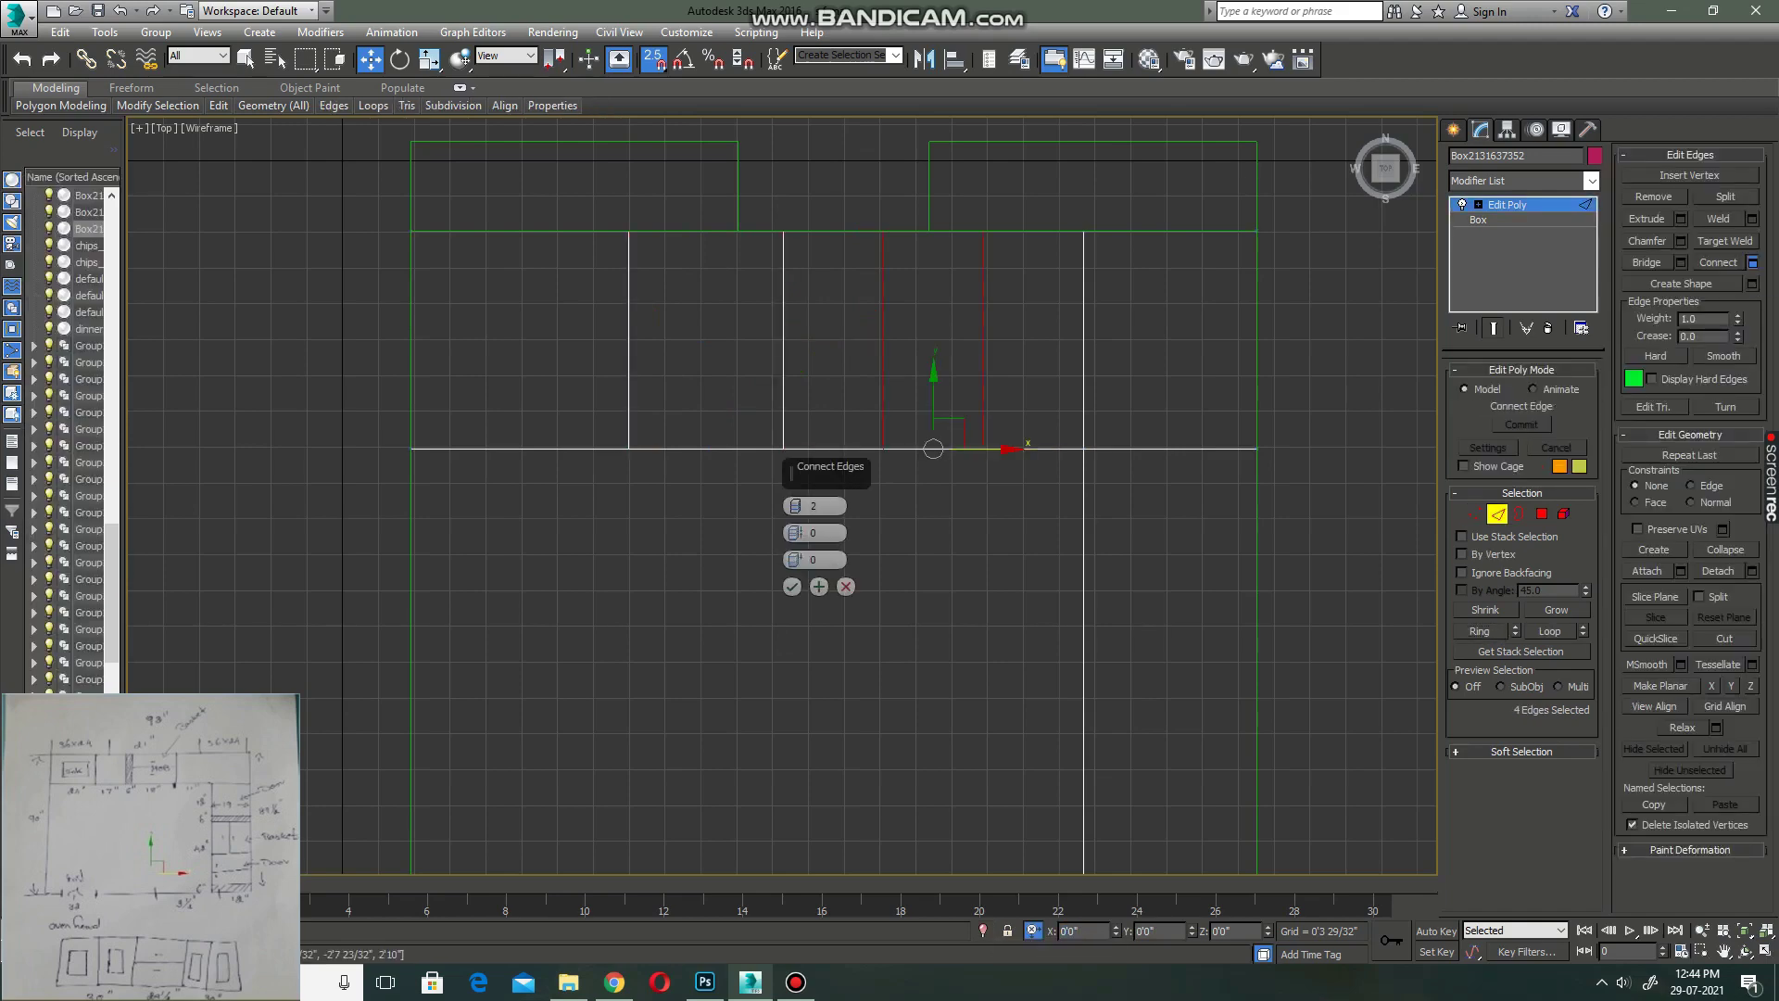
click(792, 587)
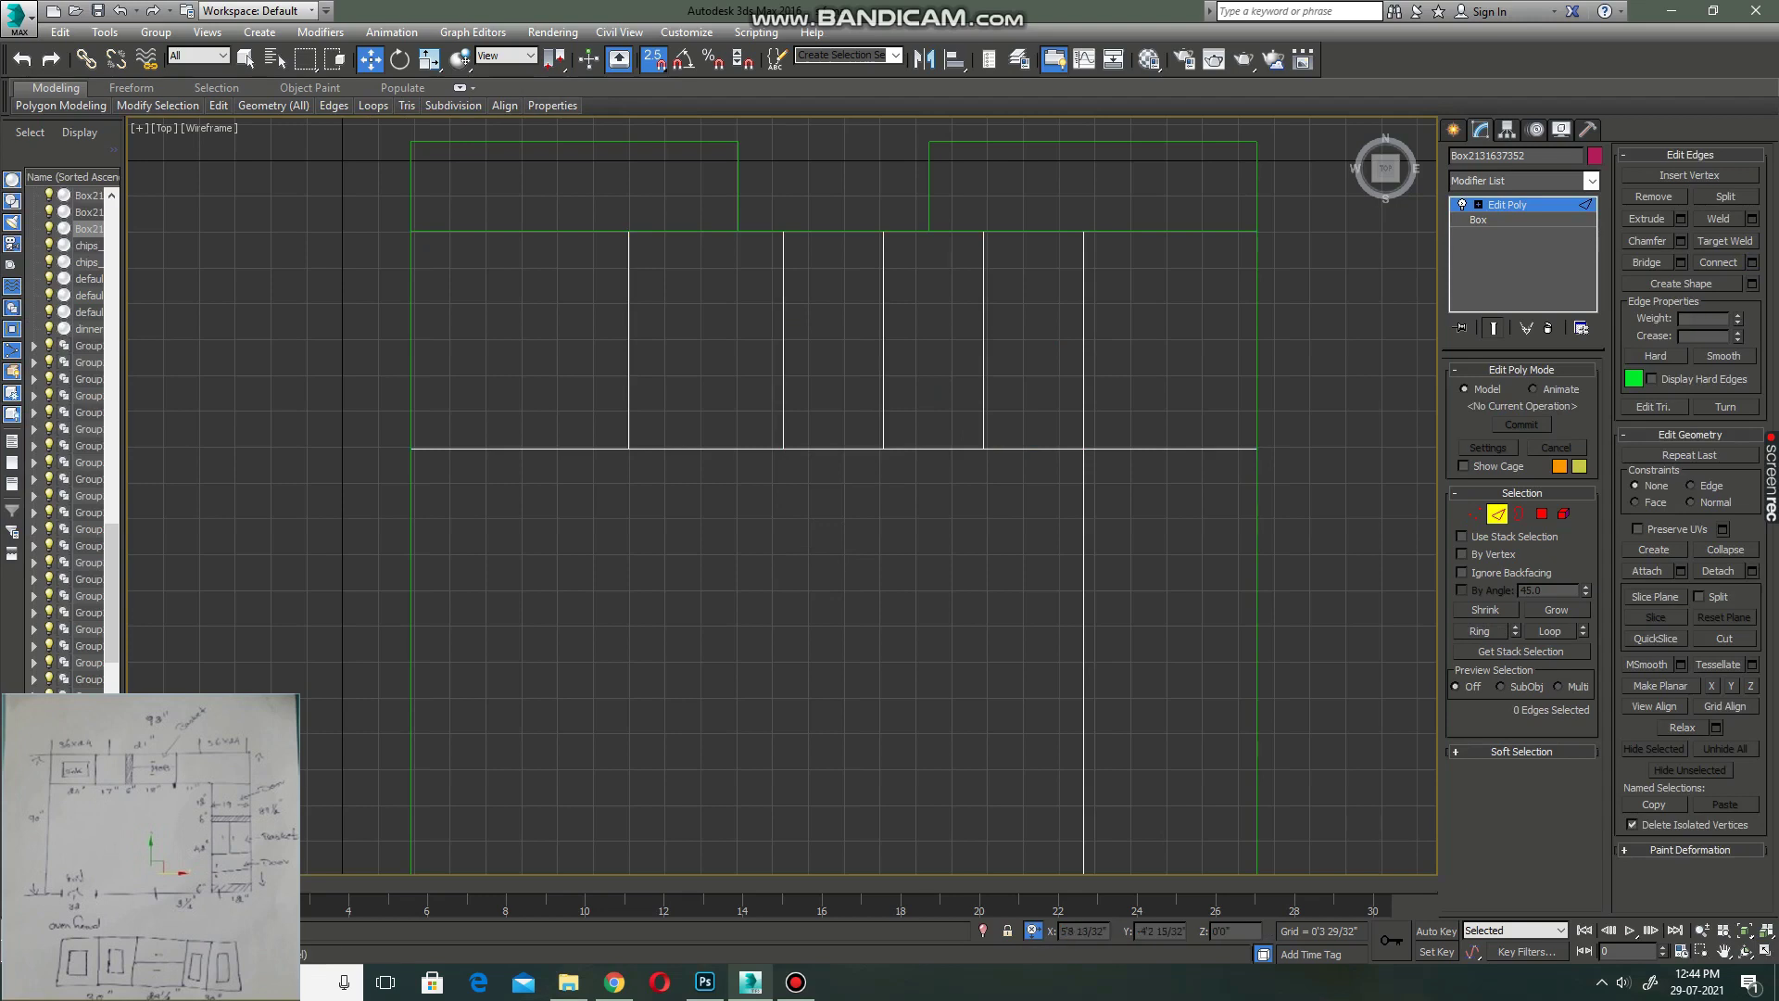
- Reposition the new dividers, undoing one move and shifting the other by -11 inches
click(1474, 513)
drag(825, 181, 914, 637)
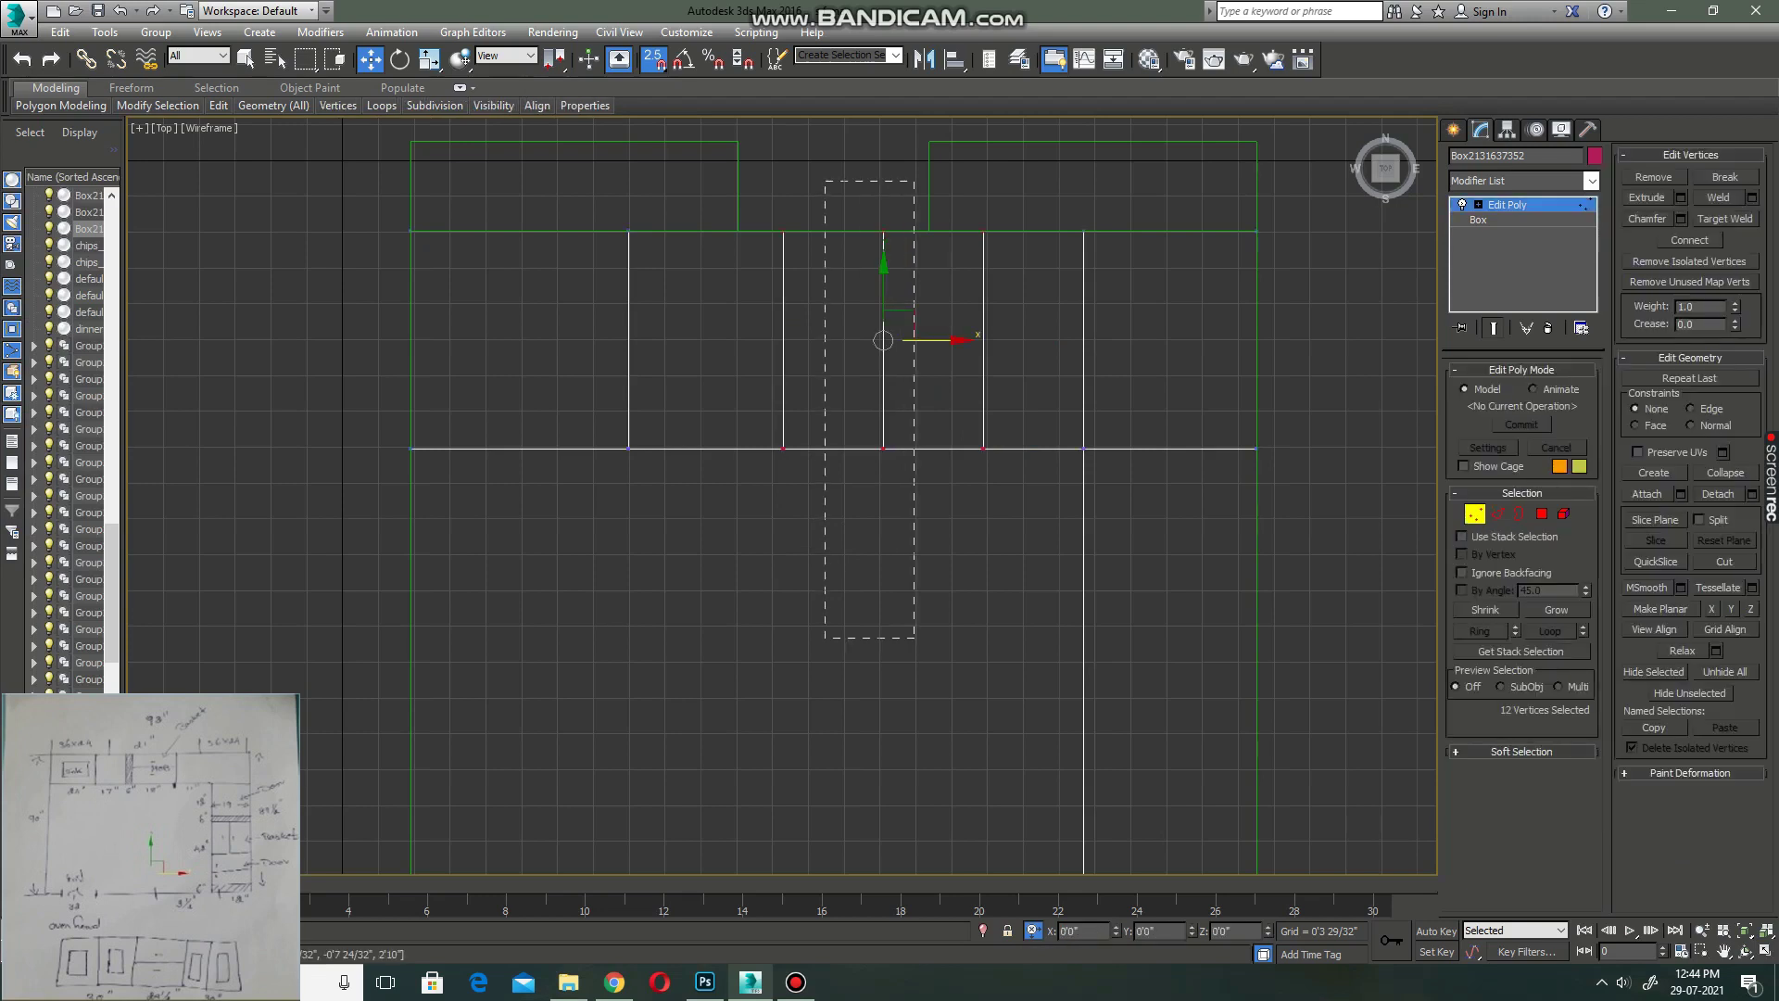
drag(883, 449, 783, 449)
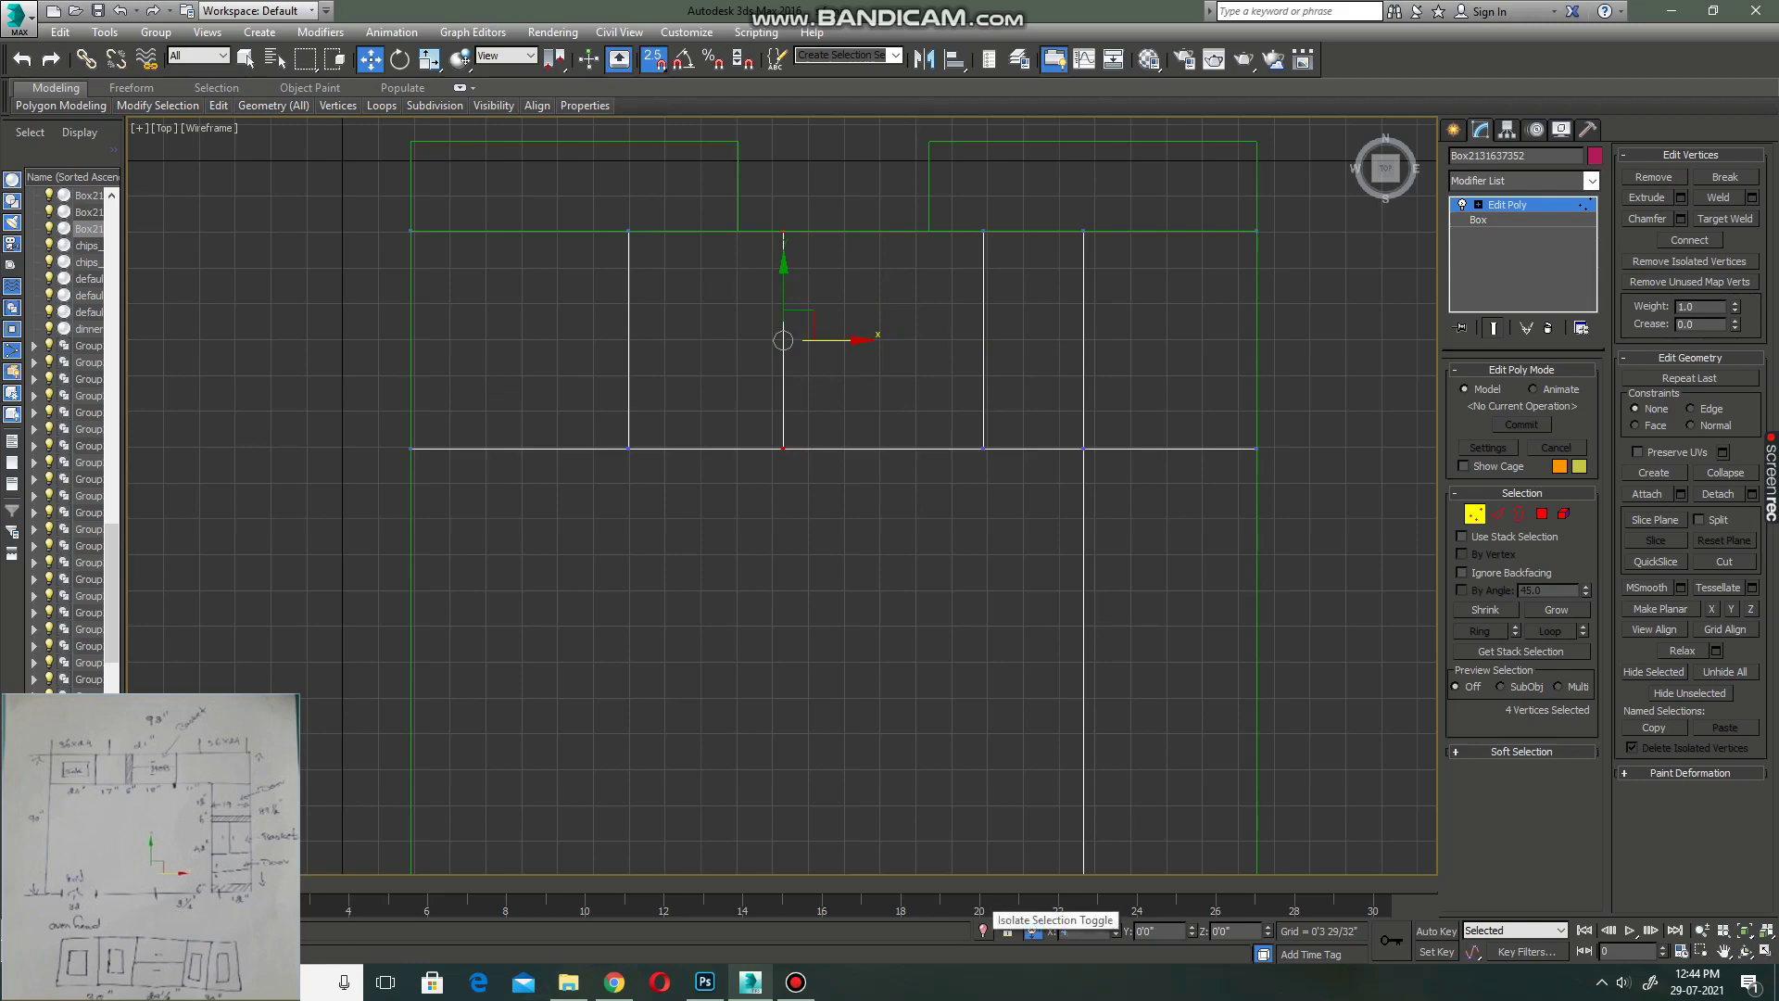
key(Return)
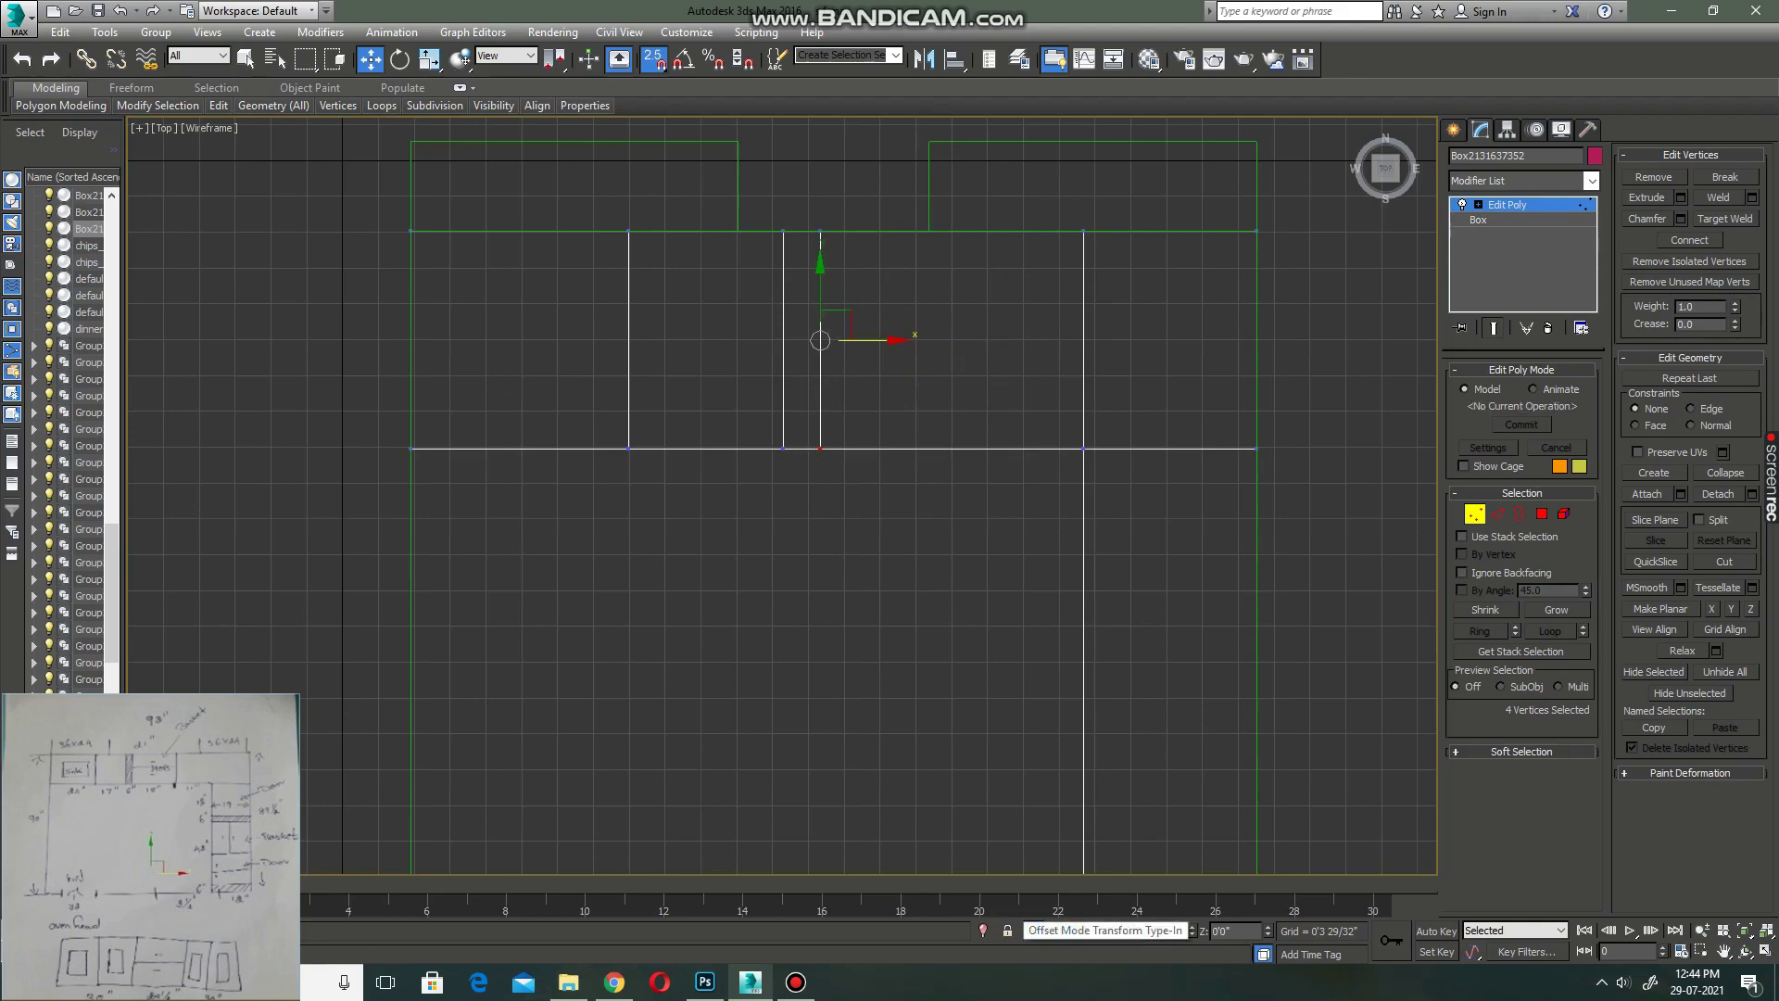
key(ctrl+z)
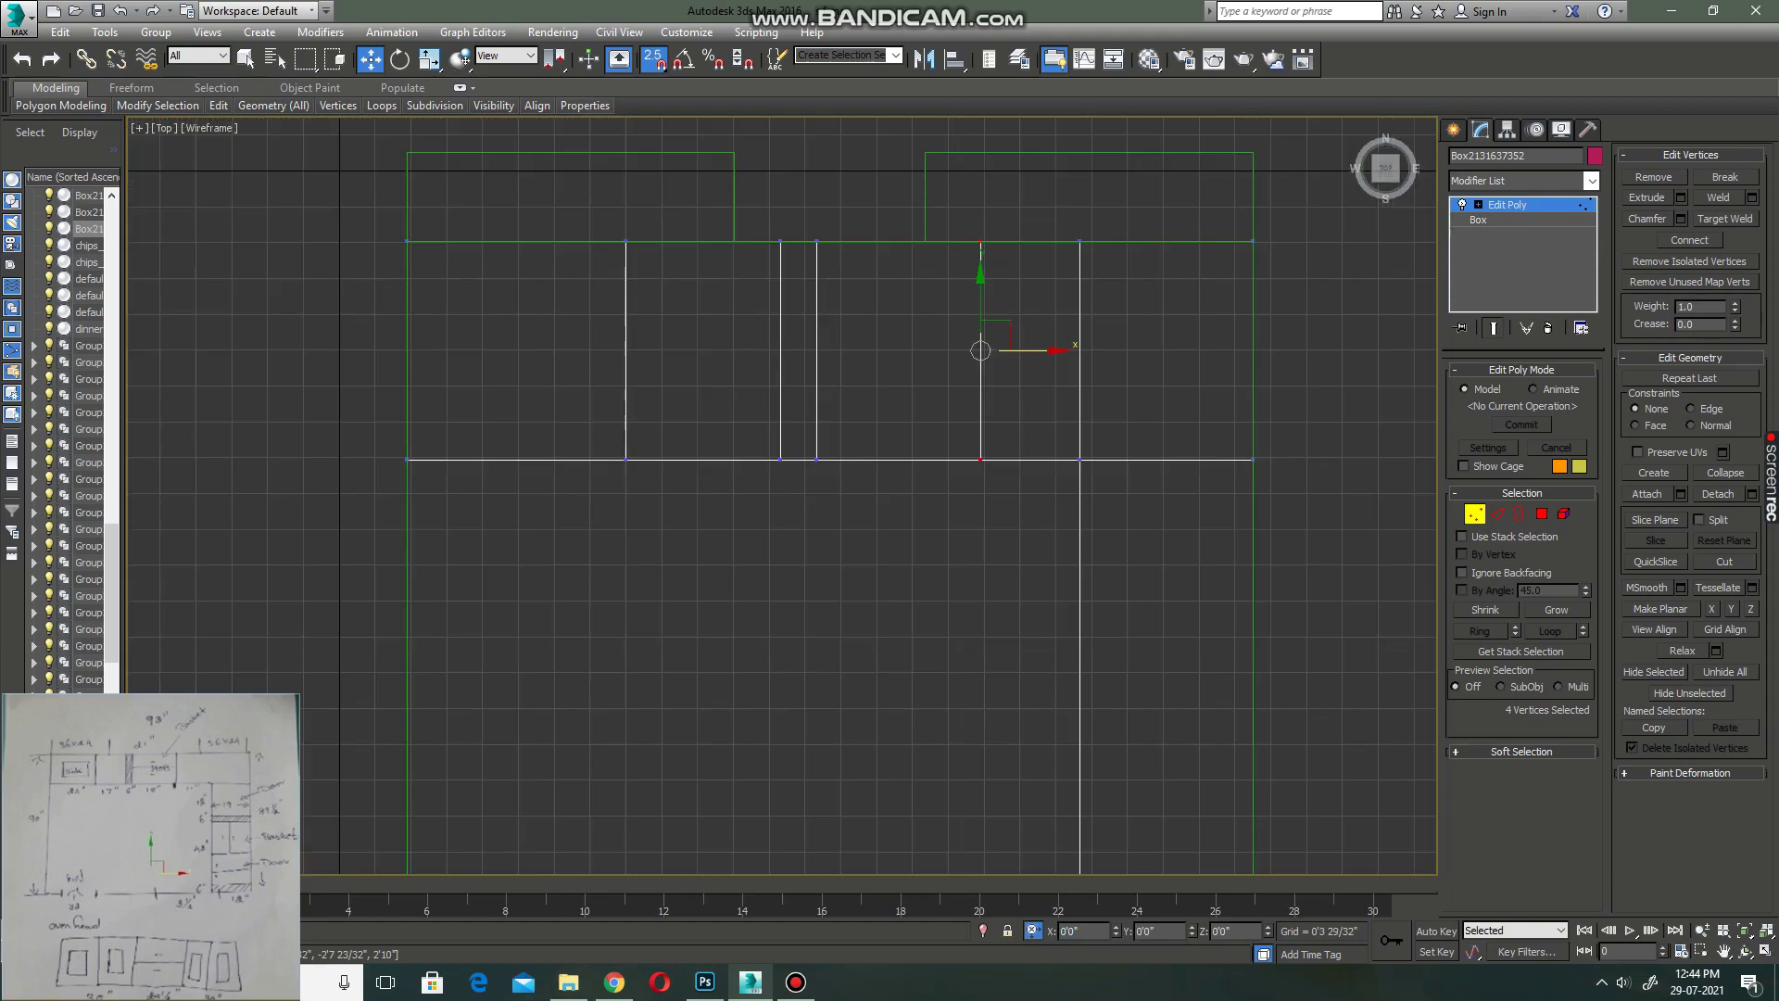
drag(1019, 350, 1118, 350)
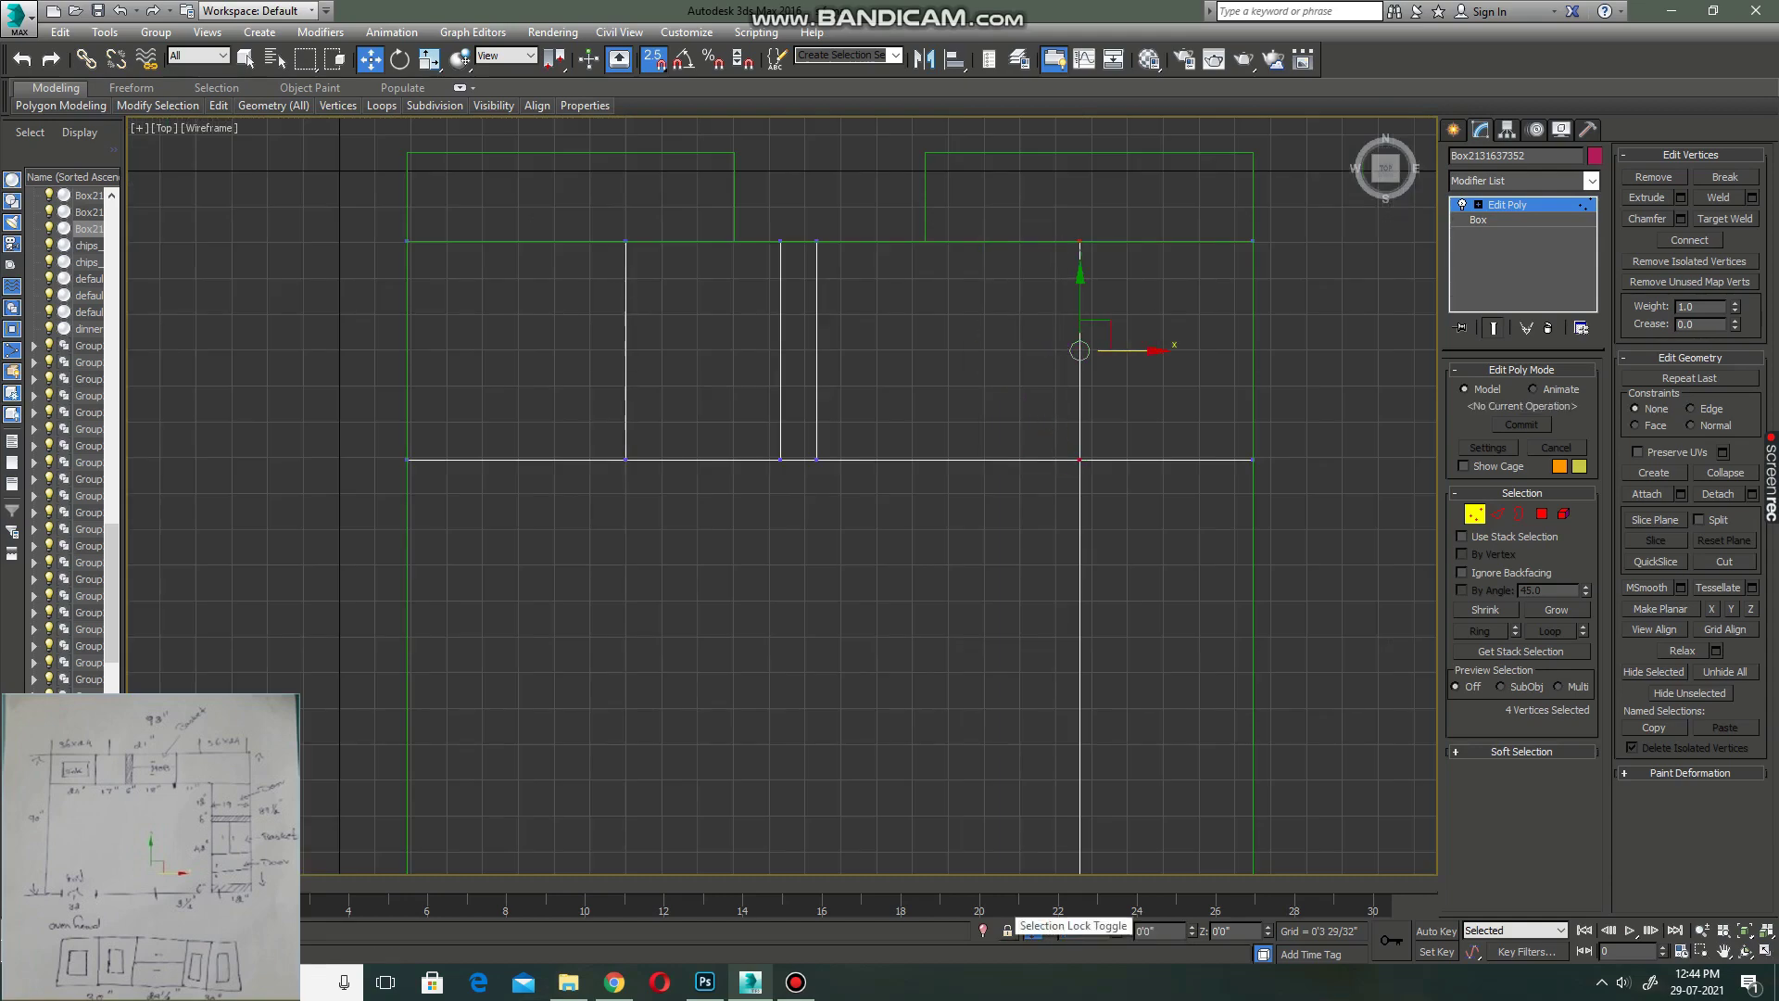
text(-11)
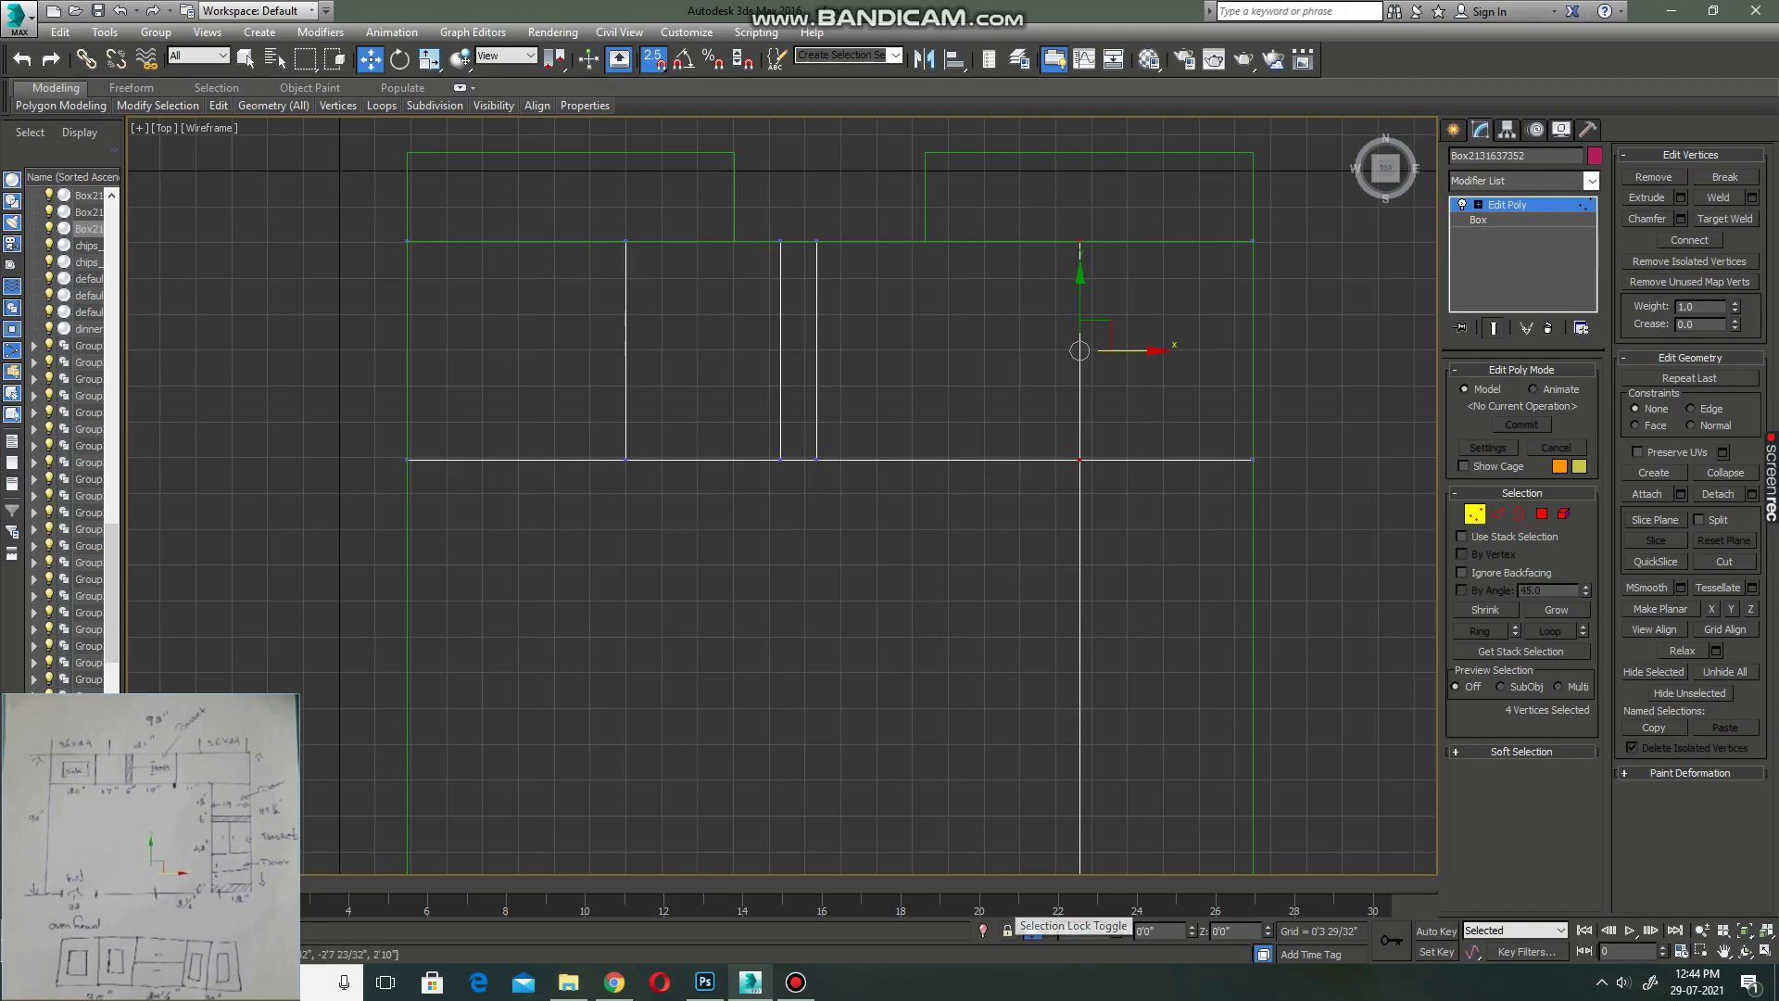
key(Return)
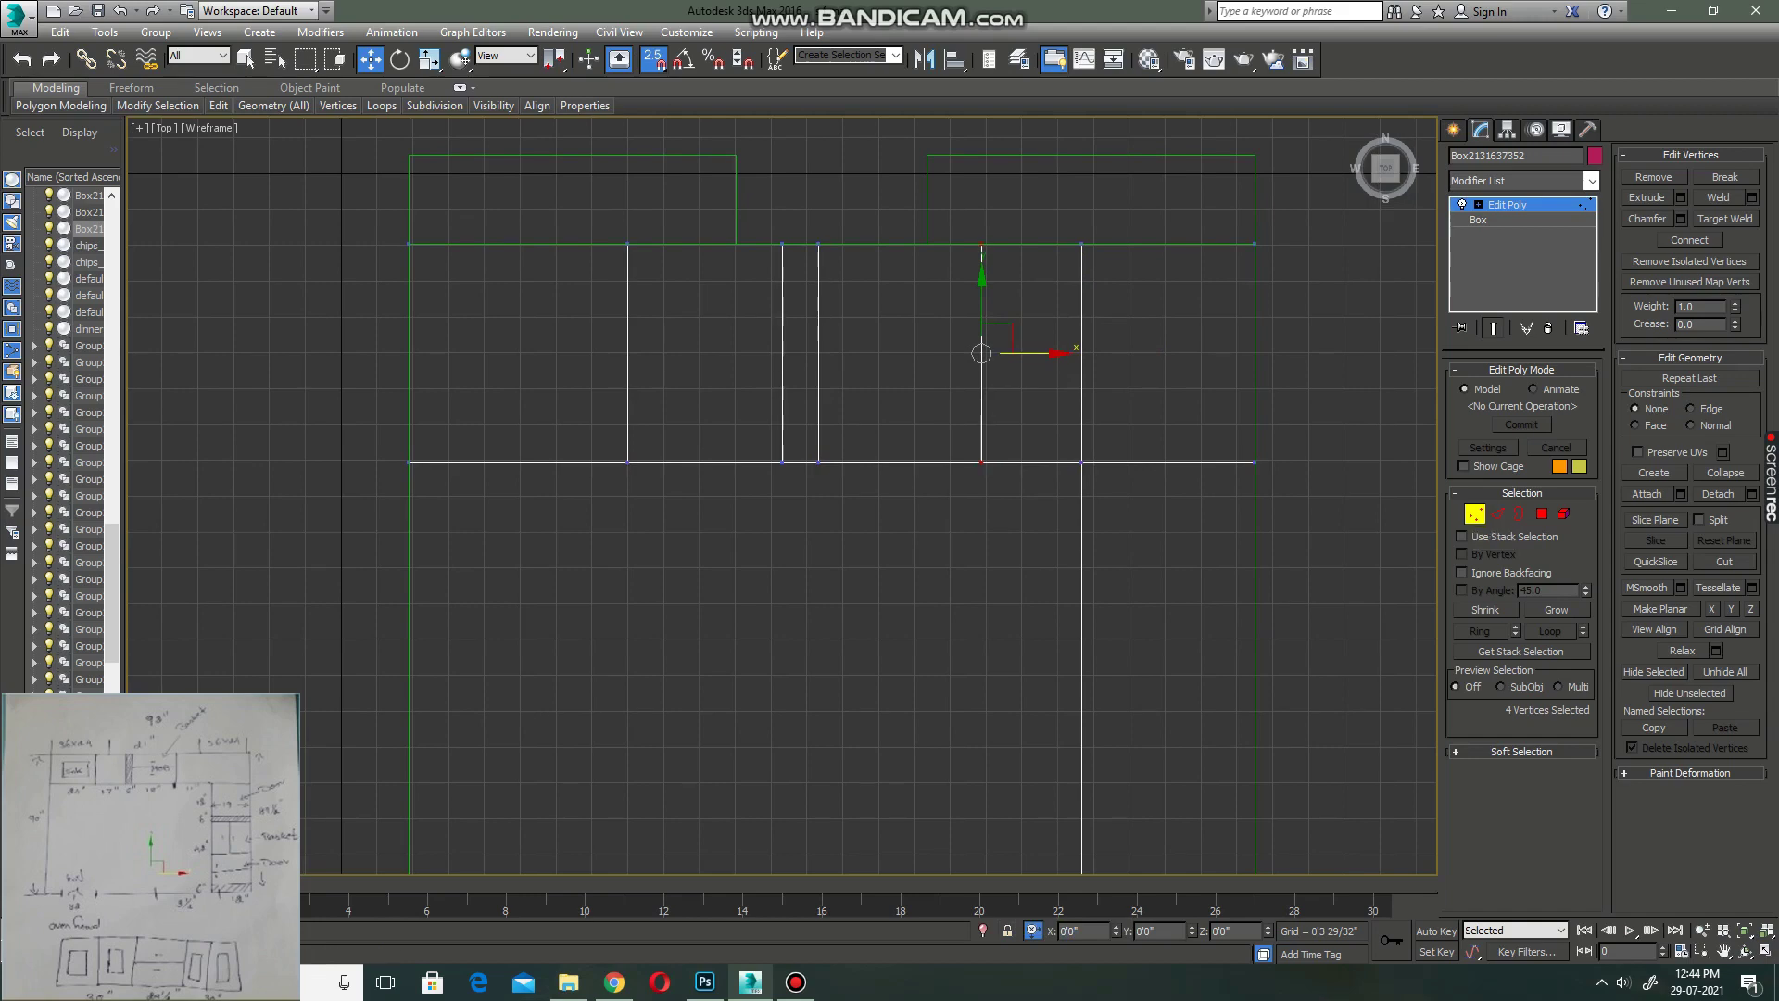
- Connect a ring of edges along the side counter run to add cross dividers
key(2)
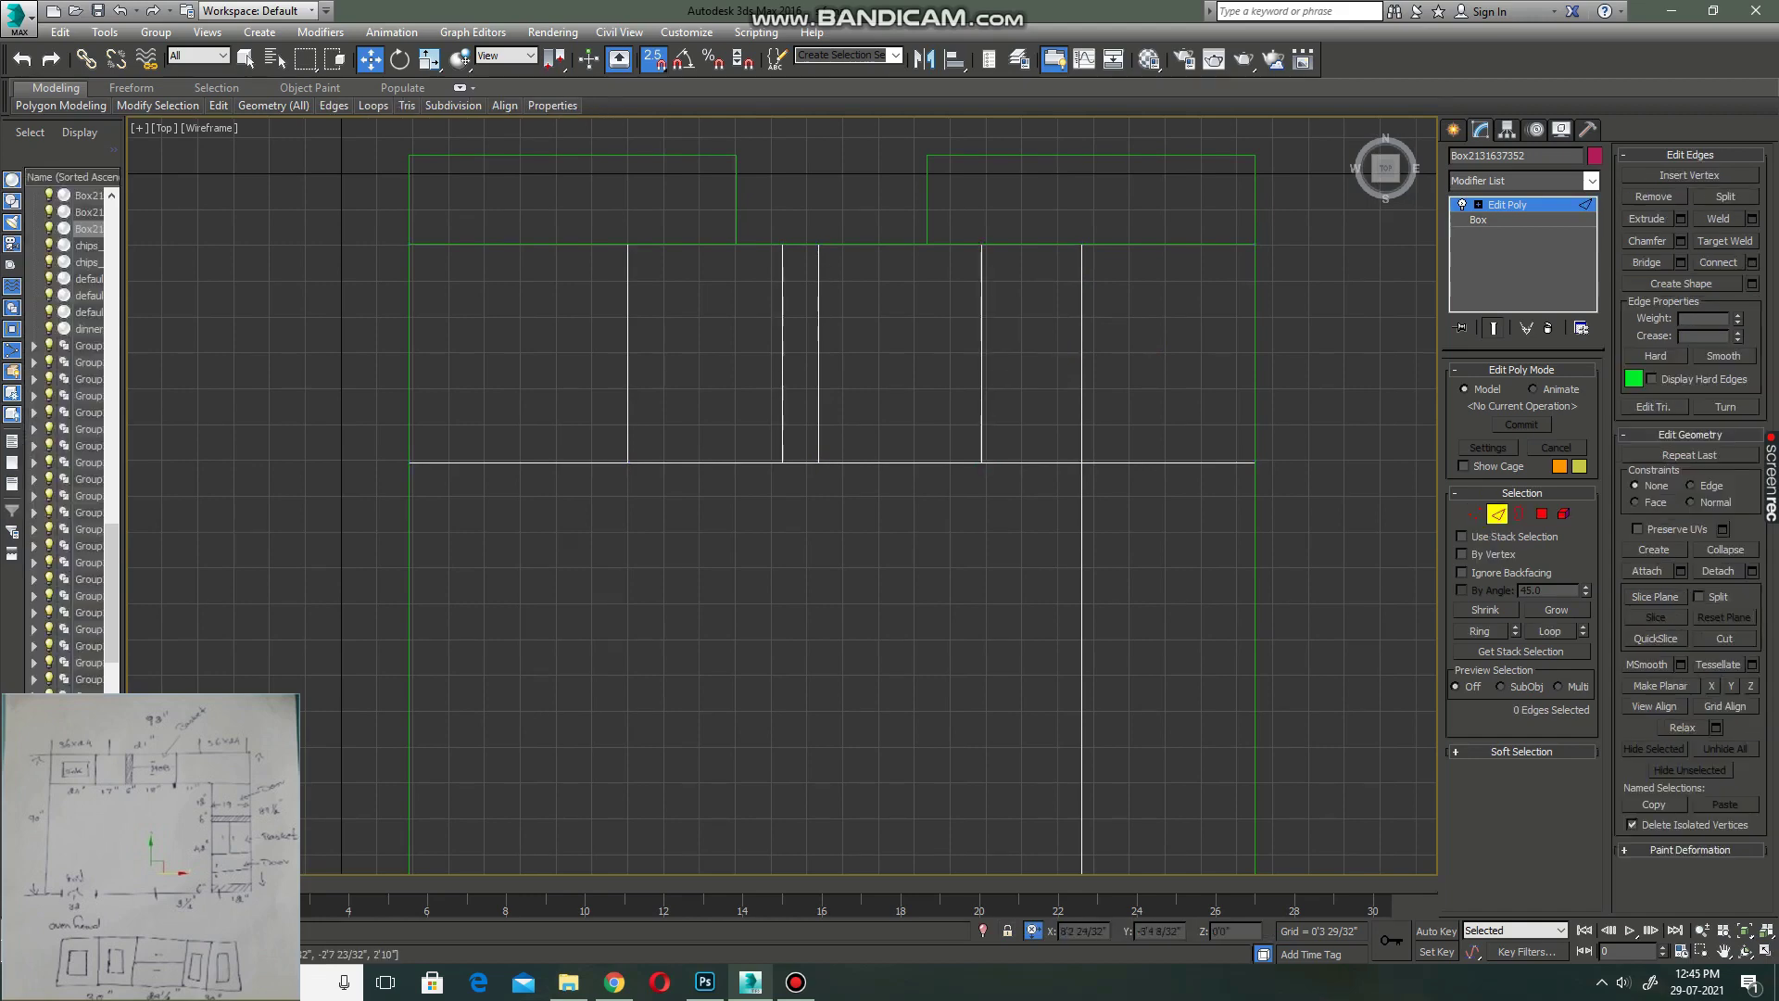
click(1081, 667)
click(1479, 631)
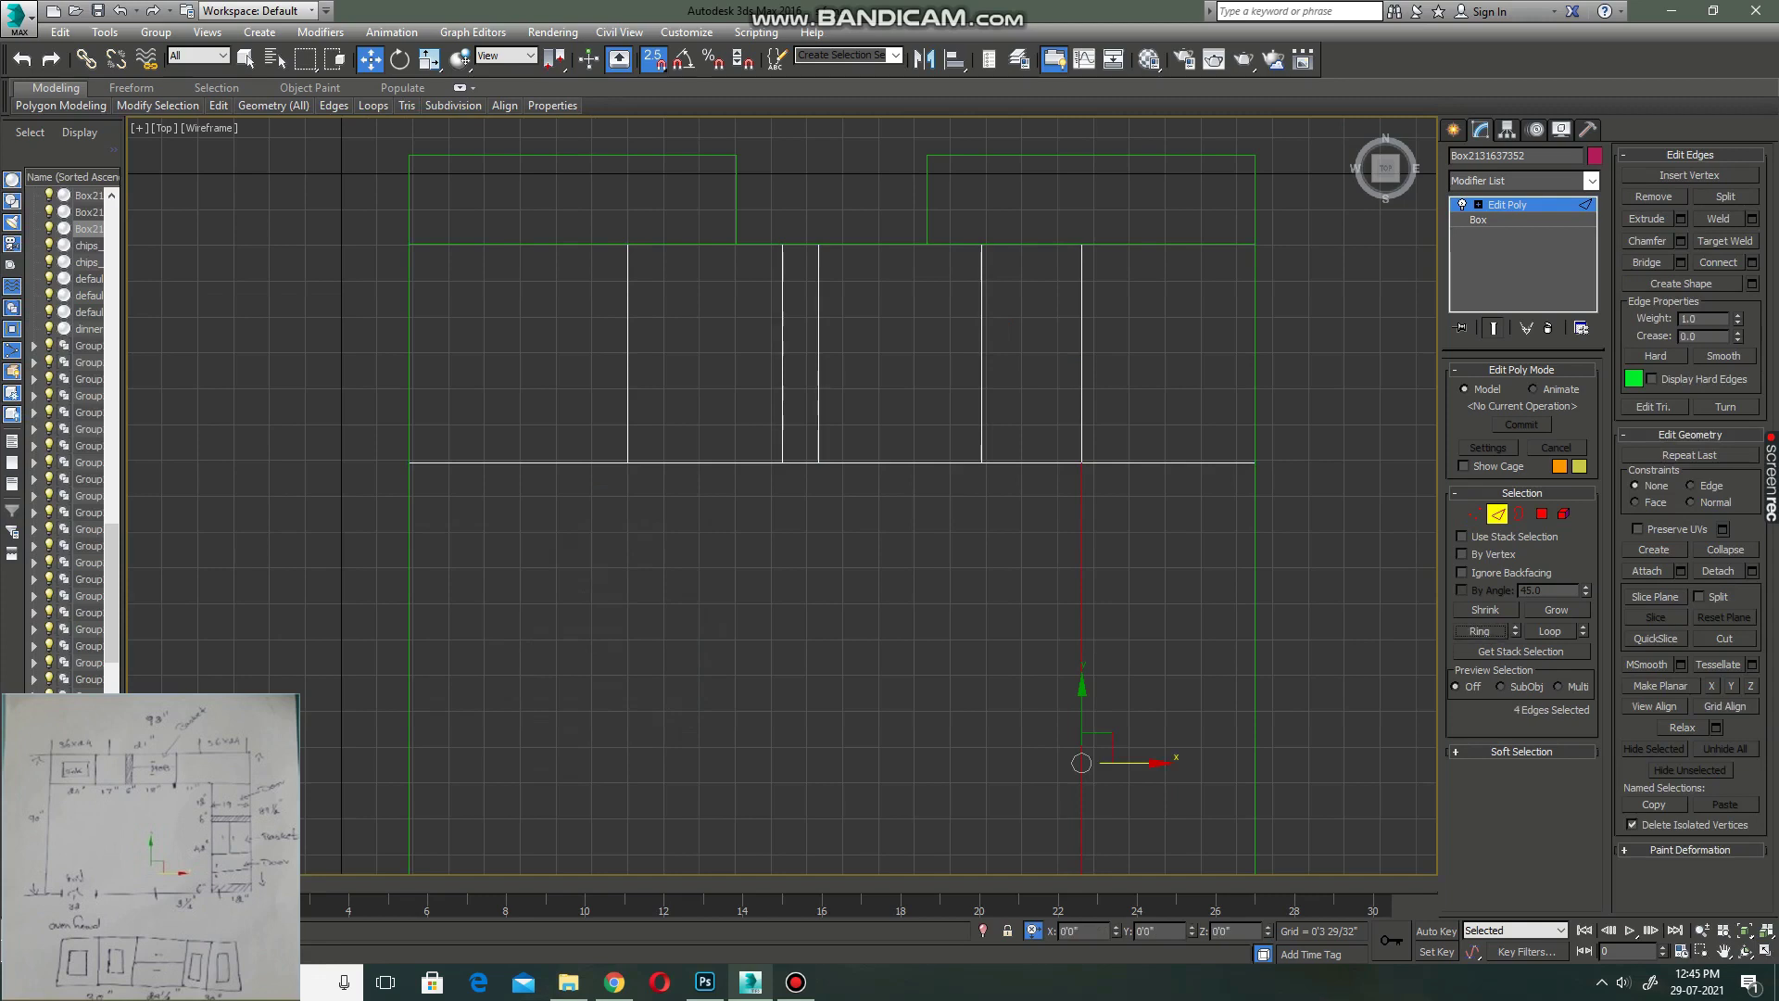
click(1752, 262)
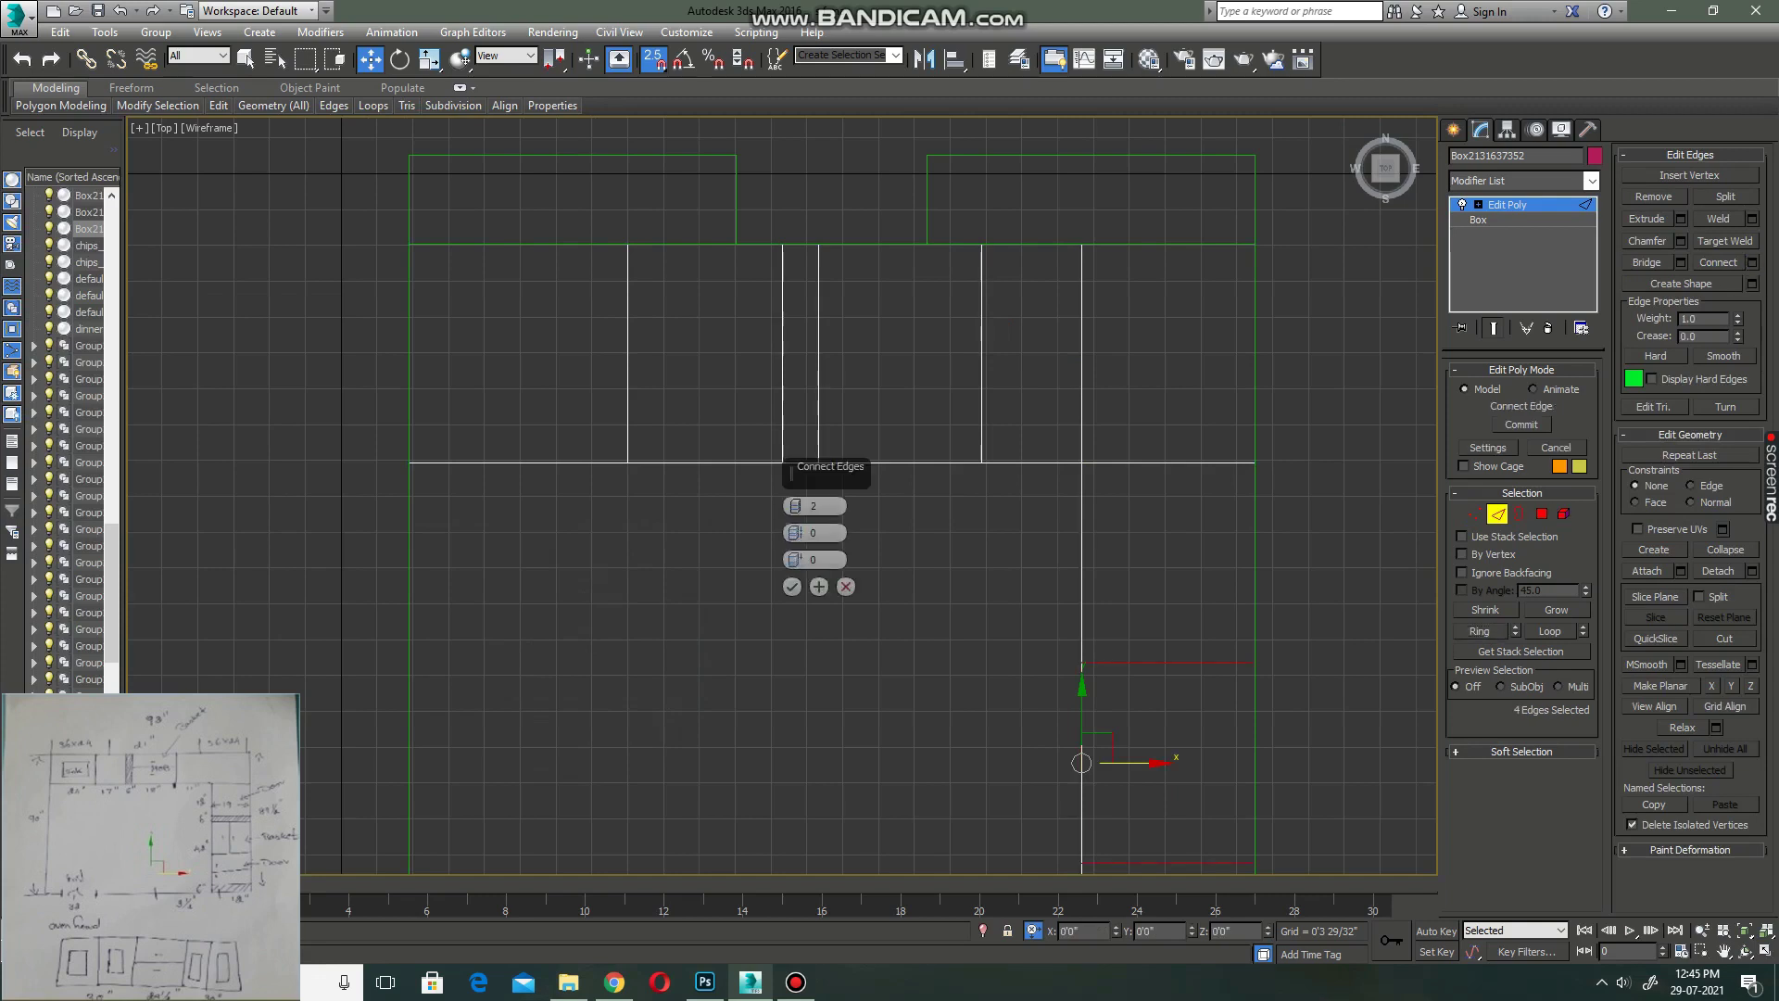
click(791, 585)
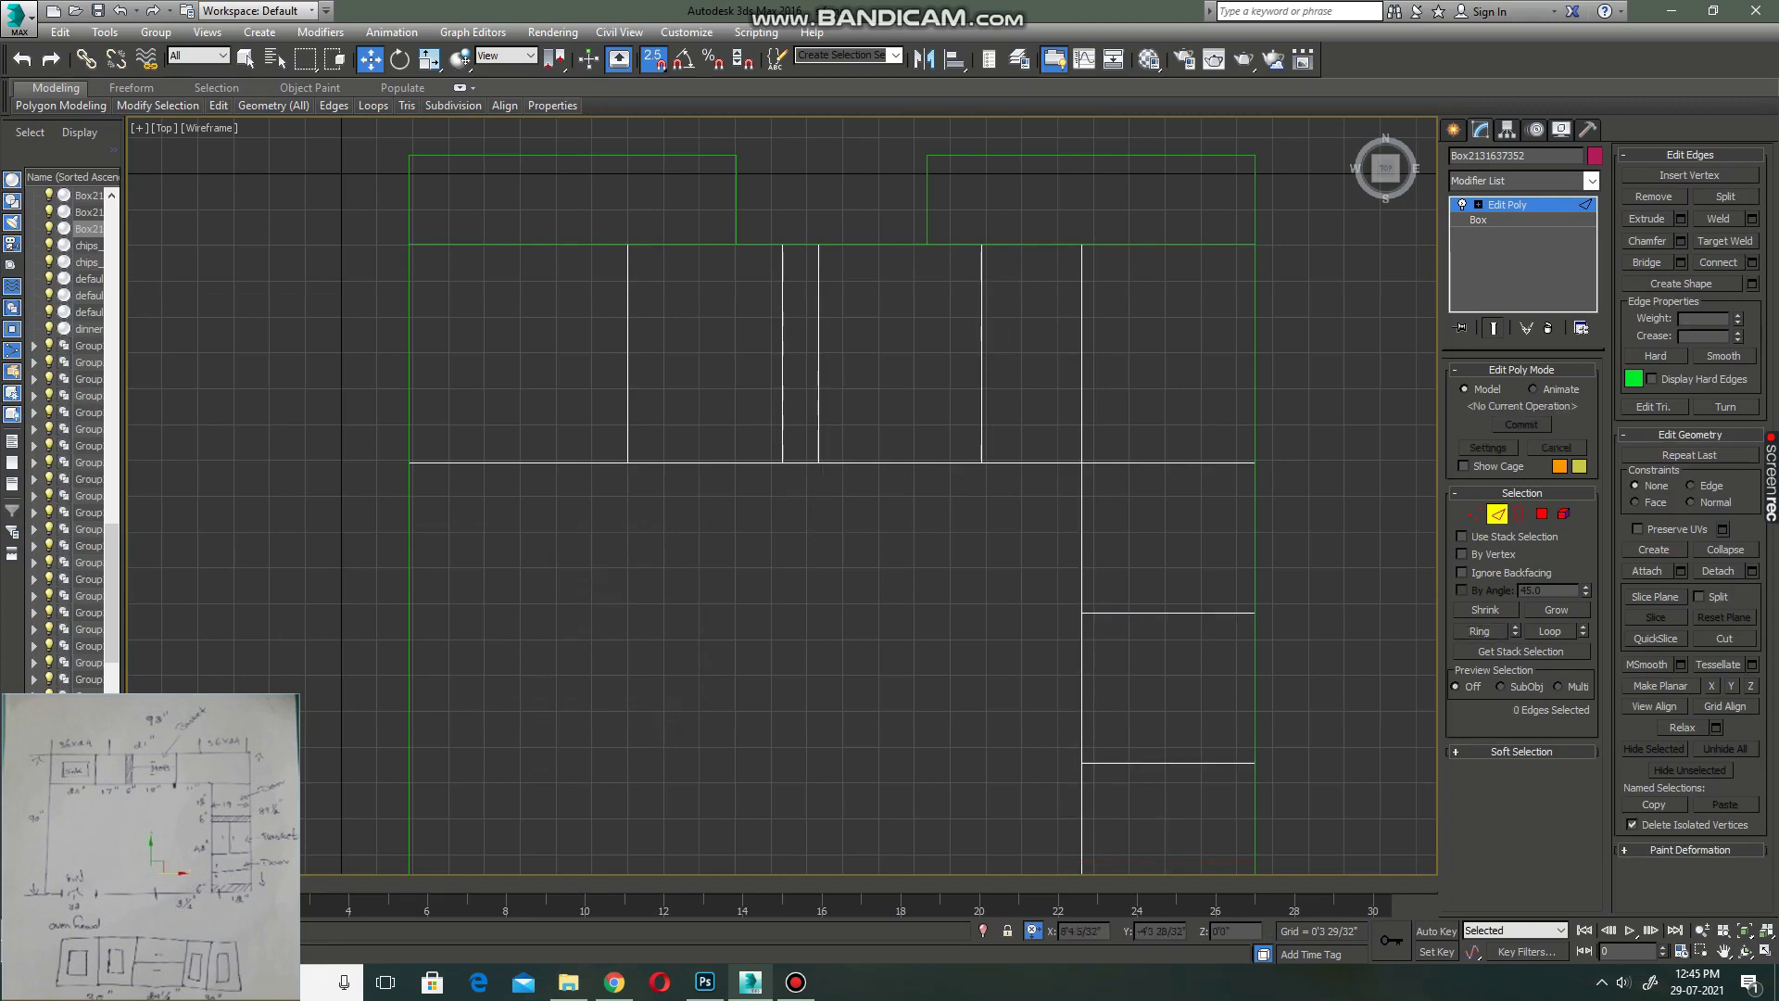
key(1)
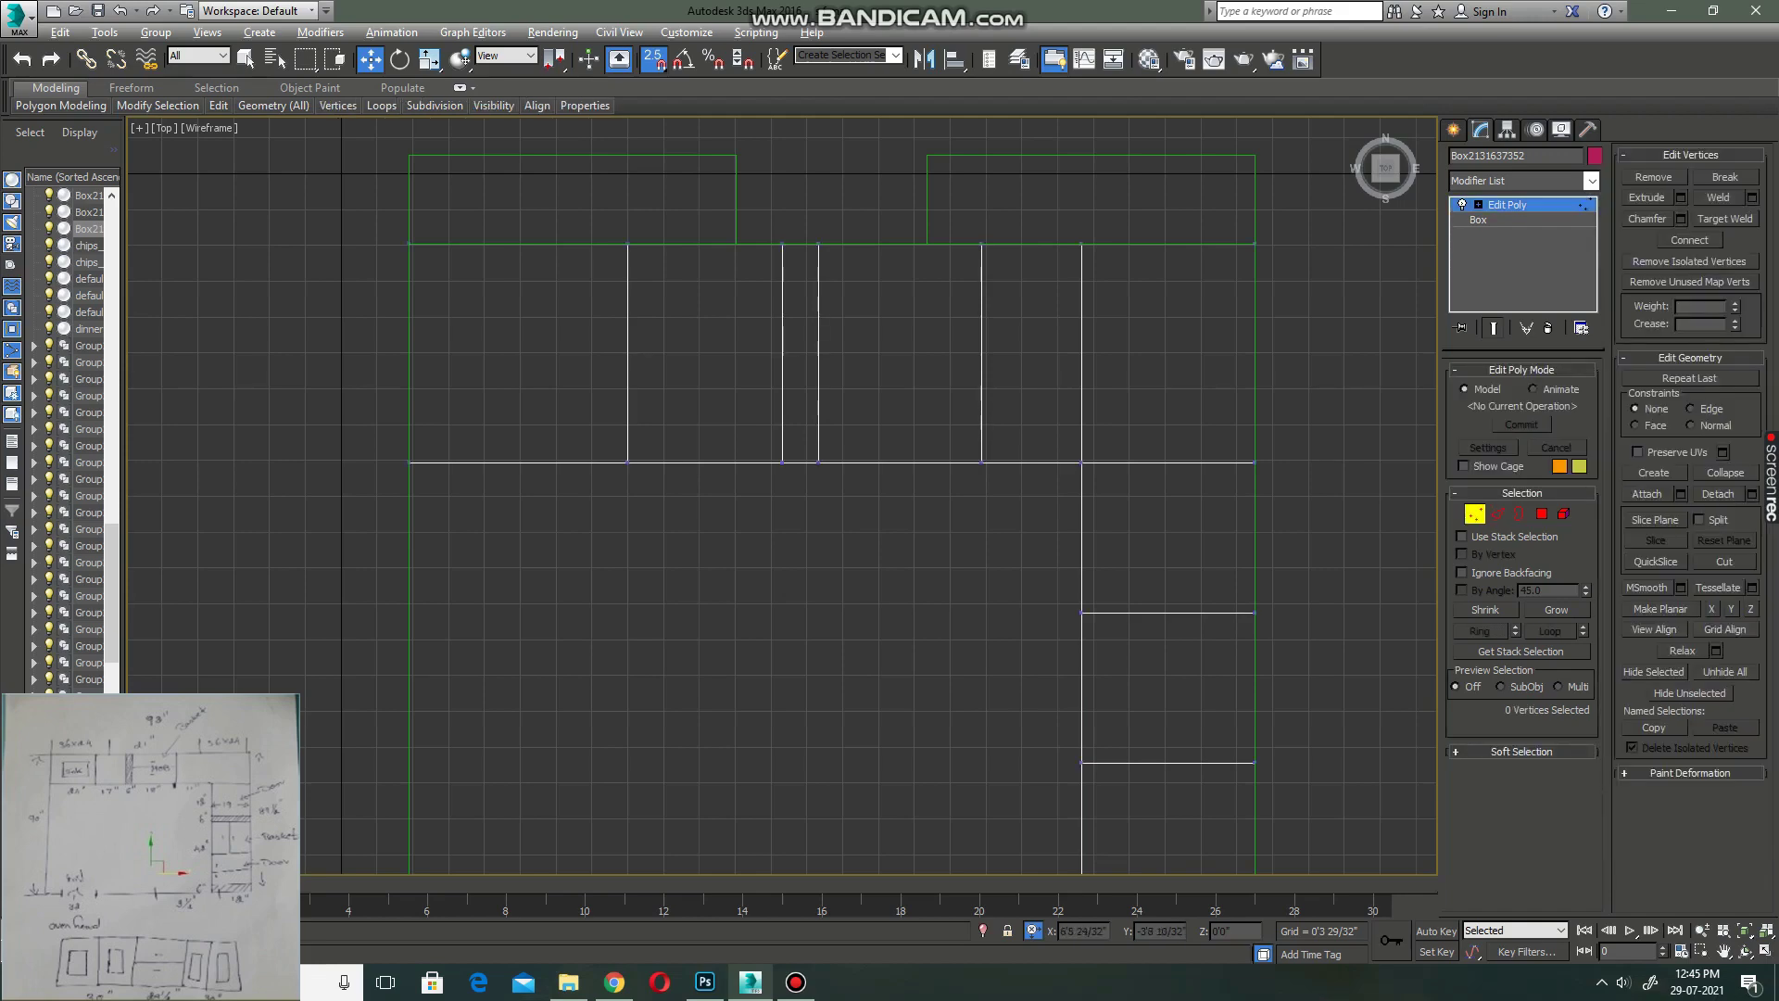
drag(926, 561, 1242, 644)
- Move the side-run vertex rows down by 12 inches and 6 inches using snaps
middle_drag(1168, 612, 1139, 552)
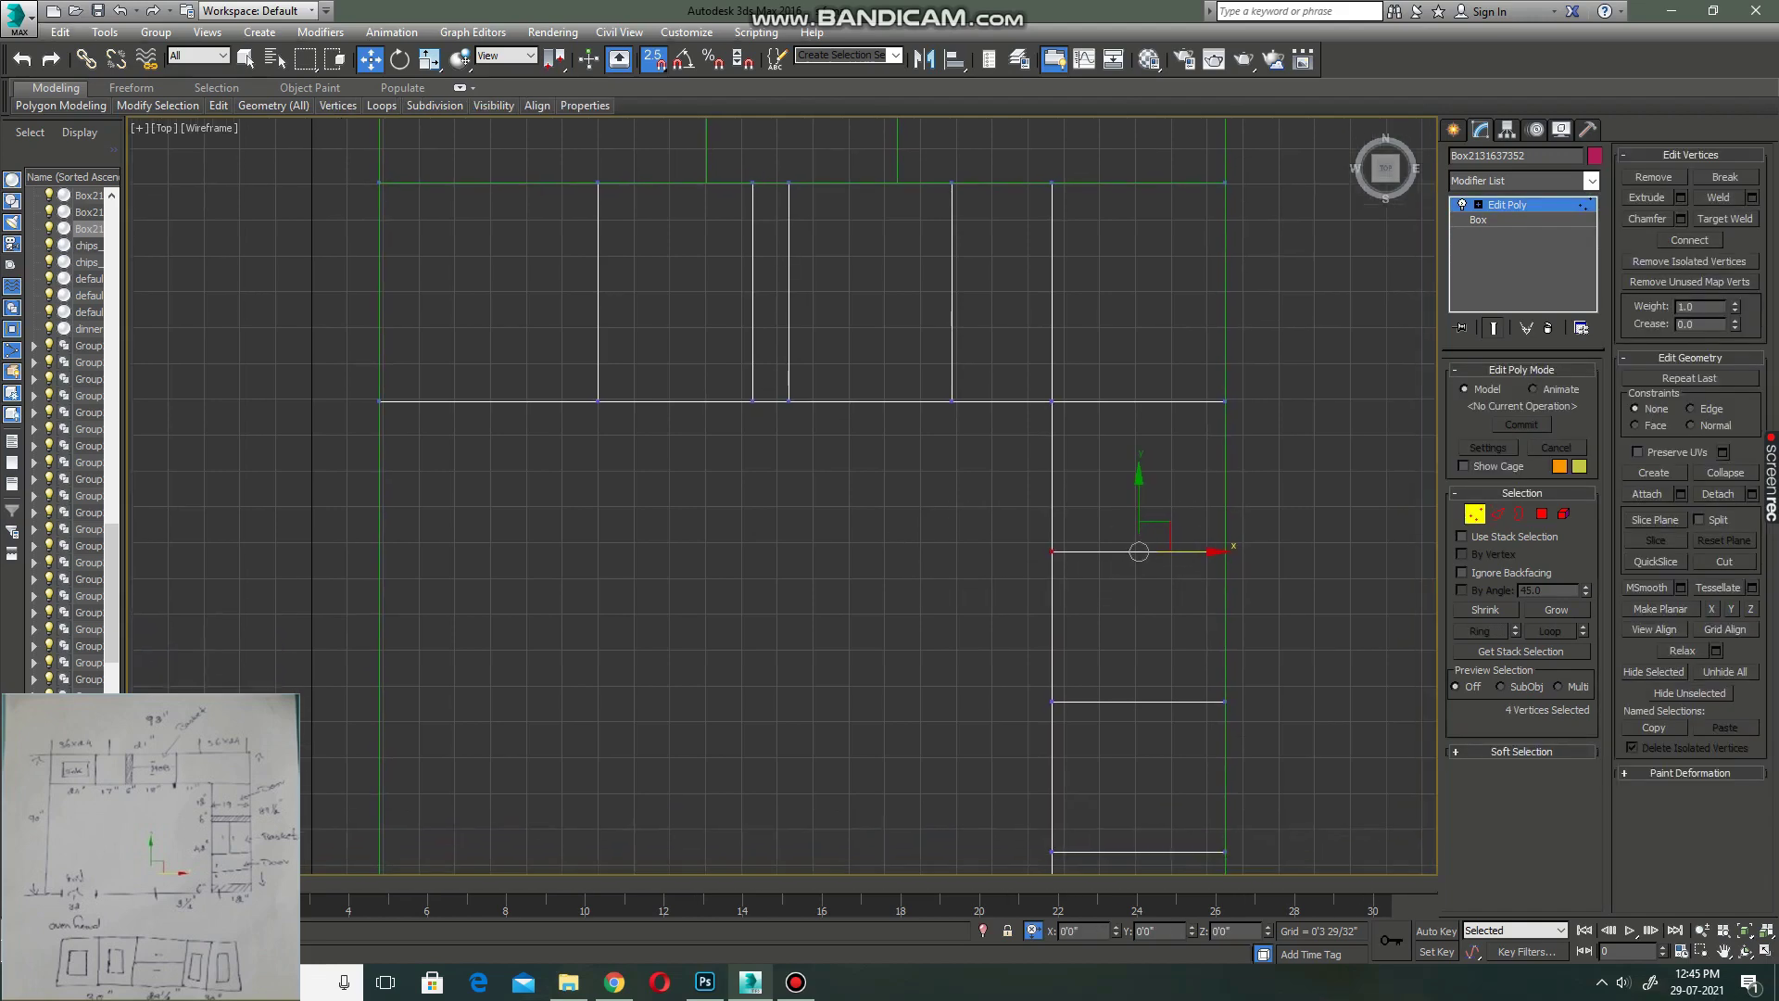
click(1138, 552)
drag(1257, 615, 1257, 615)
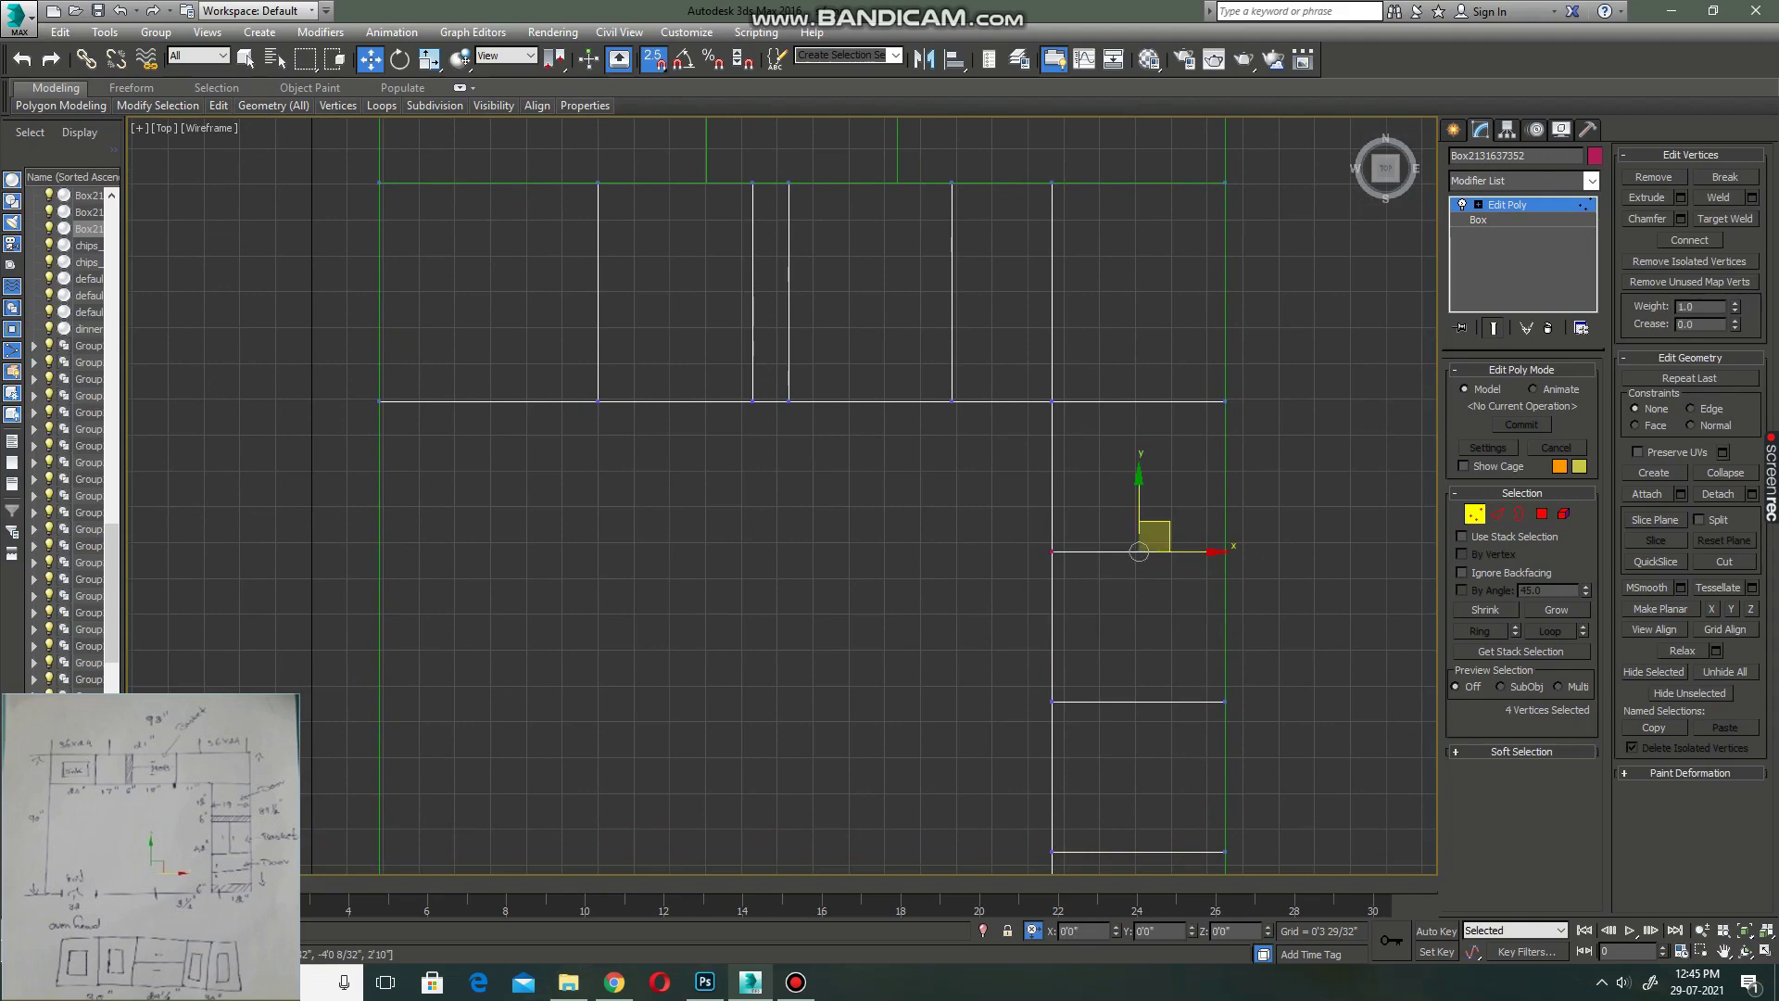
drag(1145, 535, 1146, 385)
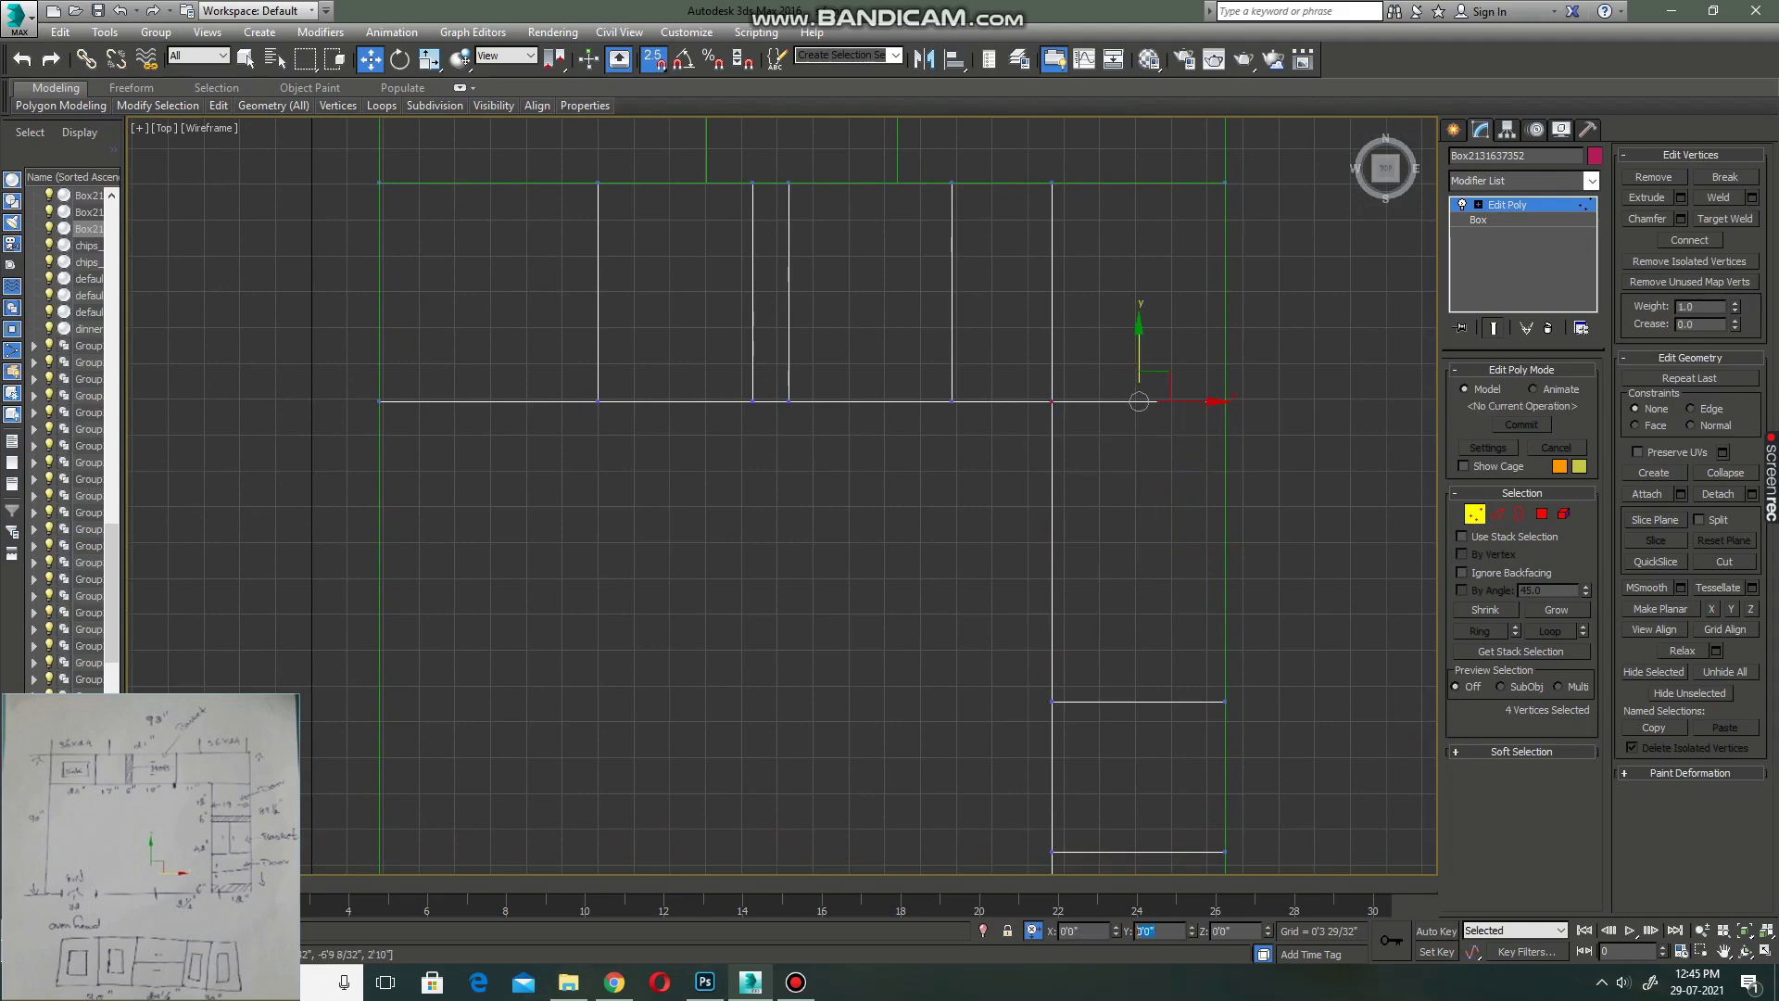
text(-12)
key(Return)
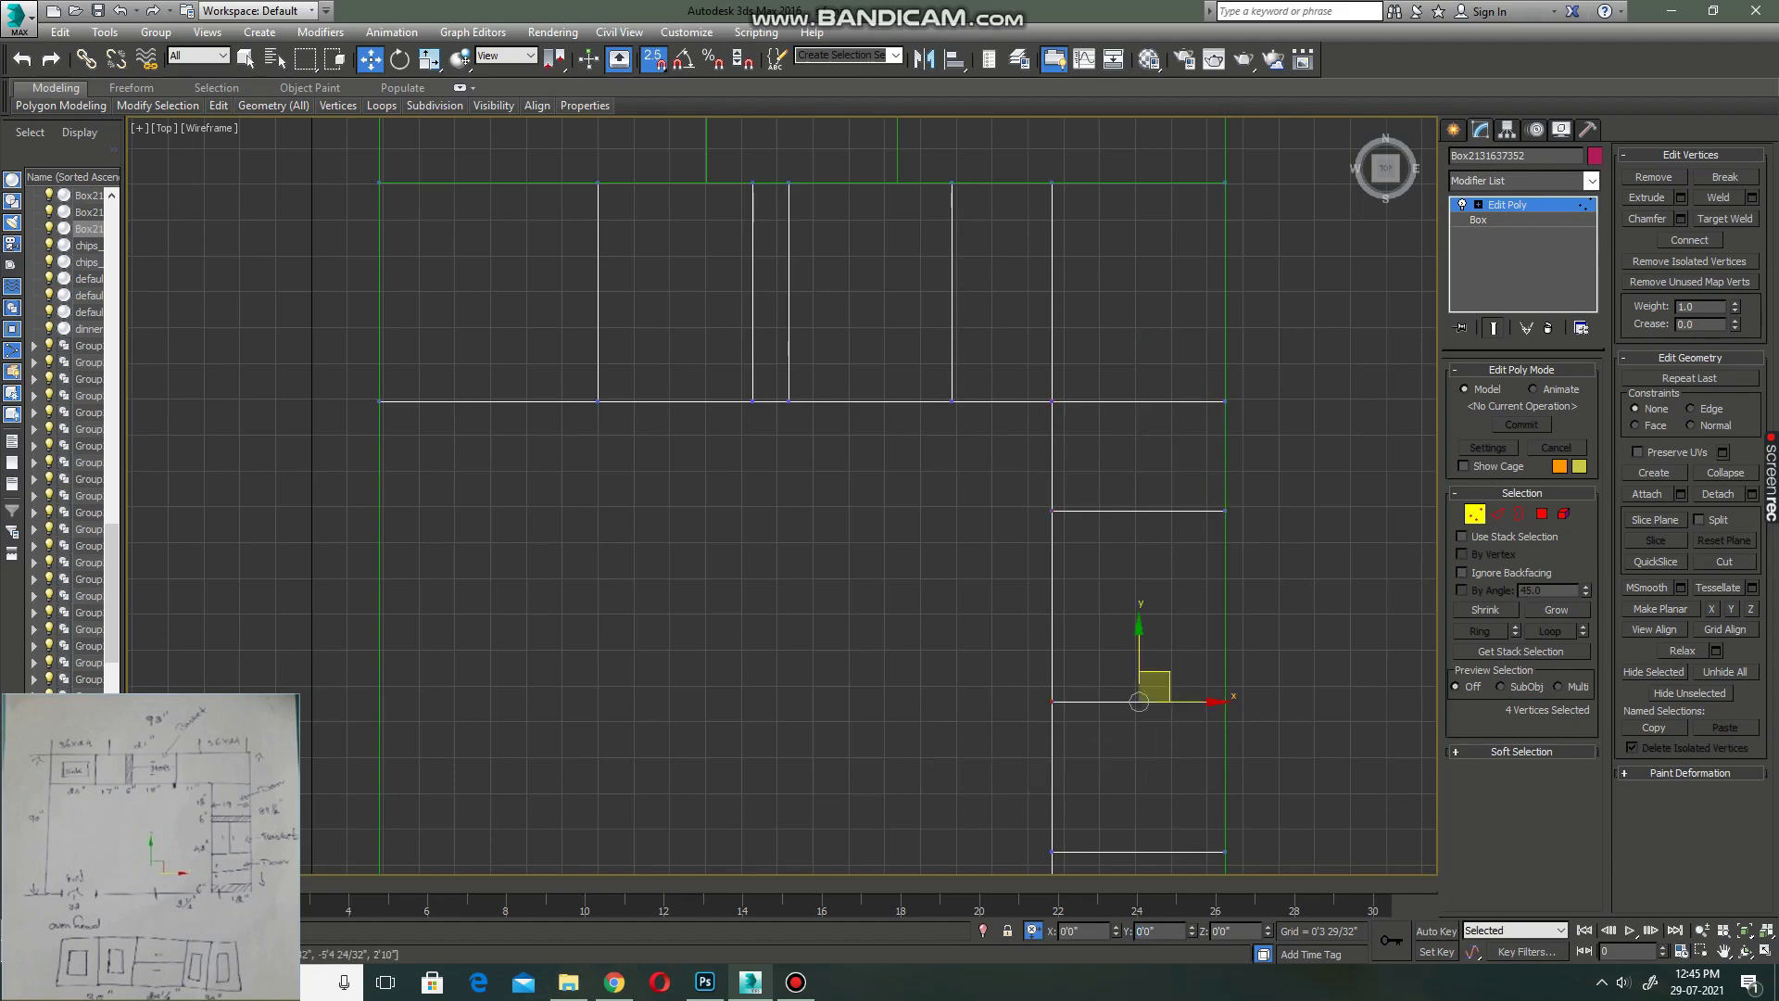
drag(1139, 701, 1223, 511)
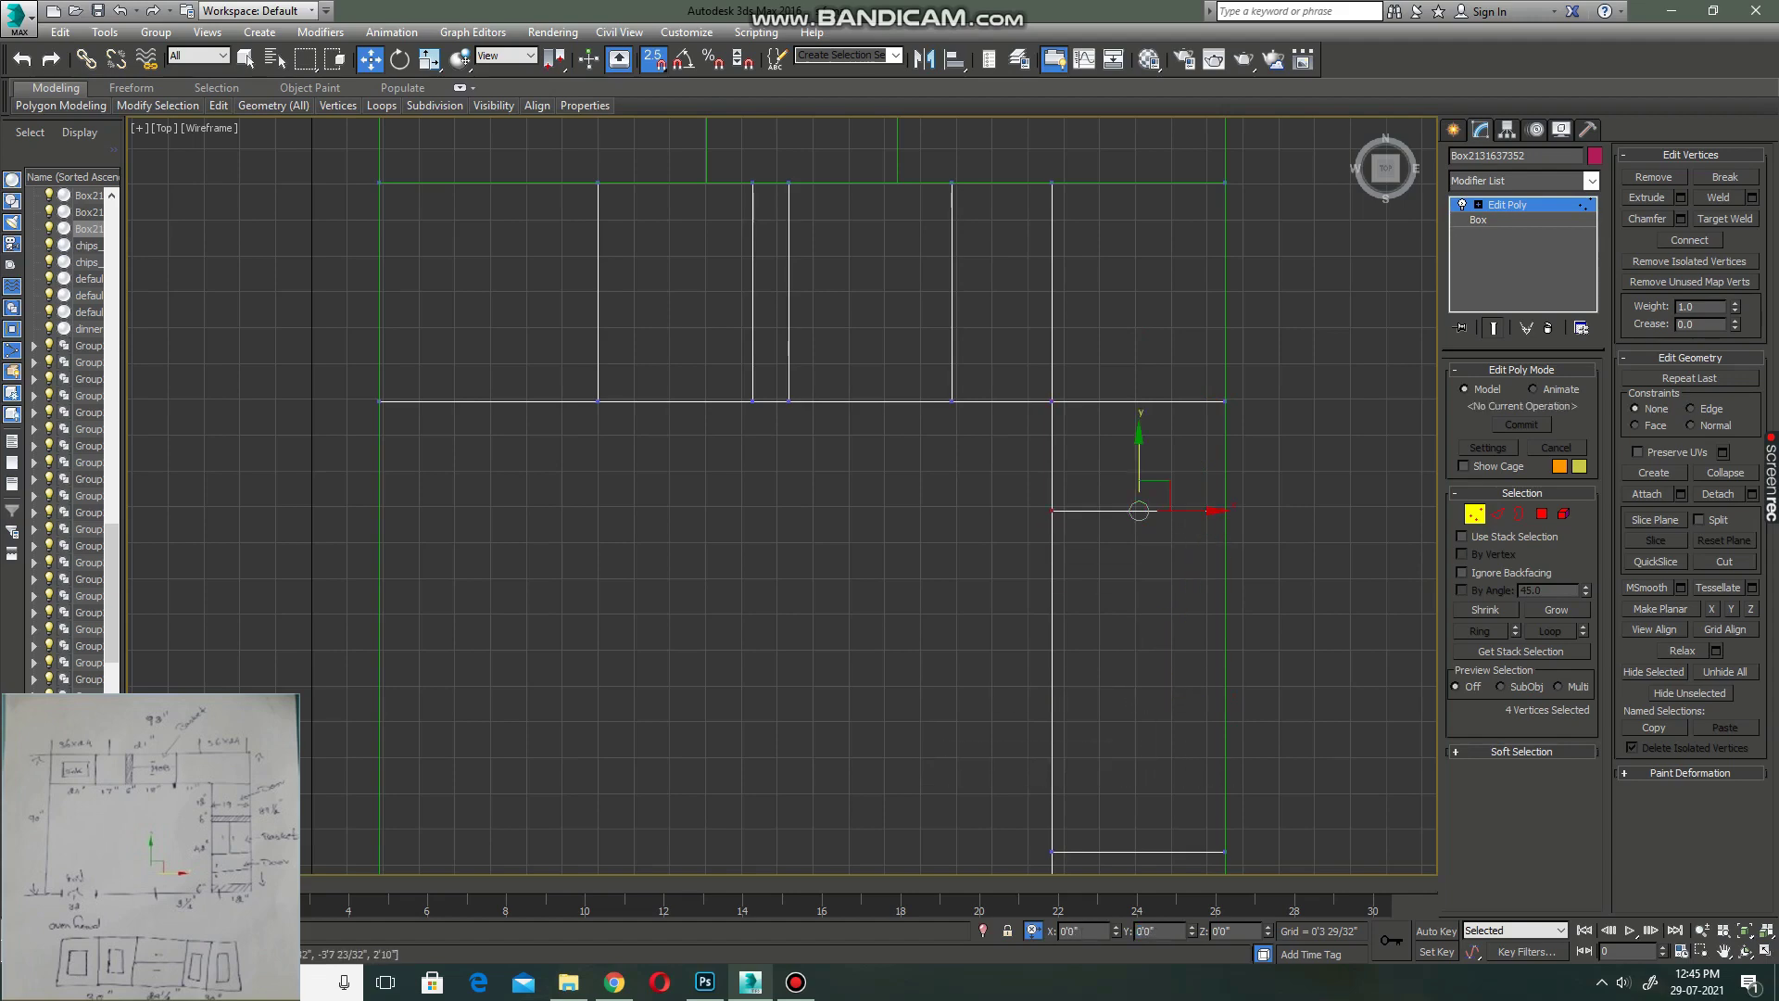
text(-6)
key(Return)
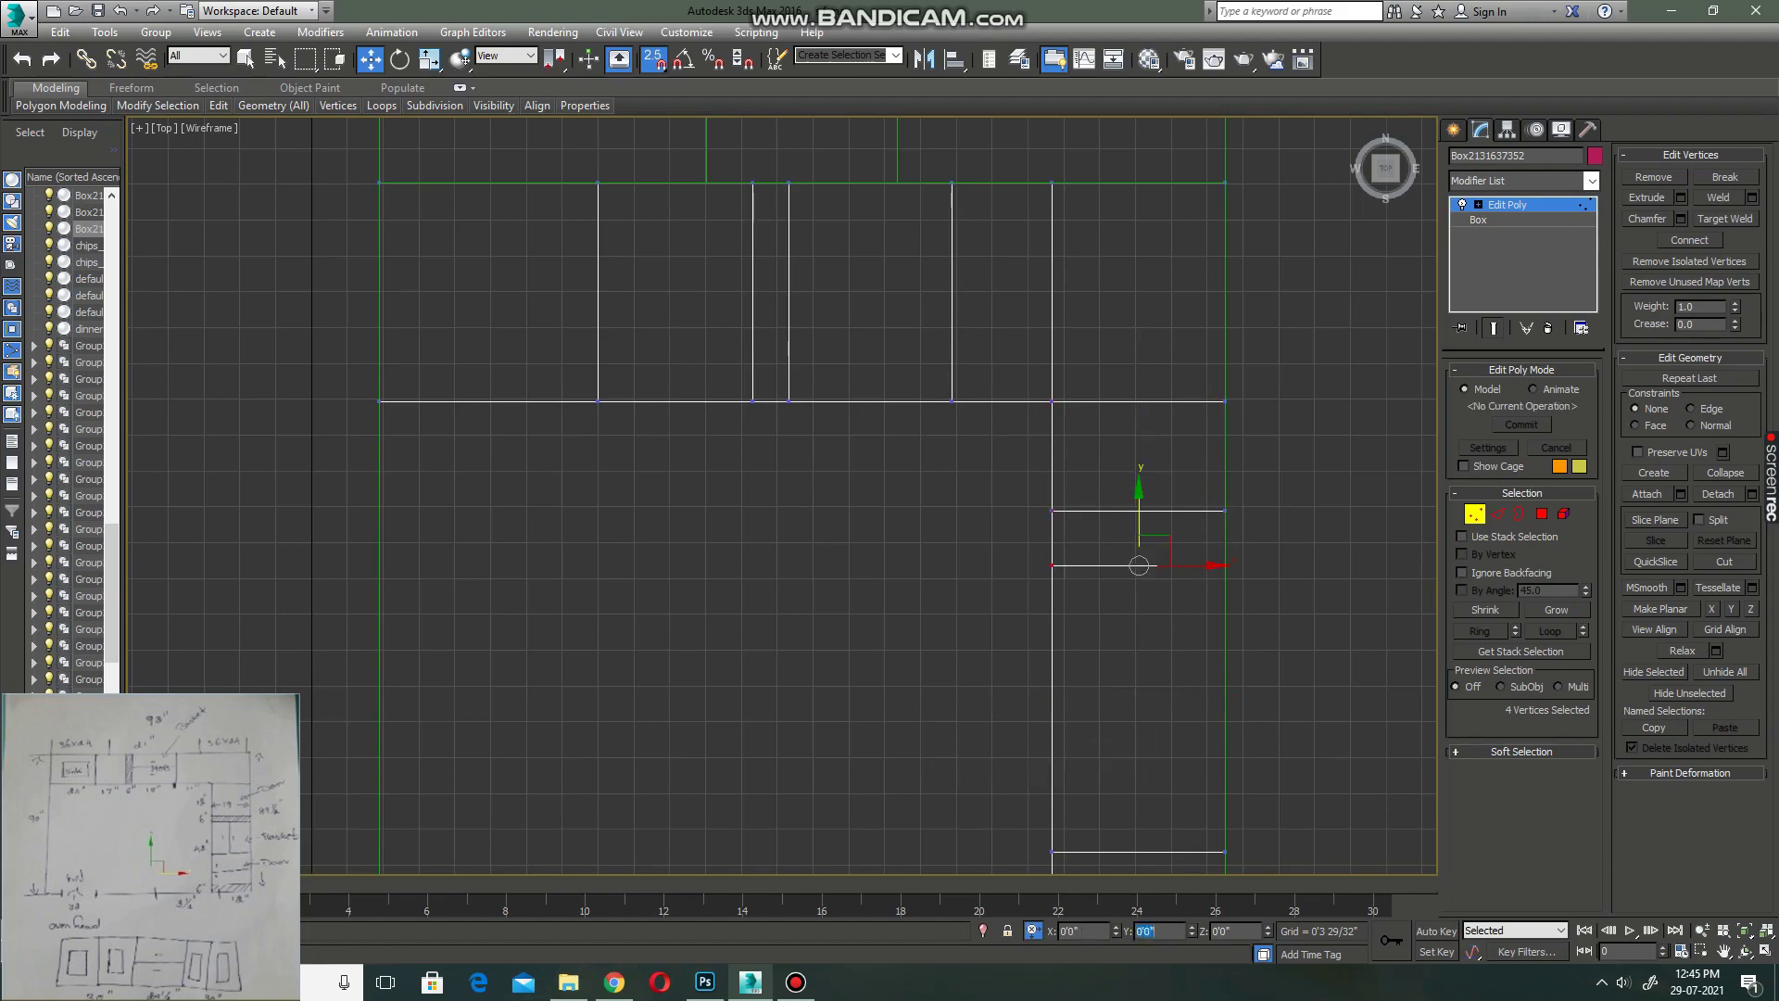
middle_drag(834, 556, 788, 411)
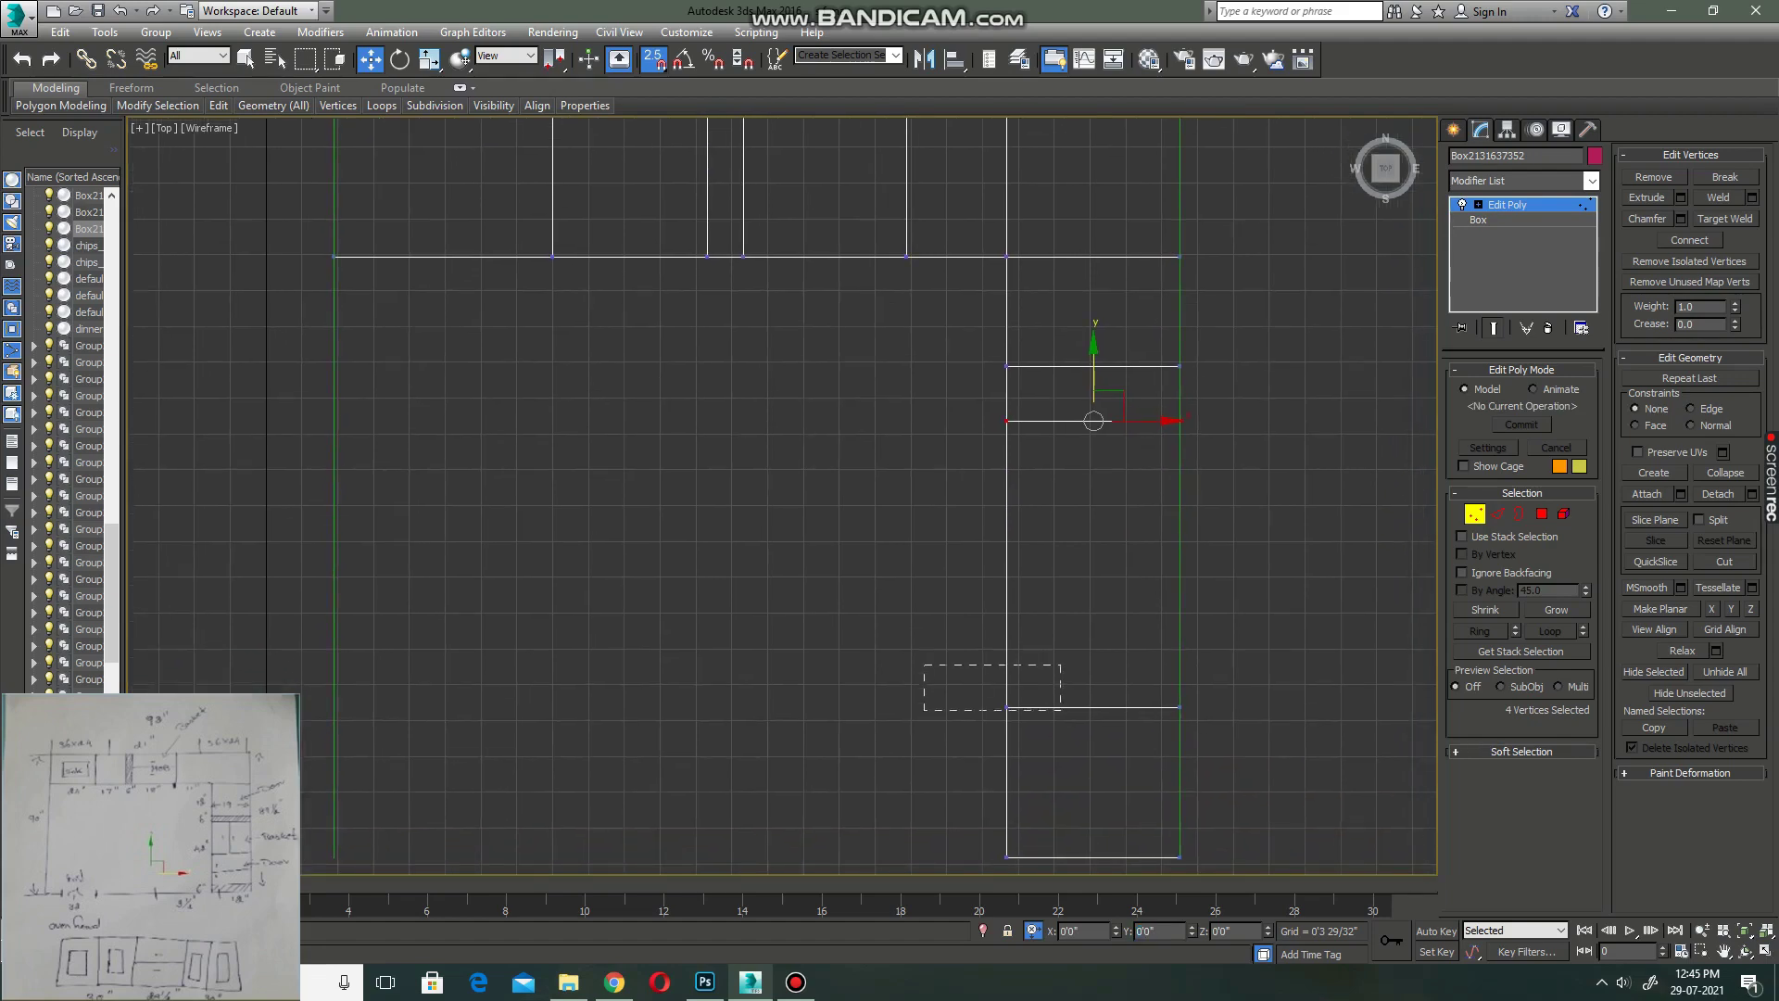
mouse_move(923, 664)
mouse_down()
mouse_move(1060, 710)
mouse_move(1184, 480)
mouse_move(1179, 420)
mouse_up()
- Offset vertex rows by 42 and 18 inches, then connect a new cross edge near the far end
key(Return)
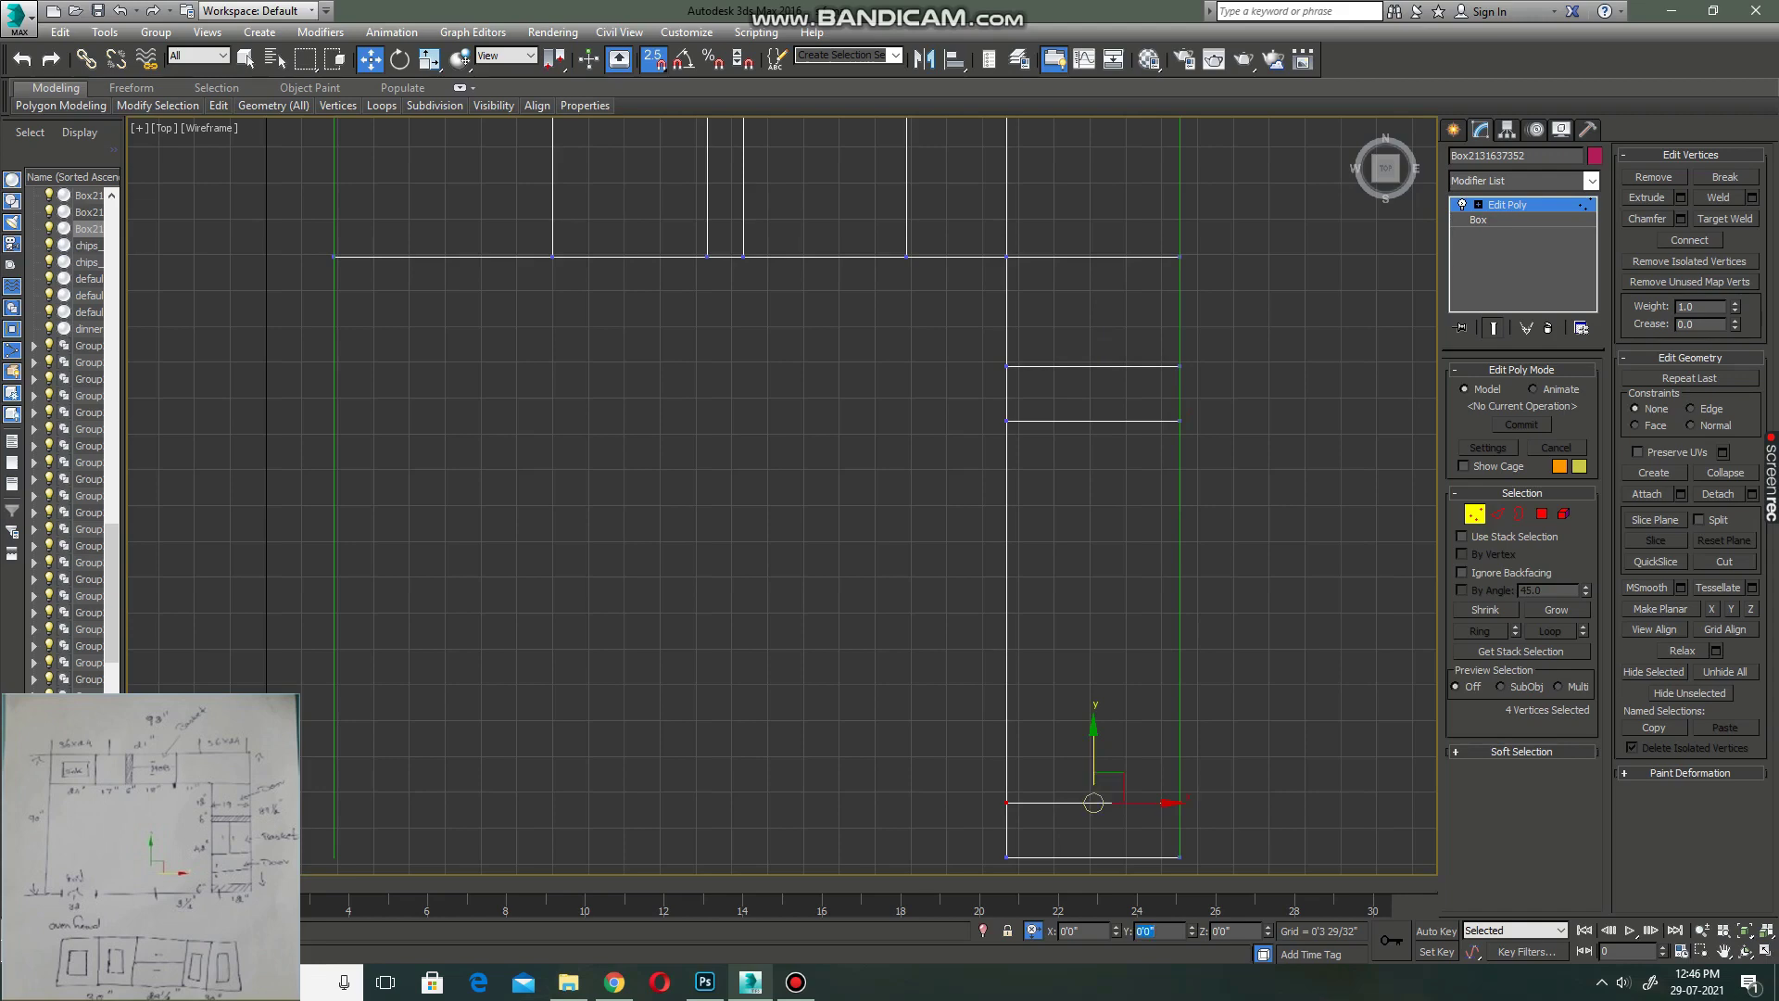
scroll(1093, 802, down, 2)
drag(865, 542, 928, 272)
text(-18')
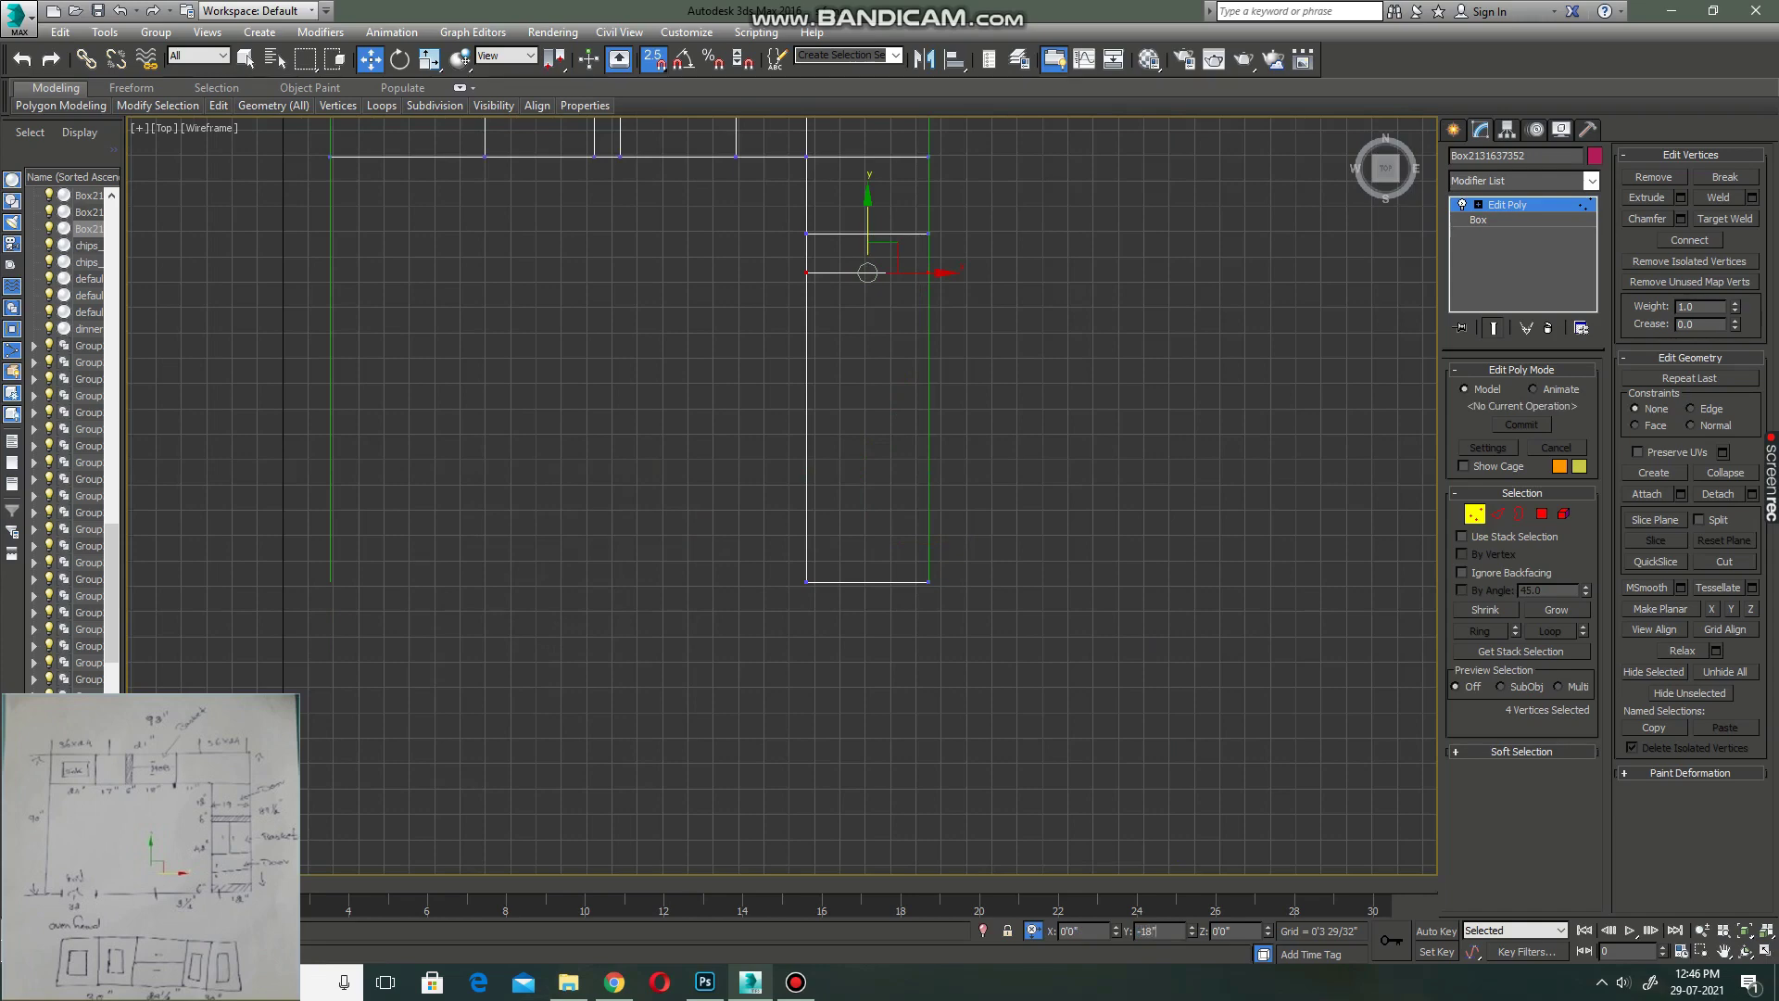
key(Return)
key(2)
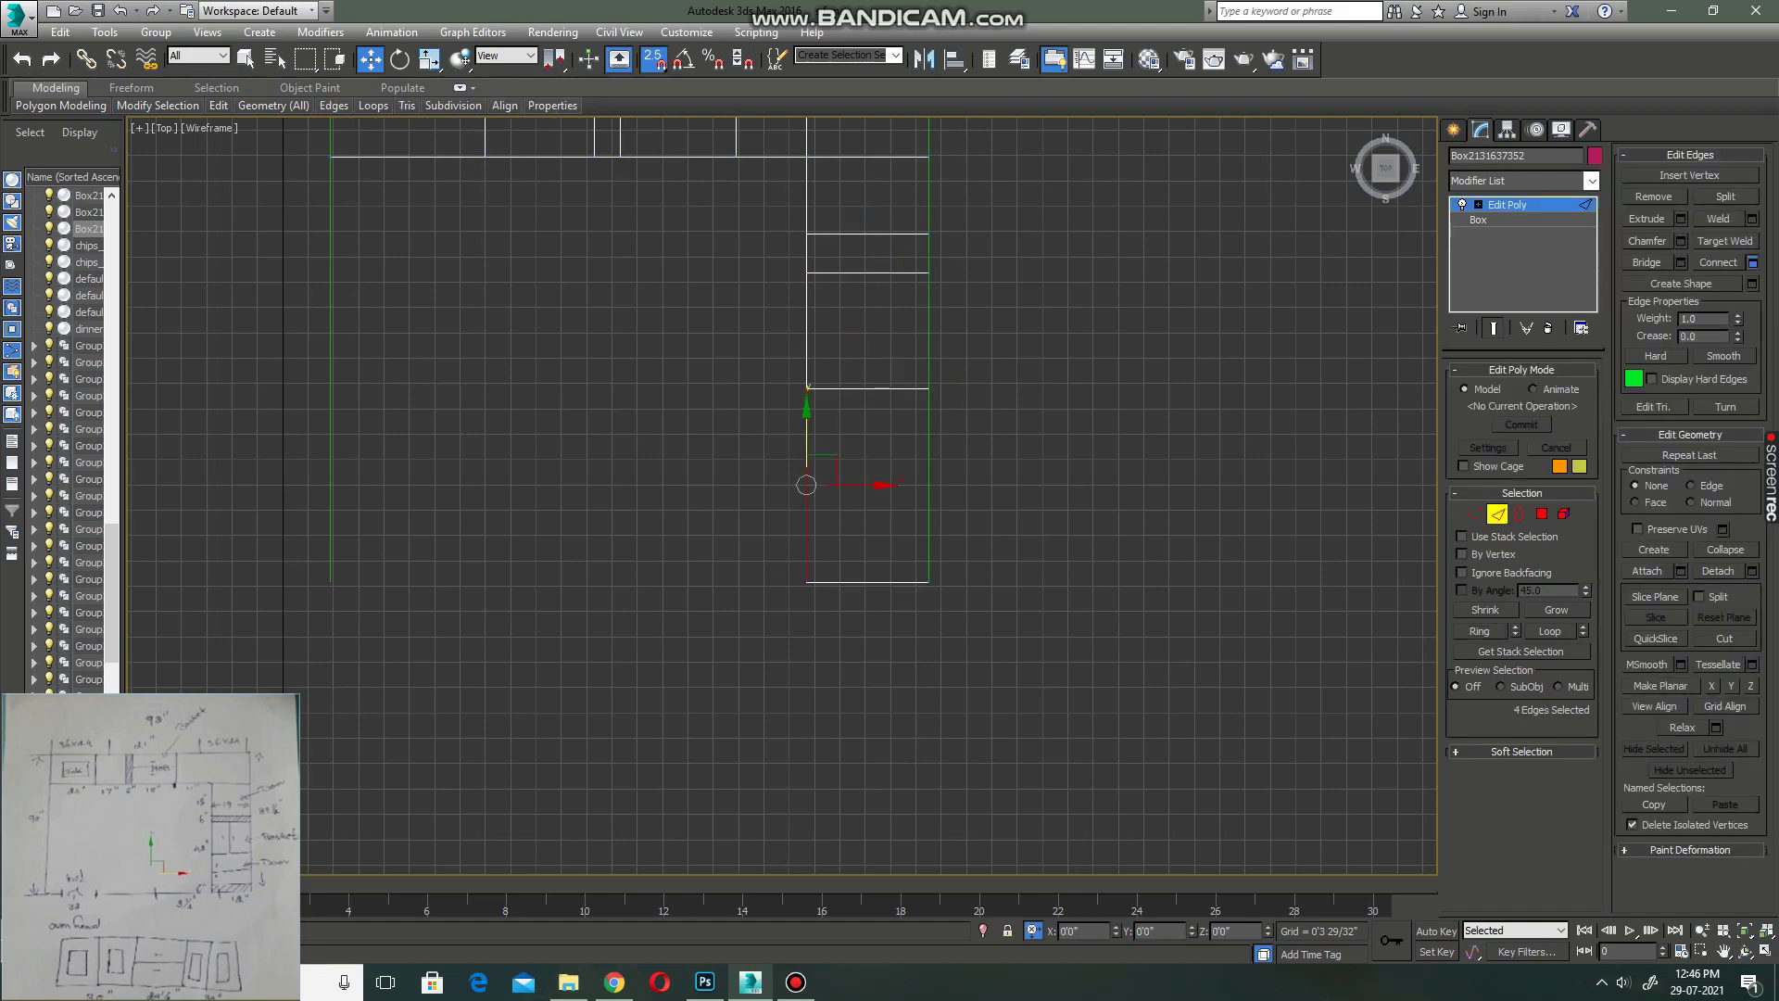
click(1752, 262)
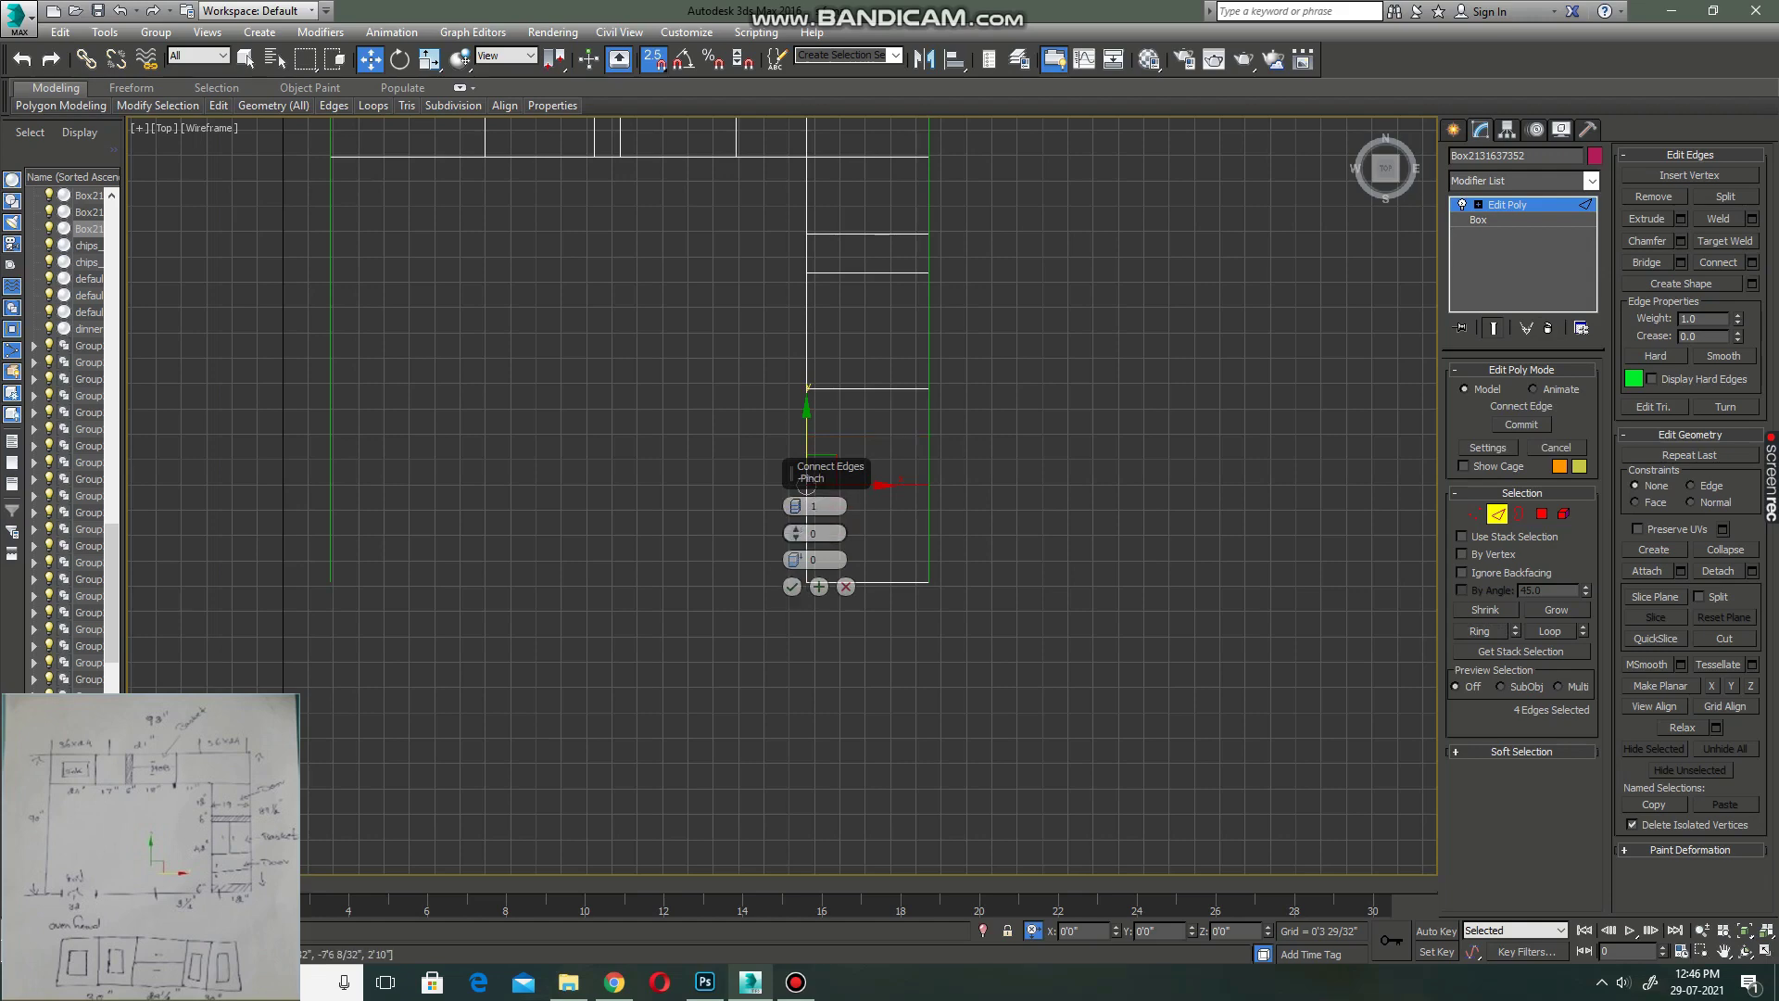
click(792, 586)
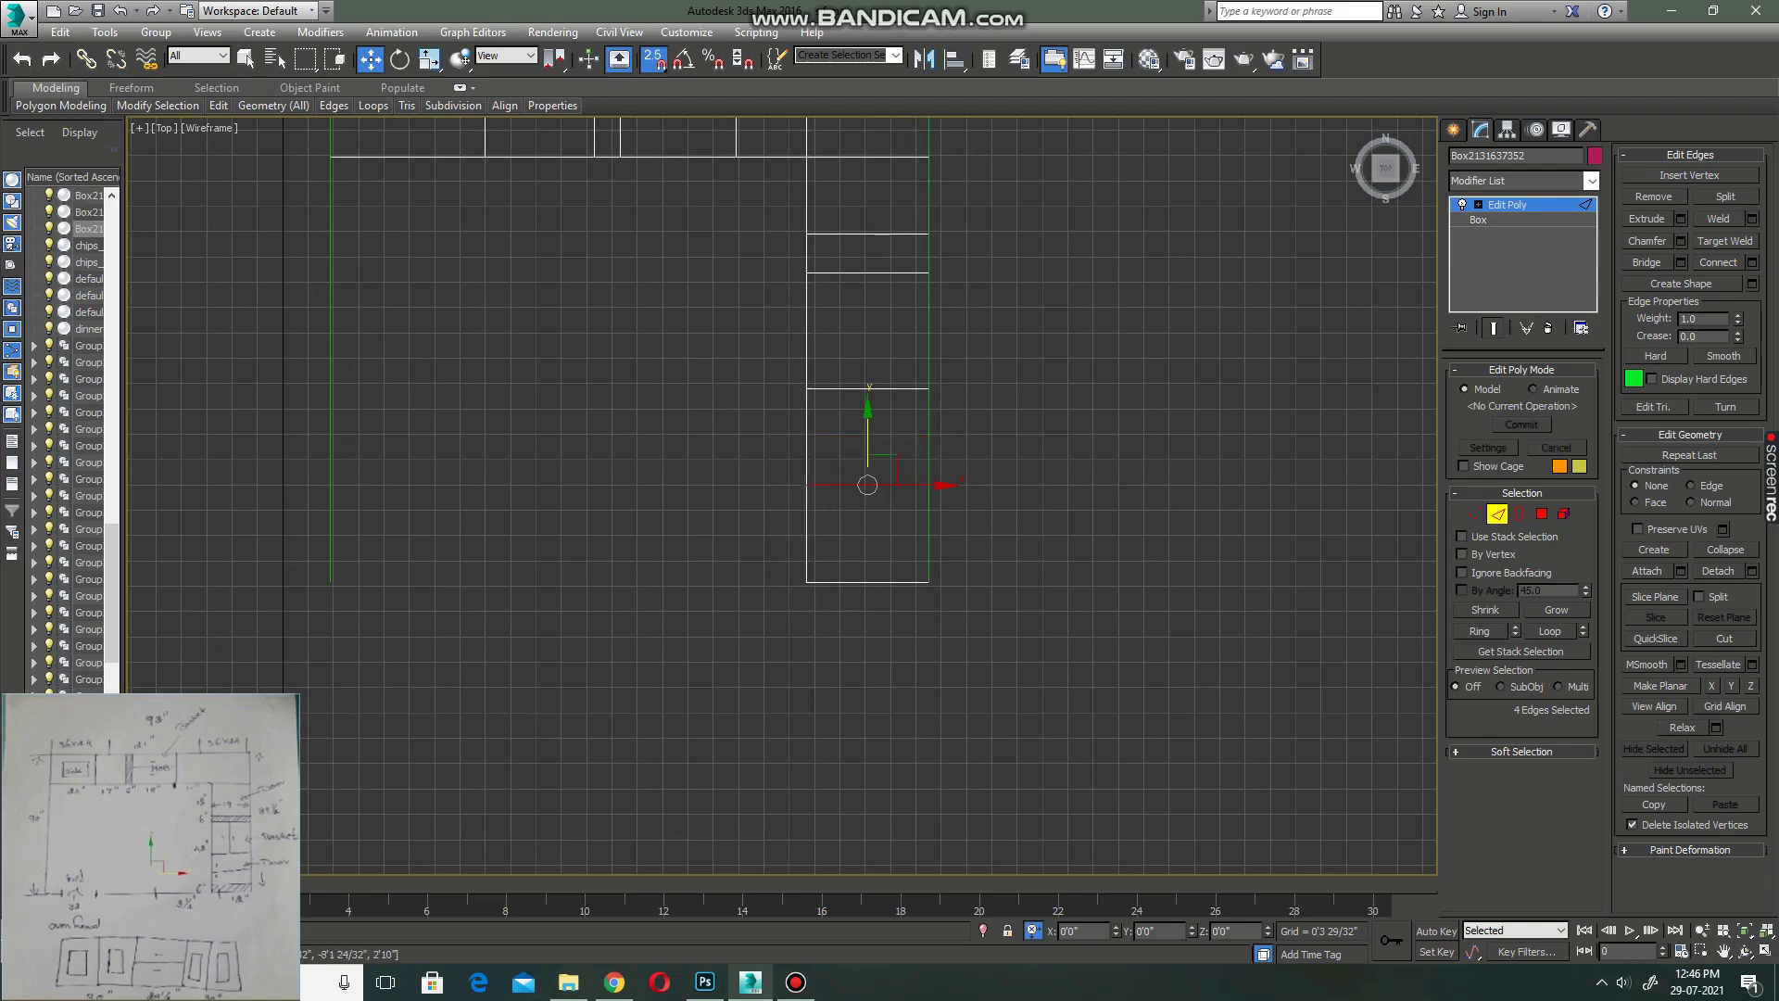
- Clear selections and view the pink L-shaped counter tops full-size in Perspective
key(ctrl+d)
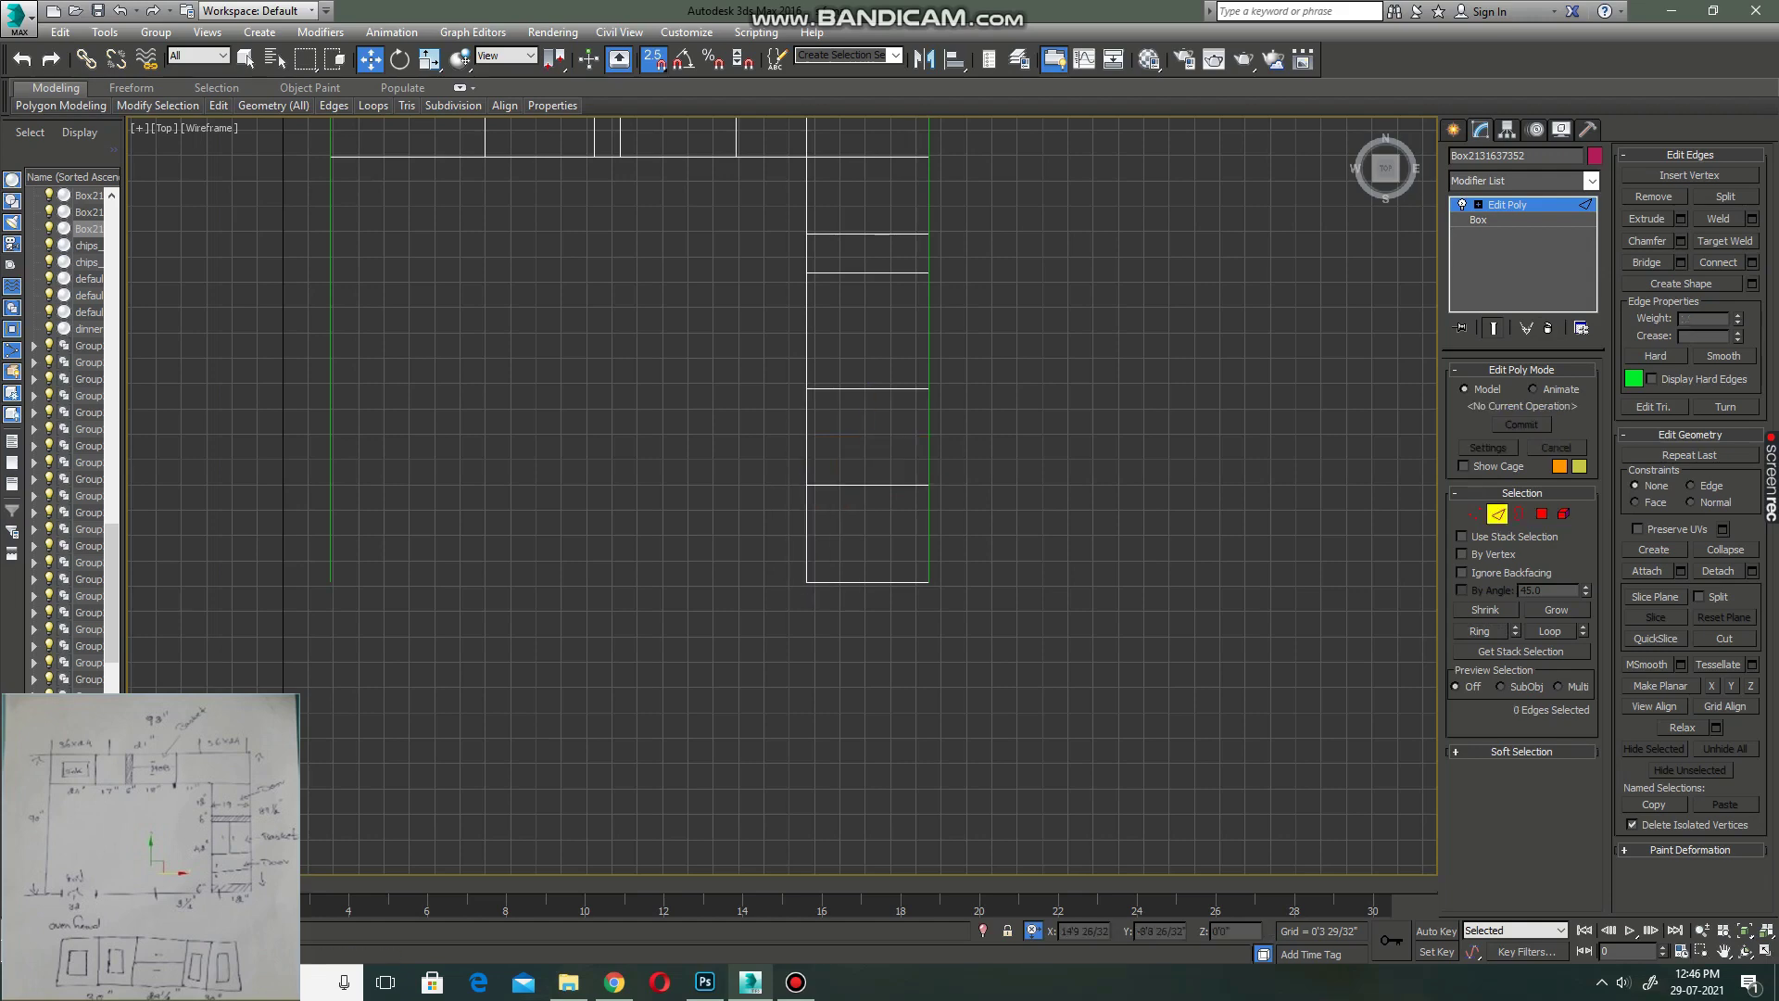
key(1)
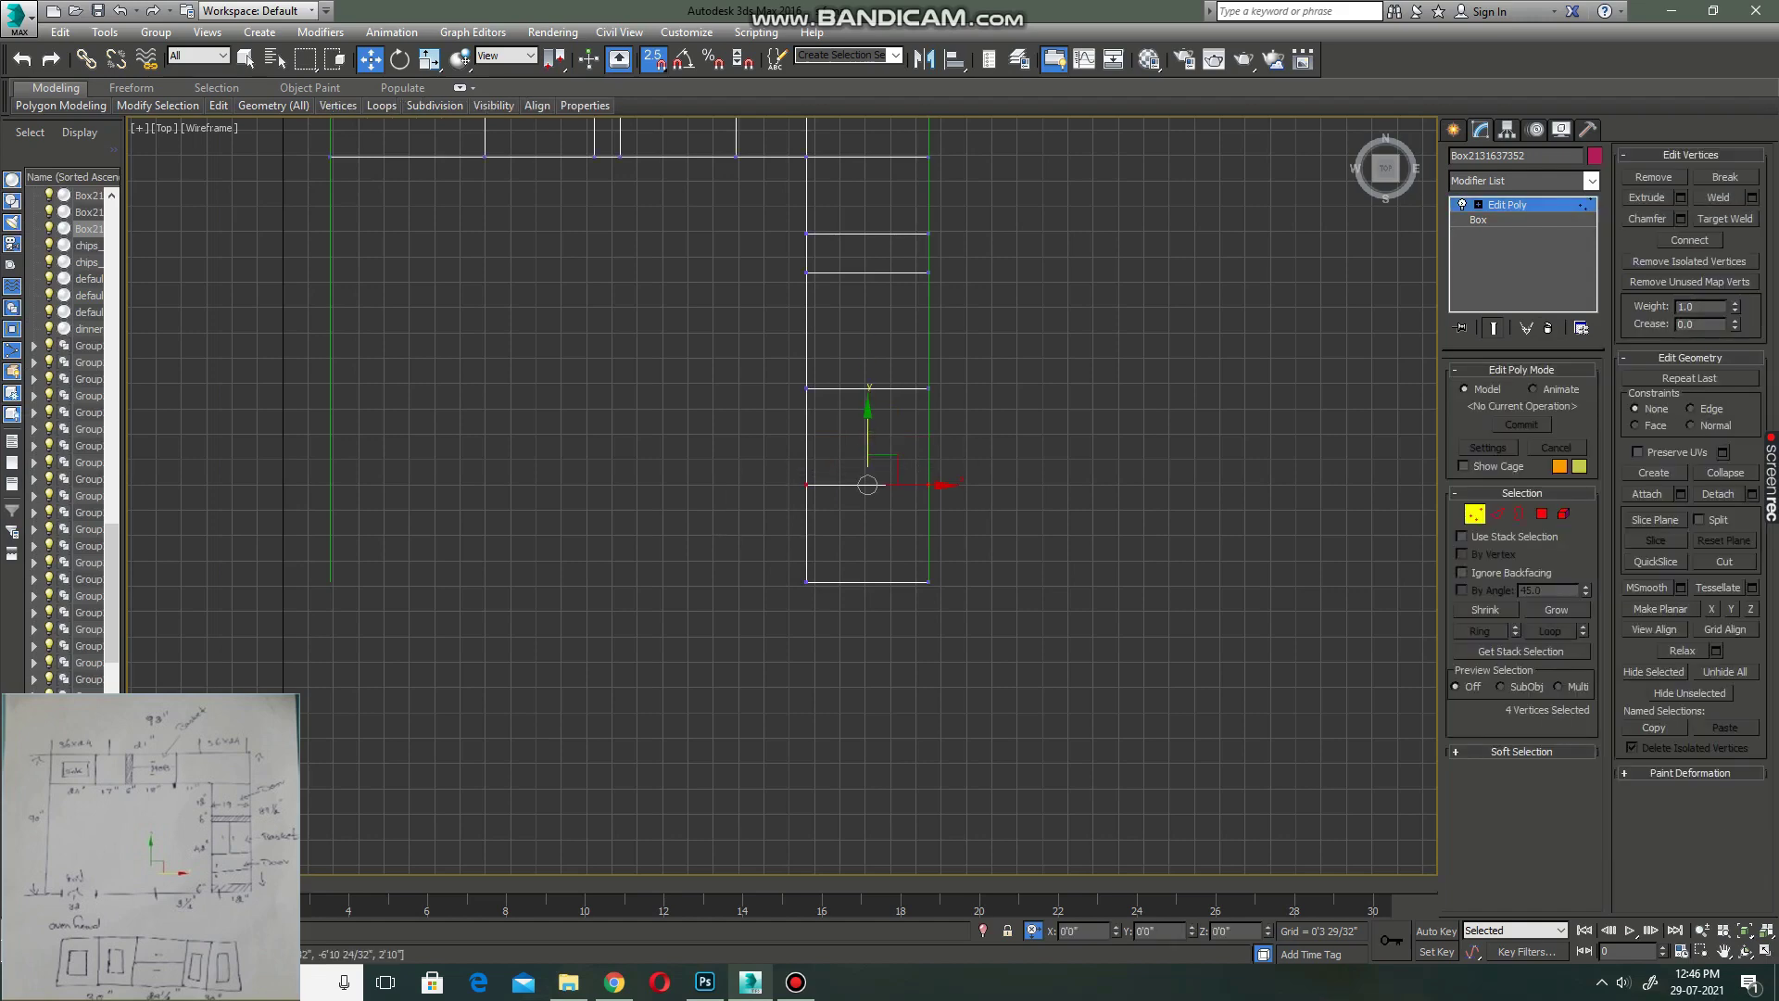
key(ctrl+d)
key(alt+w)
key(alt+w)
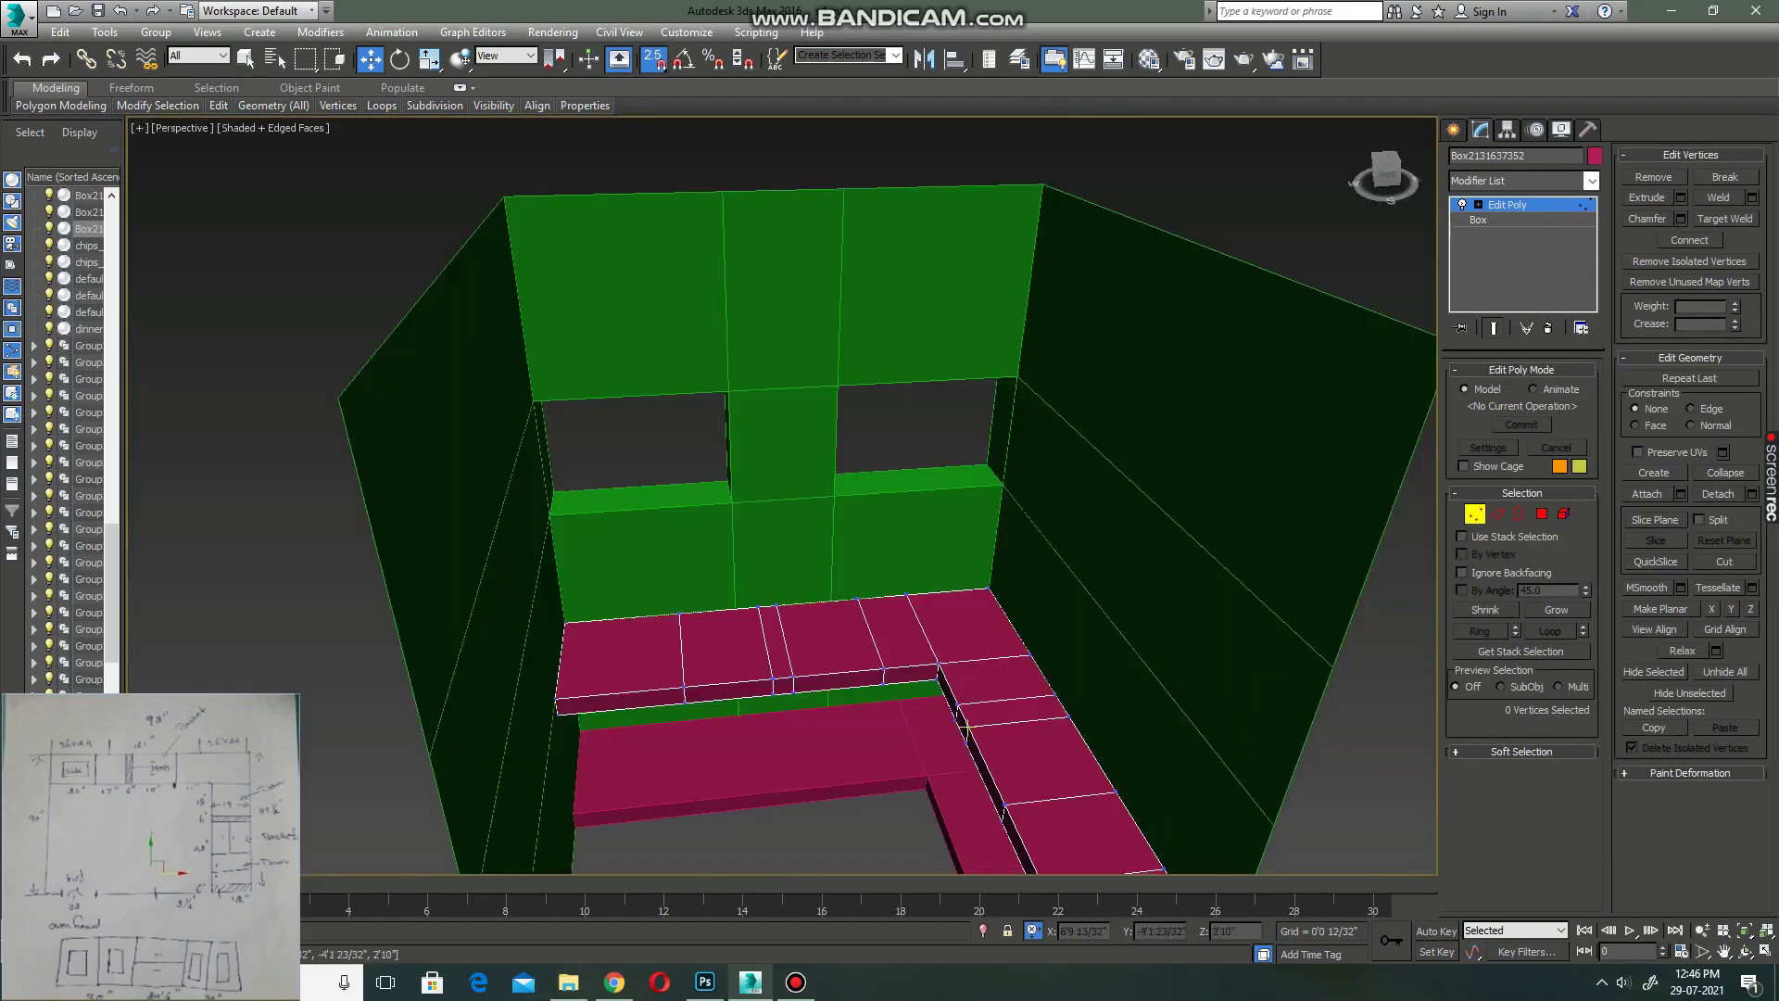
alt+middle_drag(834, 463, 839, 505)
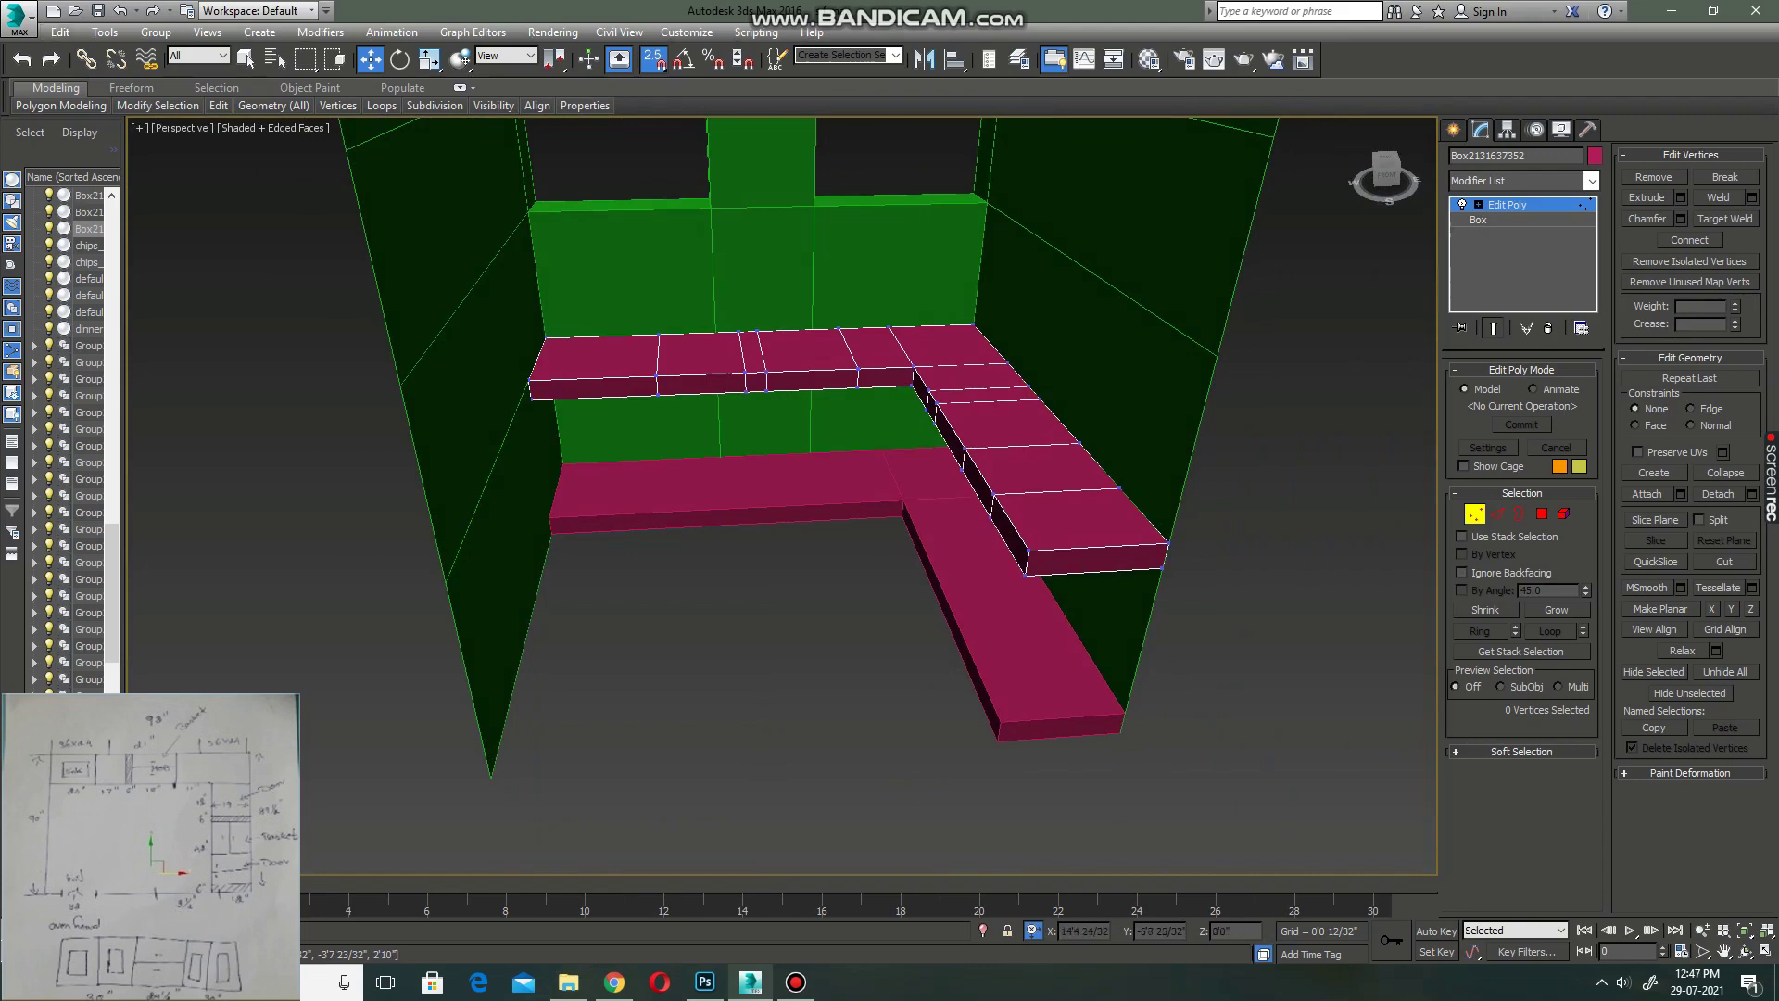
- In the Top view, snap the vertex row to the run's end edge, then offset it 6 inches up
key(alt+w)
key(alt+w)
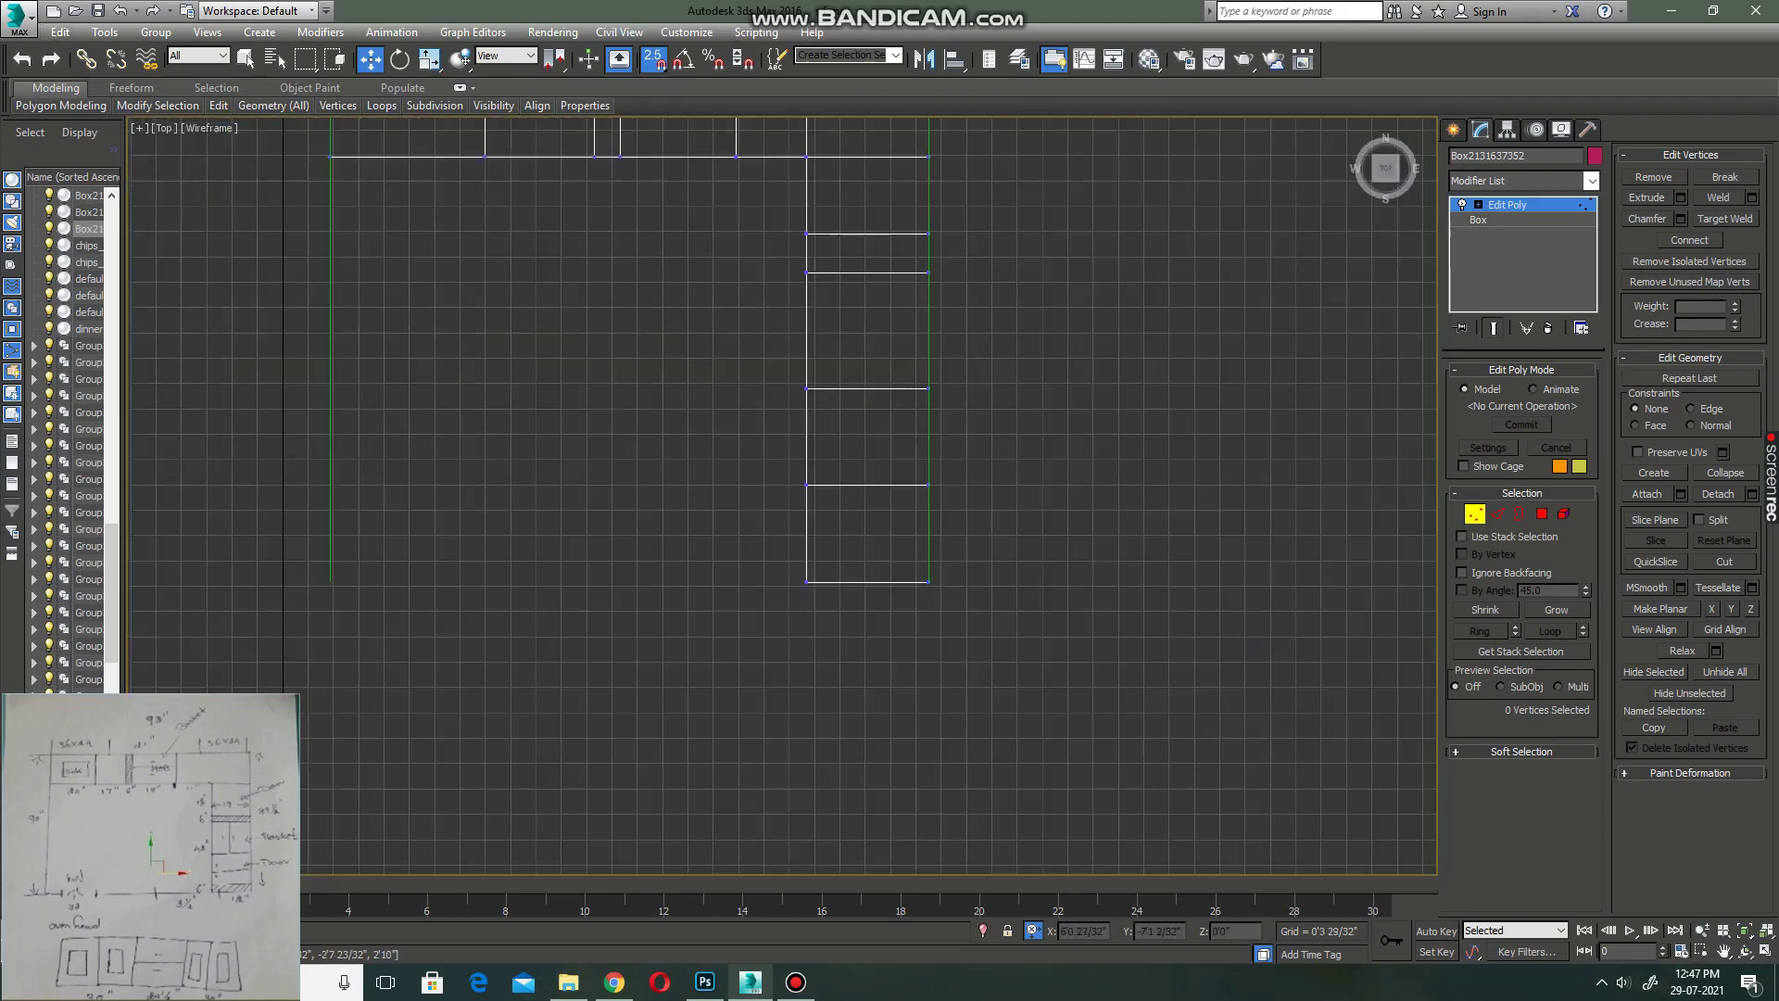
drag(939, 528, 867, 582)
text(6)
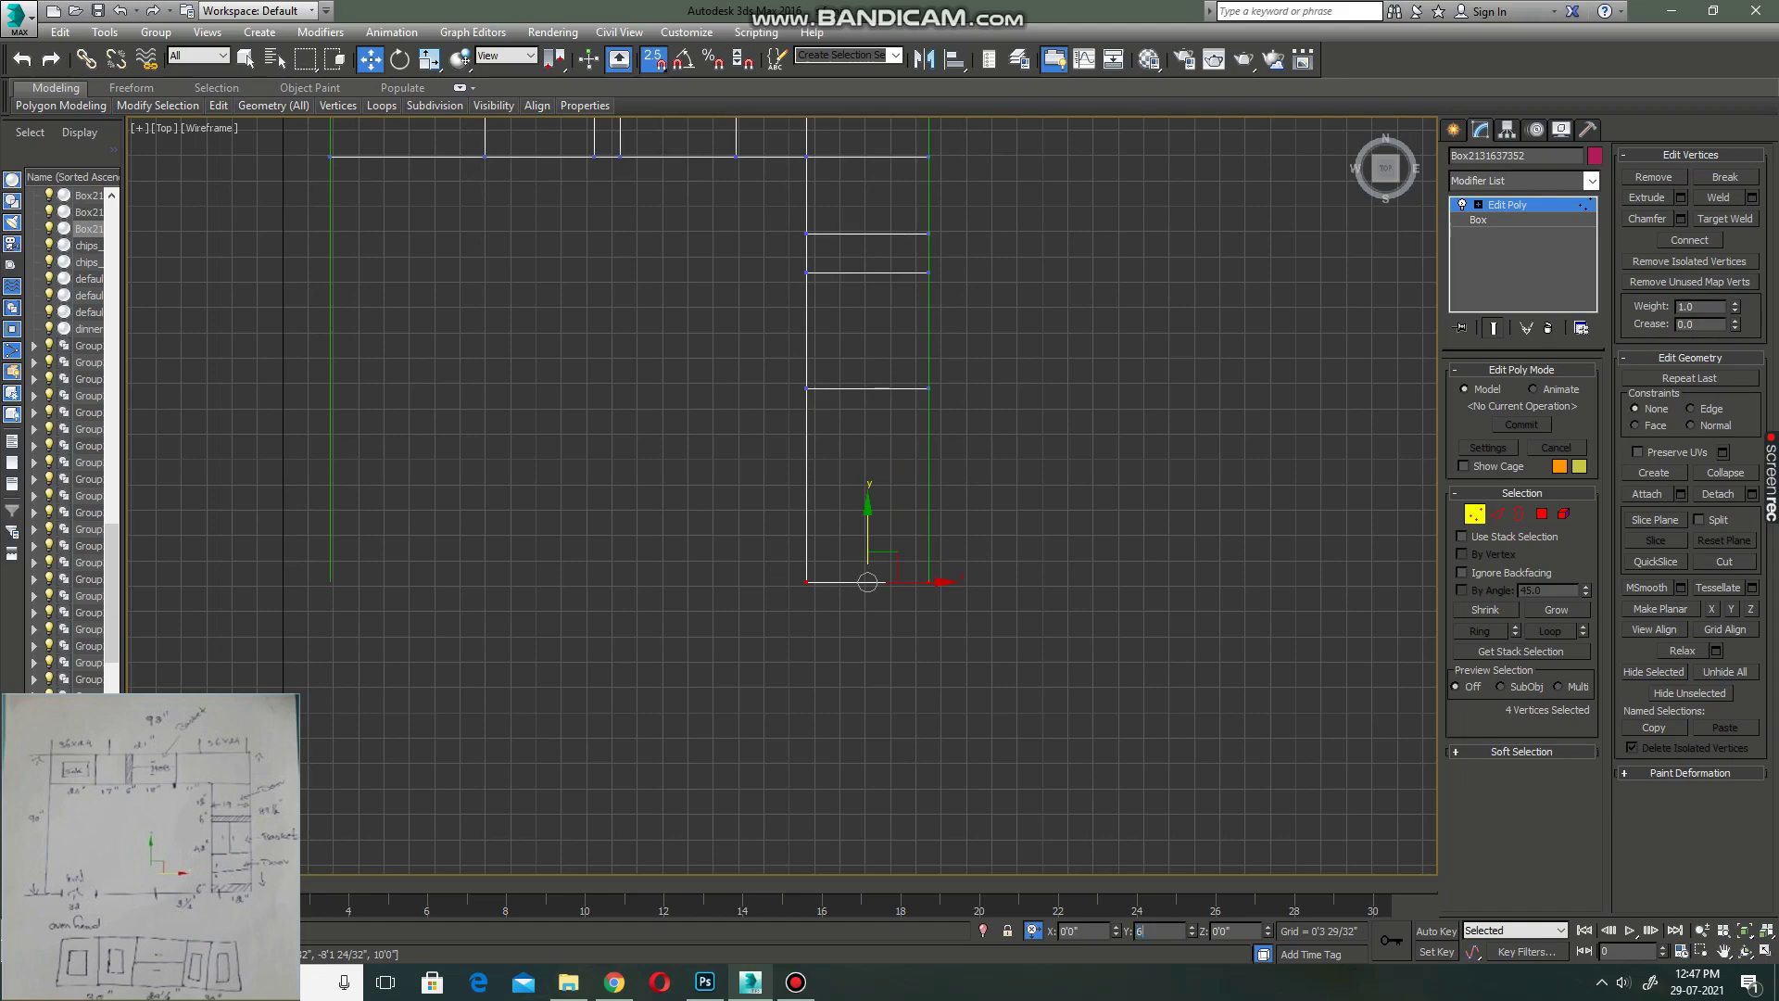
key(Return)
- Connect the run's left and right side edges with a new cross edge
key(2)
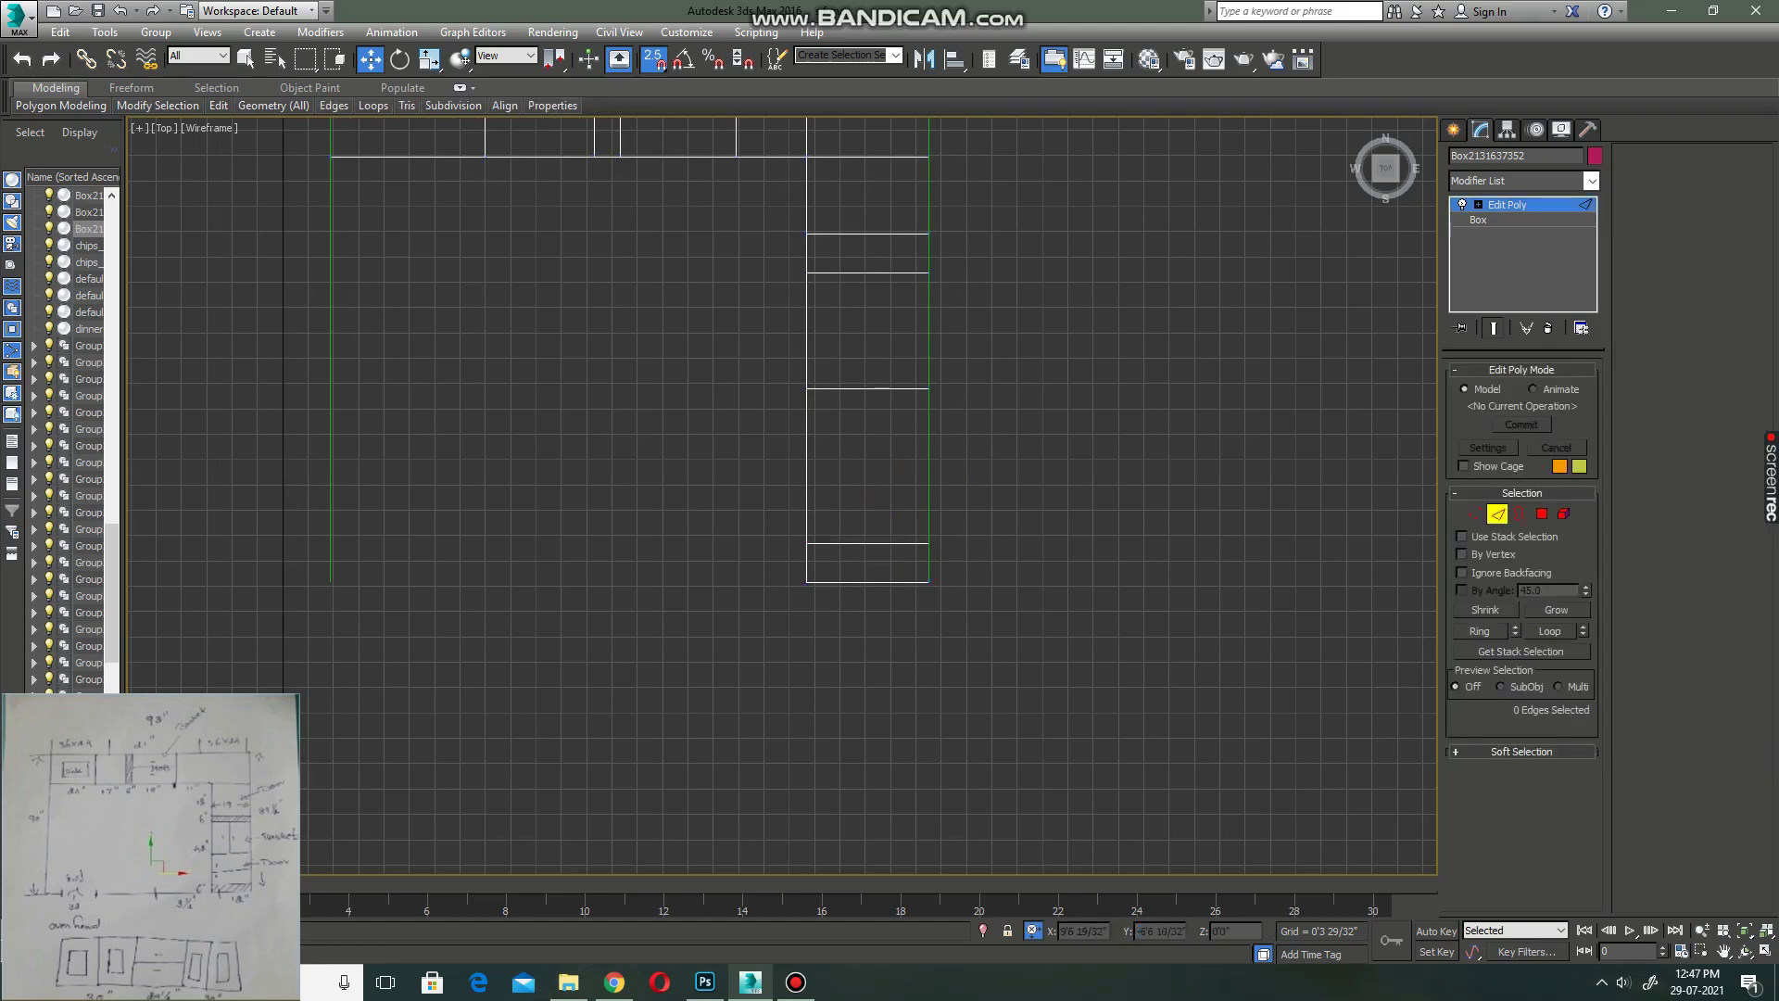
click(929, 466)
click(806, 466)
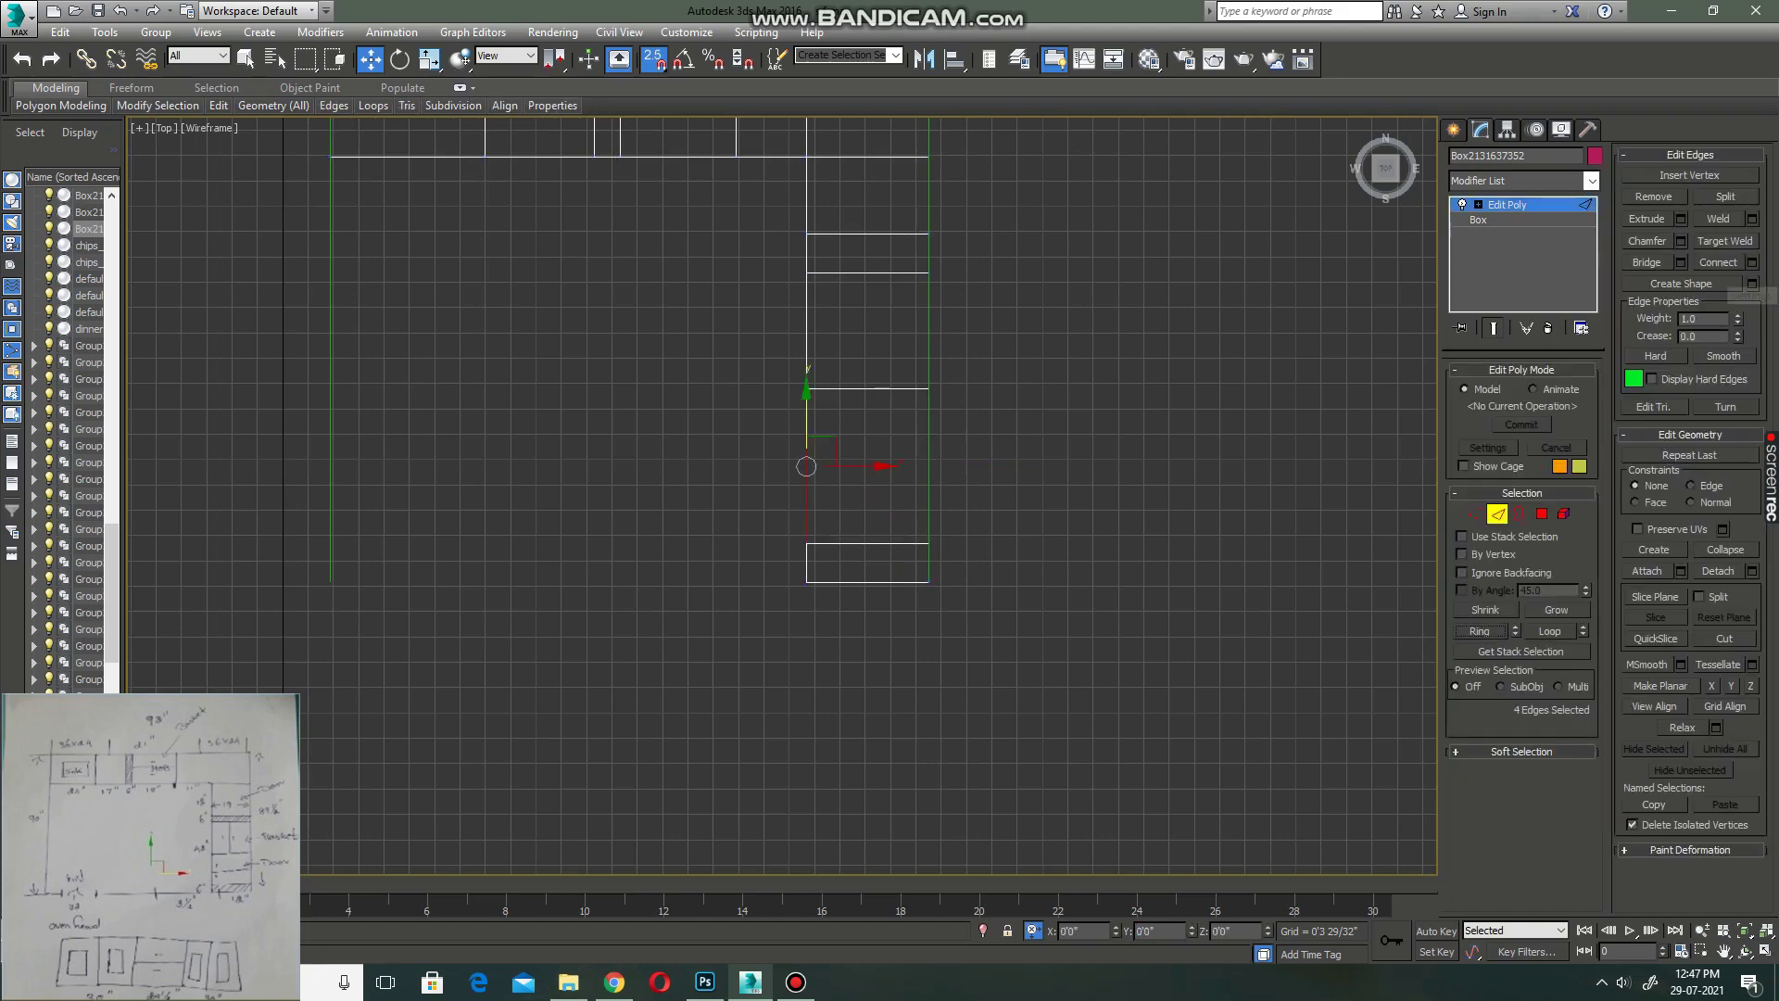
key(ctrl+shift+e)
key(Return)
key(ctrl+d)
key(2)
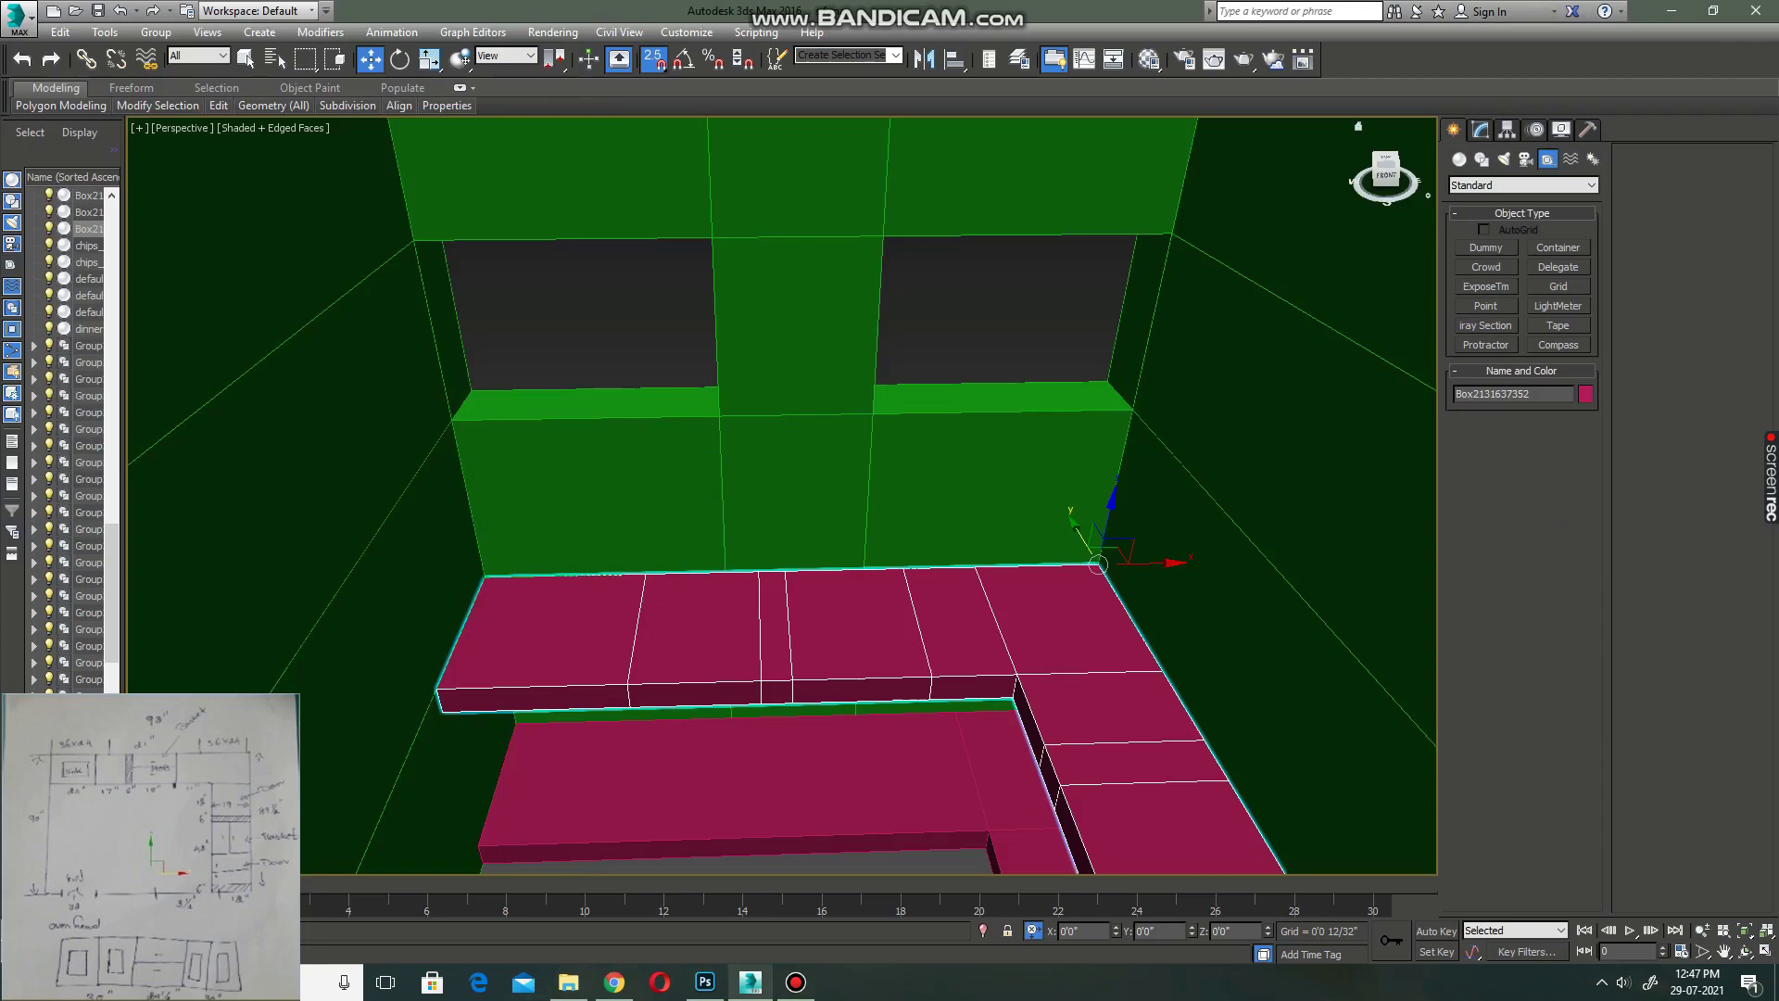
- Draw a thin box at the counter's left end in the Top view
click(1459, 159)
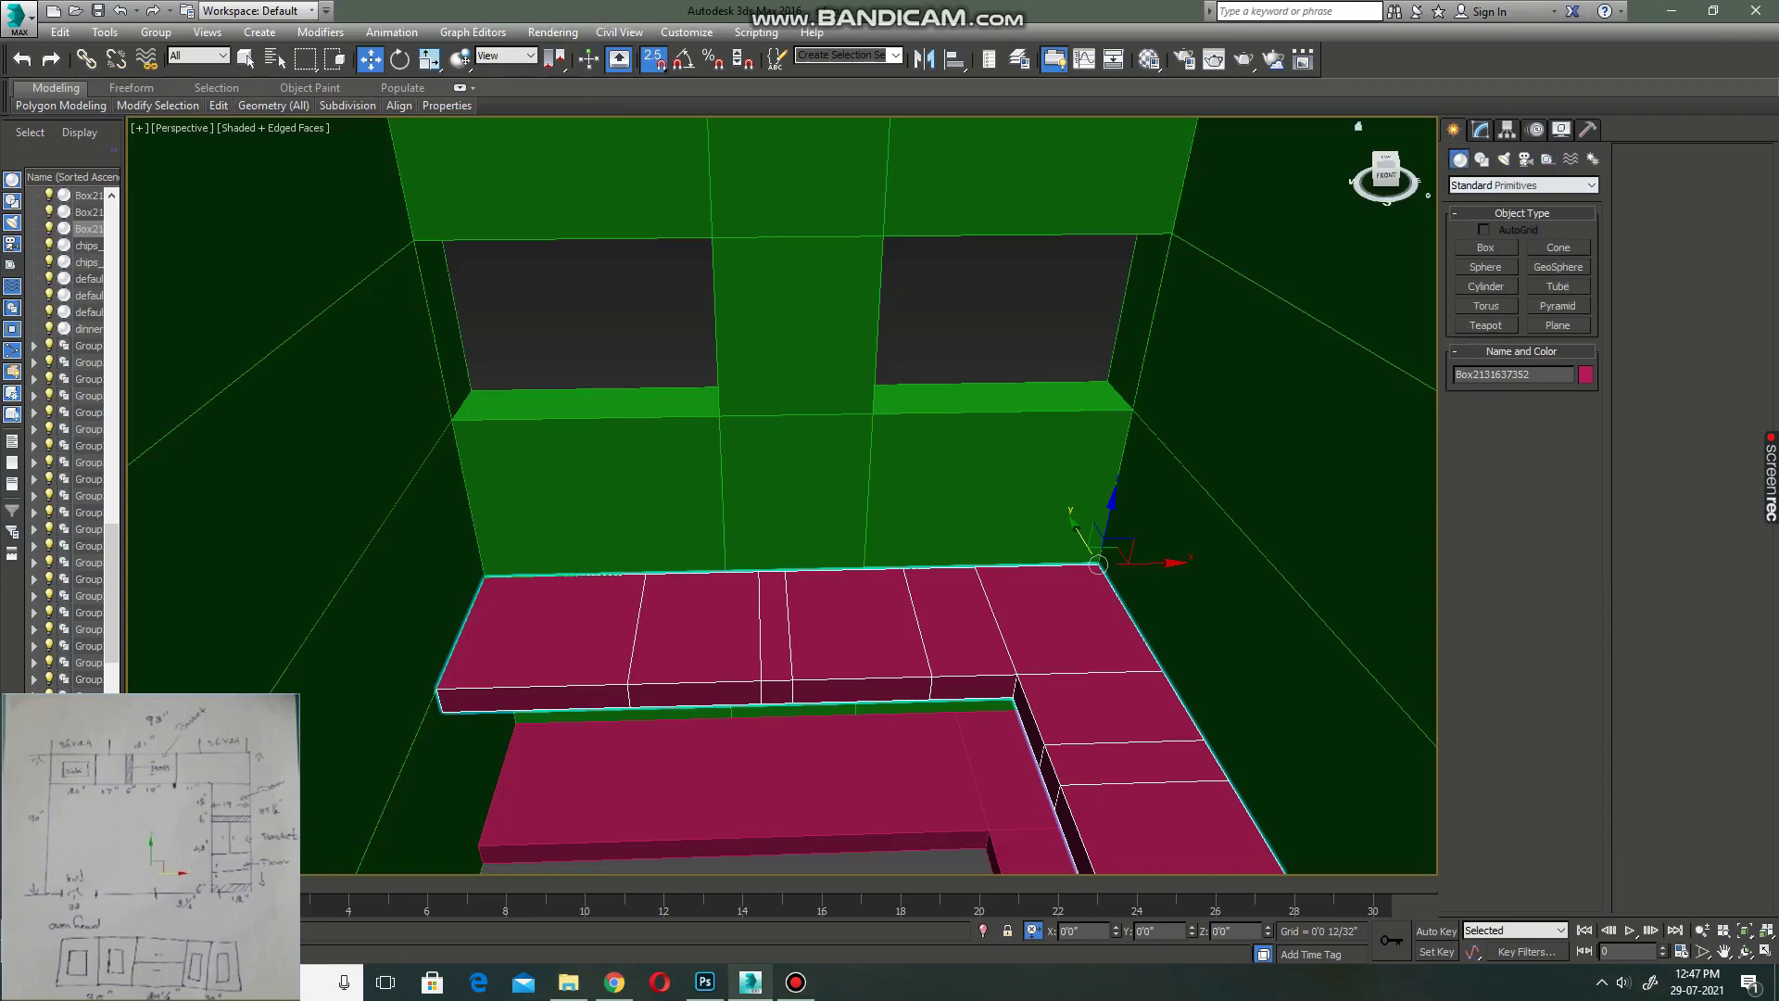
click(1486, 247)
key(alt+w)
key(alt+w)
scroll(436, 278, up, 3)
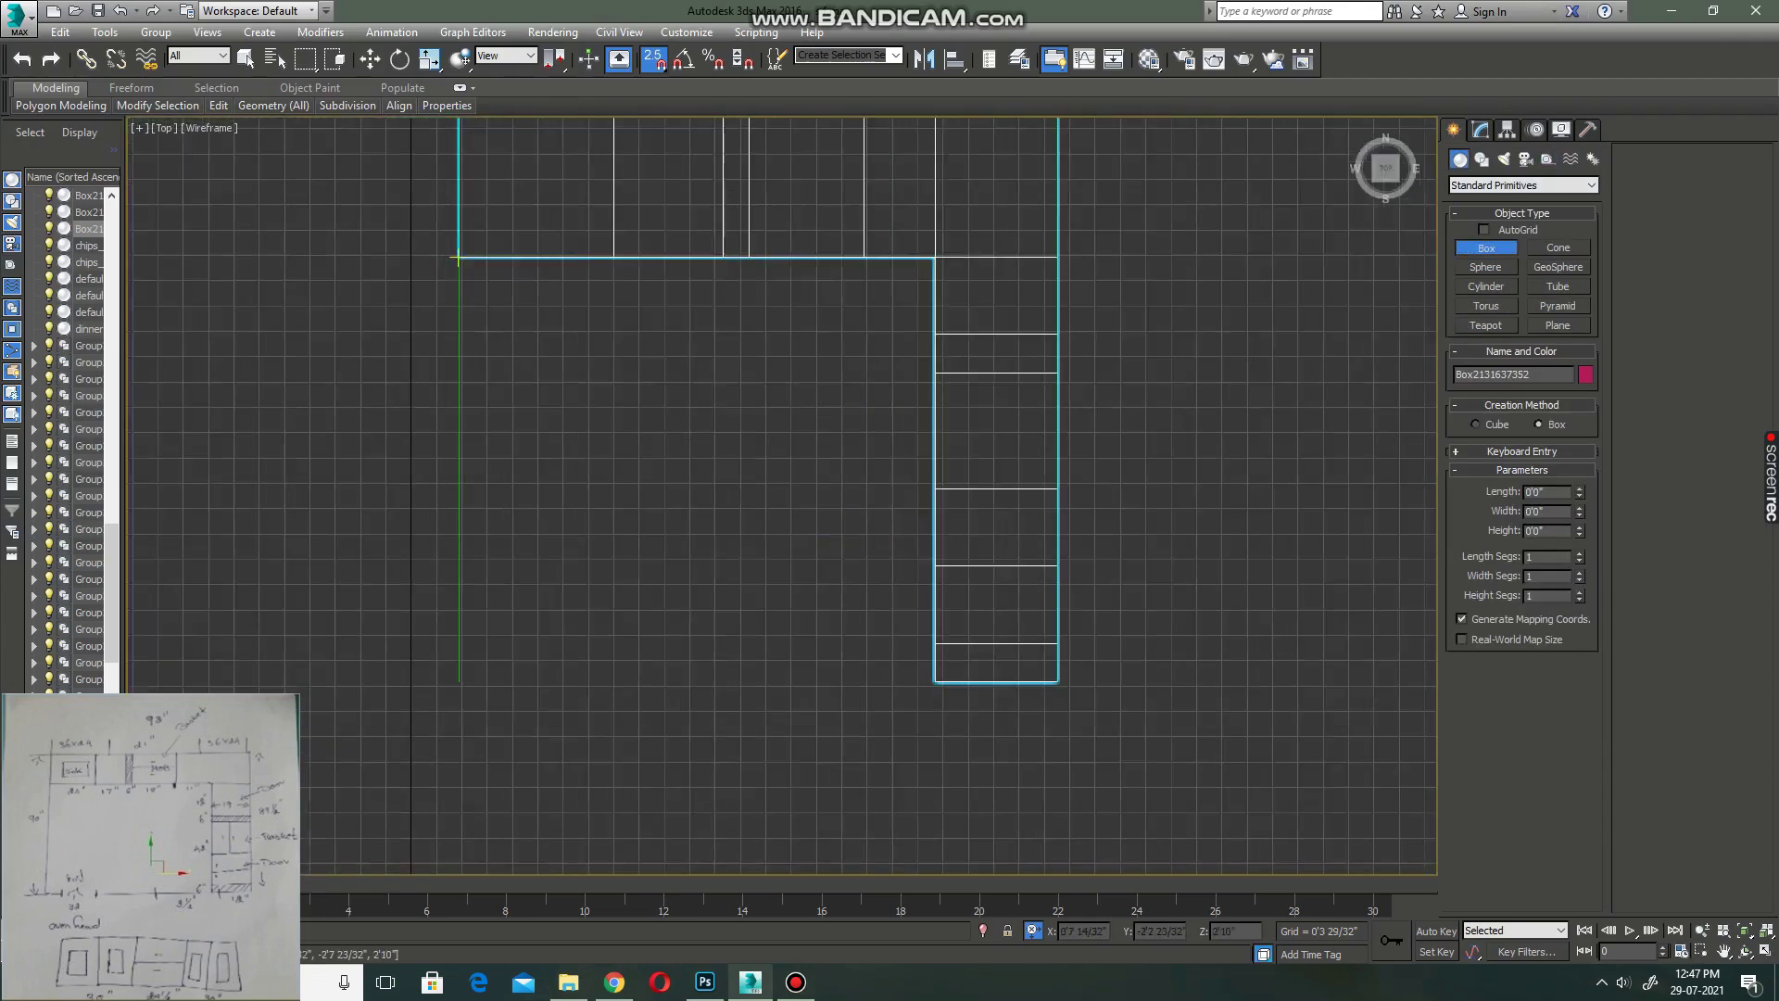
scroll(436, 278, up, 3)
mouse_move(428, 270)
mouse_down()
mouse_move(720, 299)
mouse_move(738, 269)
mouse_up()
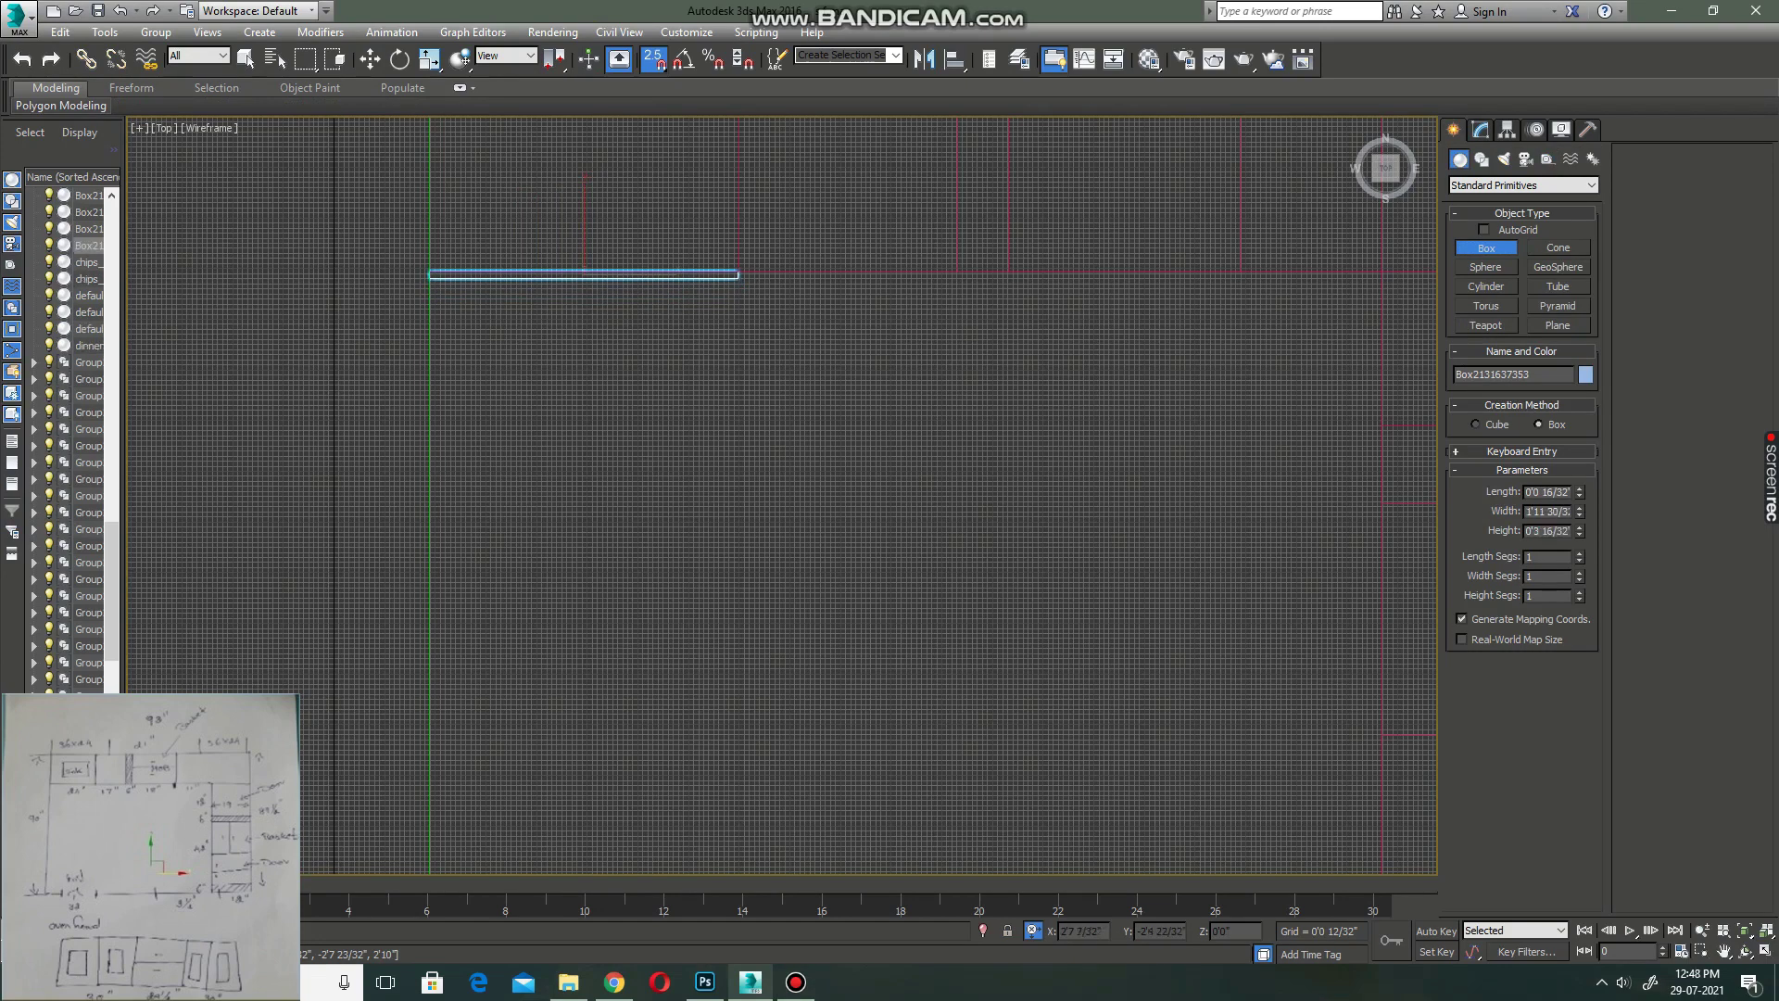
key(s)
- Add an Edit Poly modifier to the new box
key(alt+w)
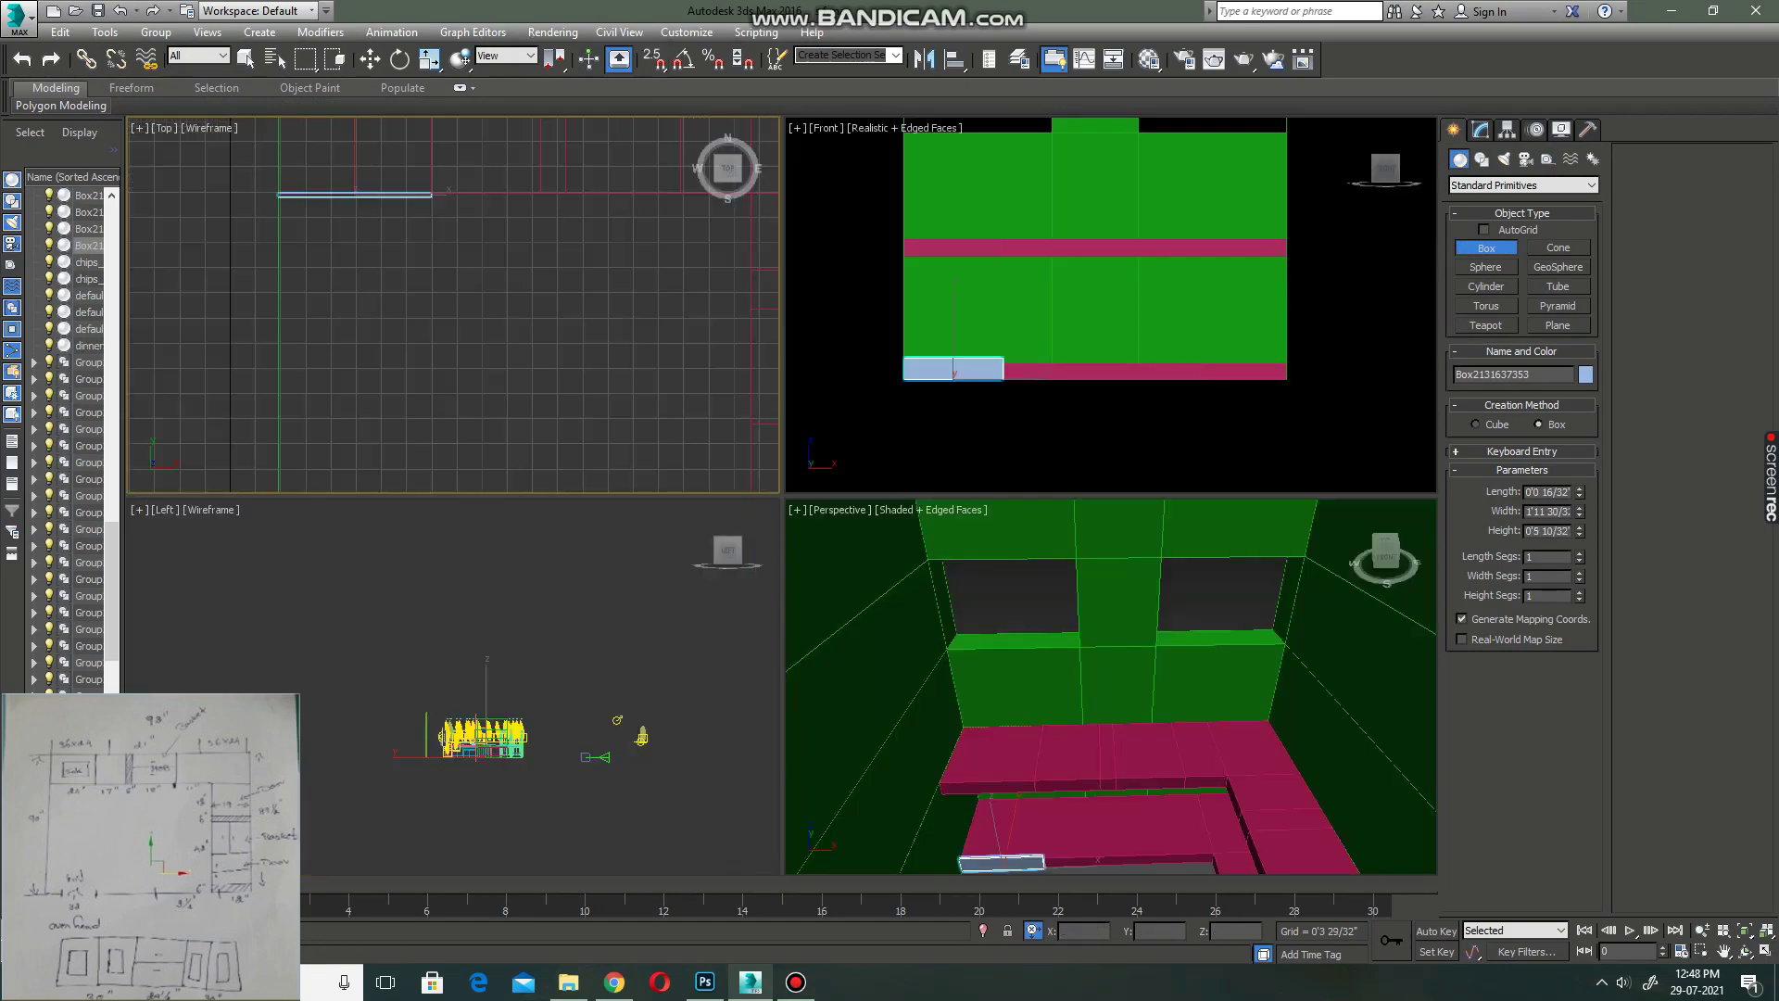
key(alt+w)
key(w)
click(1481, 130)
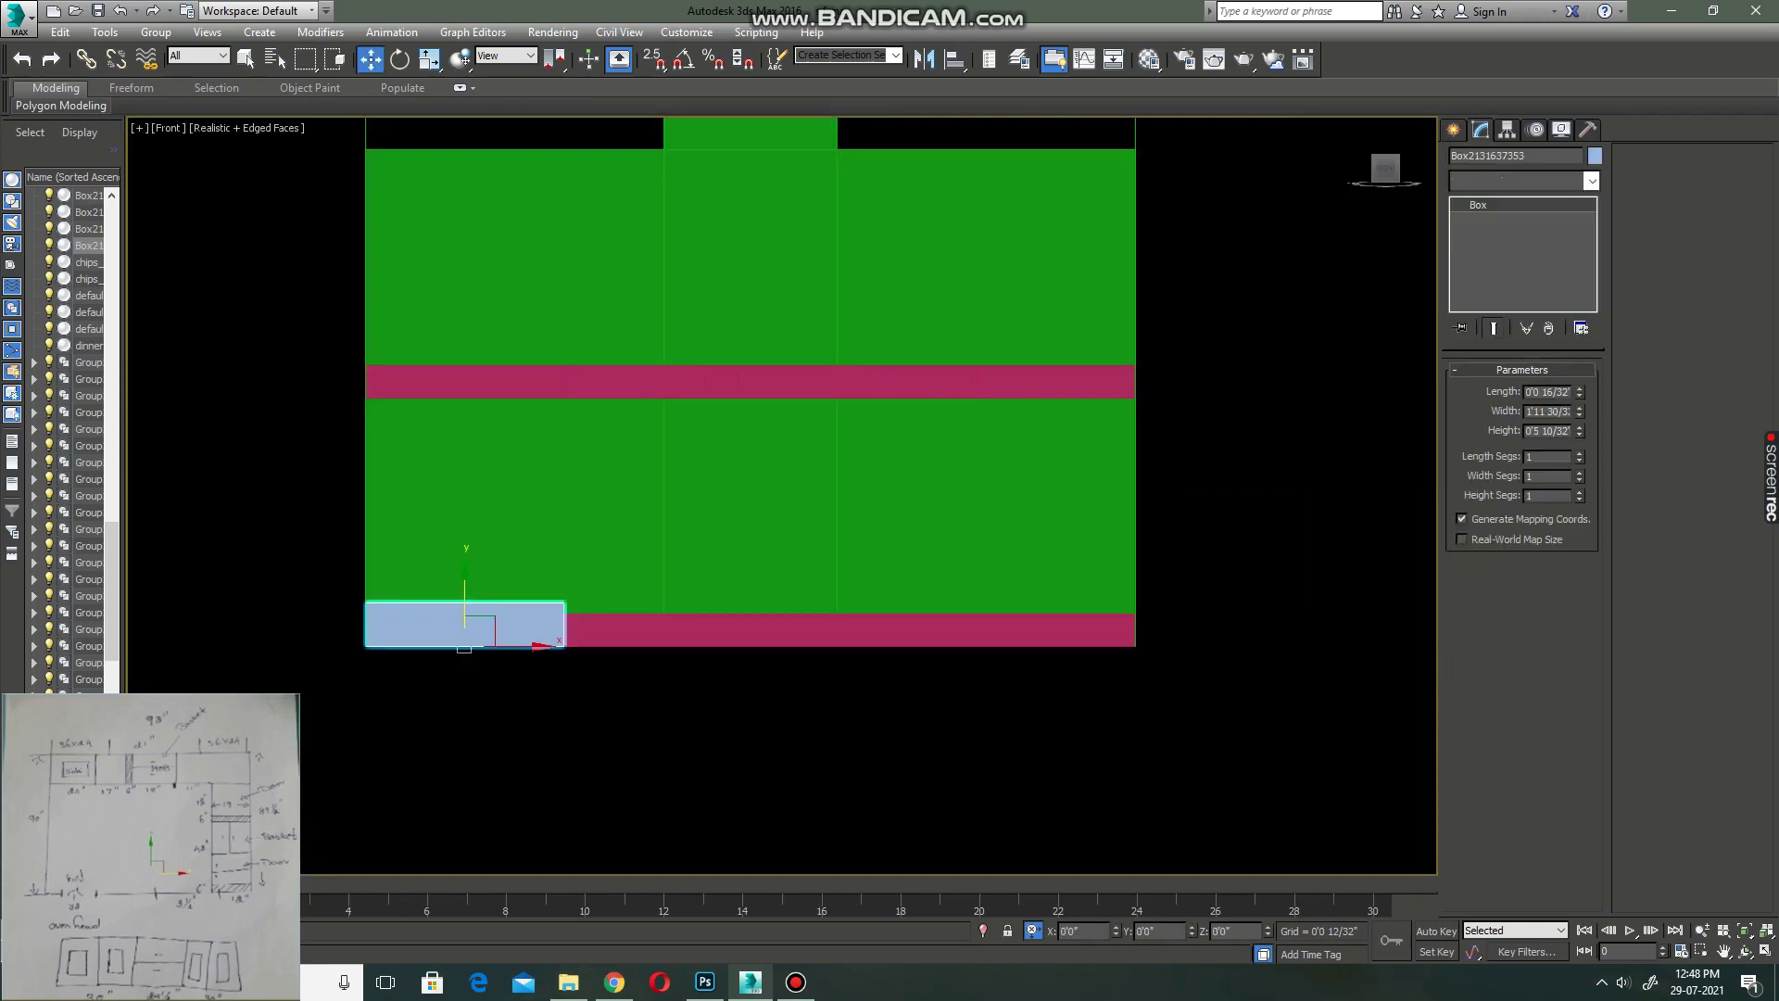
click(1519, 180)
scroll(1520, 556, down, 5)
click(1485, 244)
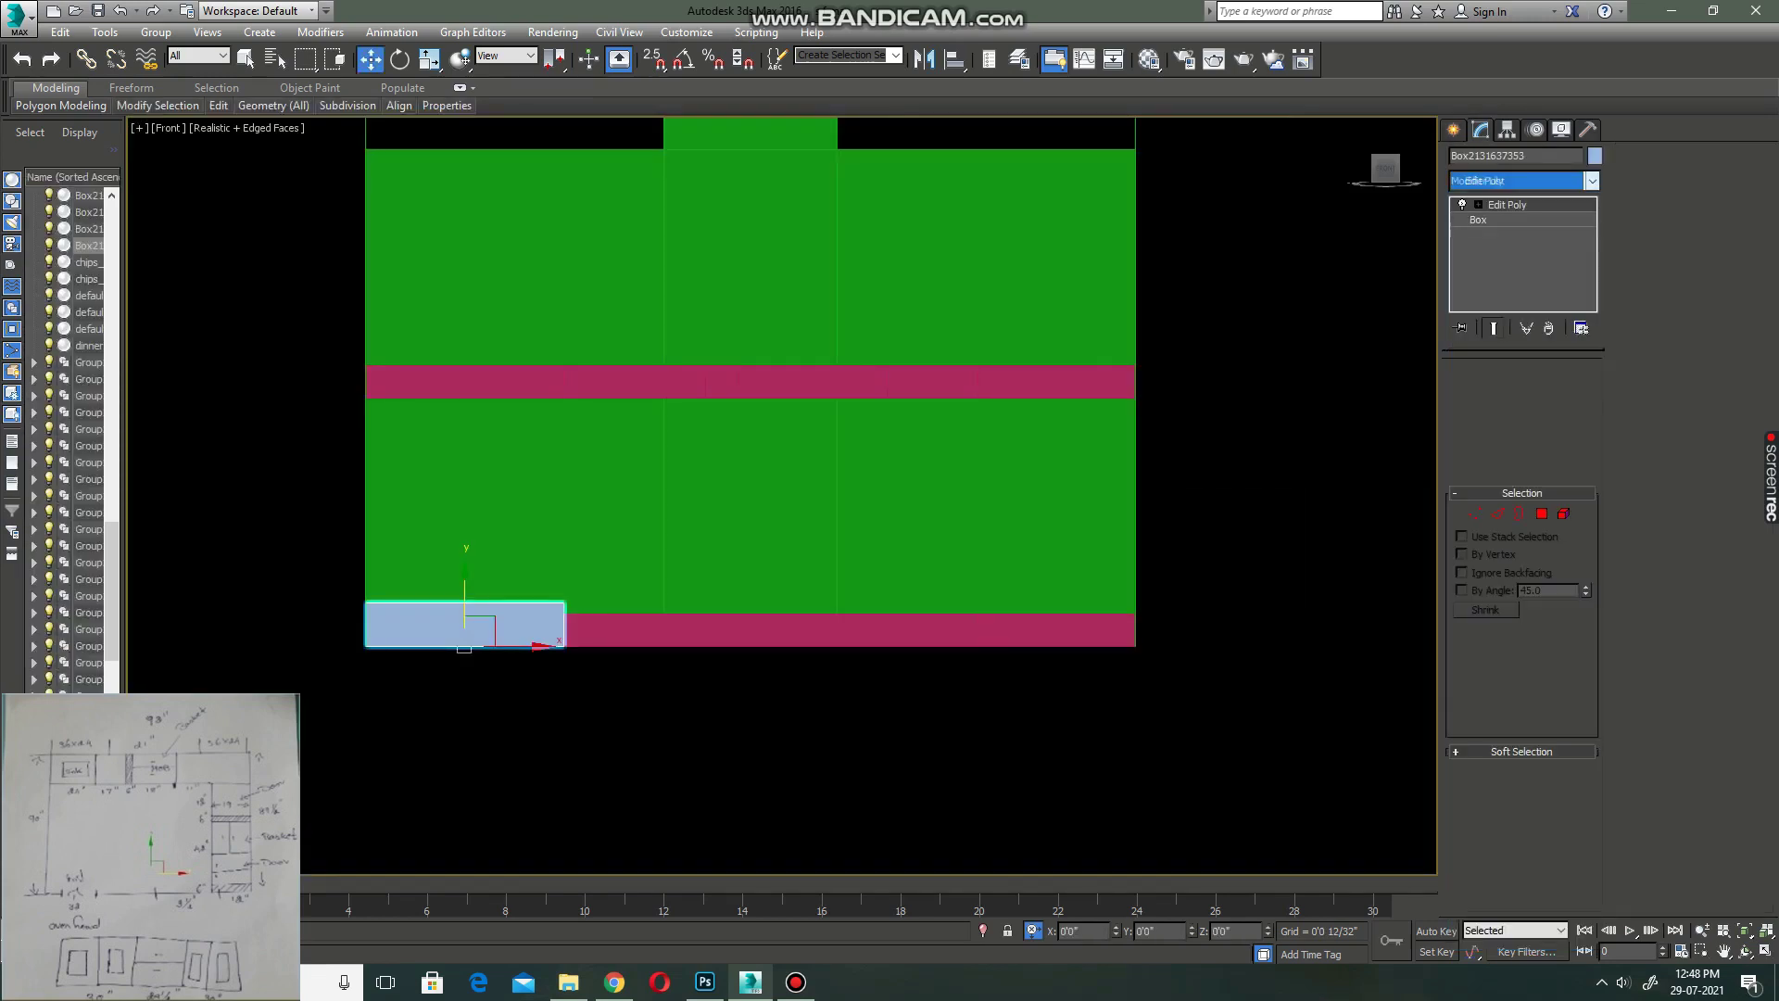
- Raise the box's top vertices in the Front view to snap to the pink counter
key(1)
drag(247, 542, 638, 605)
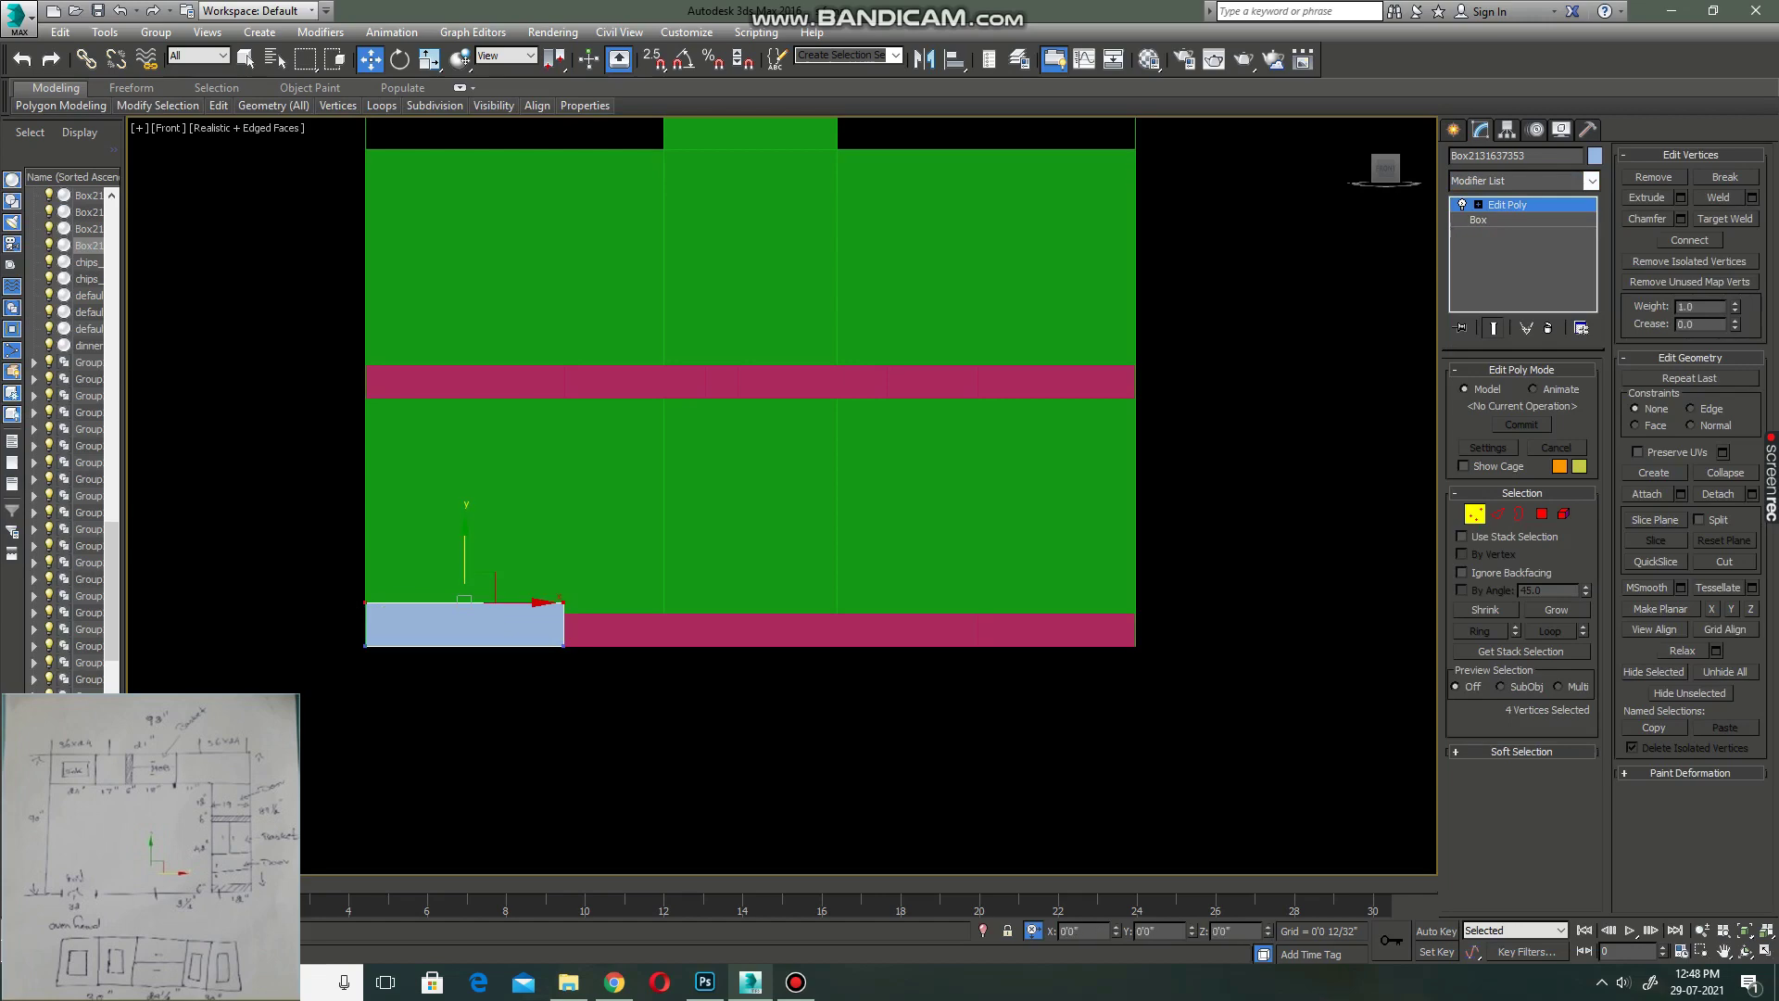
drag(465, 540, 465, 343)
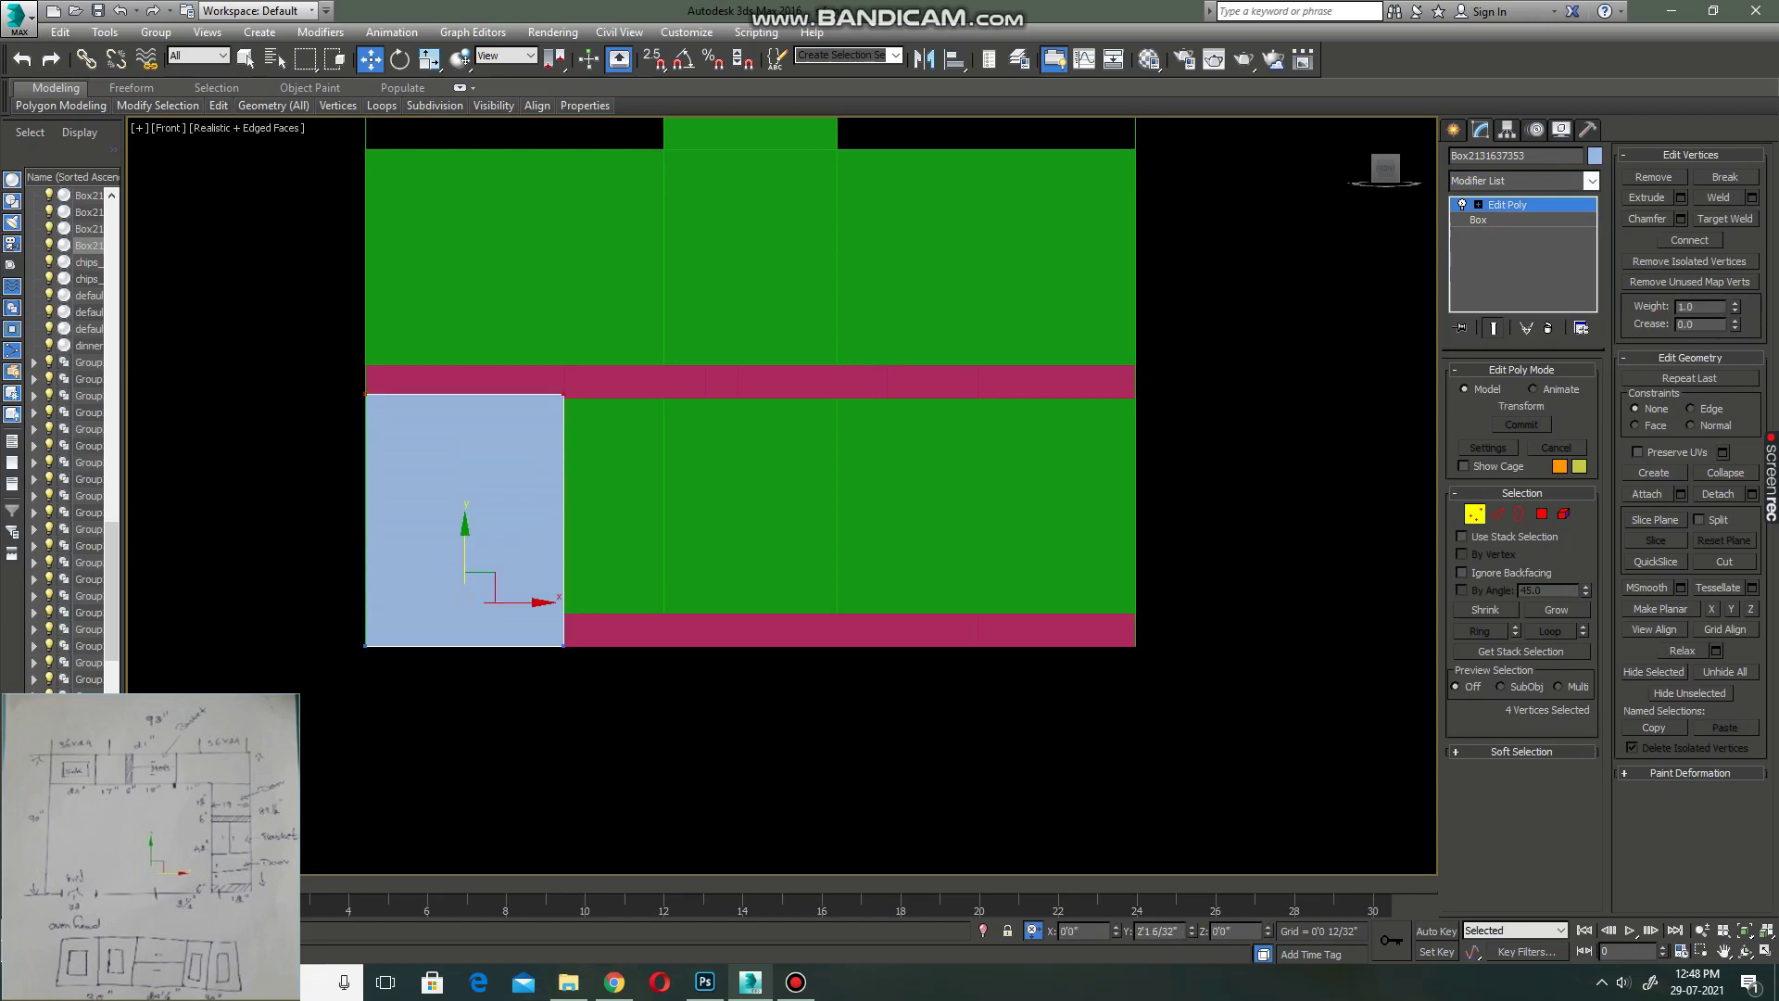
drag(465, 406, 1135, 397)
key(alt+w)
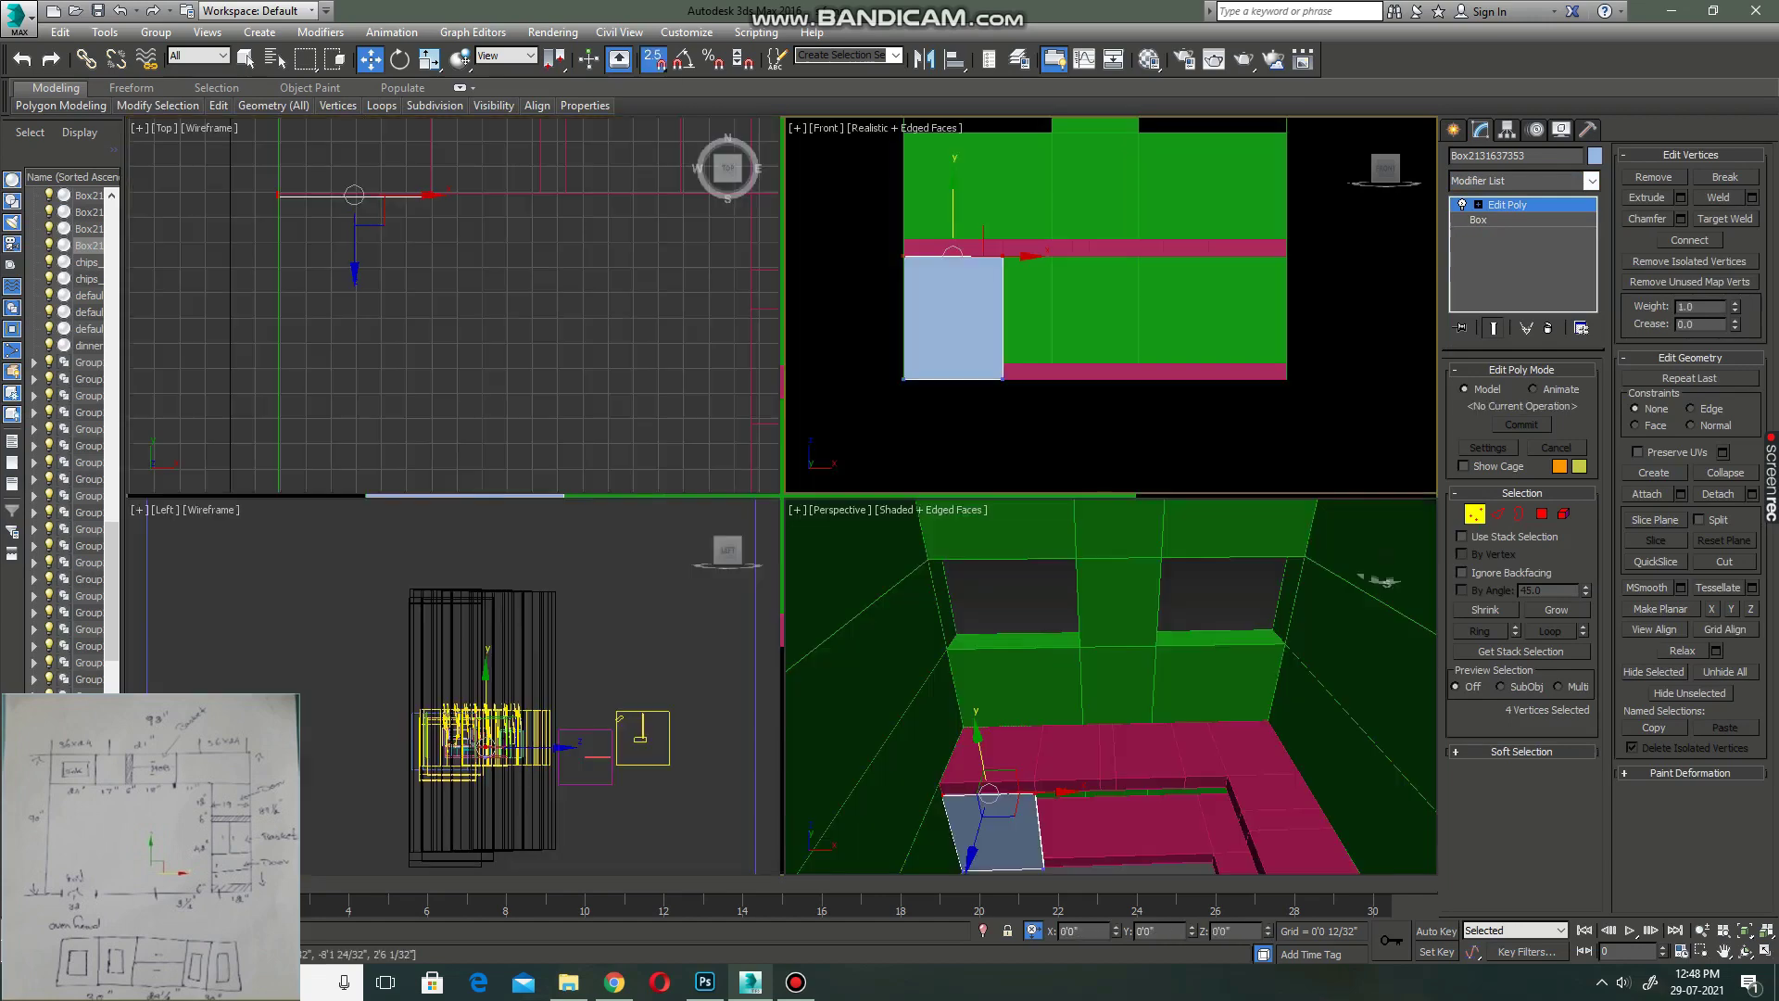
right_click(988, 830)
key(alt+w)
- Put the pink counter in vertex mode and maximize the top view over its corner
key(1)
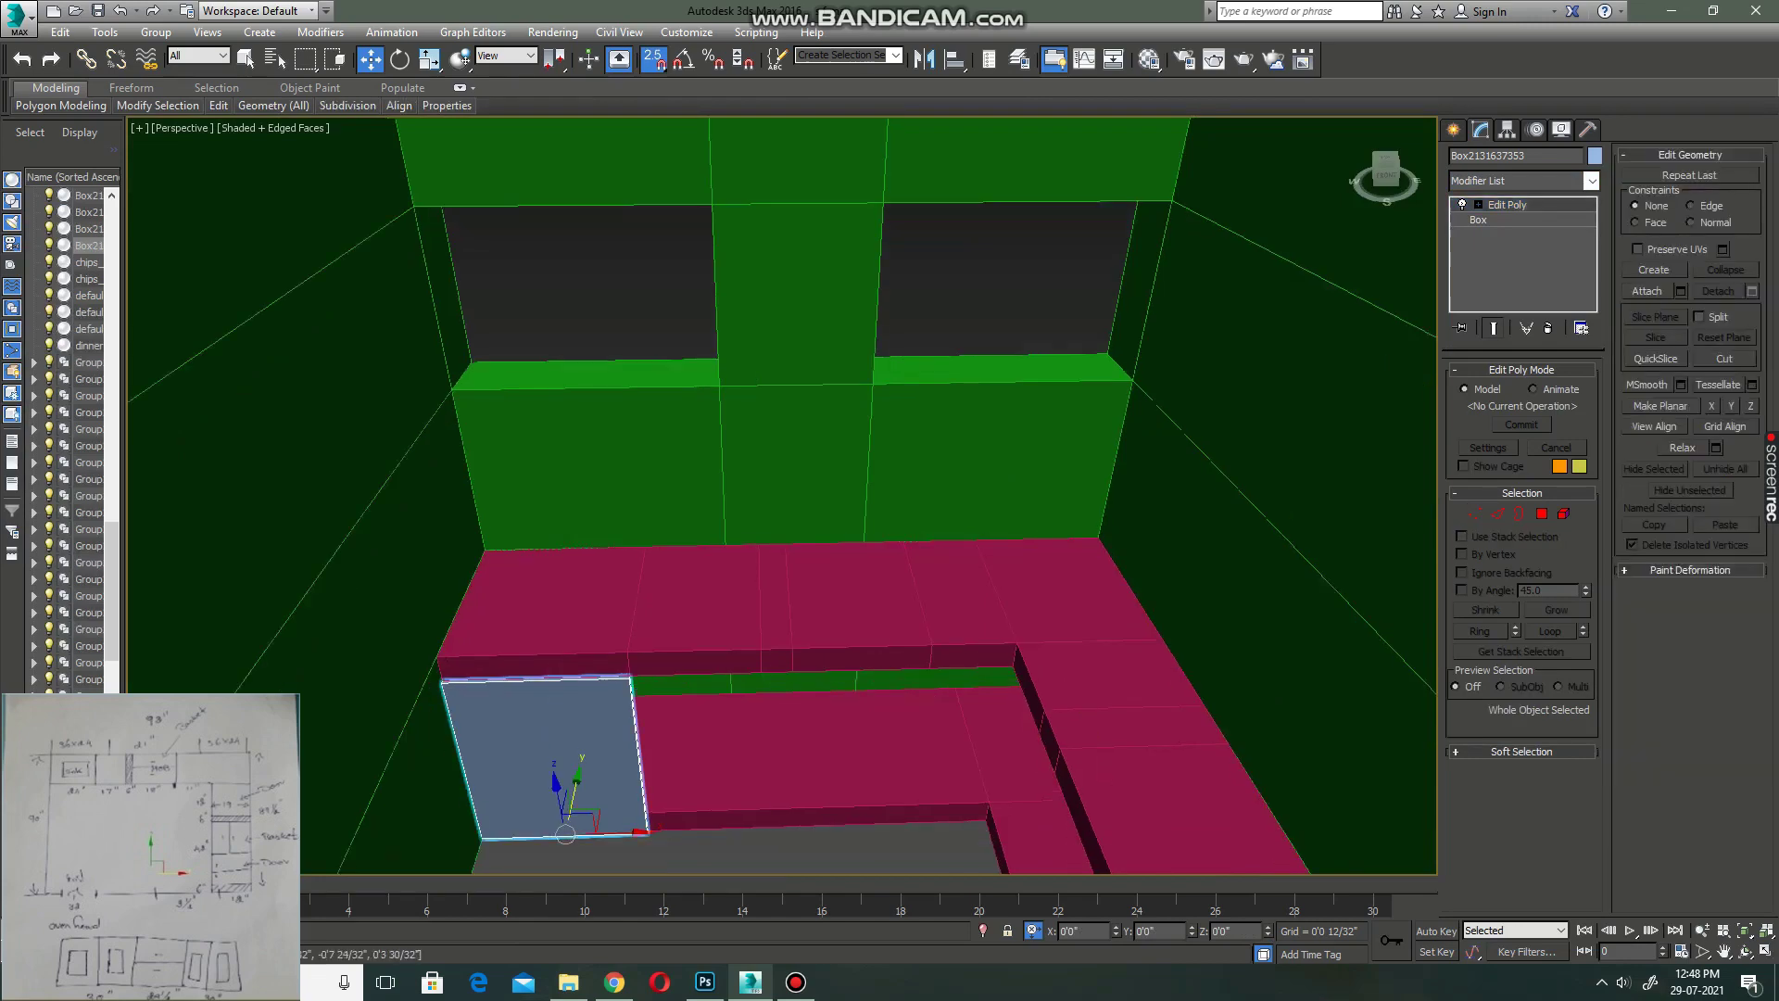
alt+middle_drag(556, 741, 575, 685)
click(1066, 642)
key(1)
key(alt+w)
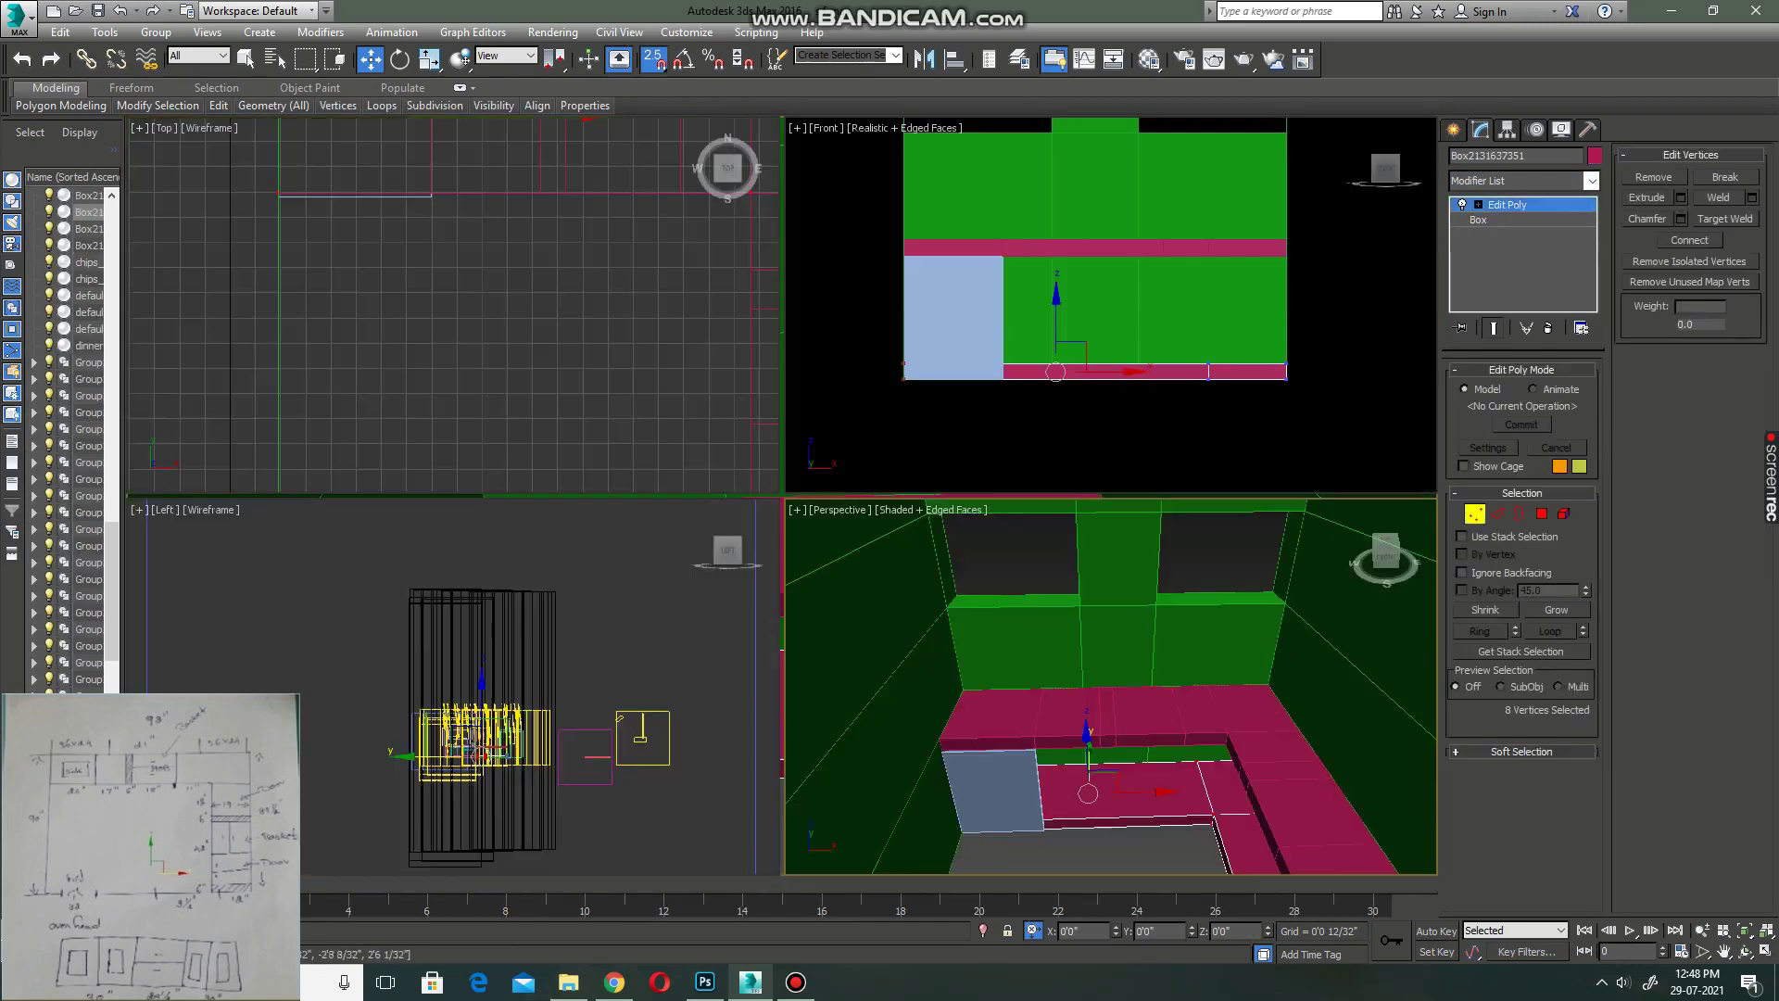
right_click(699, 328)
key(alt+w)
middle_drag(698, 328, 641, 370)
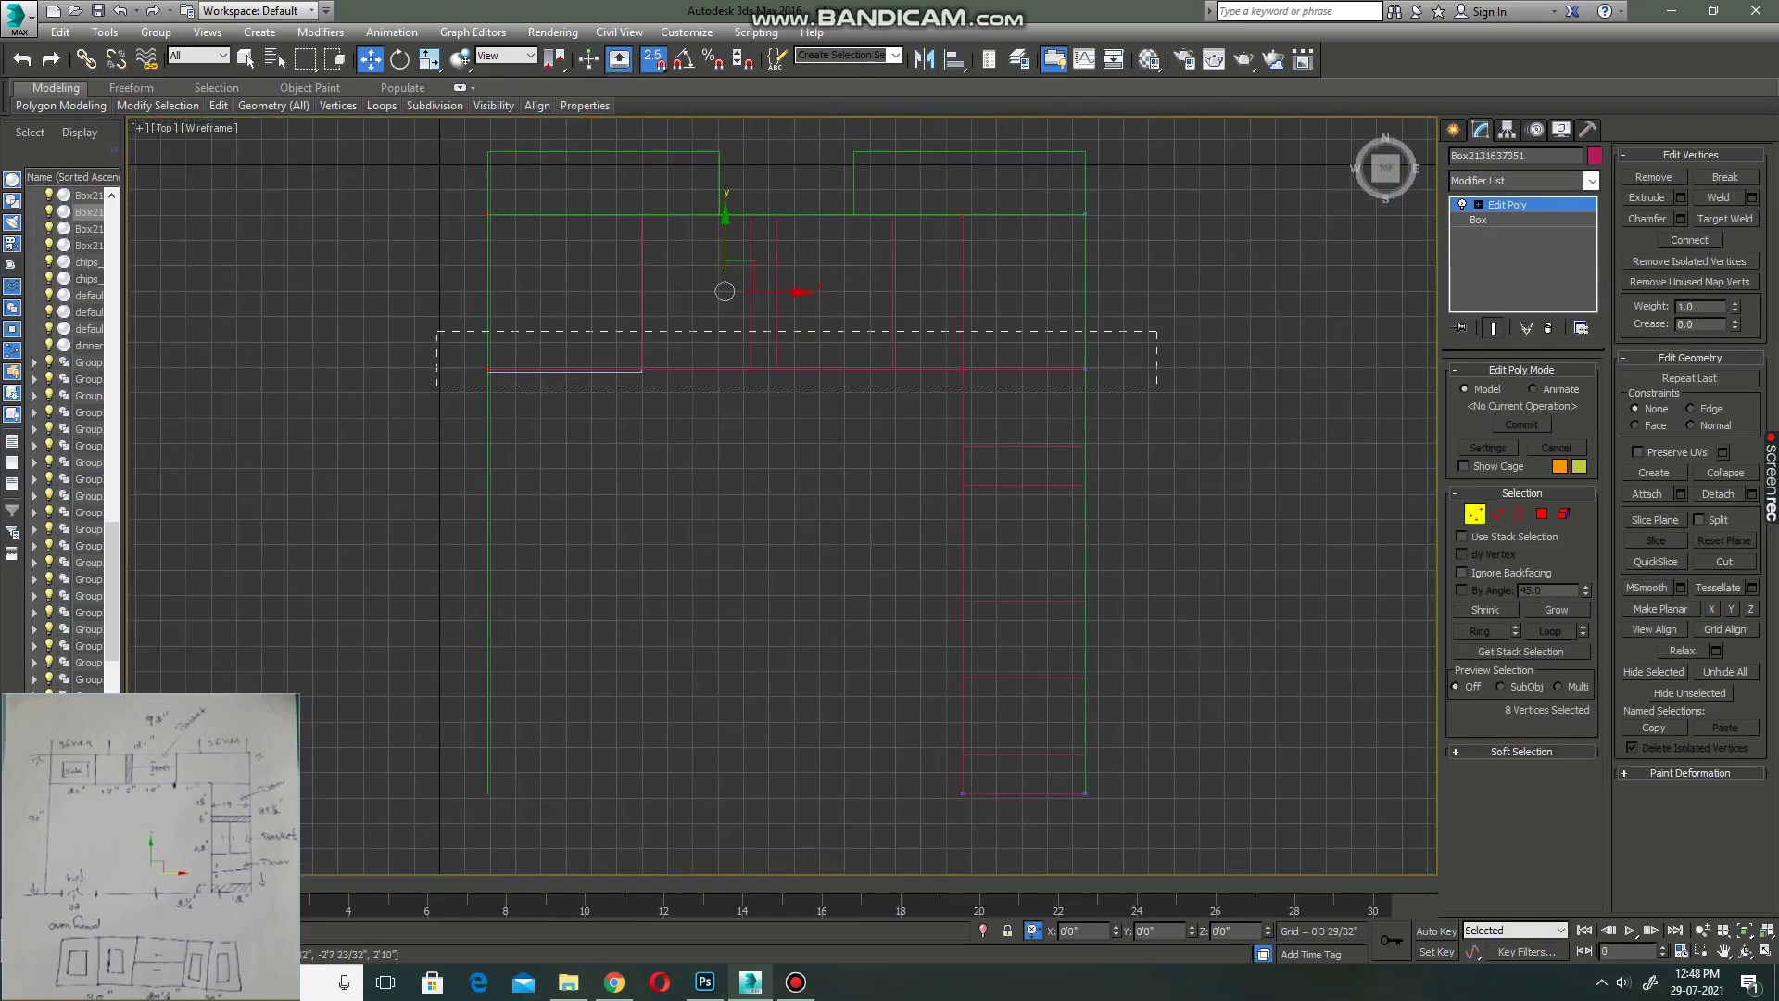
- Move the counter's inner-edge vertices up 1 foot
drag(436, 330, 1156, 385)
scroll(857, 366, up, 3)
drag(854, 370, 854, 357)
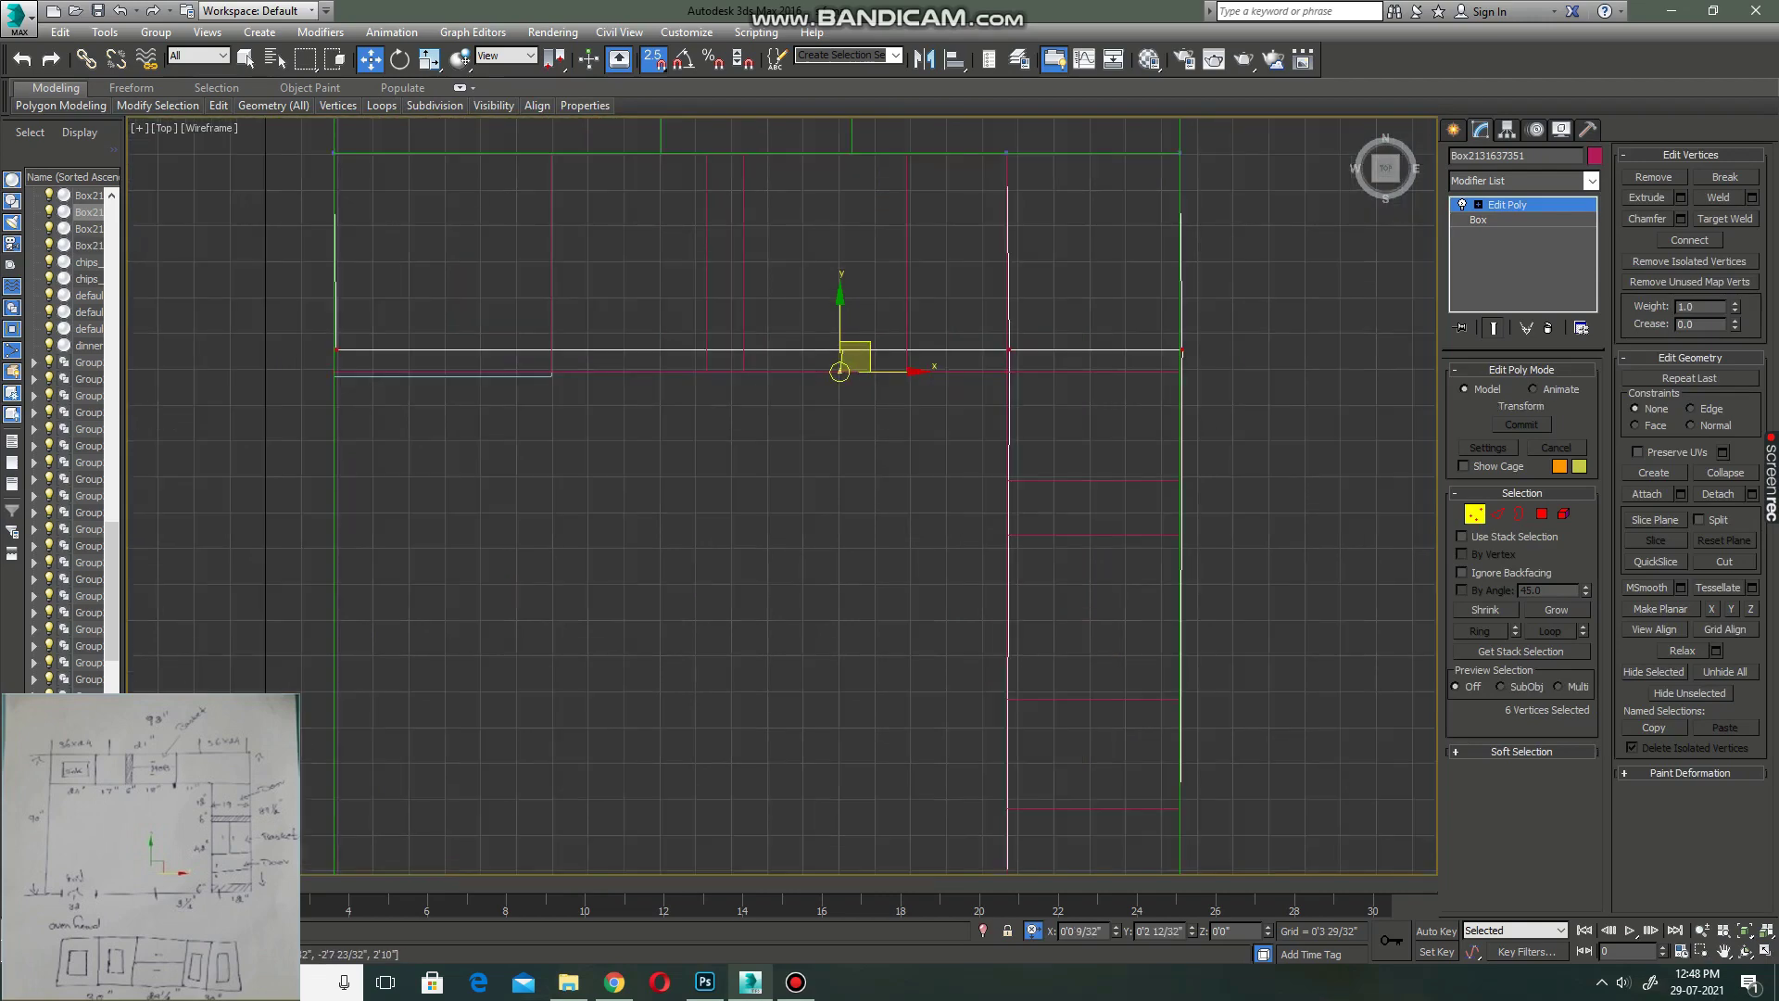
right_click(840, 372)
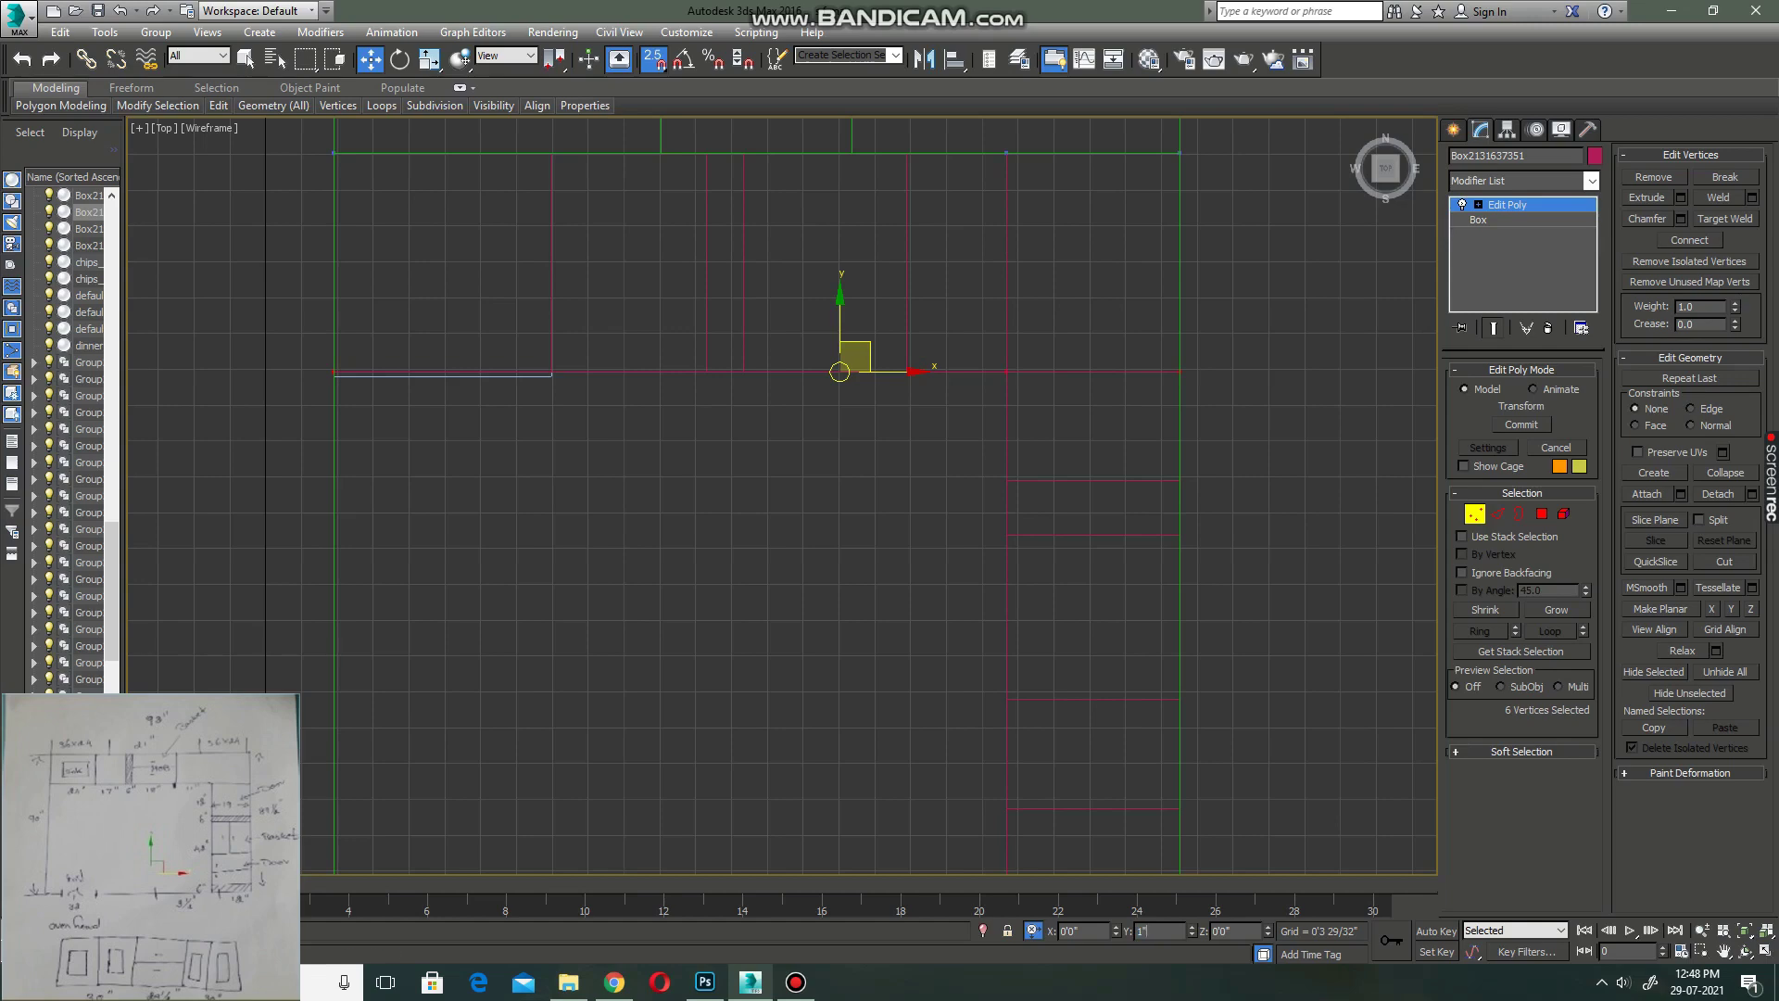
key(Return)
- Shift the side counter run's edge vertices 3 inches to the right
scroll(1019, 343, down, 3)
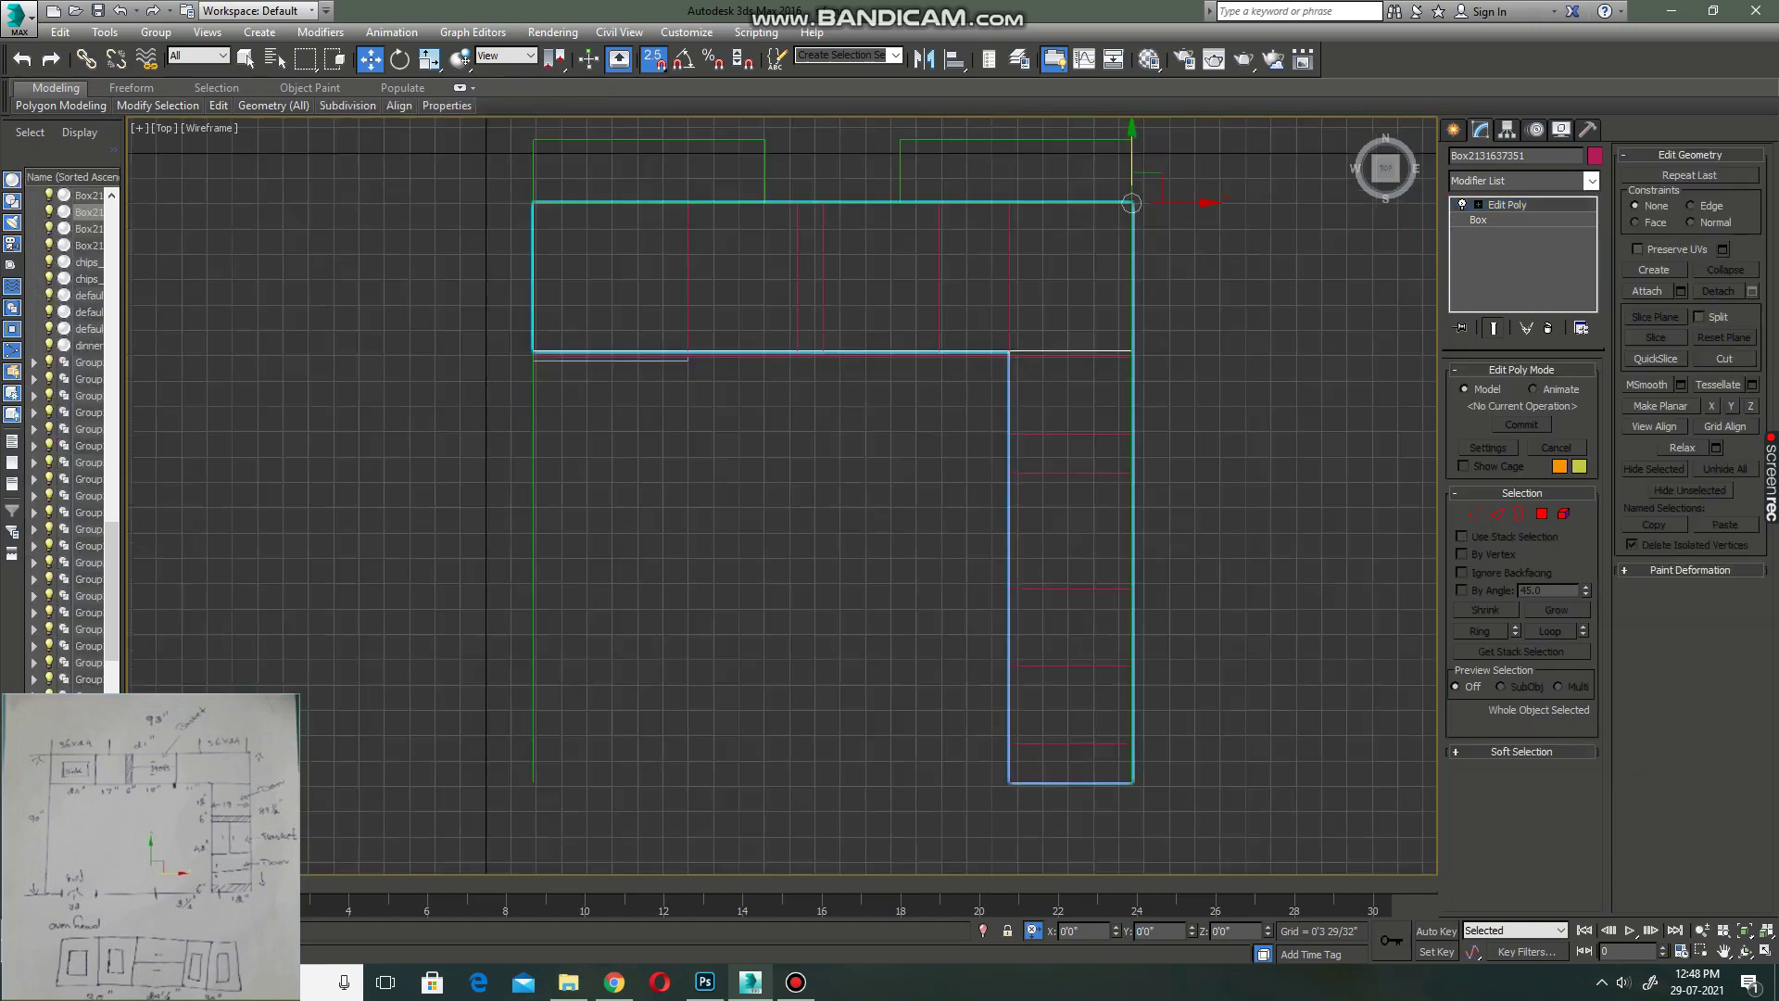
scroll(1074, 333, down, 2)
drag(1035, 149, 963, 587)
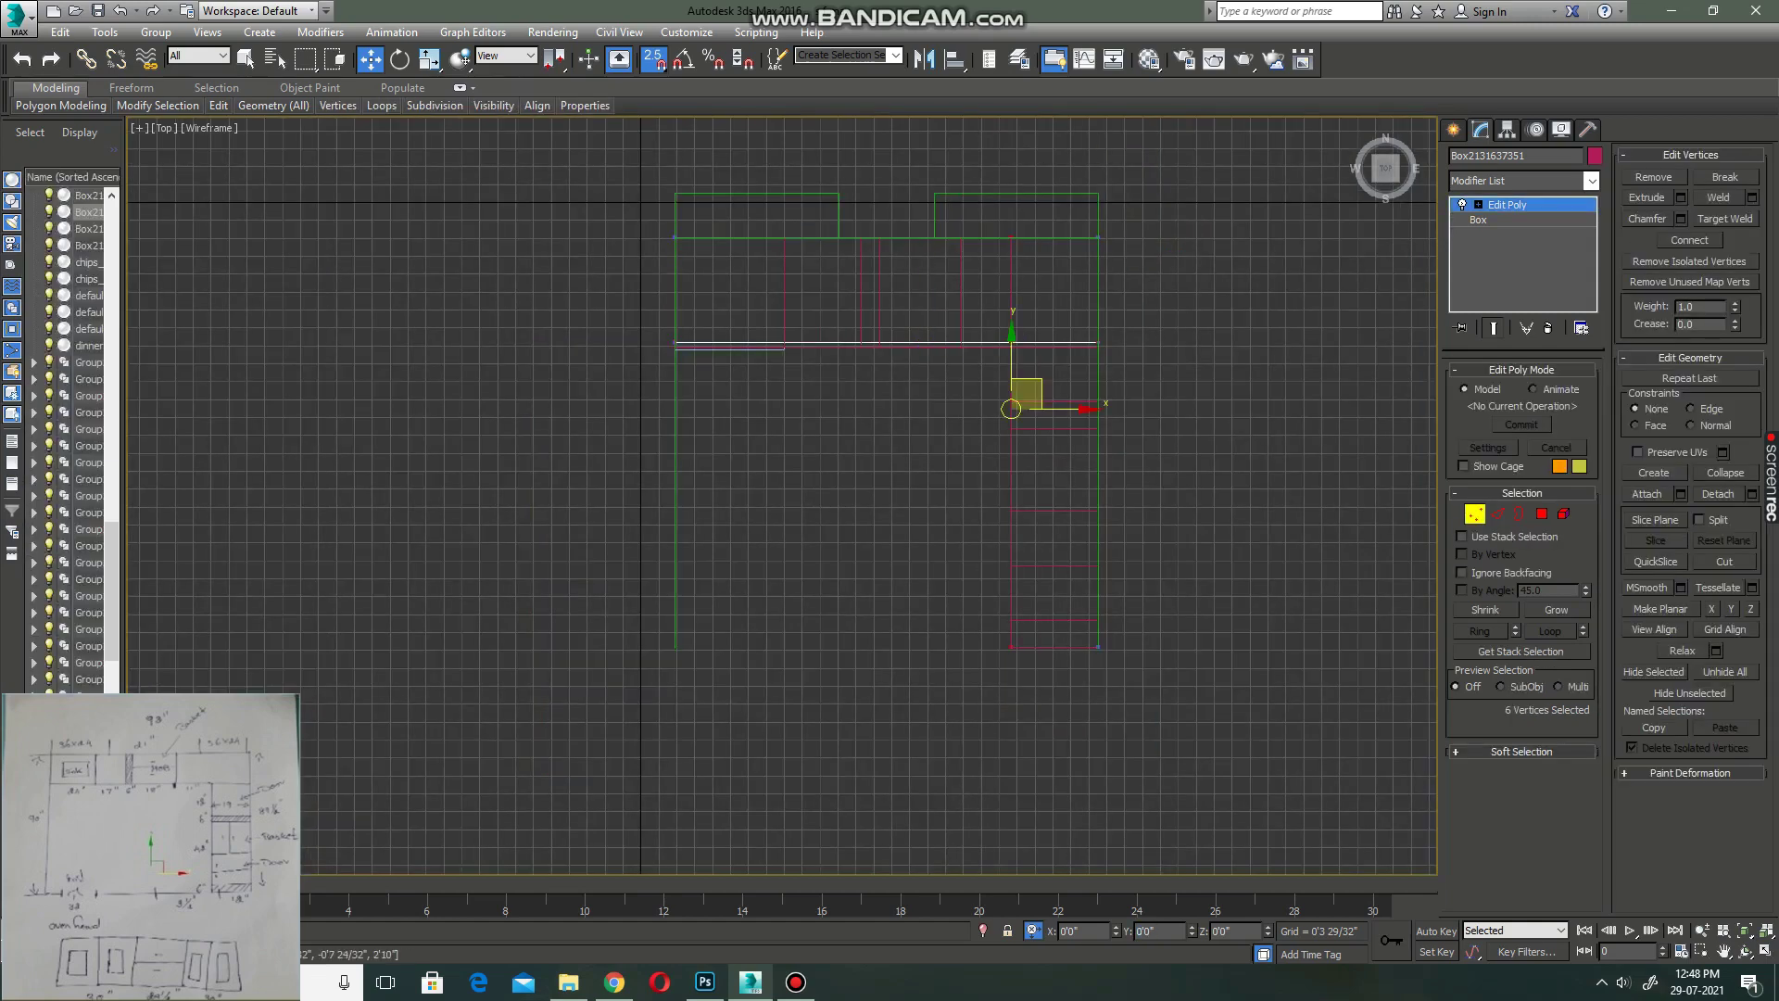
scroll(1023, 408, up, 3)
text(3)
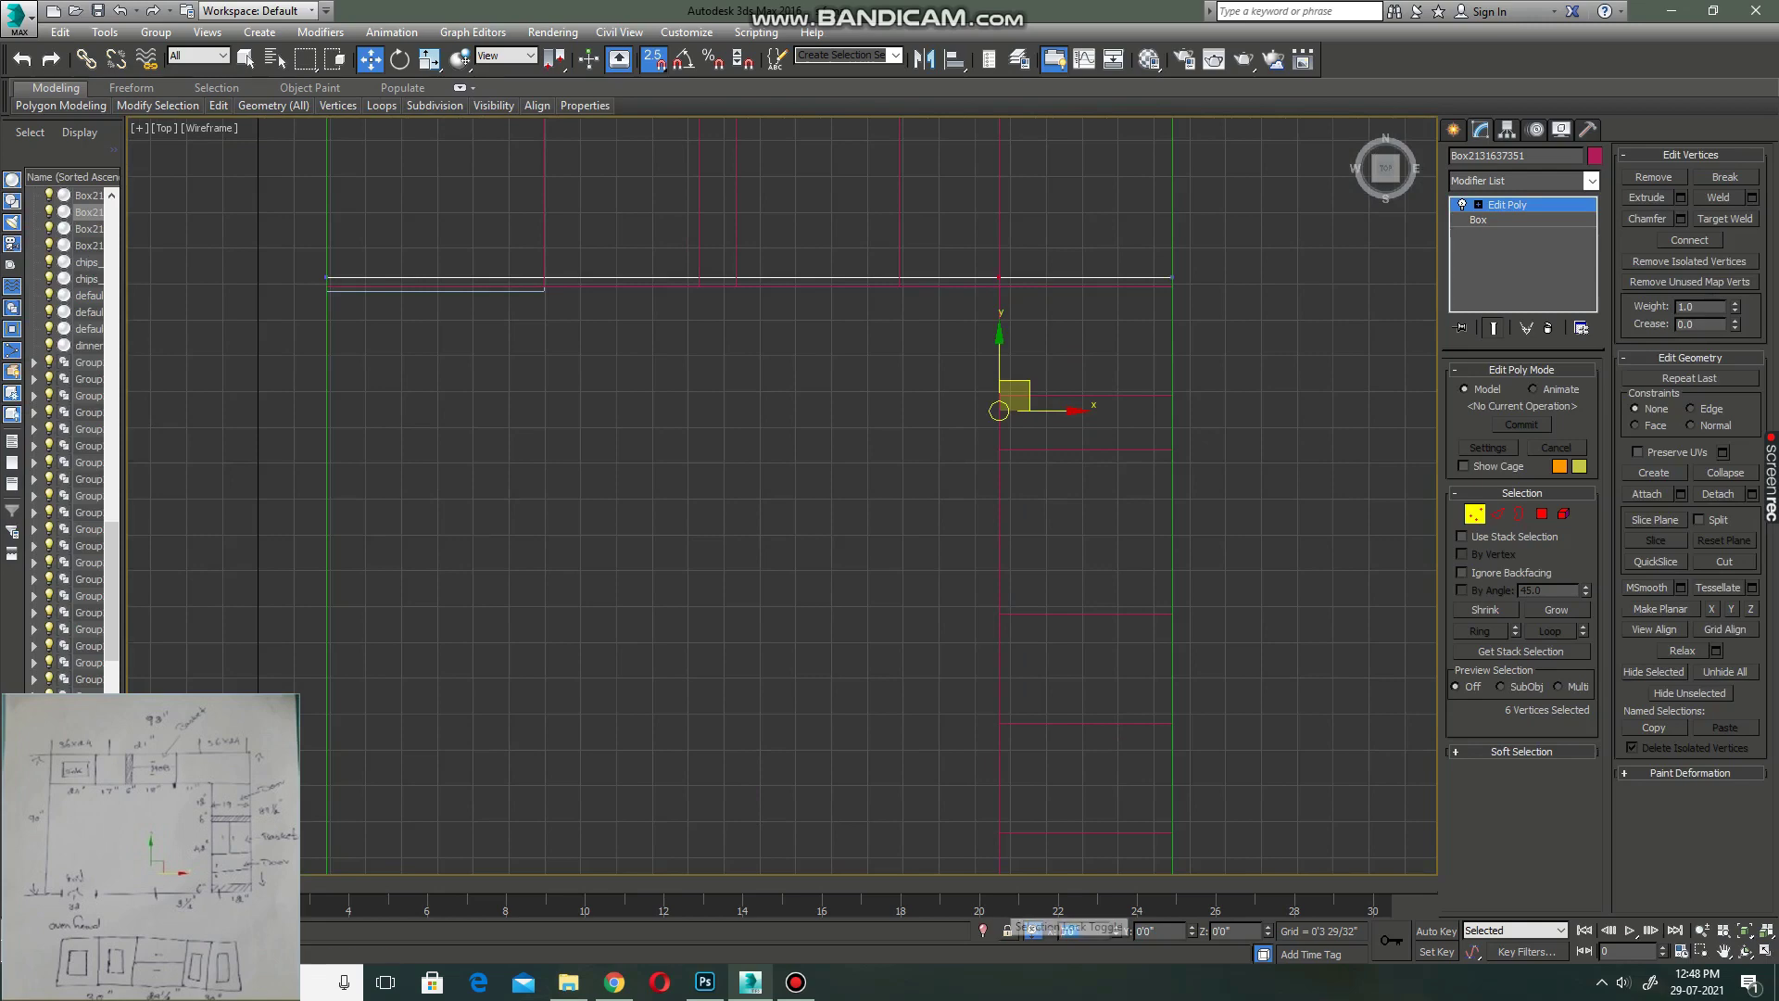
key(Return)
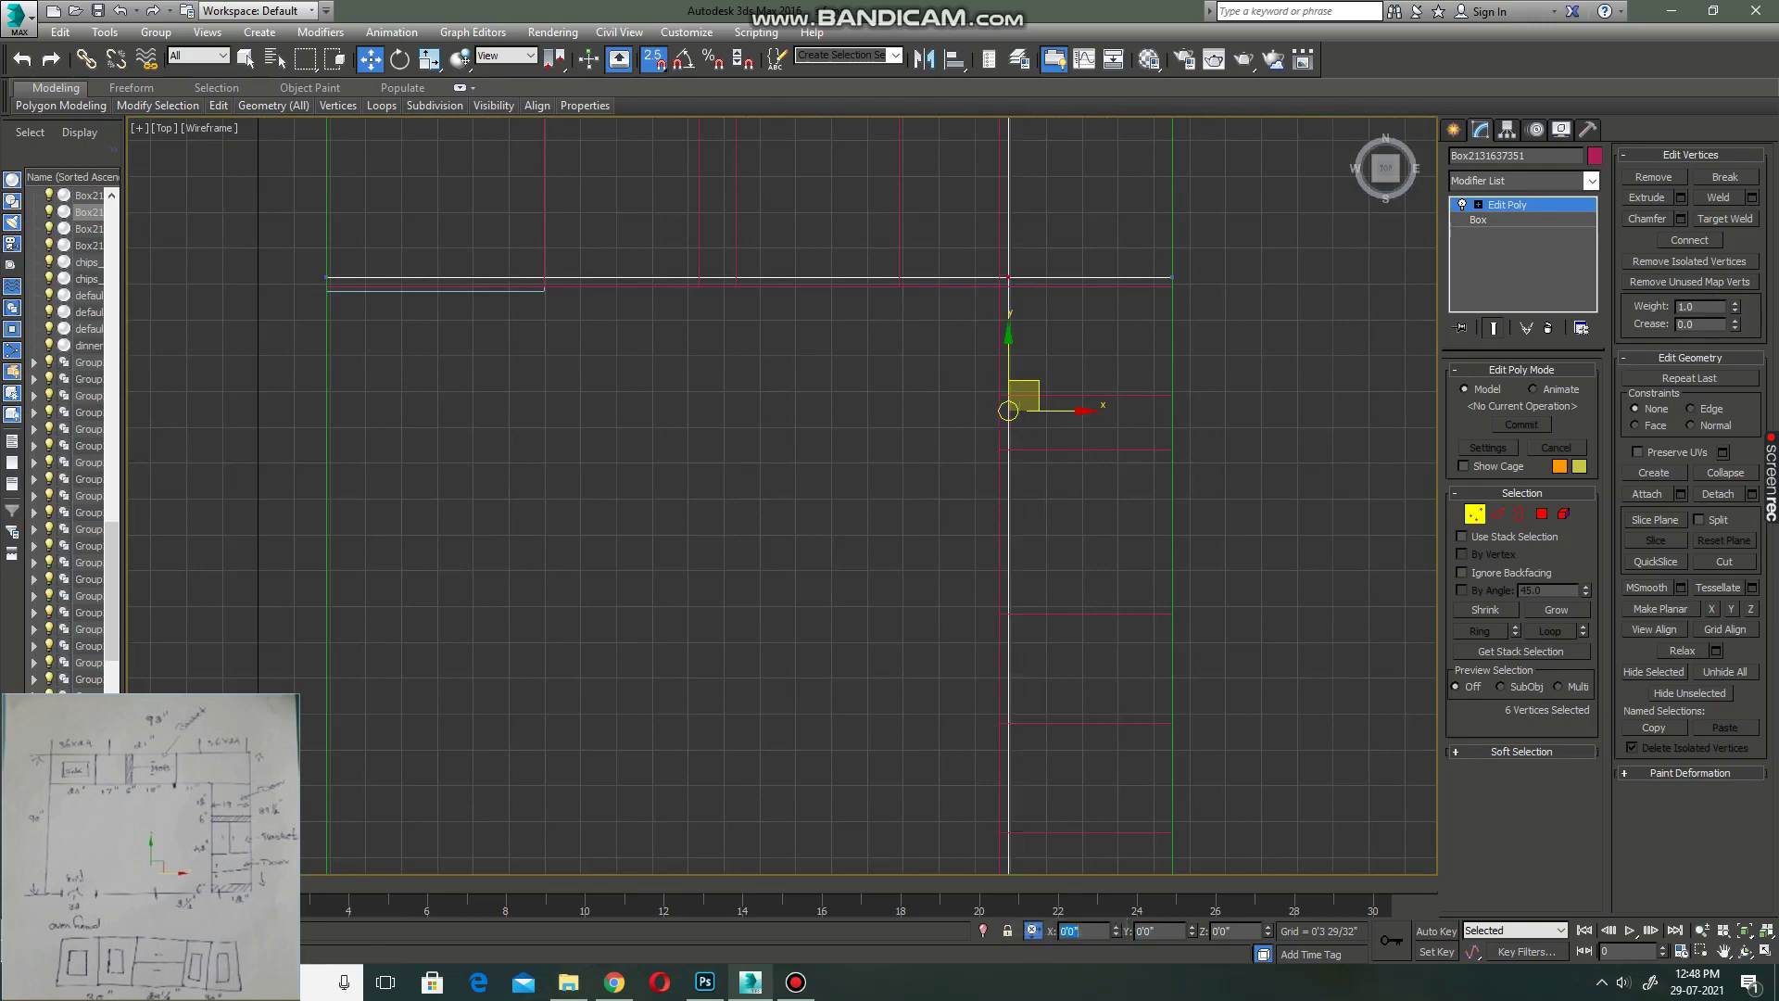
scroll(523, 282, up, 3)
click(524, 278)
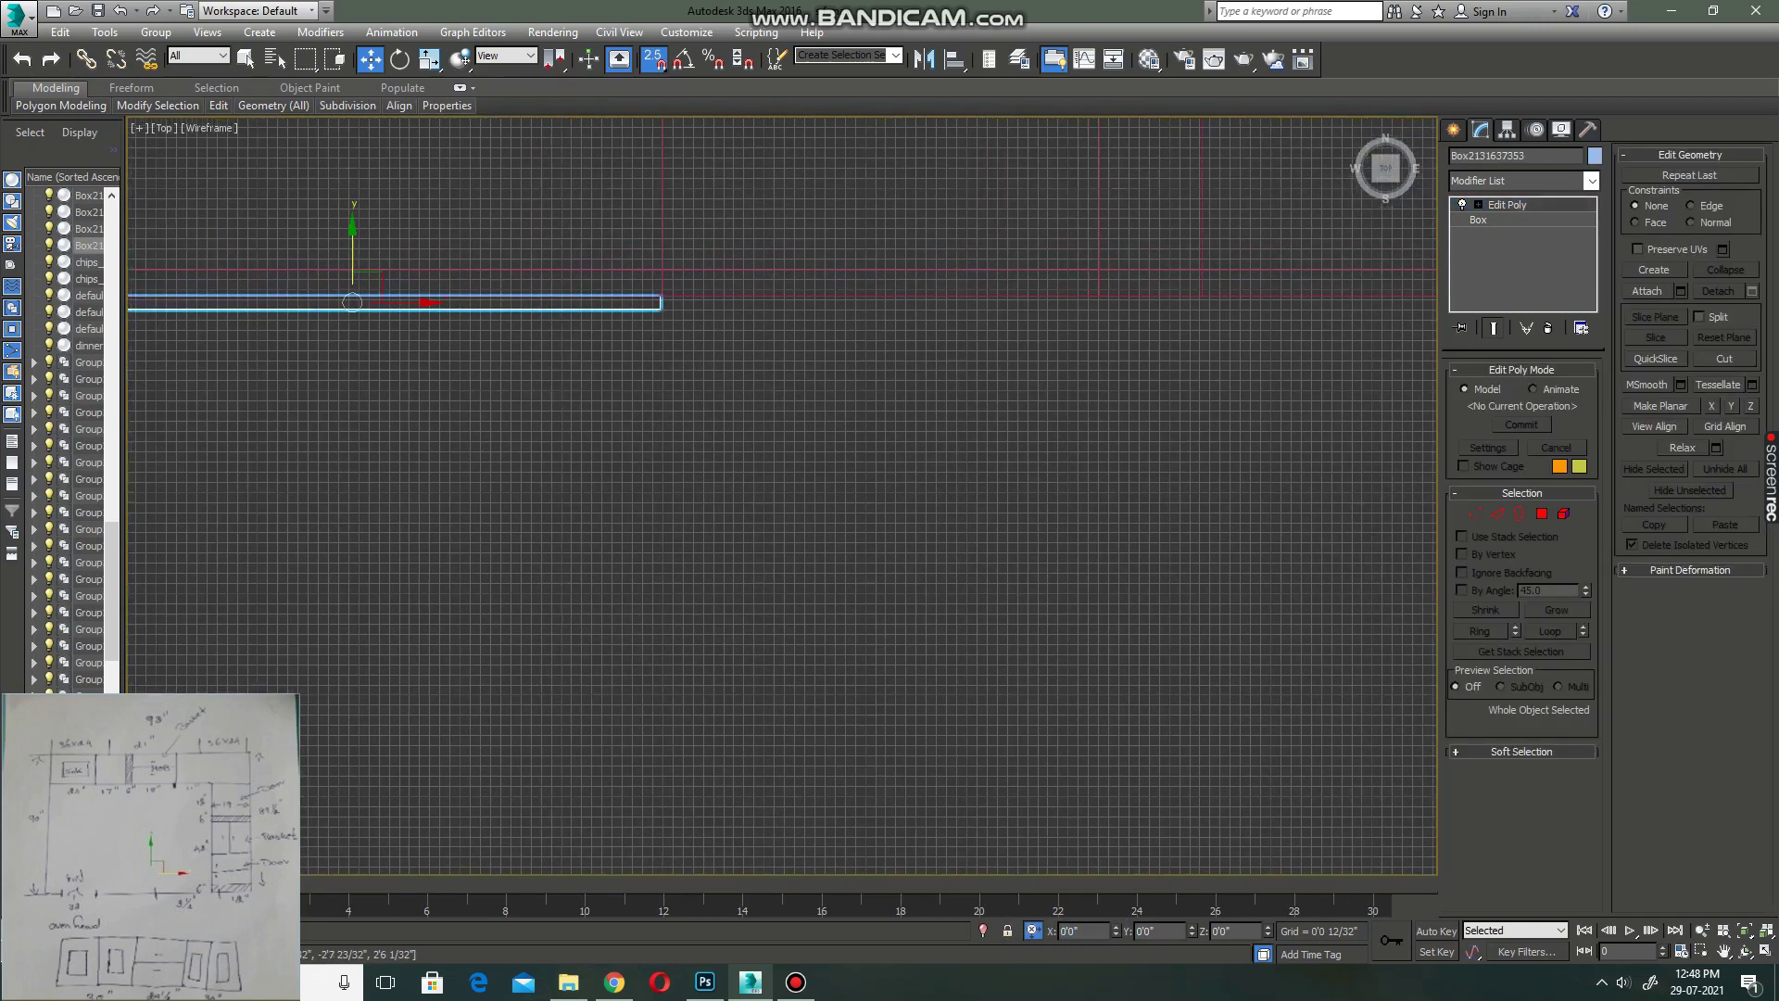
- Turn off snapping and frame the shutter panel in the perspective view
middle_drag(524, 278, 714, 302)
key(s)
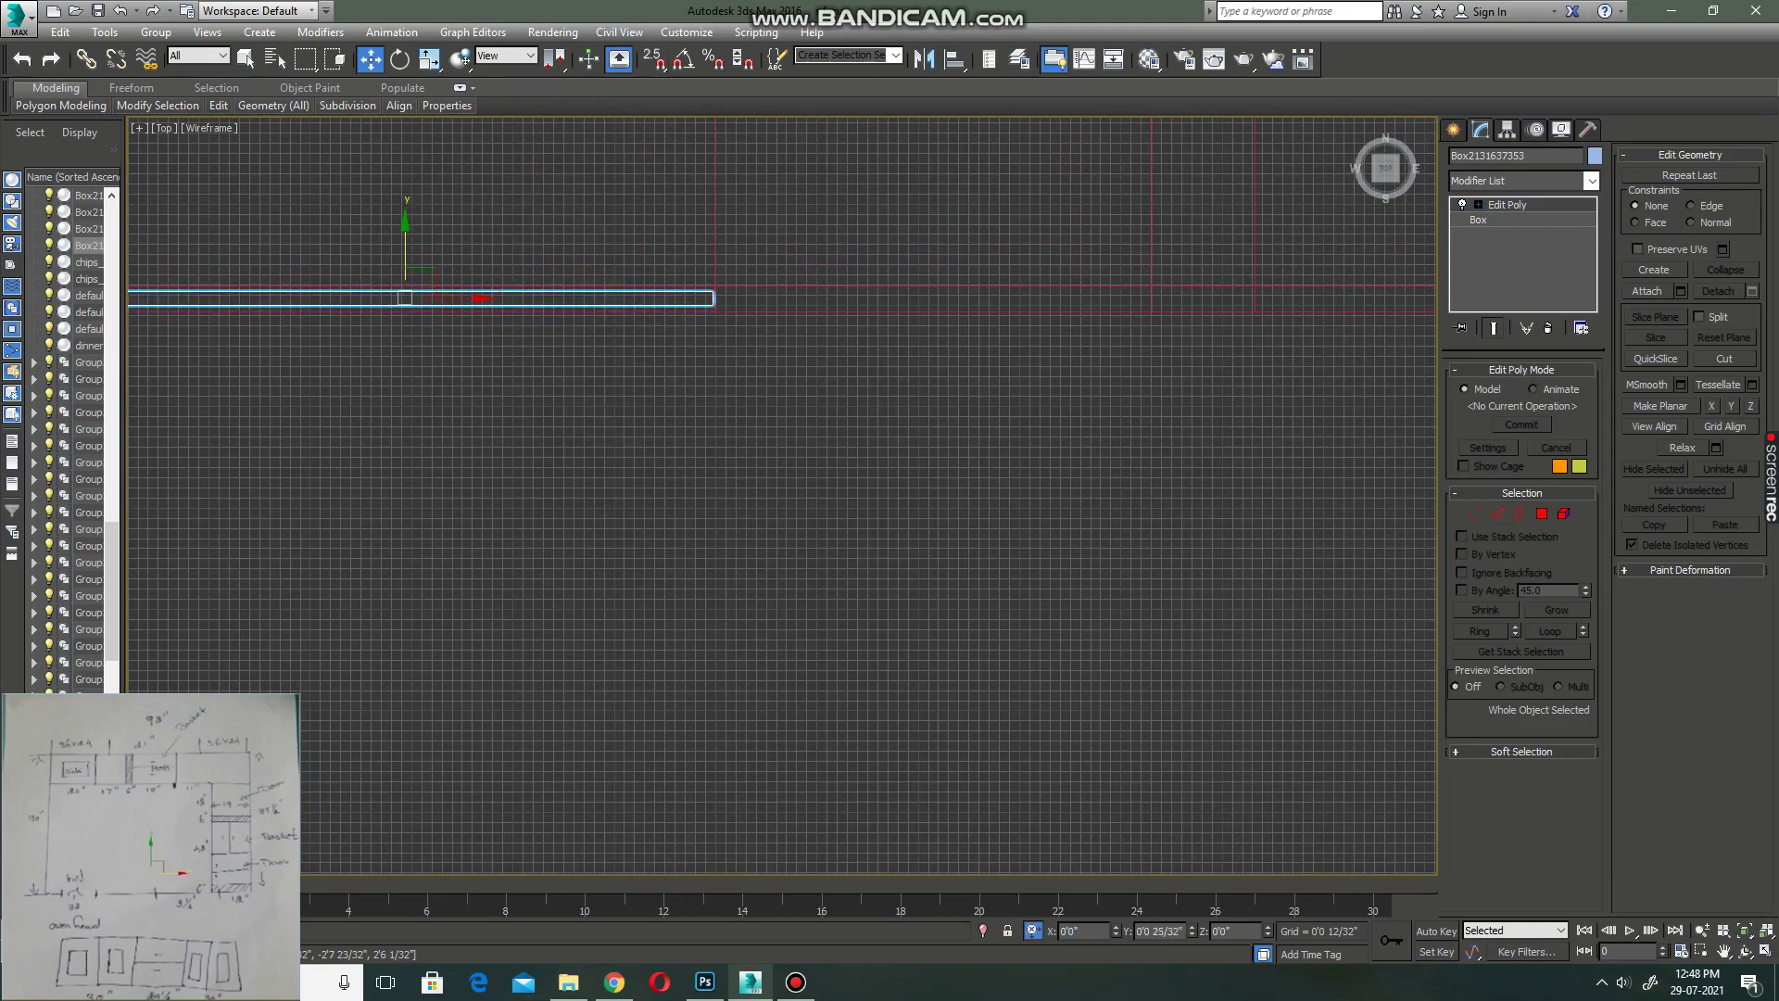
key(alt+w)
key(alt+w)
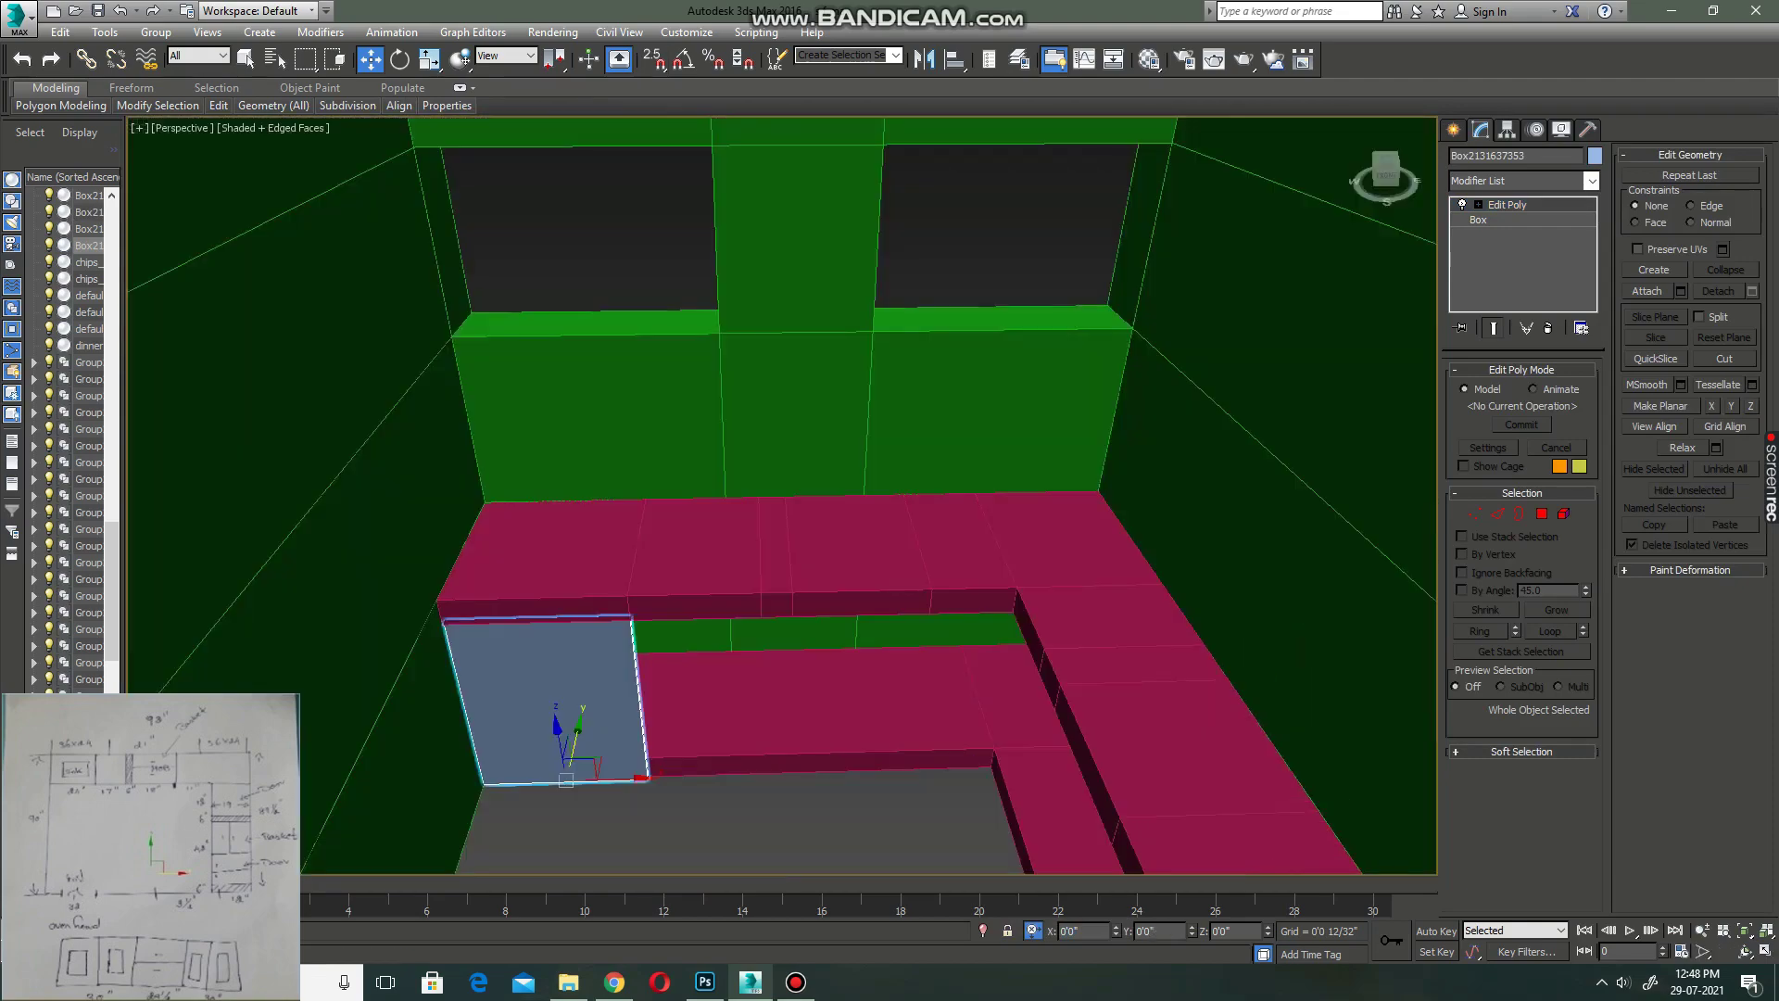
key(z)
alt+middle_drag(1112, 575, 1368, 656)
alt+middle_drag(834, 556, 871, 575)
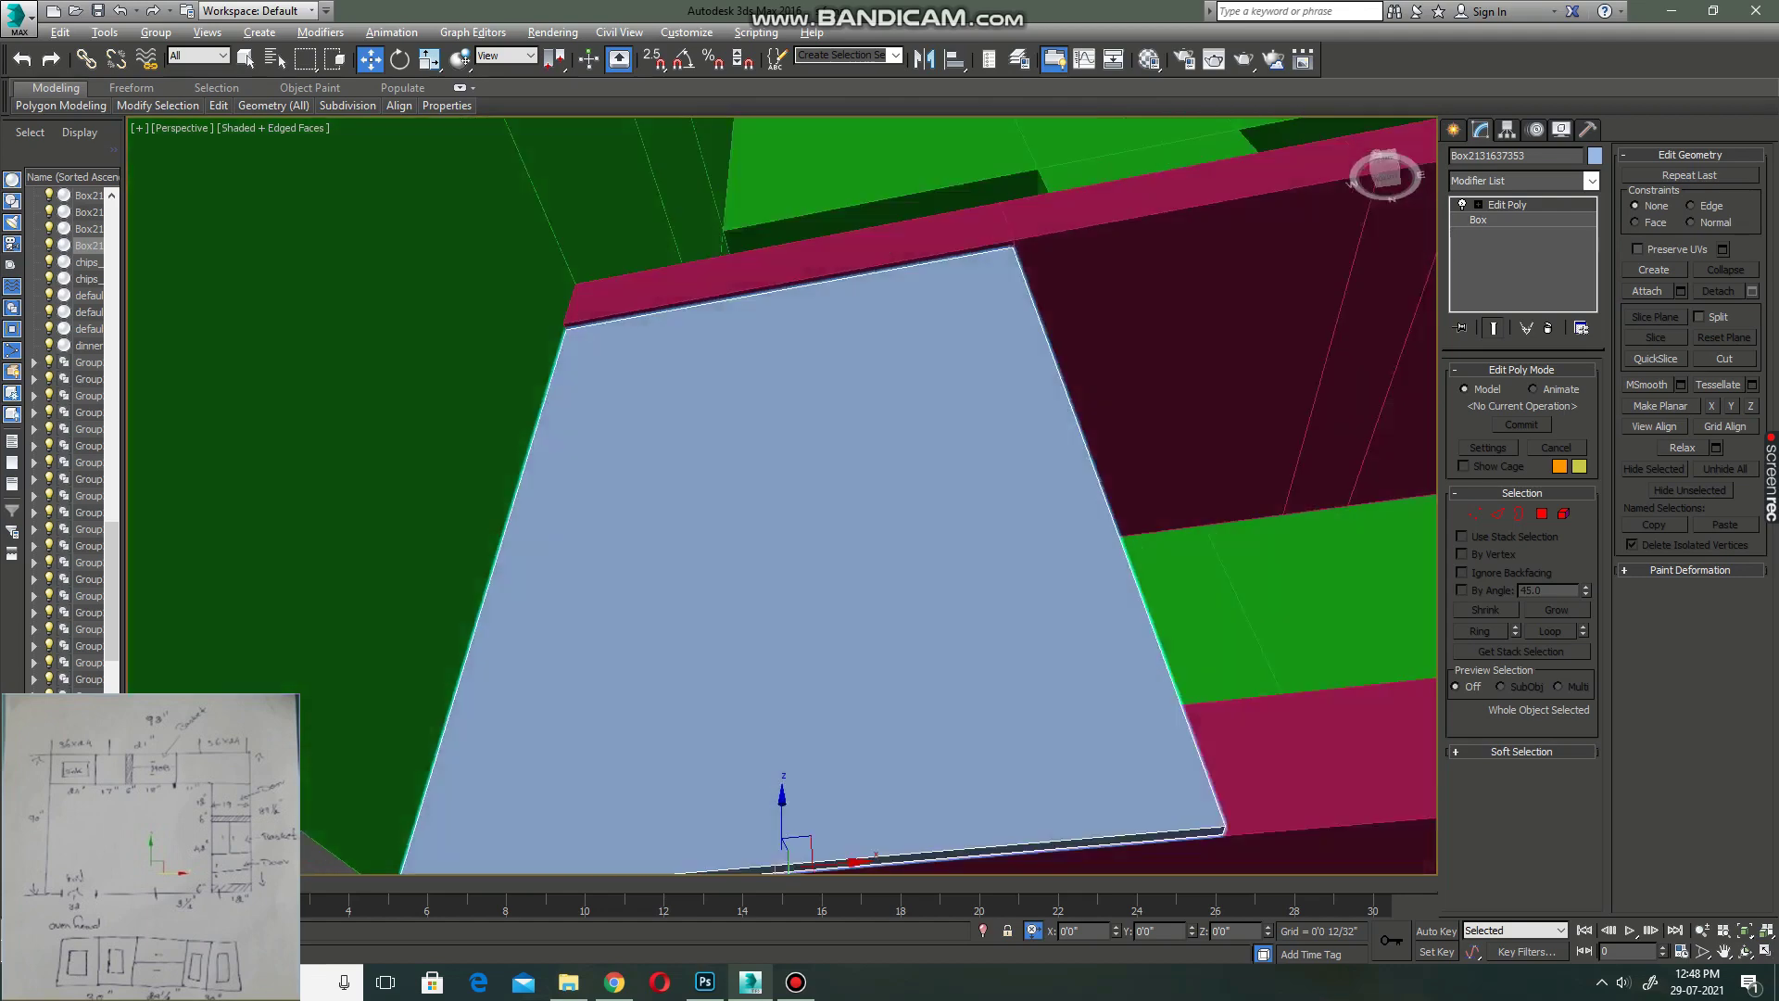
- Accept the topology warning, then widen the panel's base Box and reduce its height
click(1478, 220)
click(964, 543)
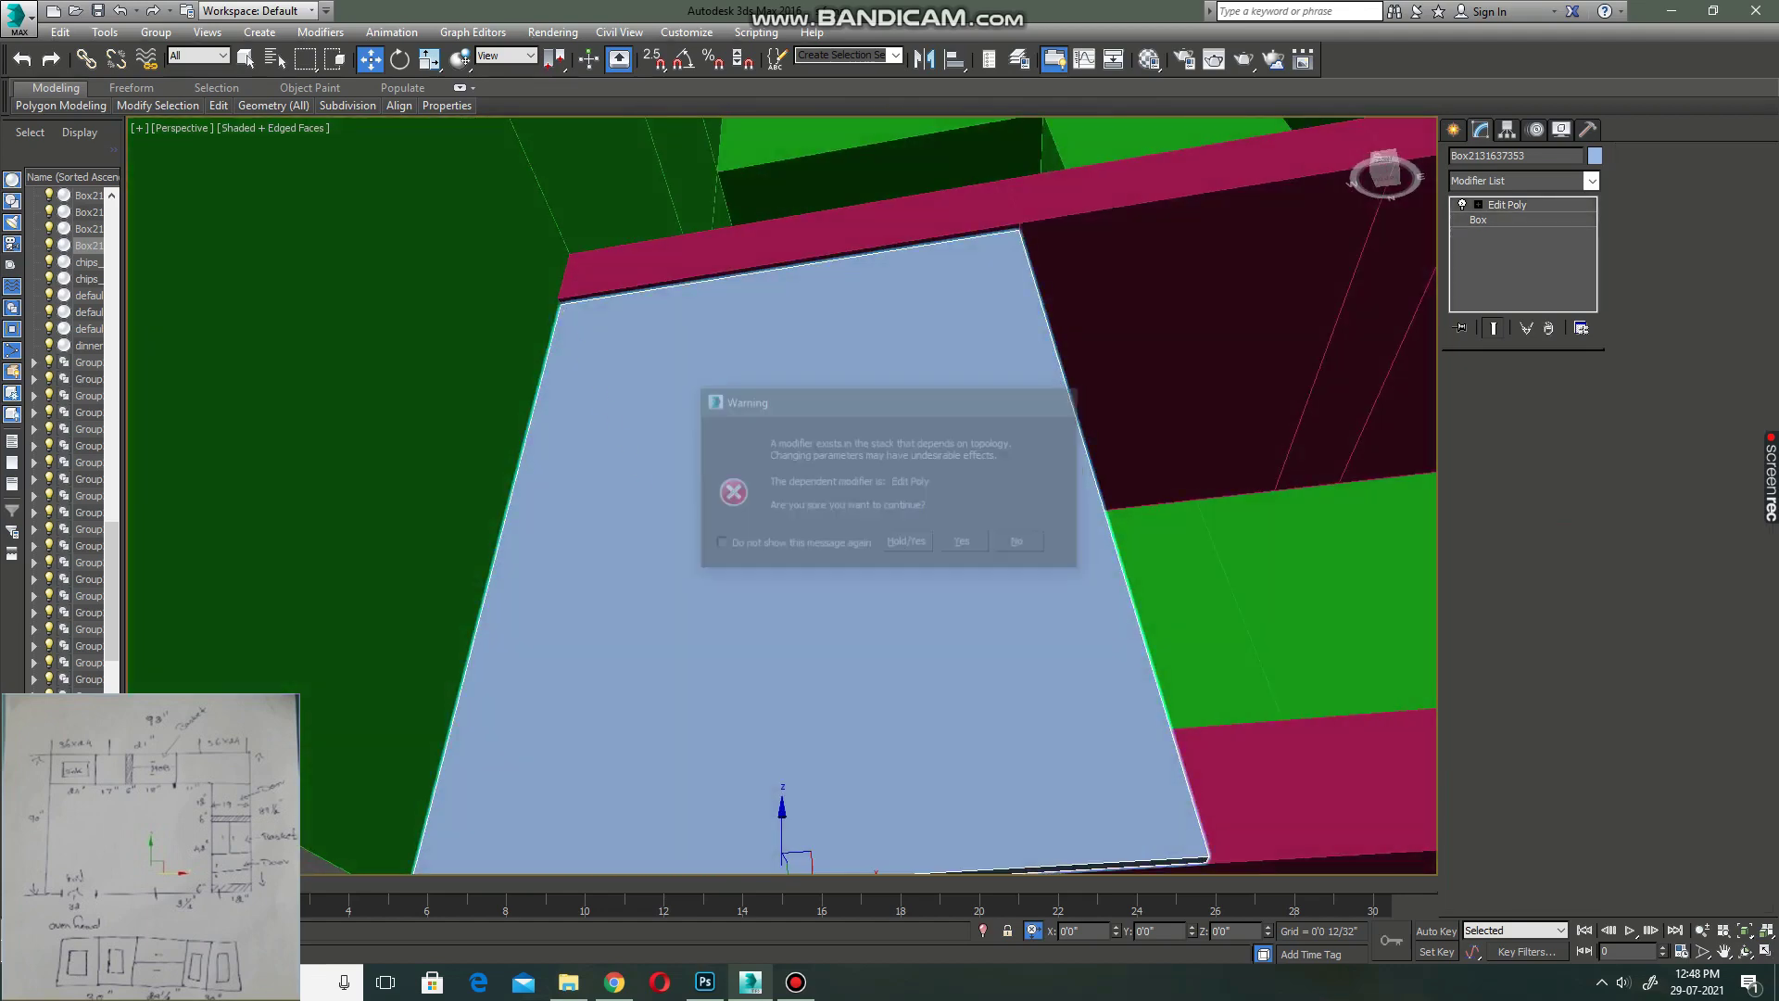
mouse_move(1580, 433)
mouse_down()
mouse_move(1580, 454)
mouse_move(1580, 384)
mouse_up()
scroll(782, 496, down, 3)
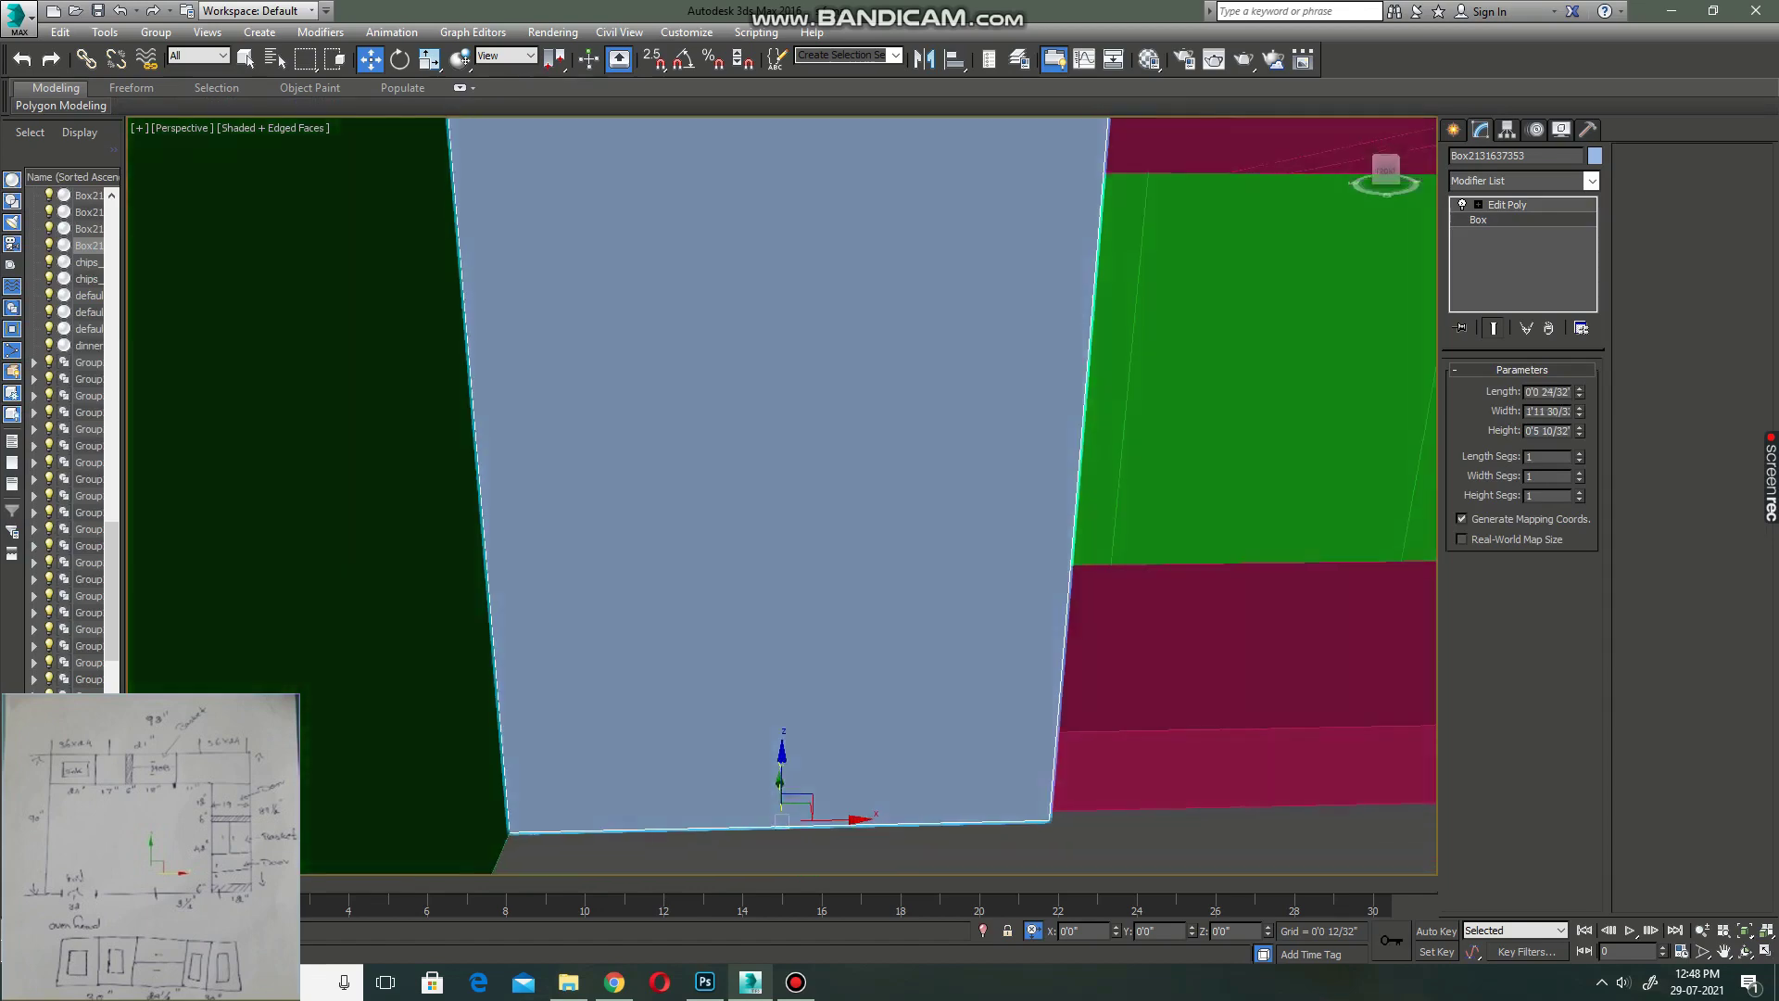
scroll(782, 495, down, 3)
alt+middle_drag(782, 496, 782, 630)
scroll(782, 496, down, 3)
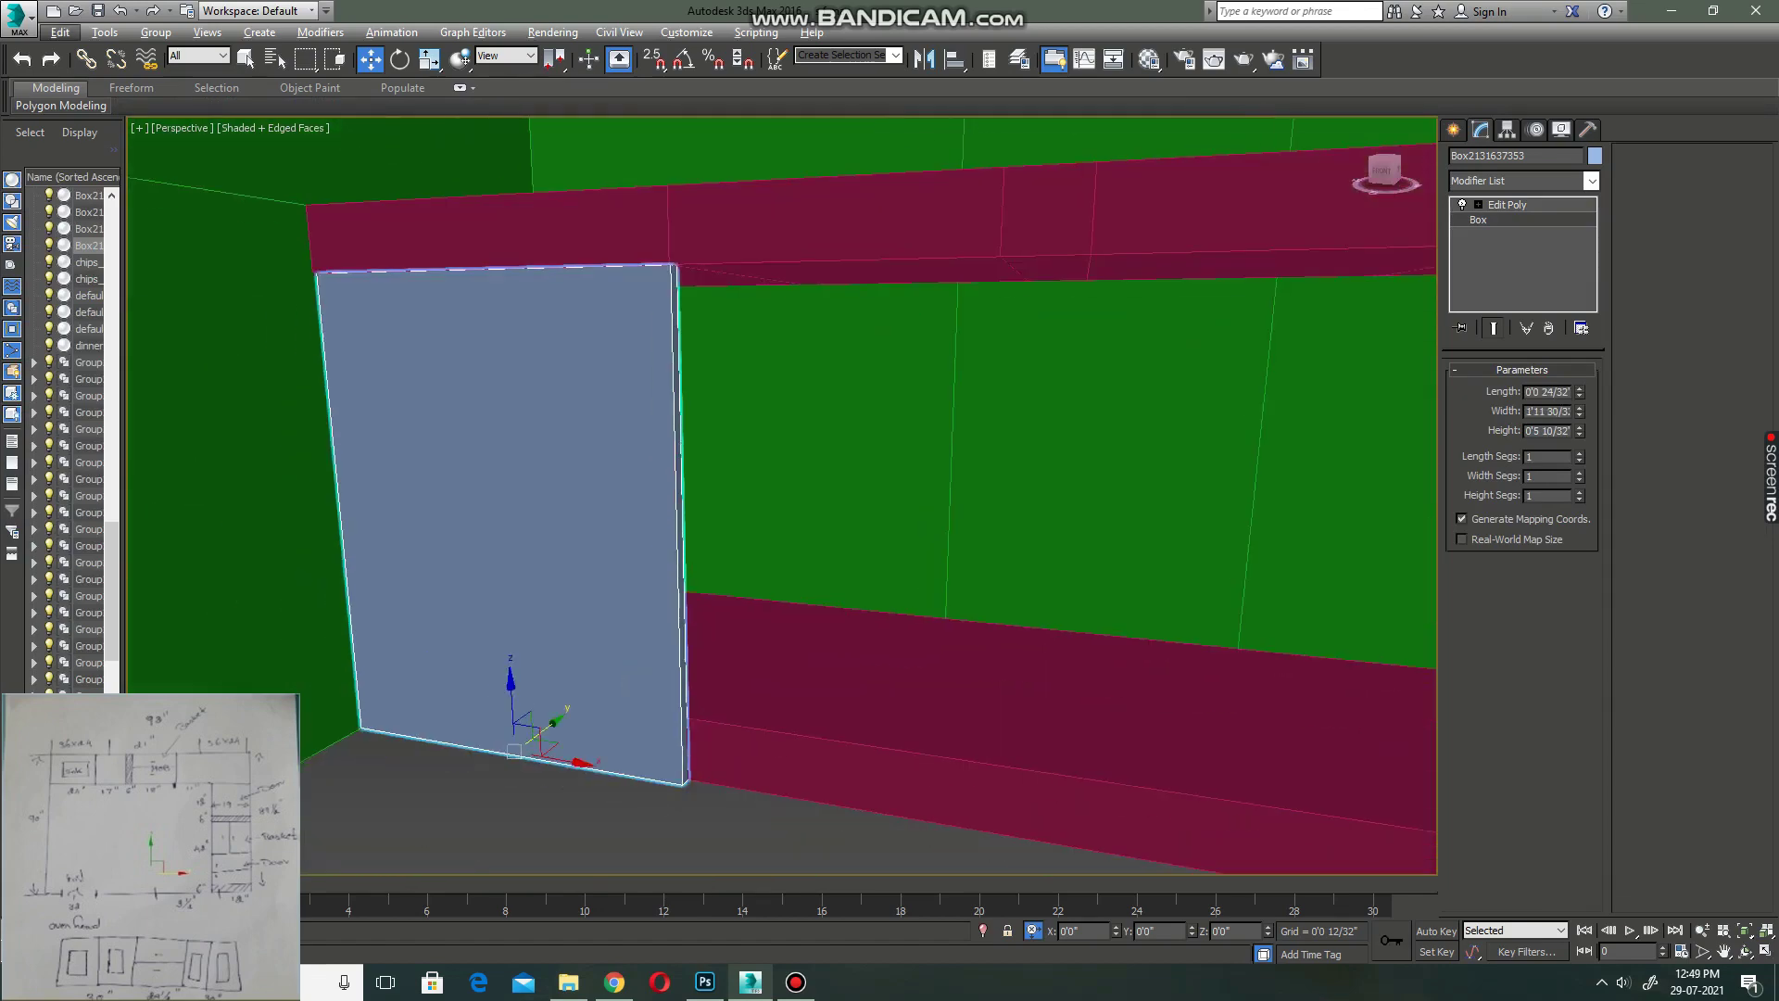
alt+middle_drag(782, 495, 839, 500)
click(1507, 204)
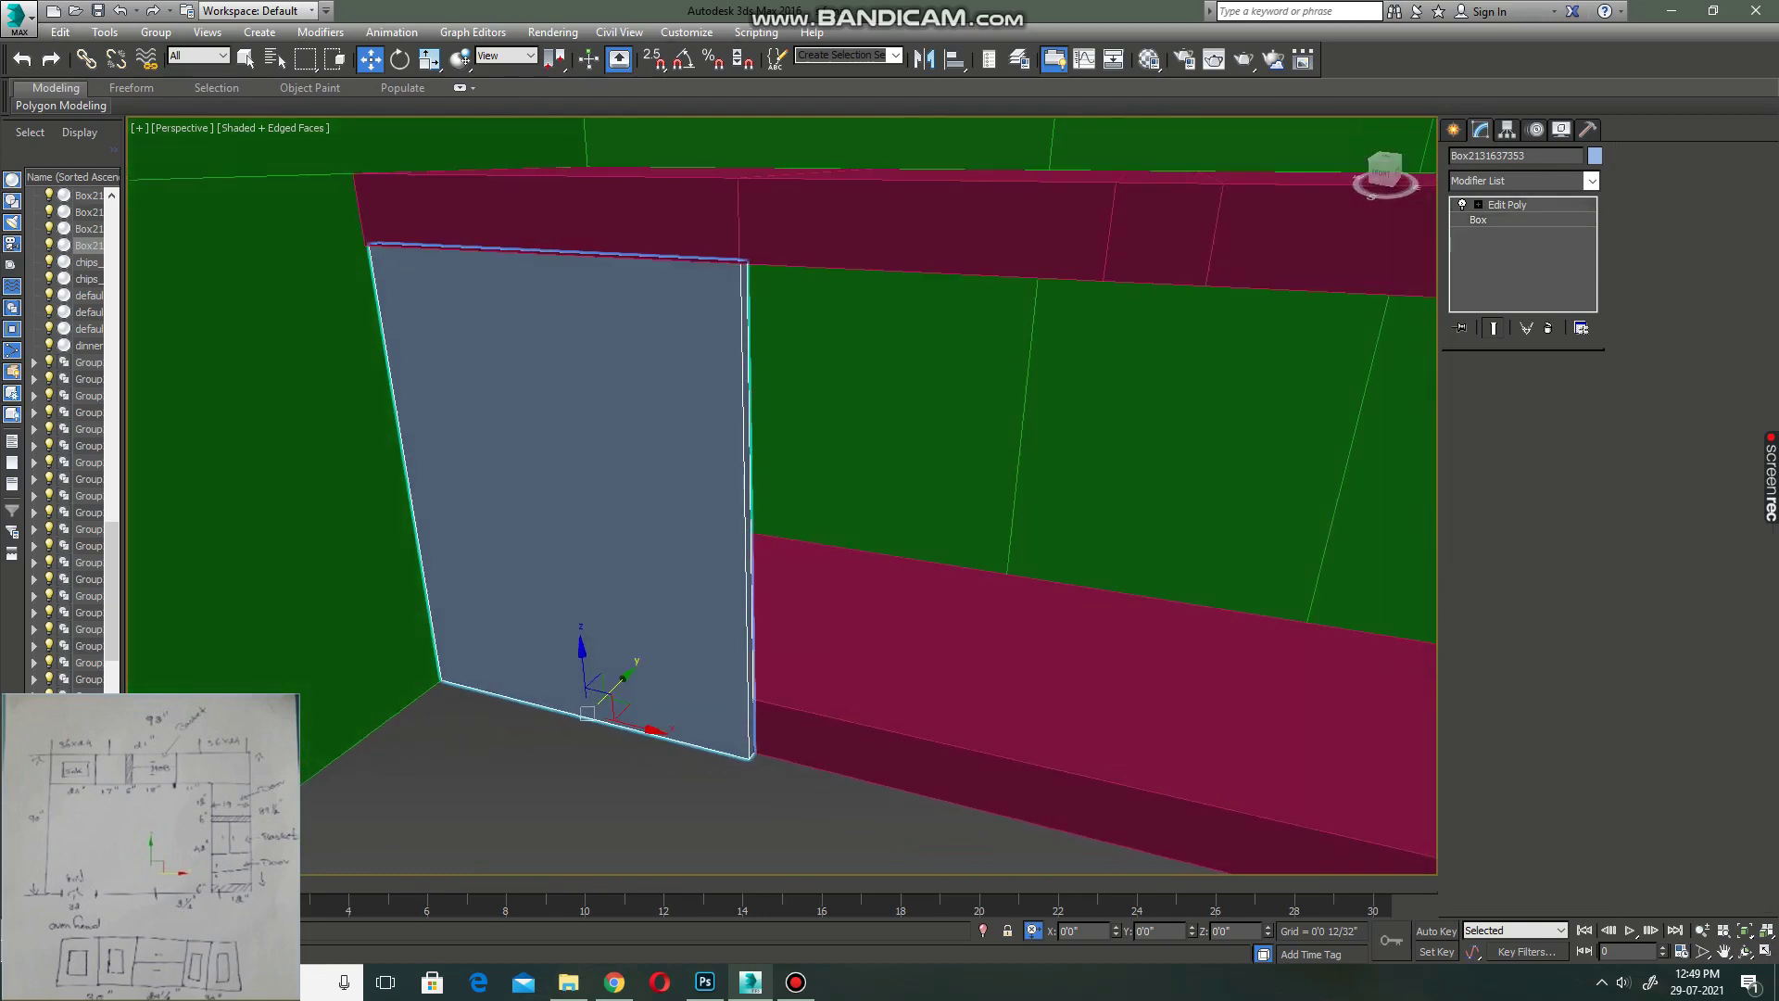
- Select the panel's border edges using Ring and give them a small chamfer
key(2)
click(749, 509)
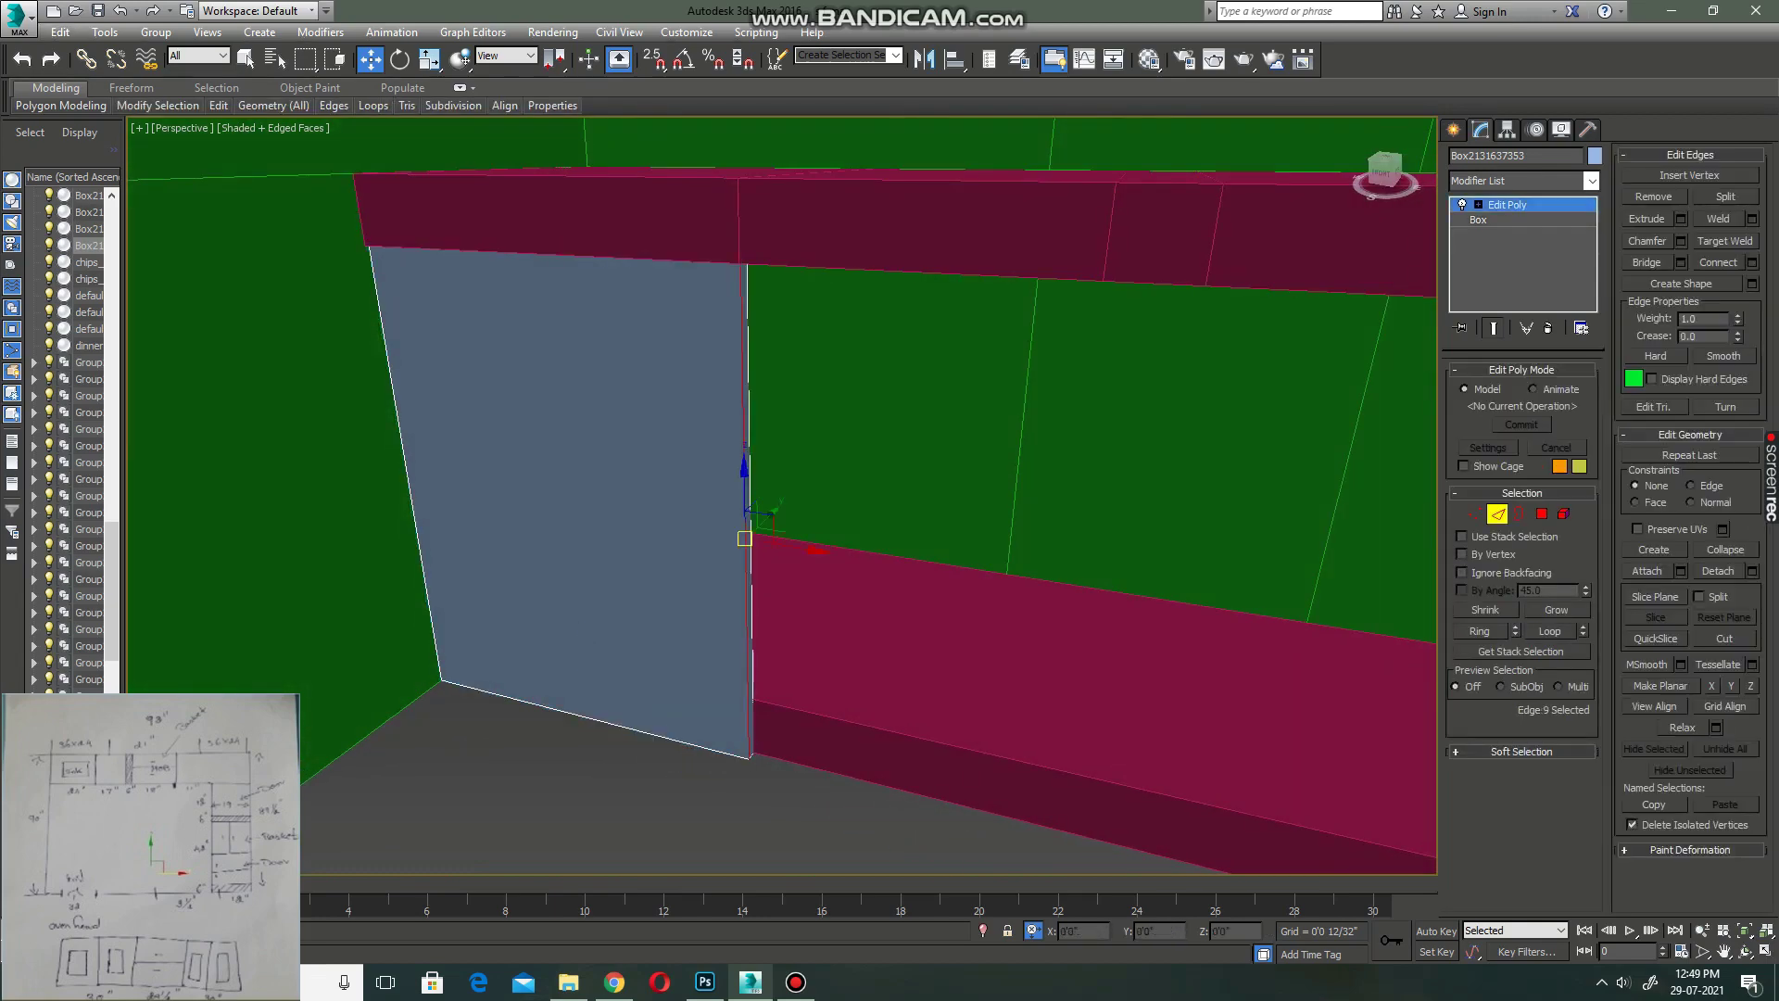
scroll(744, 537, up, 2)
click(1479, 631)
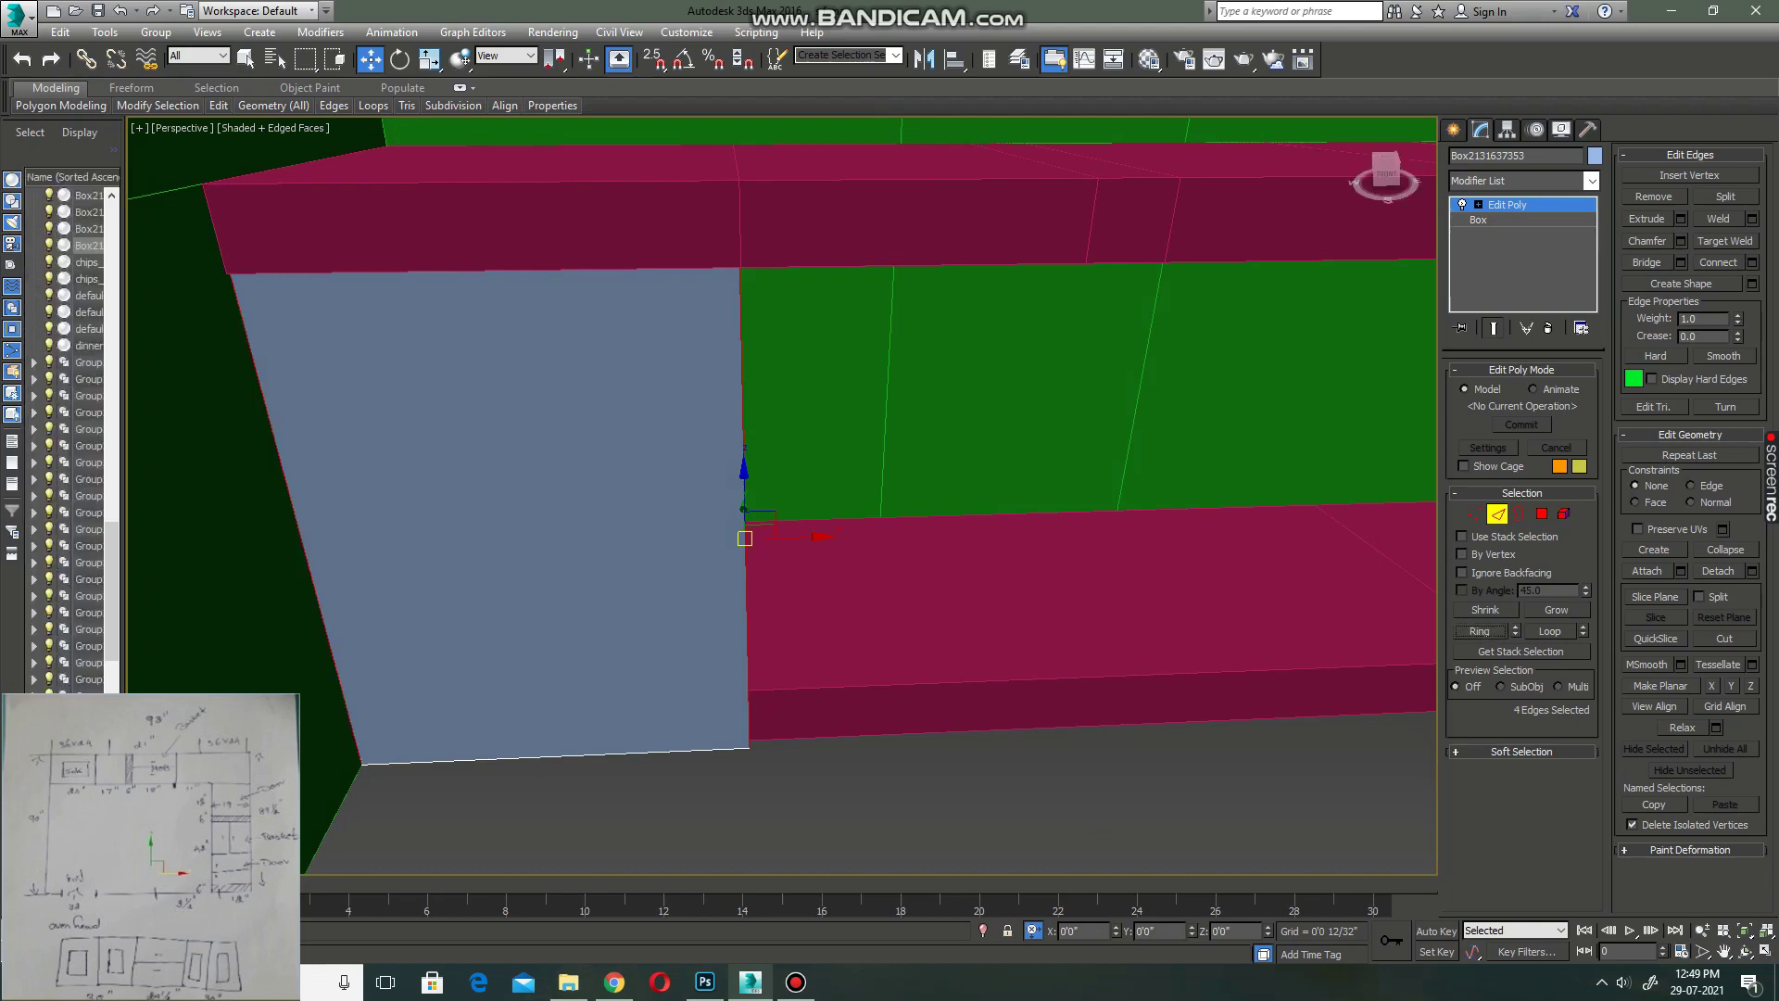
ctrl+click(556, 757)
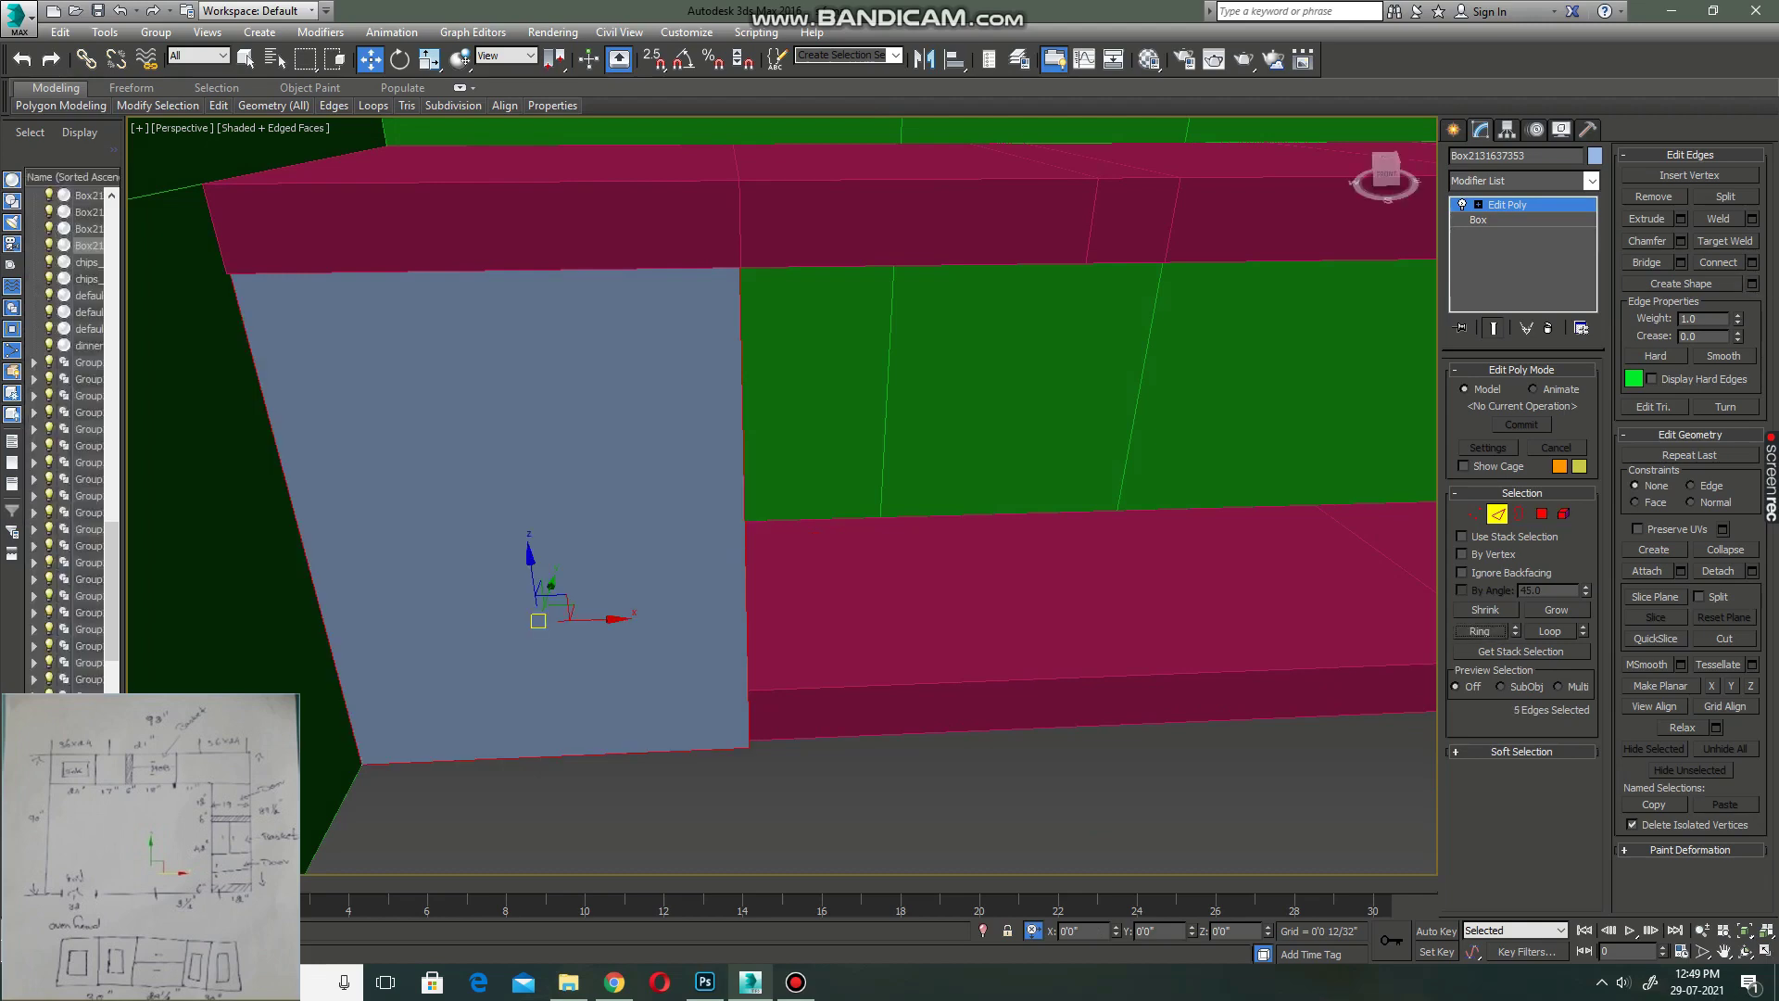
click(1479, 631)
key(ctrl+shift+c)
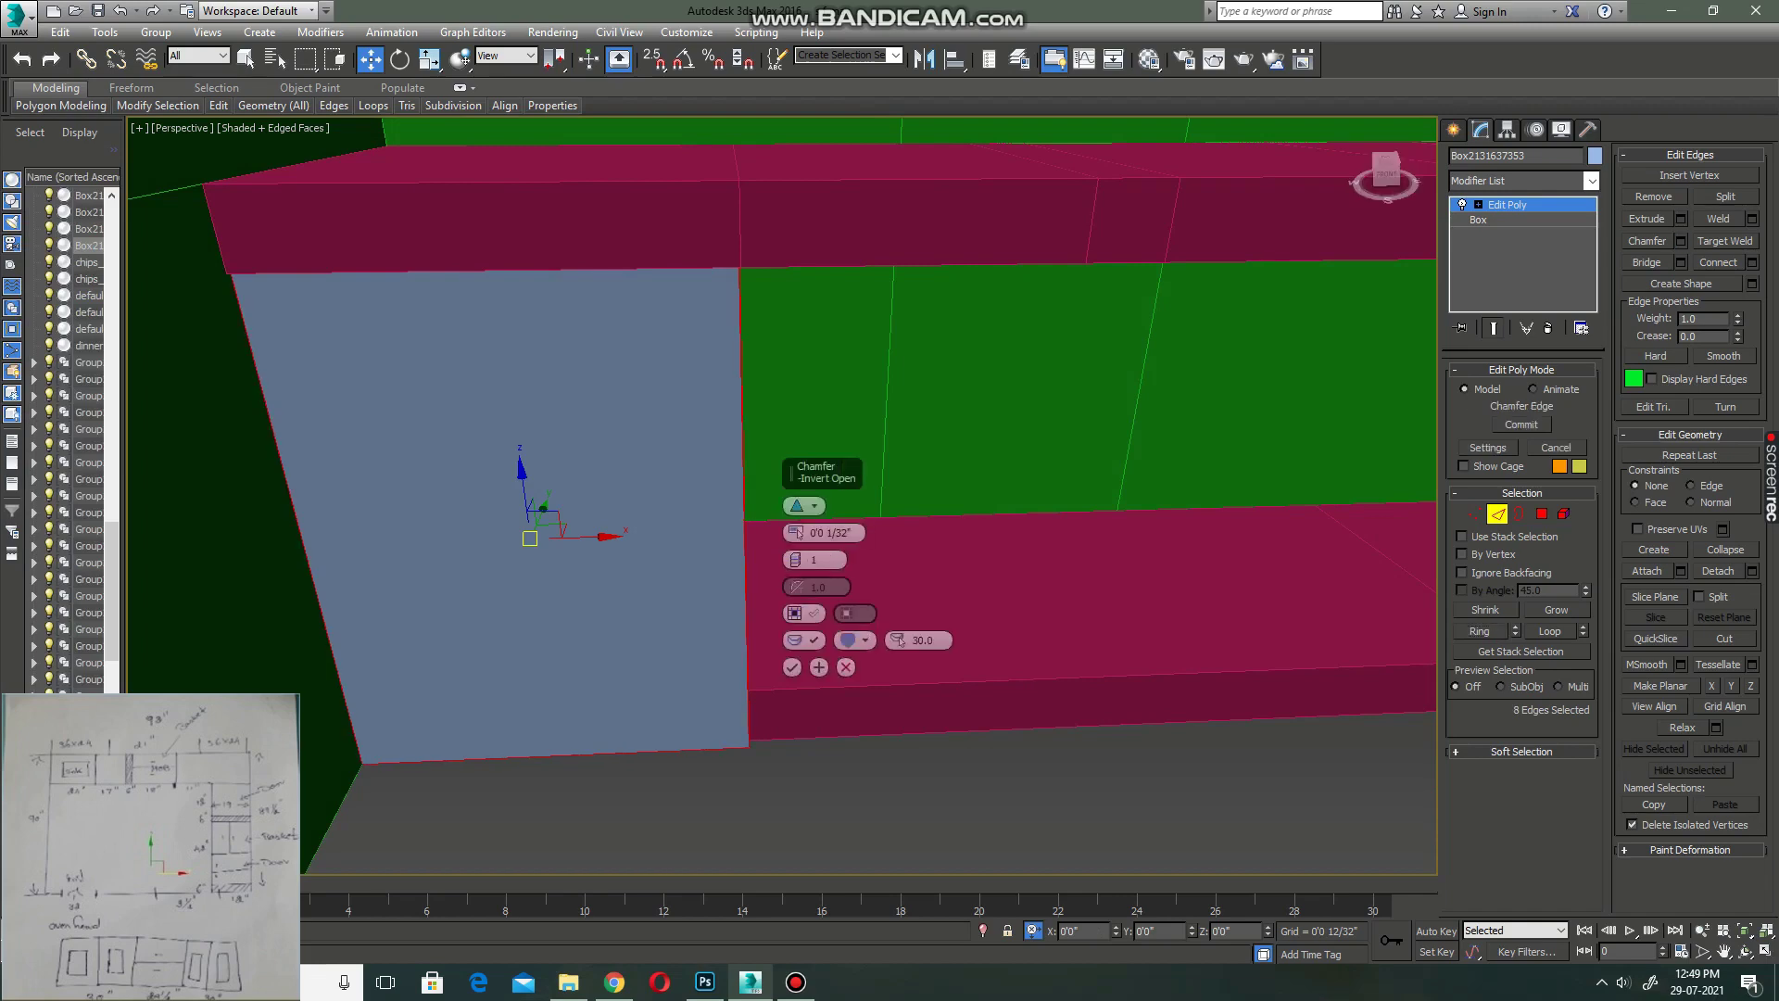
alt+middle_drag(901, 639, 902, 640)
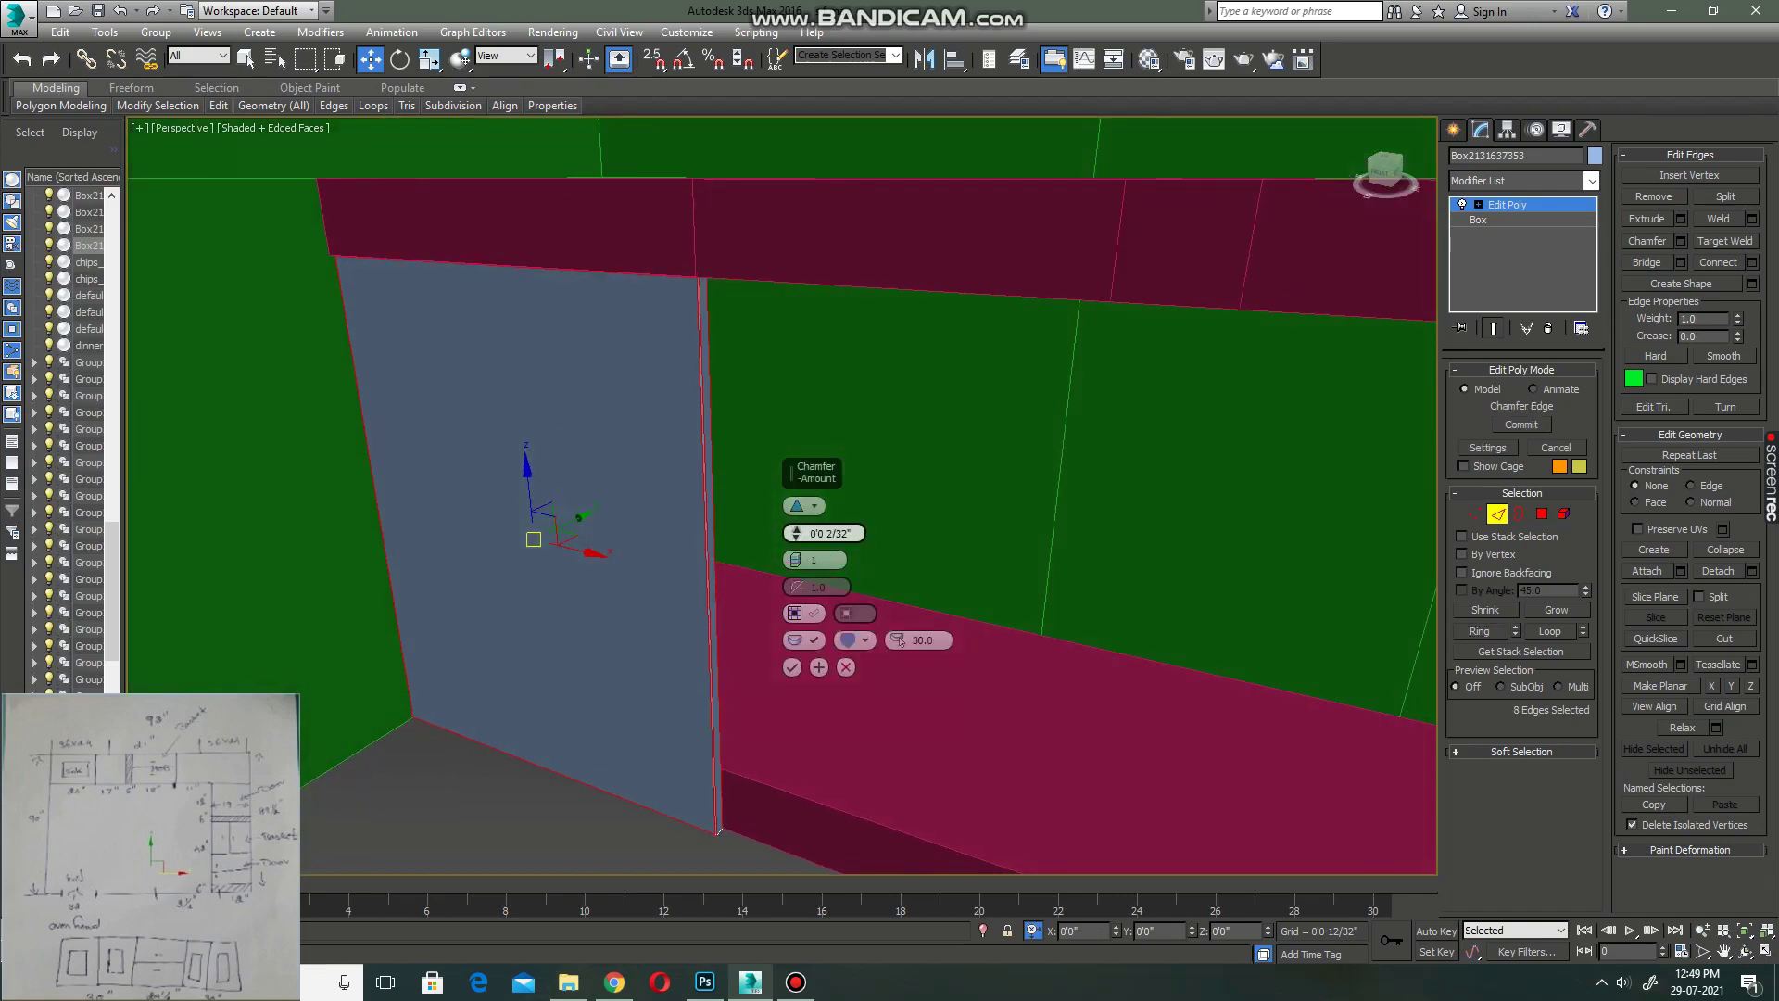
click(792, 667)
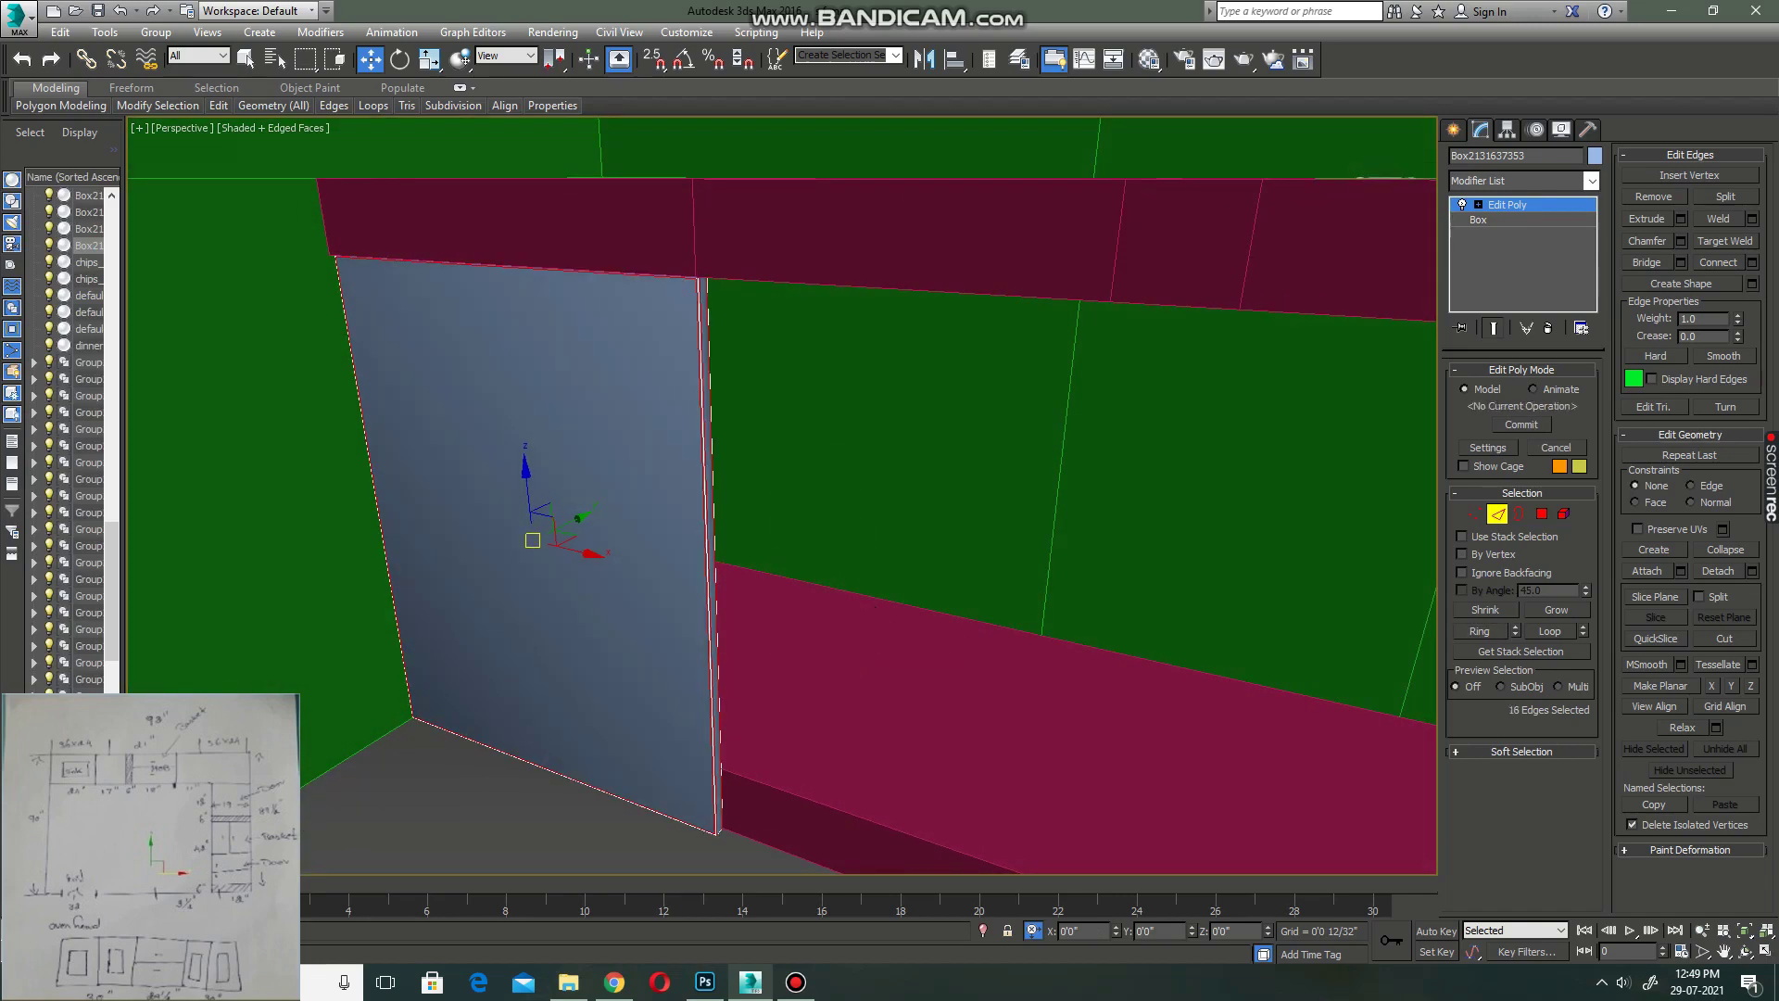
scroll(783, 496, down, 10)
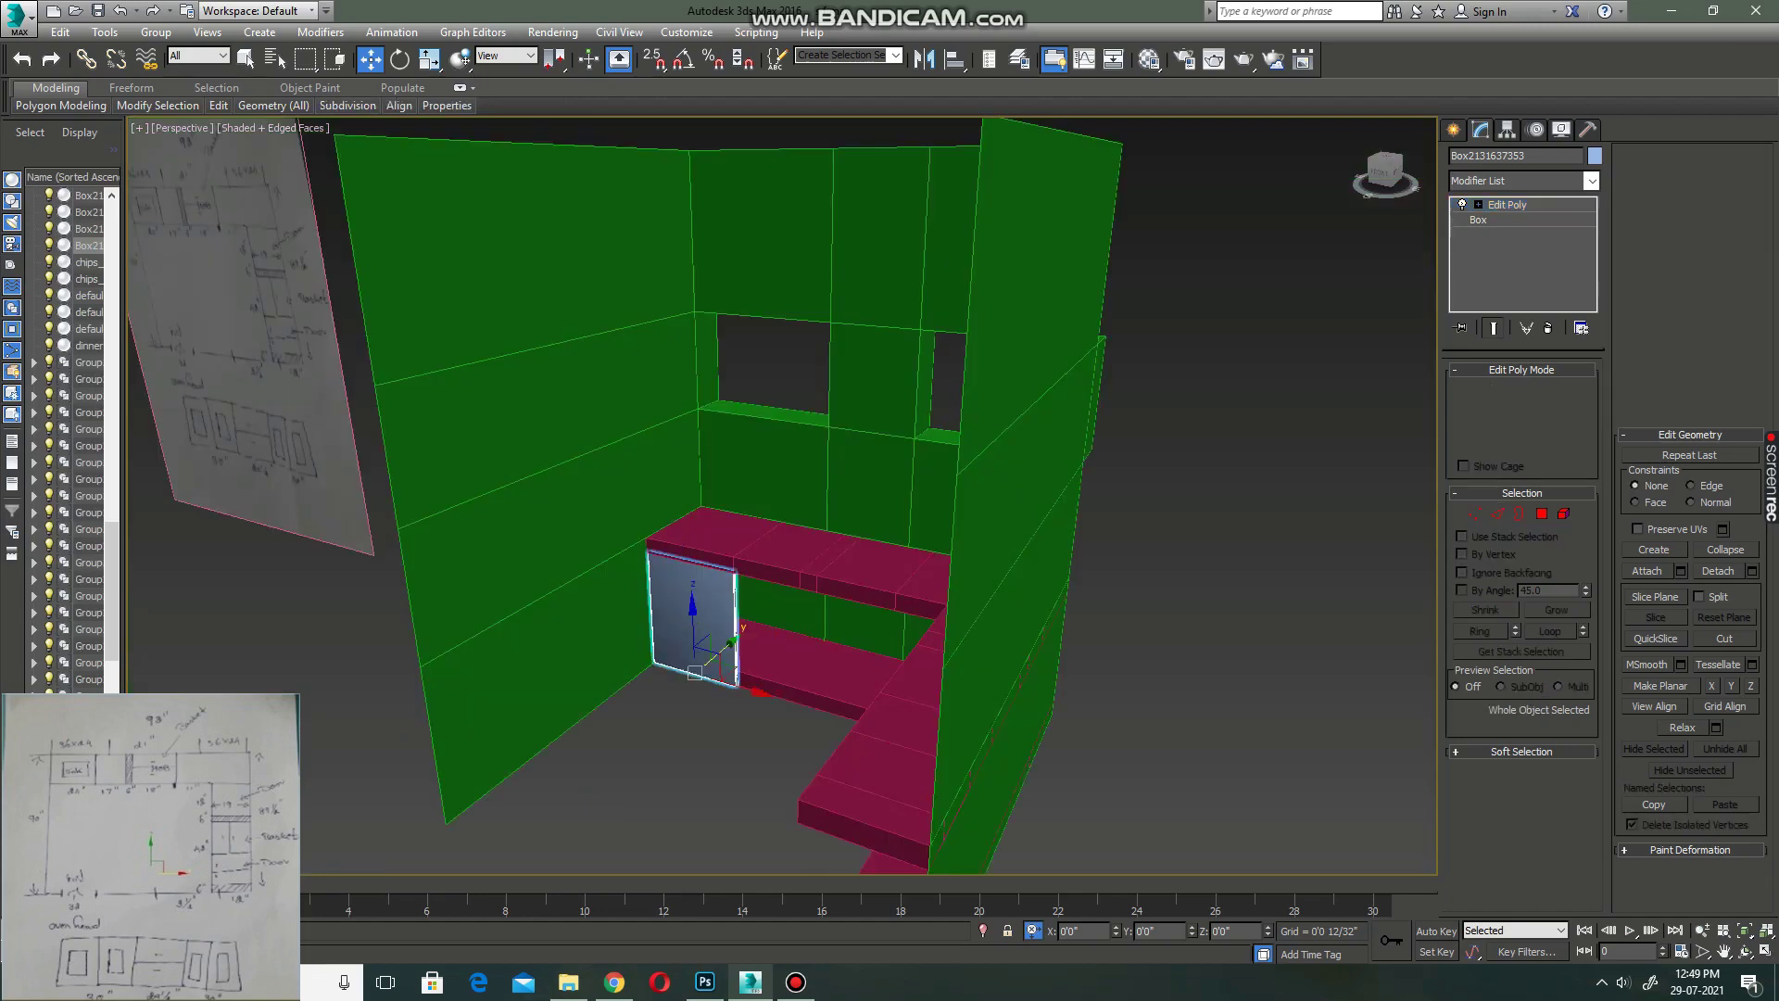
- In front view, raise the panel's bottom vertices onto the top of the pink base strip
key(1)
key(alt+w)
key(alt+w)
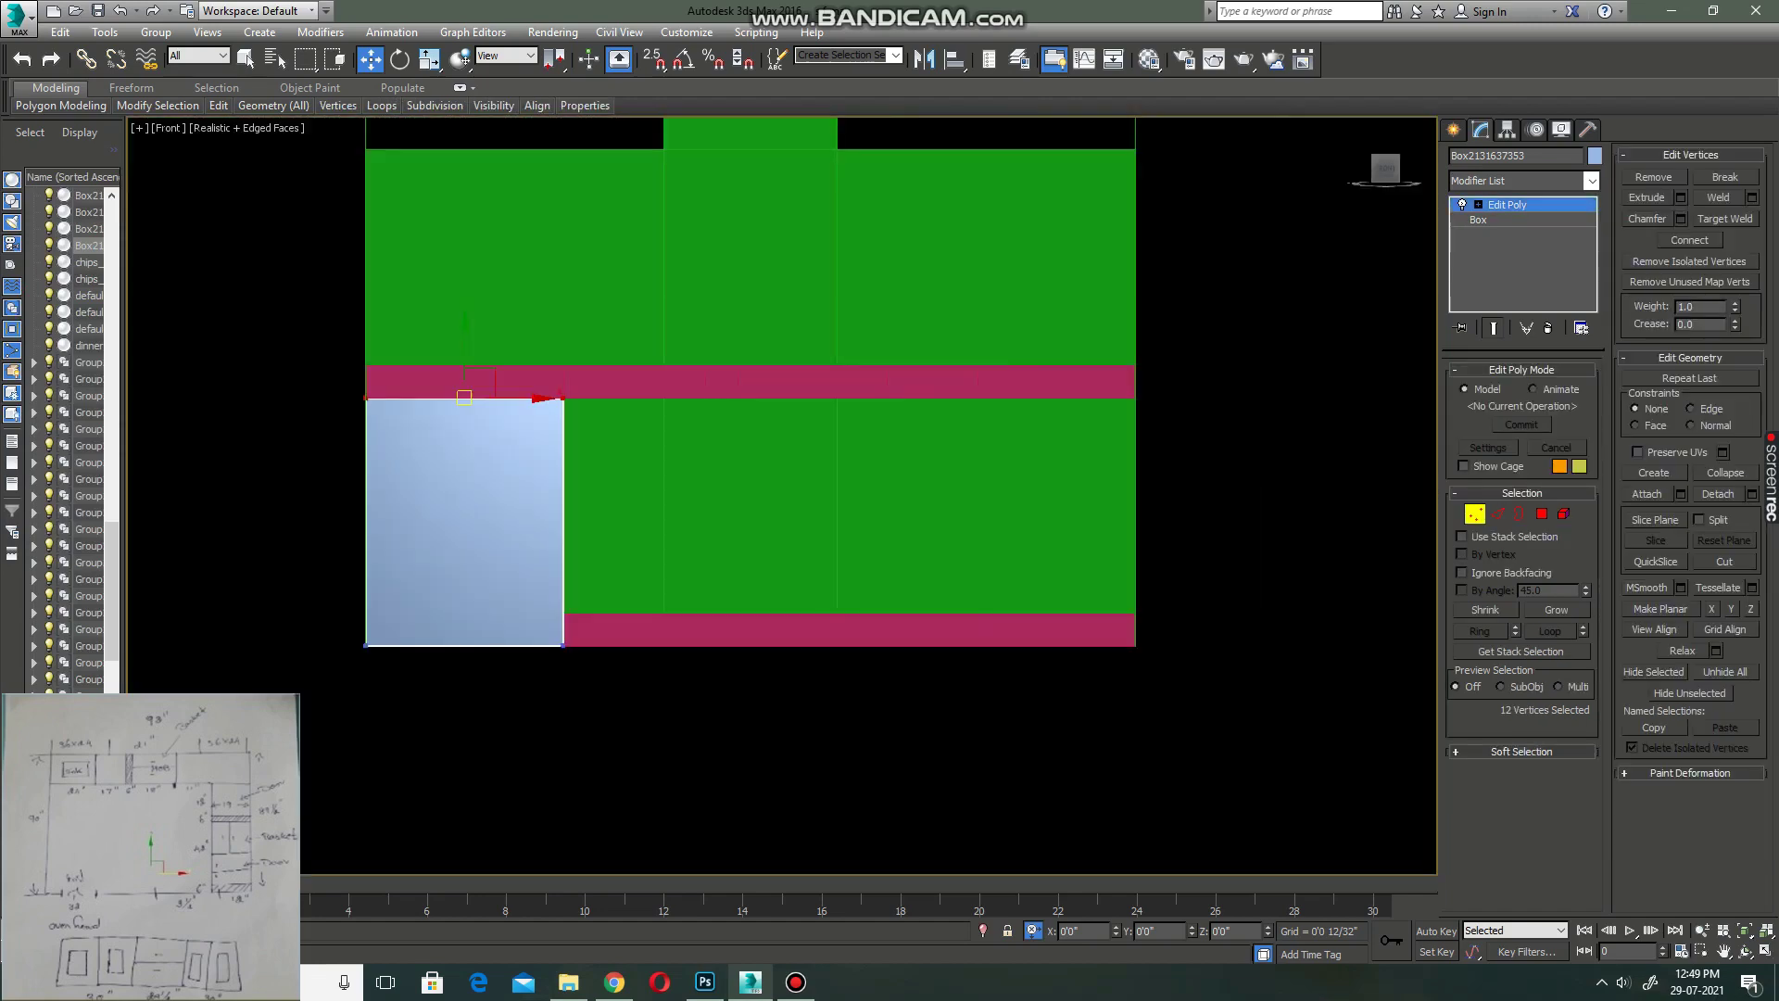
drag(347, 625, 584, 667)
drag(463, 645, 1132, 614)
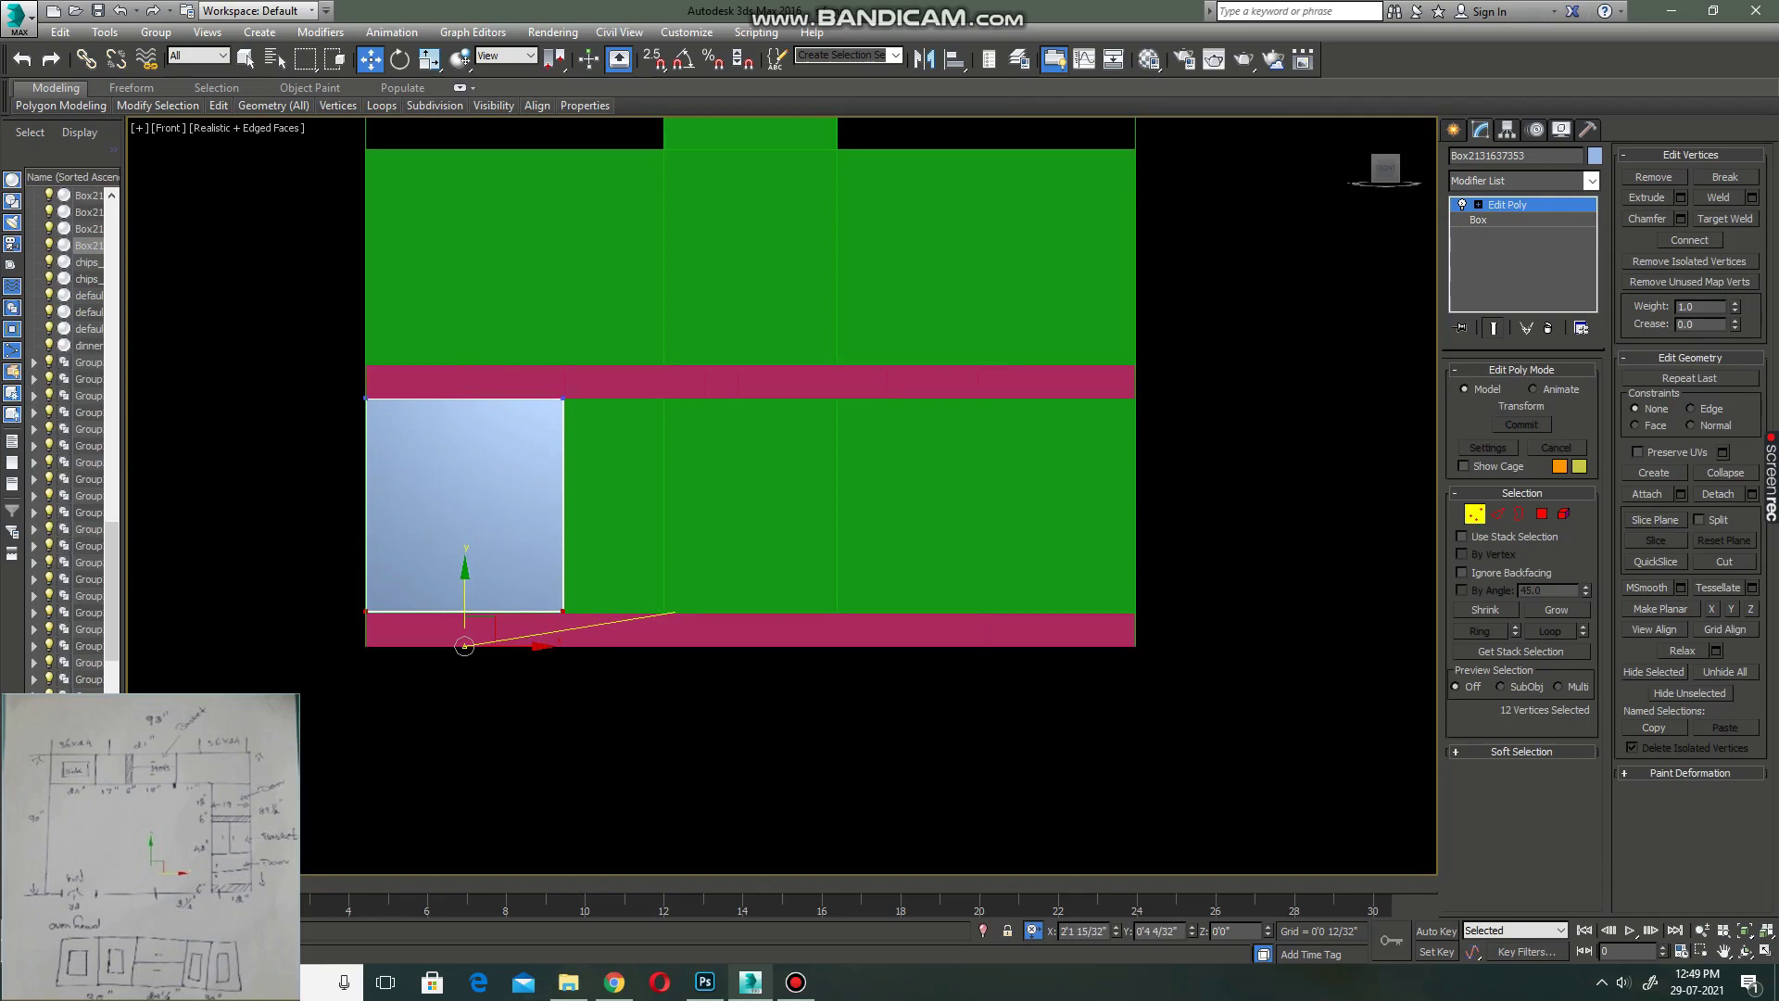
key(1)
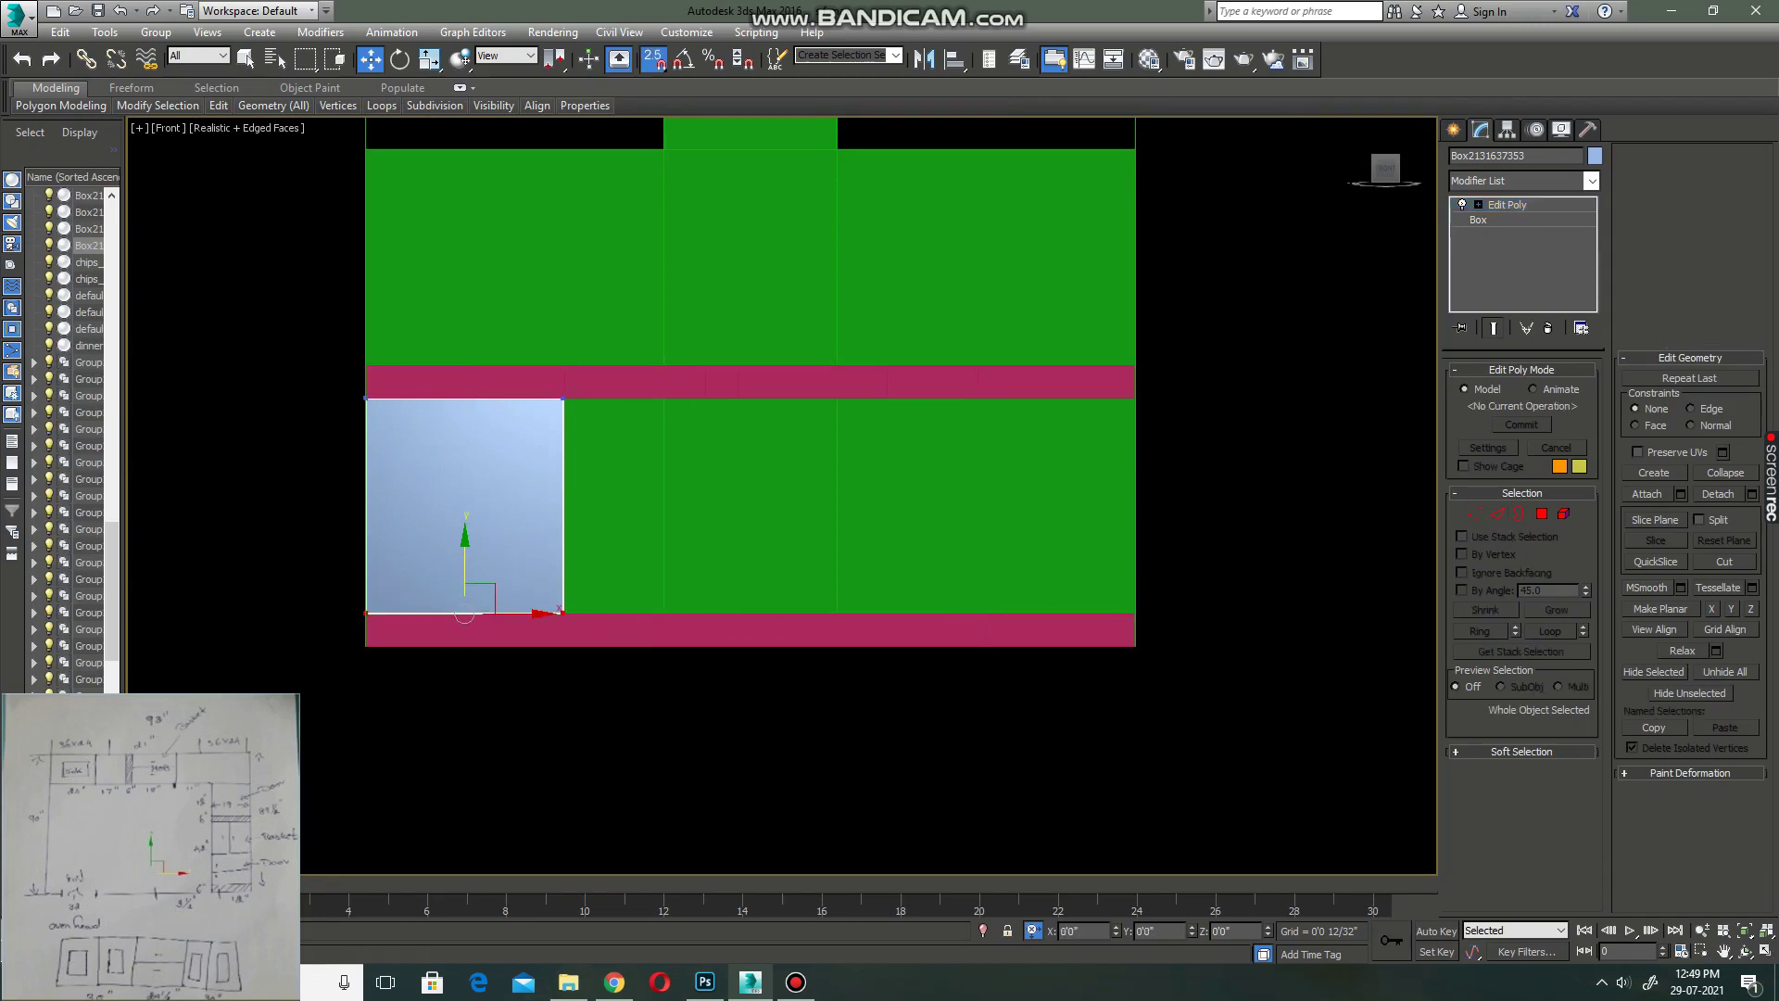
key(alt+w)
key(alt+w)
alt+middle_drag(1029, 755, 781, 497)
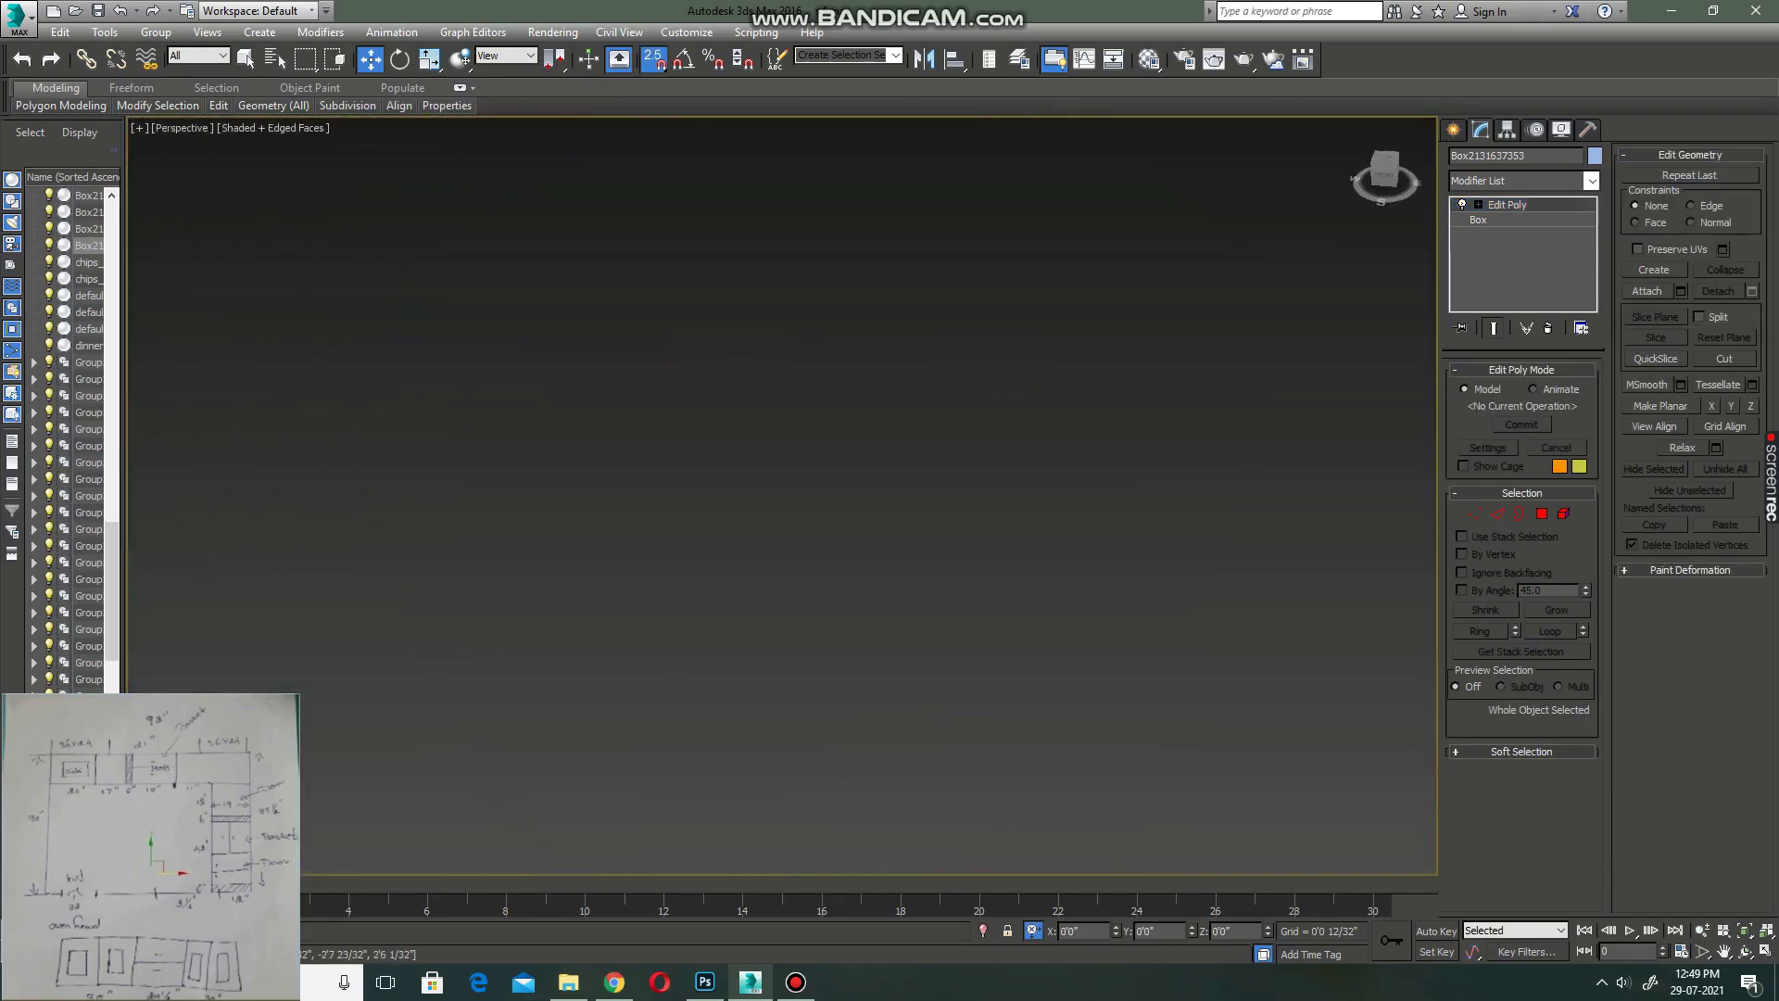
- Add a connecting edge across a ring of edges on the cabinet box
key(t)
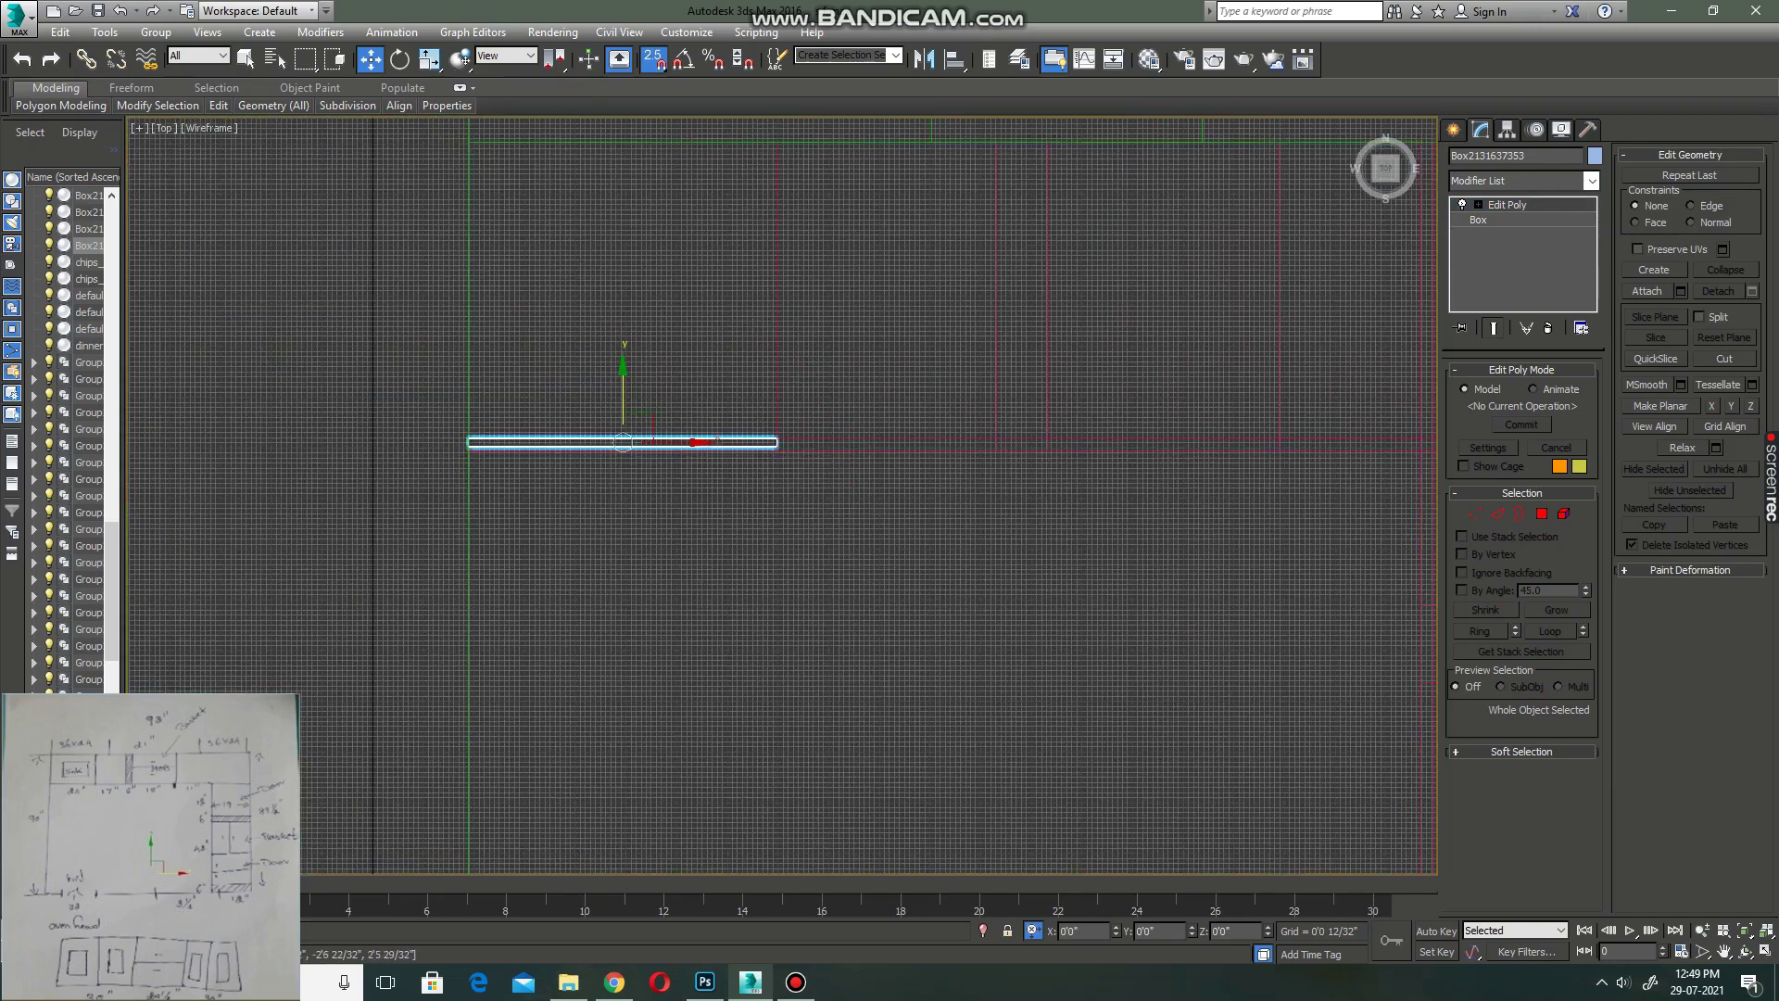
scroll(669, 556, up, 5)
key(2)
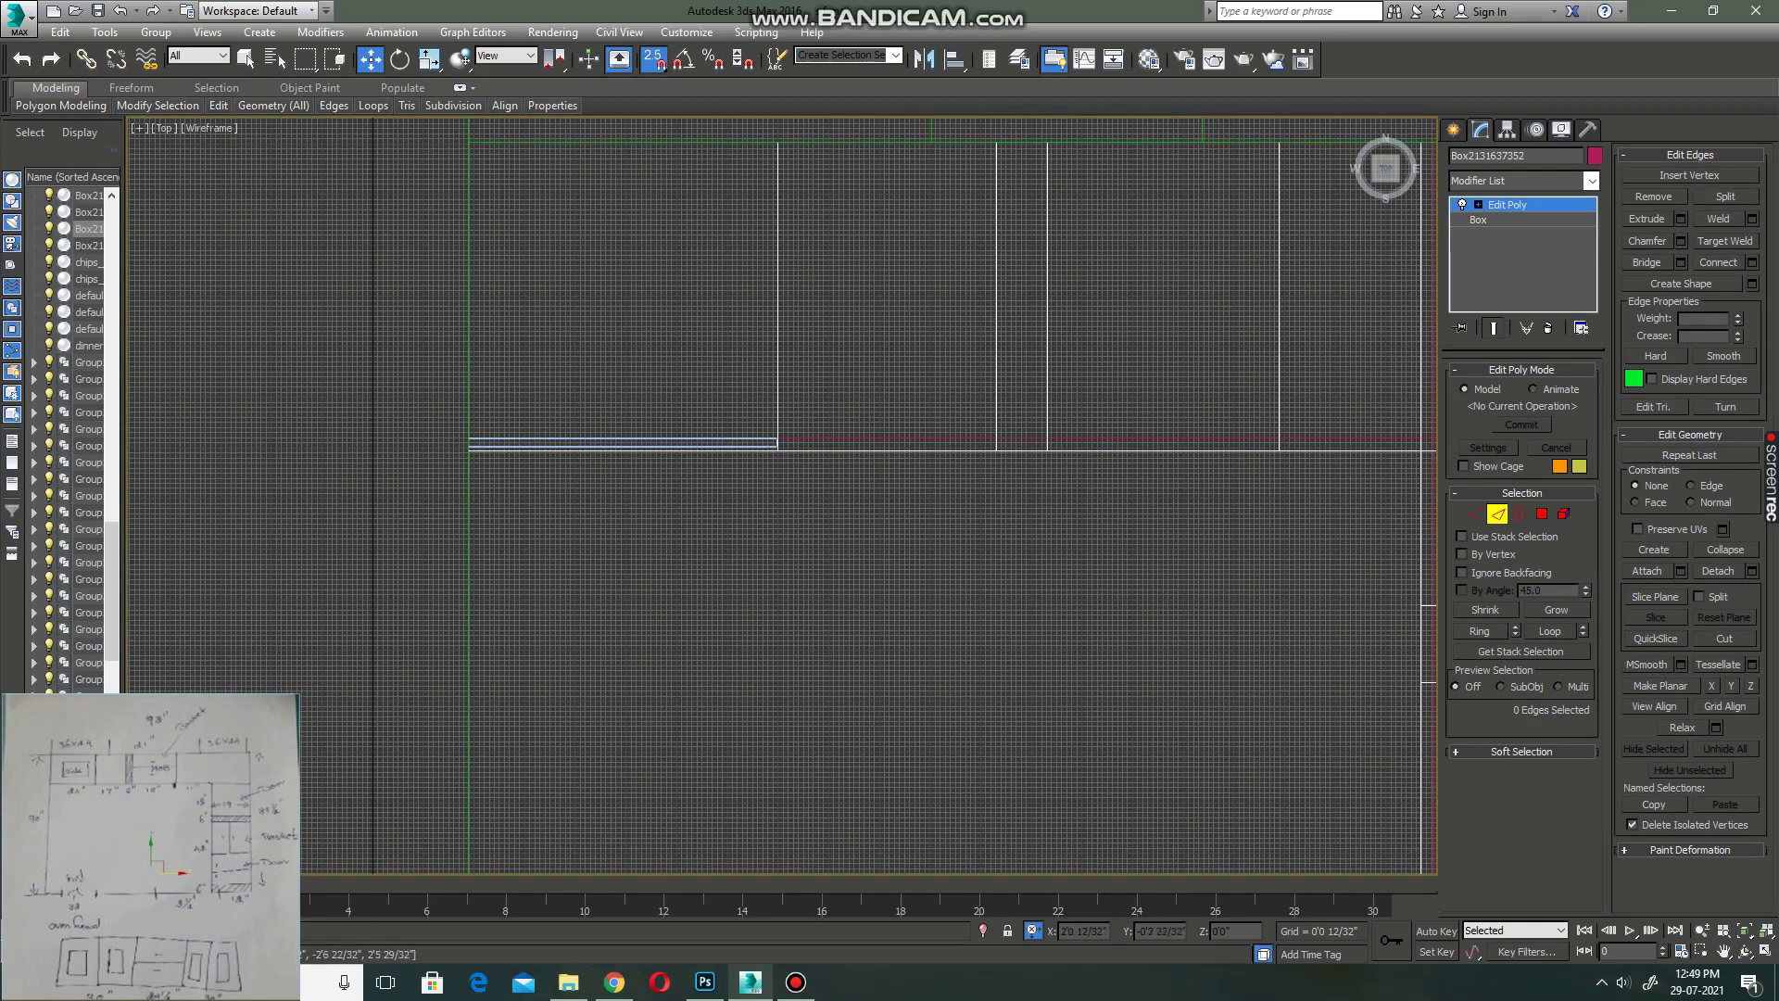
click(622, 142)
click(1481, 631)
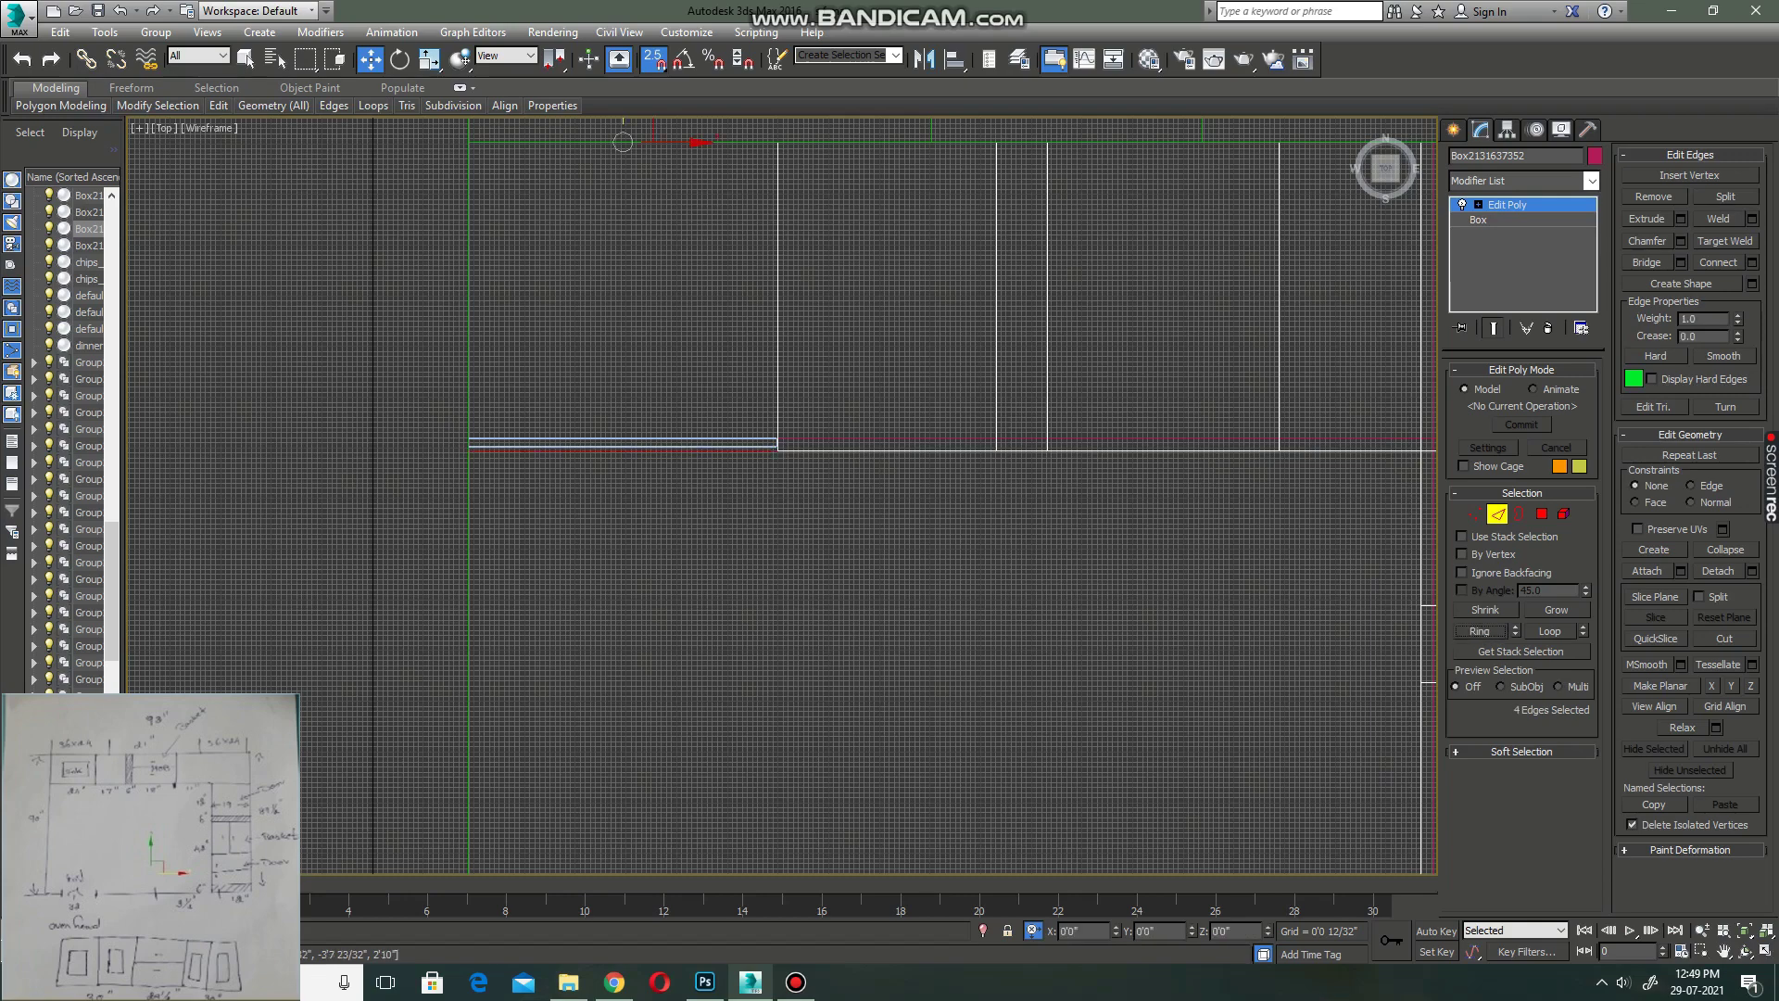
click(1752, 262)
click(792, 587)
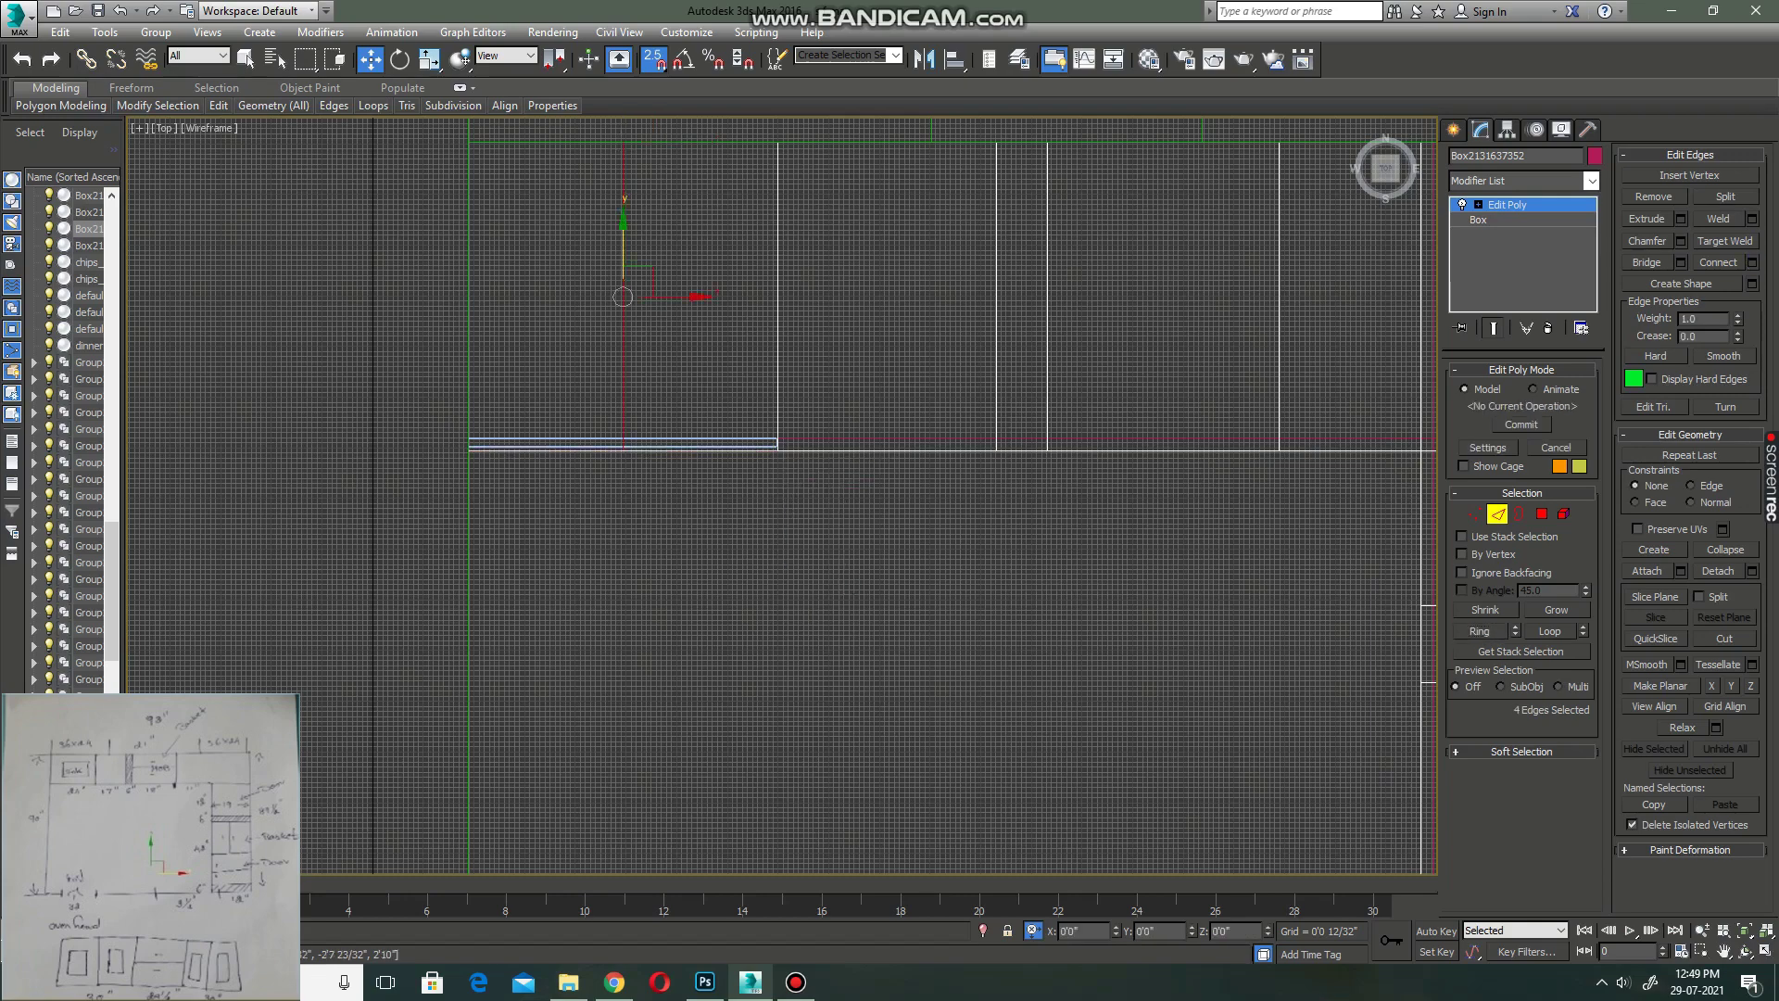
click(1496, 513)
- Shorten the shutter board from its right end and make one clone of it
click(777, 451)
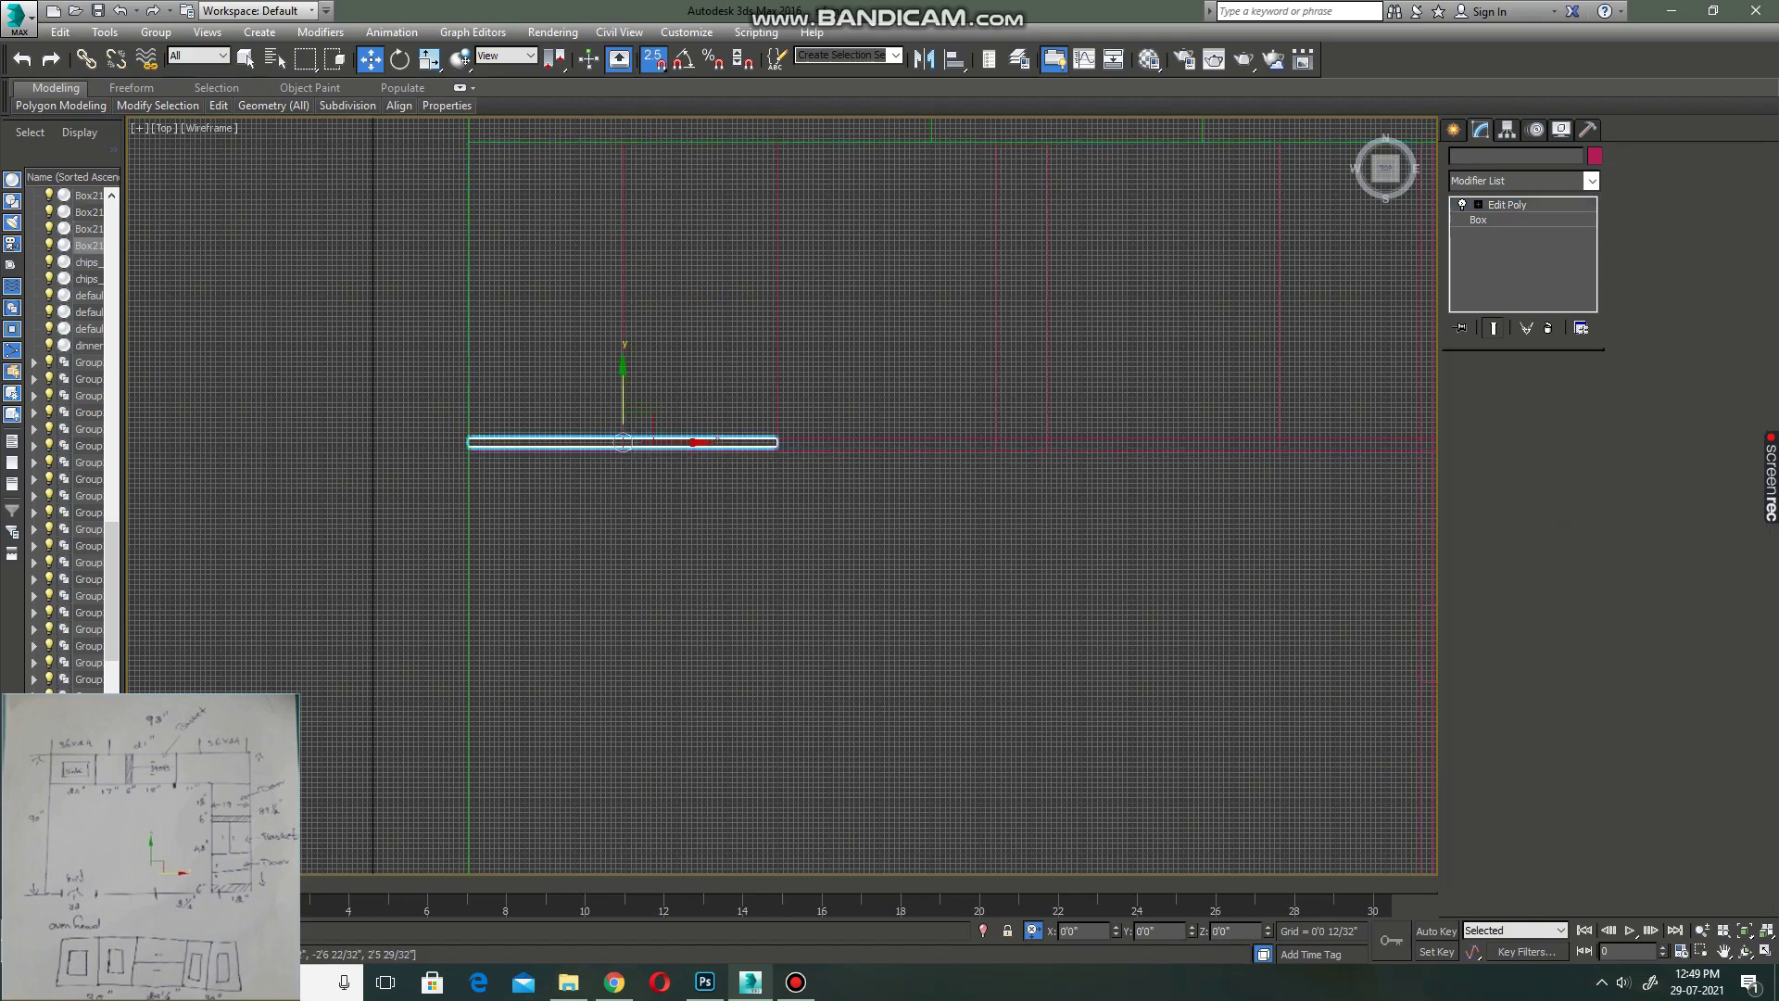
middle_drag(776, 451, 864, 502)
click(1475, 513)
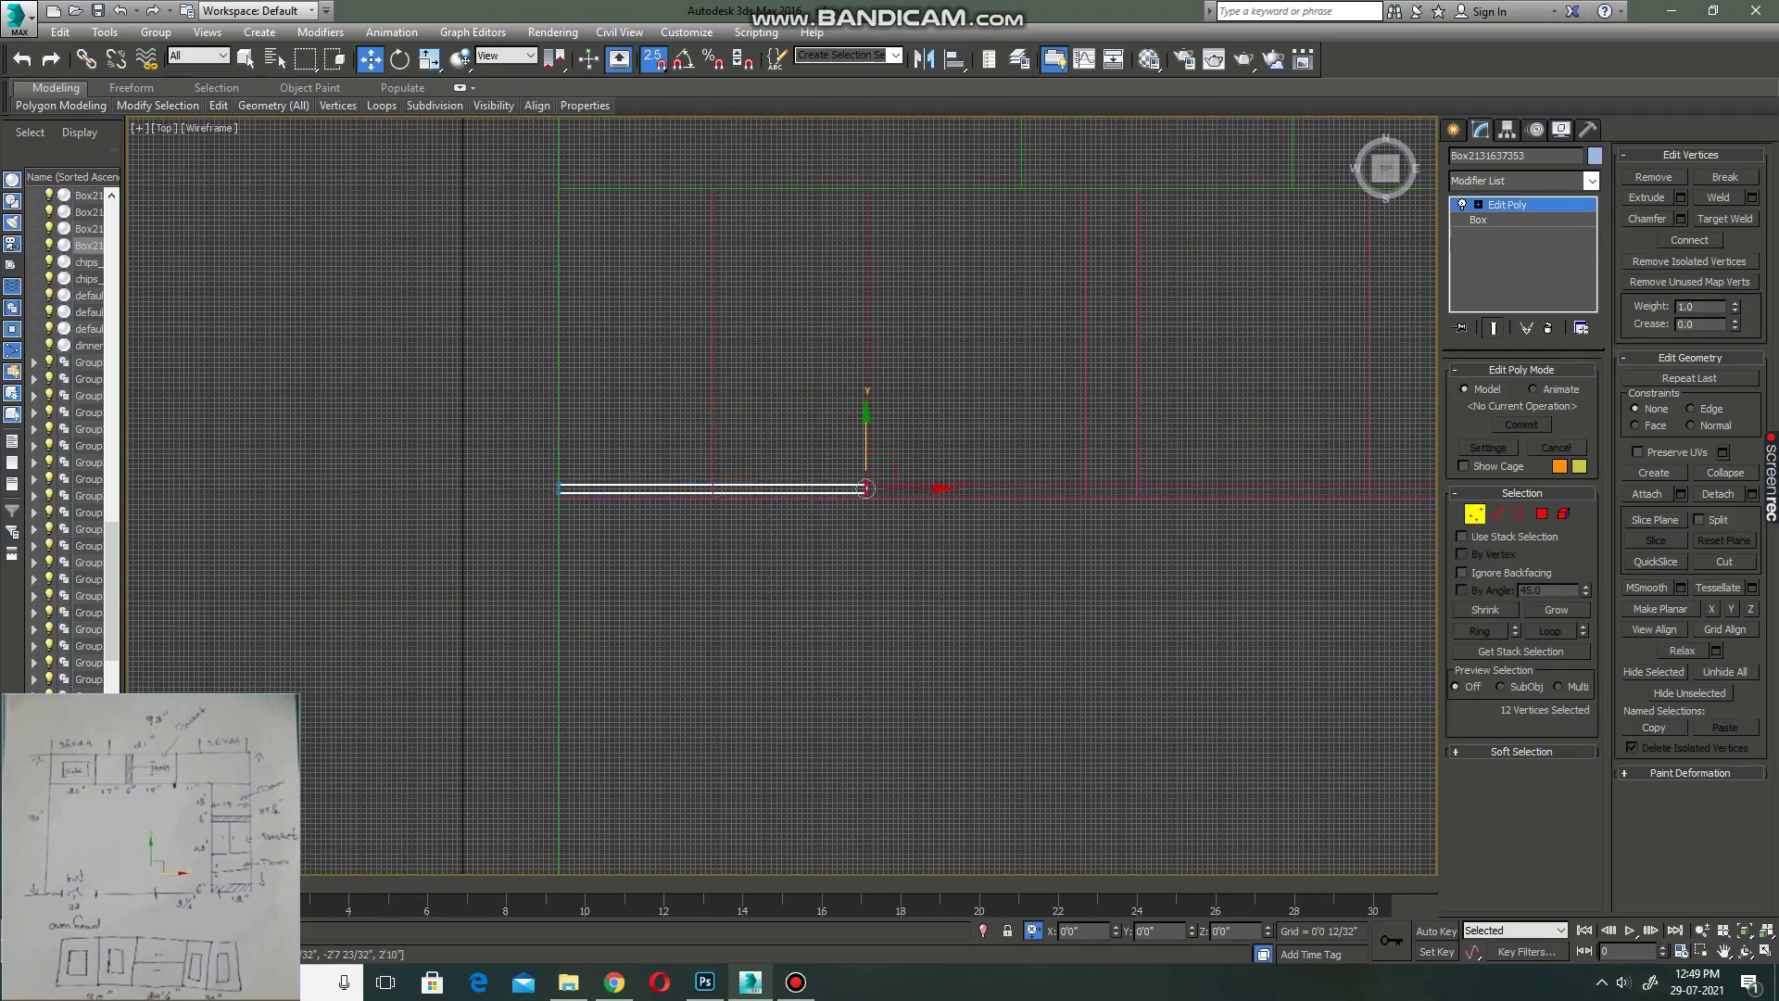
mouse_move(867, 489)
mouse_down()
mouse_move(713, 488)
mouse_move(868, 489)
mouse_up()
key(1)
key(Return)
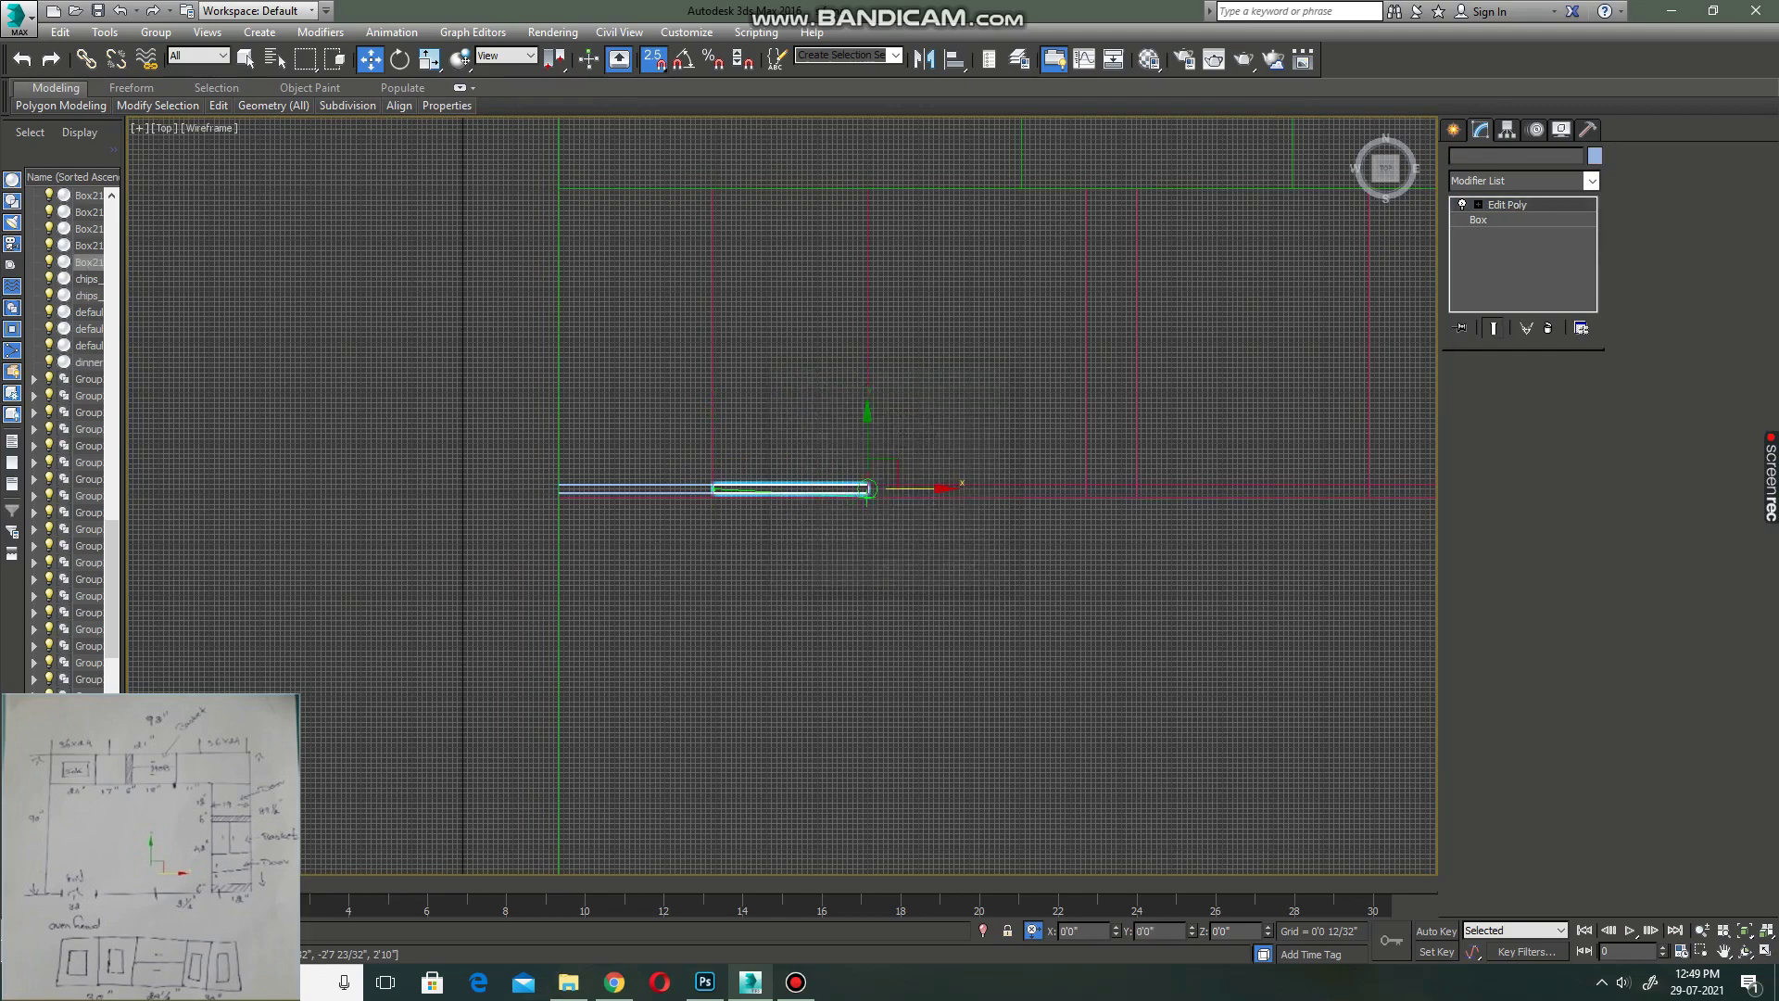
key(z)
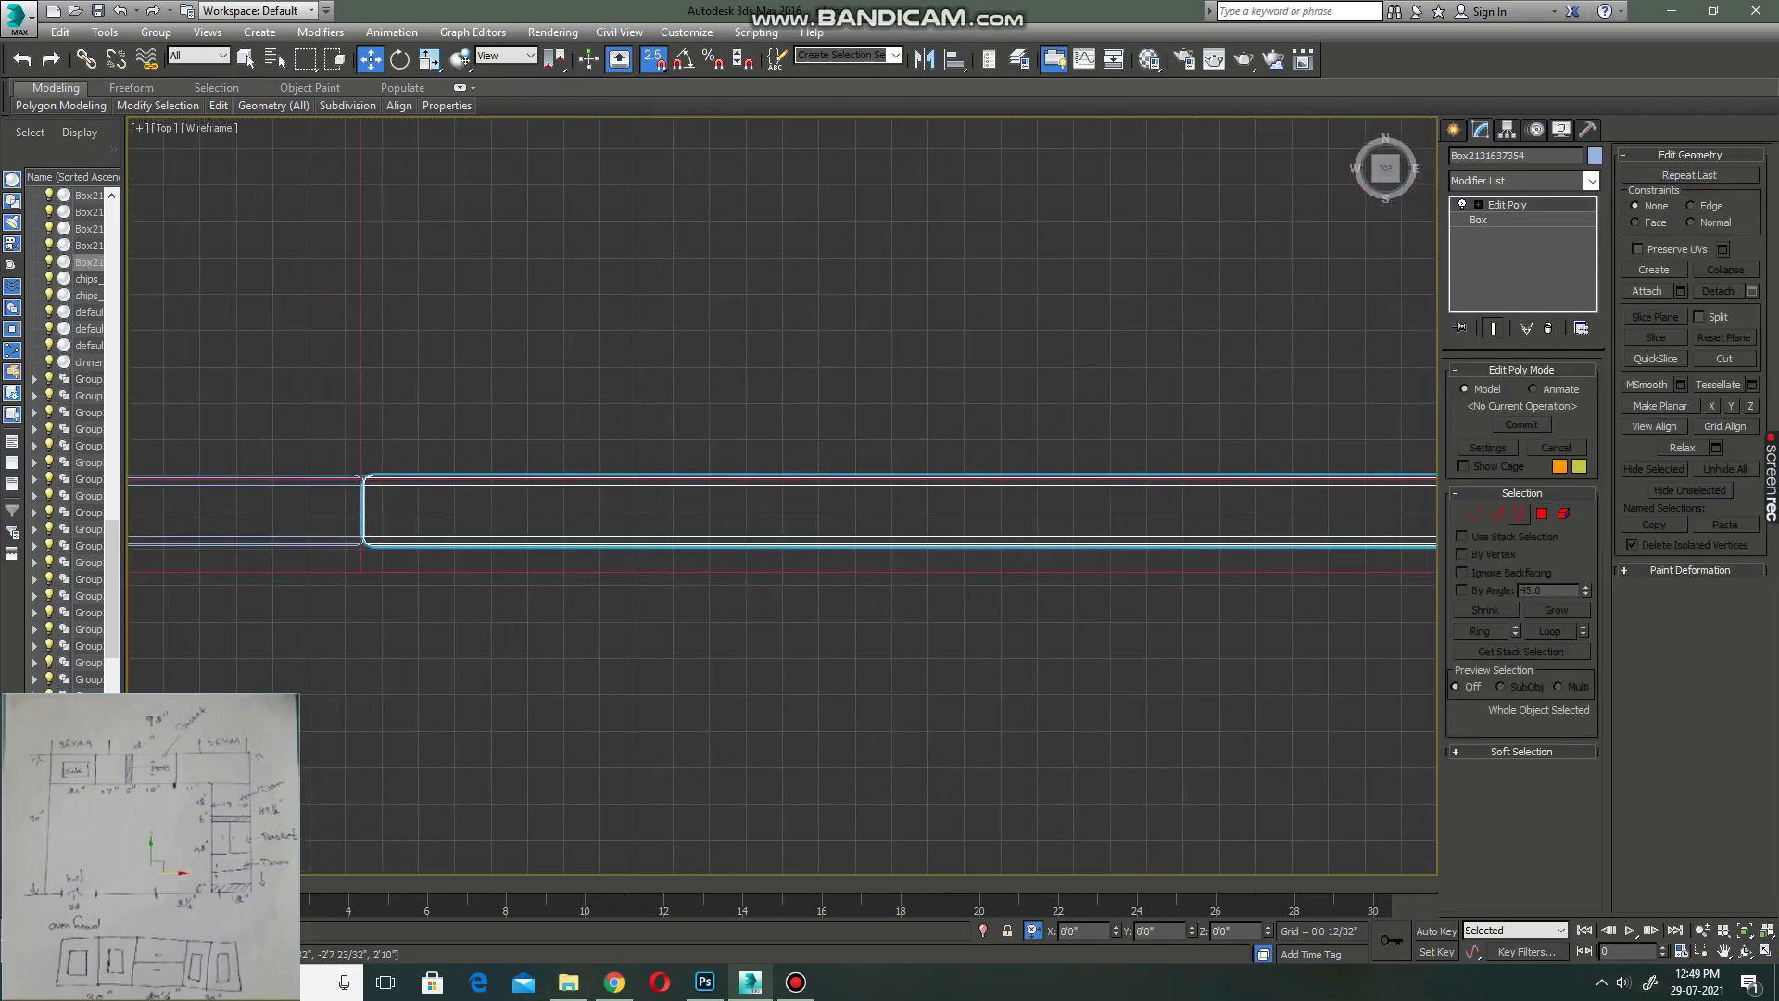
- Shift the copy's left-end vertices slightly right and inspect both panels in perspective
key(1)
drag(324, 394, 477, 665)
drag(367, 509, 374, 509)
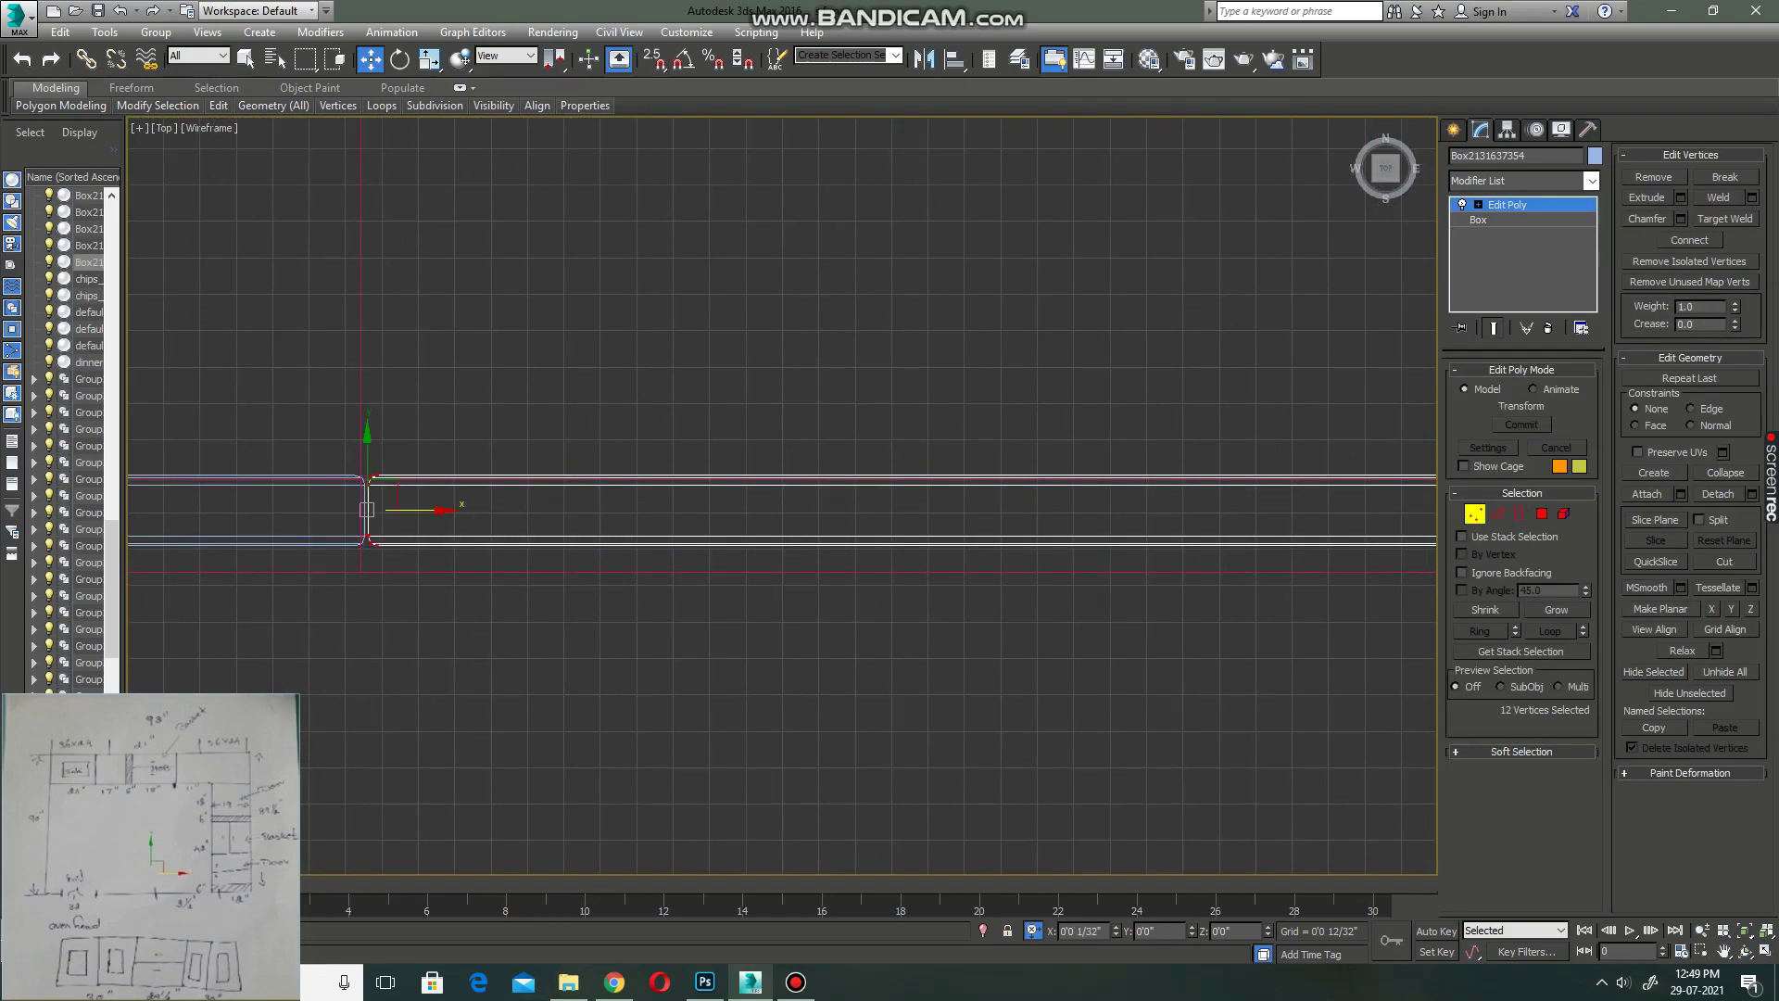
key(1)
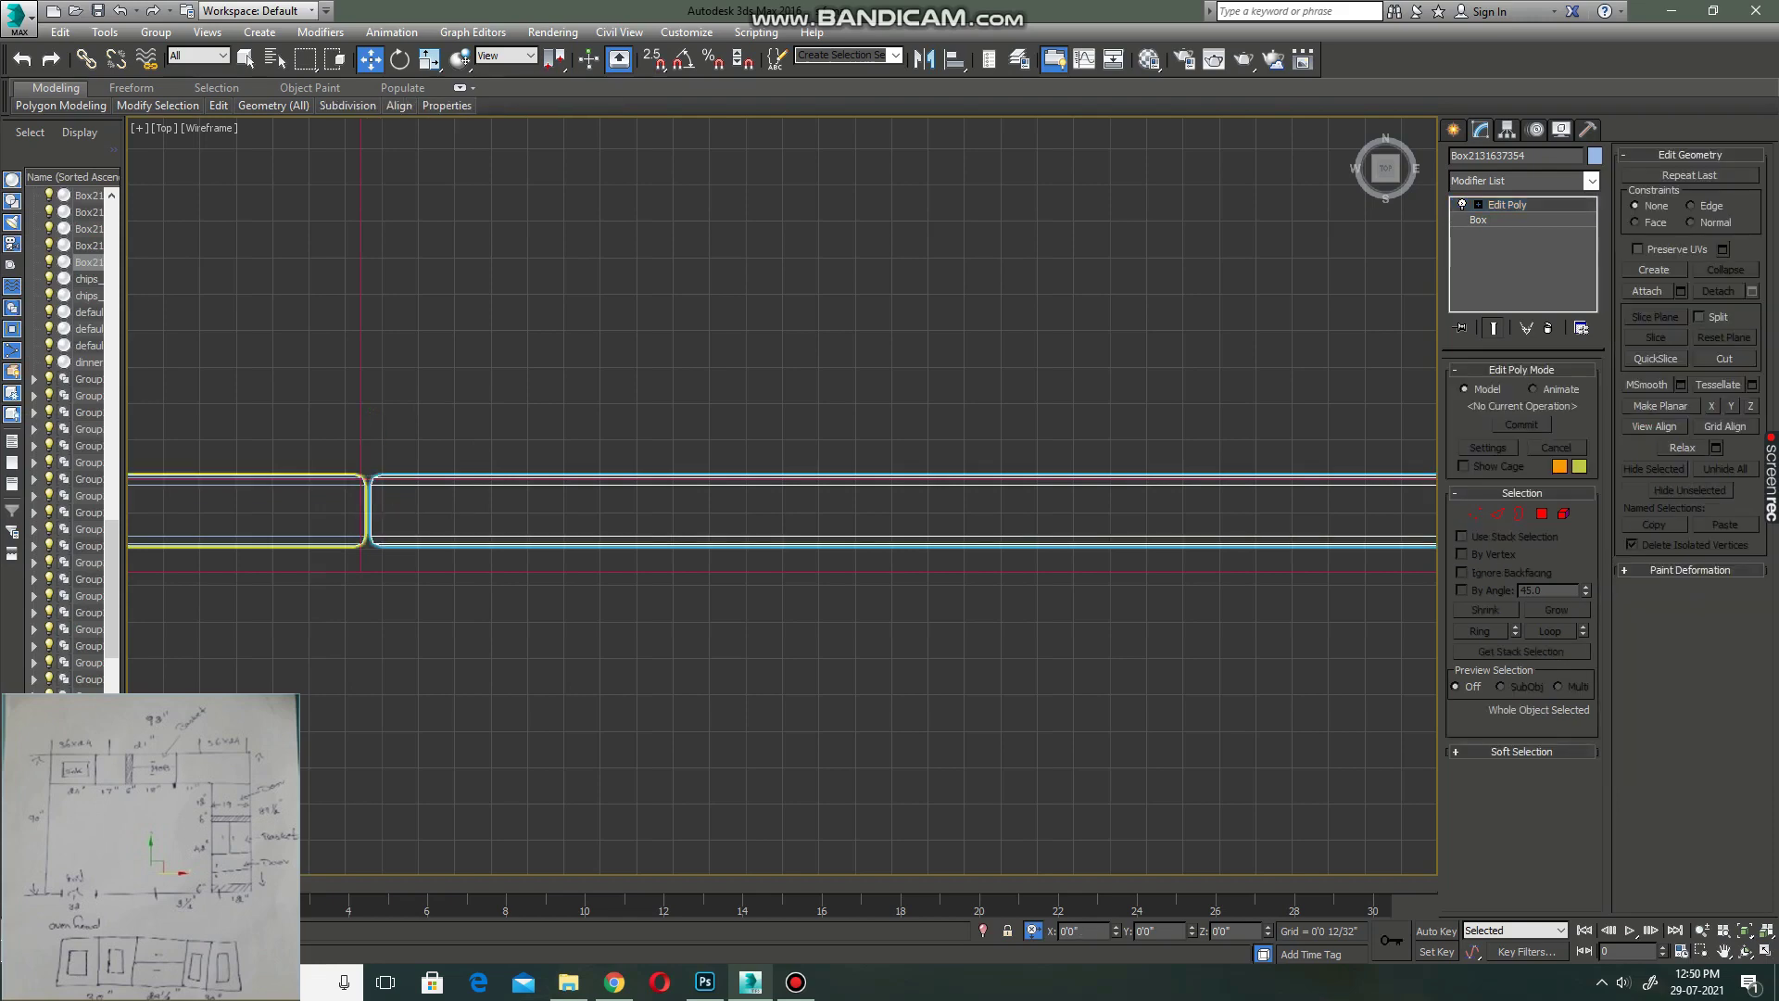
ctrl+click(366, 509)
scroll(398, 510, down, 1)
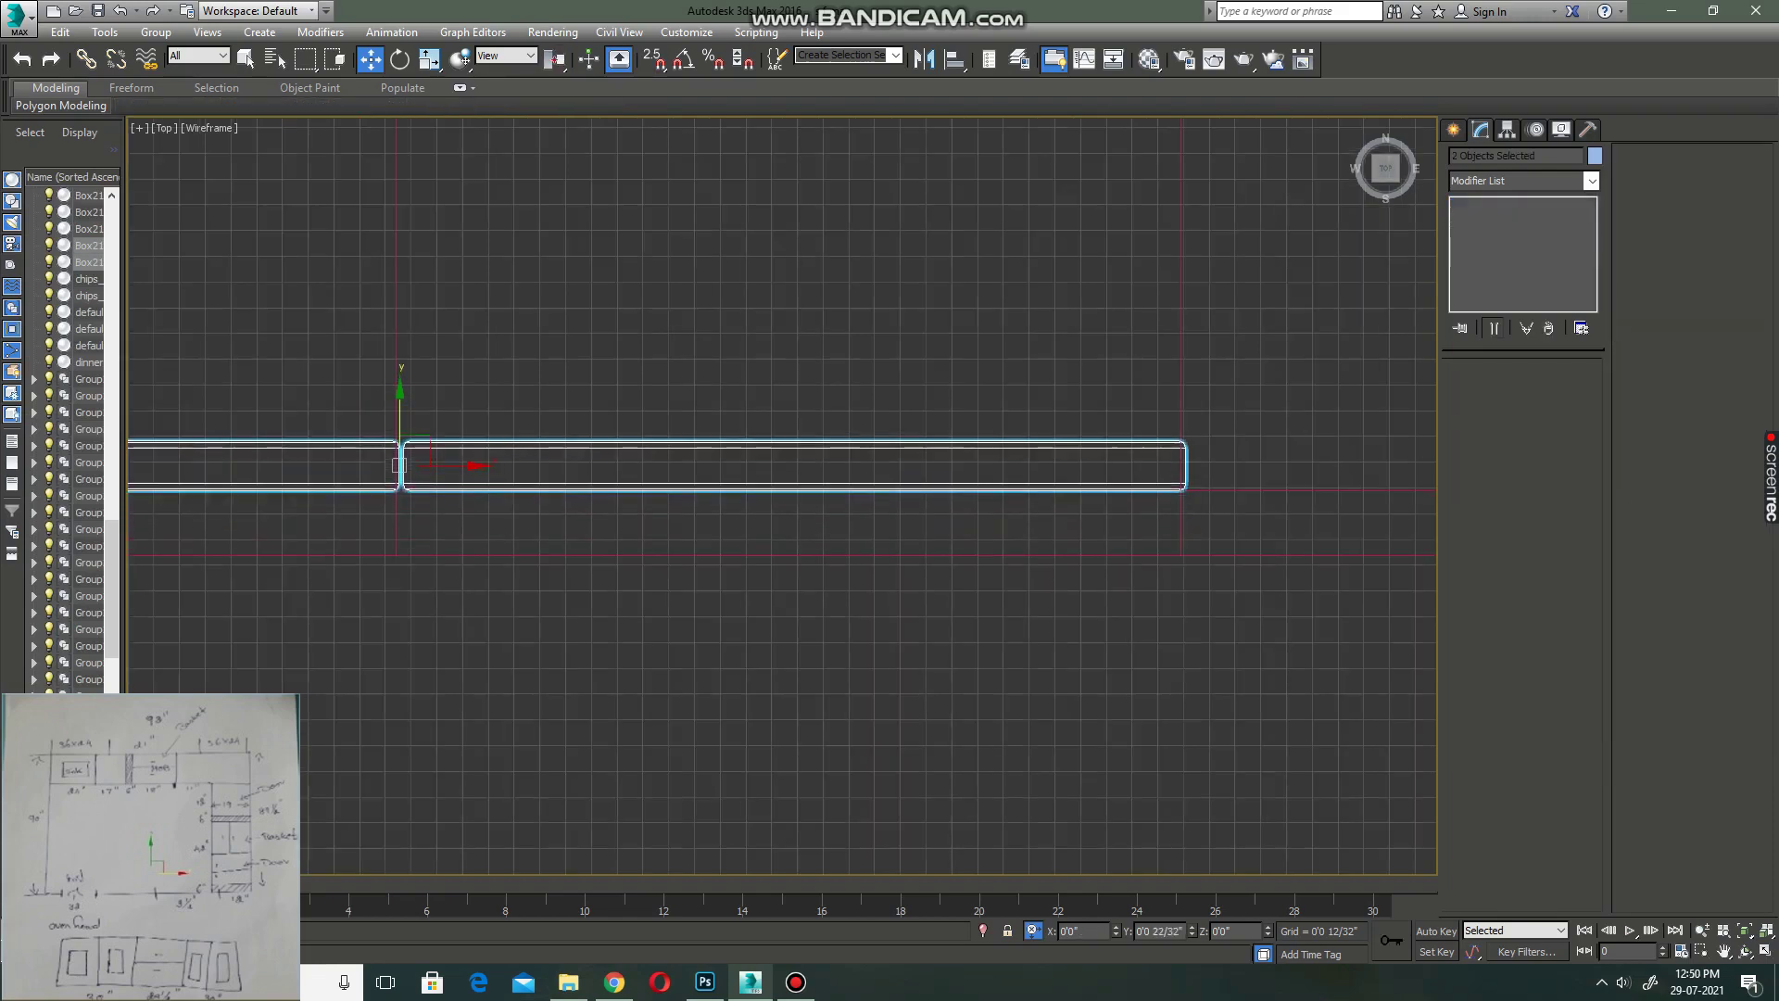
key(alt+w)
key(alt+w)
alt+middle_drag(779, 500, 797, 501)
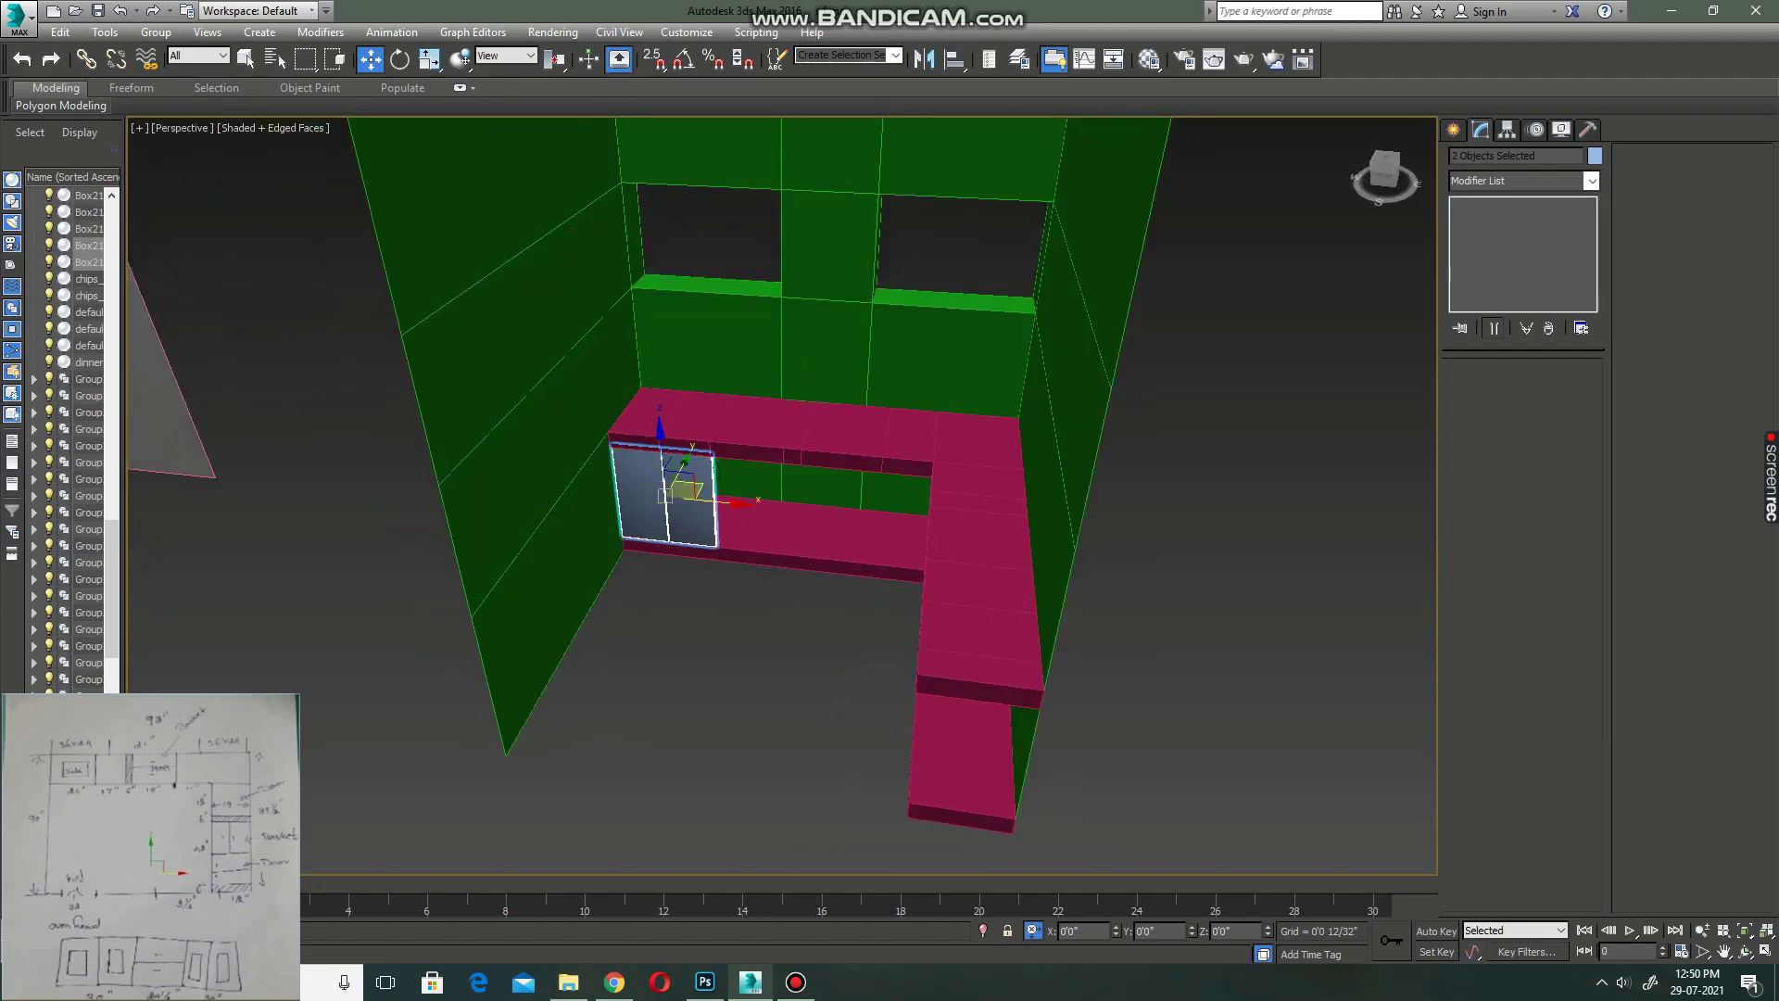
- Clone the right-hand shutter panel once, placing it further right along the counter
click(690, 500)
alt+middle_drag(690, 500, 709, 556)
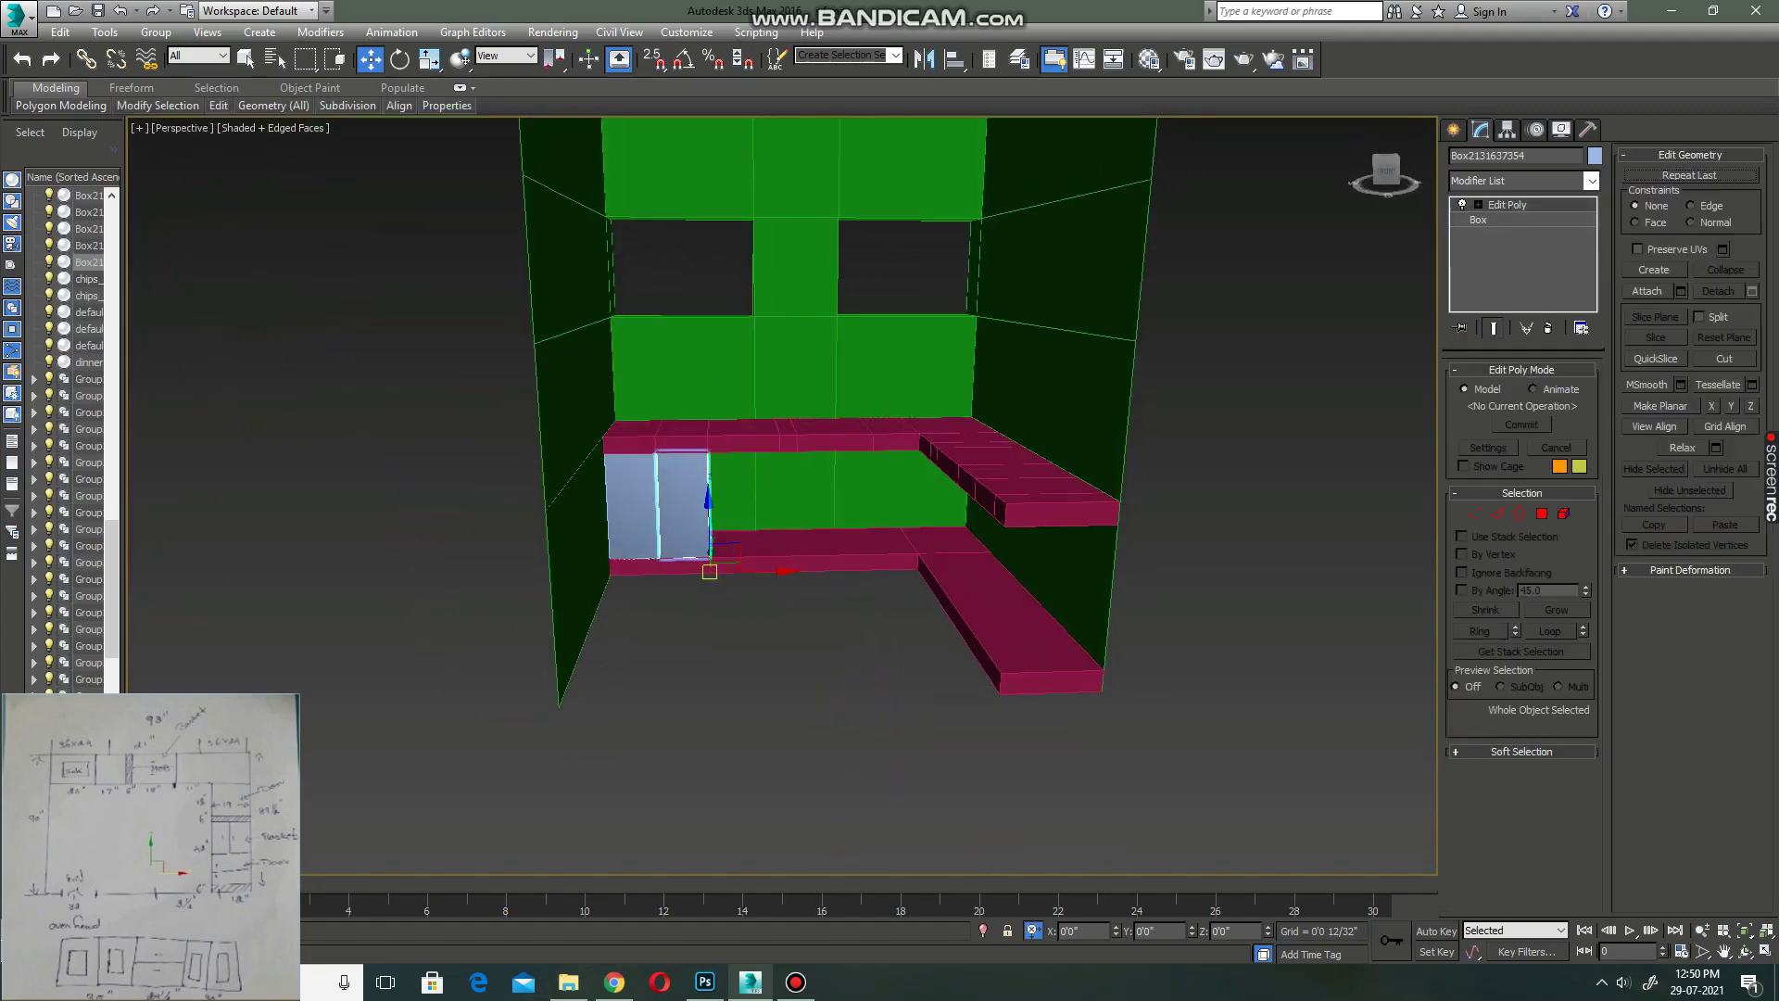
shift+drag(721, 556, 789, 556)
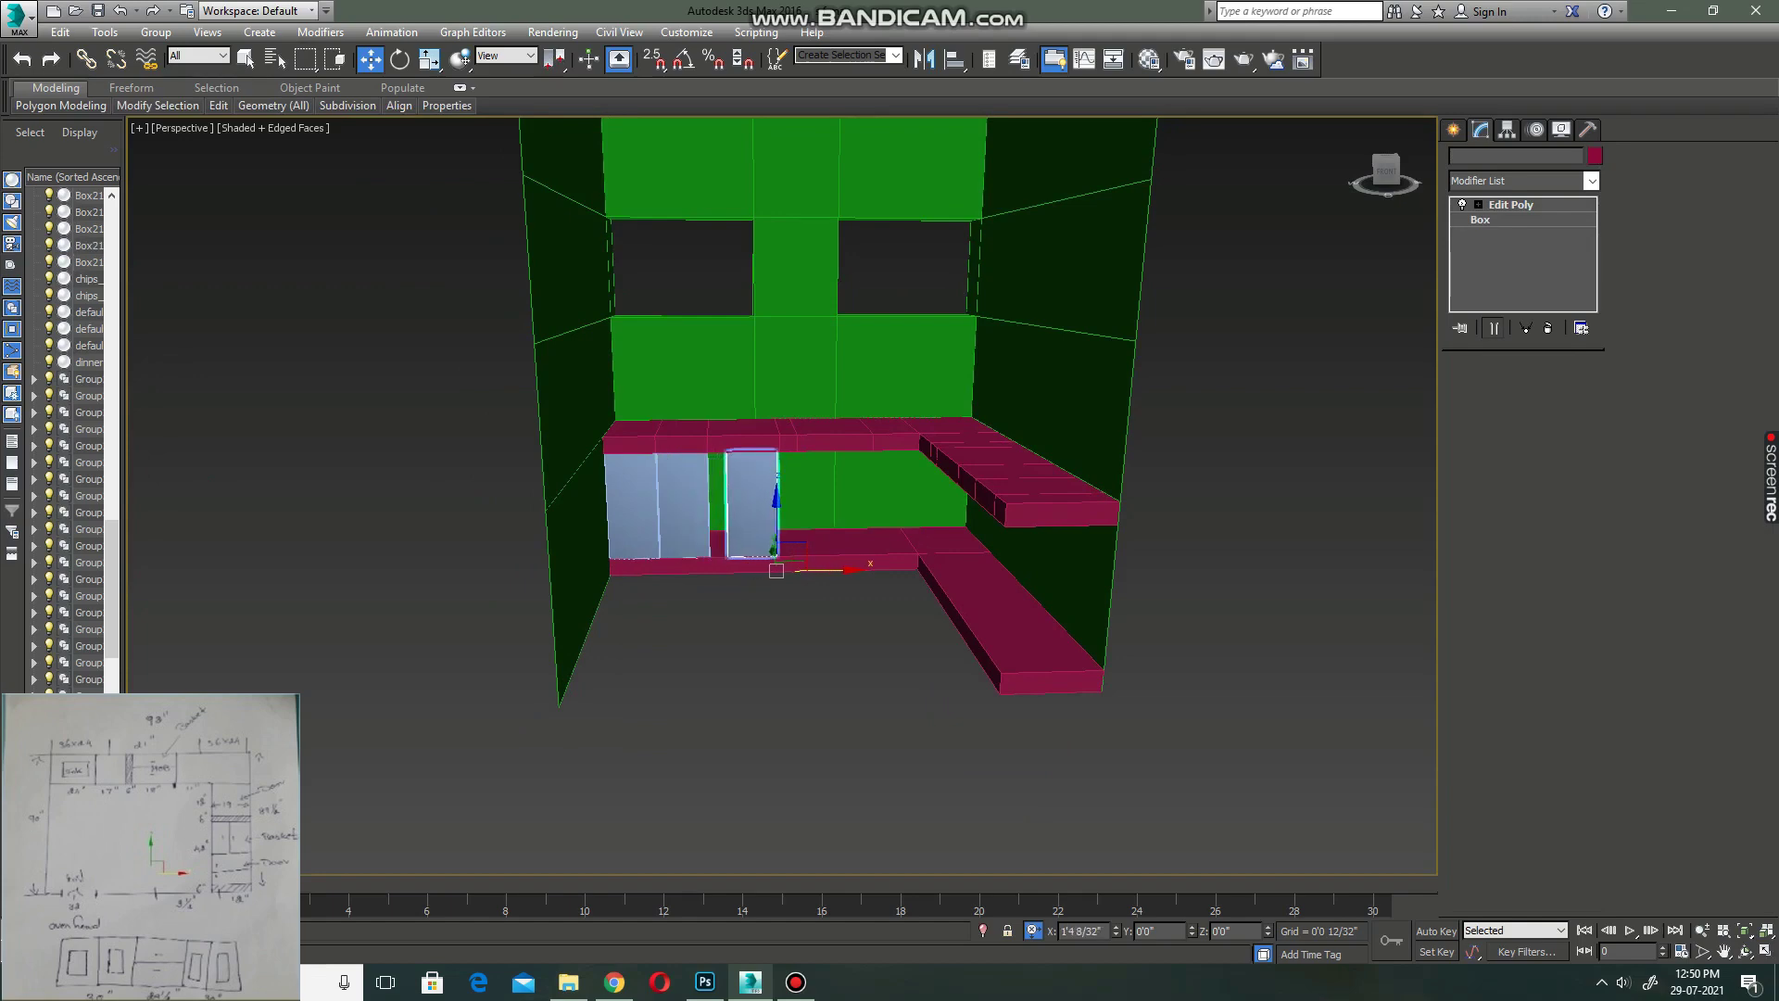
click(891, 569)
key(alt+w)
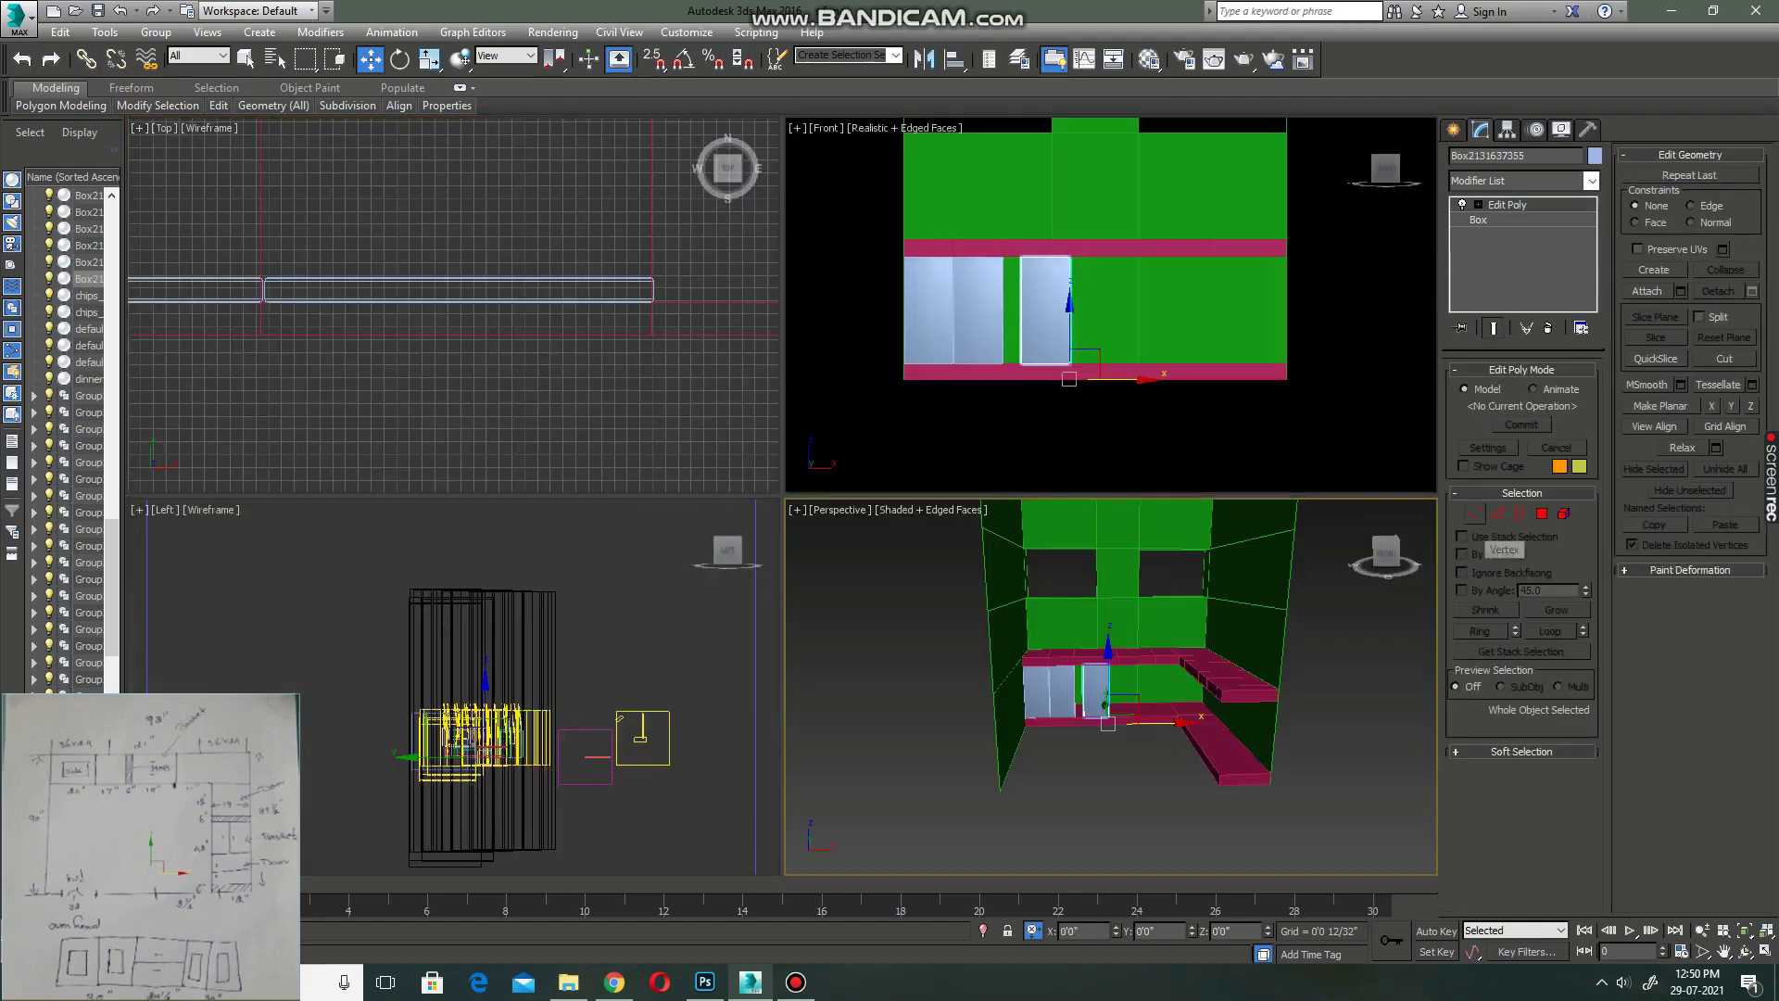
click(1474, 513)
- Narrow the new panel by snapping its right-end vertices leftward
drag(246, 264, 283, 315)
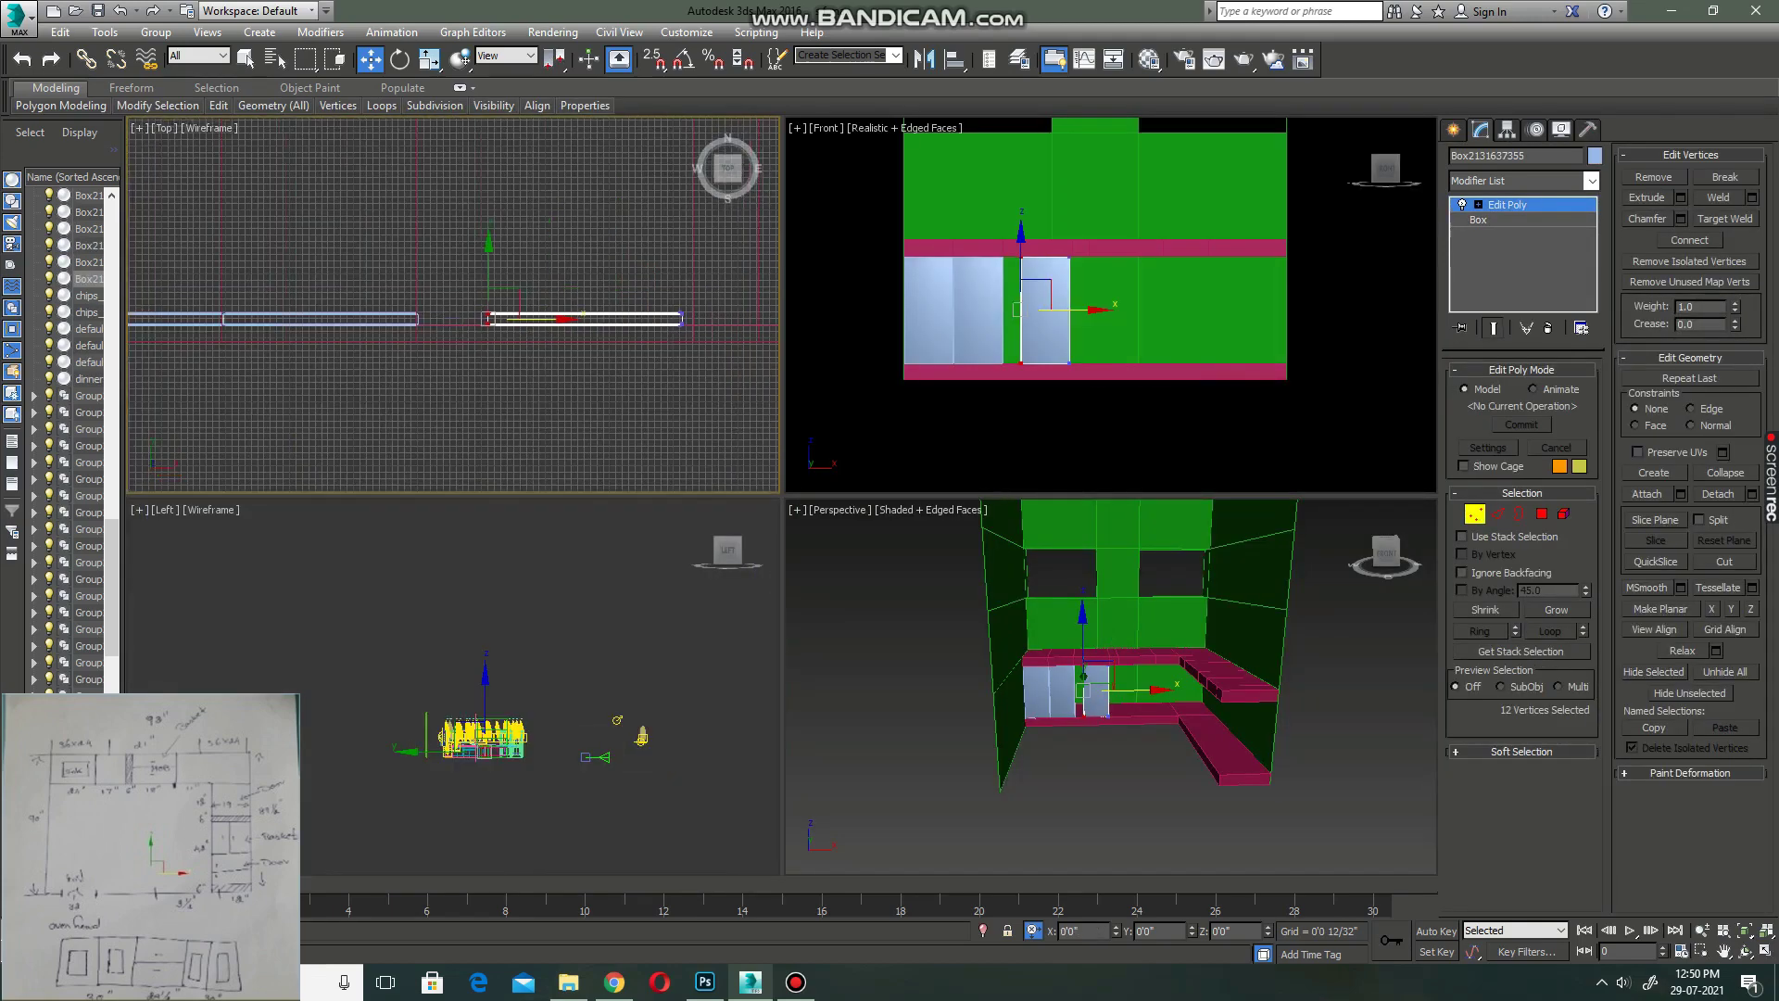
scroll(389, 324, up, 2)
mouse_move(626, 310)
mouse_down()
mouse_move(662, 357)
mouse_move(643, 333)
mouse_up()
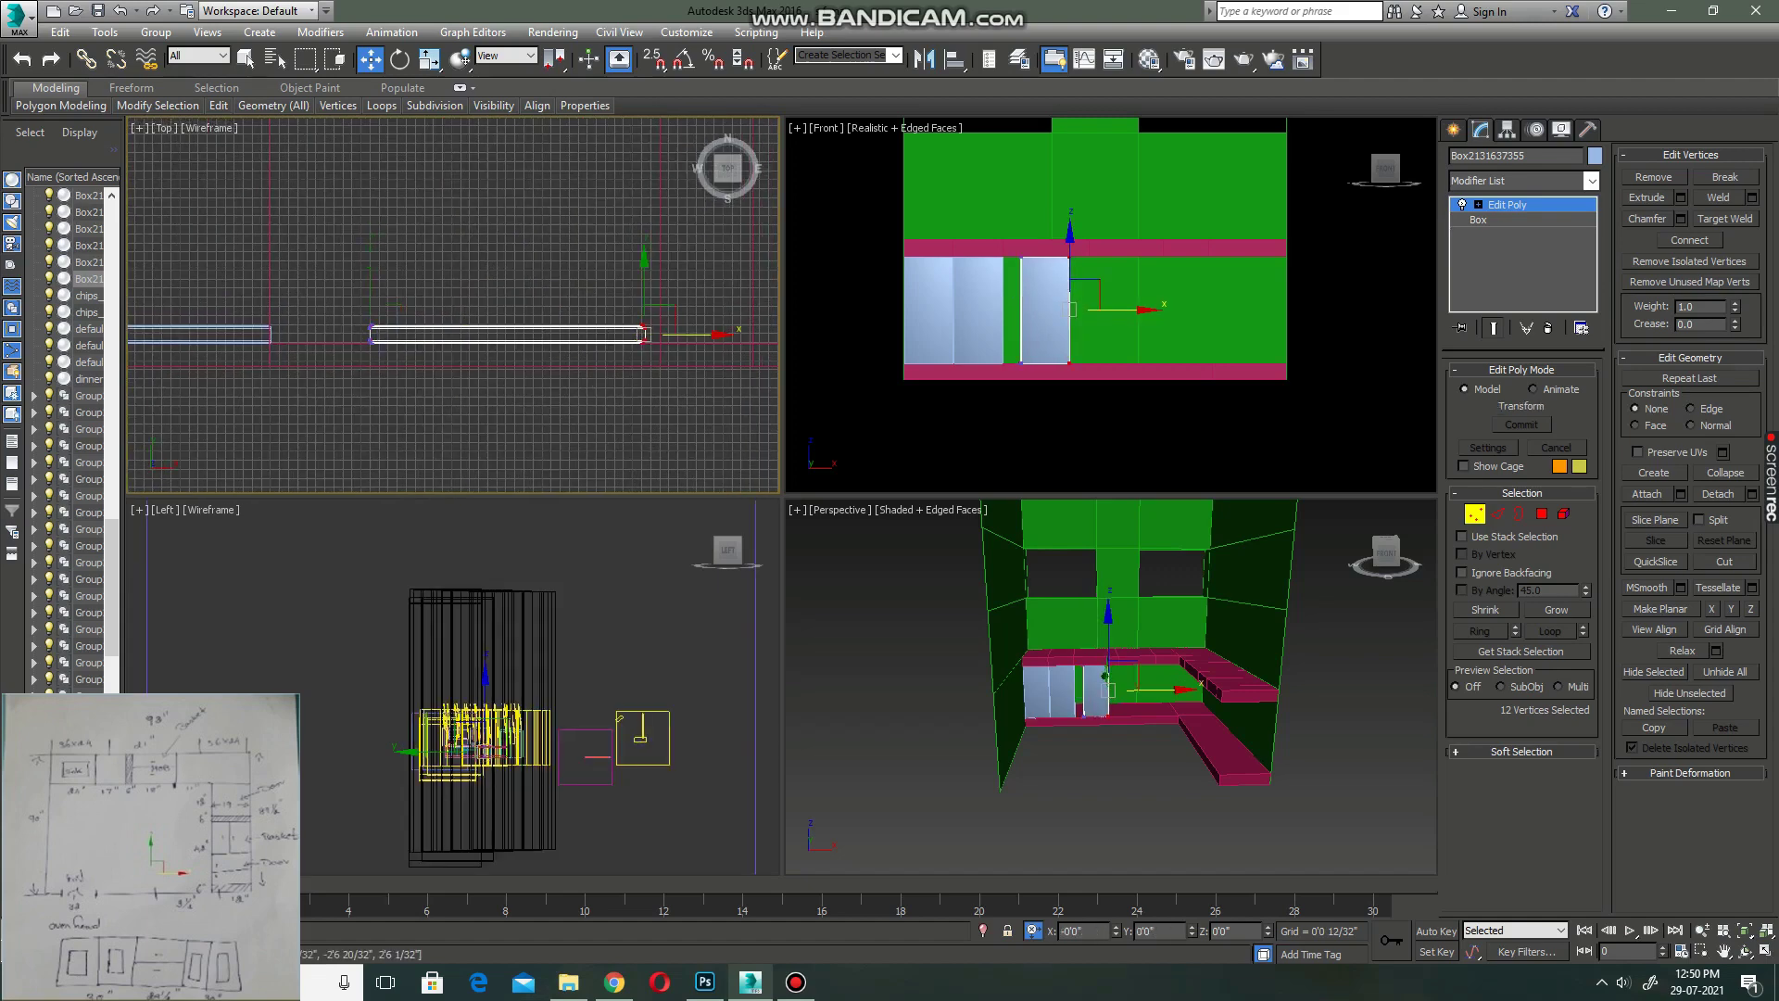
key(s)
drag(644, 334, 355, 348)
scroll(371, 335, up, 5)
key(s)
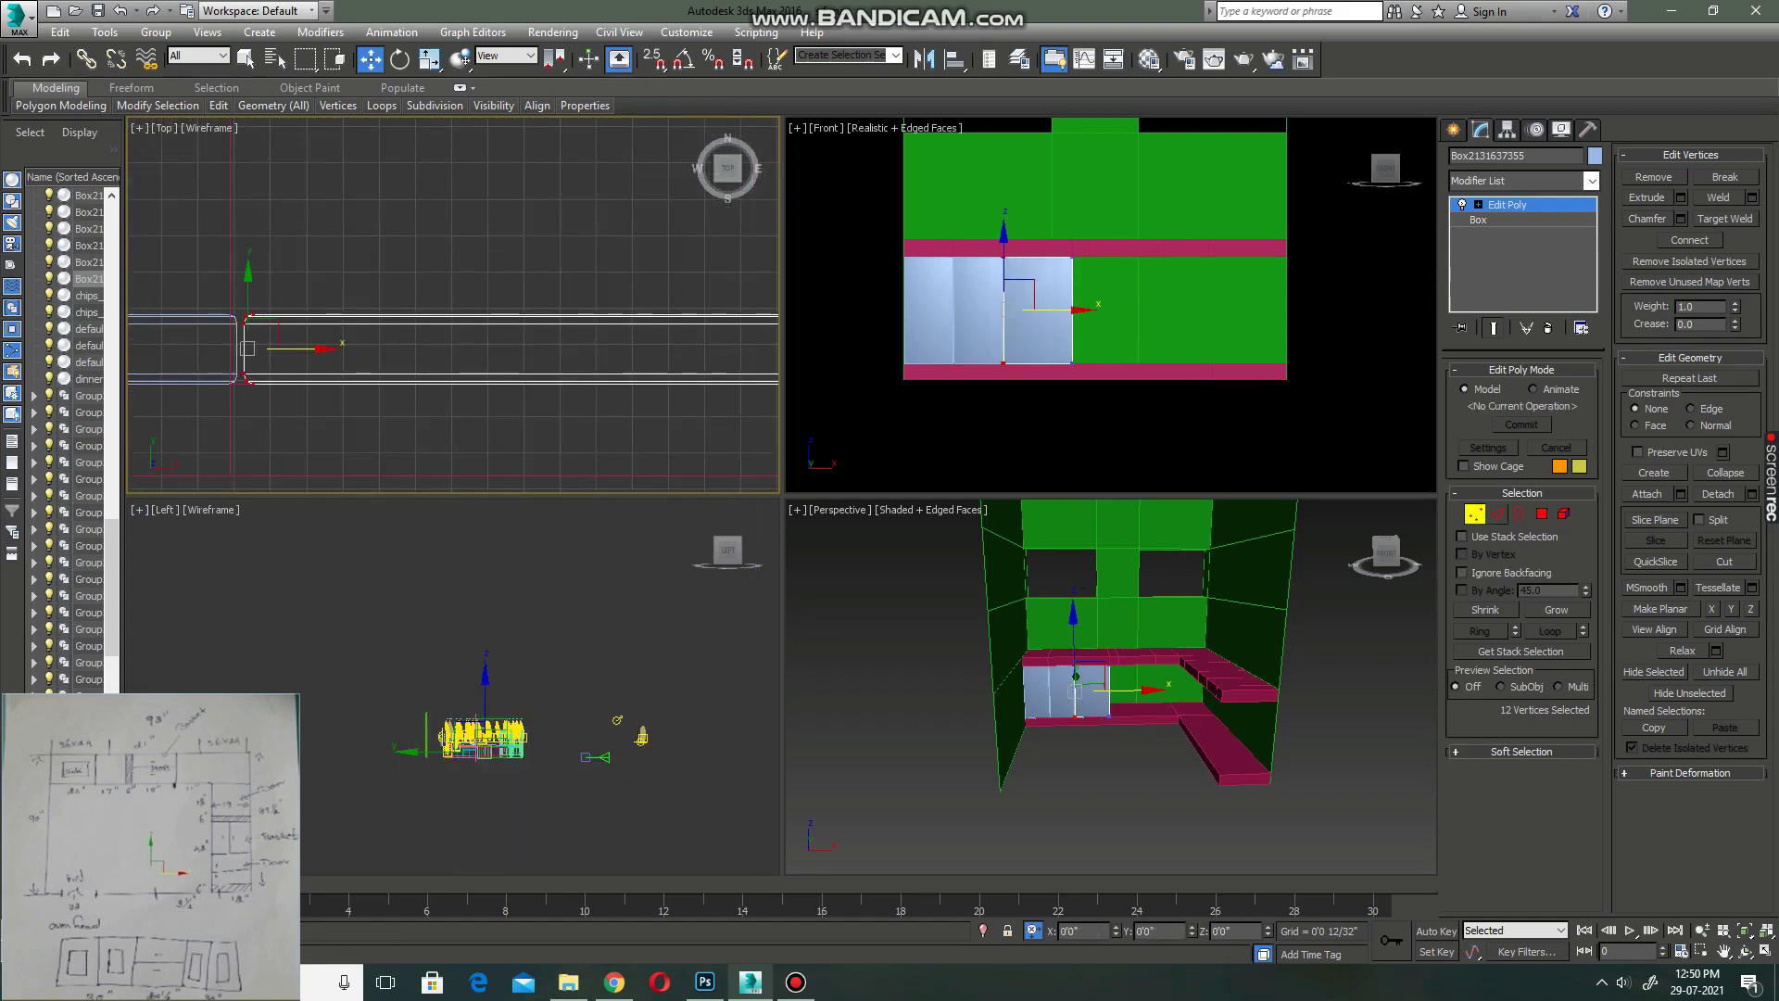
click(1474, 513)
scroll(556, 366, down, 2)
scroll(555, 366, down, 1)
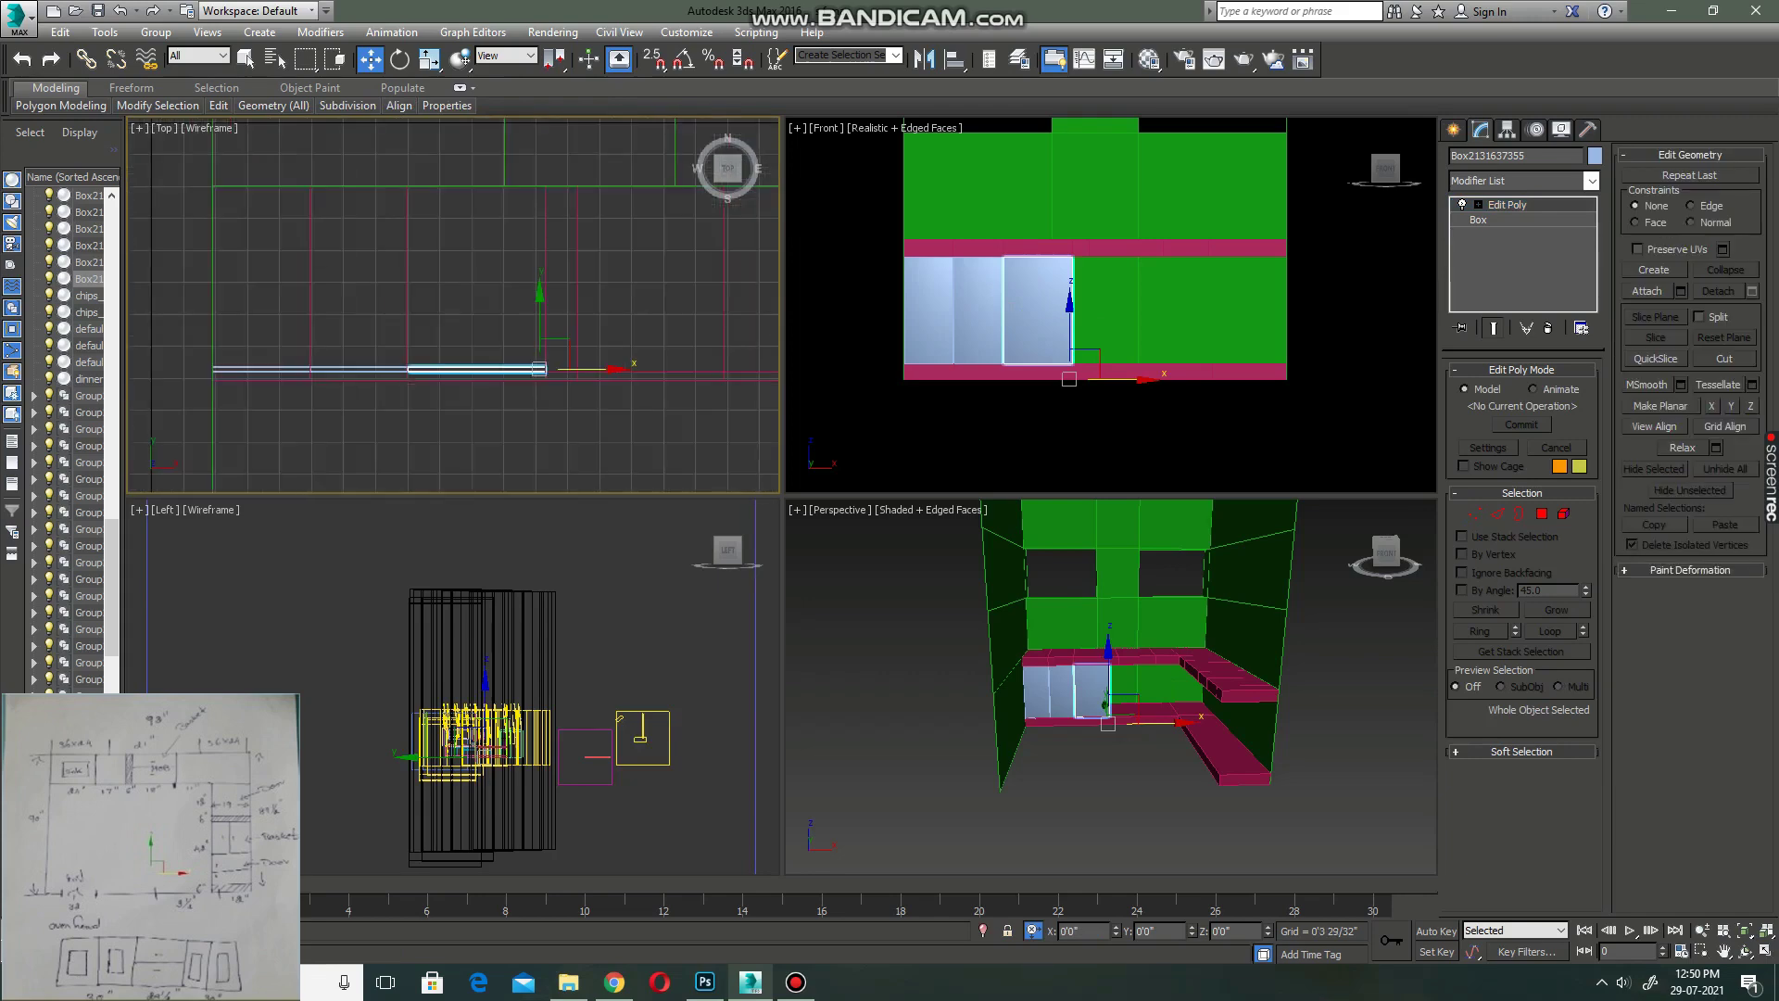
drag(567, 364, 697, 363)
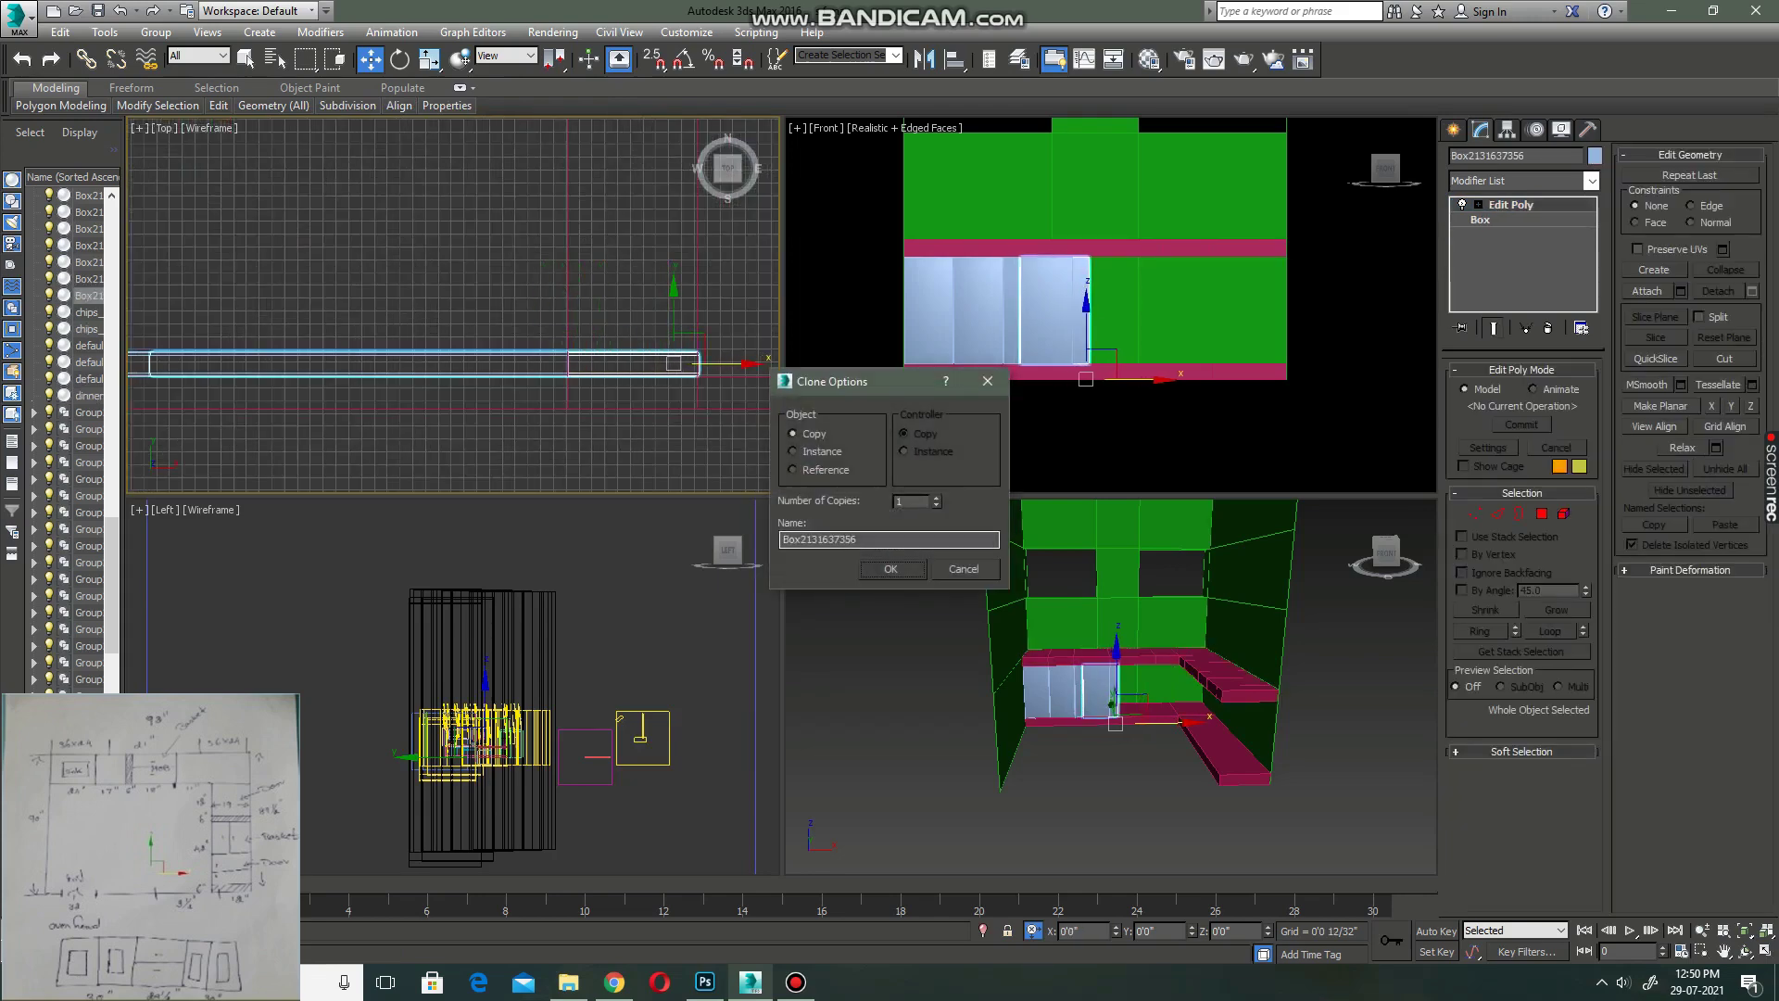
- Confirm the next panel copy and narrow it into a filler by moving its left end right
key(Return)
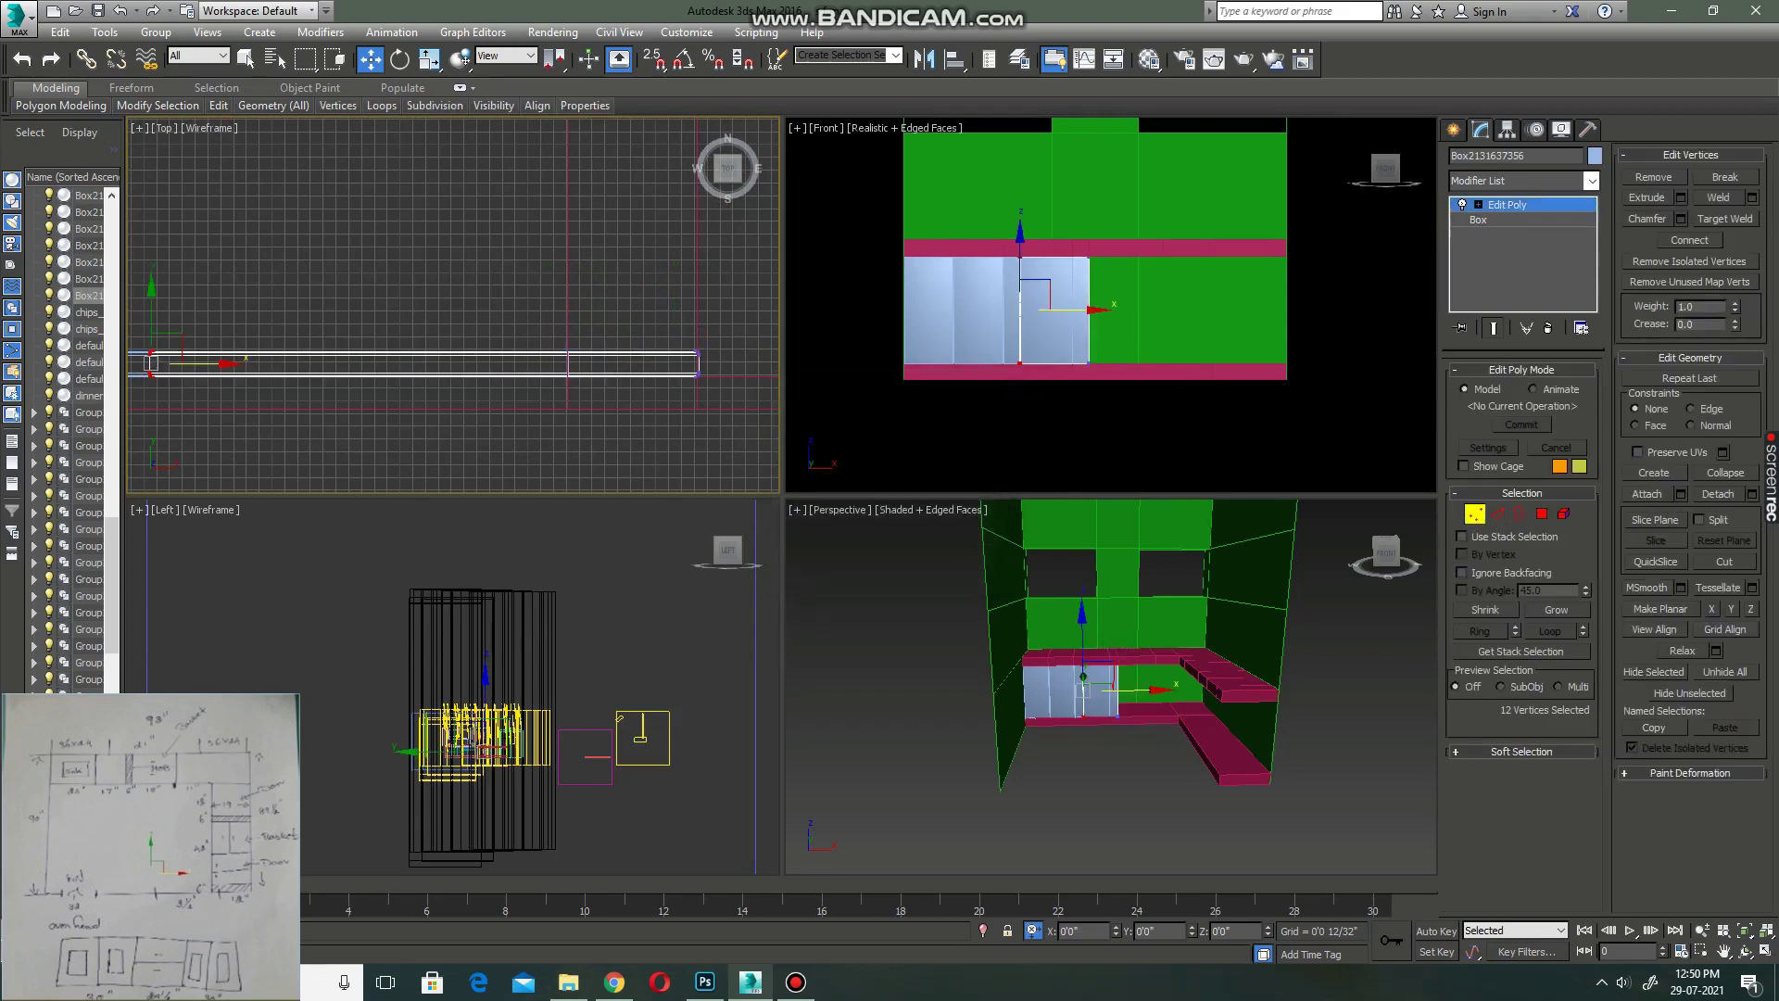
drag(154, 363, 573, 363)
key(1)
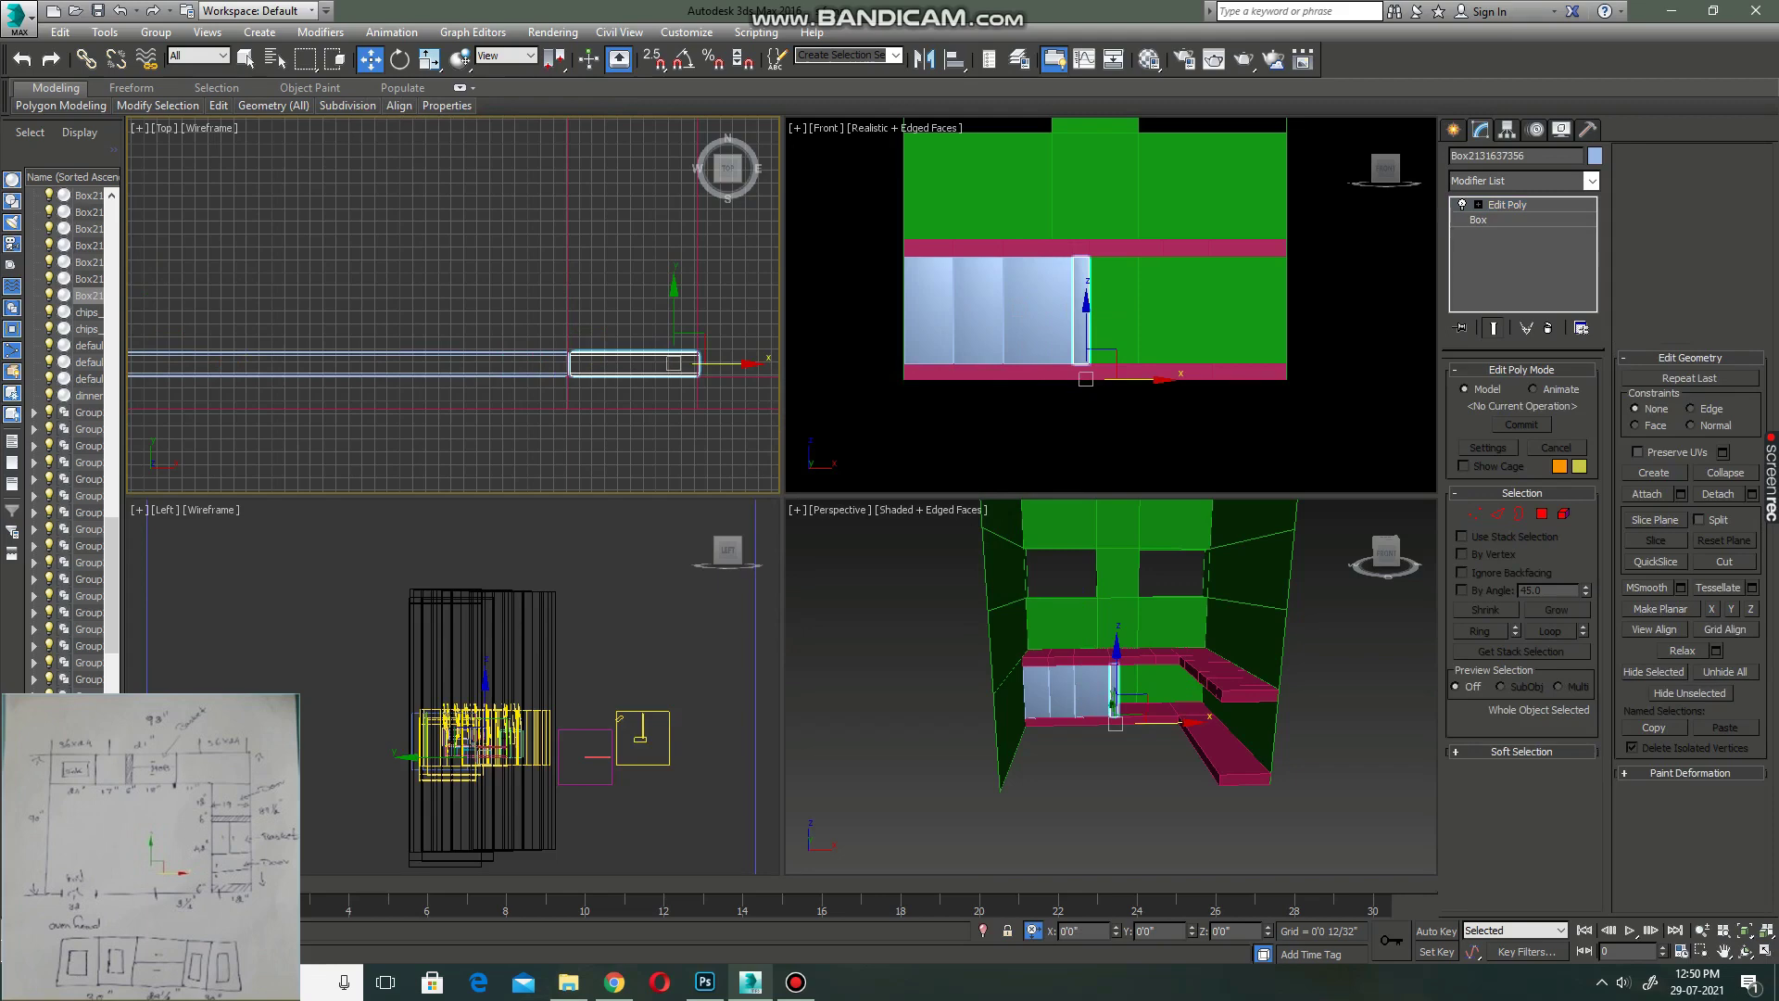
- Clone the previous full-size panel to the right and pull its end left to resize it
click(1038, 311)
scroll(408, 348, up, 3)
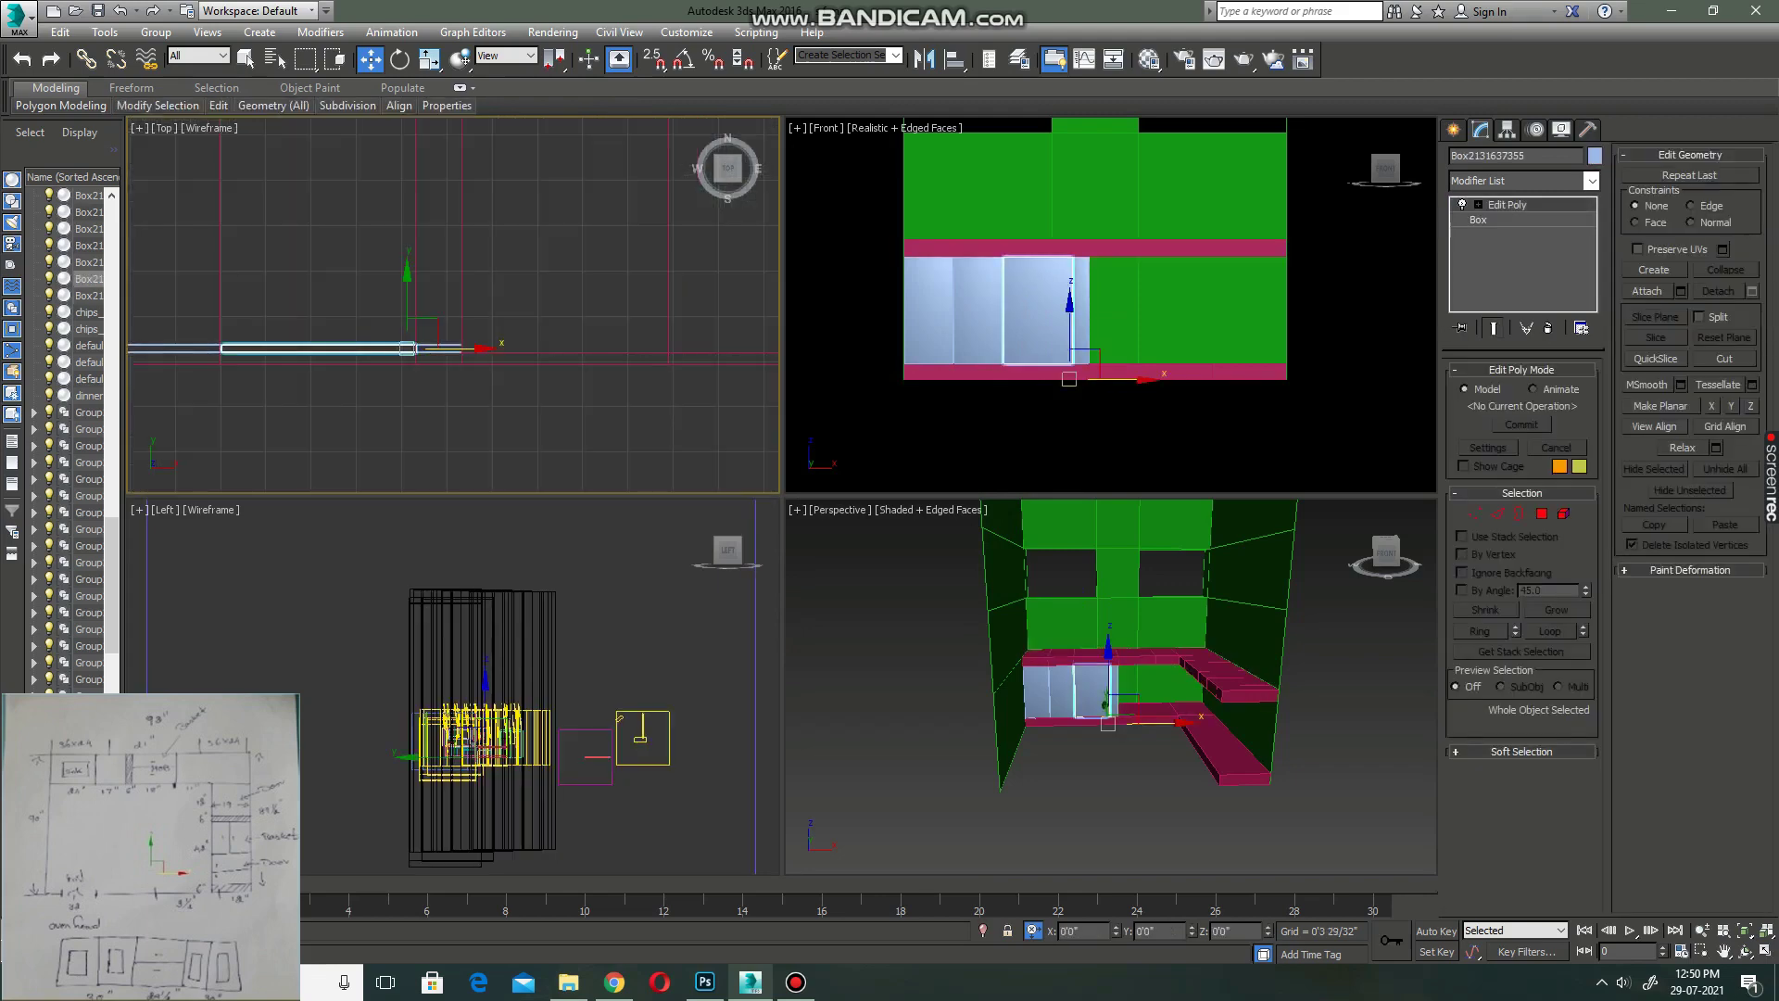
key(s)
shift+drag(407, 348, 668, 349)
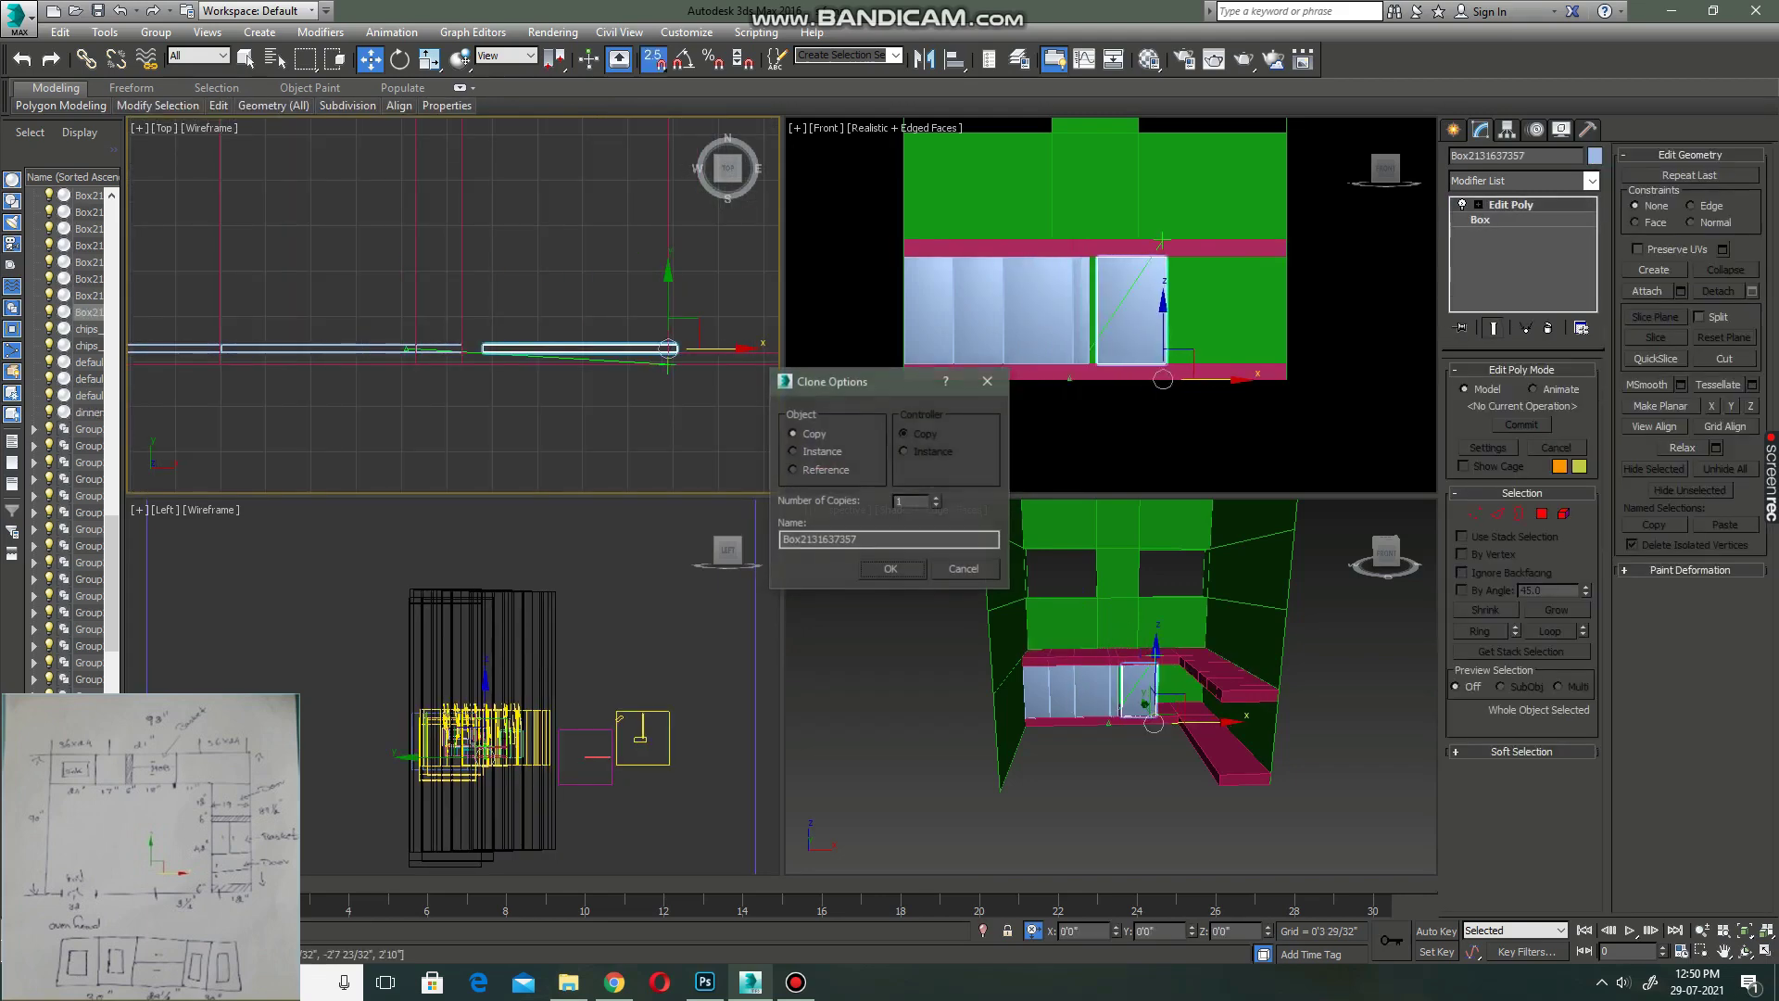
key(Return)
key(1)
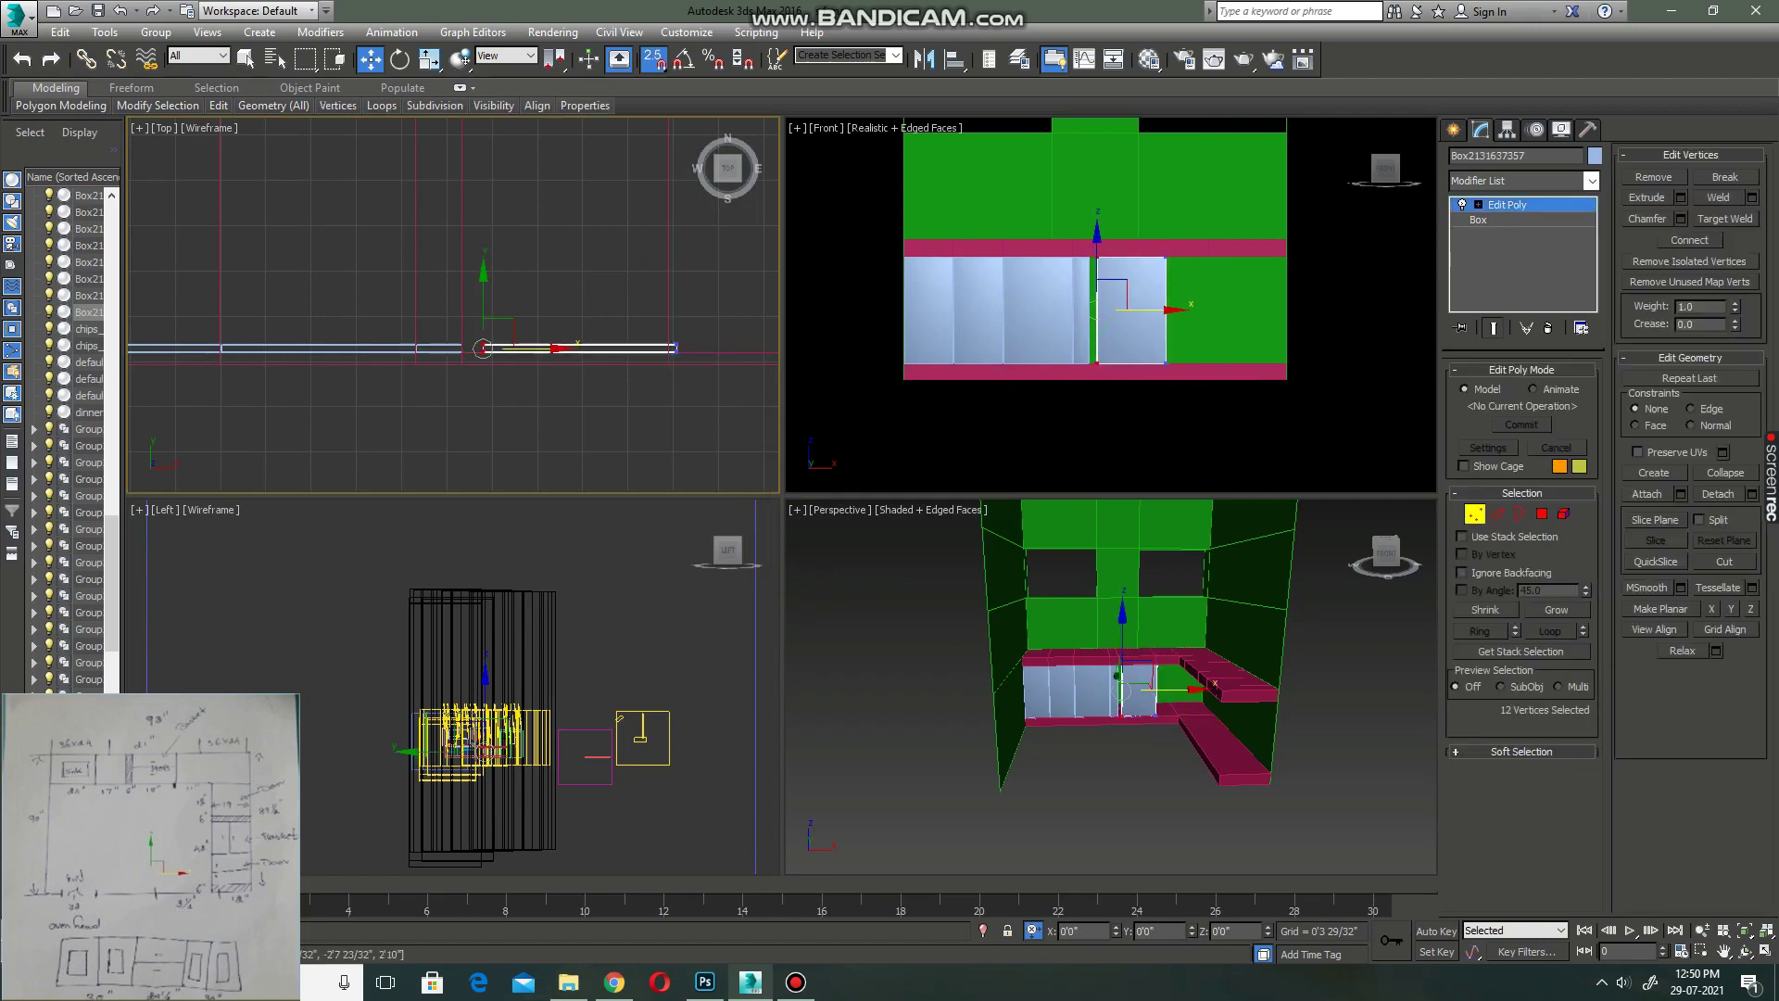
scroll(535, 336, up, 3)
mouse_move(361, 380)
mouse_down()
mouse_move(283, 370)
mouse_move(707, 370)
mouse_up()
key(s)
- Raise the copy's bottom vertices into a short panel and centre its pivot to the object
scroll(282, 371, down, 1)
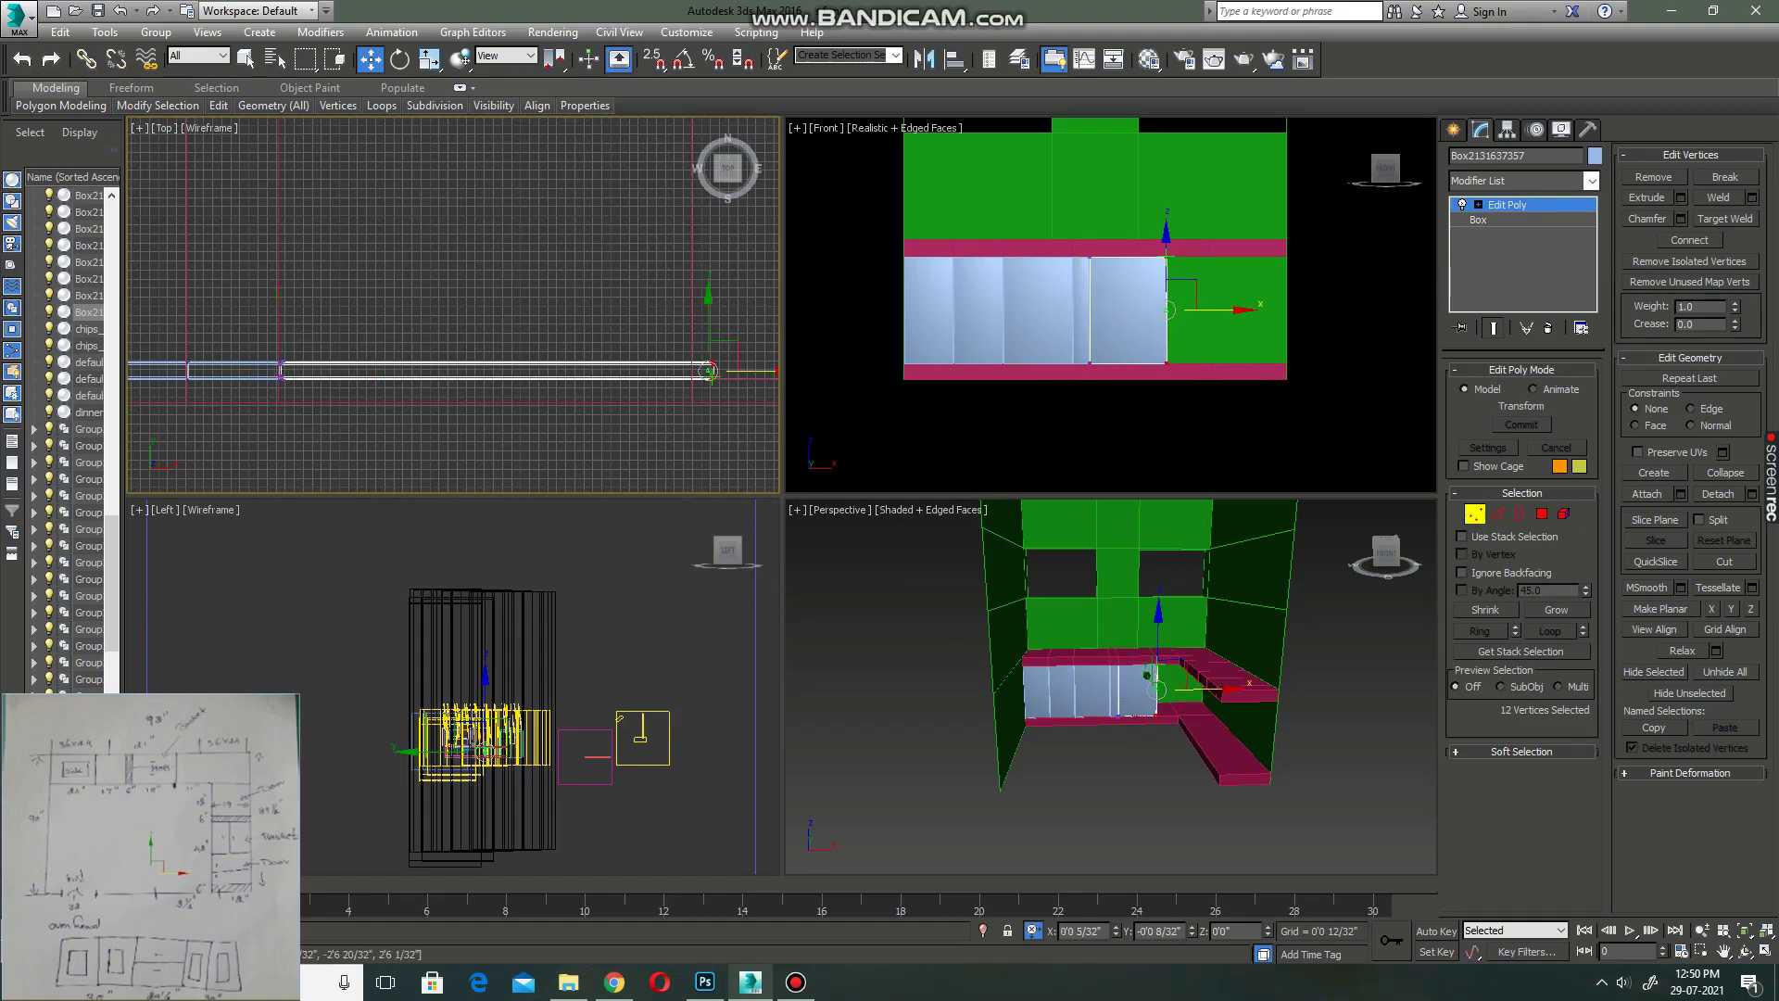
key(s)
scroll(665, 382, up, 3)
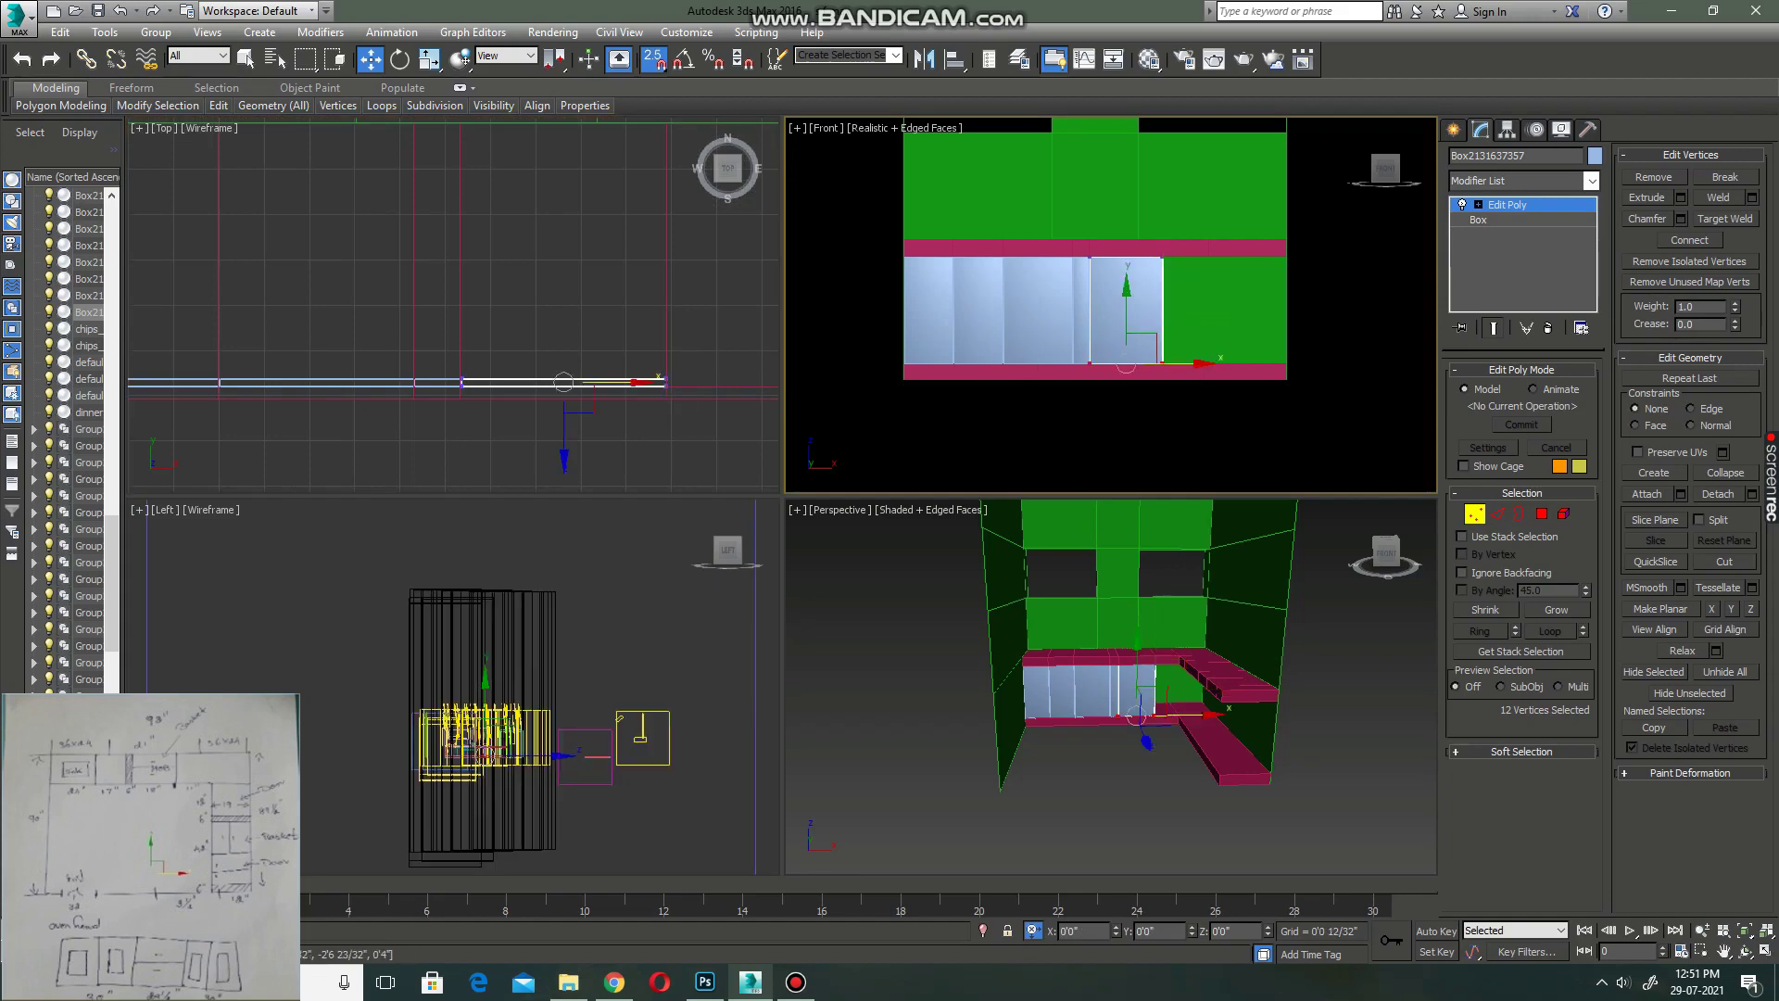
scroll(1158, 361, up, 2)
scroll(1158, 361, up, 3)
drag(1159, 378, 1131, 410)
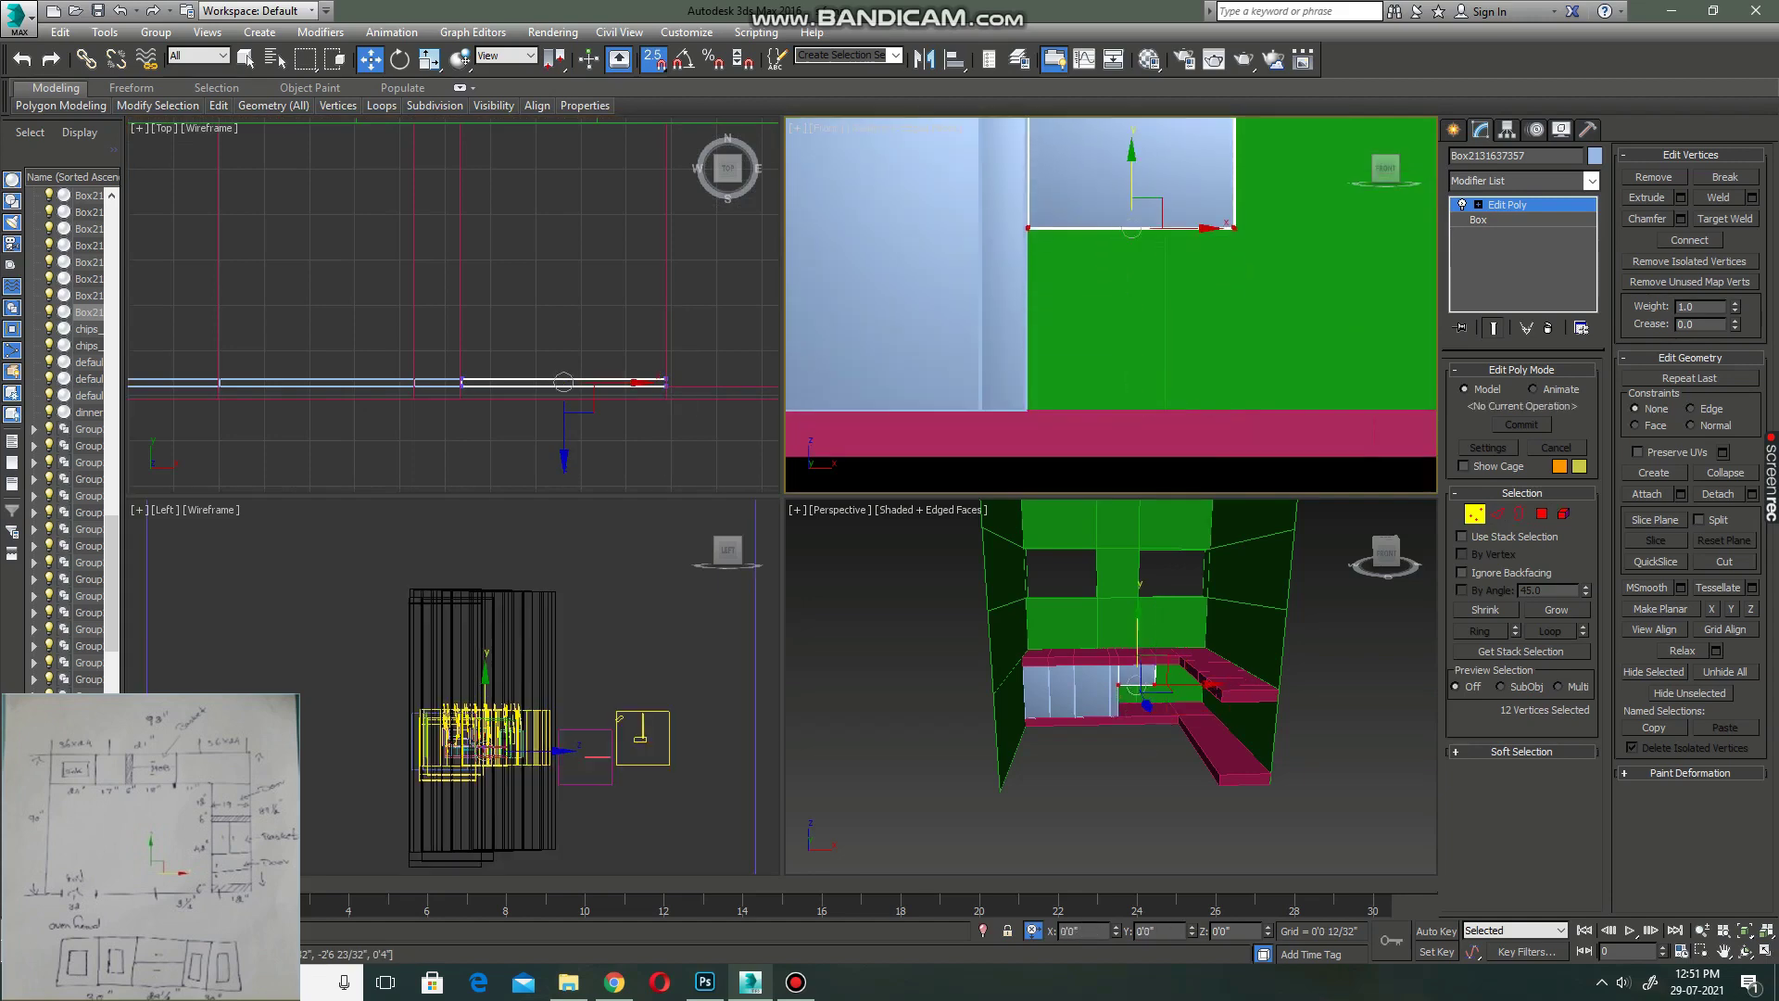
middle_drag(1132, 371, 1131, 435)
drag(1131, 409, 1128, 282)
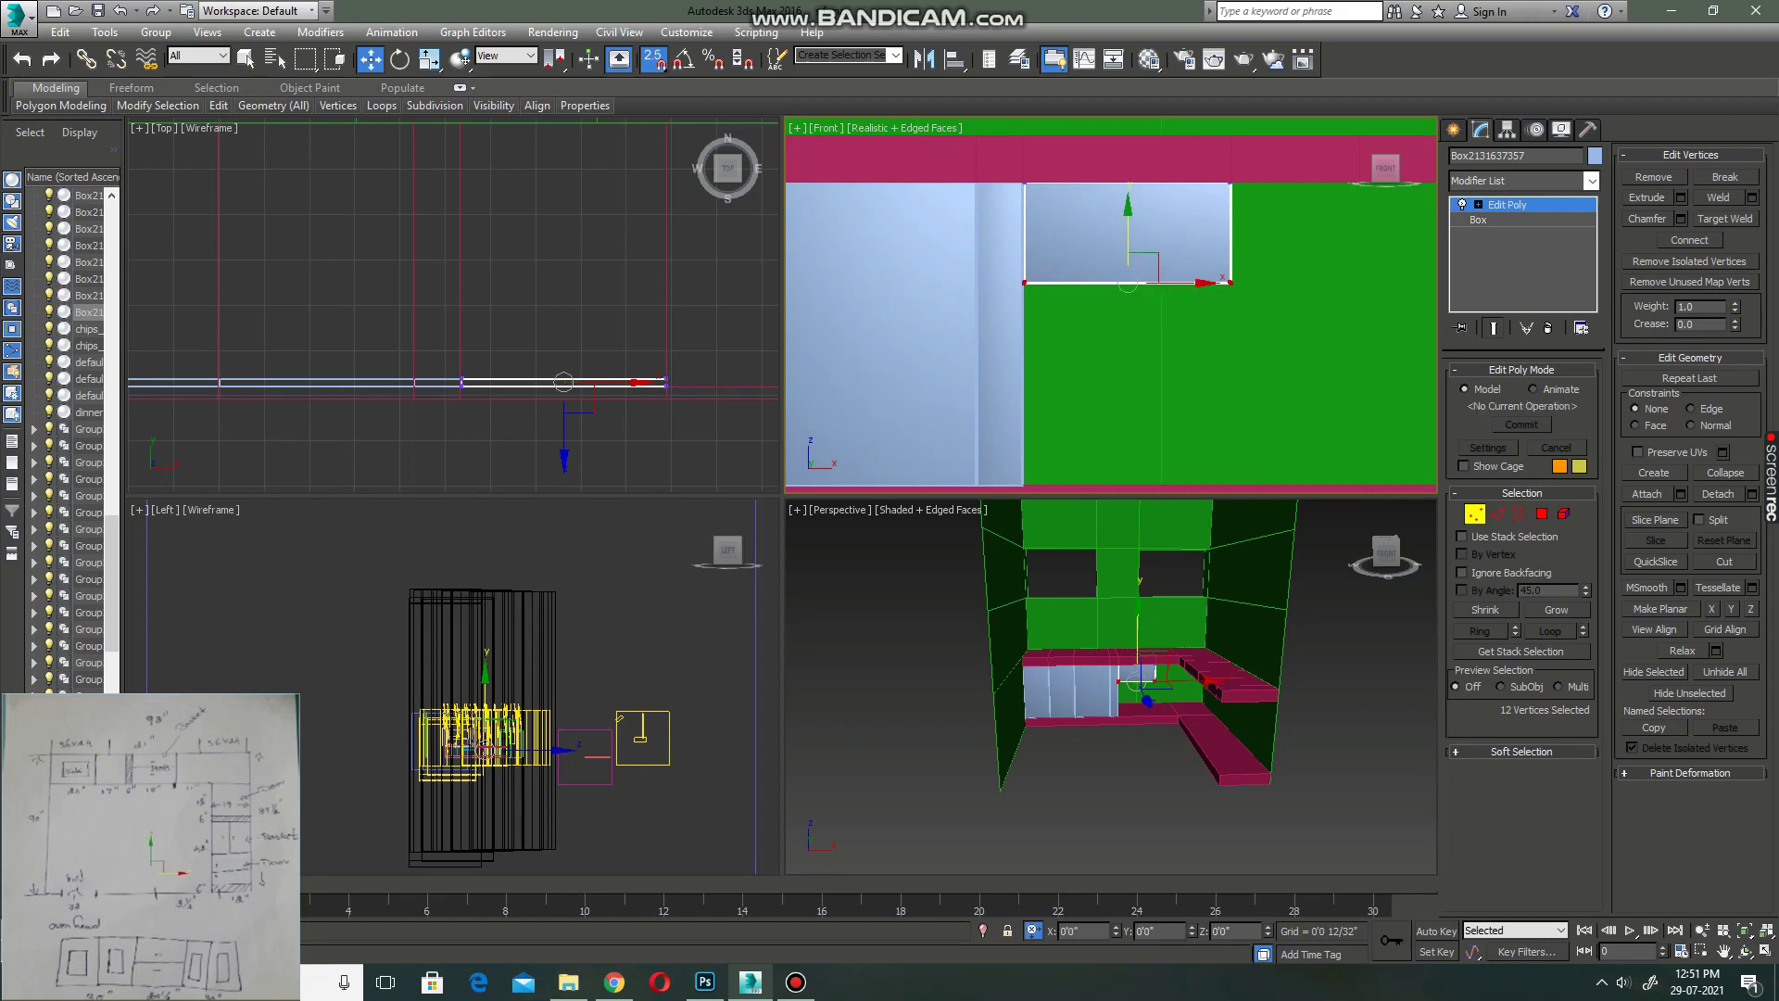
key(1)
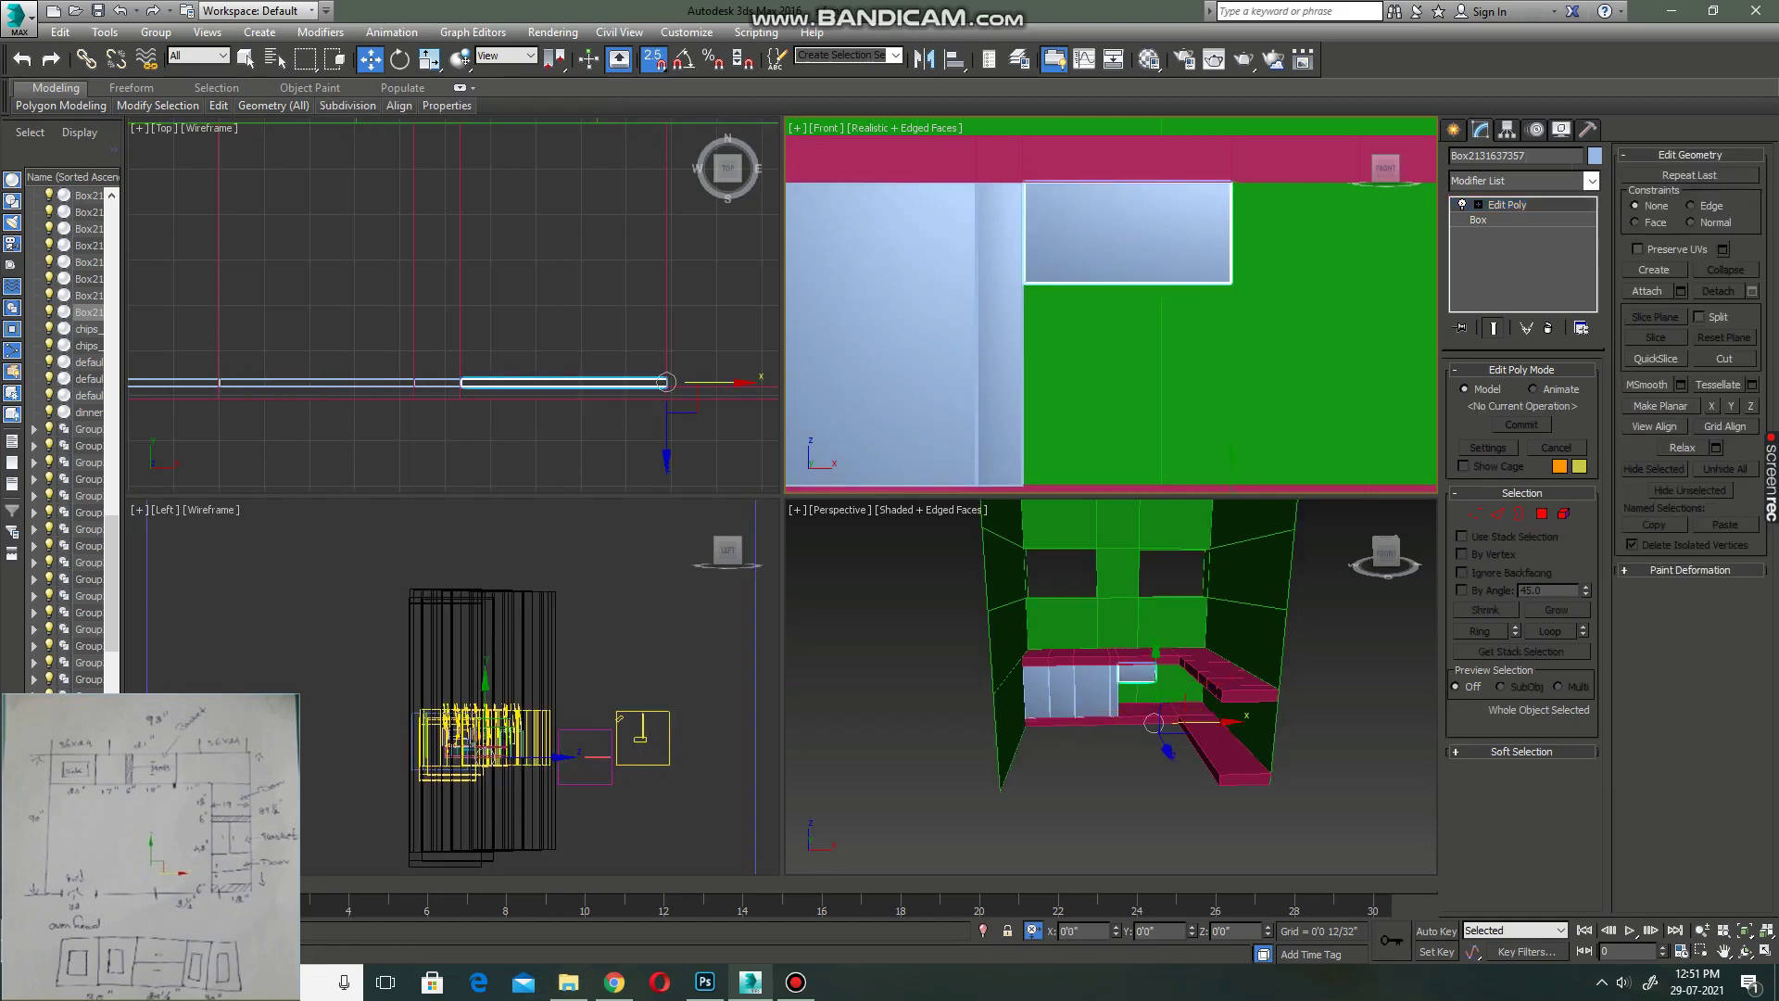
click(1507, 129)
click(1522, 246)
click(1522, 343)
- Copy the short panel downward and nudge the copy's top edge up slightly
click(1522, 245)
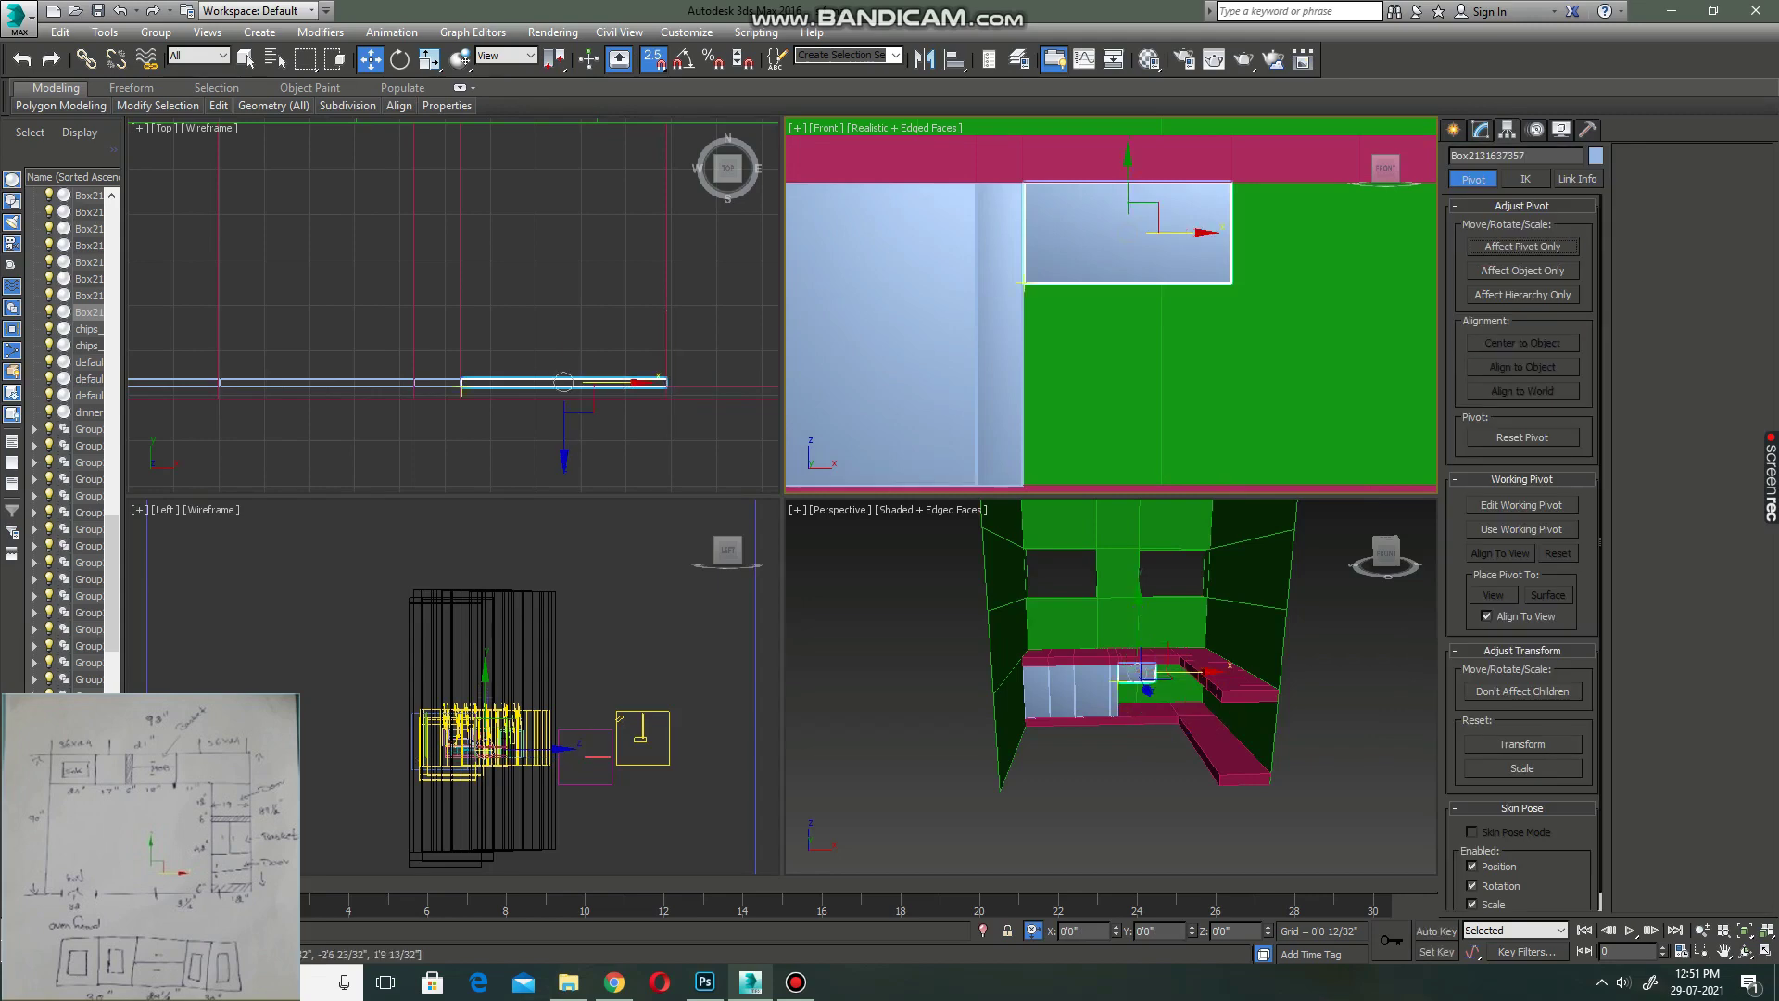
shift+drag(1127, 199, 1128, 308)
key(Return)
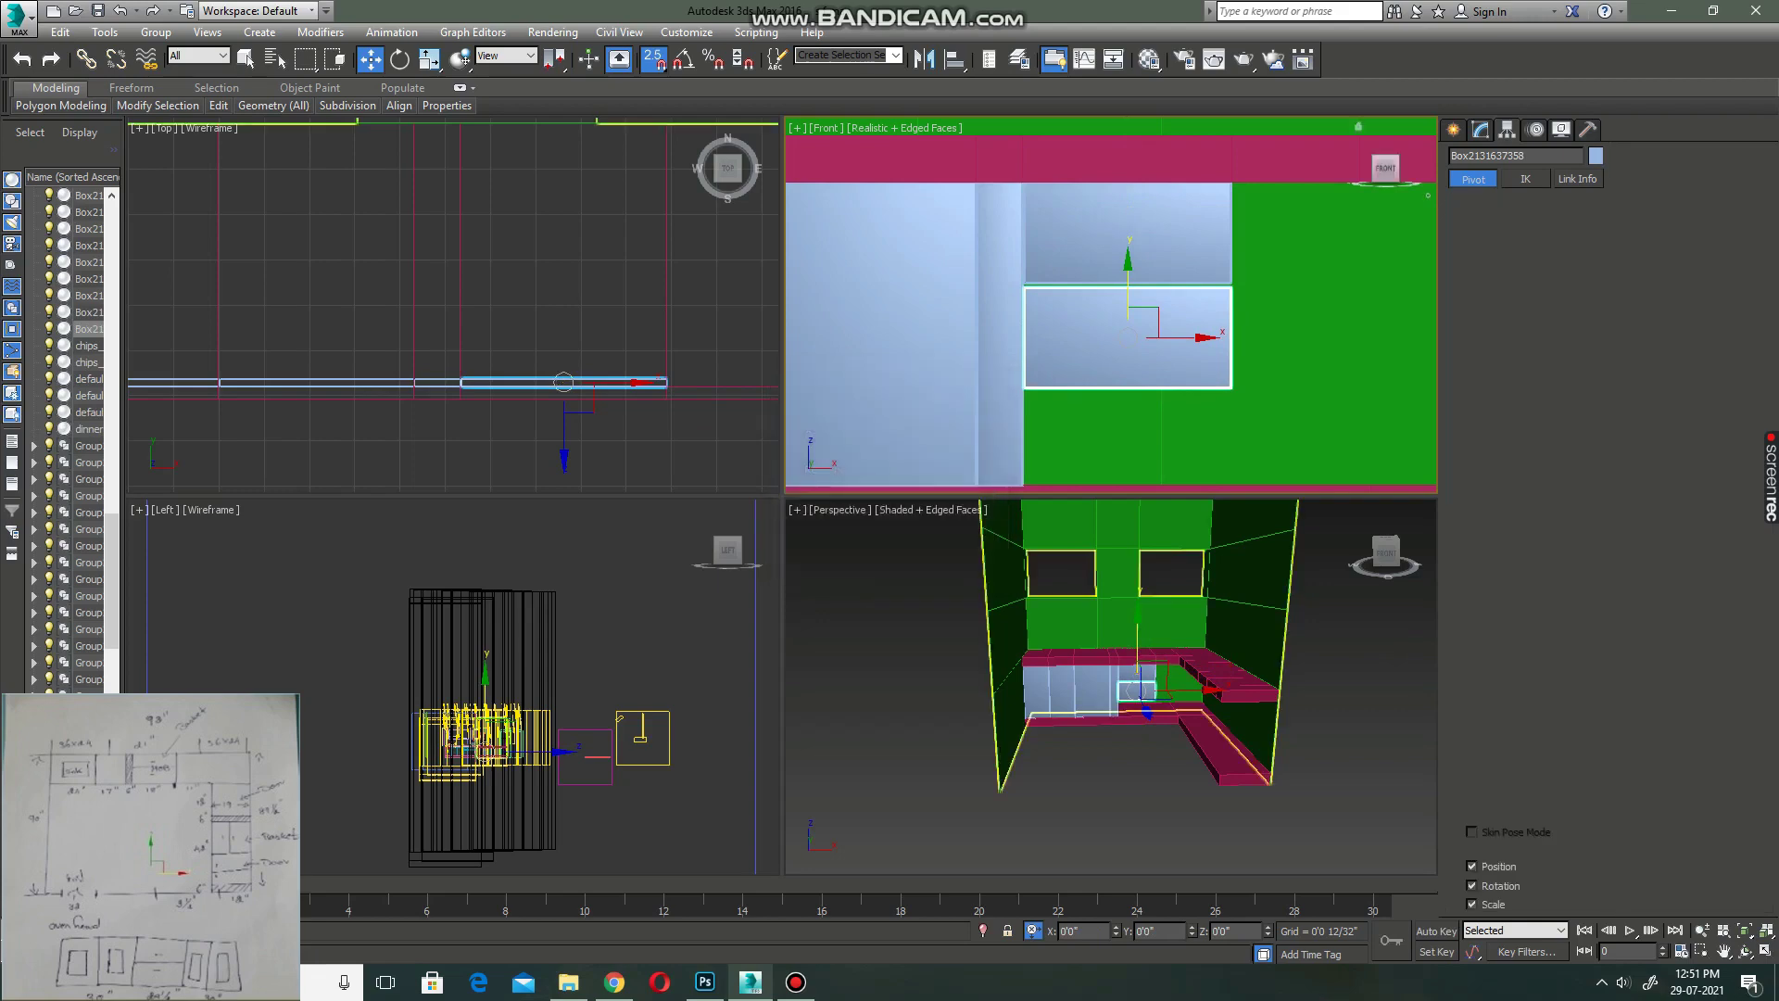
click(1481, 129)
key(1)
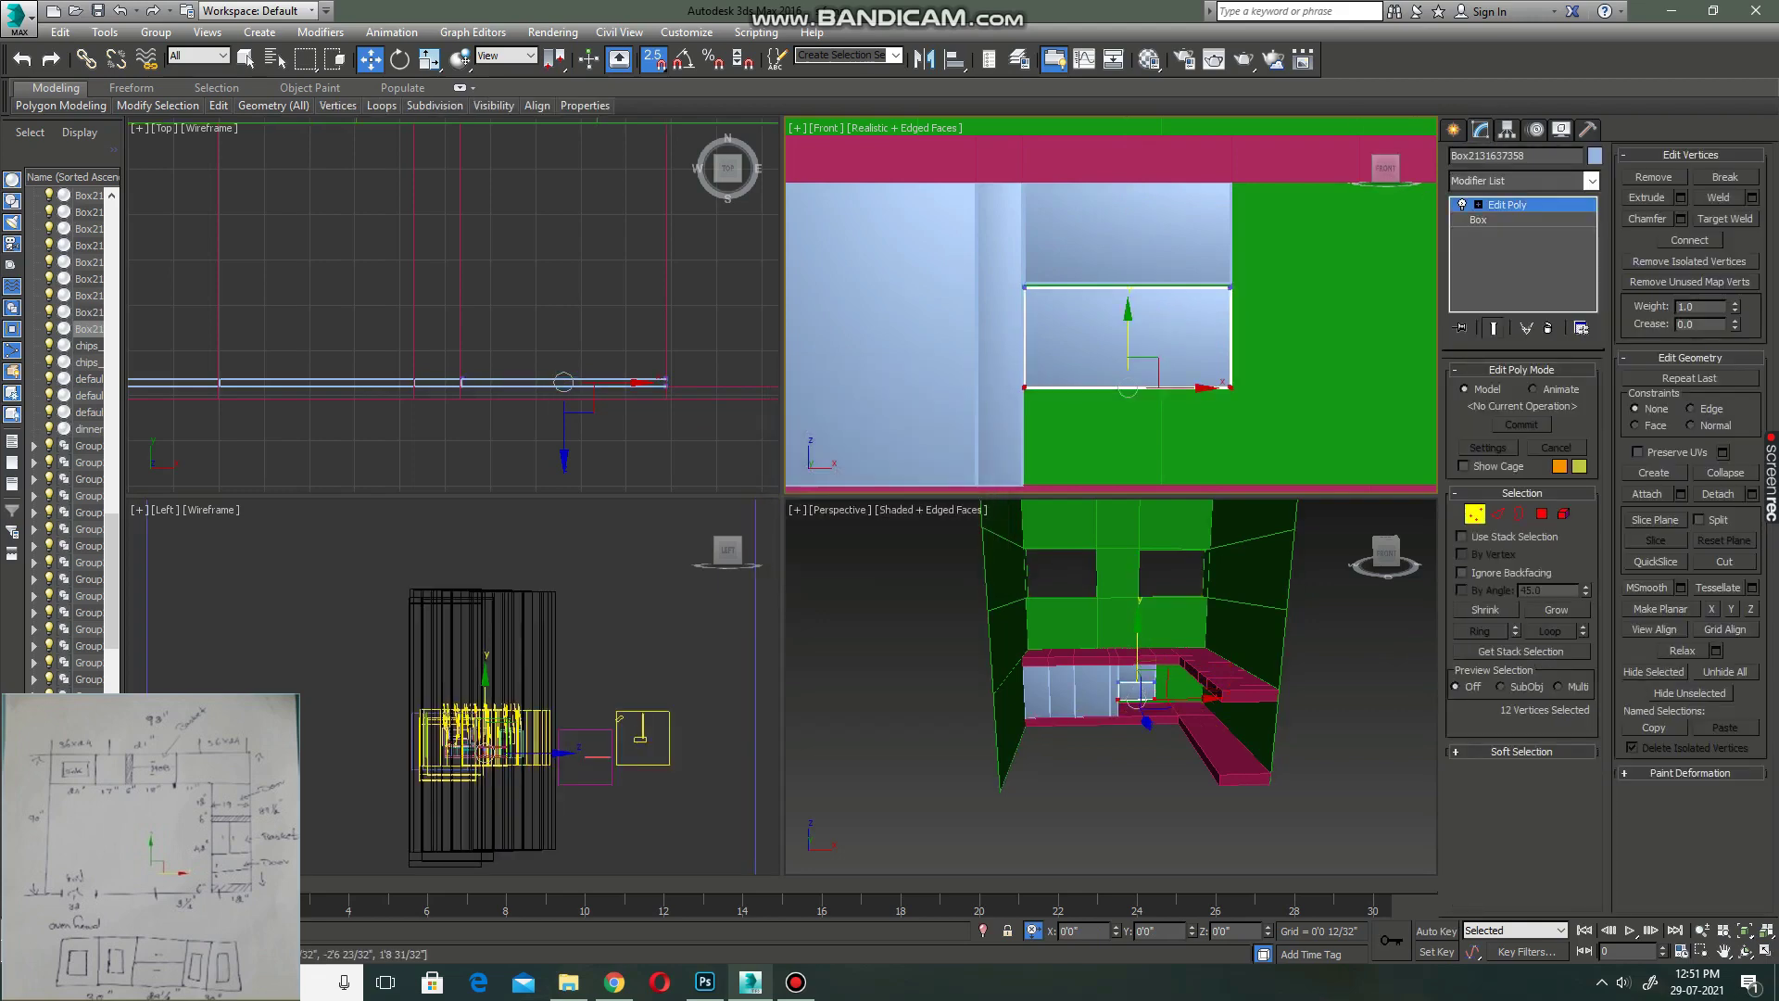
scroll(1126, 278, up, 4)
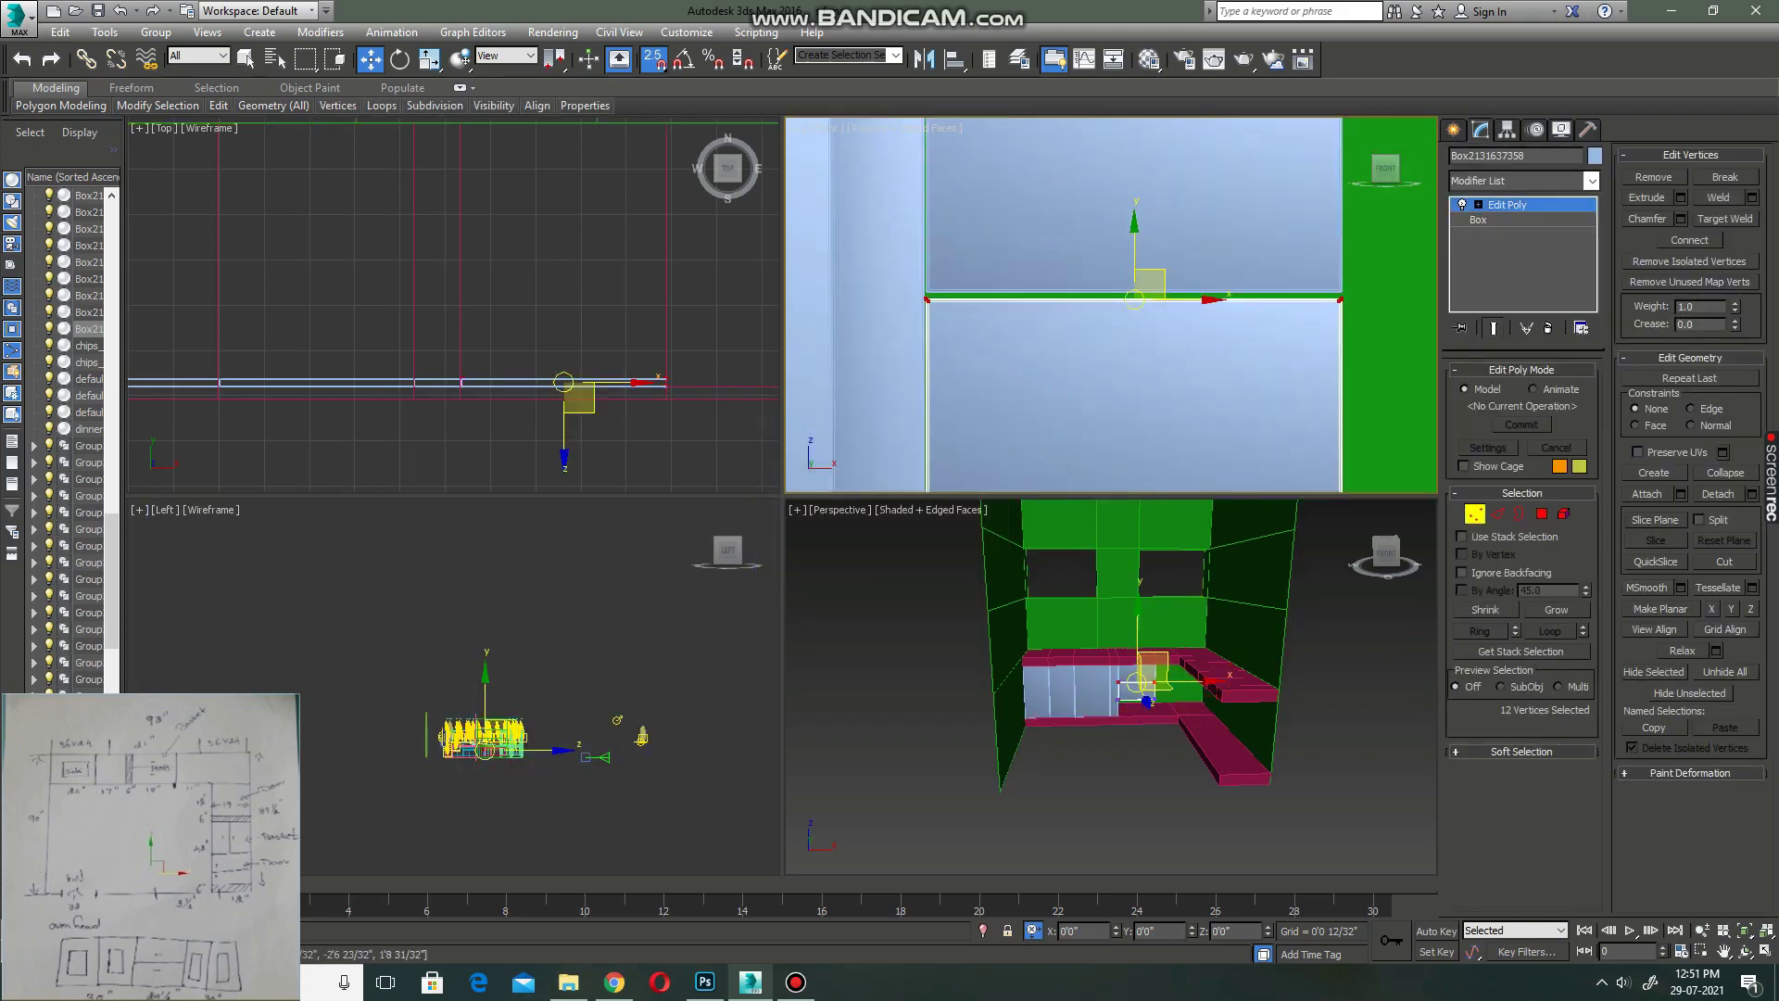
drag(1149, 283, 1149, 278)
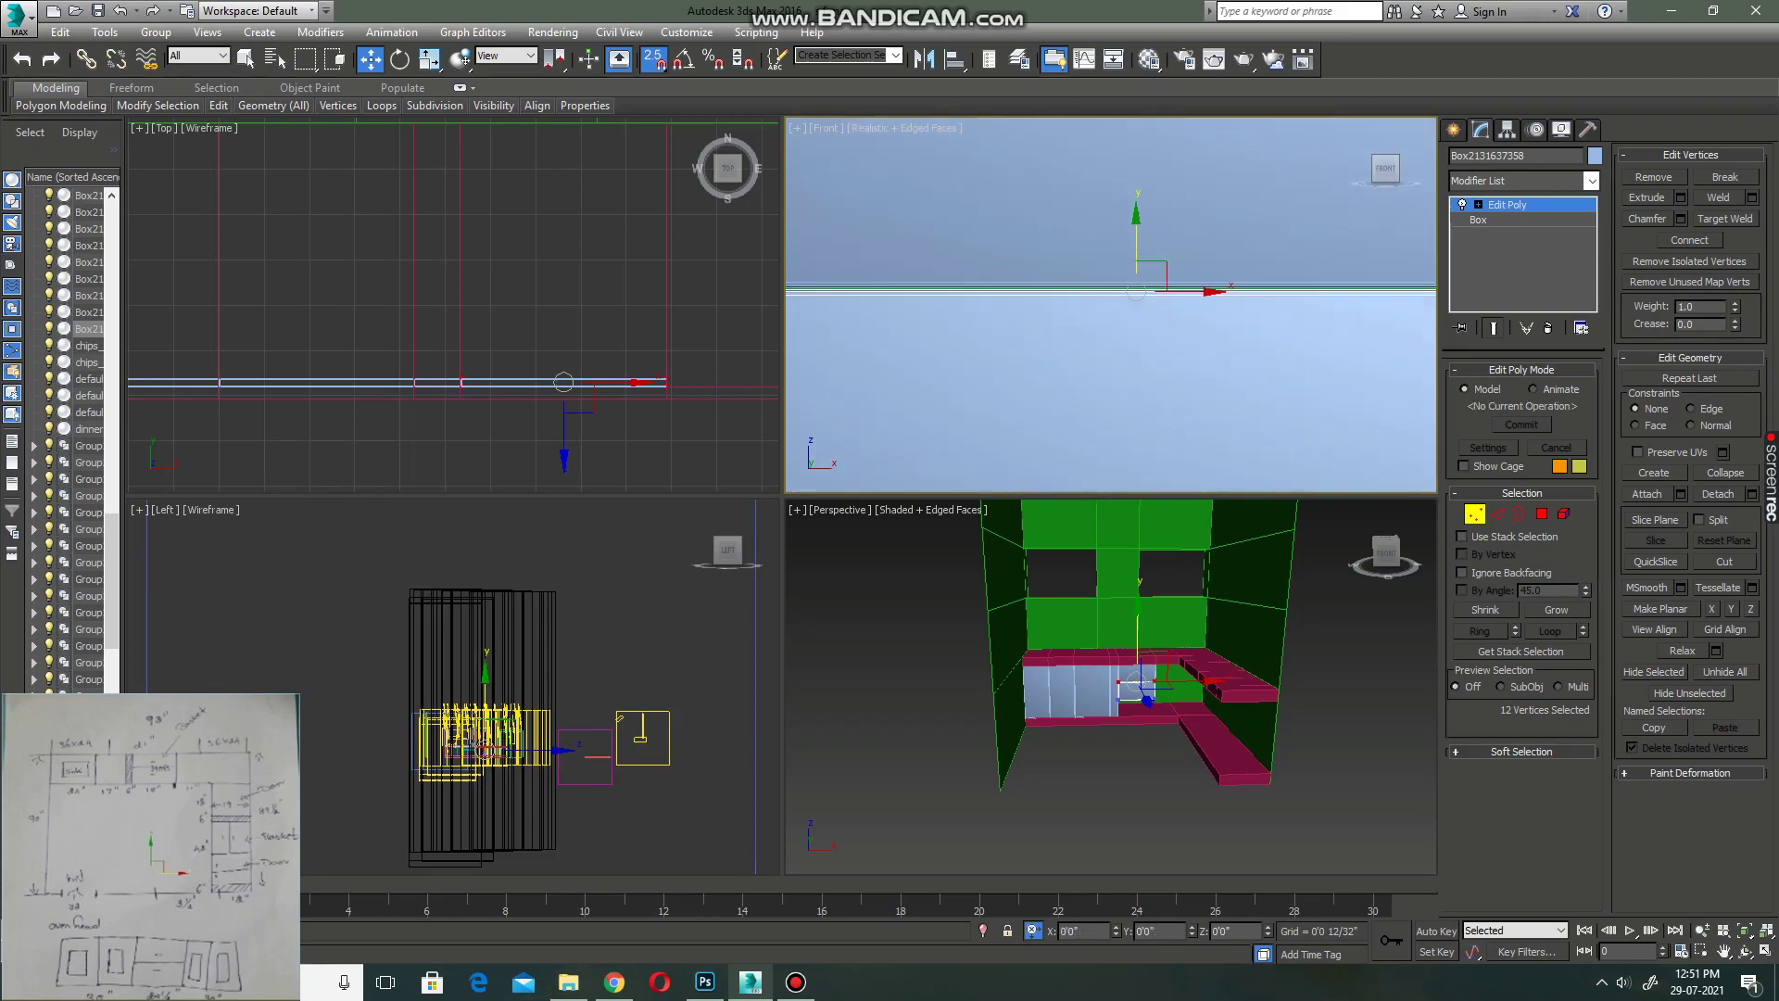
- Stretch the copy's bottom edge down to the floor and clone it to the right
scroll(1110, 304, down, 2)
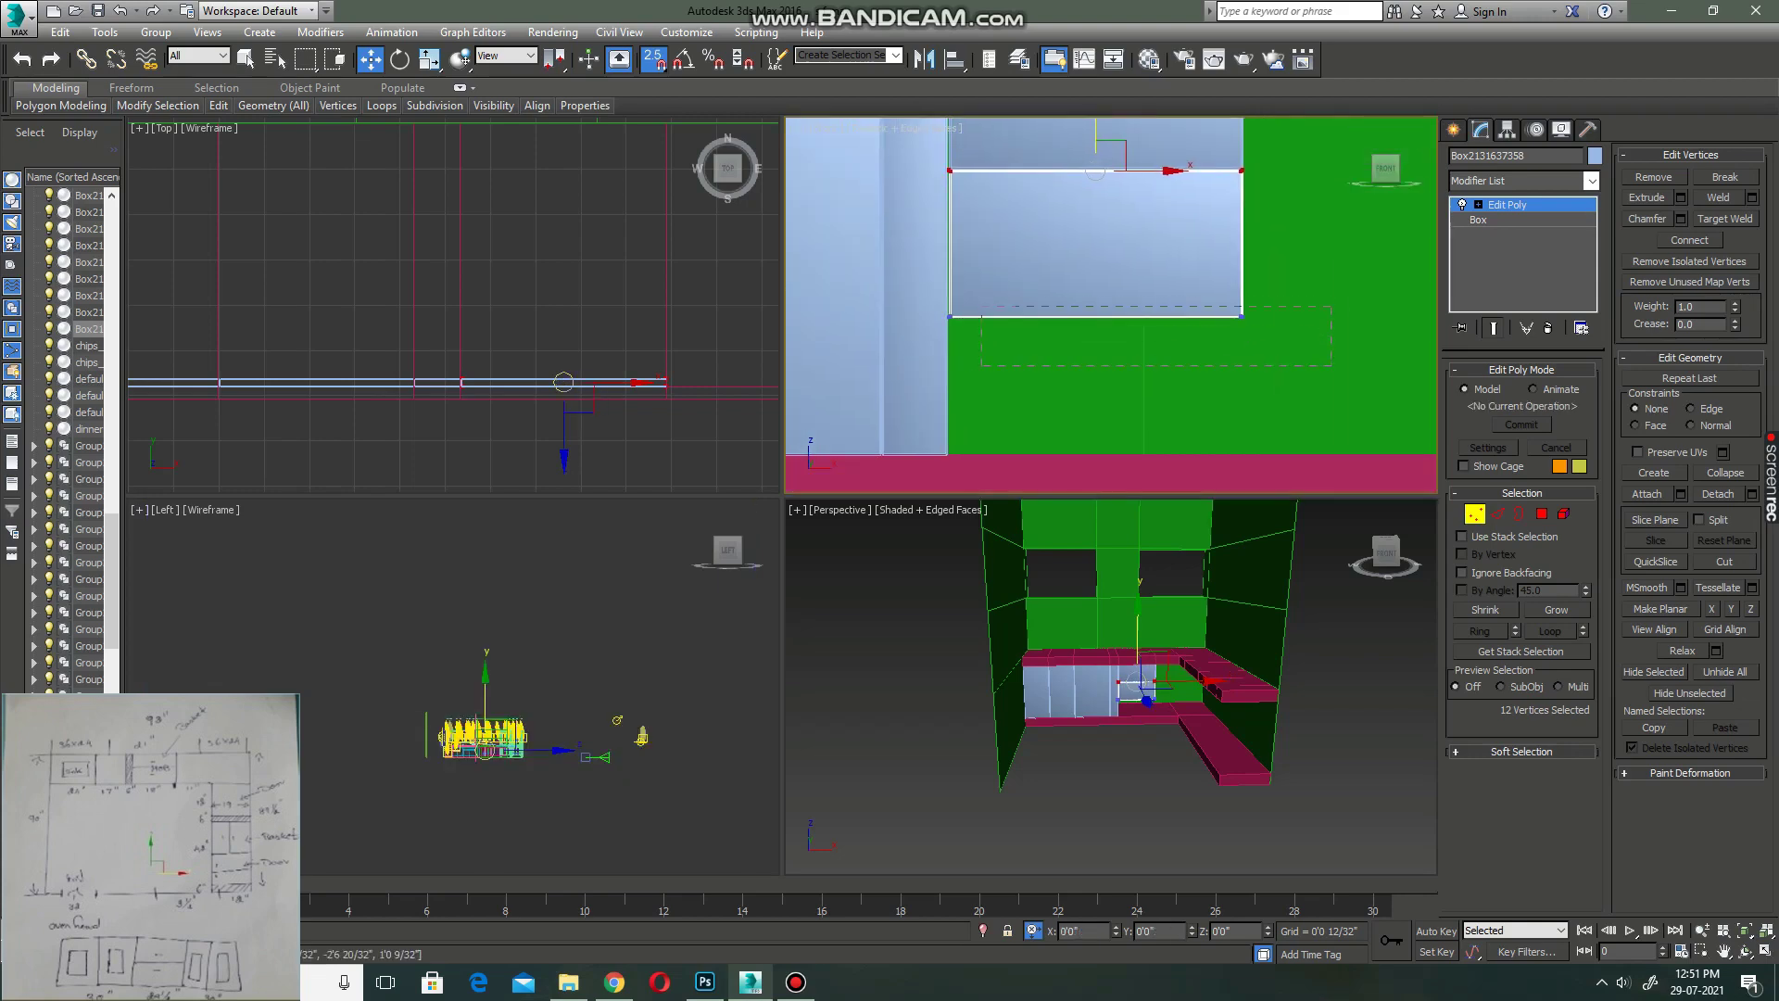
drag(980, 306, 1331, 364)
drag(1095, 319, 950, 453)
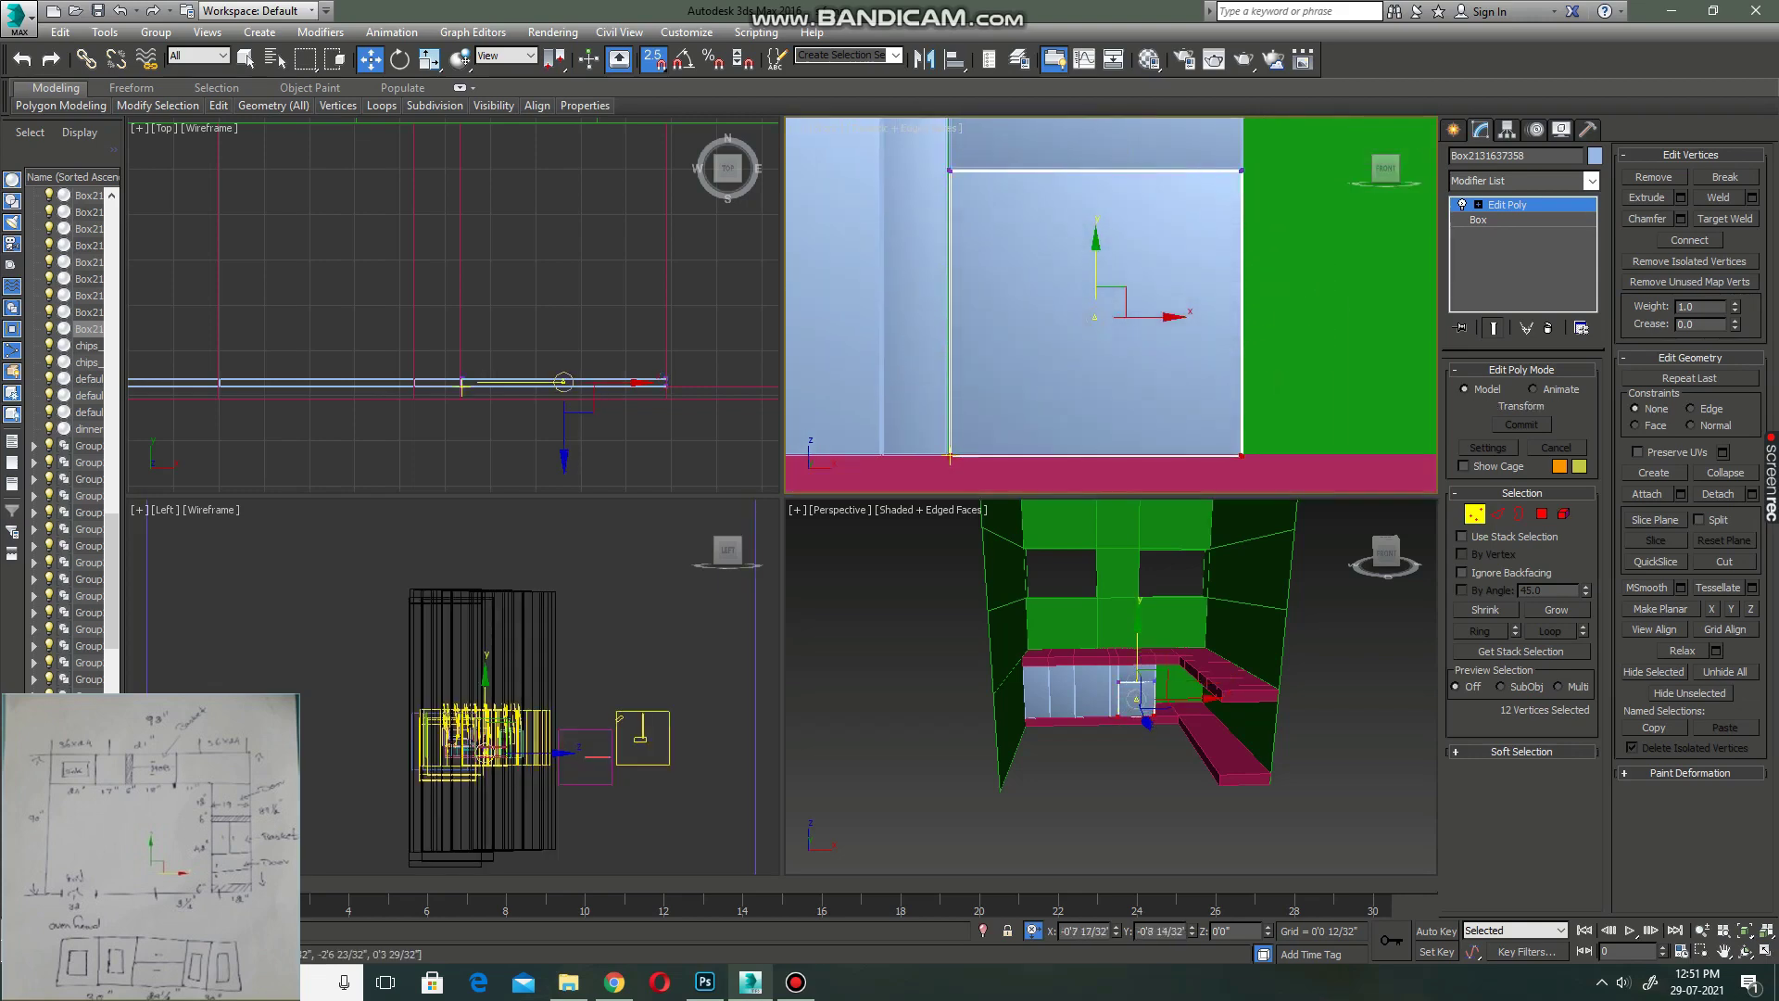
key(1)
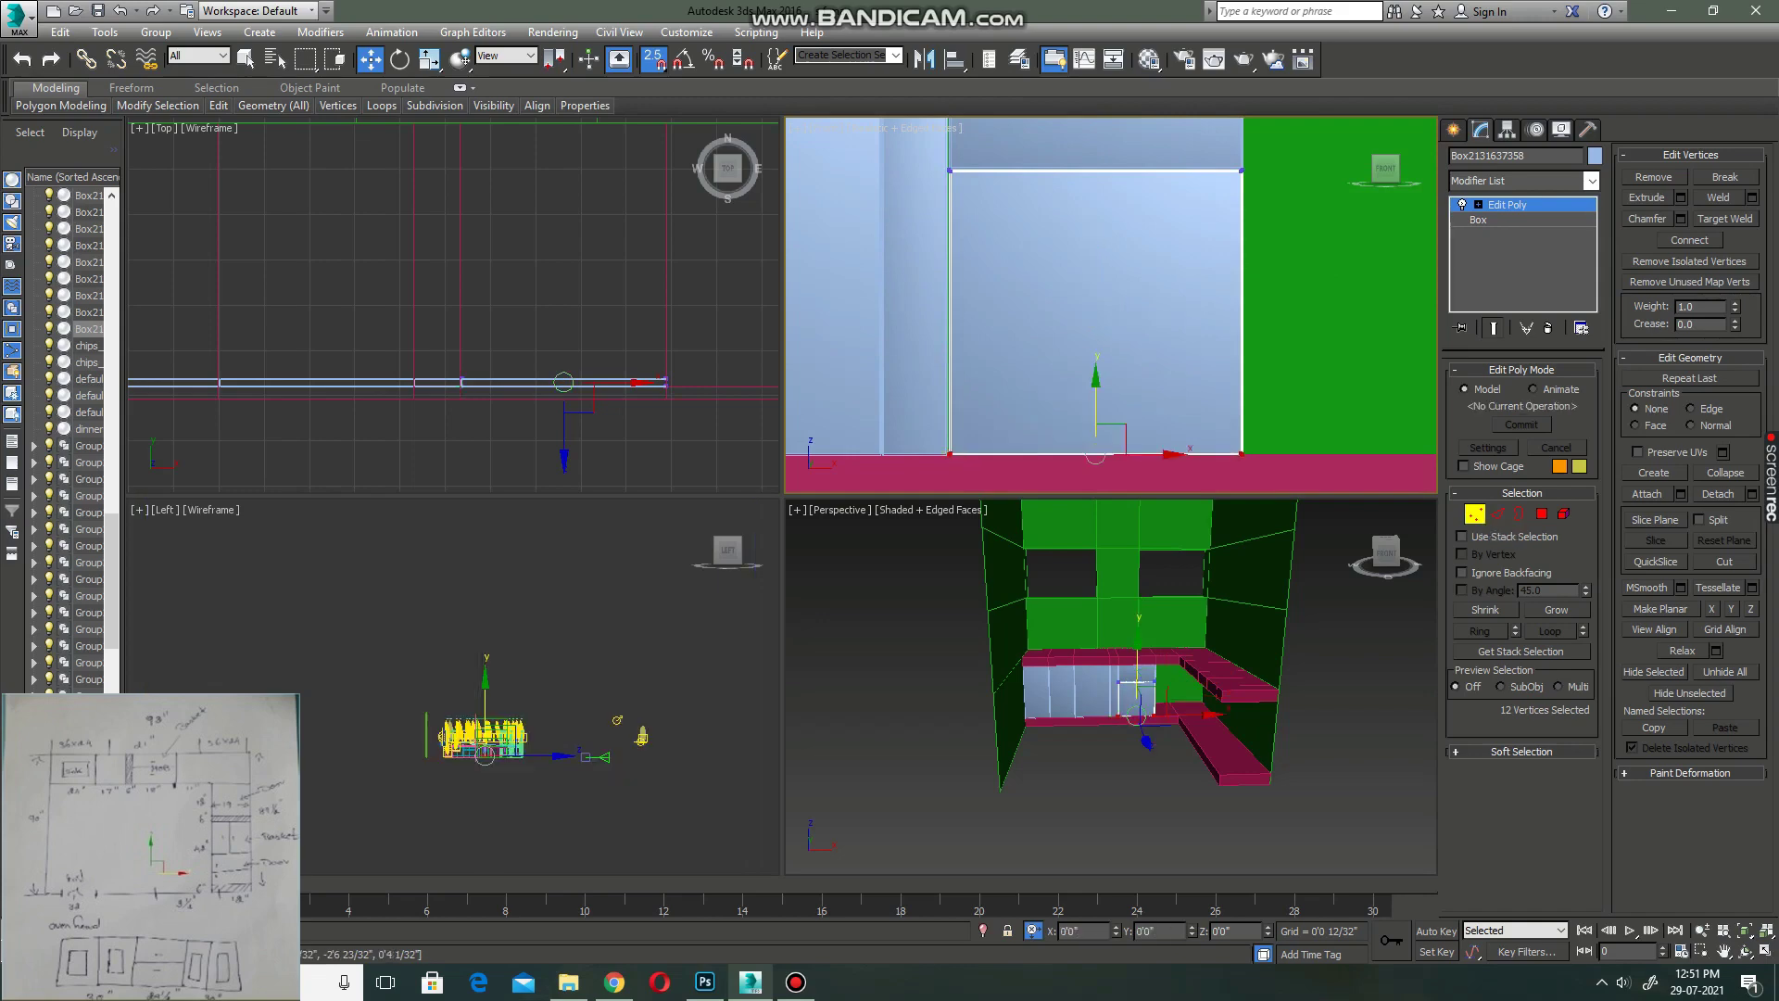
middle_drag(556, 305, 526, 278)
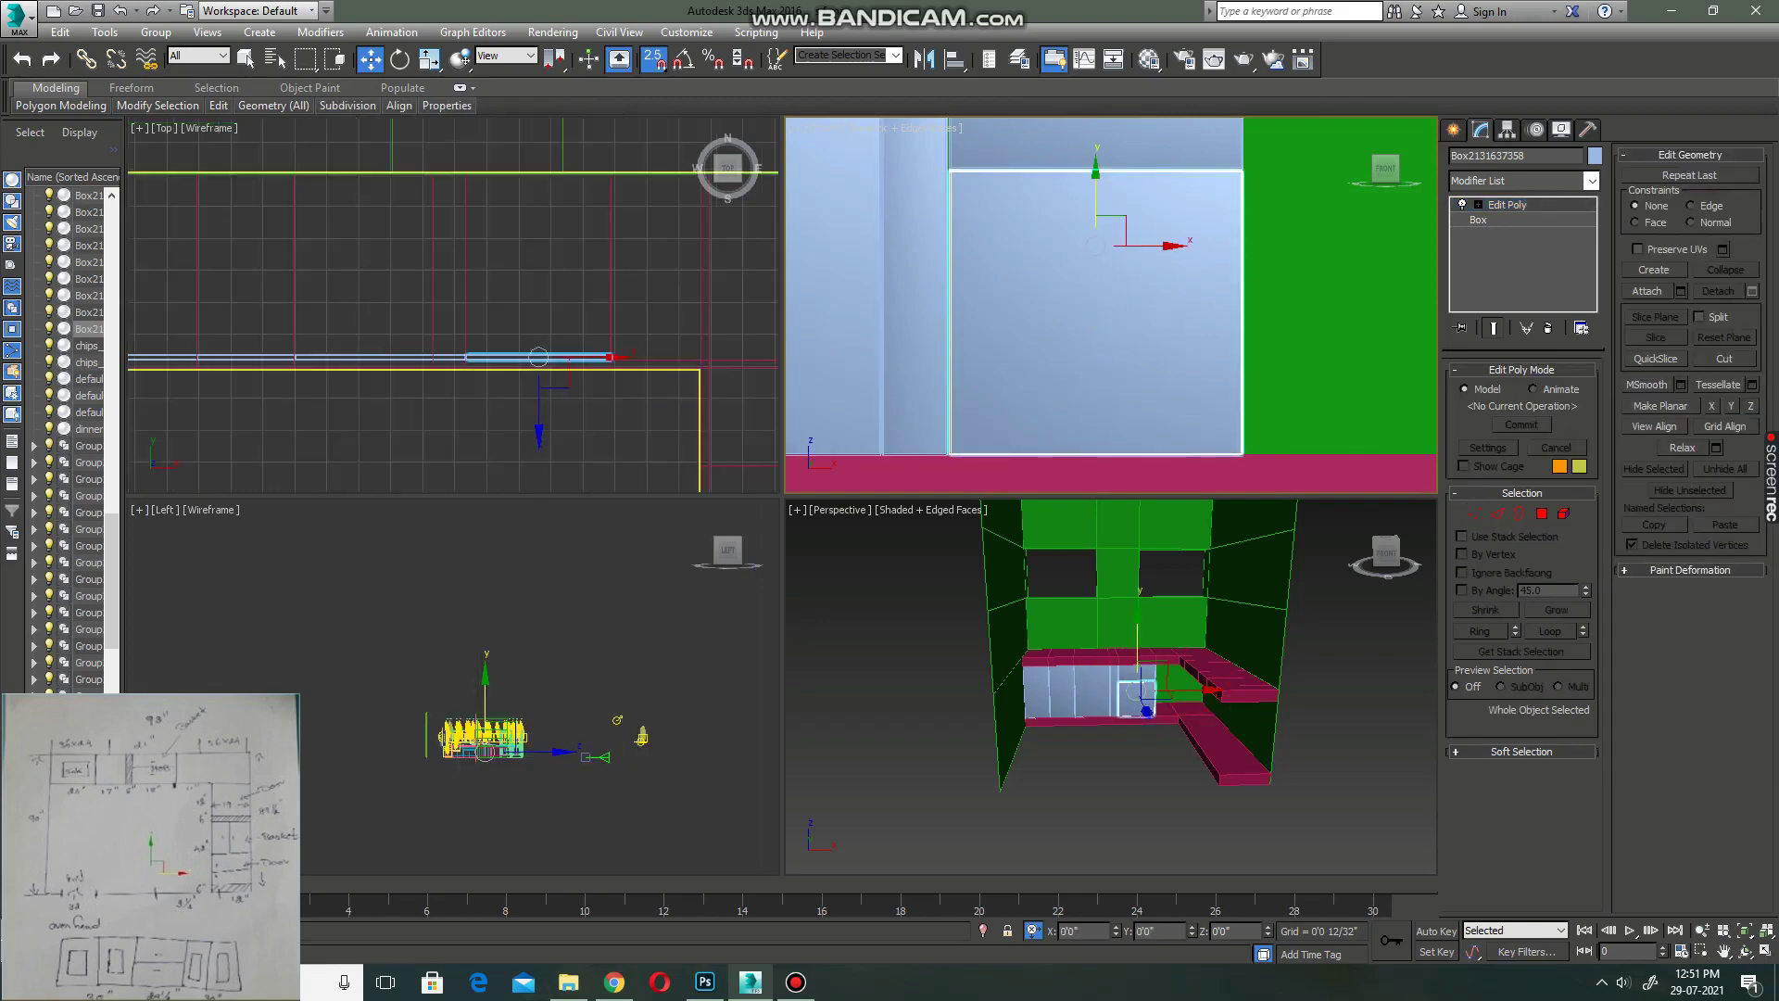
shift+drag(534, 353, 671, 353)
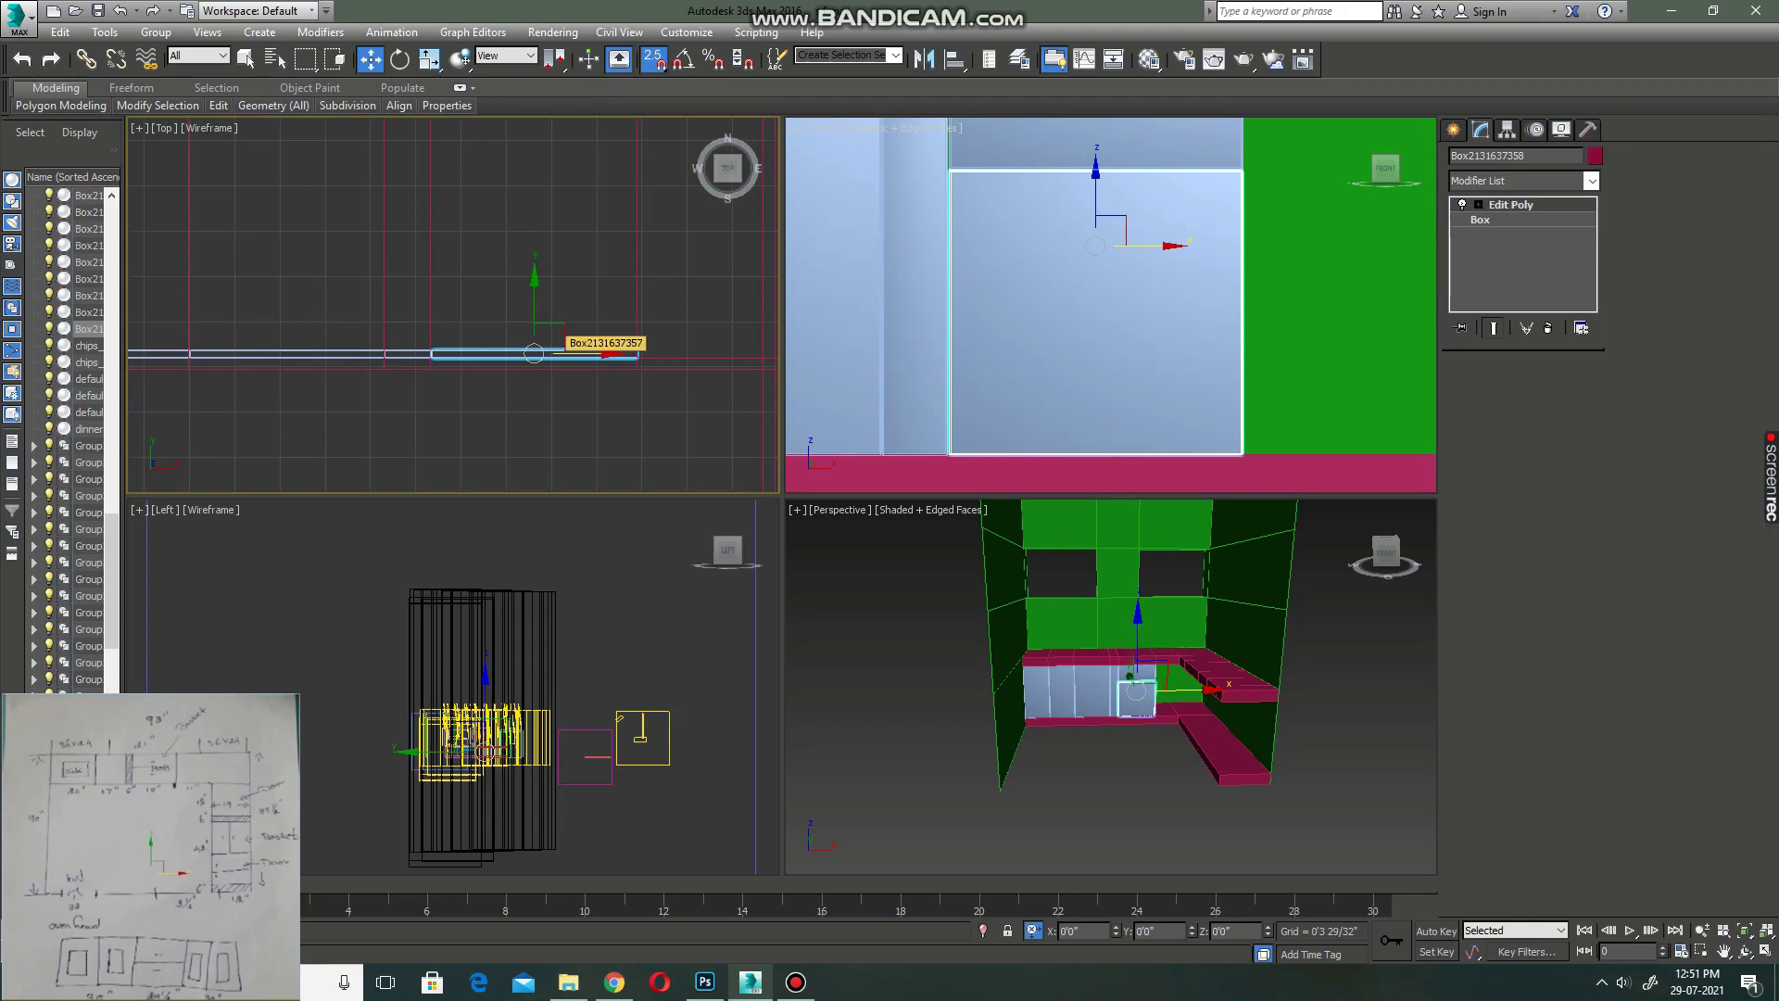
- Confirm the panel copy and nudge its end vertices to close the gap, snap off
key(Return)
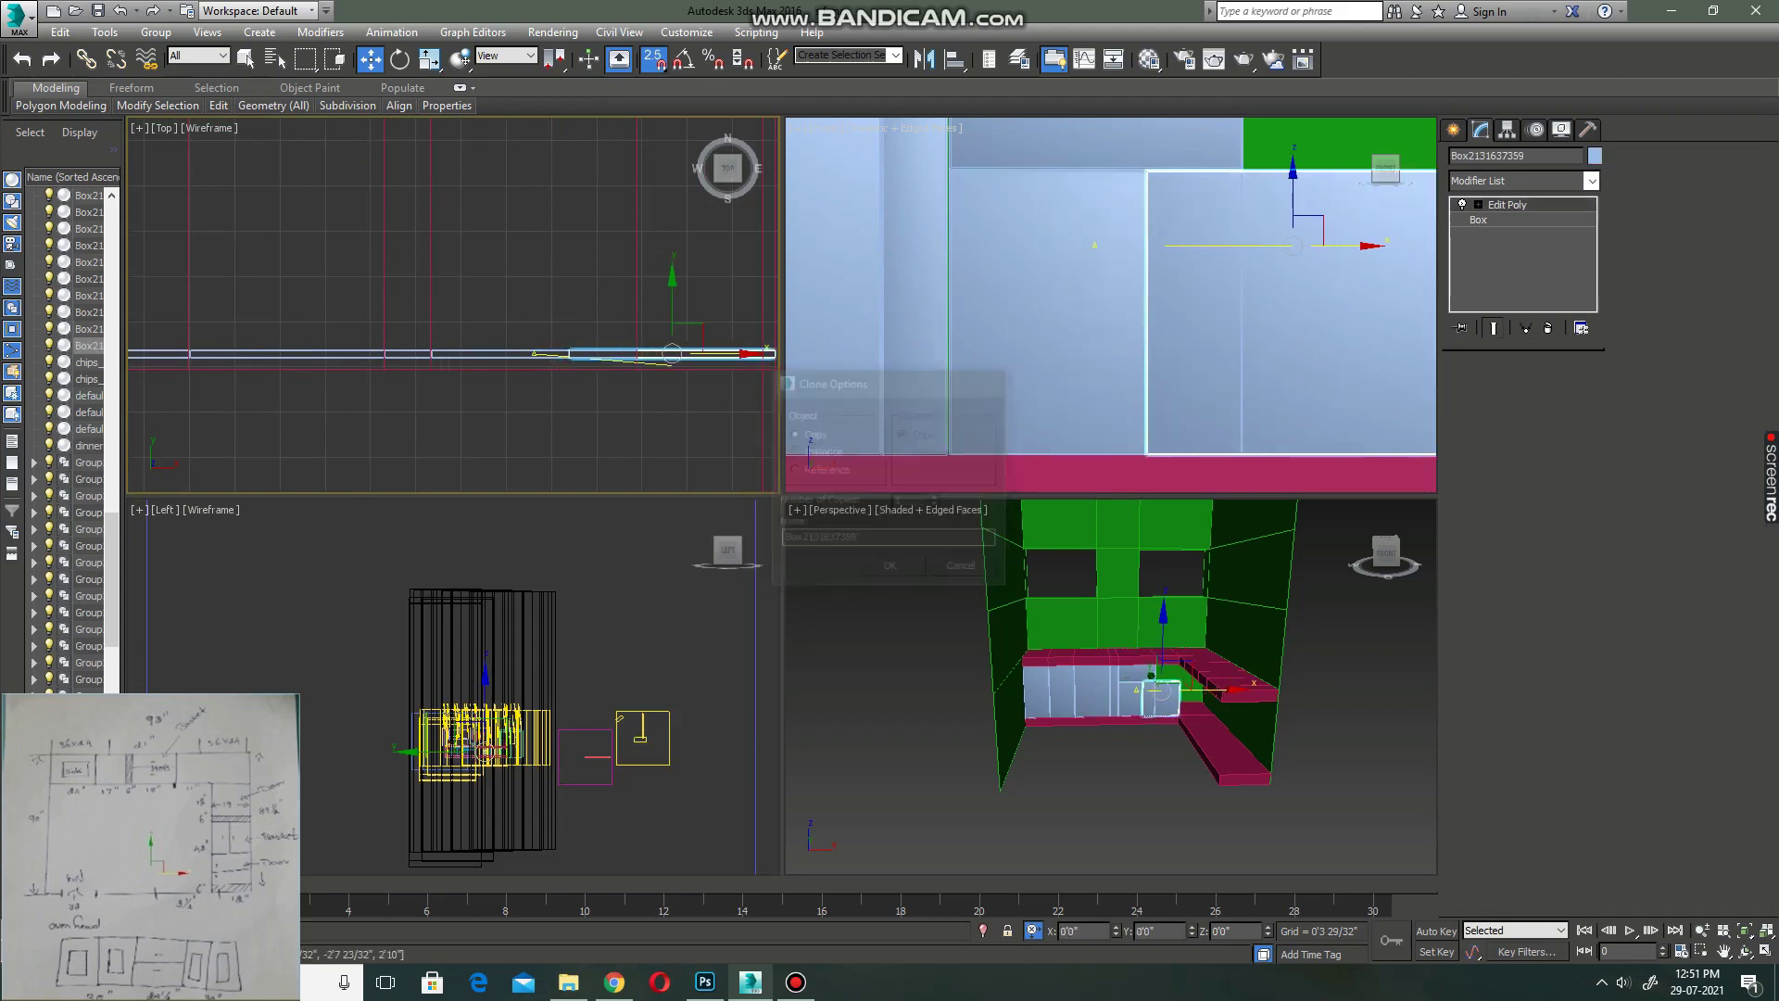
key(1)
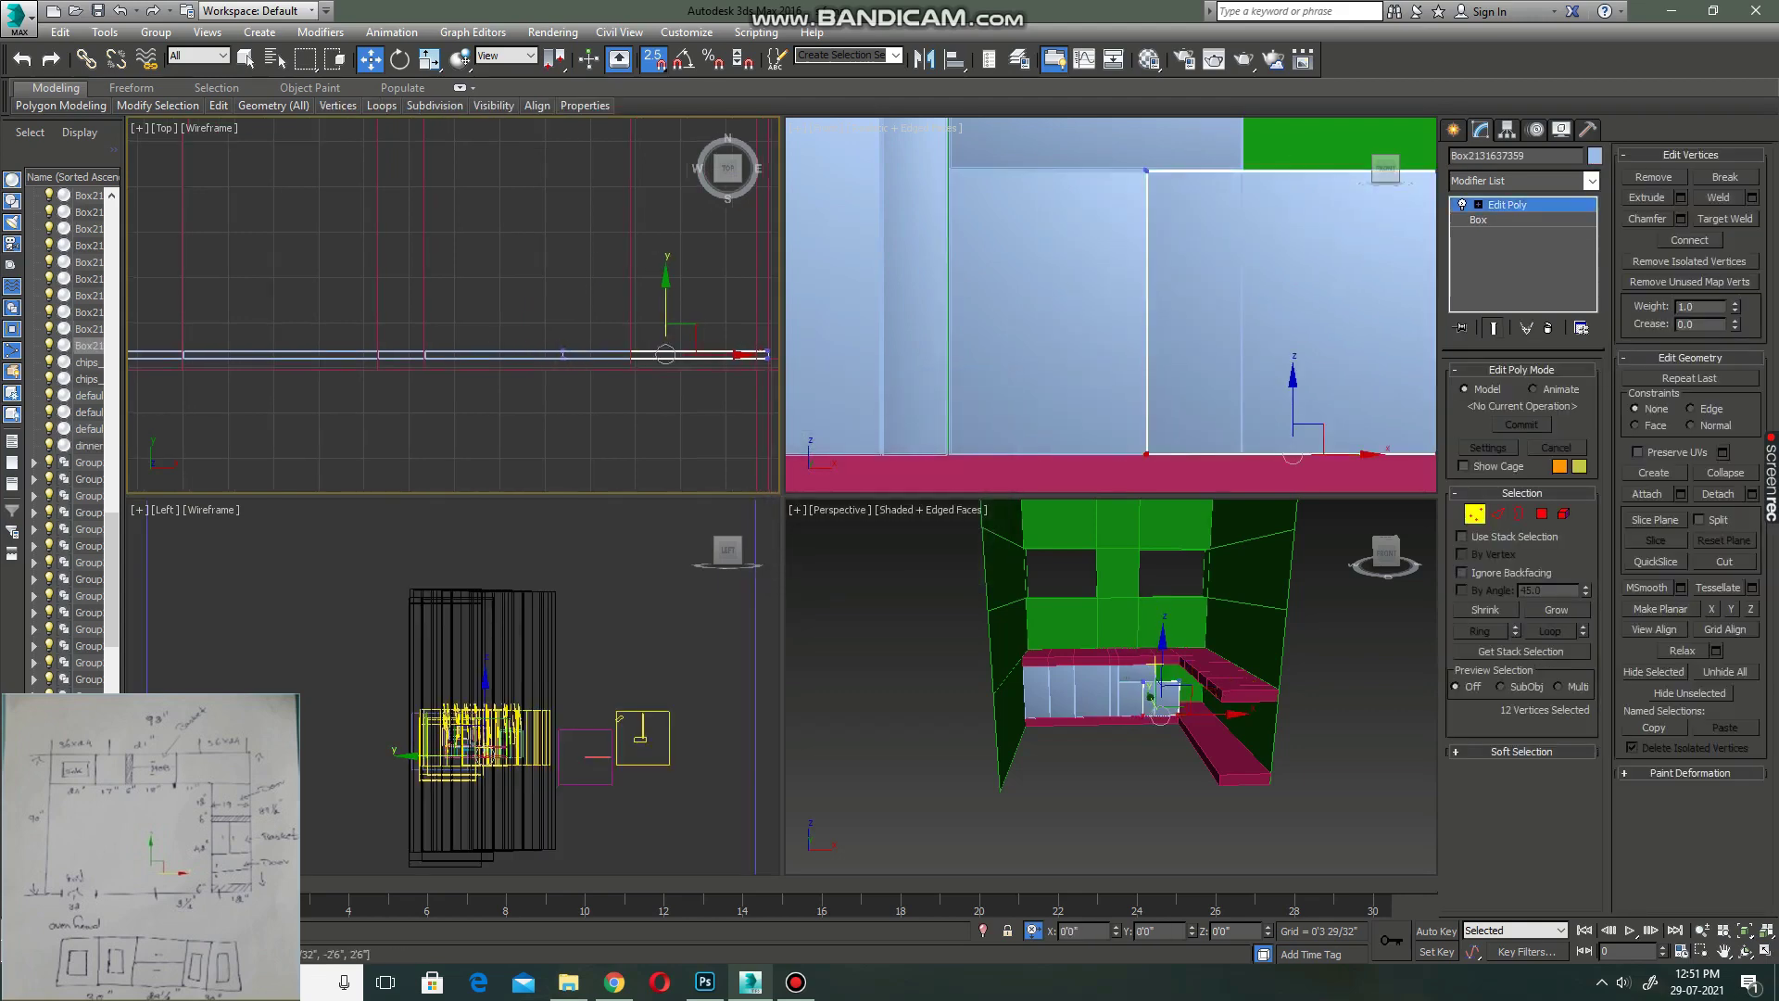
scroll(709, 339, up, 3)
drag(709, 339, 709, 337)
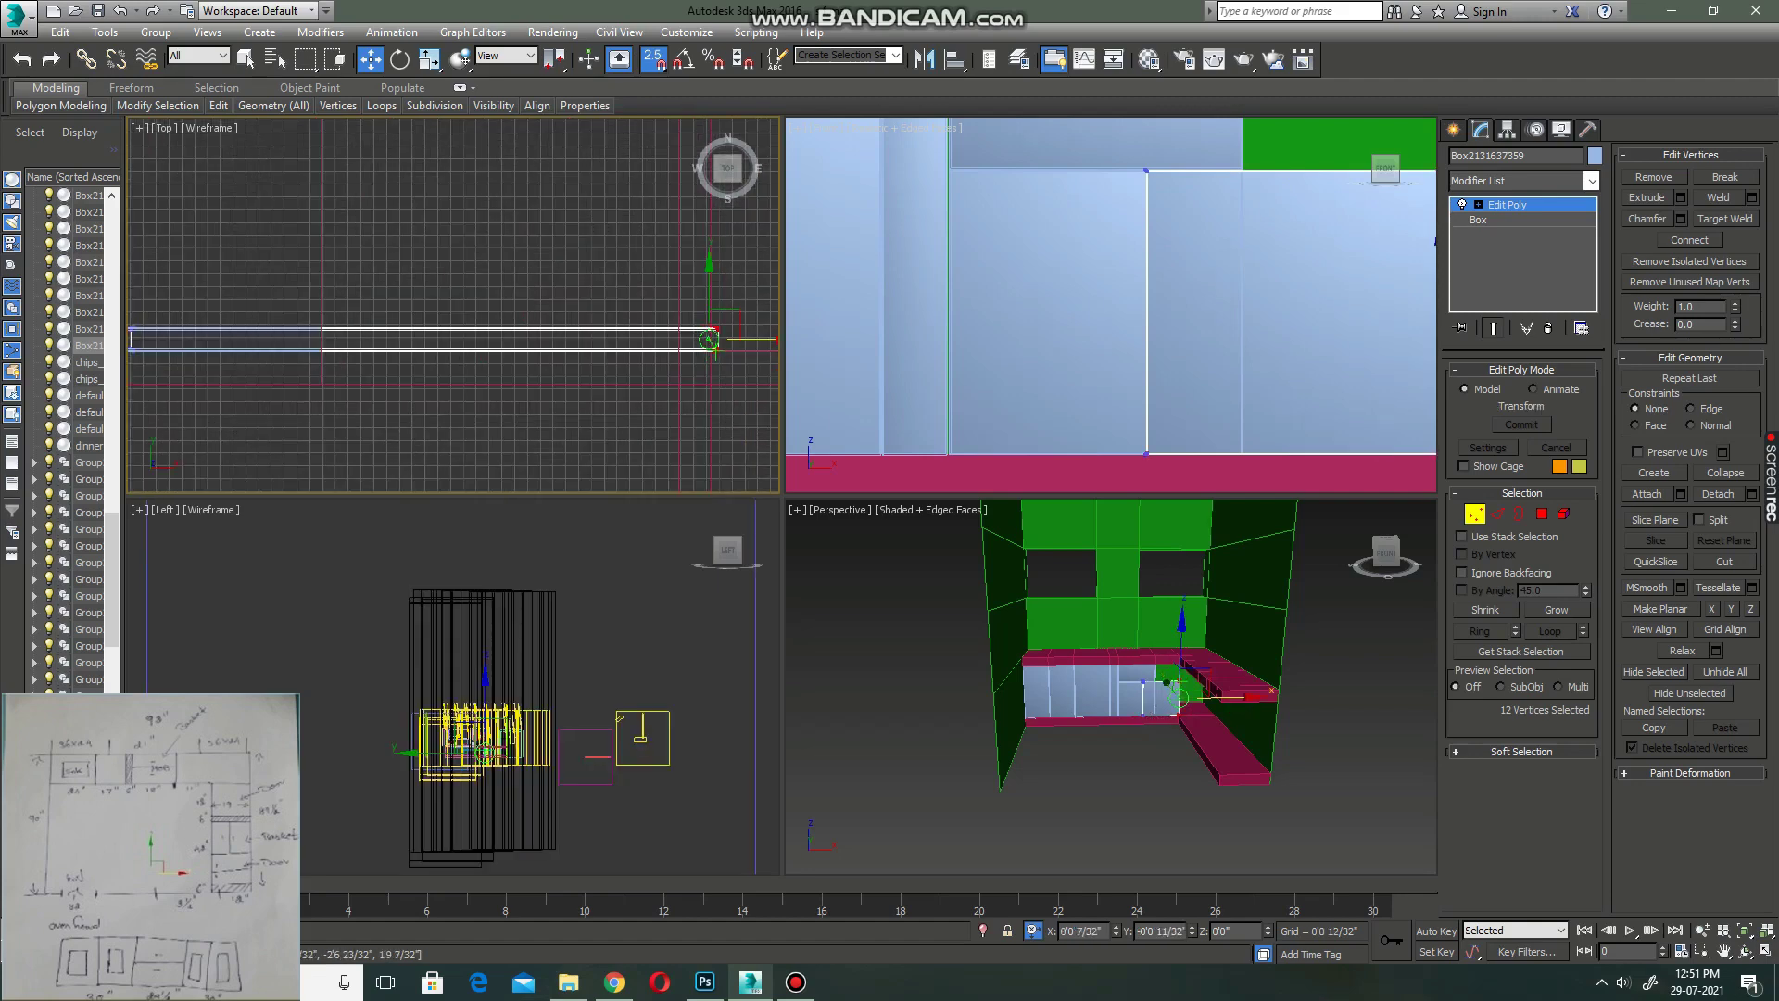
scroll(356, 326, down, 3)
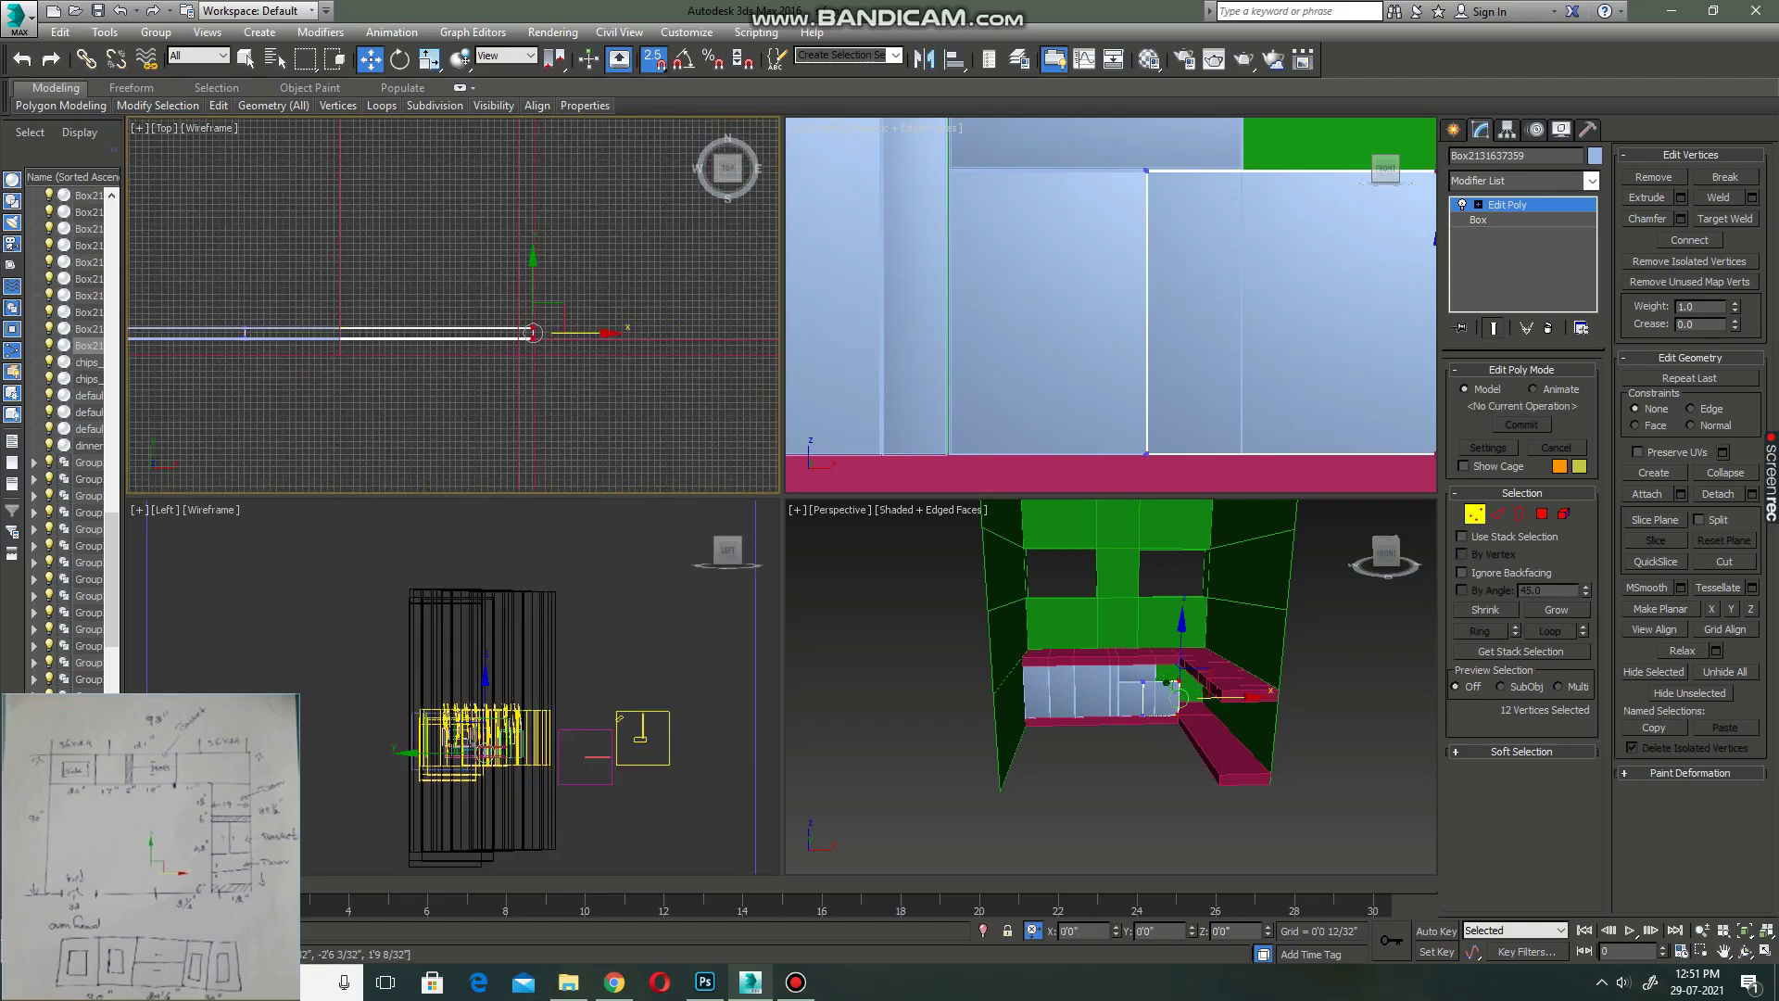
mouse_move(232, 319)
mouse_down()
mouse_move(254, 343)
mouse_move(227, 336)
mouse_up()
scroll(227, 337, up, 2)
scroll(227, 336, up, 2)
key(s)
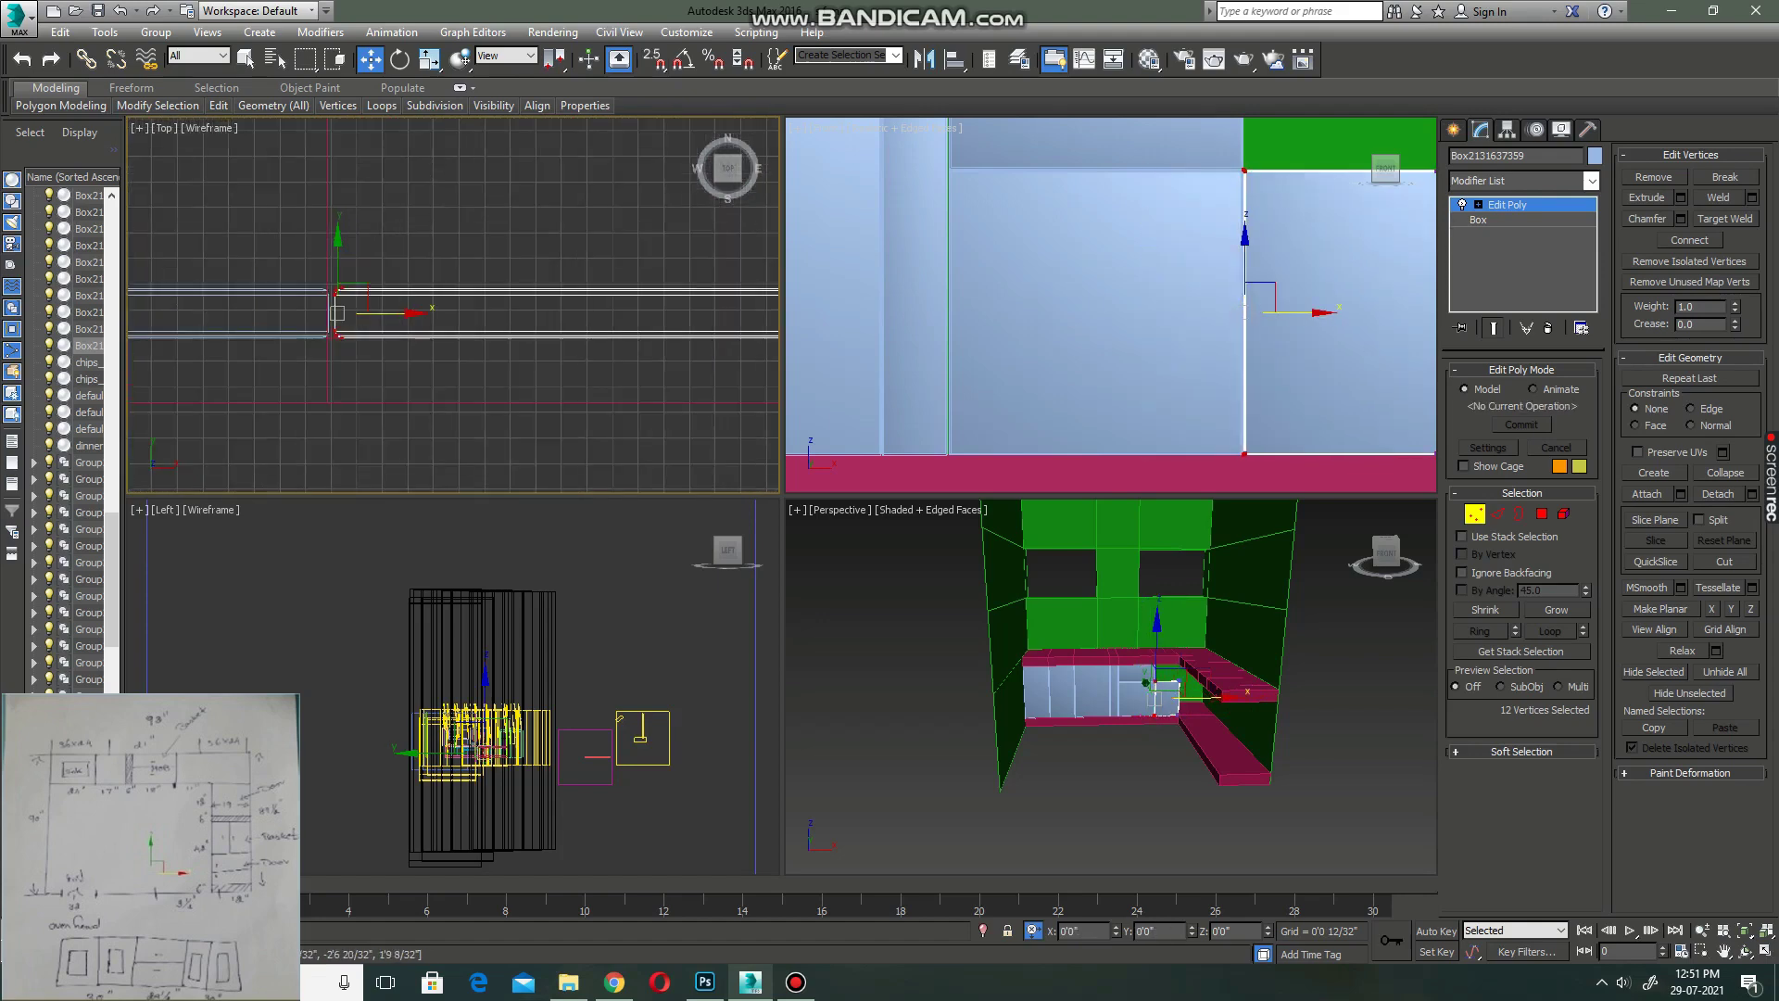
drag(335, 315, 337, 315)
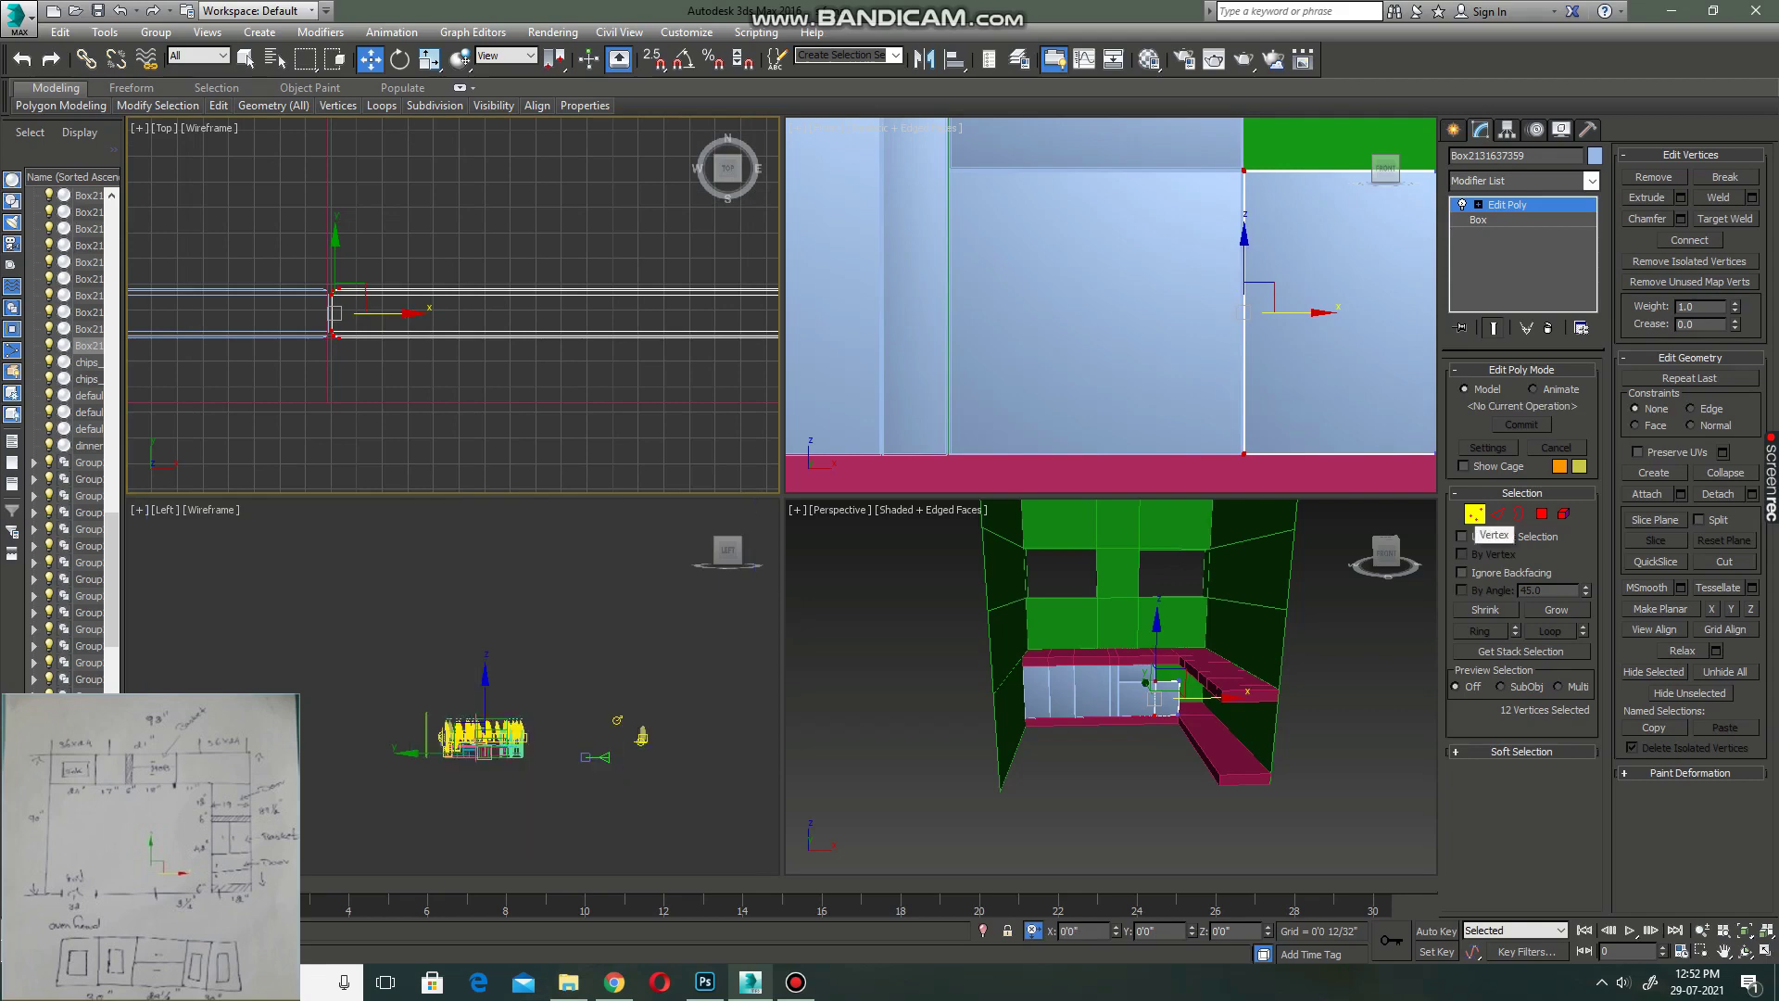
- Raise the copy's top edge to the pink counter, then inspect it in maximized Perspective
middle_drag(1204, 305, 1084, 339)
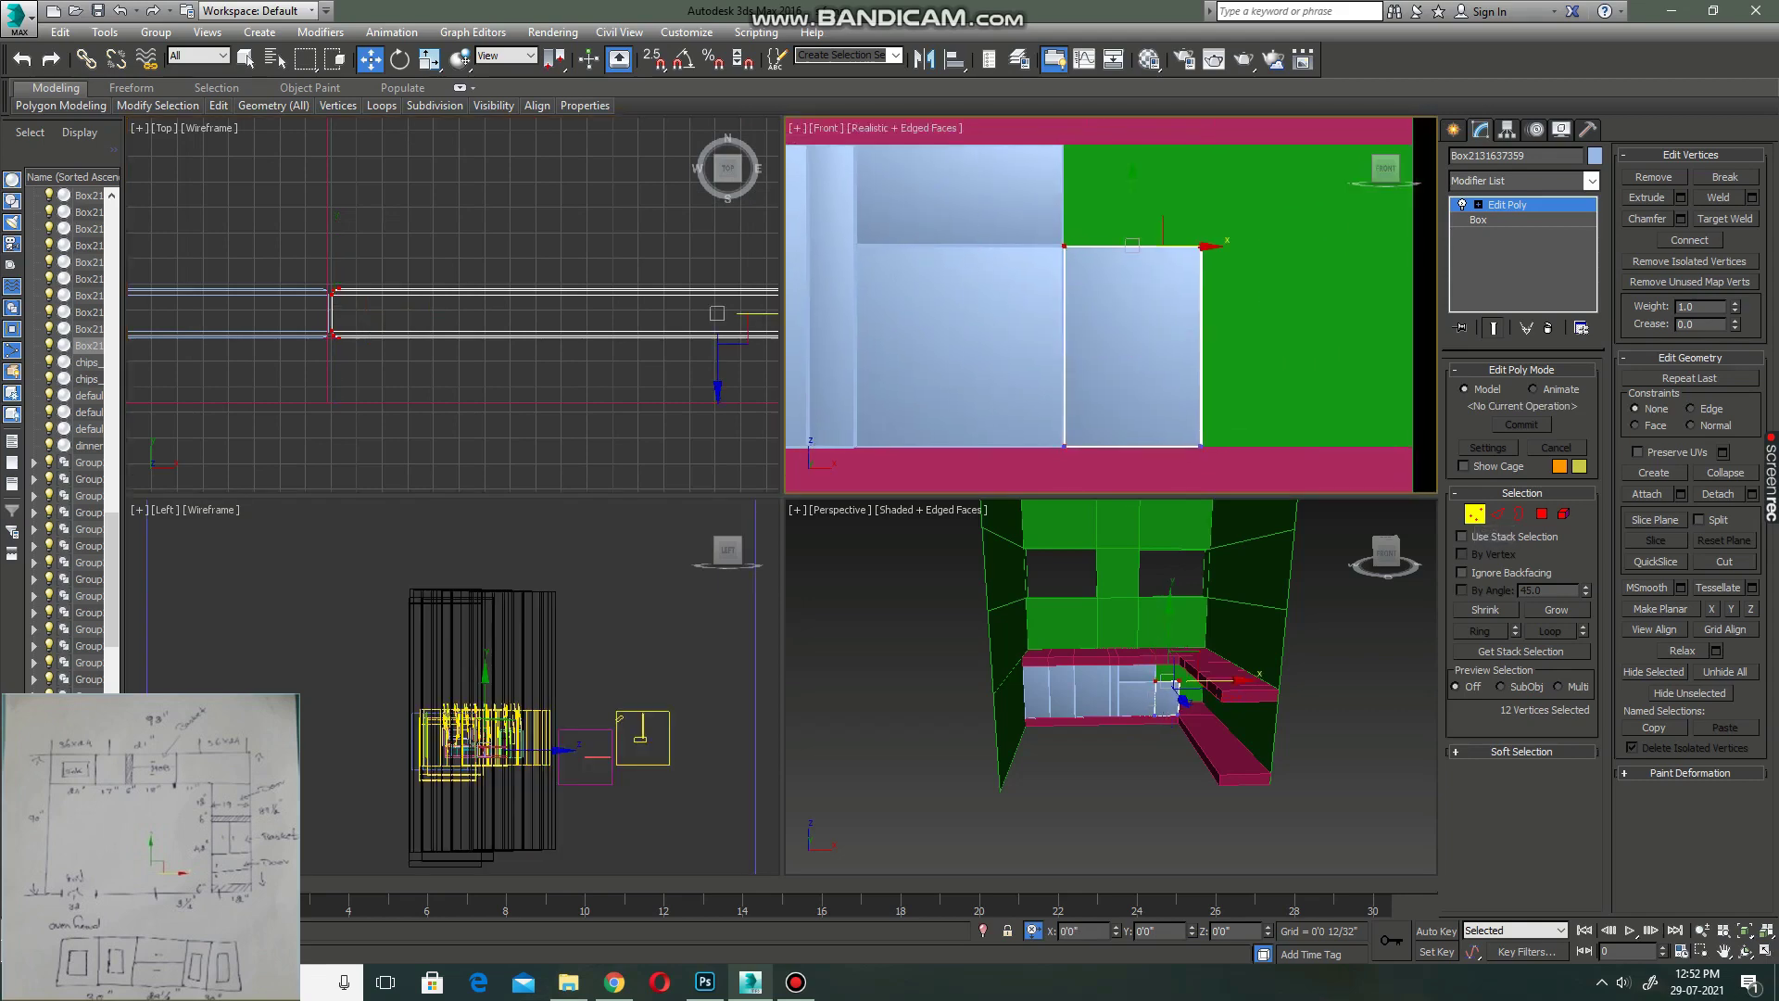
drag(1123, 306, 1123, 209)
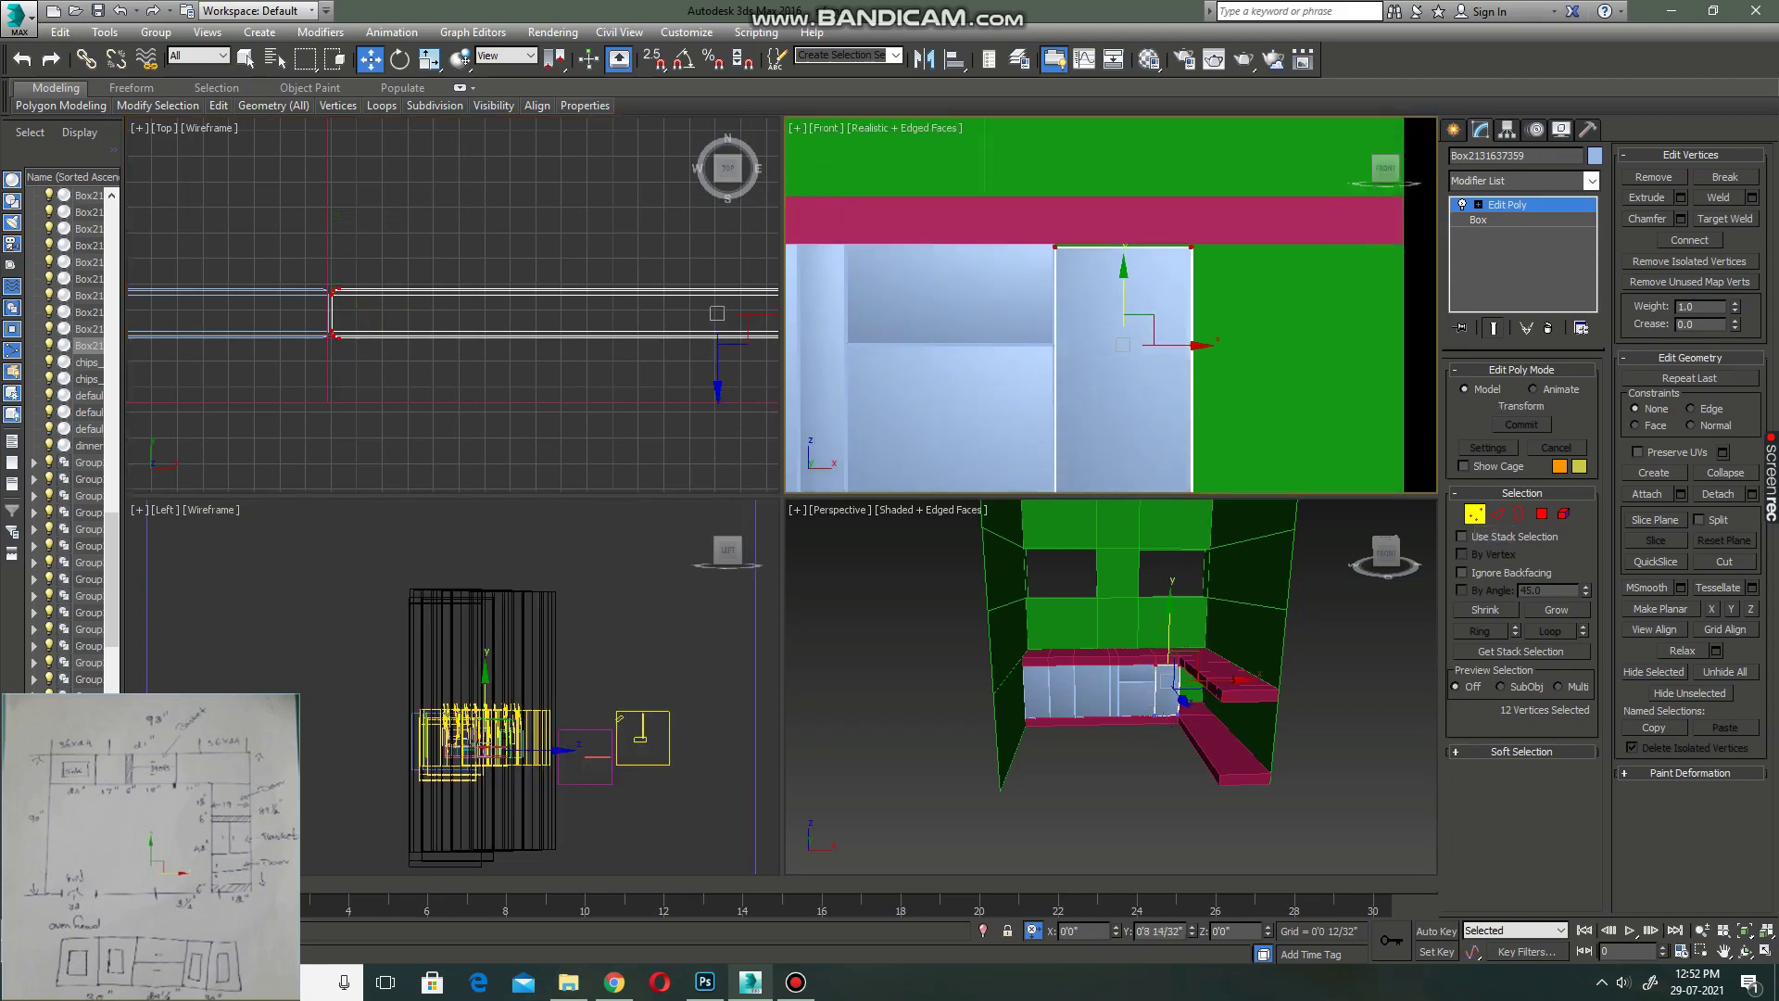
click(1475, 514)
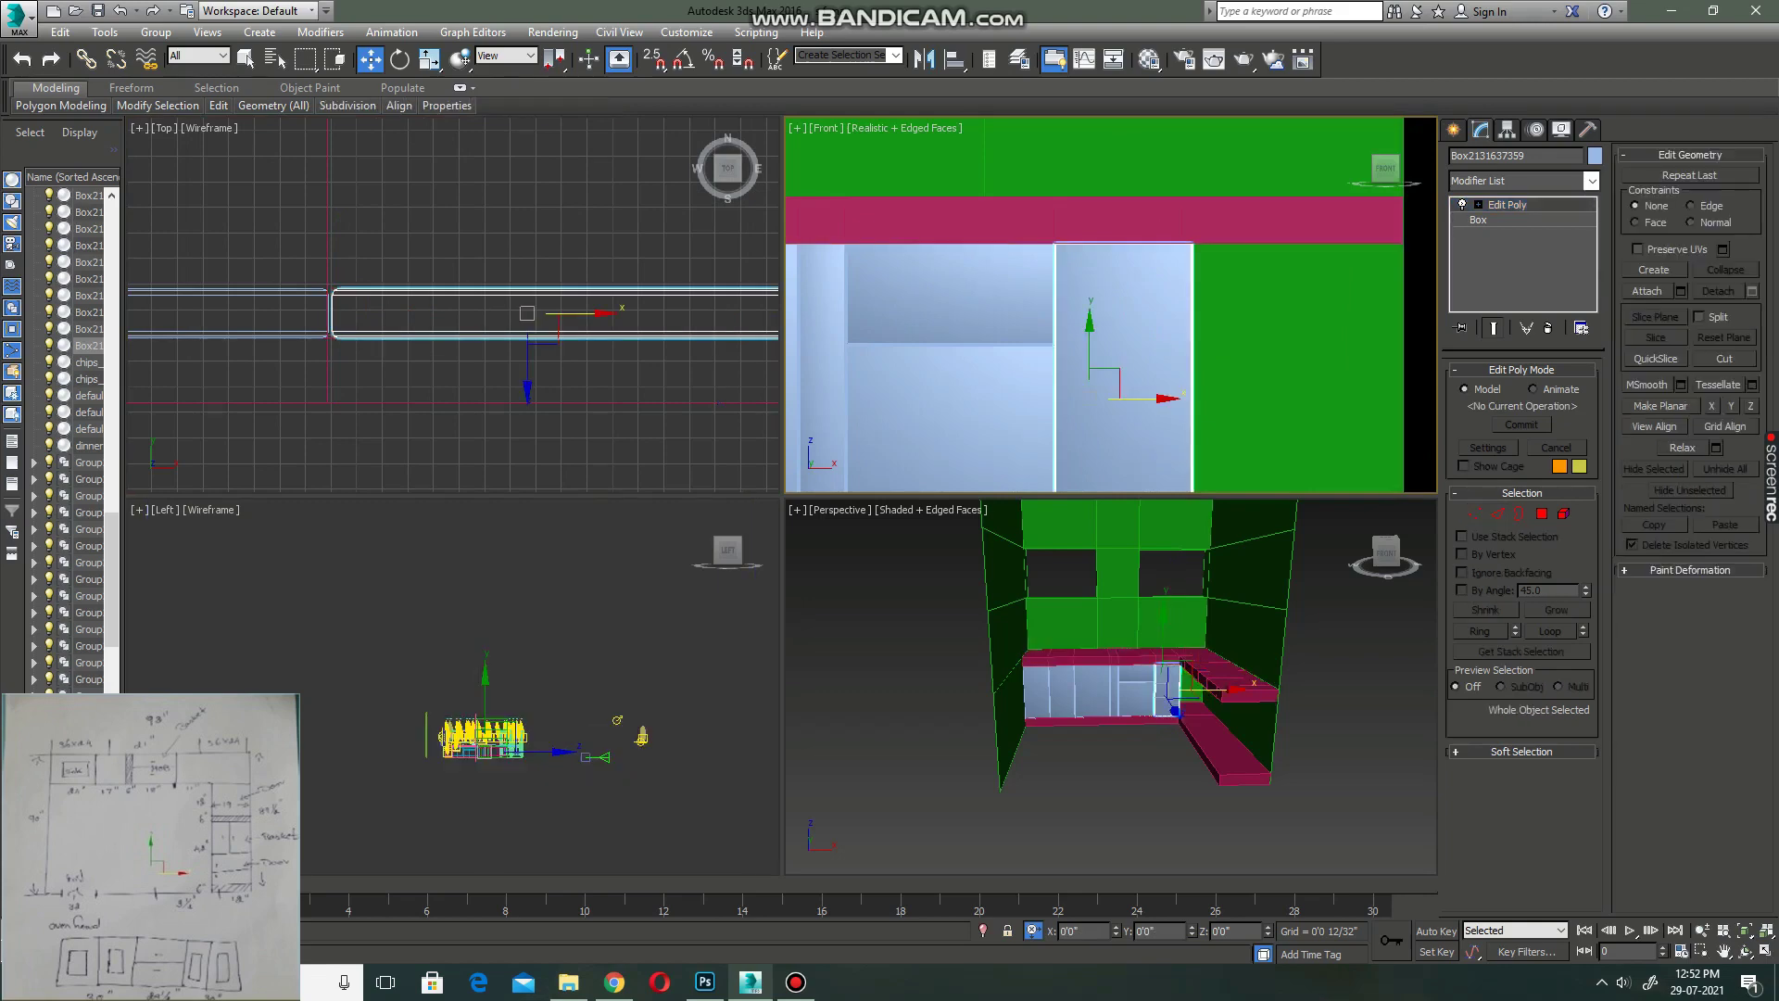
key(alt+w)
mouse_move(778, 491)
alt+middle_down()
mouse_move(880, 491)
mouse_move(686, 491)
mouse_move(871, 500)
mouse_move(871, 463)
mouse_move(871, 501)
mouse_move(917, 500)
alt+middle_up()
key(z)
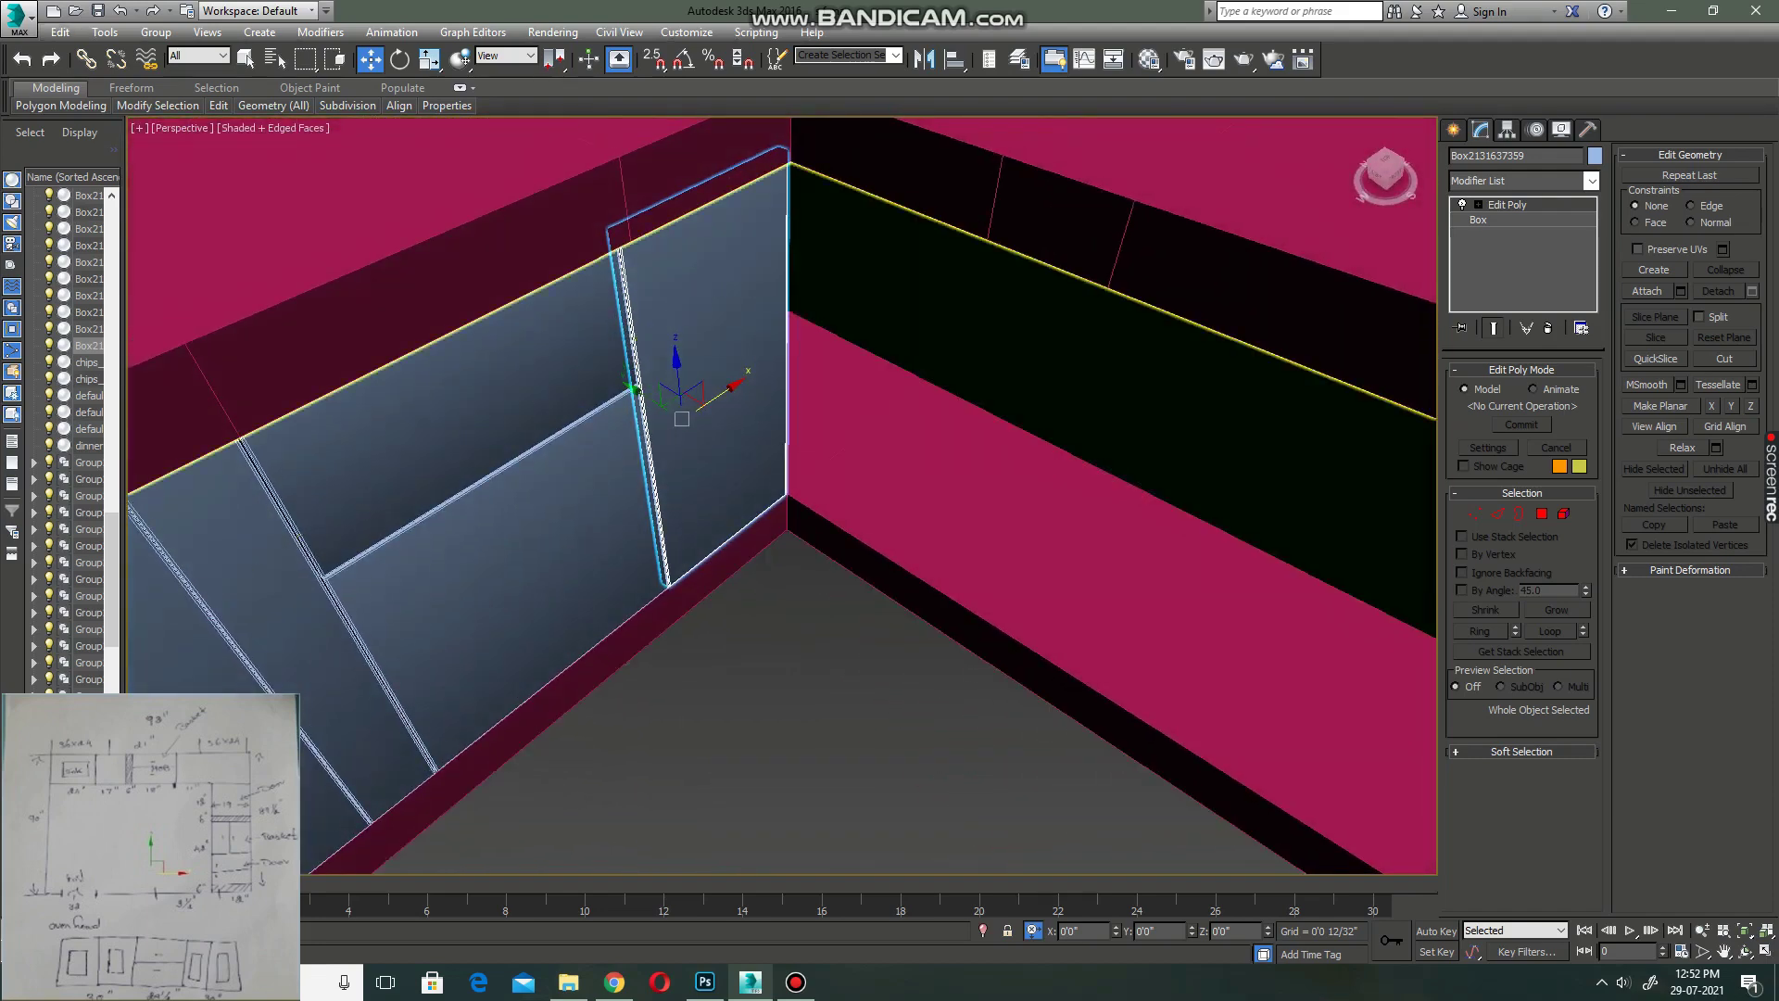
- Clone the corner shutter panel rotated -90° about Z, perpendicular to the front run
key(e)
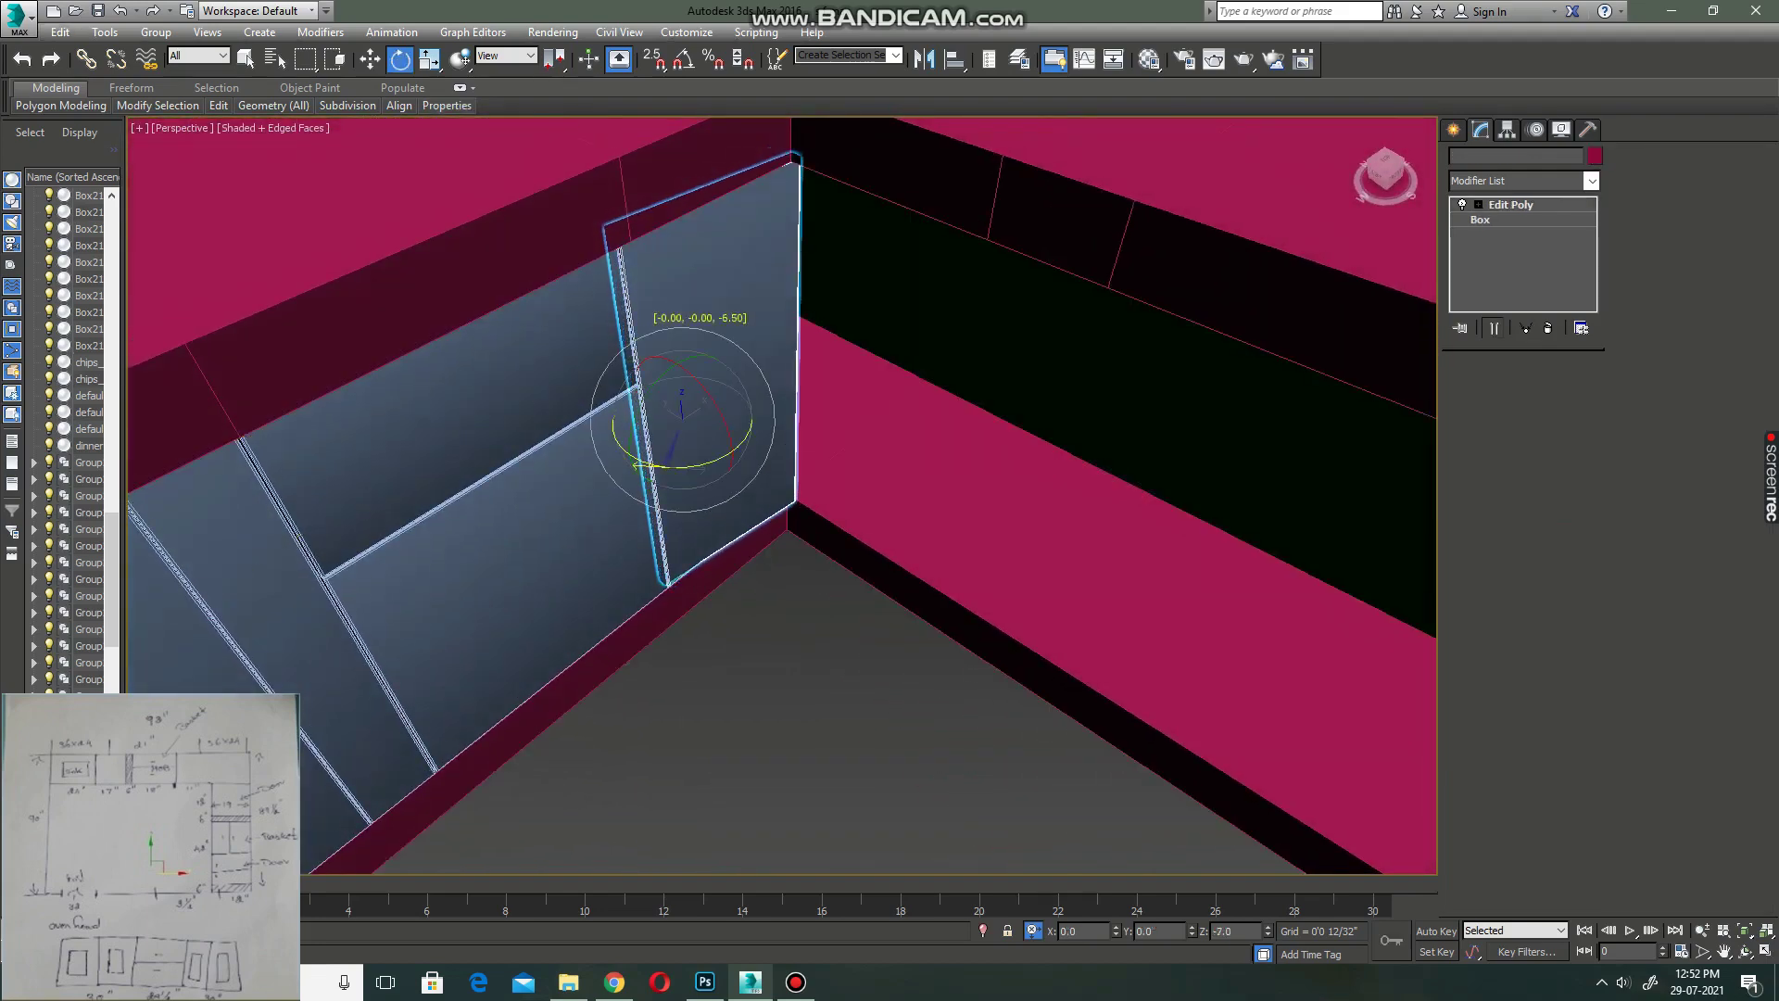
shift+drag(686, 466, 638, 465)
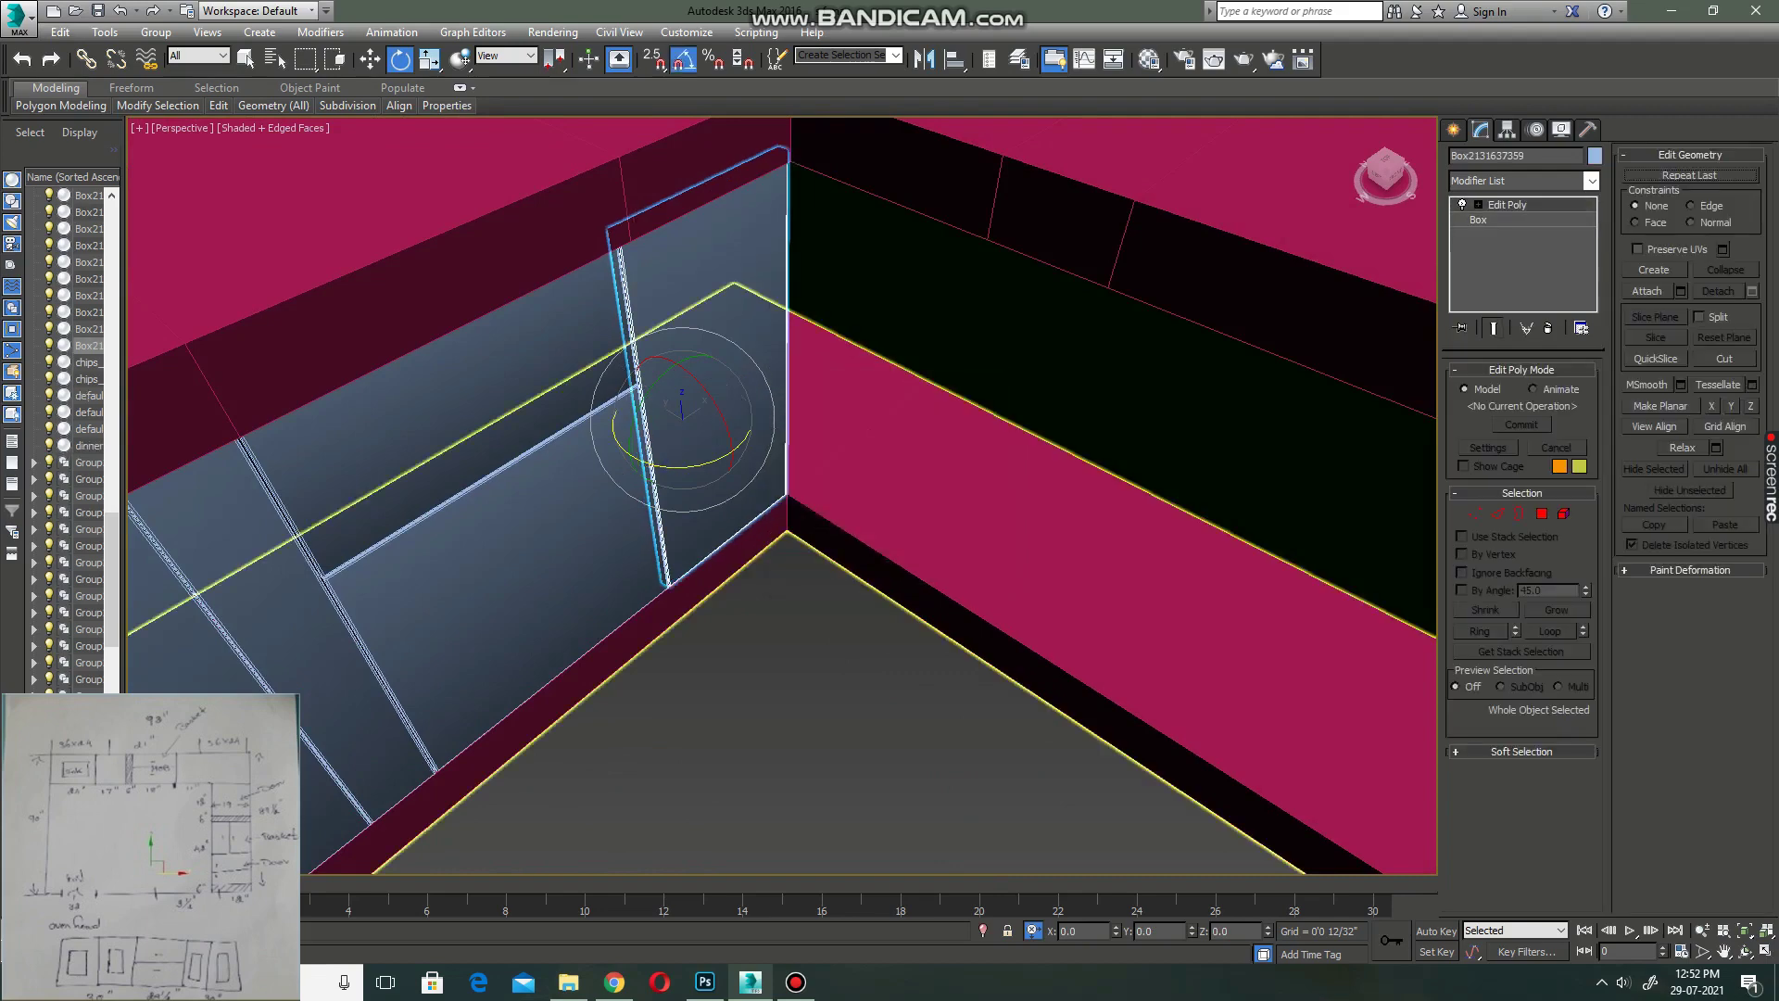
shift+drag(686, 466, 648, 463)
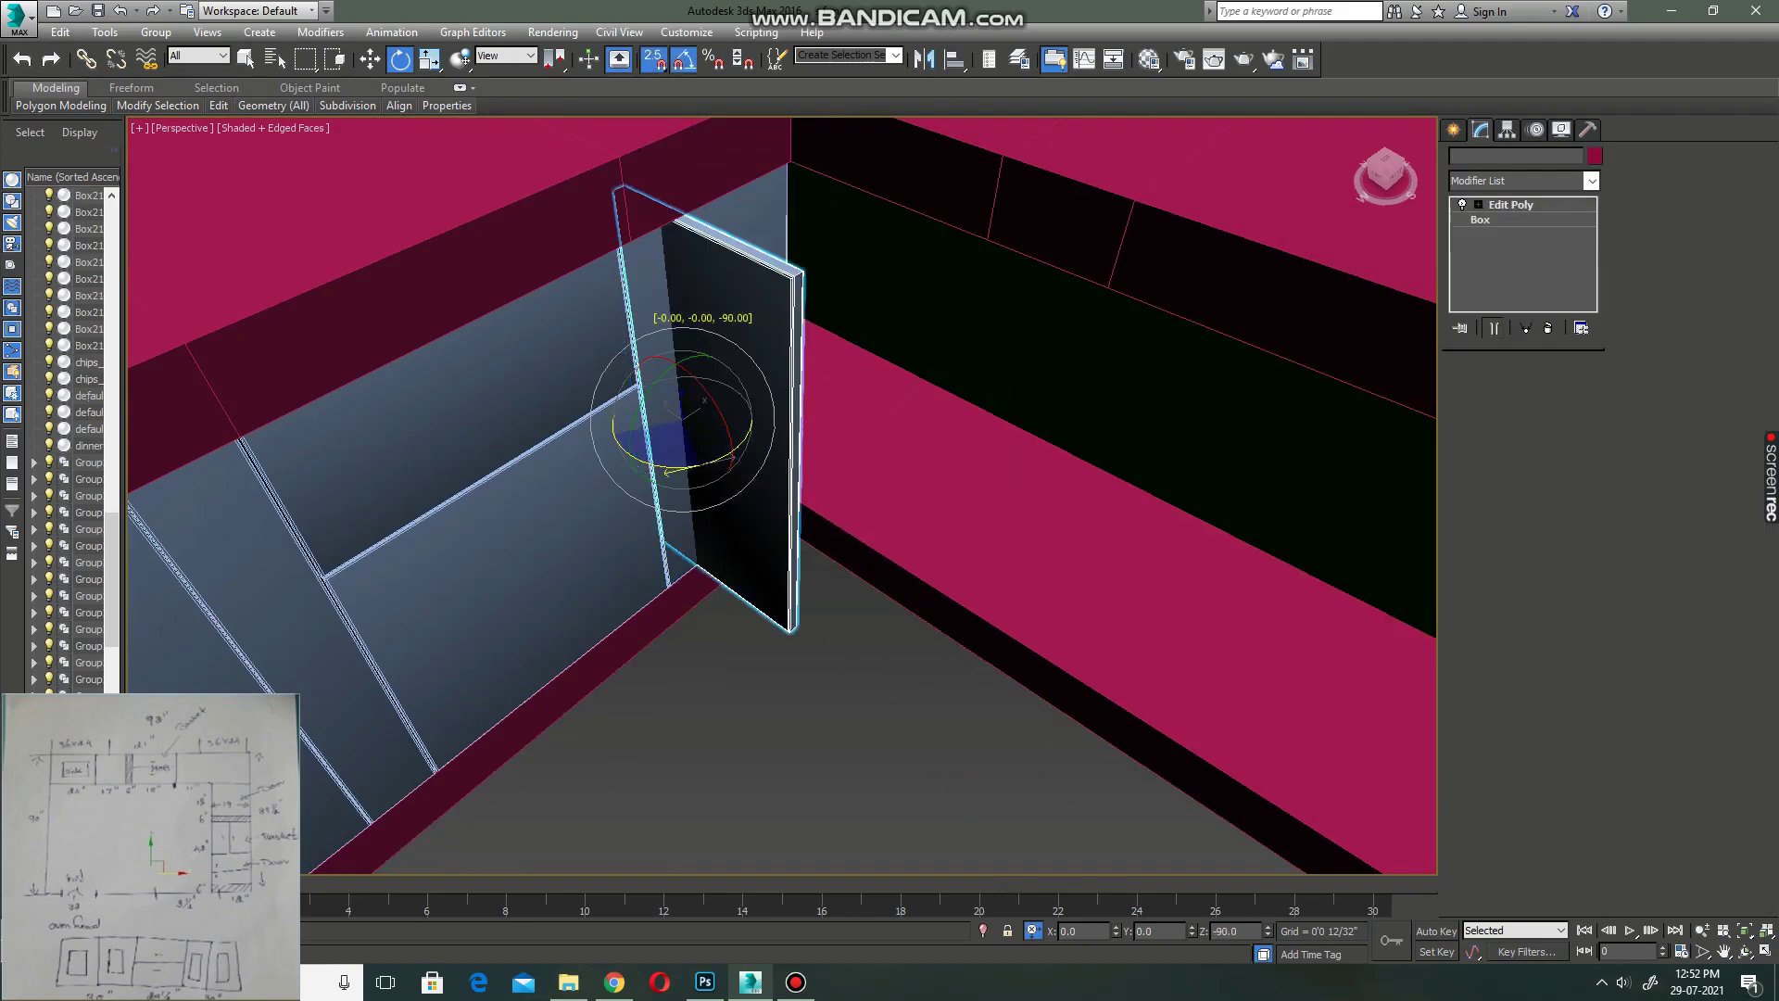
key(Return)
key(w)
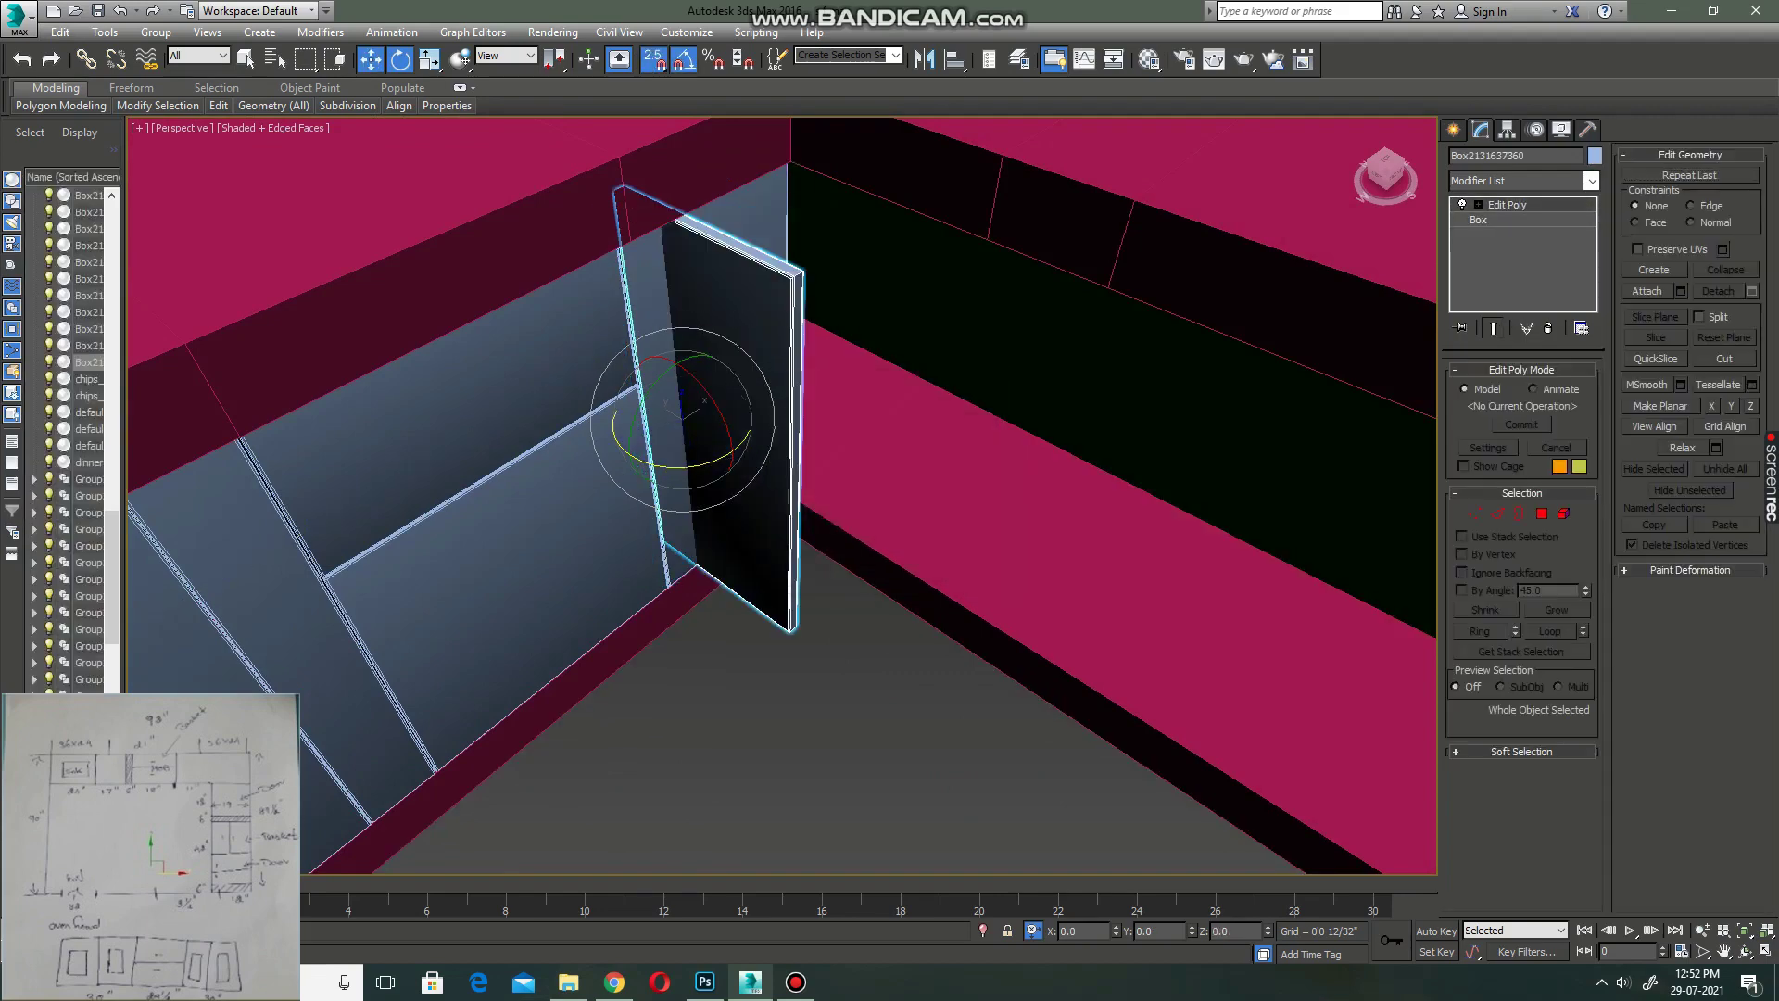
key(alt+w)
key(alt+w)
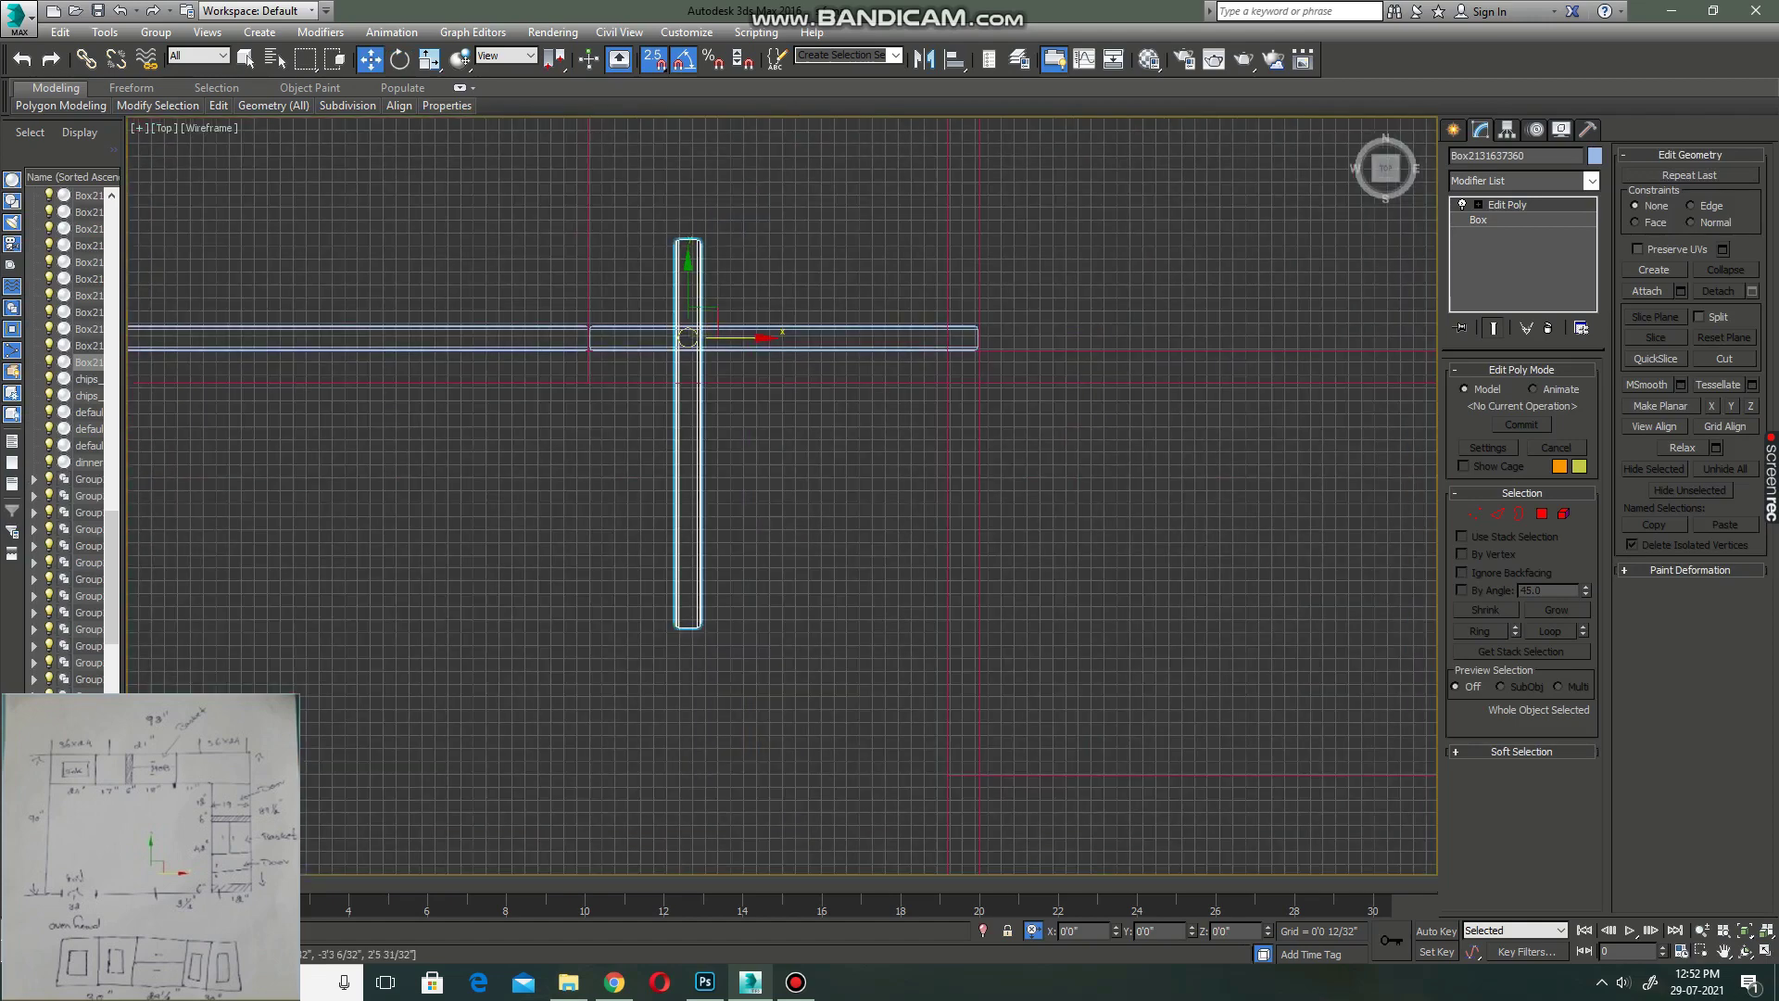
- Move the rotated panel into the L's corner in Top view and check it in Perspective
mouse_move(687, 337)
mouse_down()
mouse_move(979, 337)
mouse_move(962, 481)
mouse_up()
scroll(979, 449, up, 5)
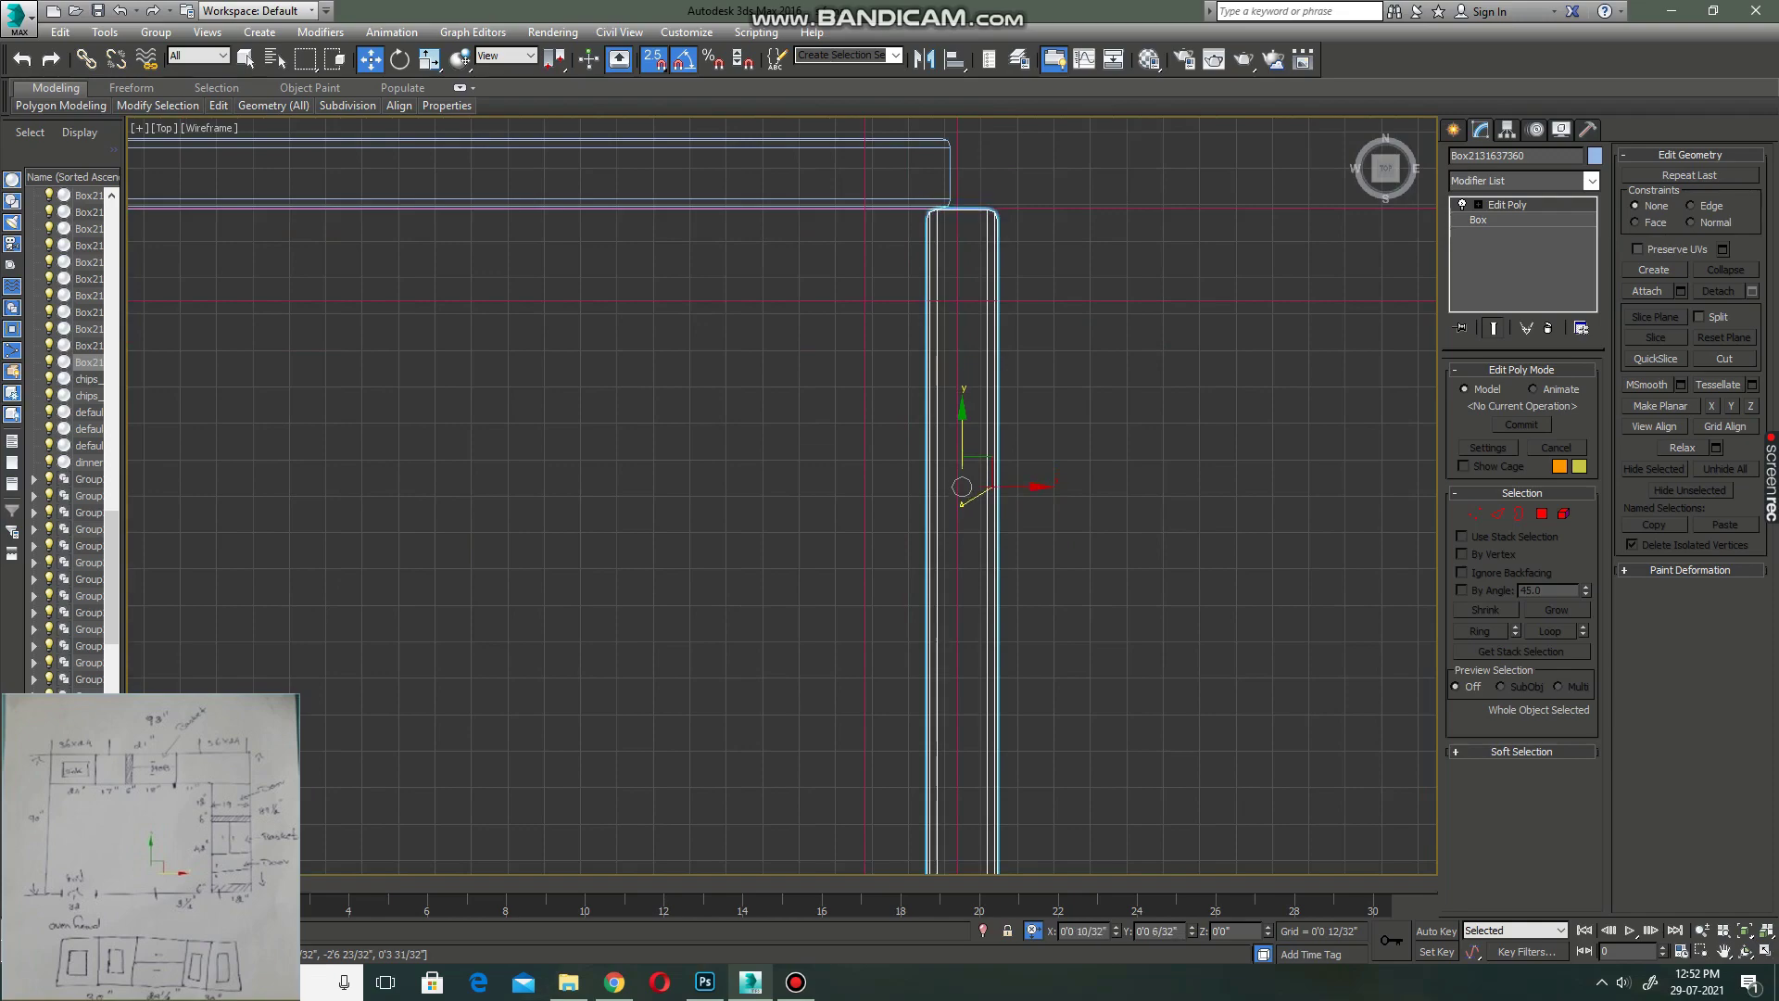
scroll(985, 511, down, 4)
key(alt+w)
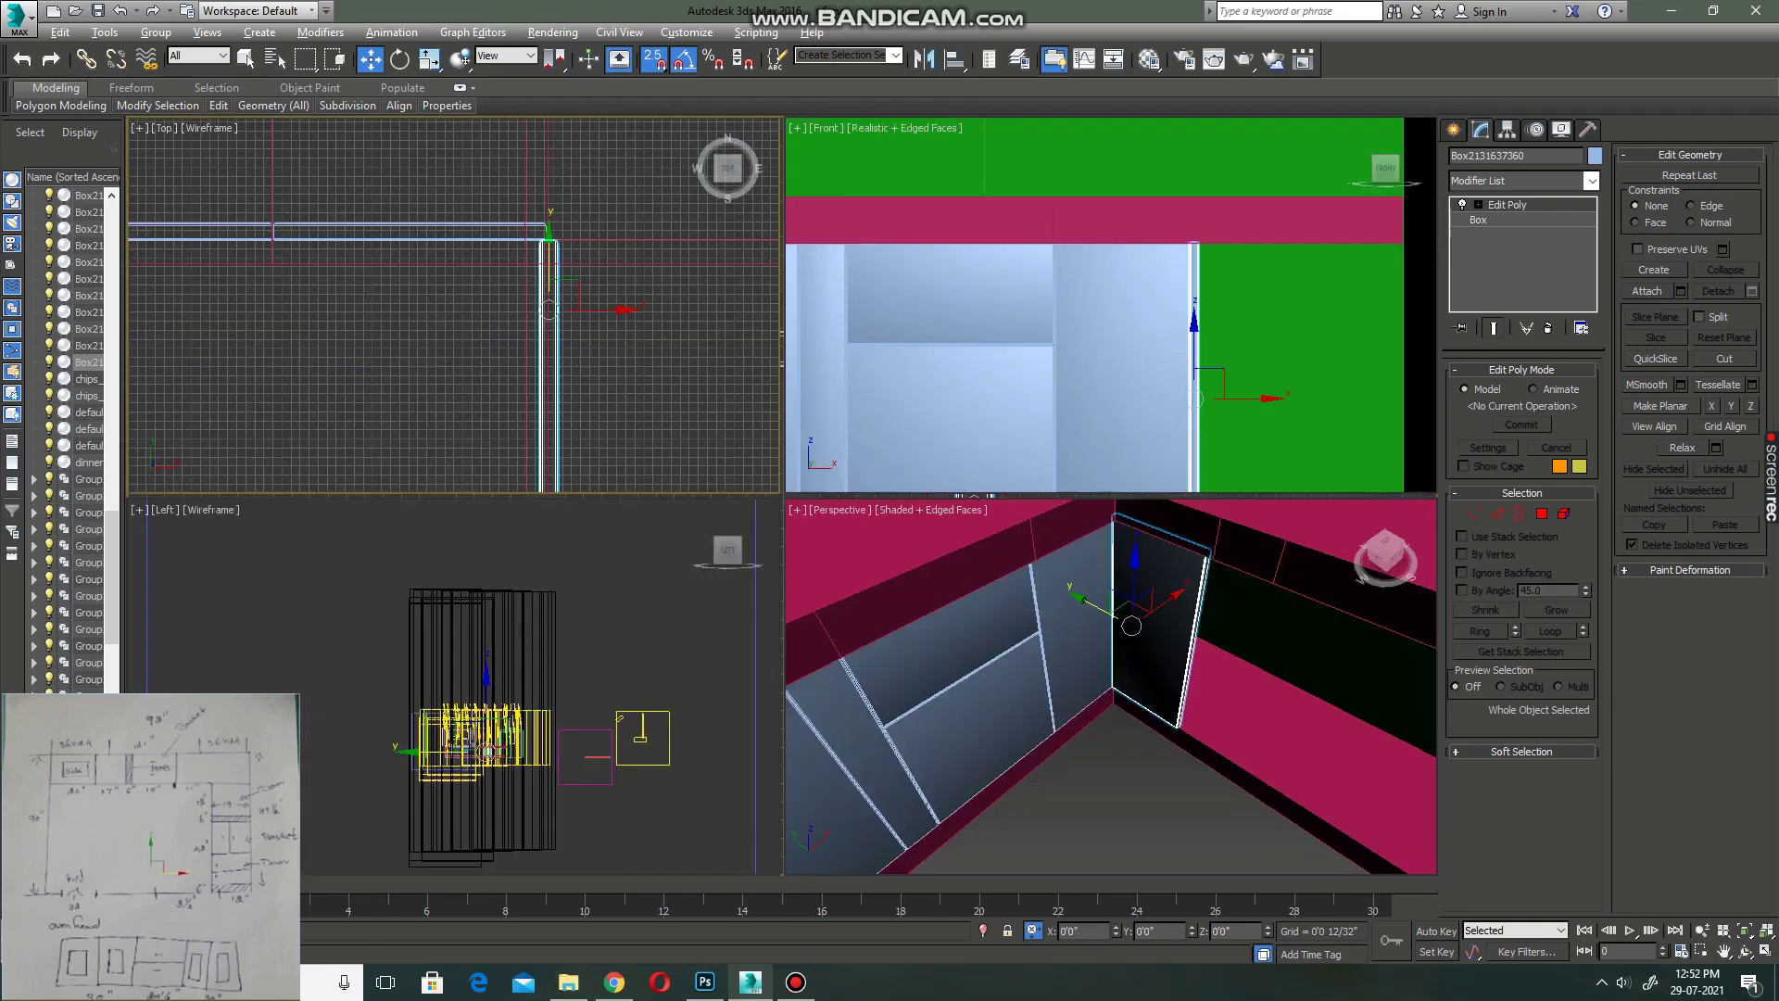
key(alt+w)
mouse_move(649, 556)
alt+middle_down()
mouse_move(704, 547)
mouse_move(667, 556)
alt+middle_up()
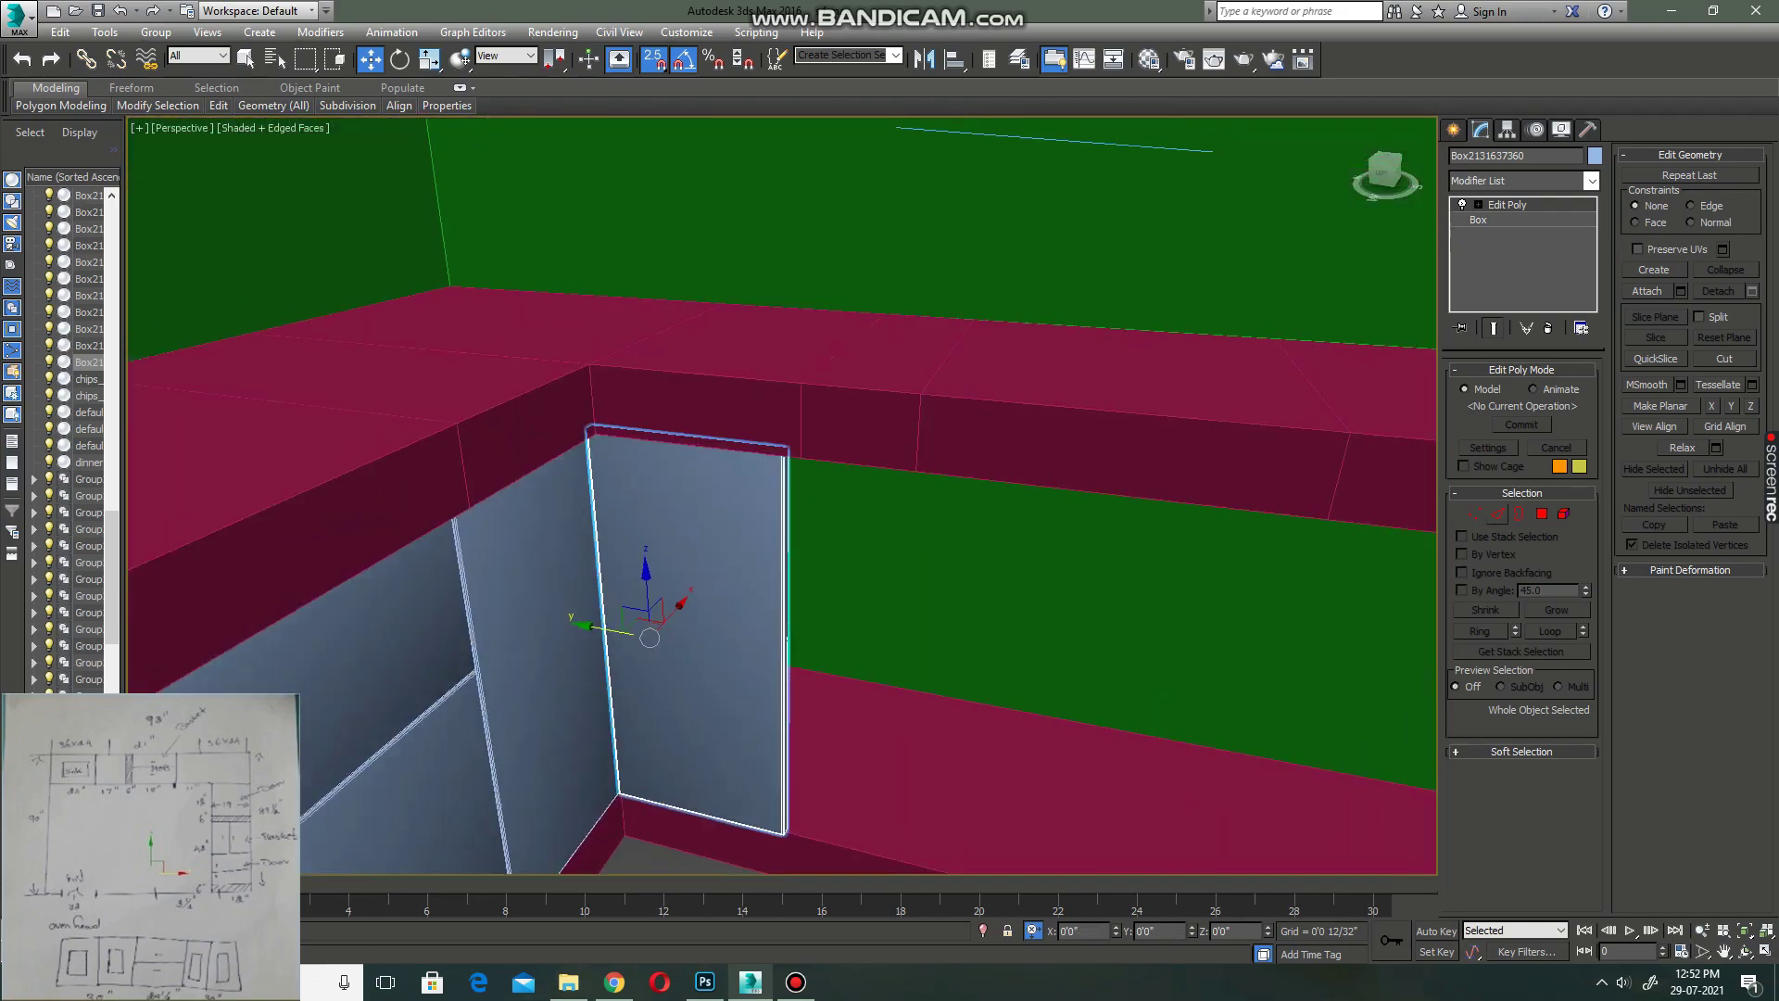
- Shorten the rotated panel by moving its far-end vertices to the red guide line
key(1)
key(alt+w)
key(alt+w)
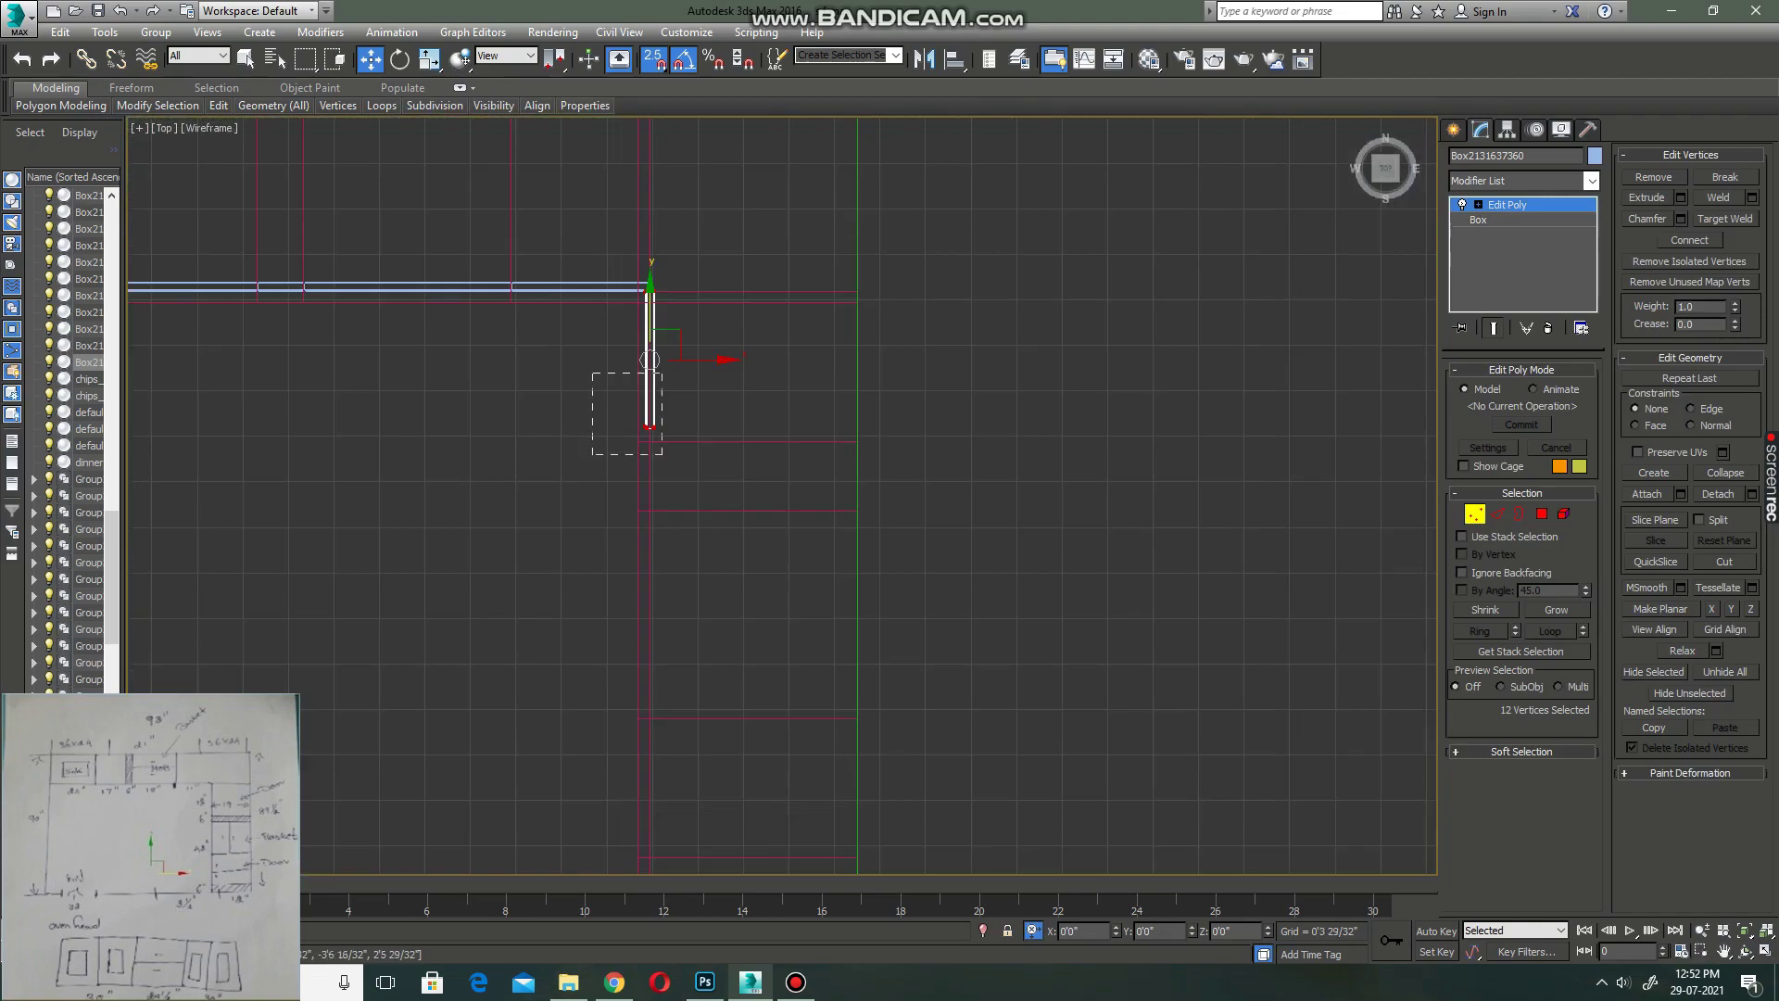
drag(649, 359, 652, 363)
scroll(652, 363, up, 5)
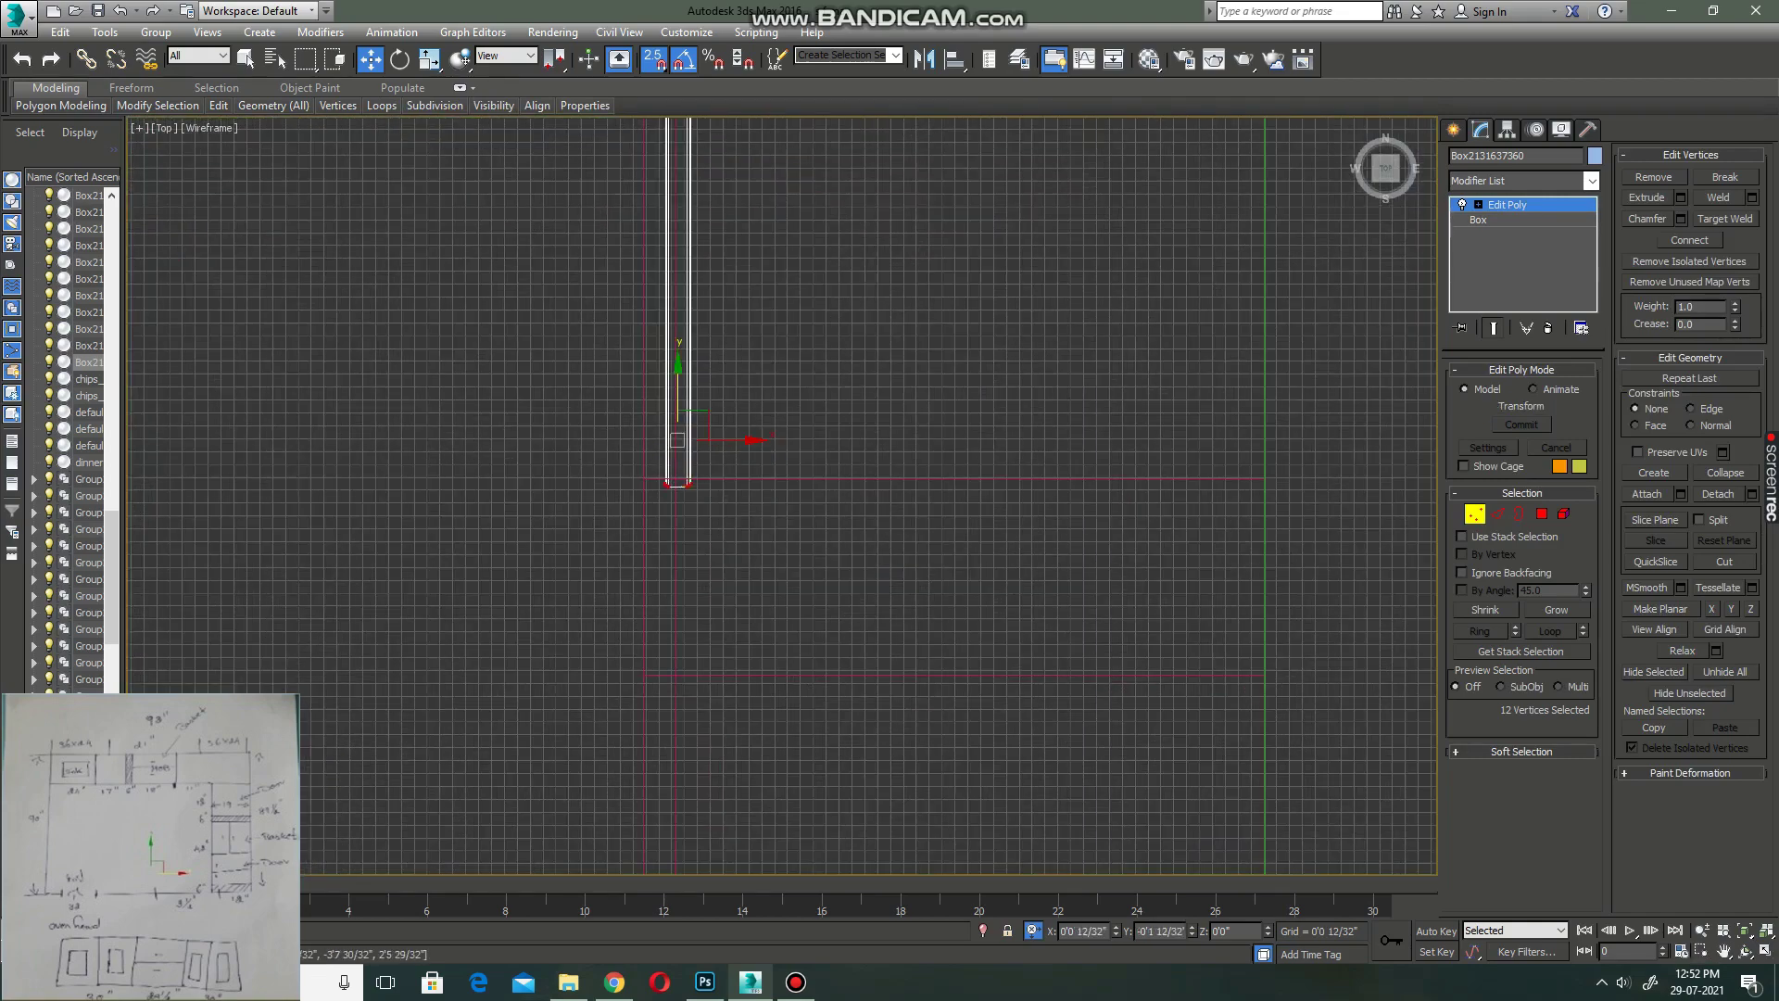
drag(677, 440, 677, 478)
key(s)
key(1)
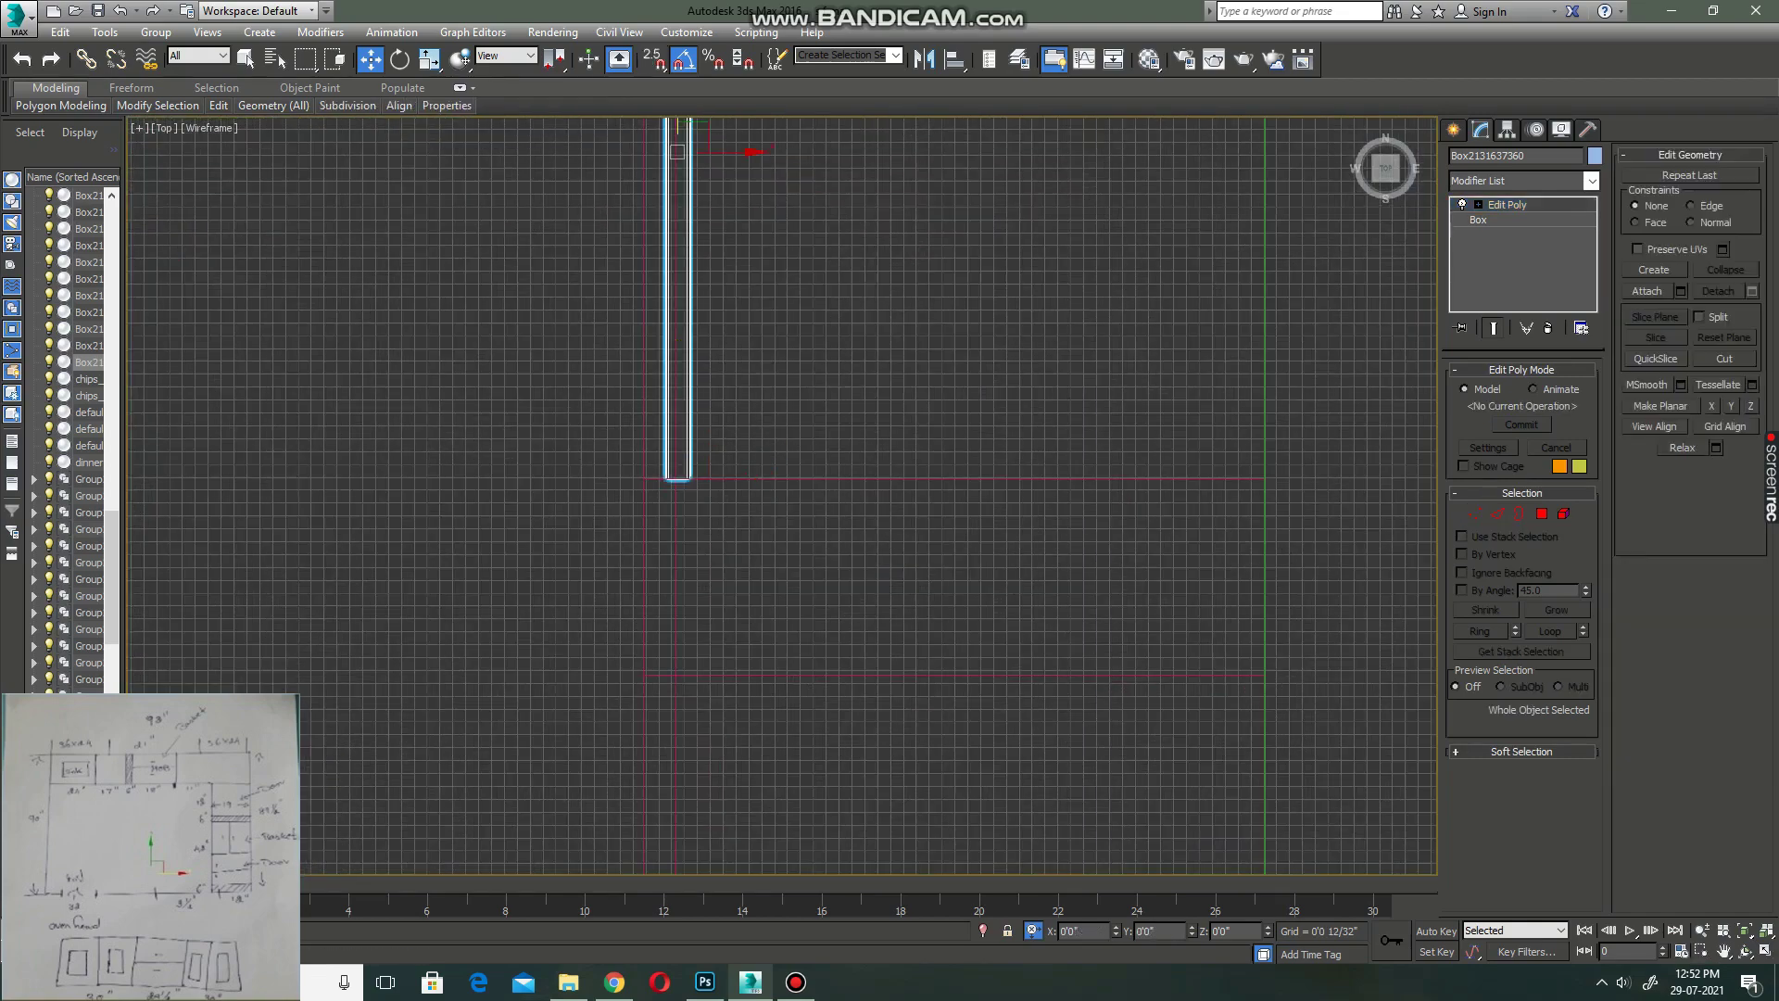
- Copy the panel down the side run and stretch the copy's end along the counter
scroll(647, 490, down, 2)
scroll(709, 524, down, 2)
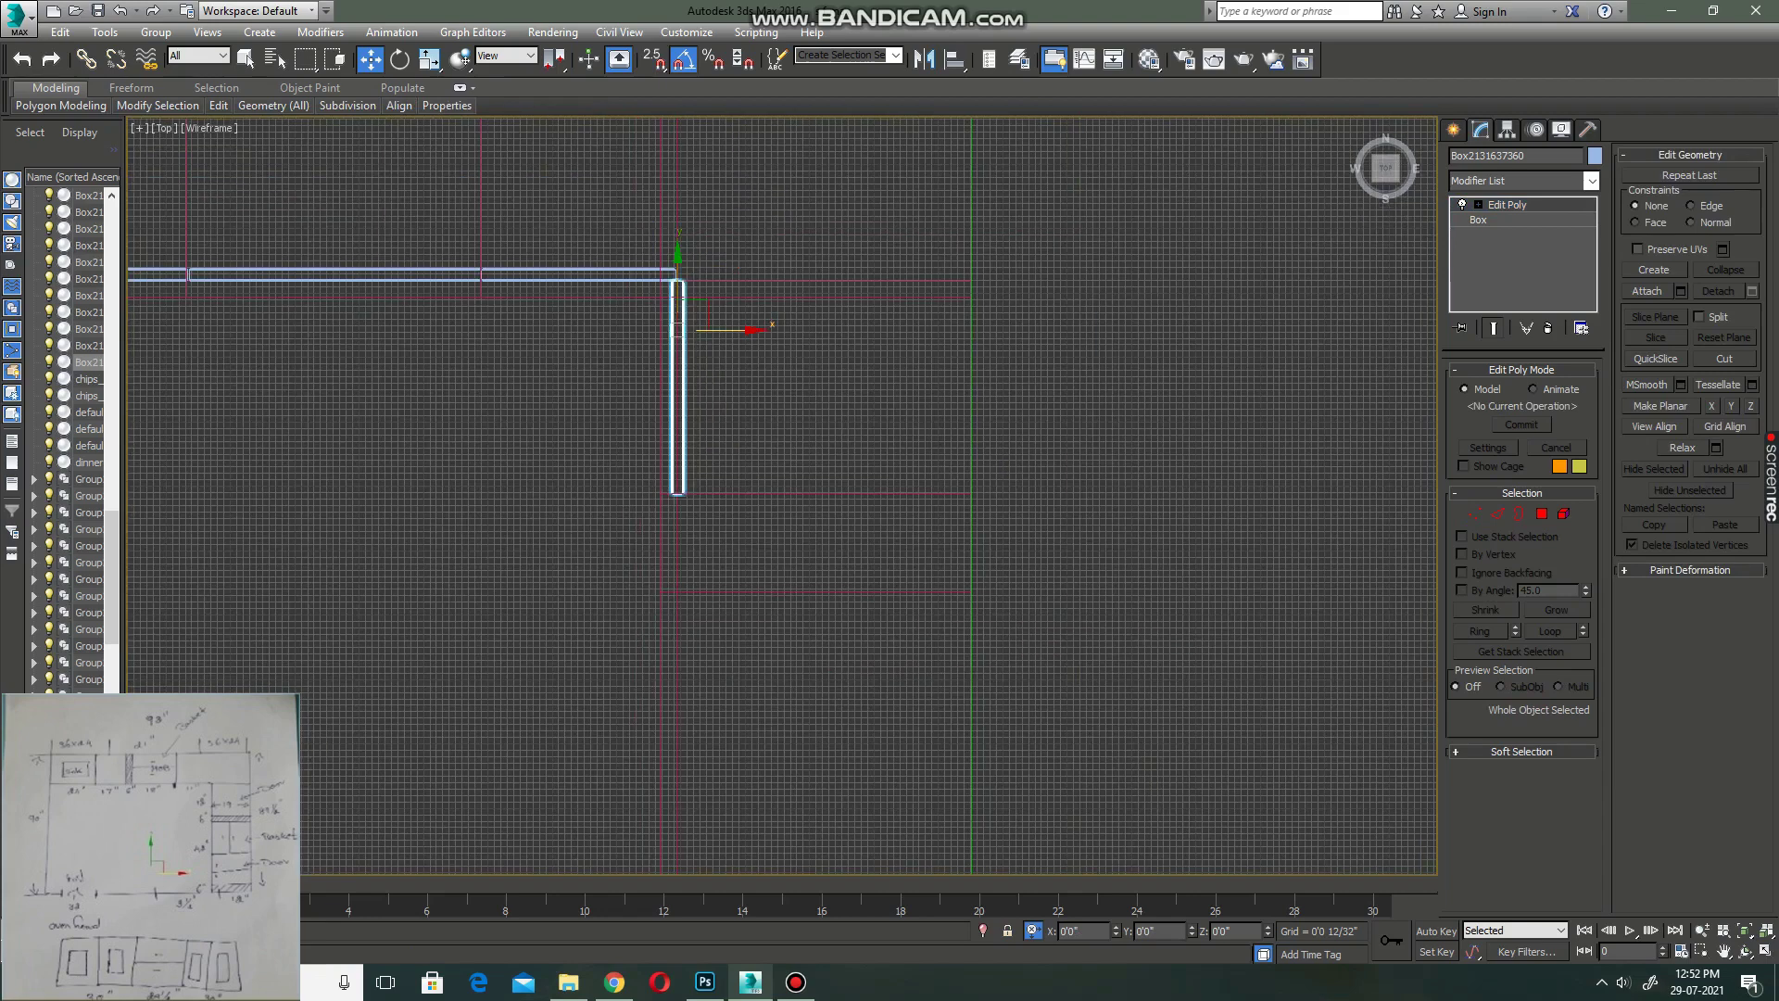
shift+drag(677, 306, 677, 399)
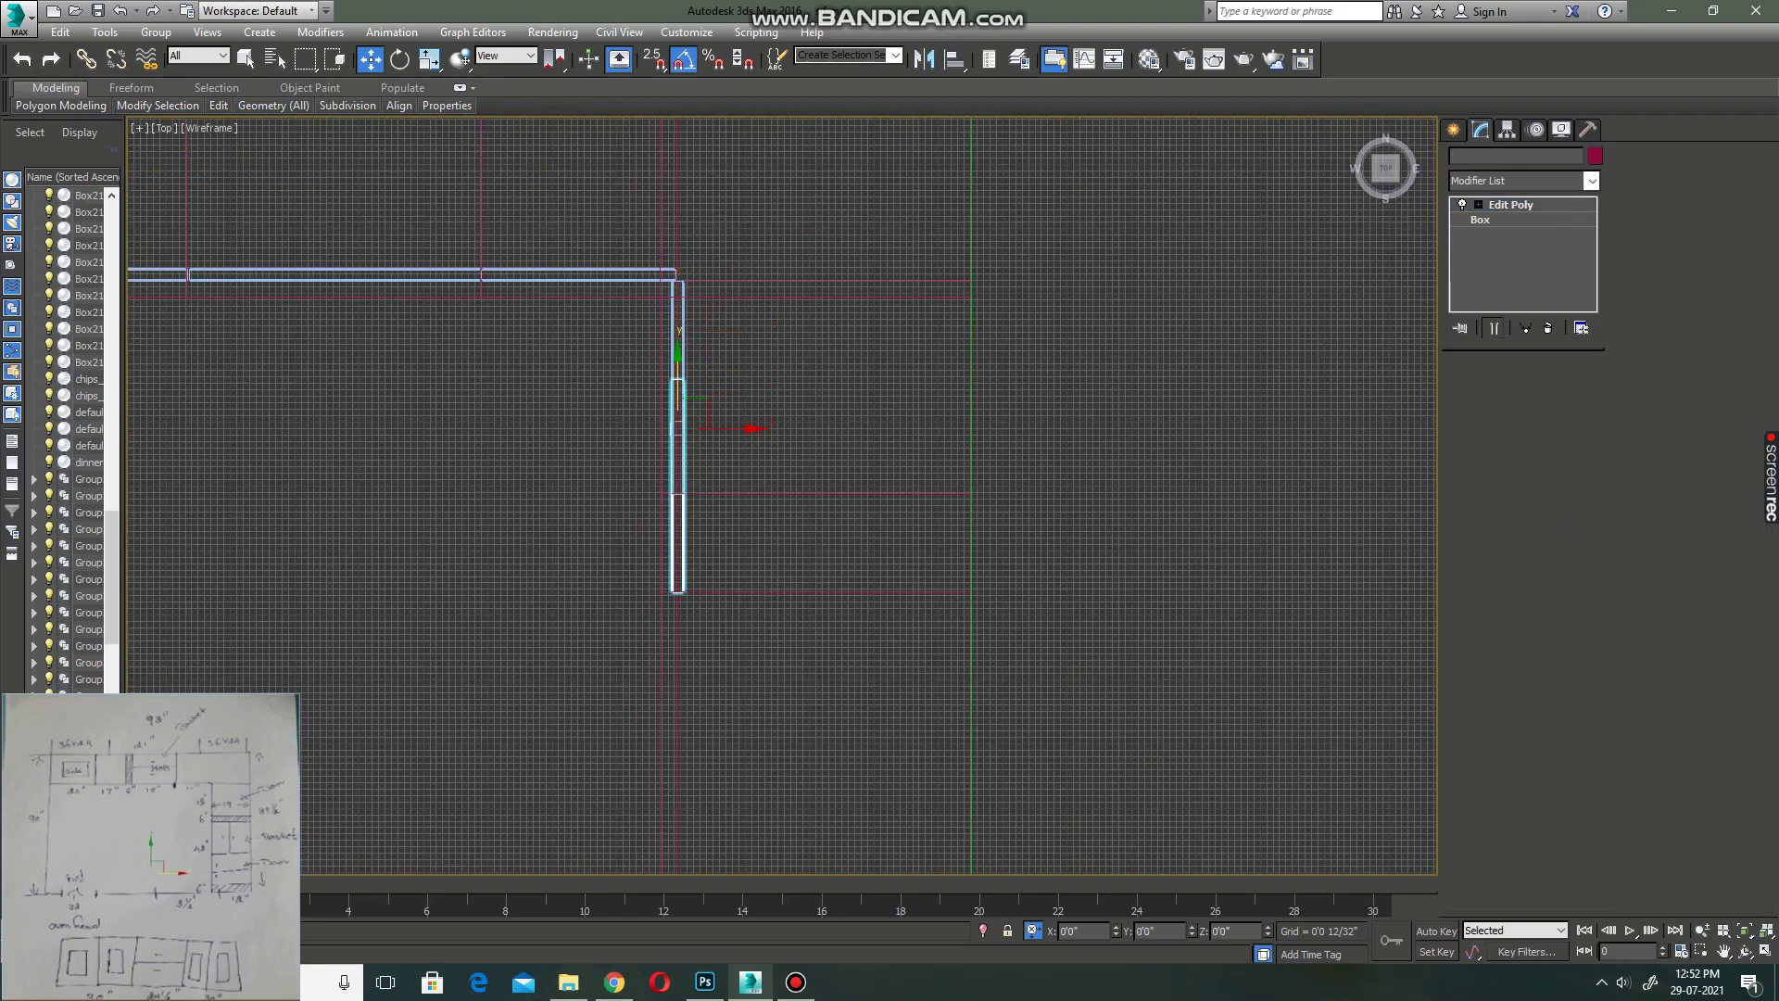
click(908, 592)
key(1)
scroll(808, 642, up, 3)
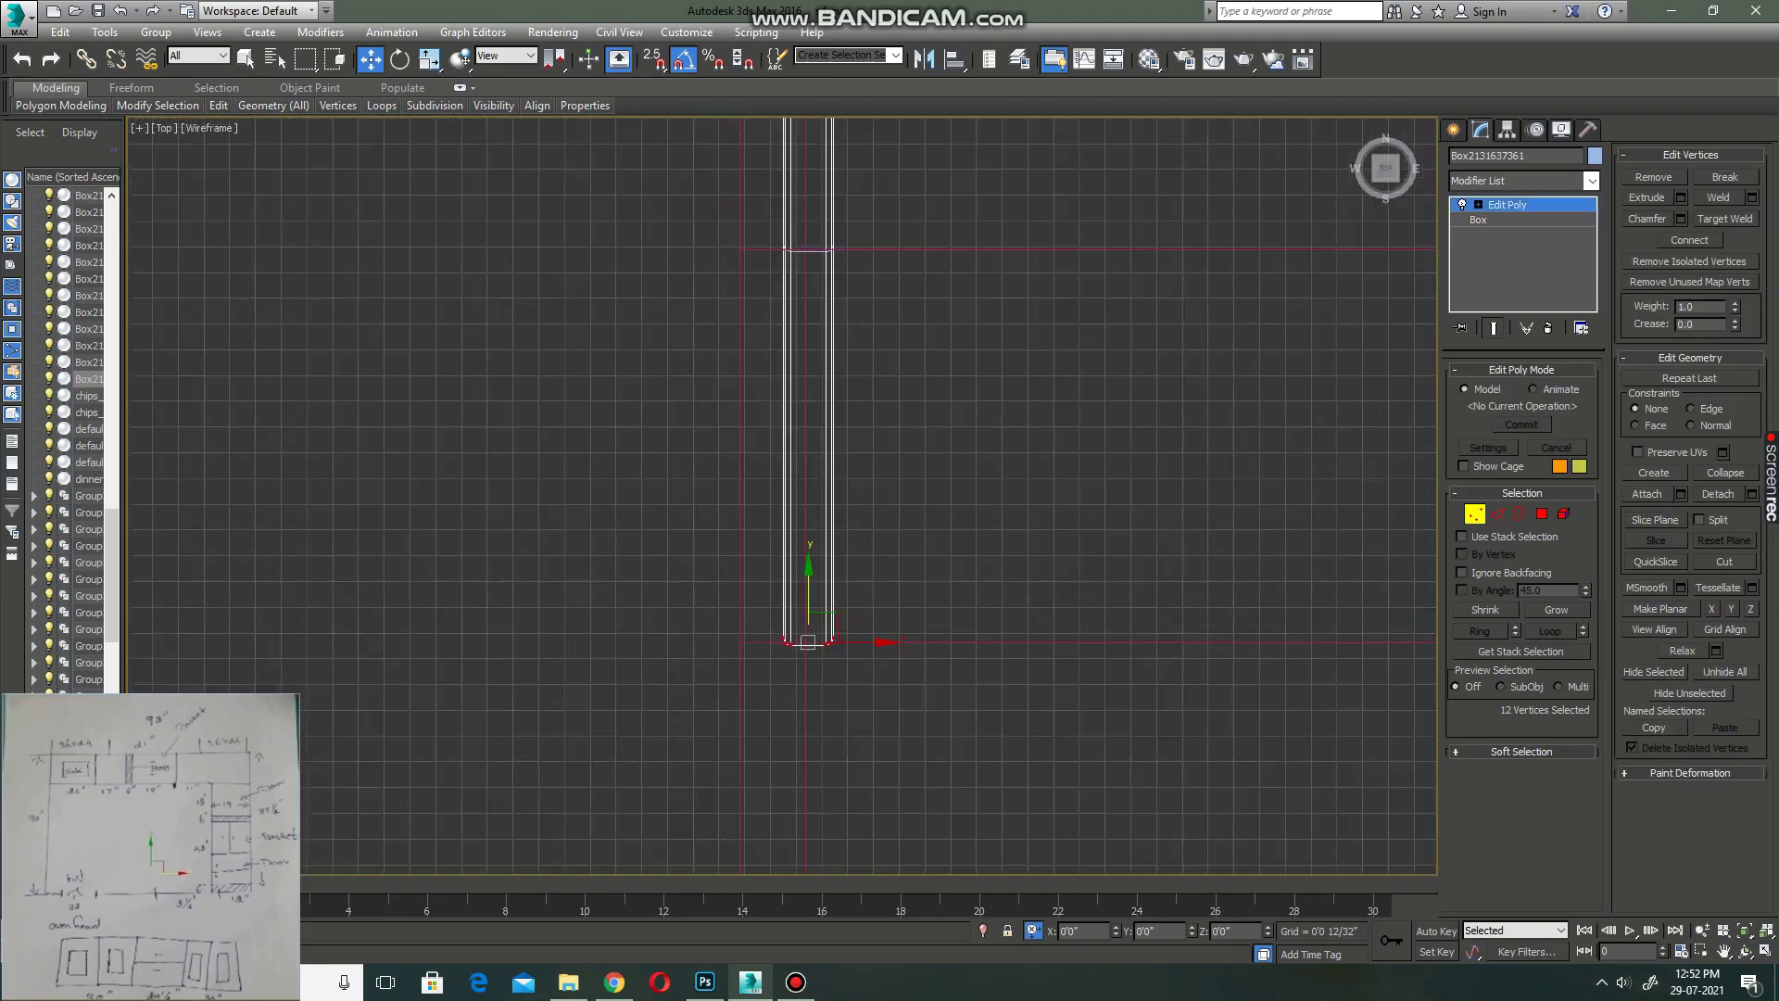
scroll(815, 639, down, 3)
scroll(824, 555, up, 3)
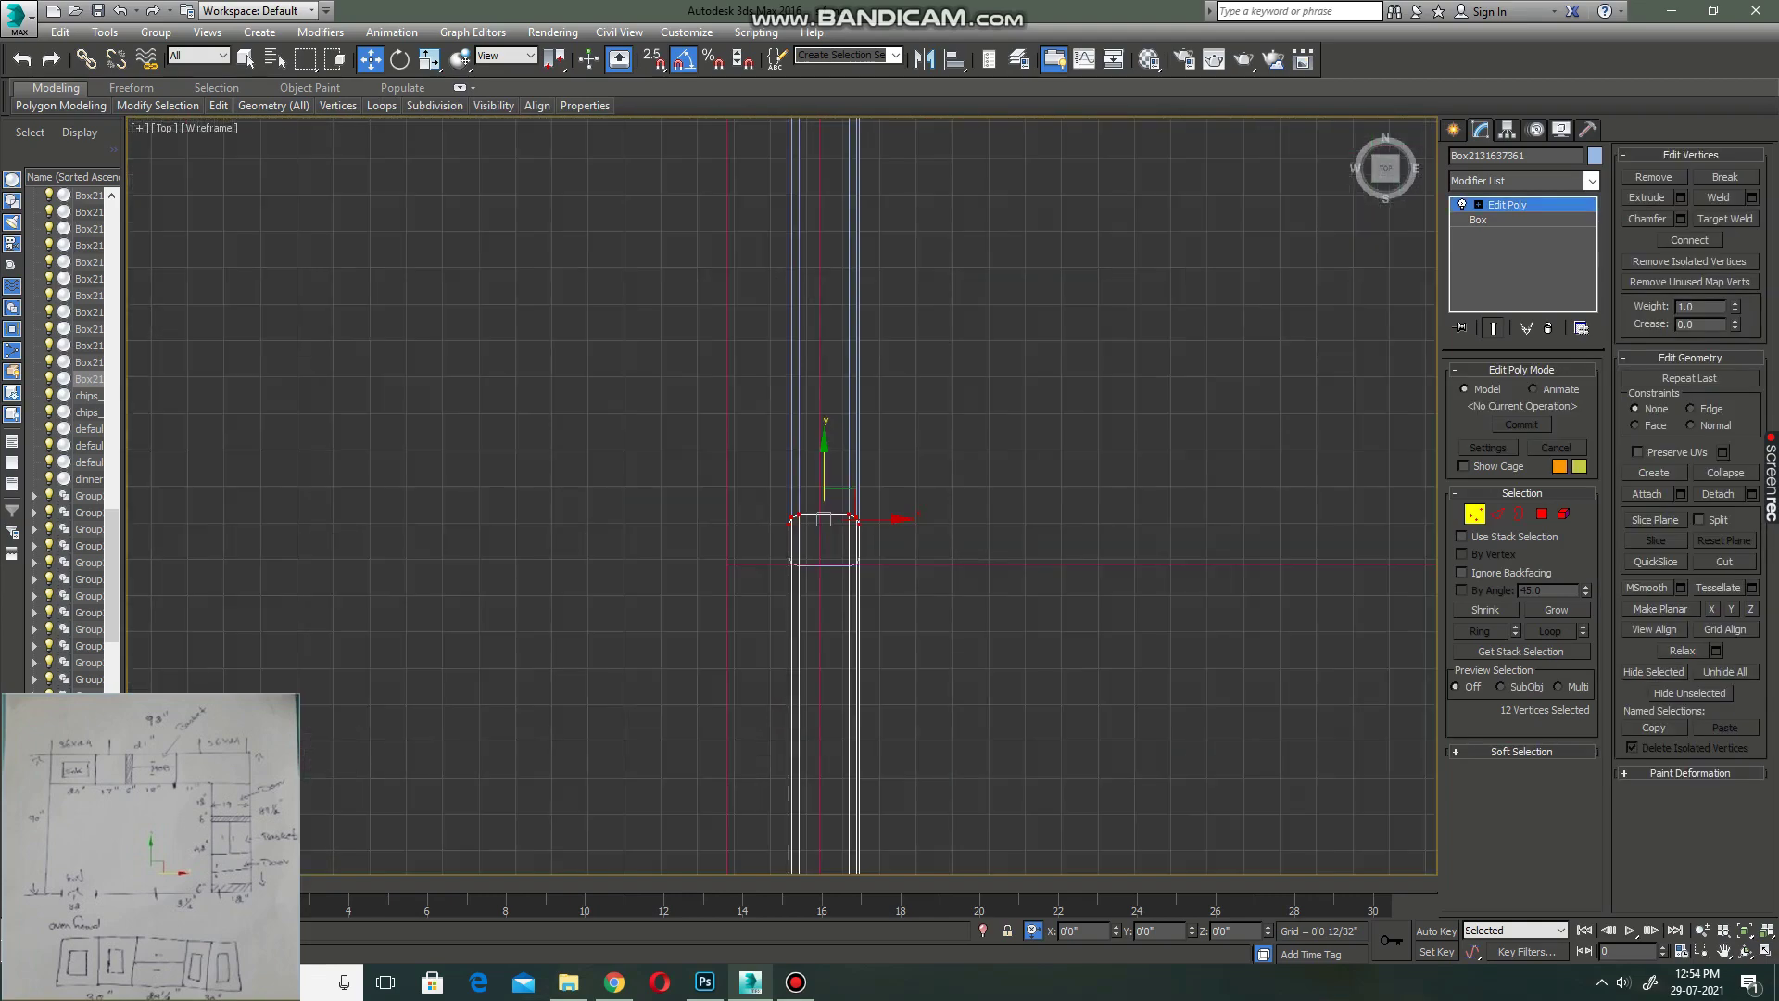
drag(824, 519, 824, 587)
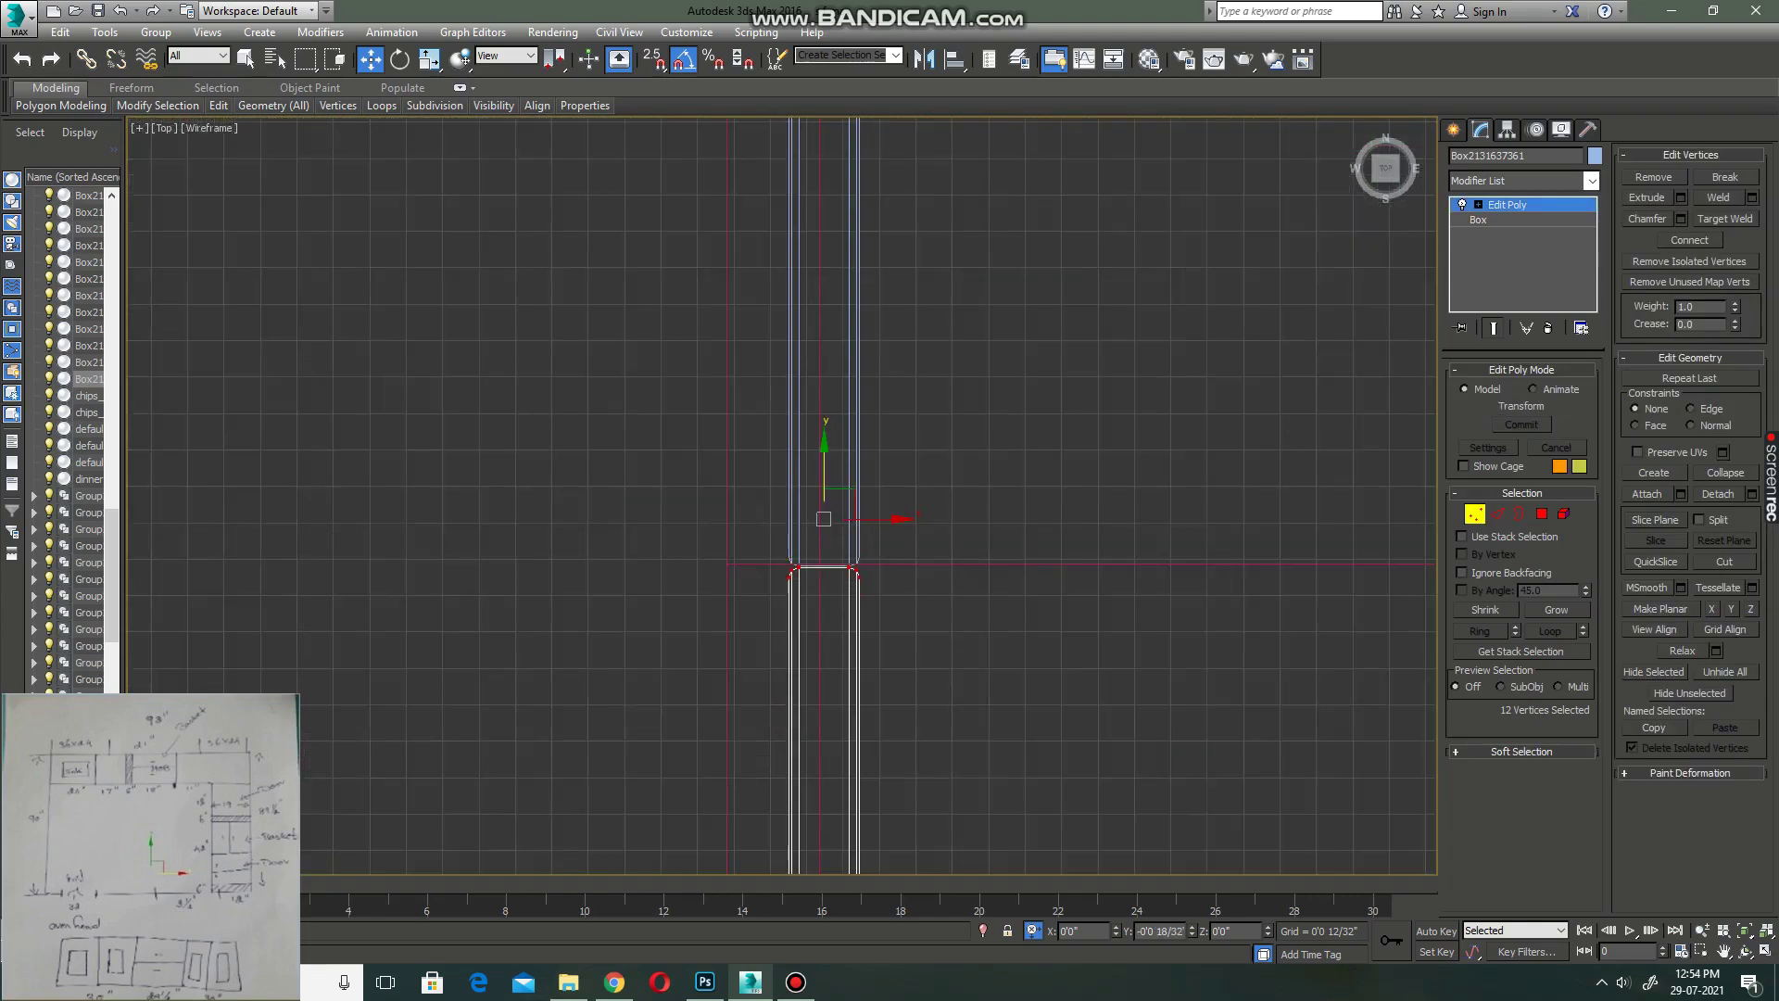
scroll(823, 518, down, 3)
key(1)
scroll(982, 537, down, 2)
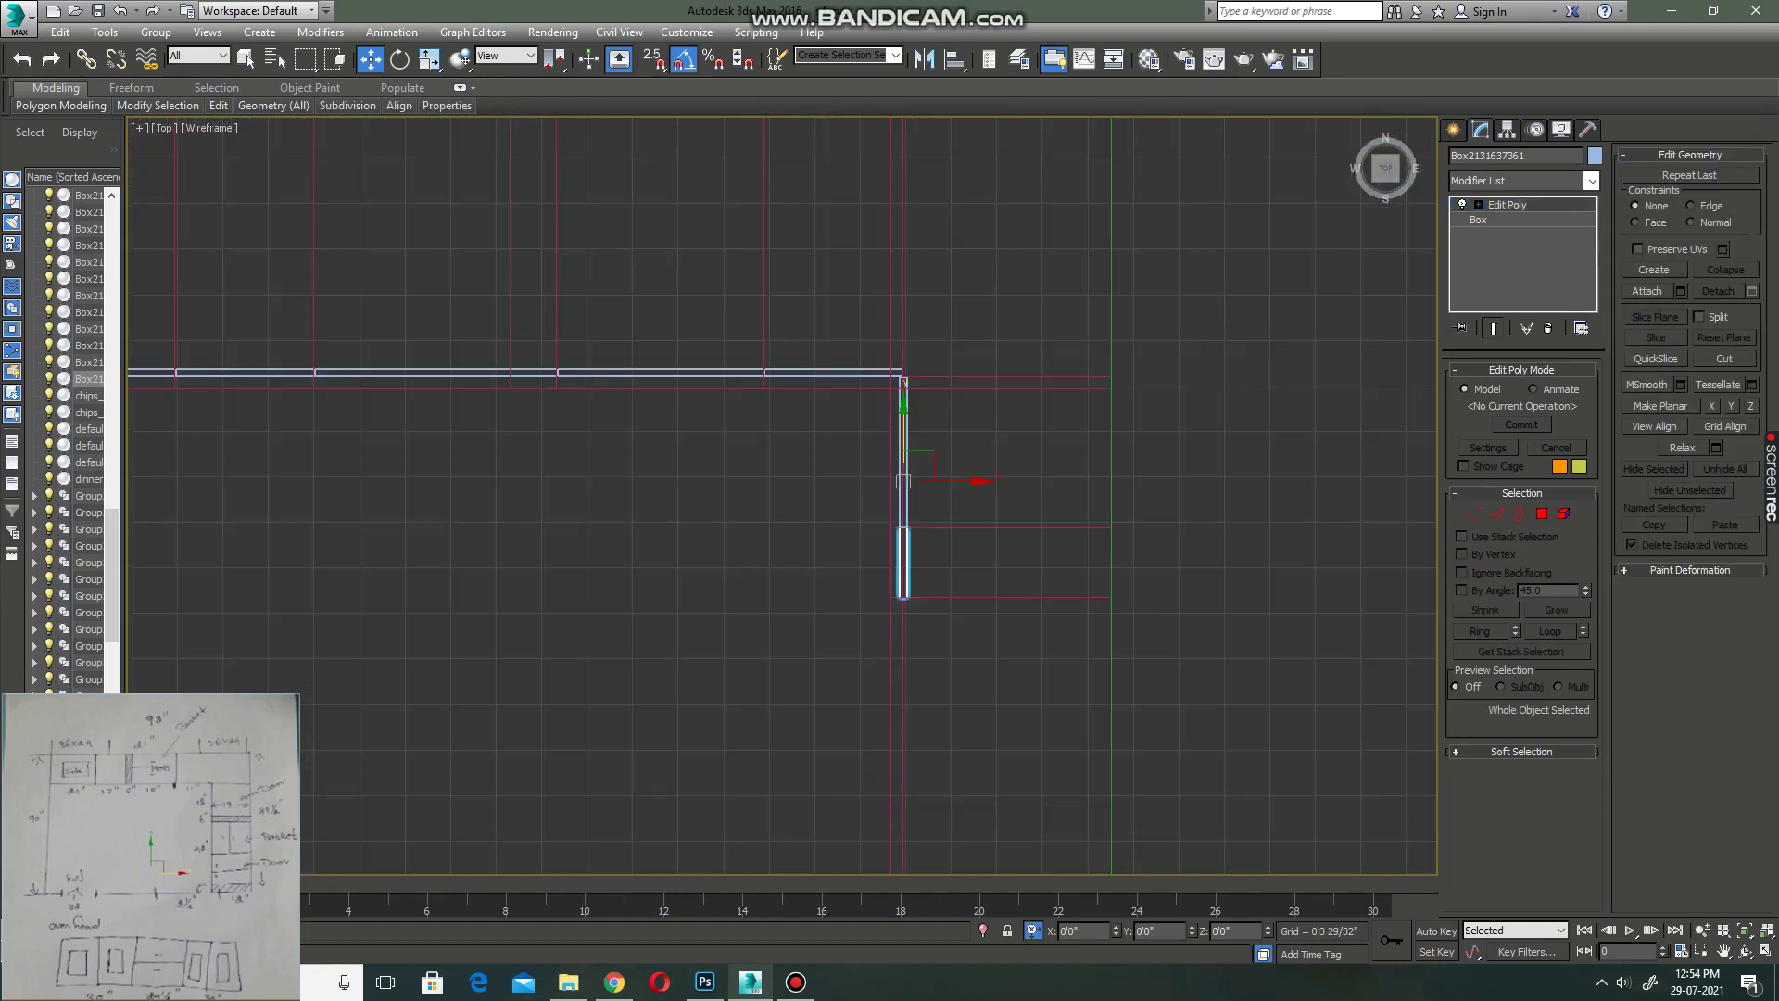
- Clone a panel down the side run and resize it by moving its end vertices
key(ctrl+v)
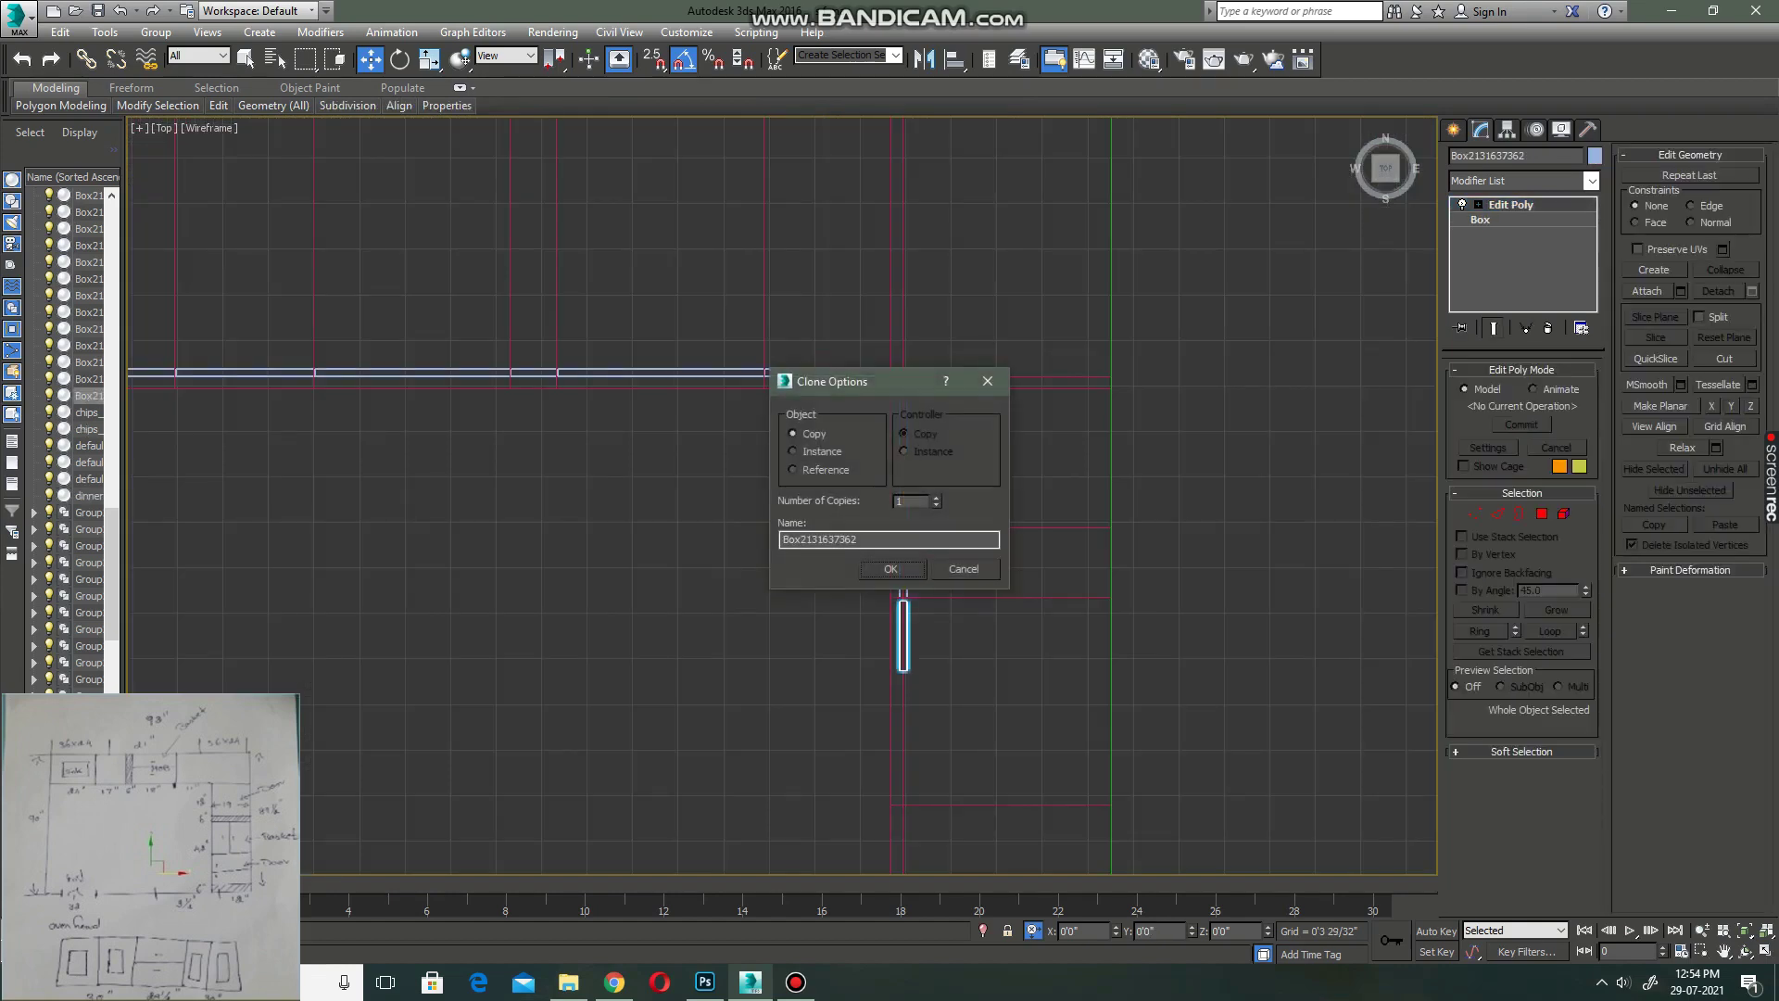
click(891, 570)
scroll(863, 265, down, 2)
drag(891, 466, 891, 593)
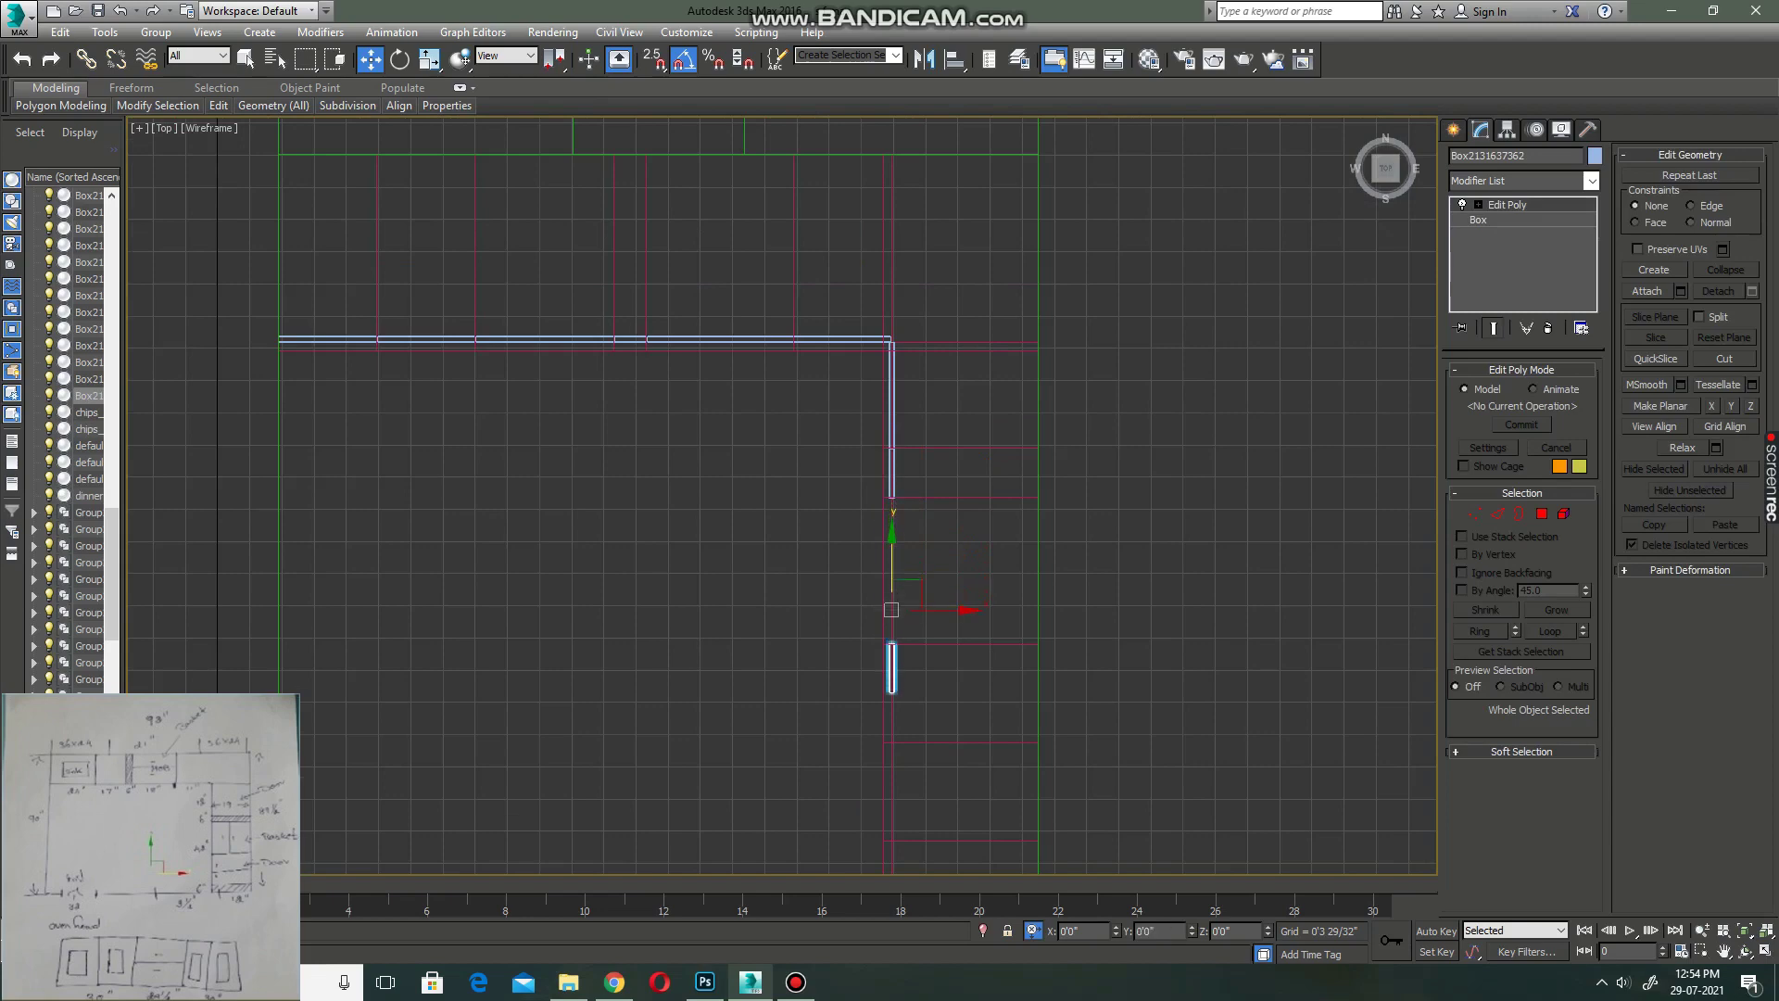
key(1)
scroll(891, 617, up, 5)
scroll(892, 616, up, 3)
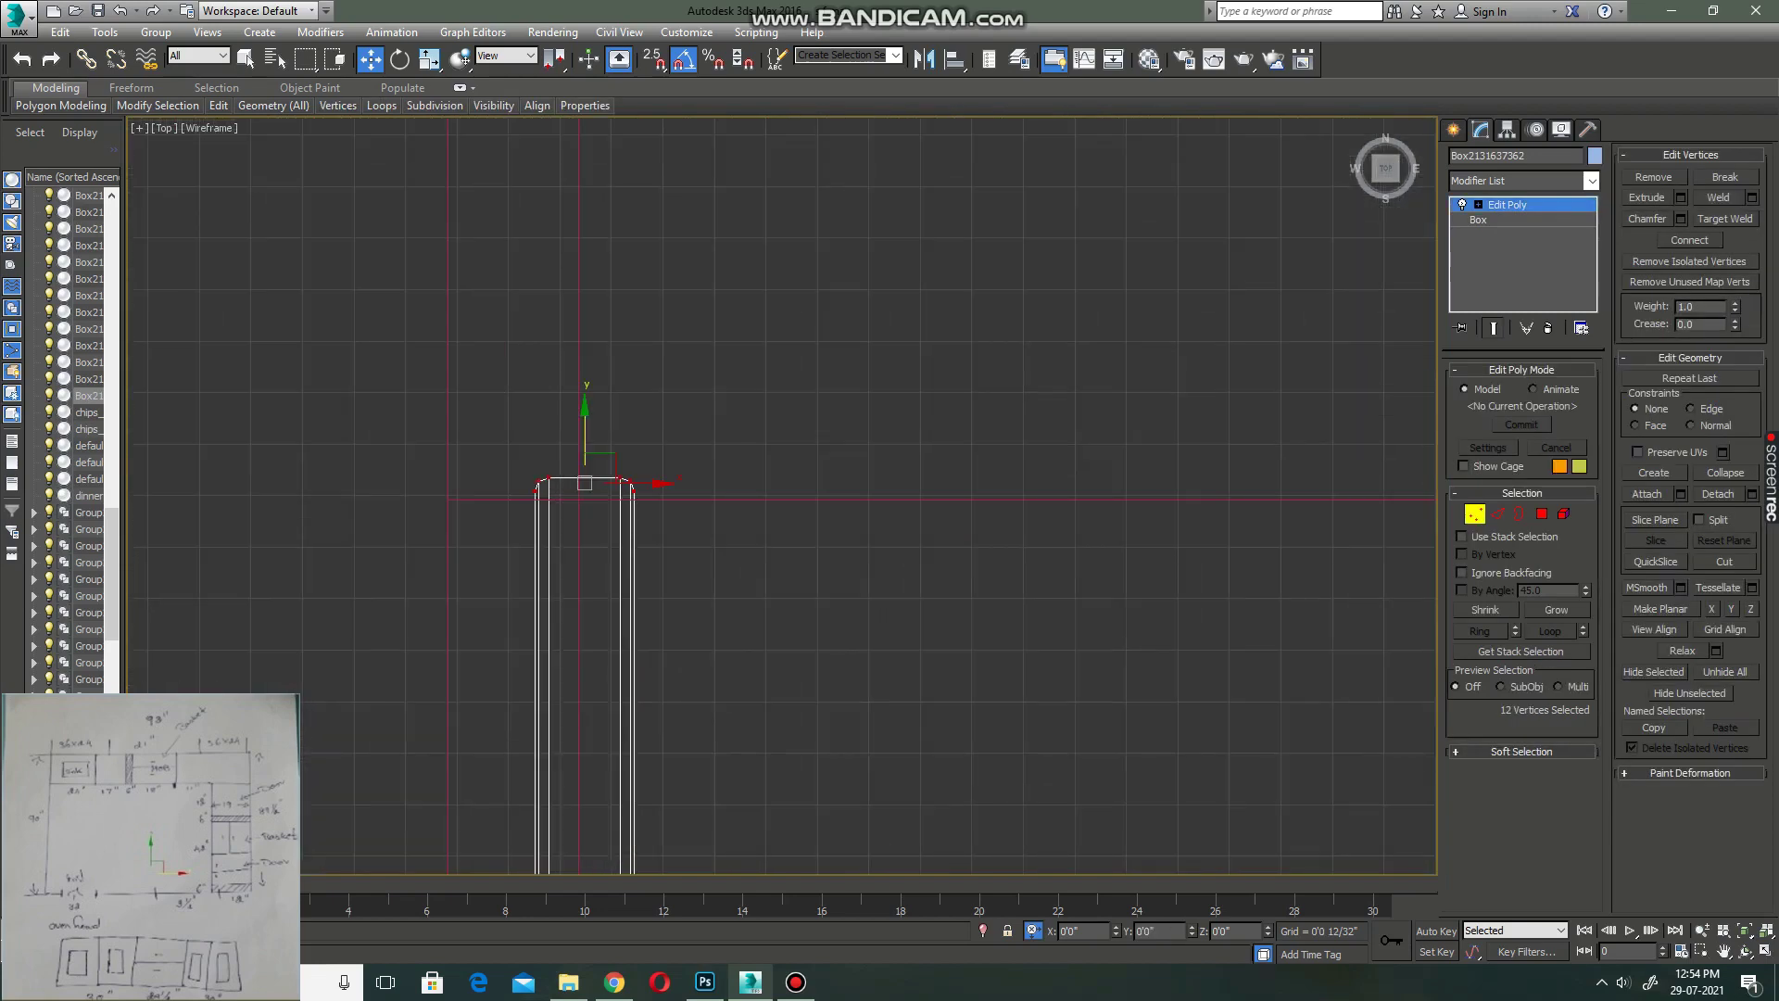
scroll(695, 420, down, 3)
middle_drag(686, 741, 693, 387)
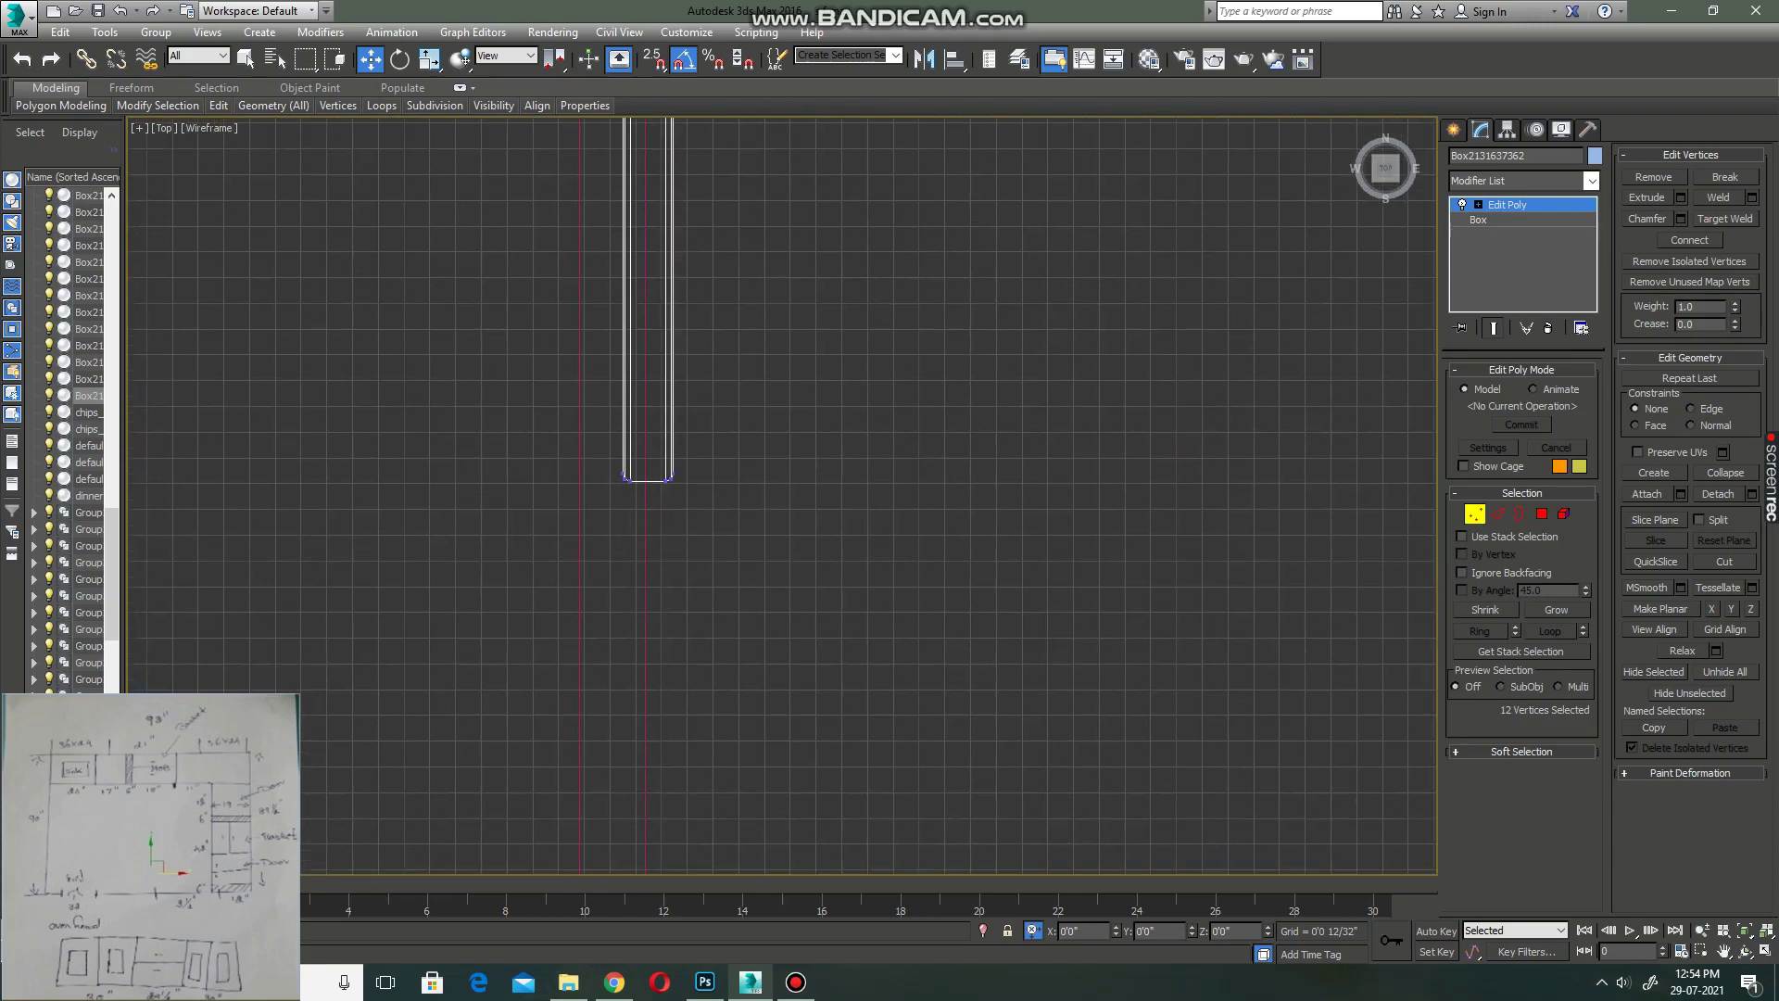
drag(527, 418, 751, 563)
scroll(649, 482, down, 2)
drag(640, 450, 639, 653)
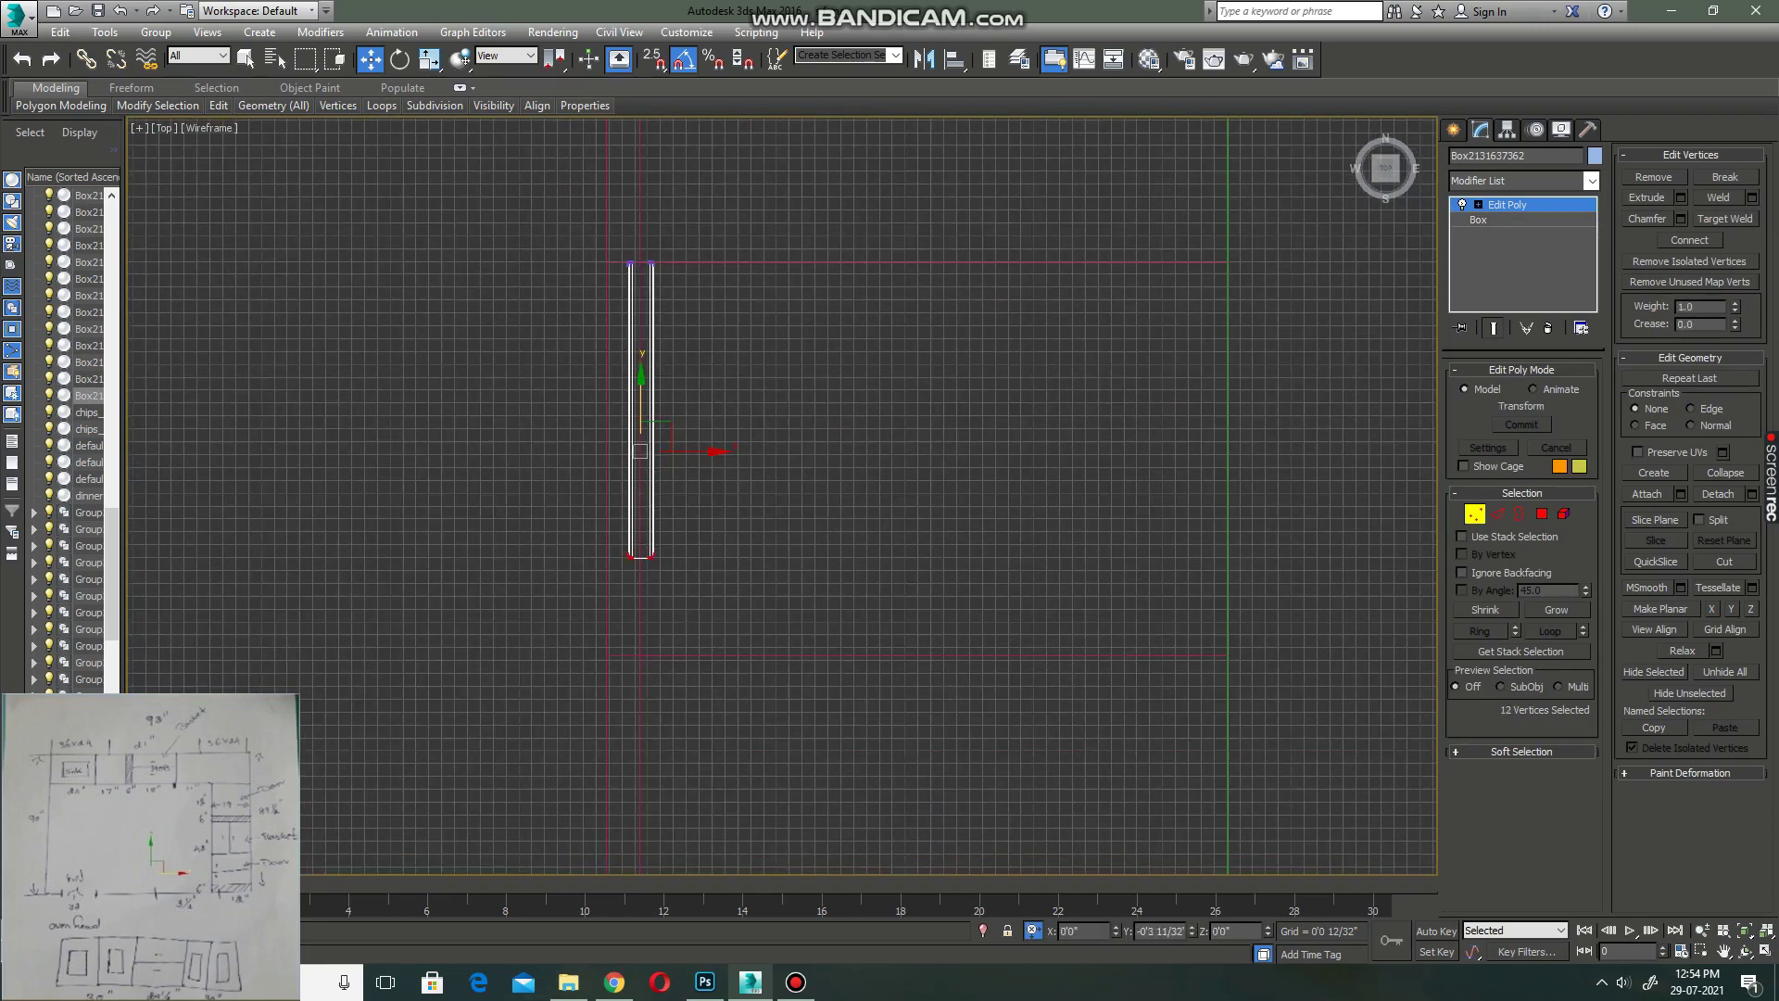
click(1474, 513)
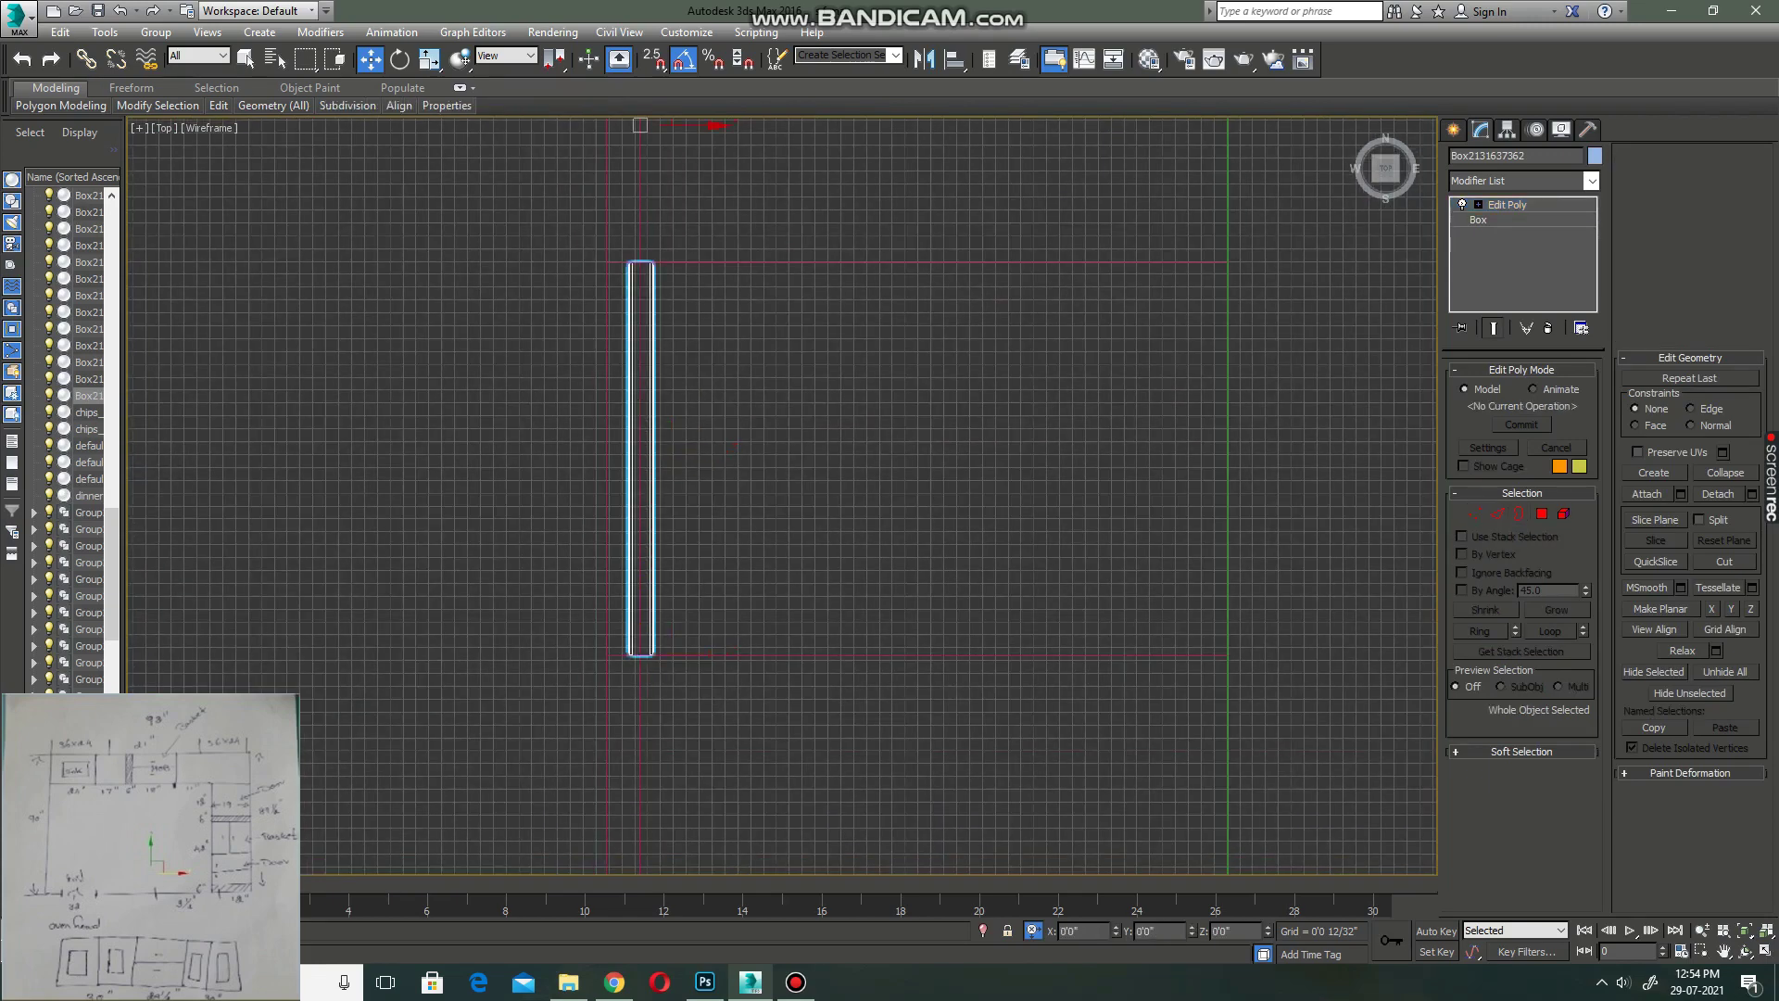
- Copy the resized panel further down the run and close the gap between panels
scroll(744, 307, down, 2)
mouse_move(670, 176)
mouse_down()
mouse_move(669, 476)
mouse_move(669, 459)
mouse_up()
click(892, 570)
scroll(653, 559, up, 3)
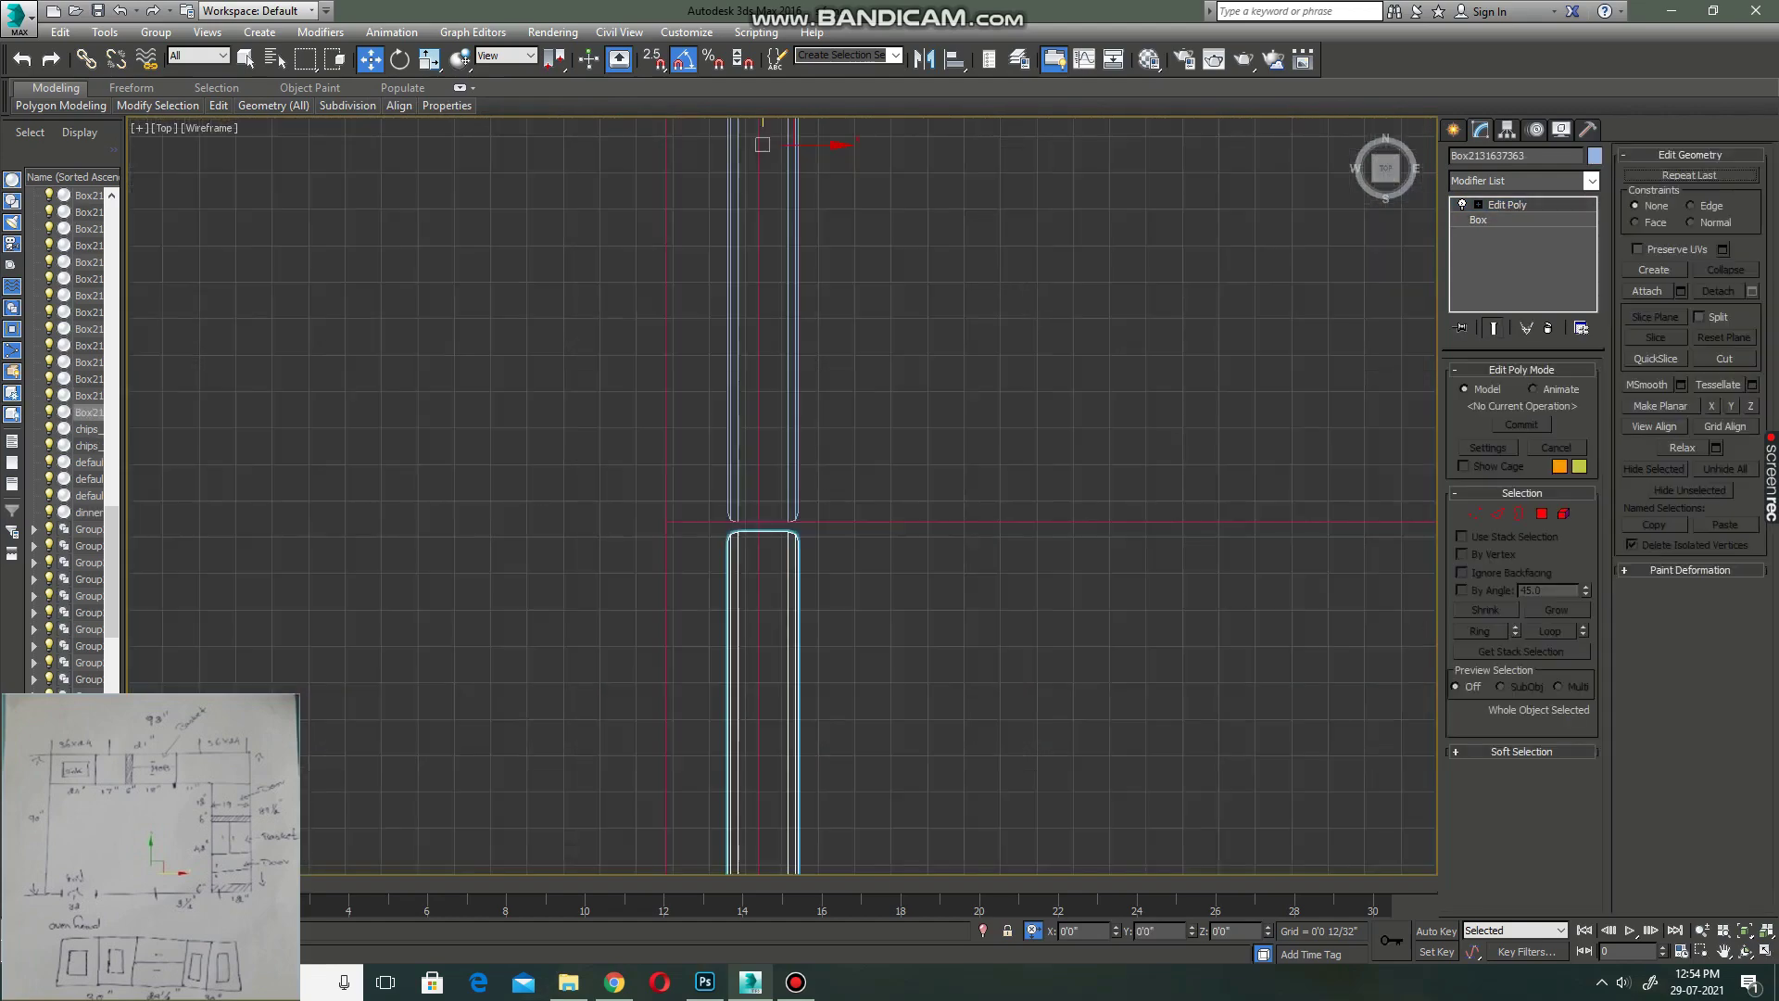
scroll(653, 559, up, 2)
drag(769, 704, 769, 688)
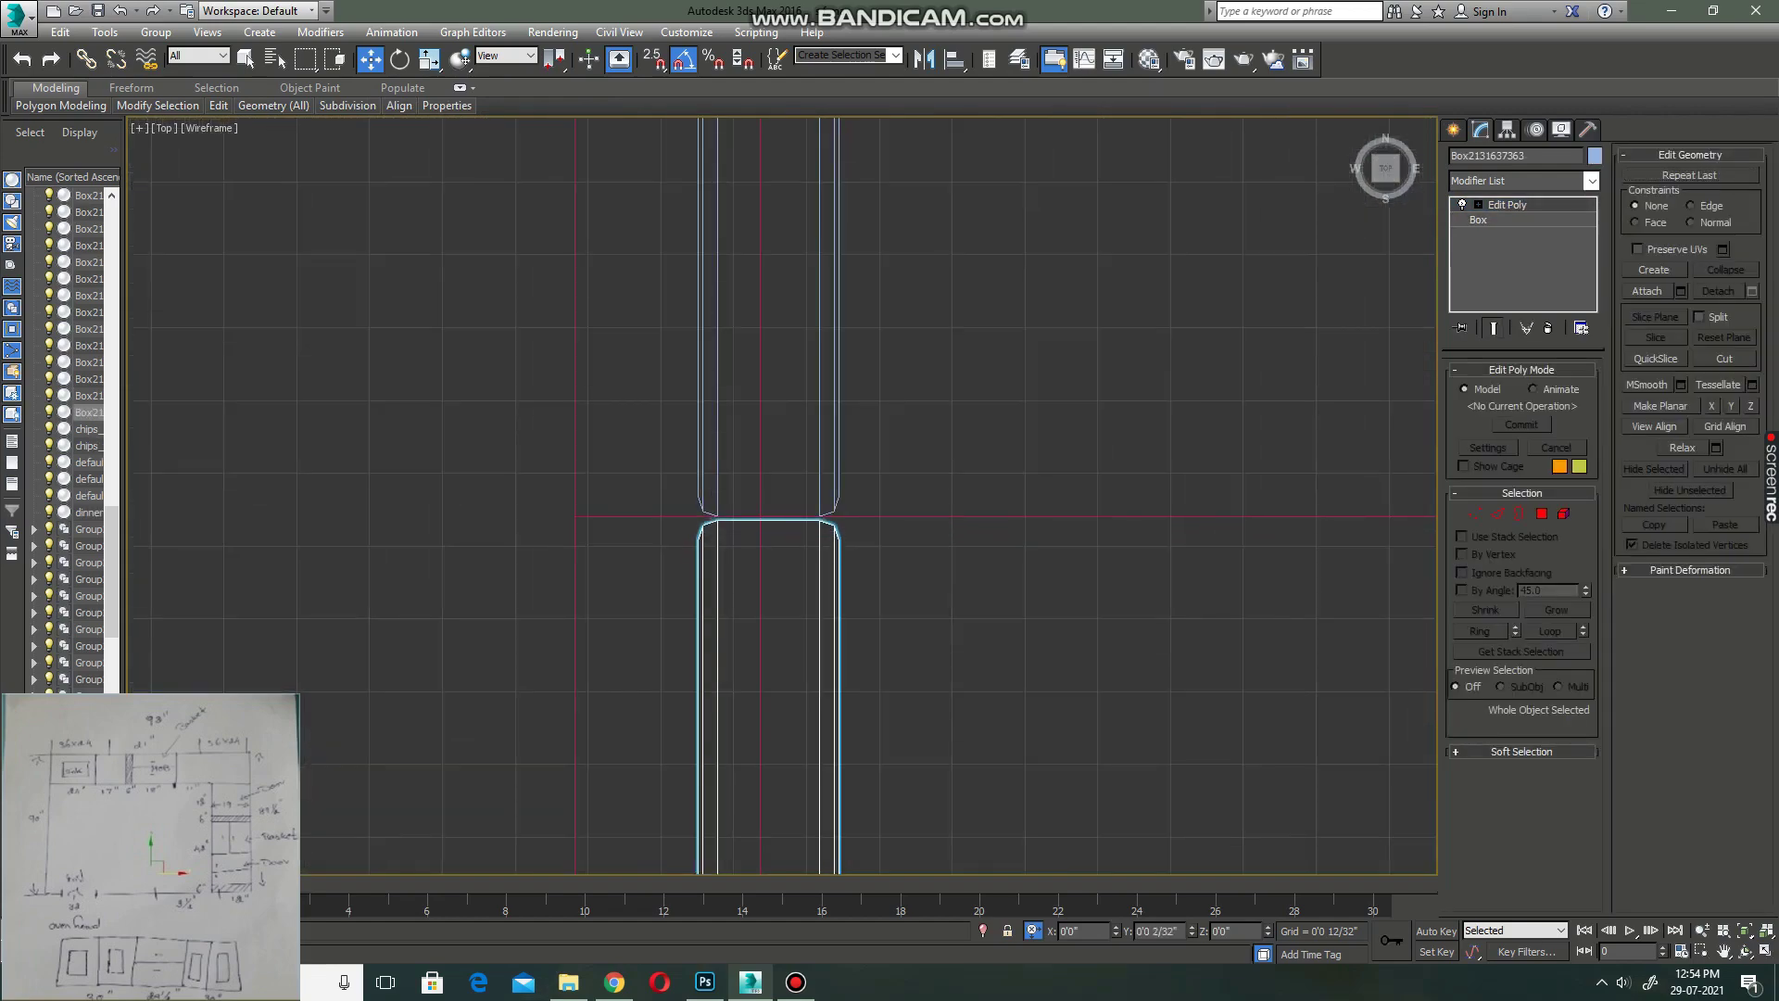
scroll(832, 392, down, 5)
scroll(832, 392, down, 2)
scroll(832, 392, down, 2)
scroll(832, 392, down, 2)
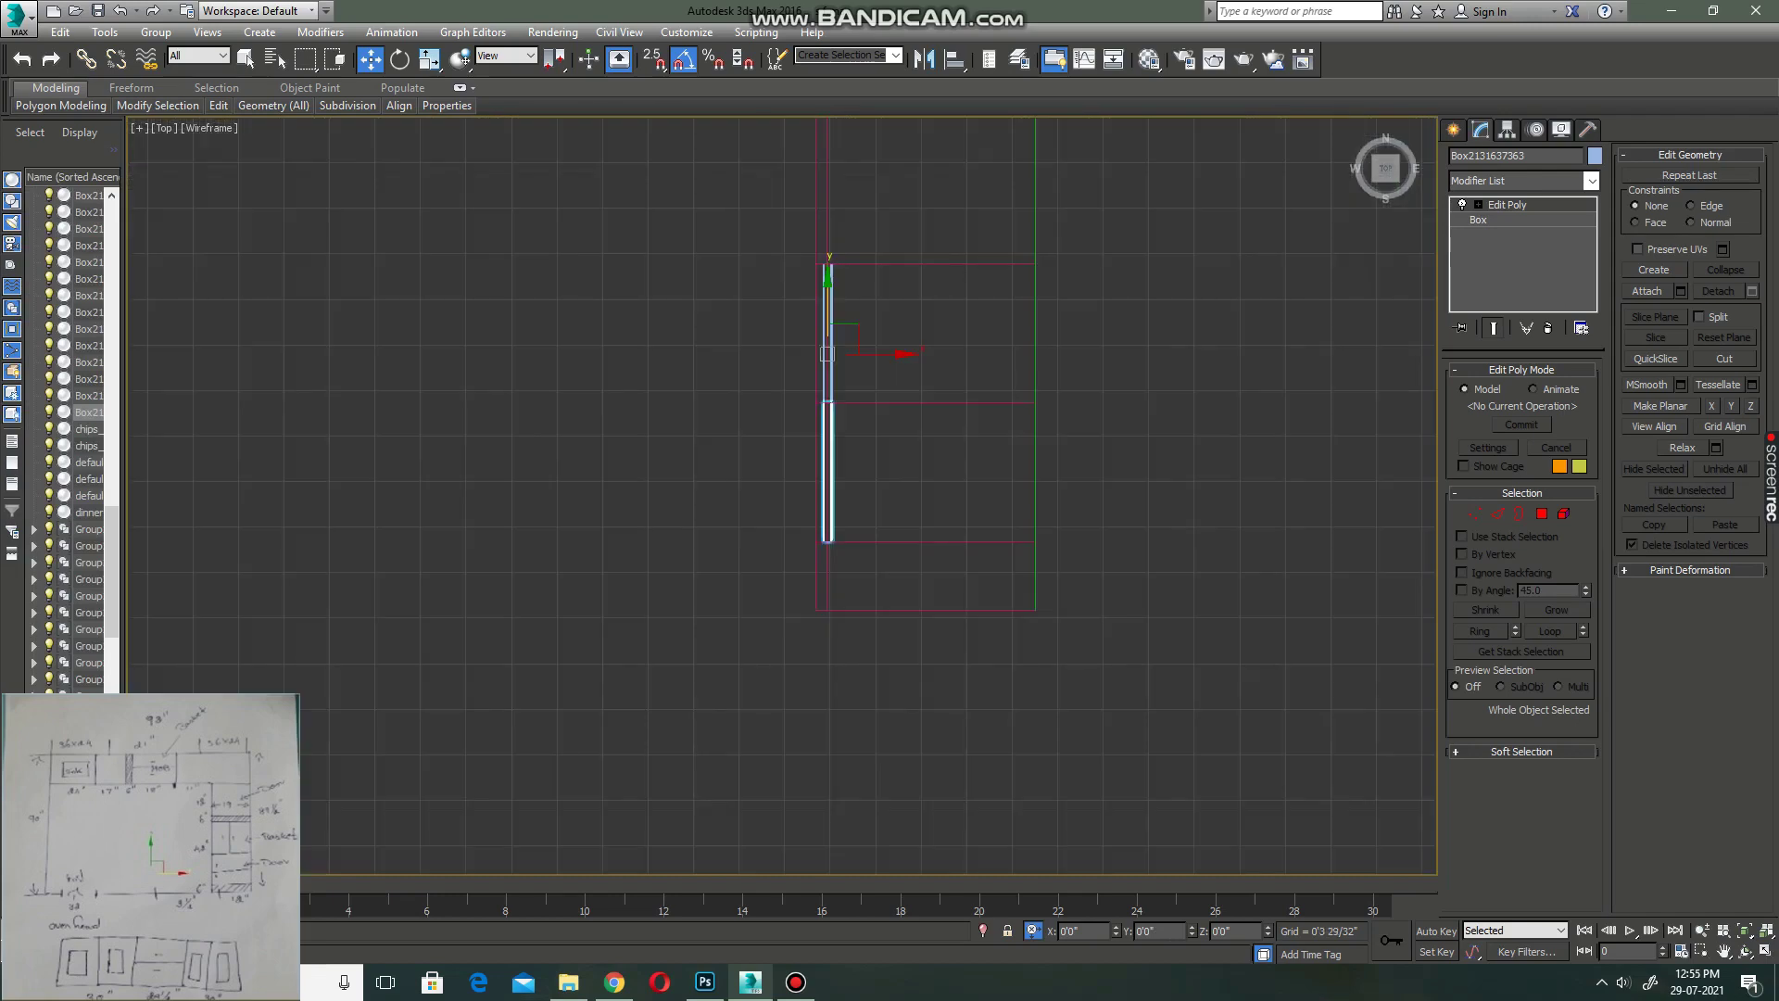
scroll(829, 359, up, 3)
- Copy two selected panels, then select a panel on the top counter run
ctrl+click(821, 315)
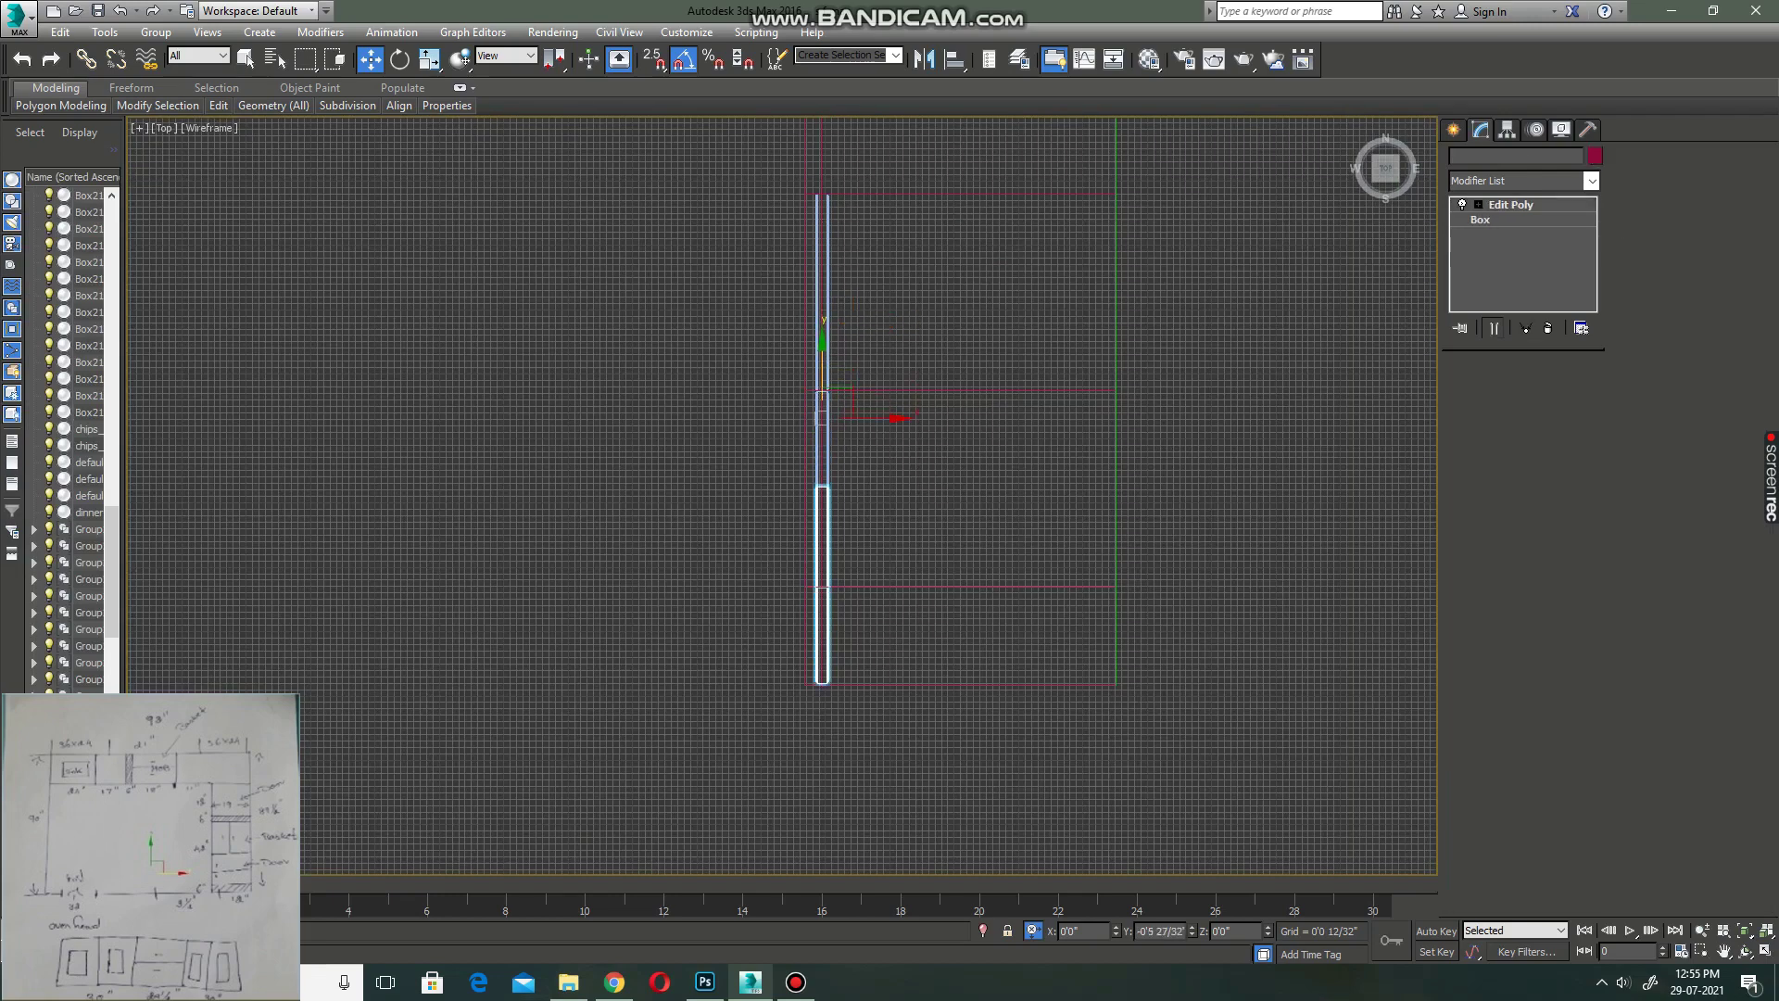
key(ctrl+v)
click(898, 564)
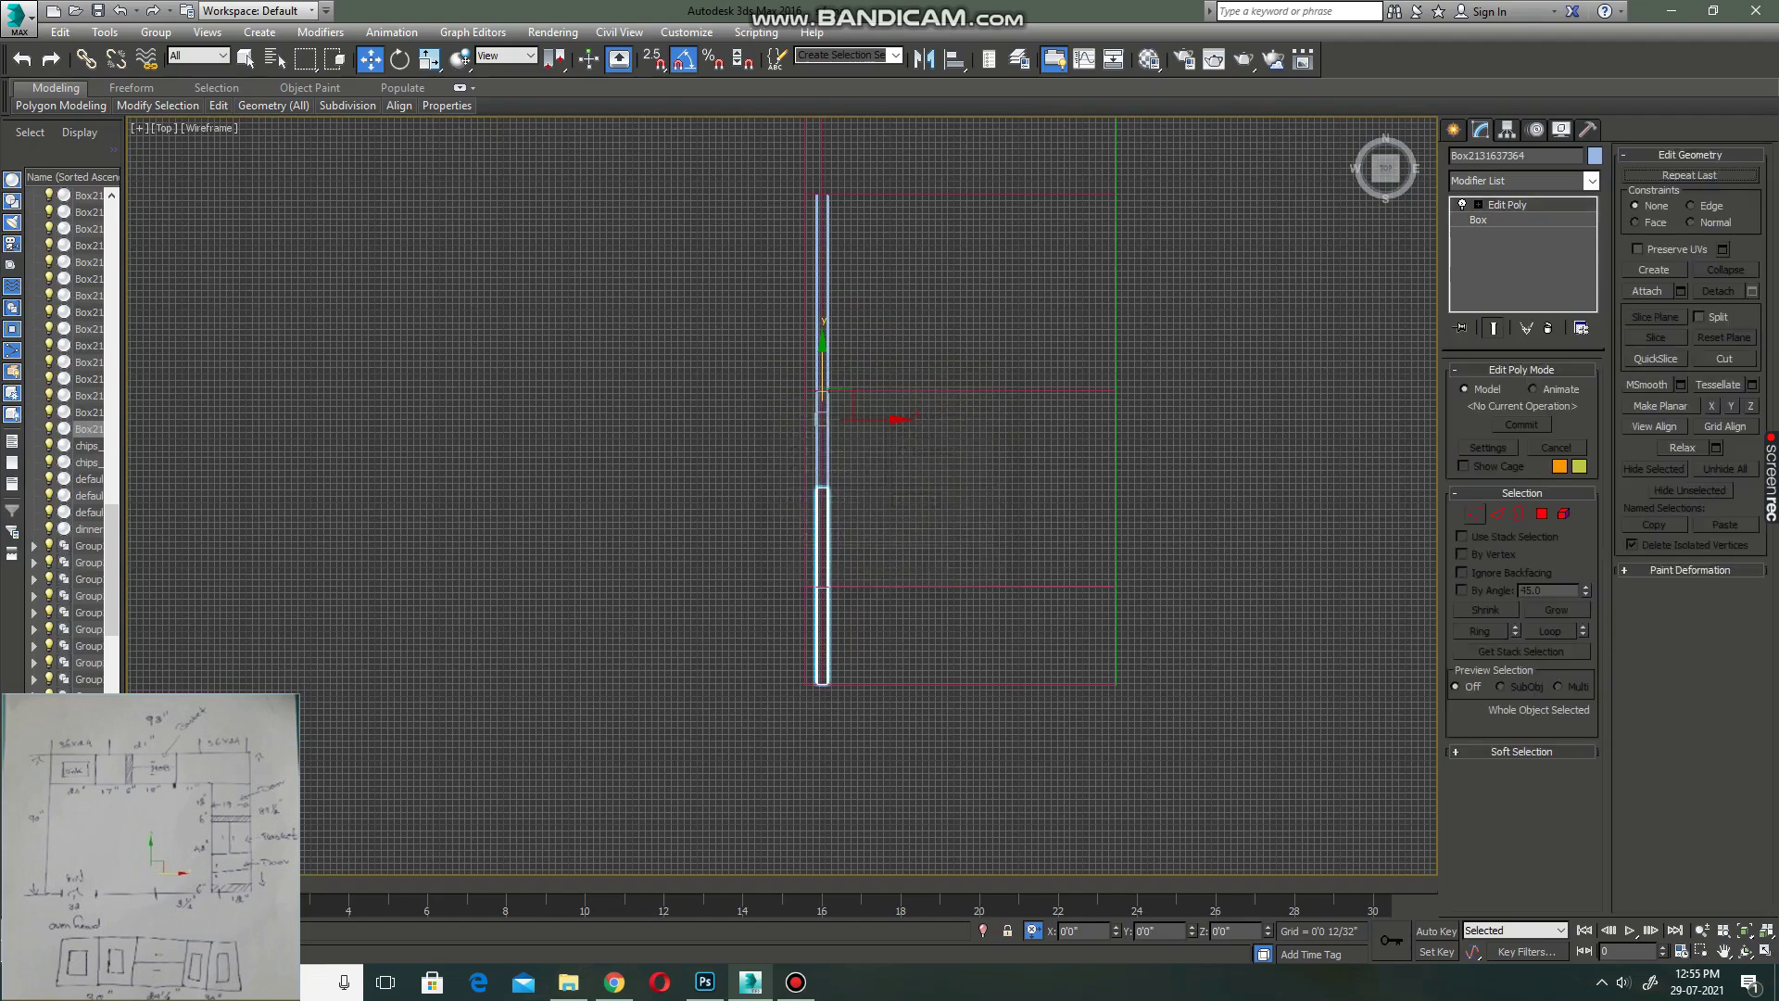
key(1)
scroll(824, 445, up, 3)
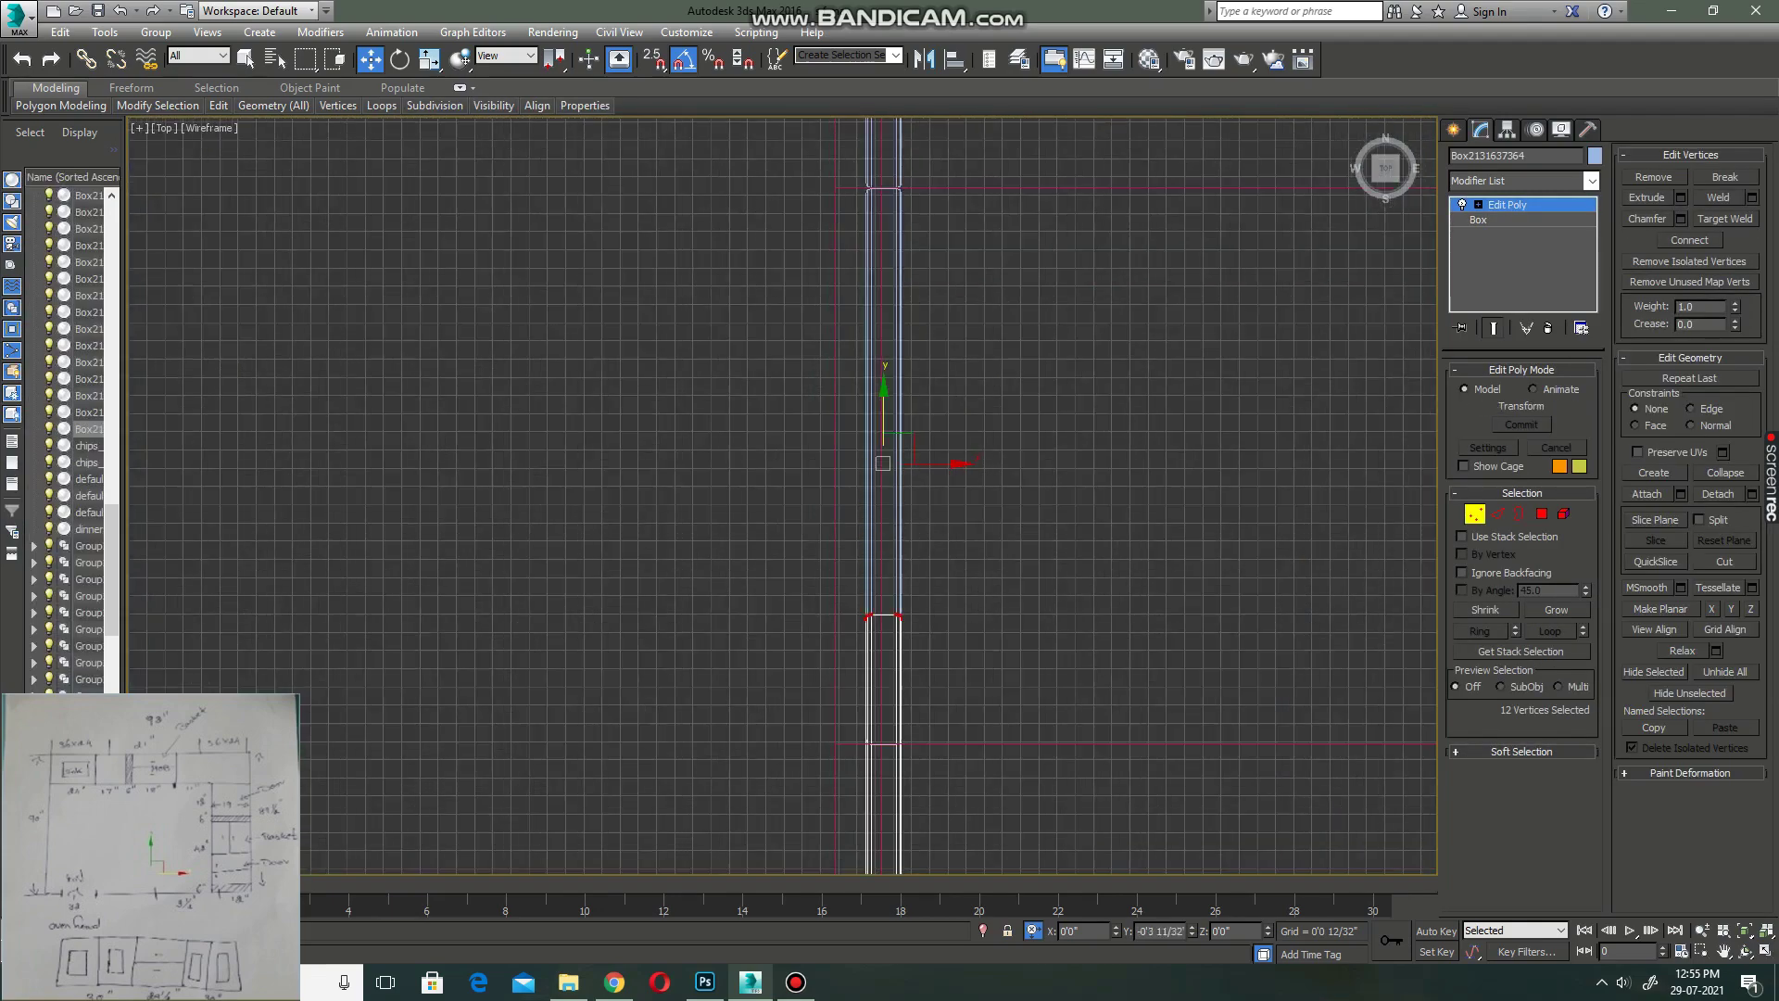
scroll(825, 389, up, 2)
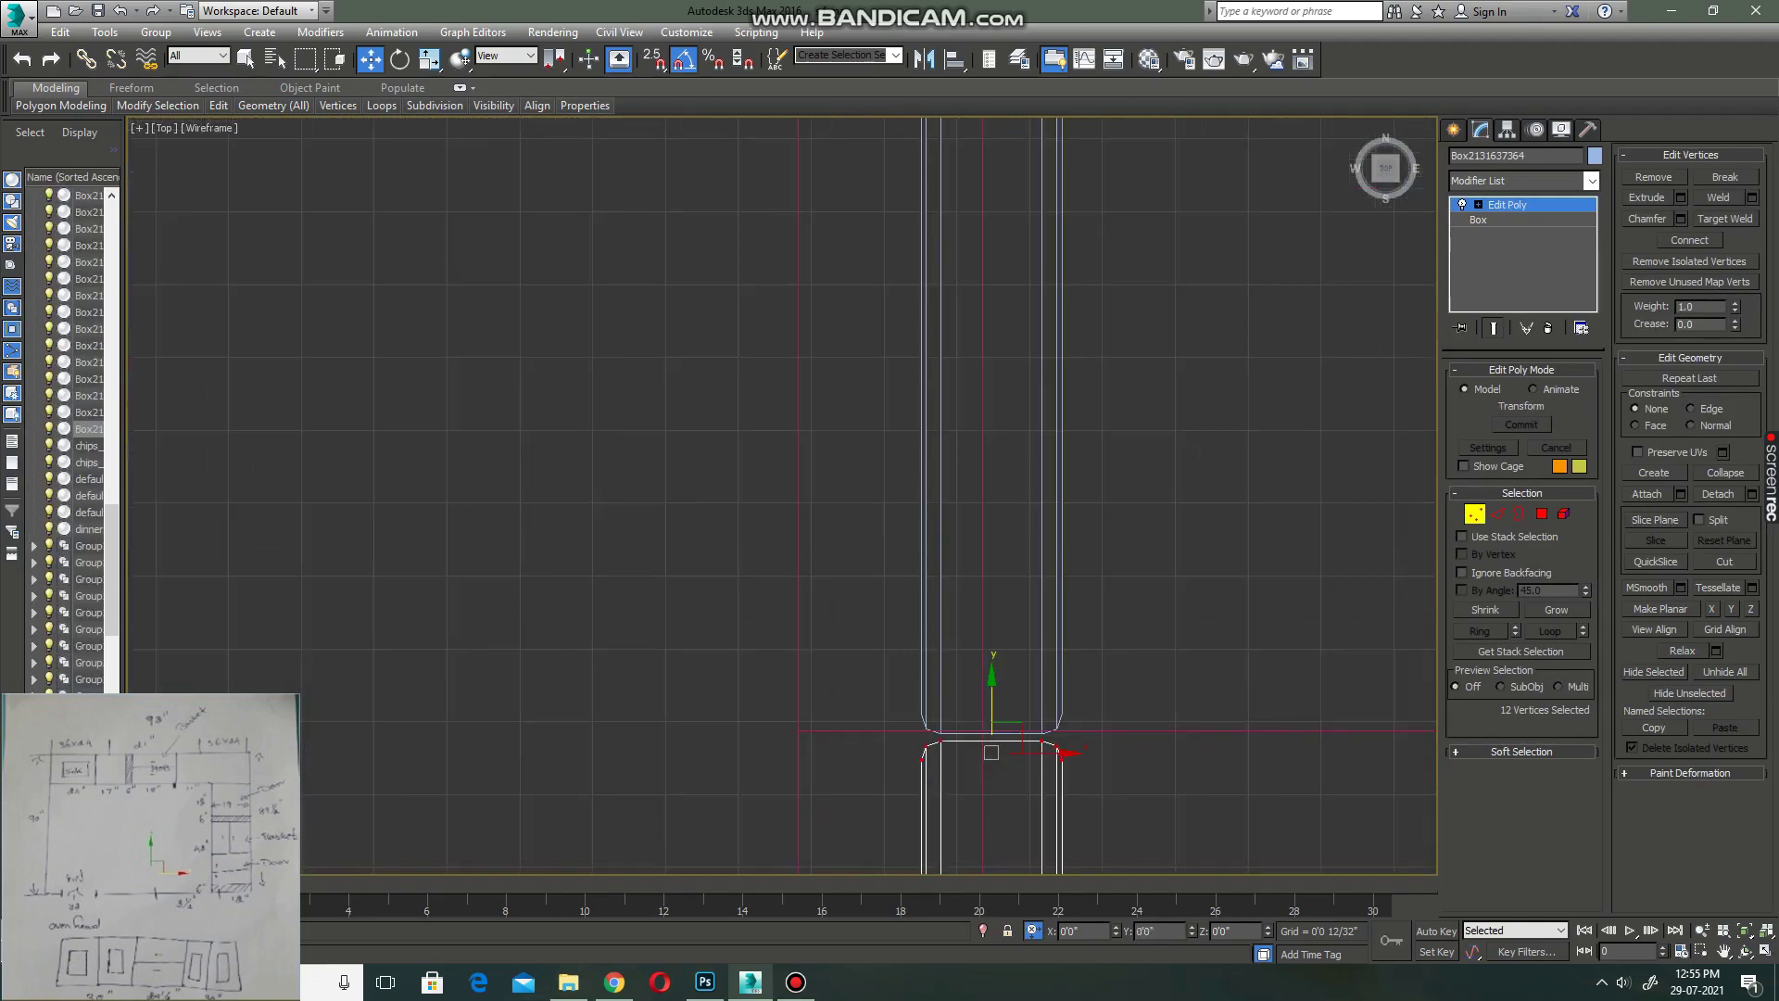
key(1)
scroll(1112, 602, down, 2)
scroll(1111, 602, down, 2)
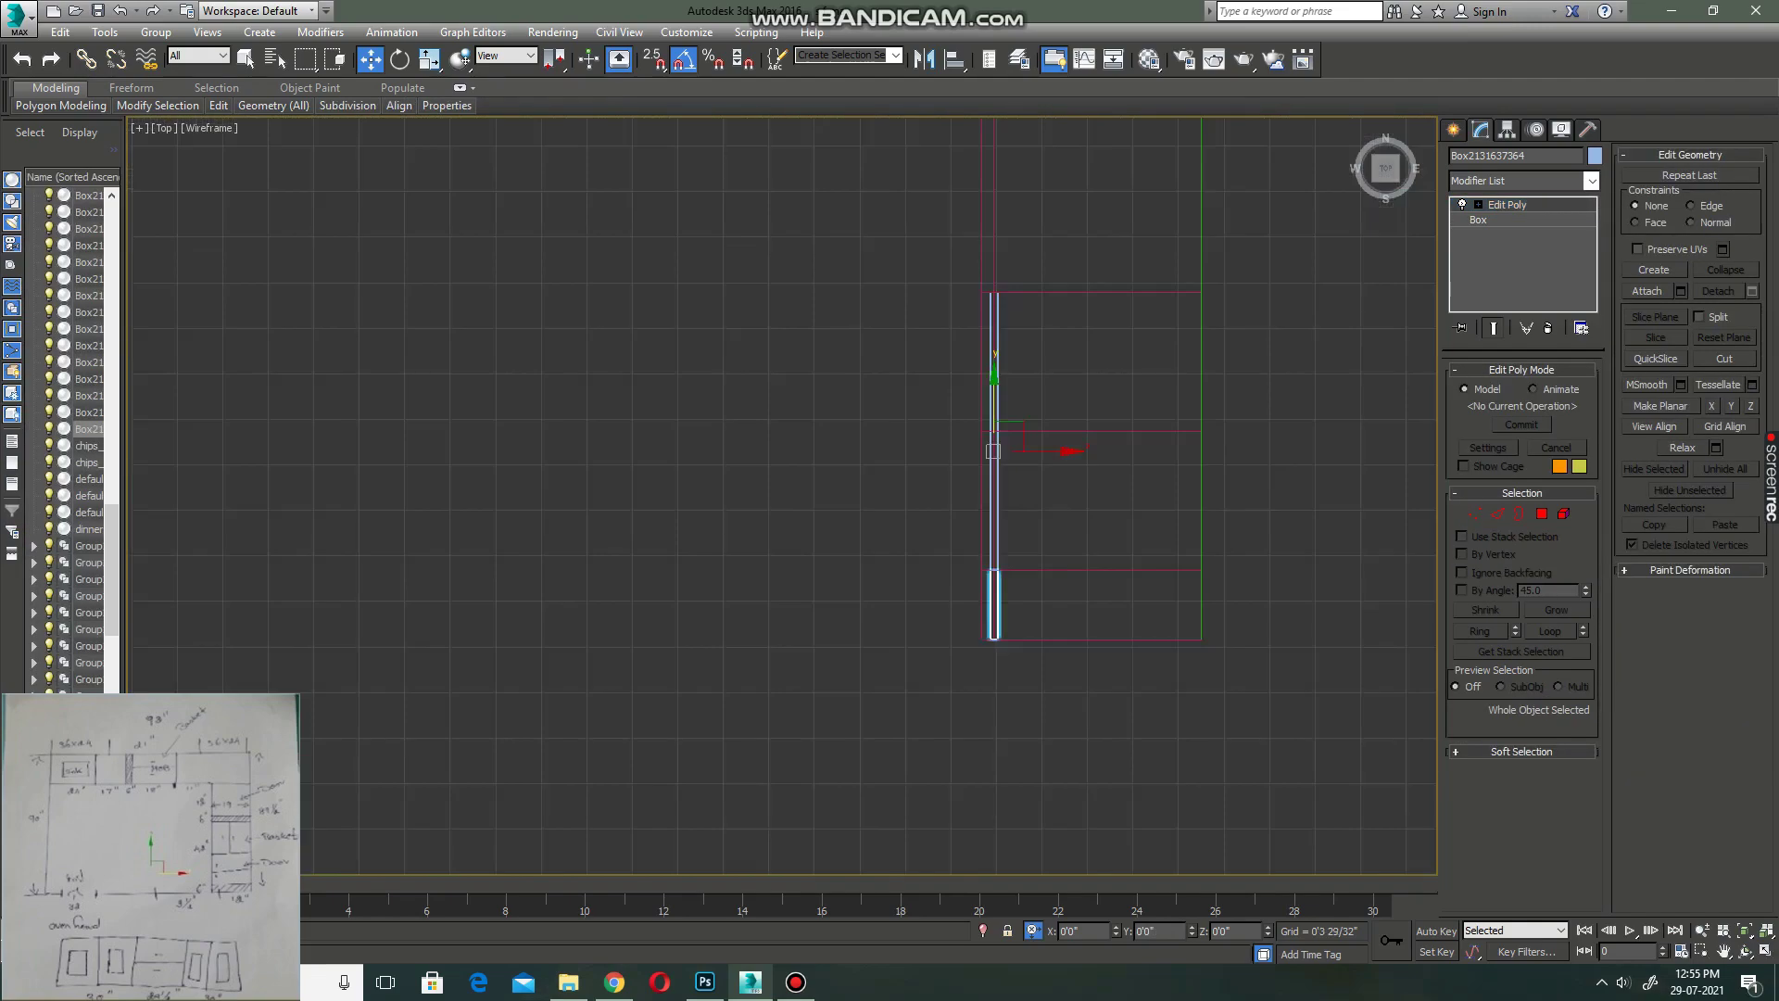
scroll(1112, 602, down, 2)
scroll(1112, 602, down, 1)
click(871, 462)
- Select two top-run panels and clone them rotated 90 degrees
scroll(696, 479, up, 2)
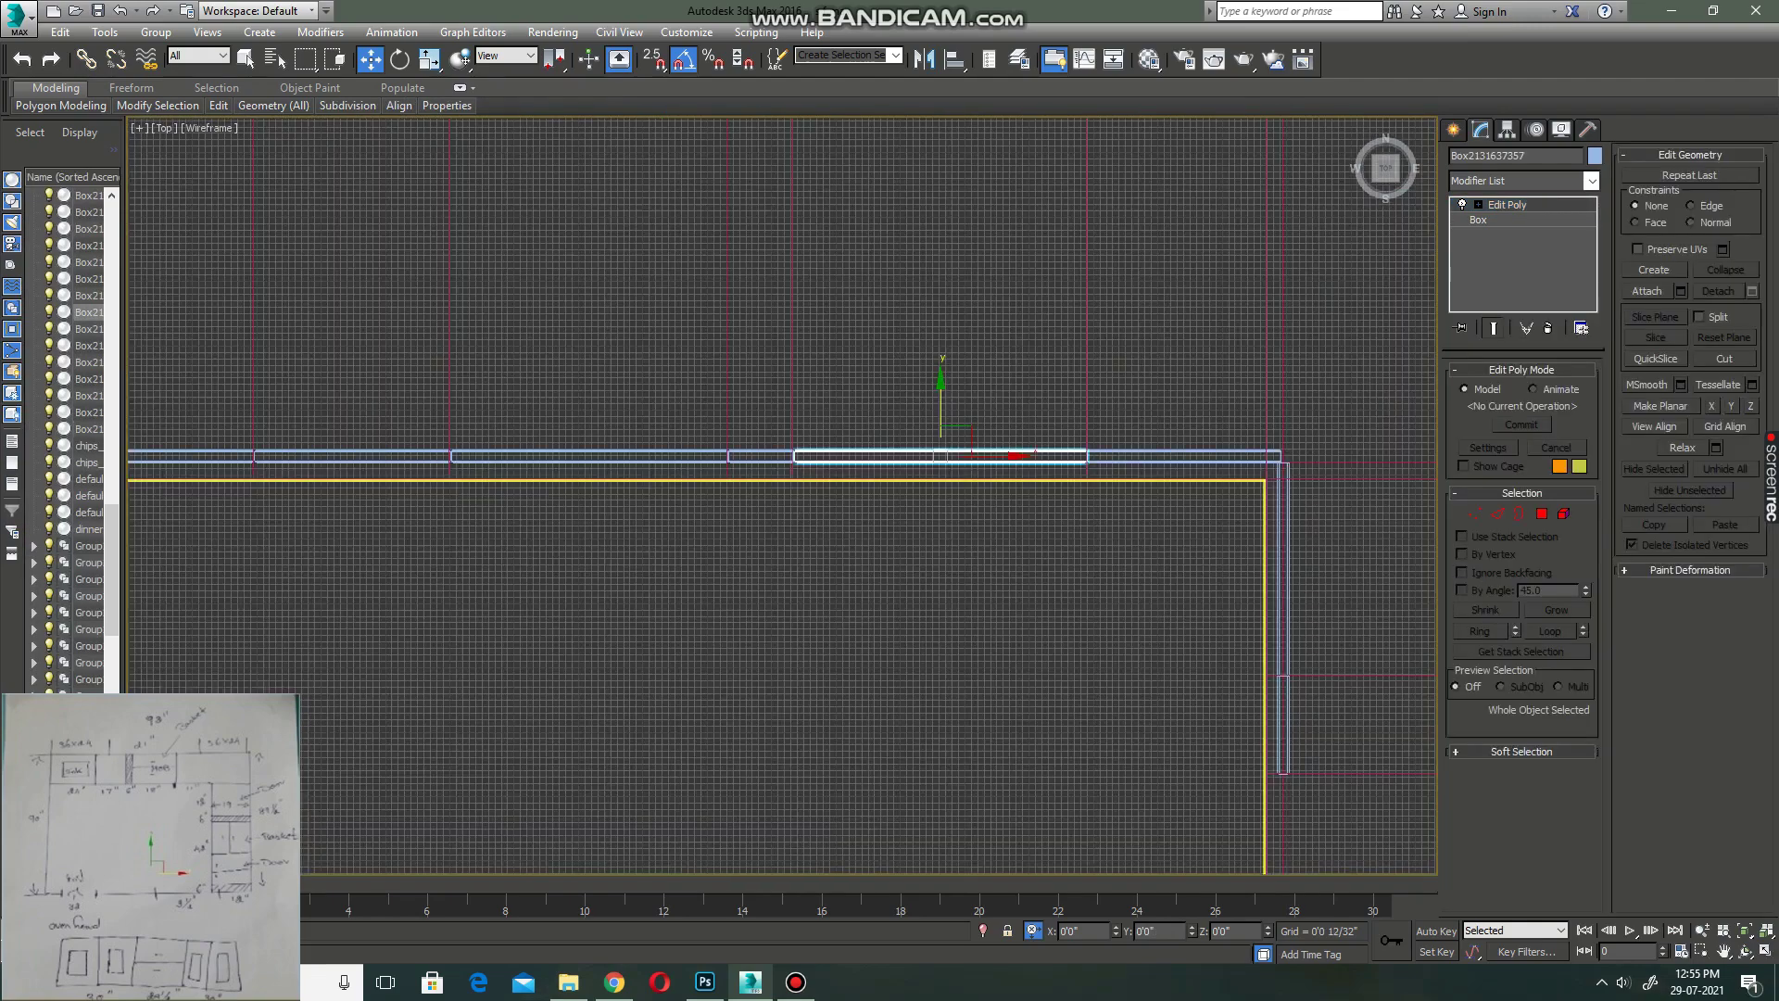
drag(536, 422, 636, 562)
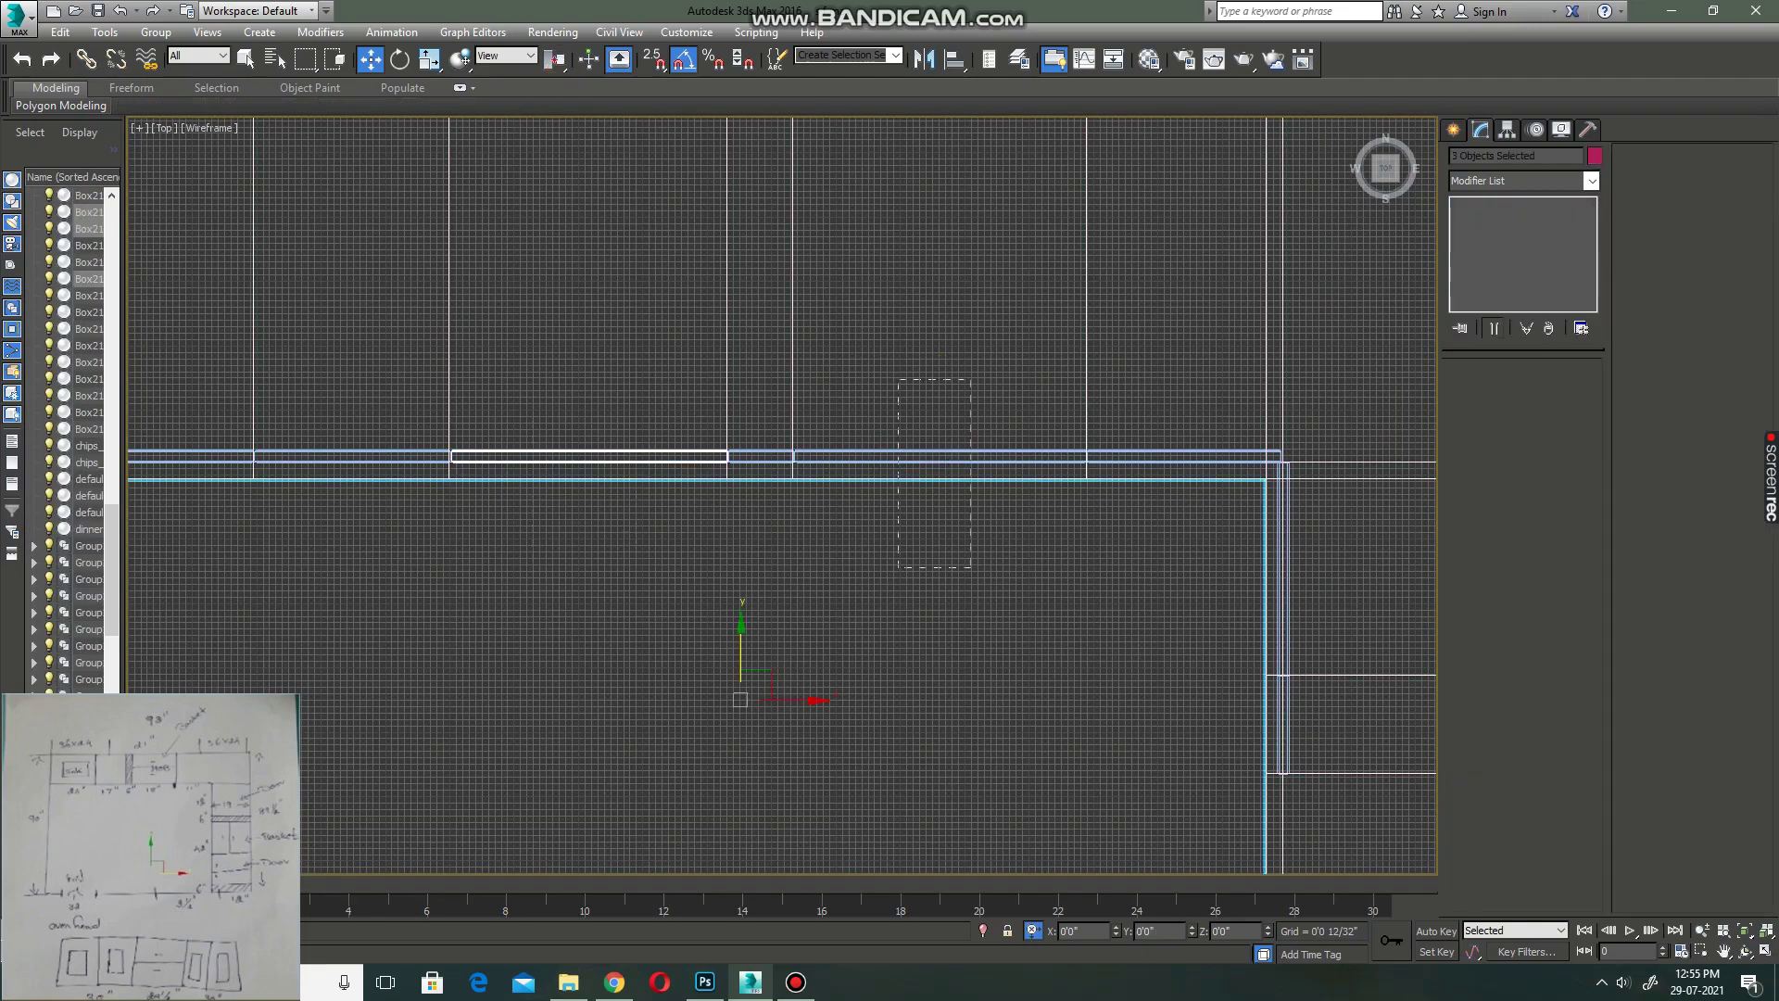
drag(898, 379, 970, 567)
alt+drag(762, 248, 1178, 311)
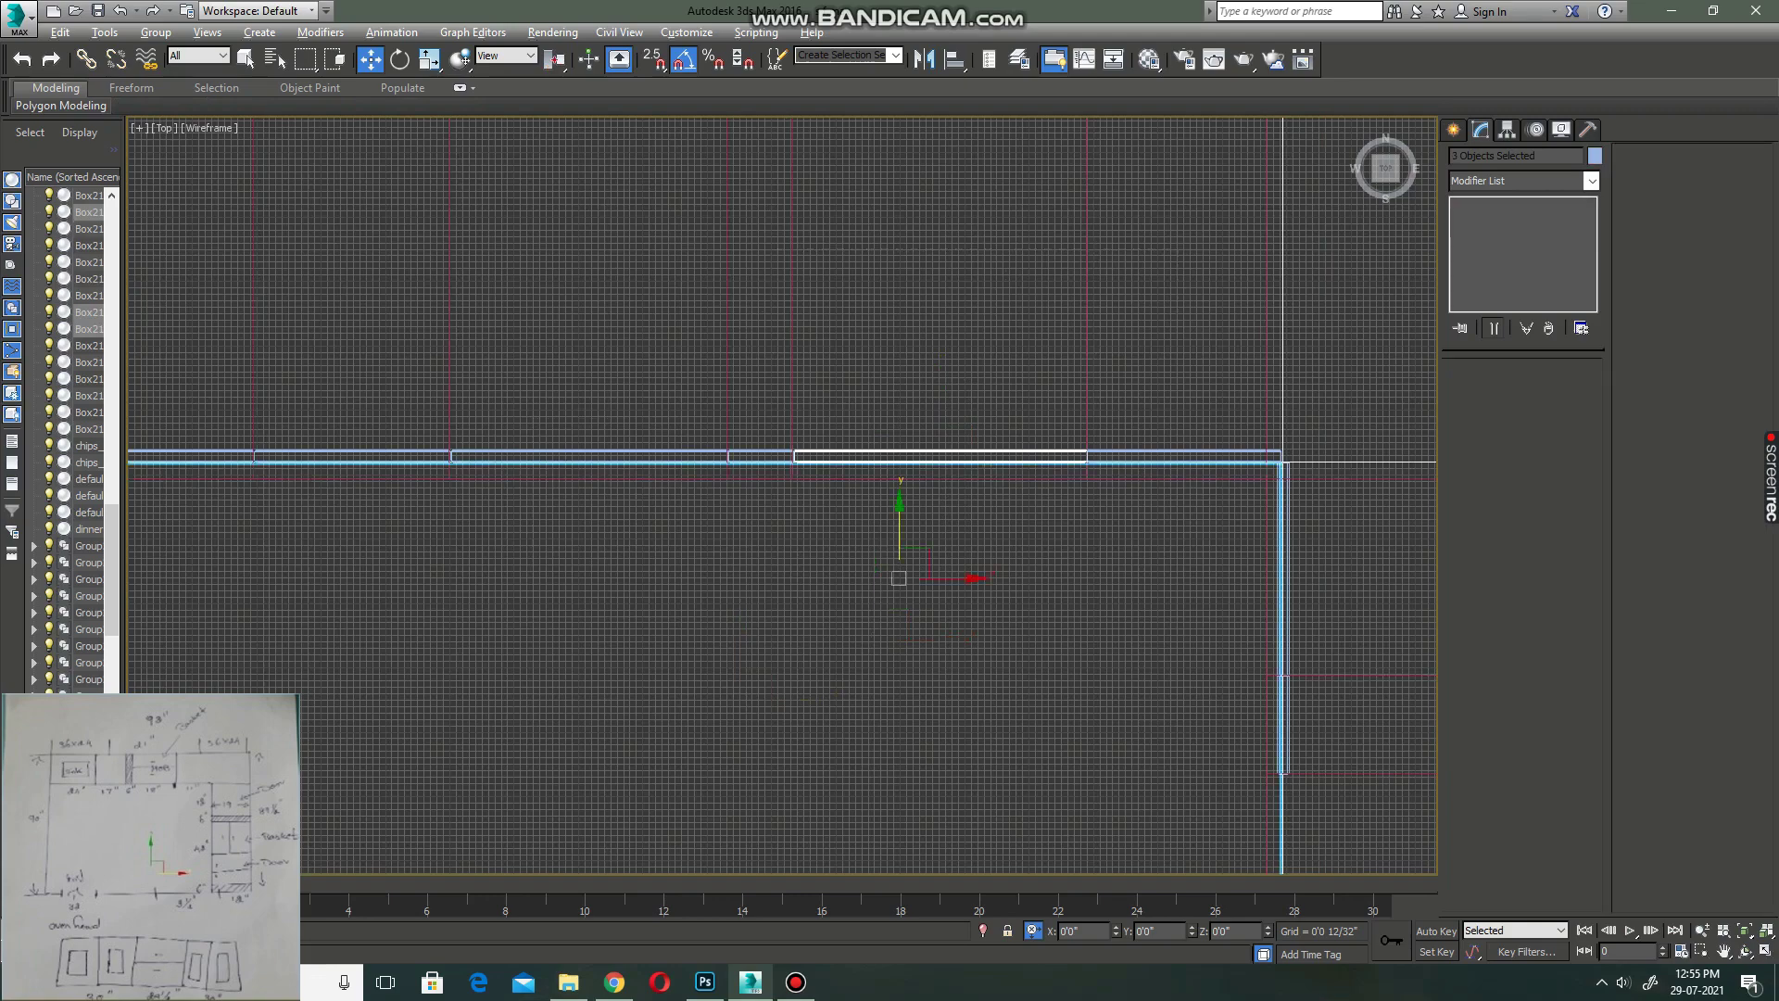
alt+drag(1282, 461, 1441, 119)
key(e)
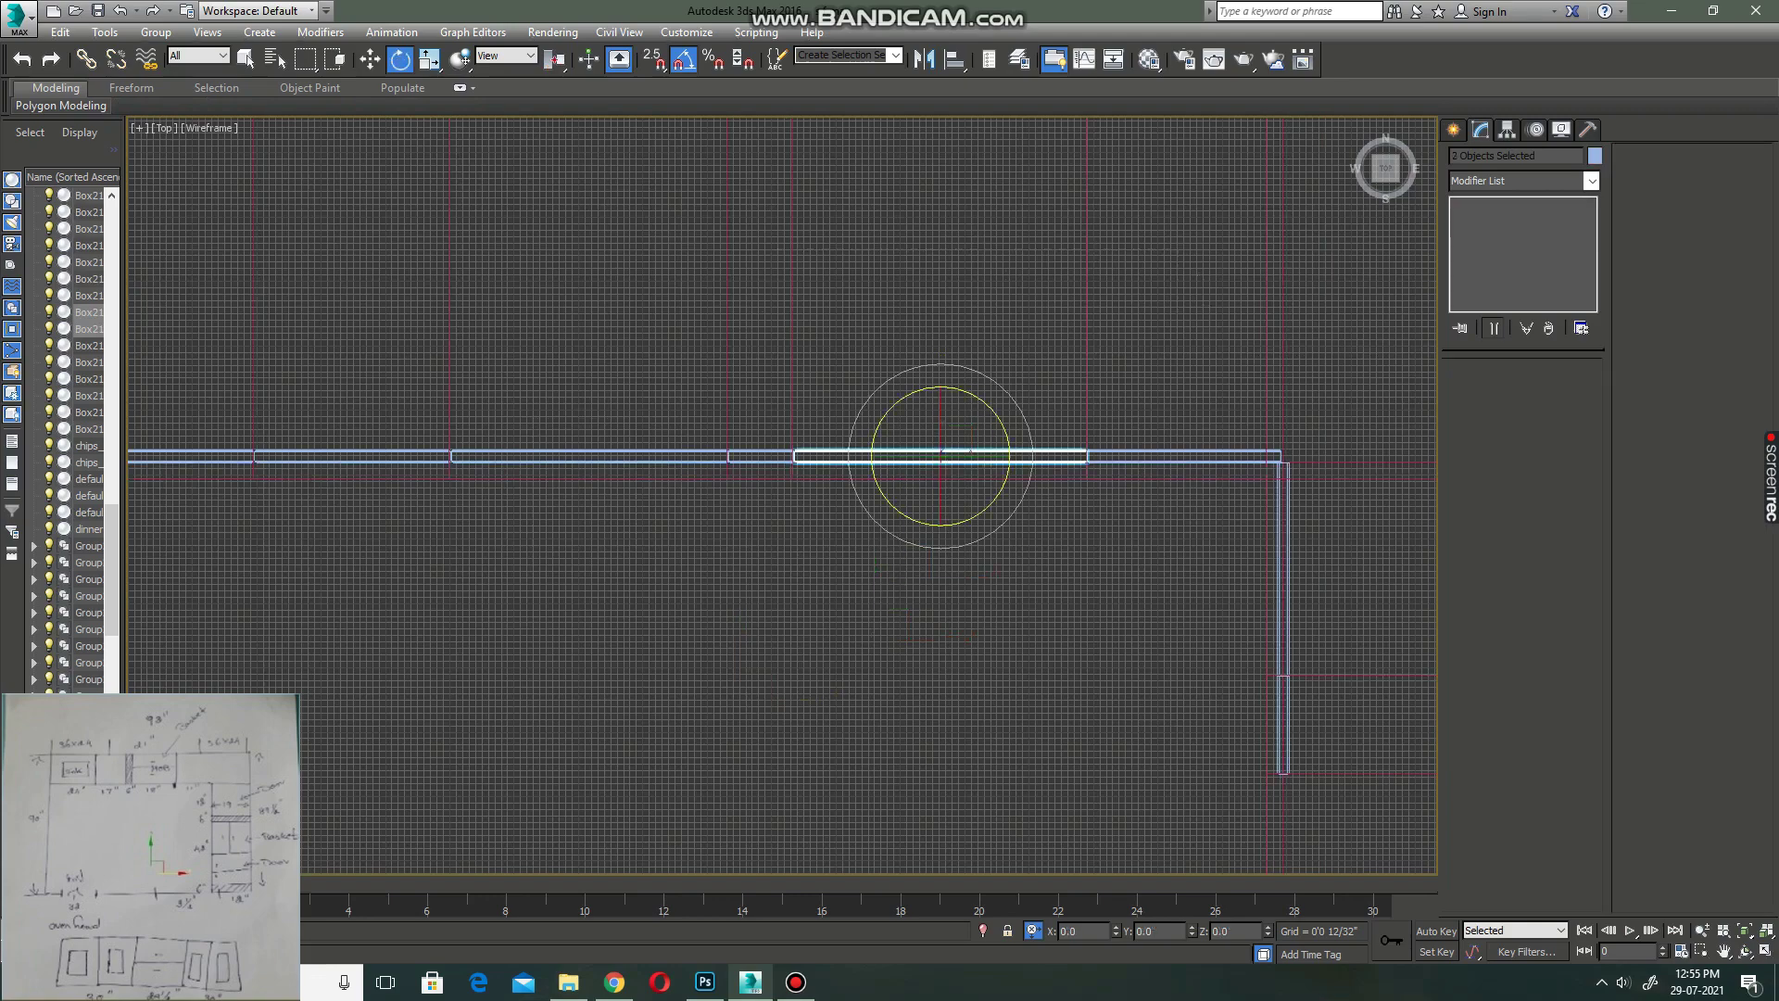
shift+drag(970, 451, 970, 519)
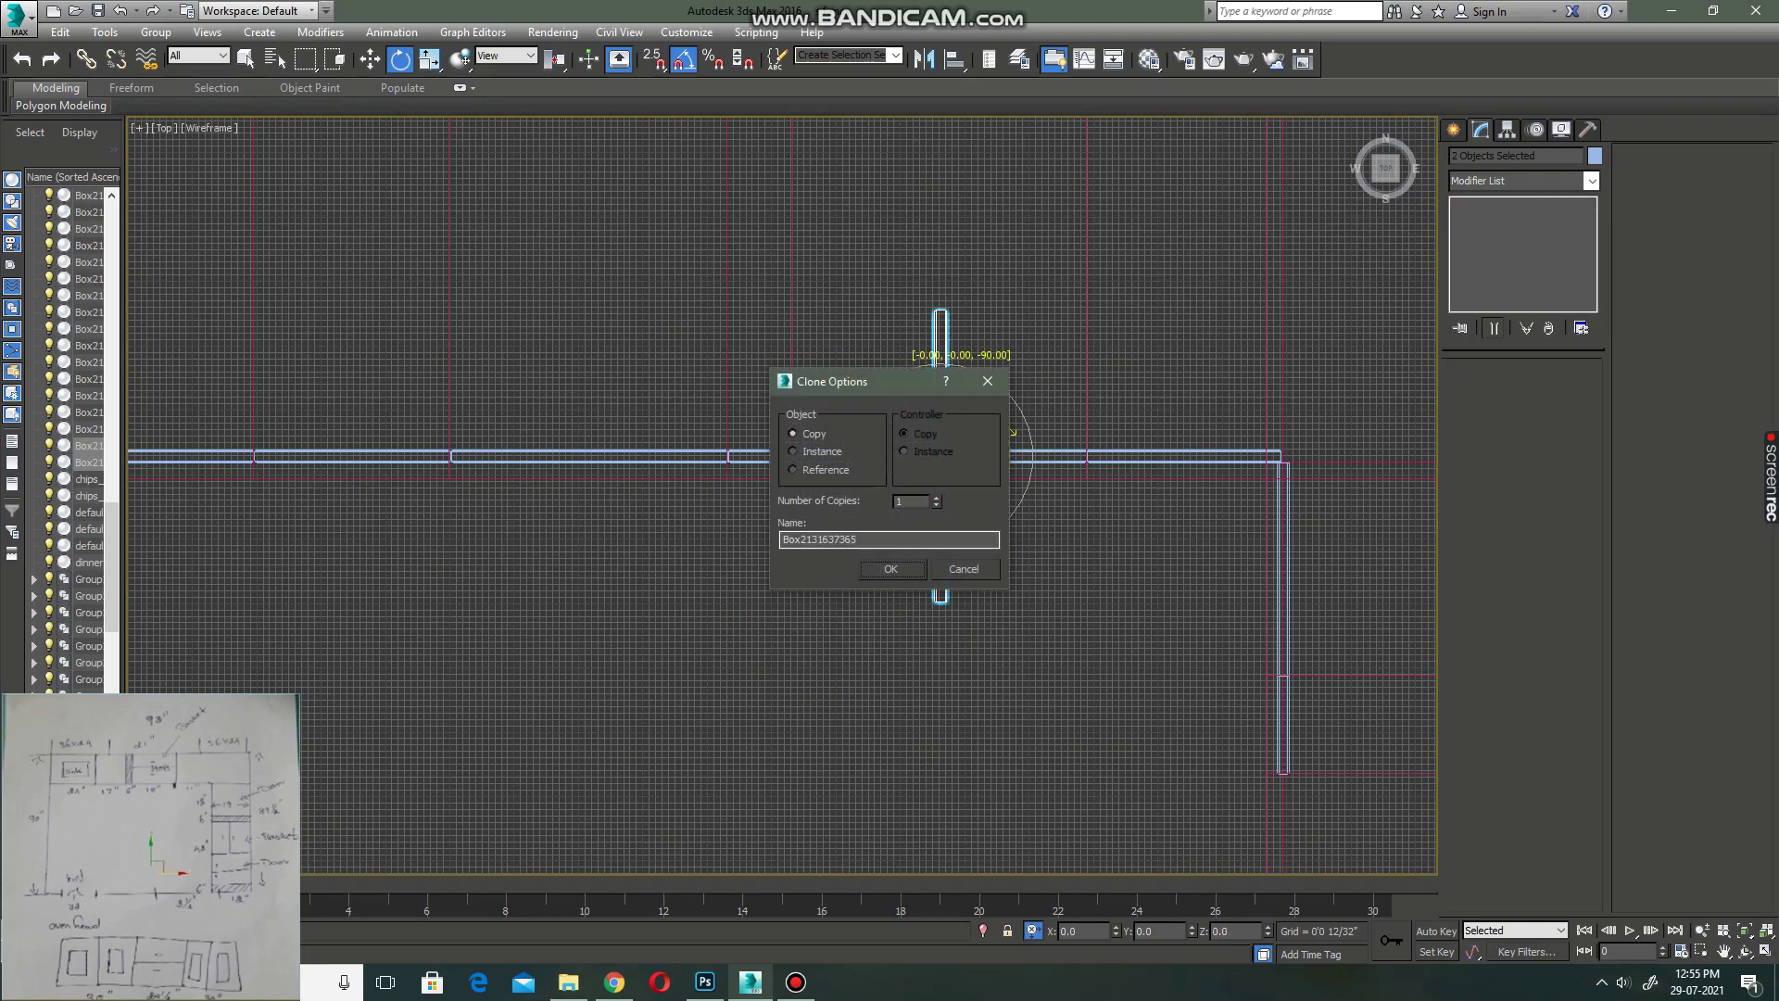
key(Return)
key(w)
- Move the rotated copies into the right-hand run's gap, butted against the wall
scroll(836, 335, down, 5)
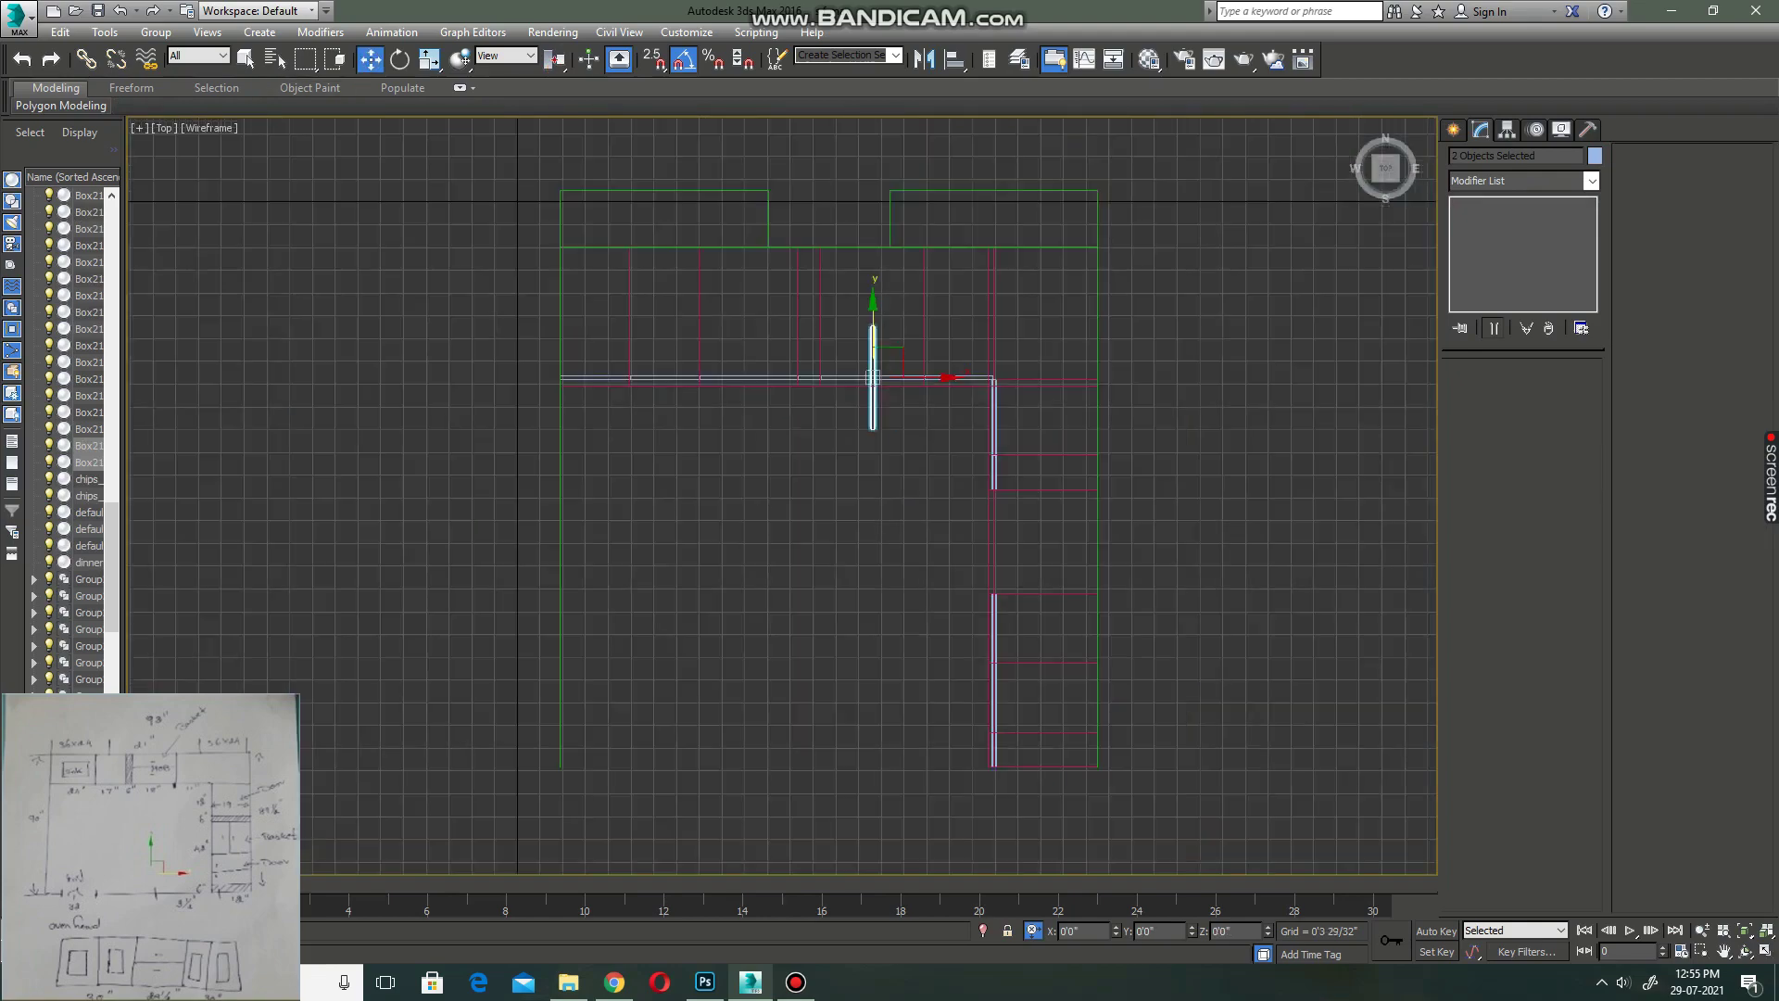
mouse_move(873, 378)
mouse_down()
mouse_move(872, 569)
mouse_move(999, 536)
mouse_up()
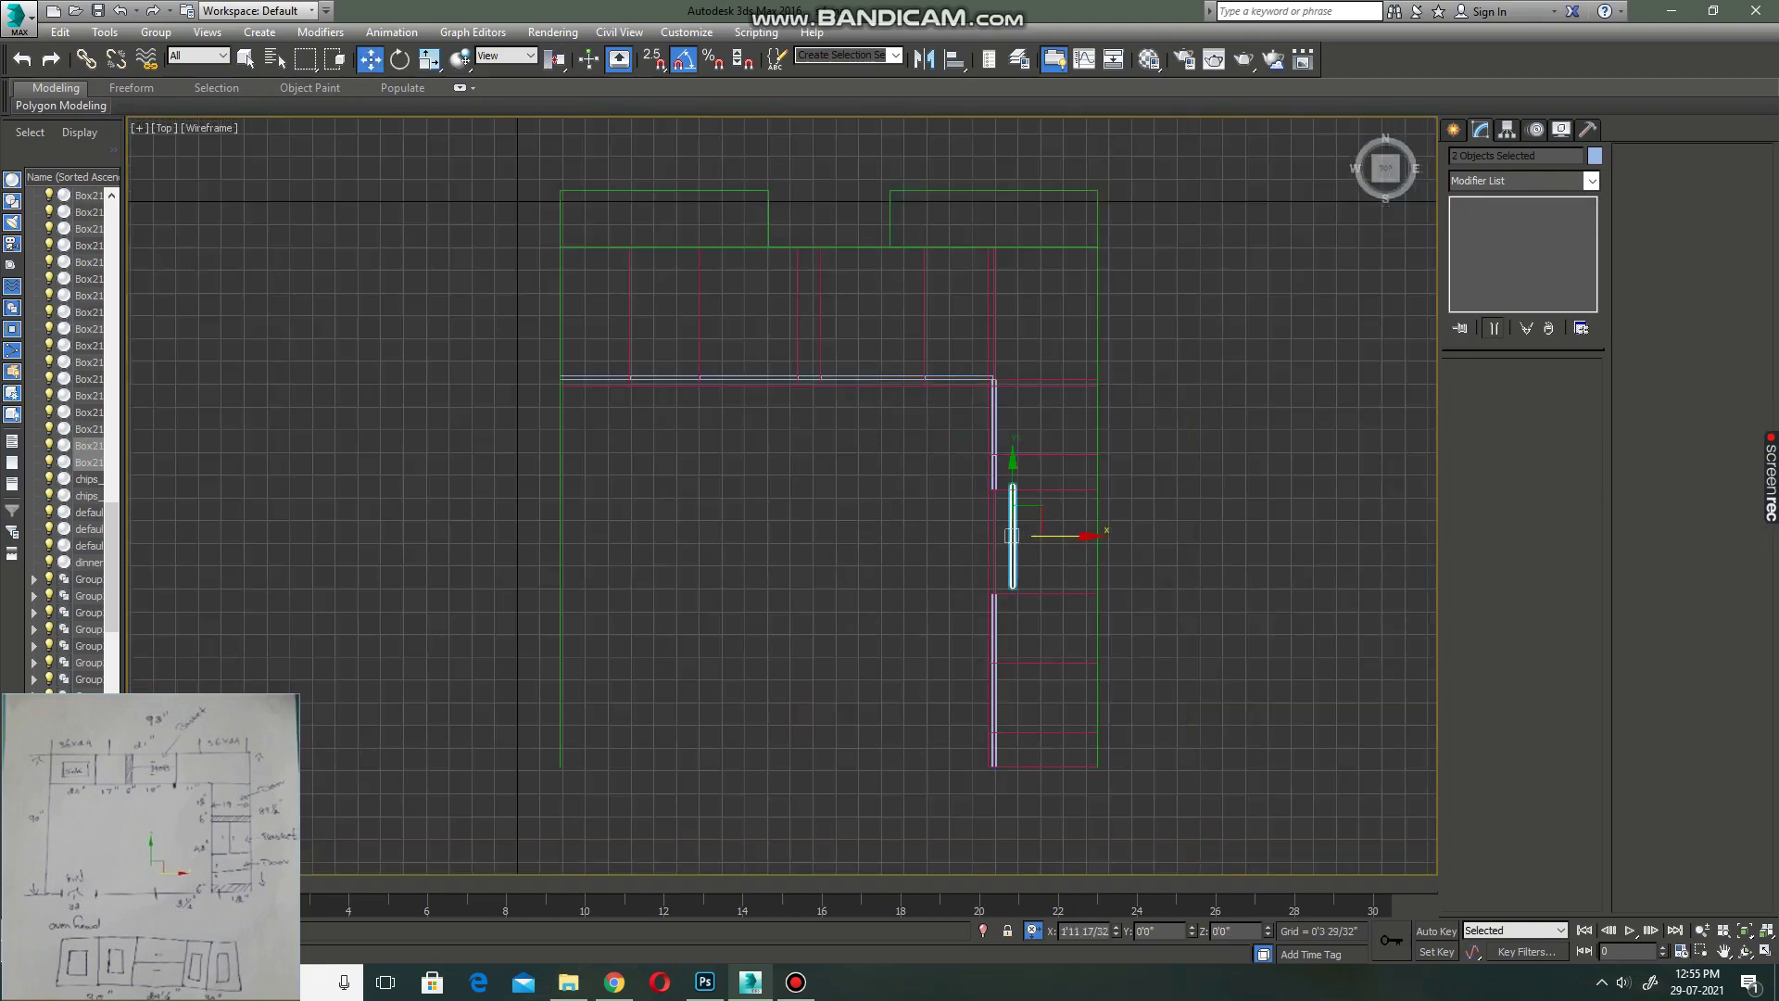
scroll(999, 535, up, 4)
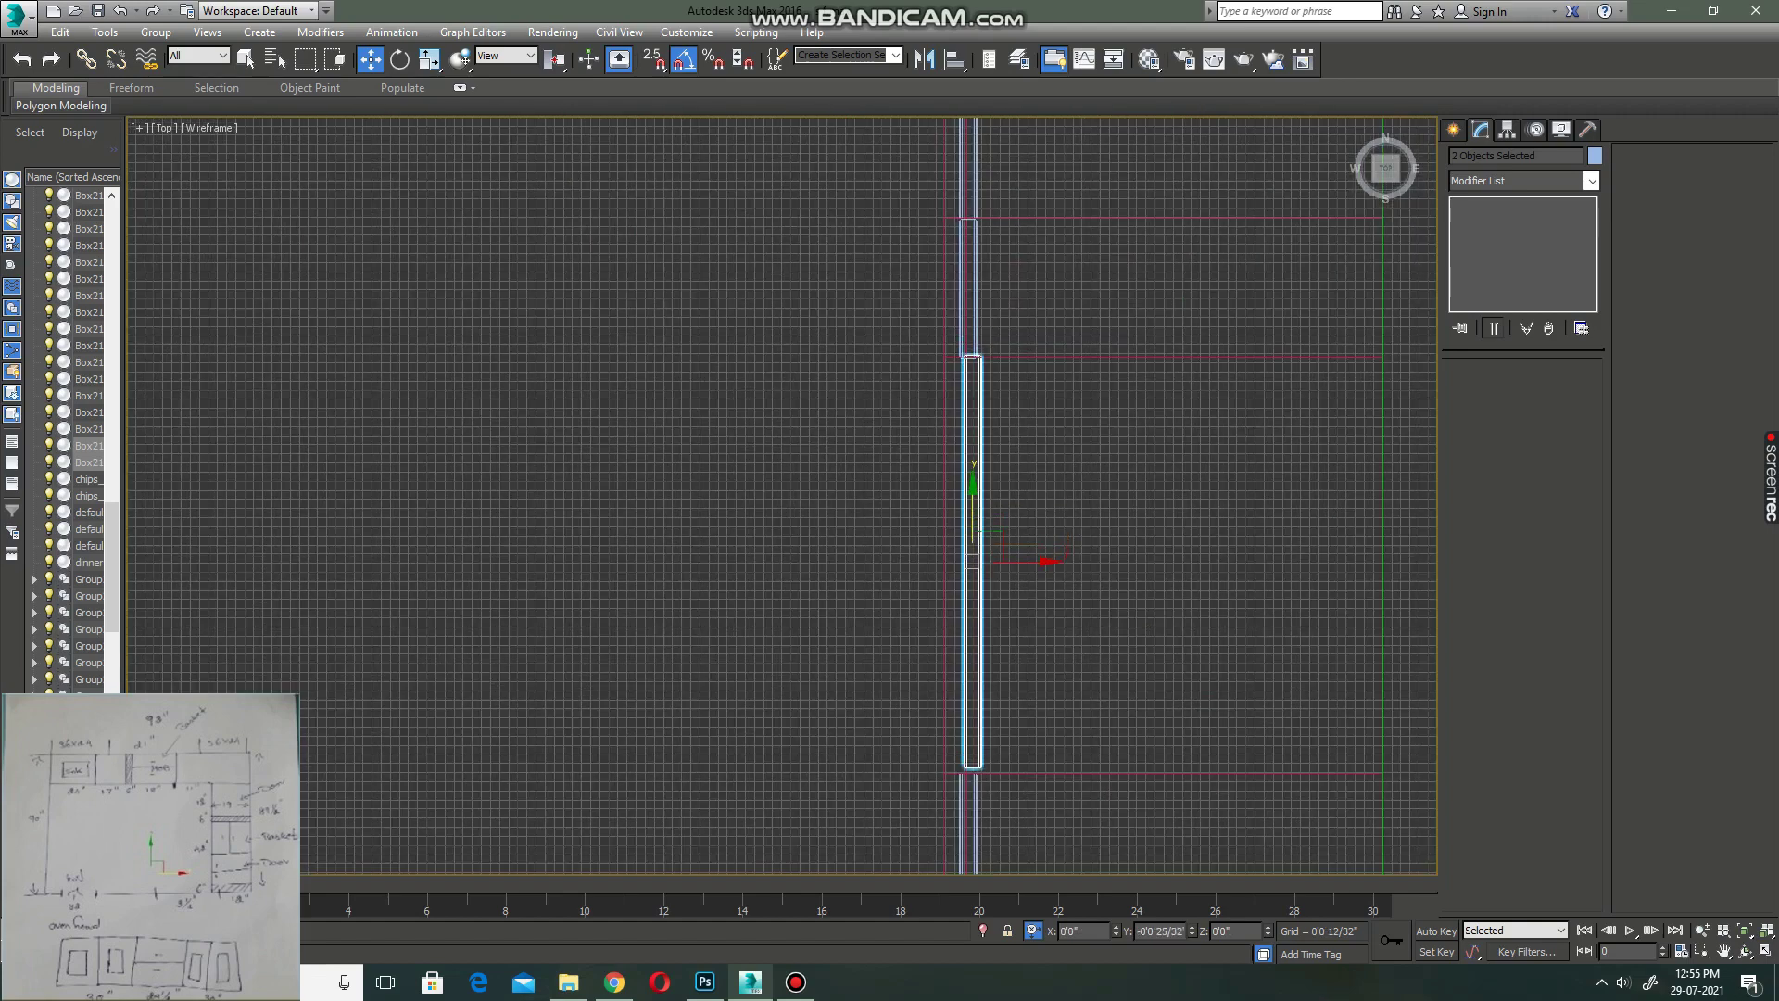
scroll(980, 517, up, 2)
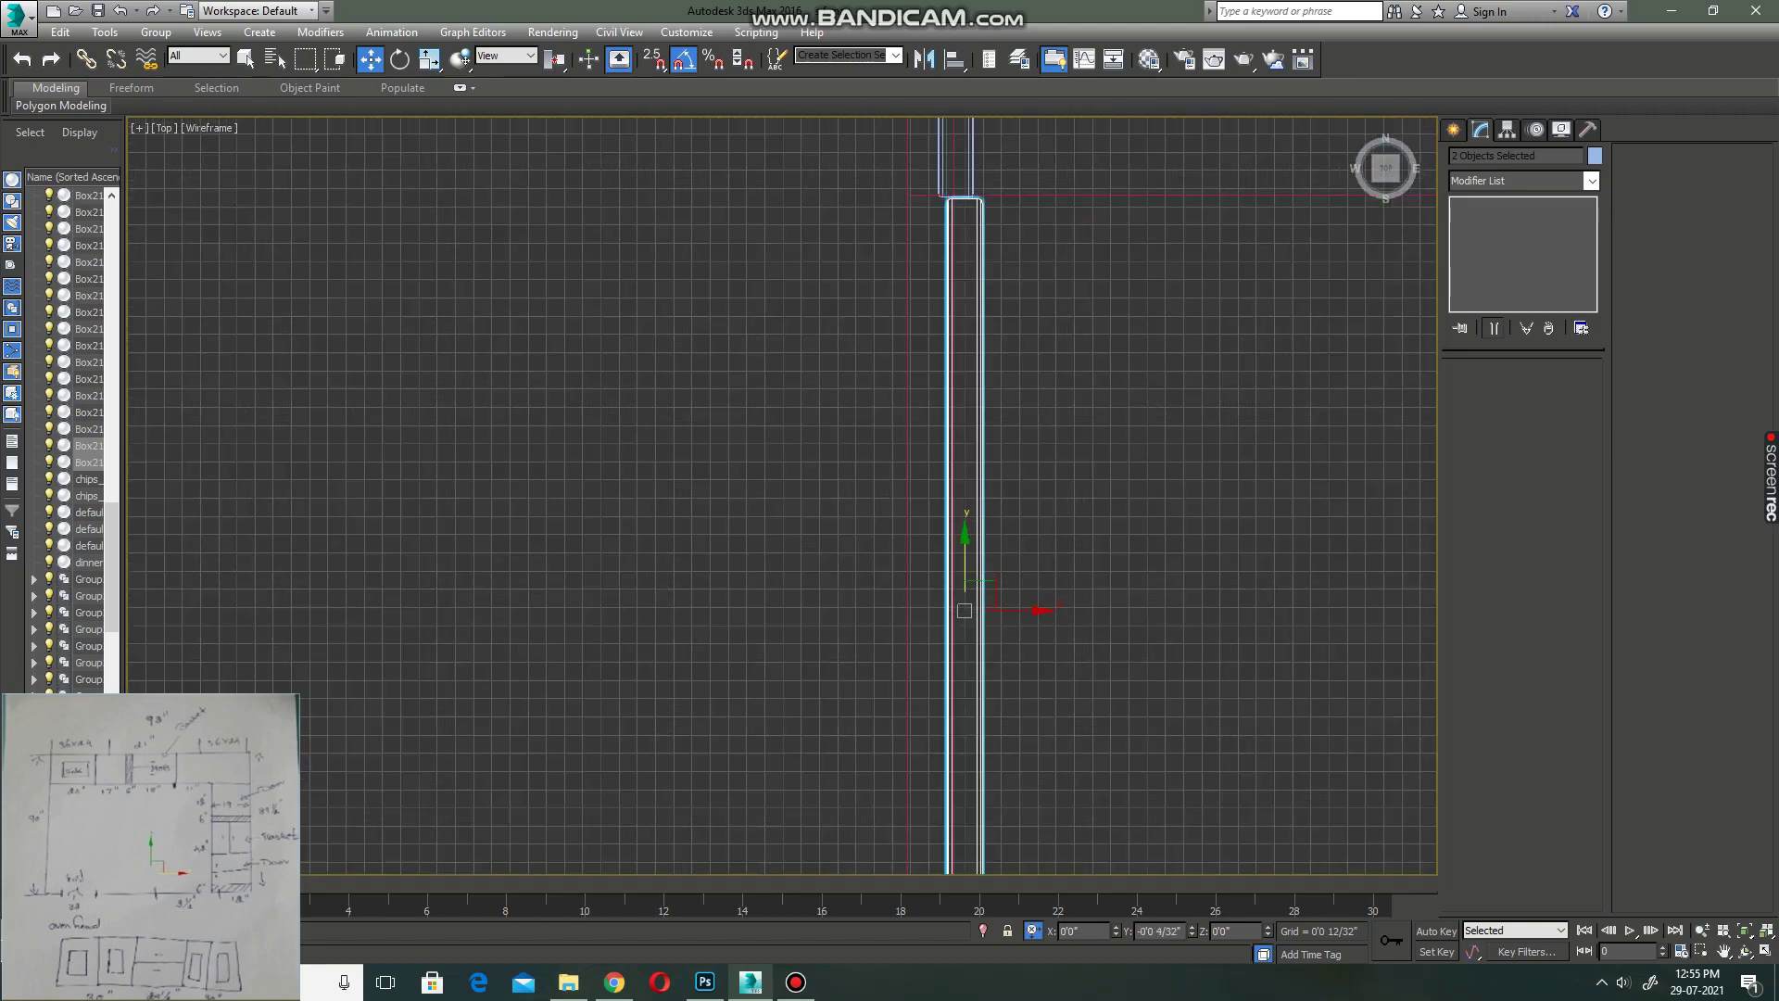
drag(1009, 609, 999, 609)
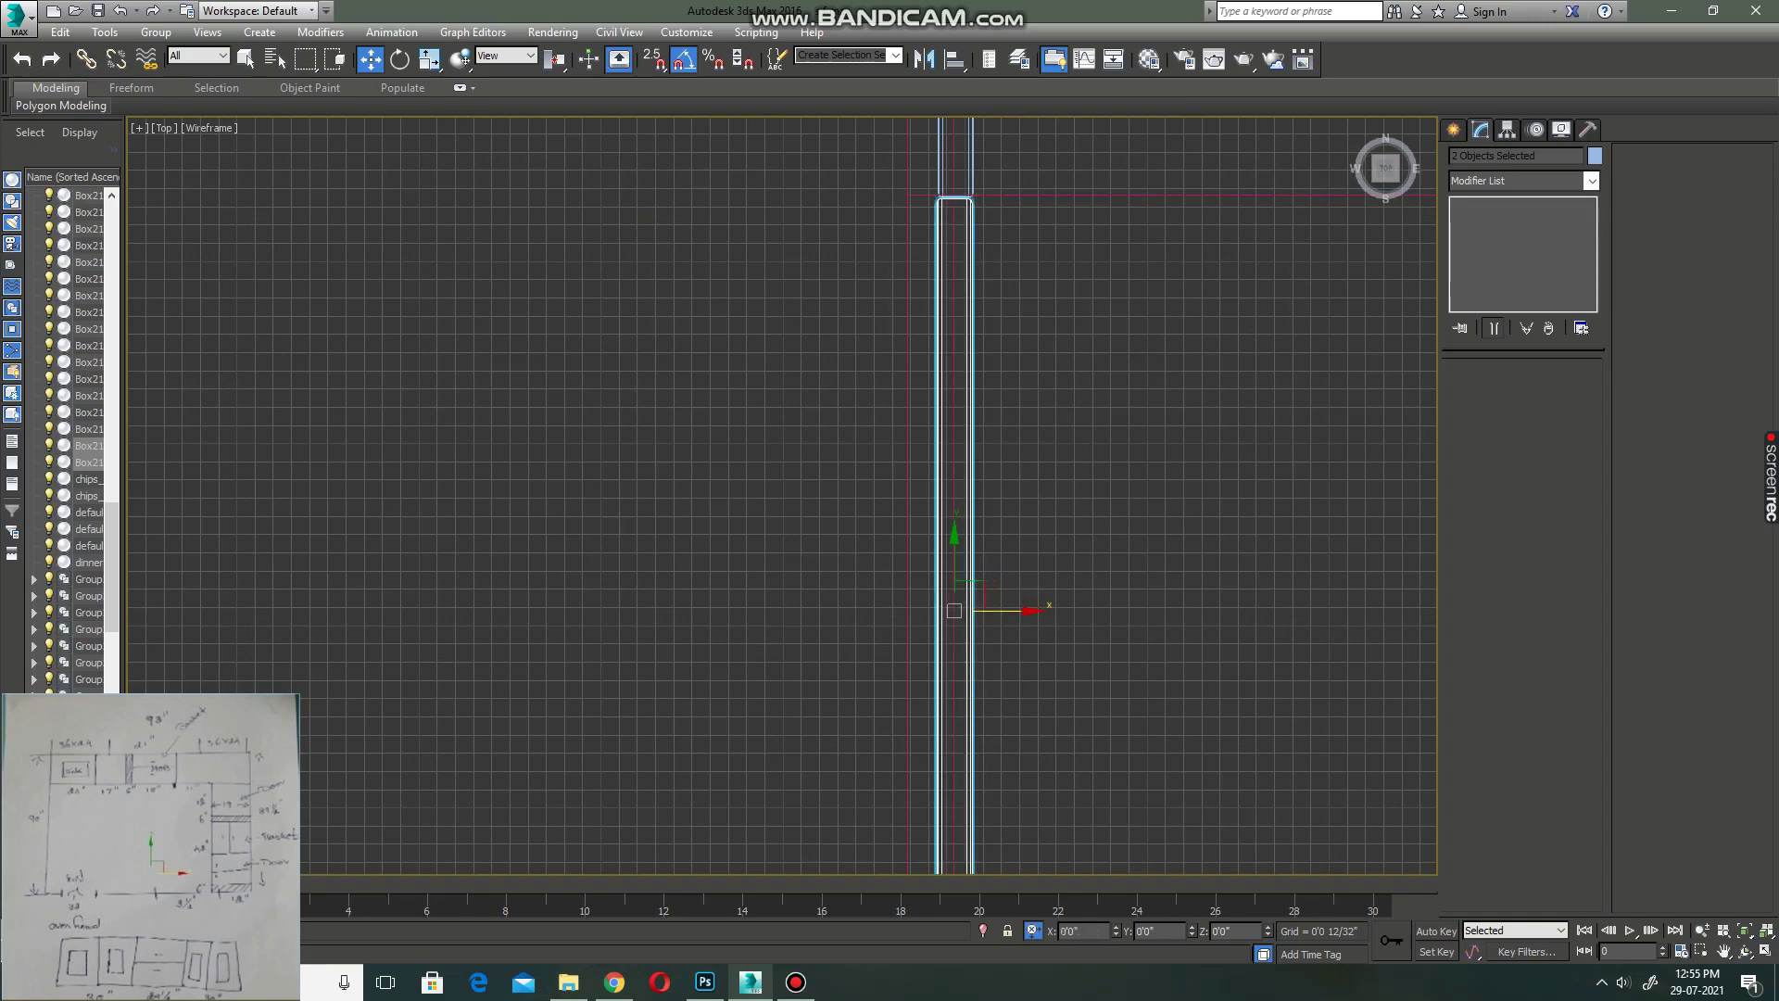
drag(954, 611, 957, 611)
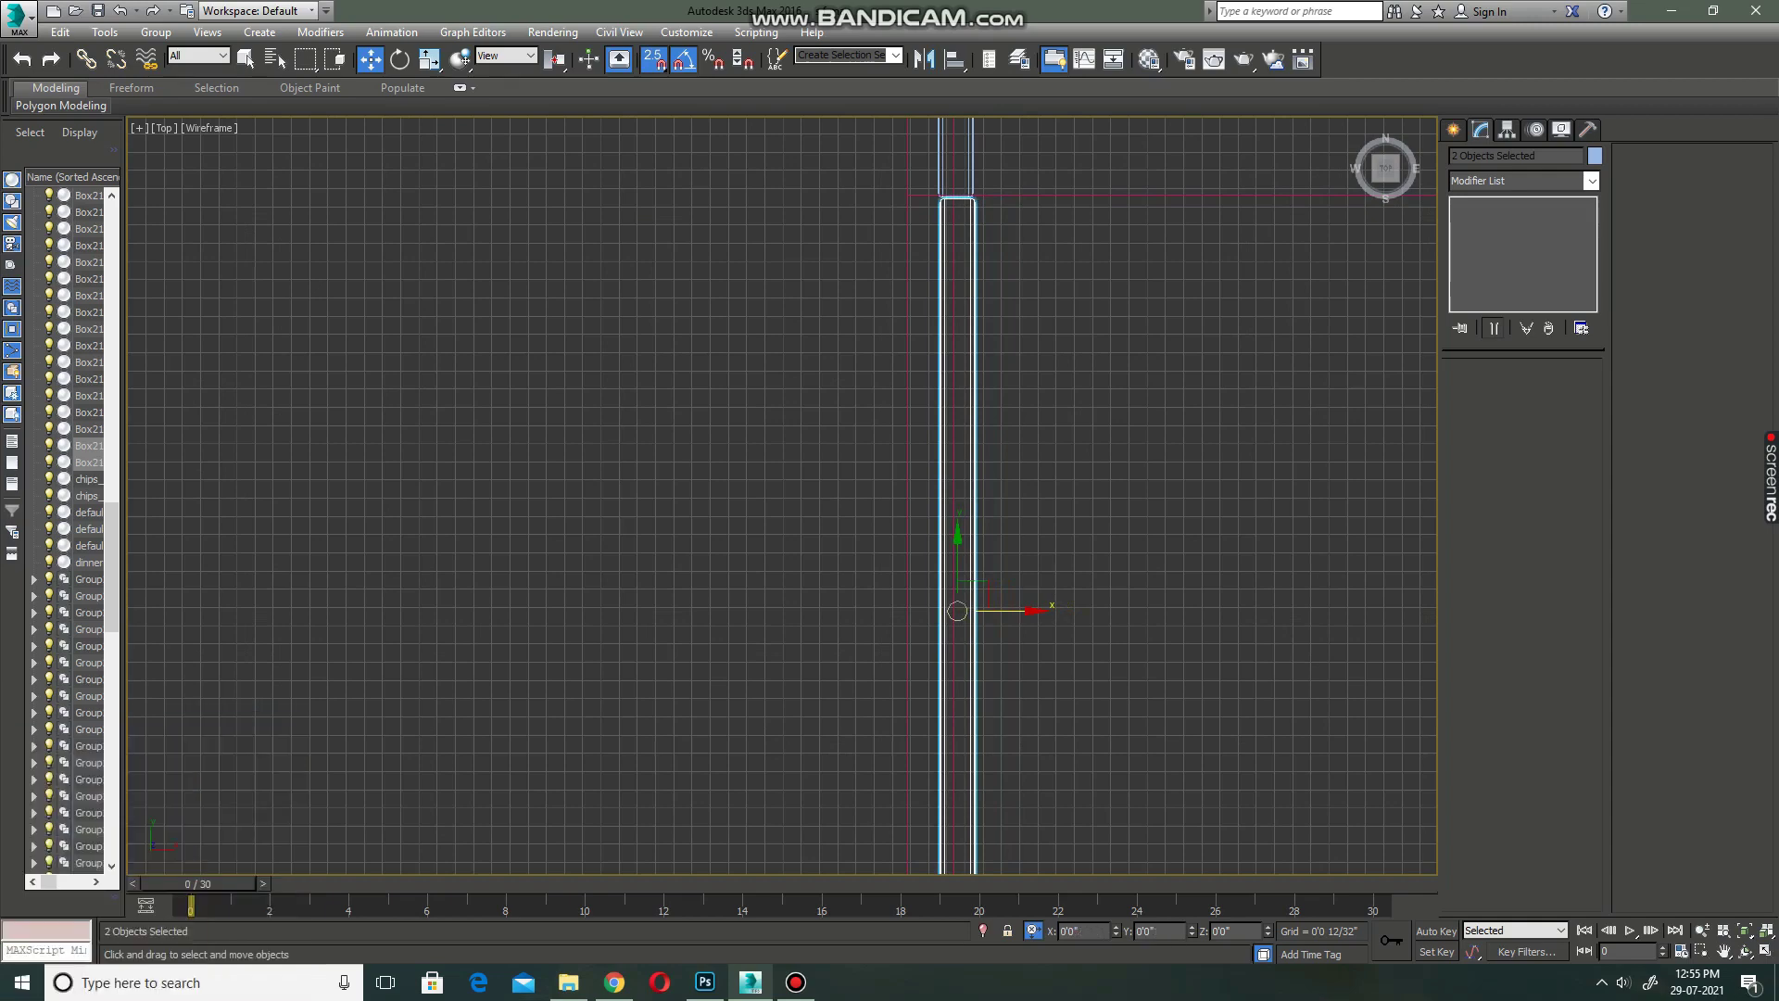
key(alt+w)
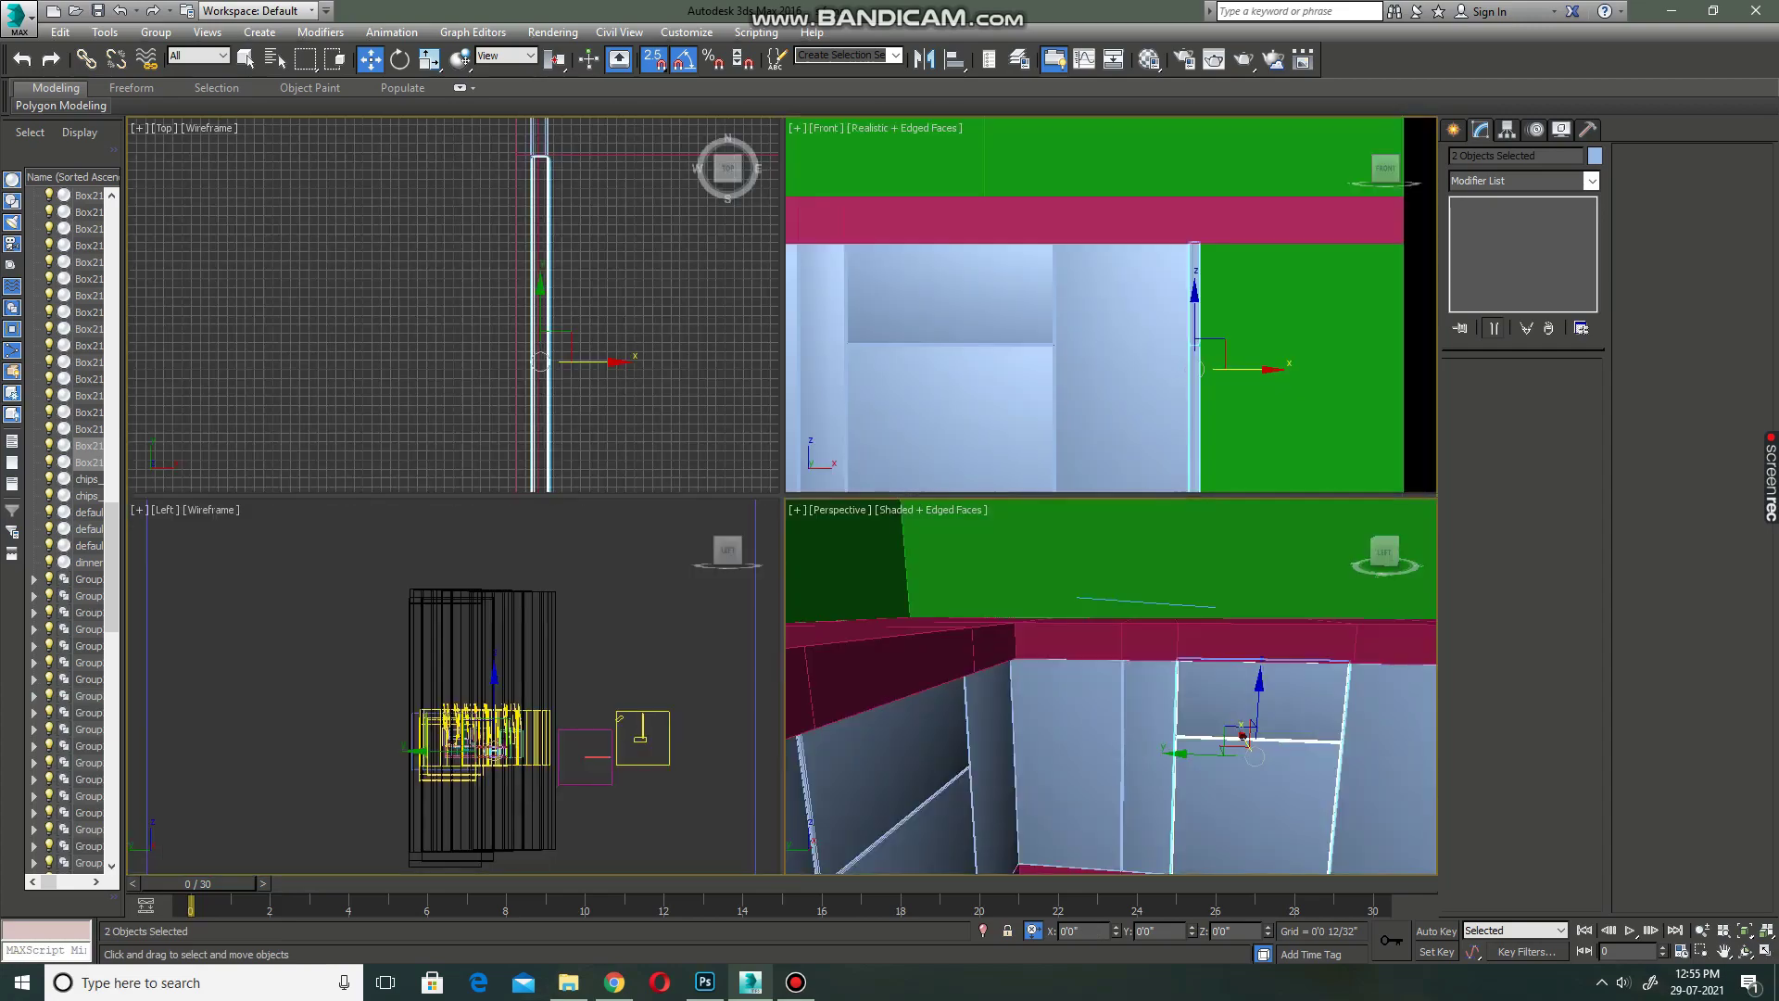
- Orbit the maximized Perspective view of the kitchen, then open Edge mode on the counter
key(alt+w)
alt+middle_drag(1055, 644, 1107, 643)
scroll(1071, 637, down, 10)
scroll(920, 570, up, 5)
click(917, 571)
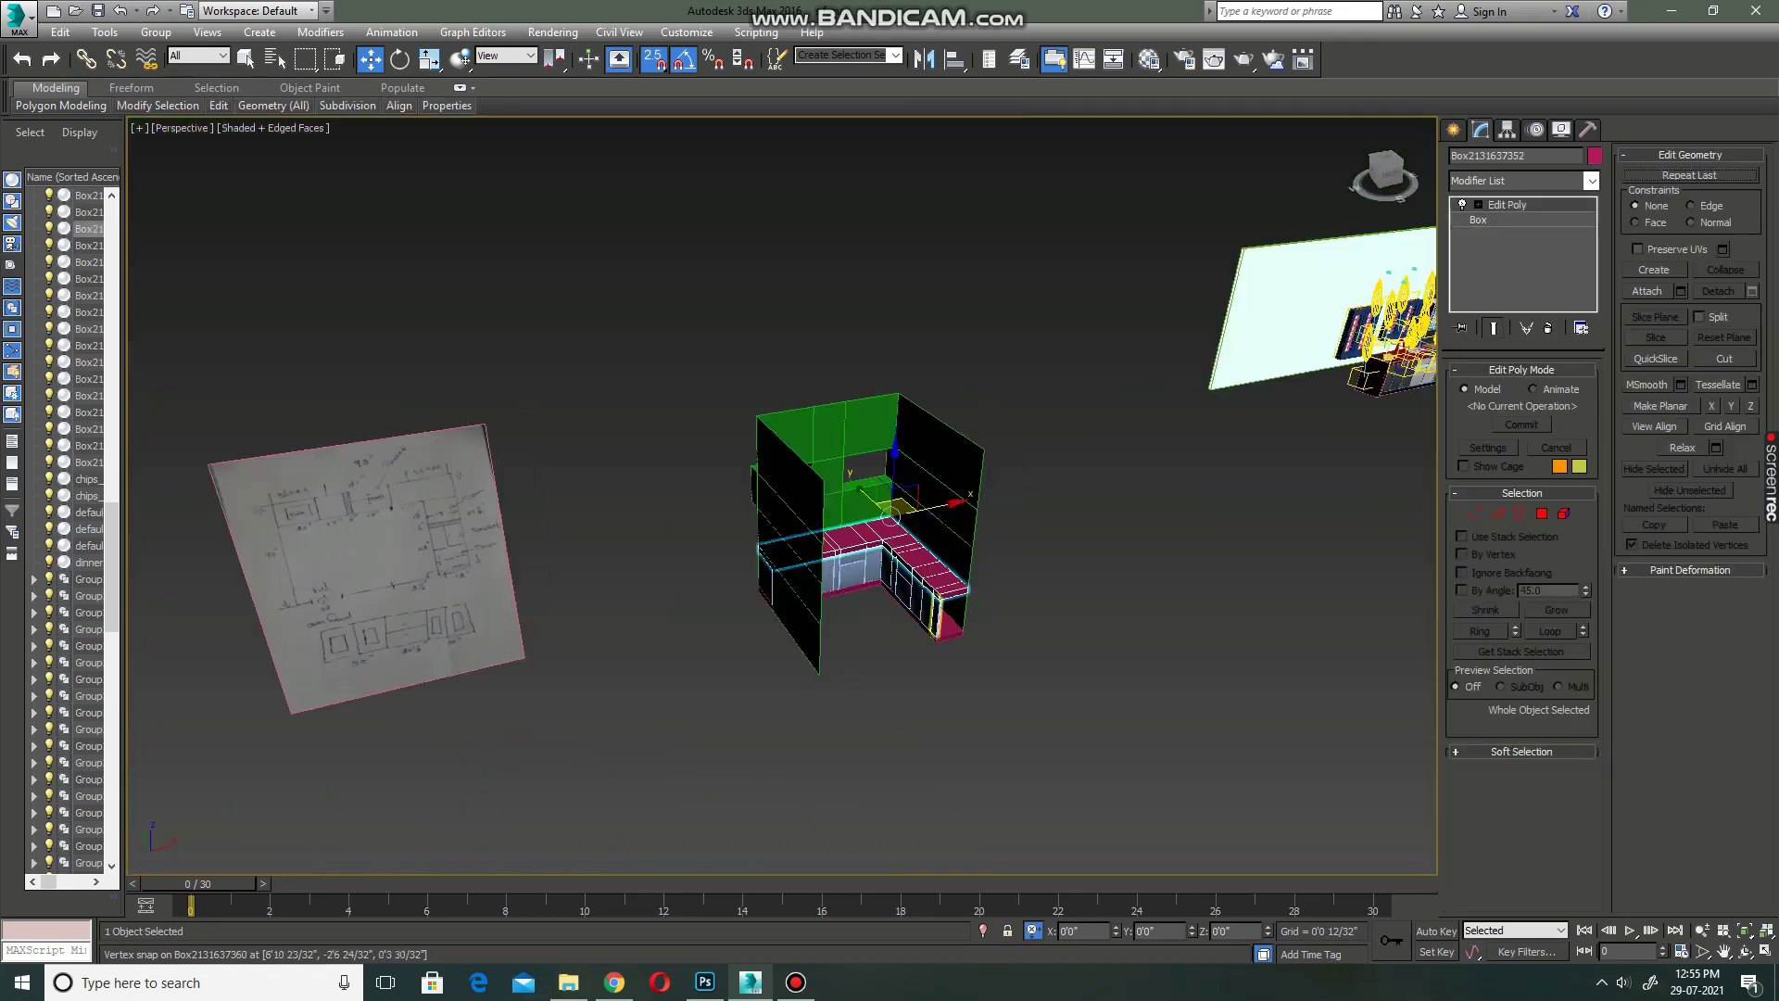
scroll(913, 571, up, 4)
scroll(906, 572, up, 2)
key(2)
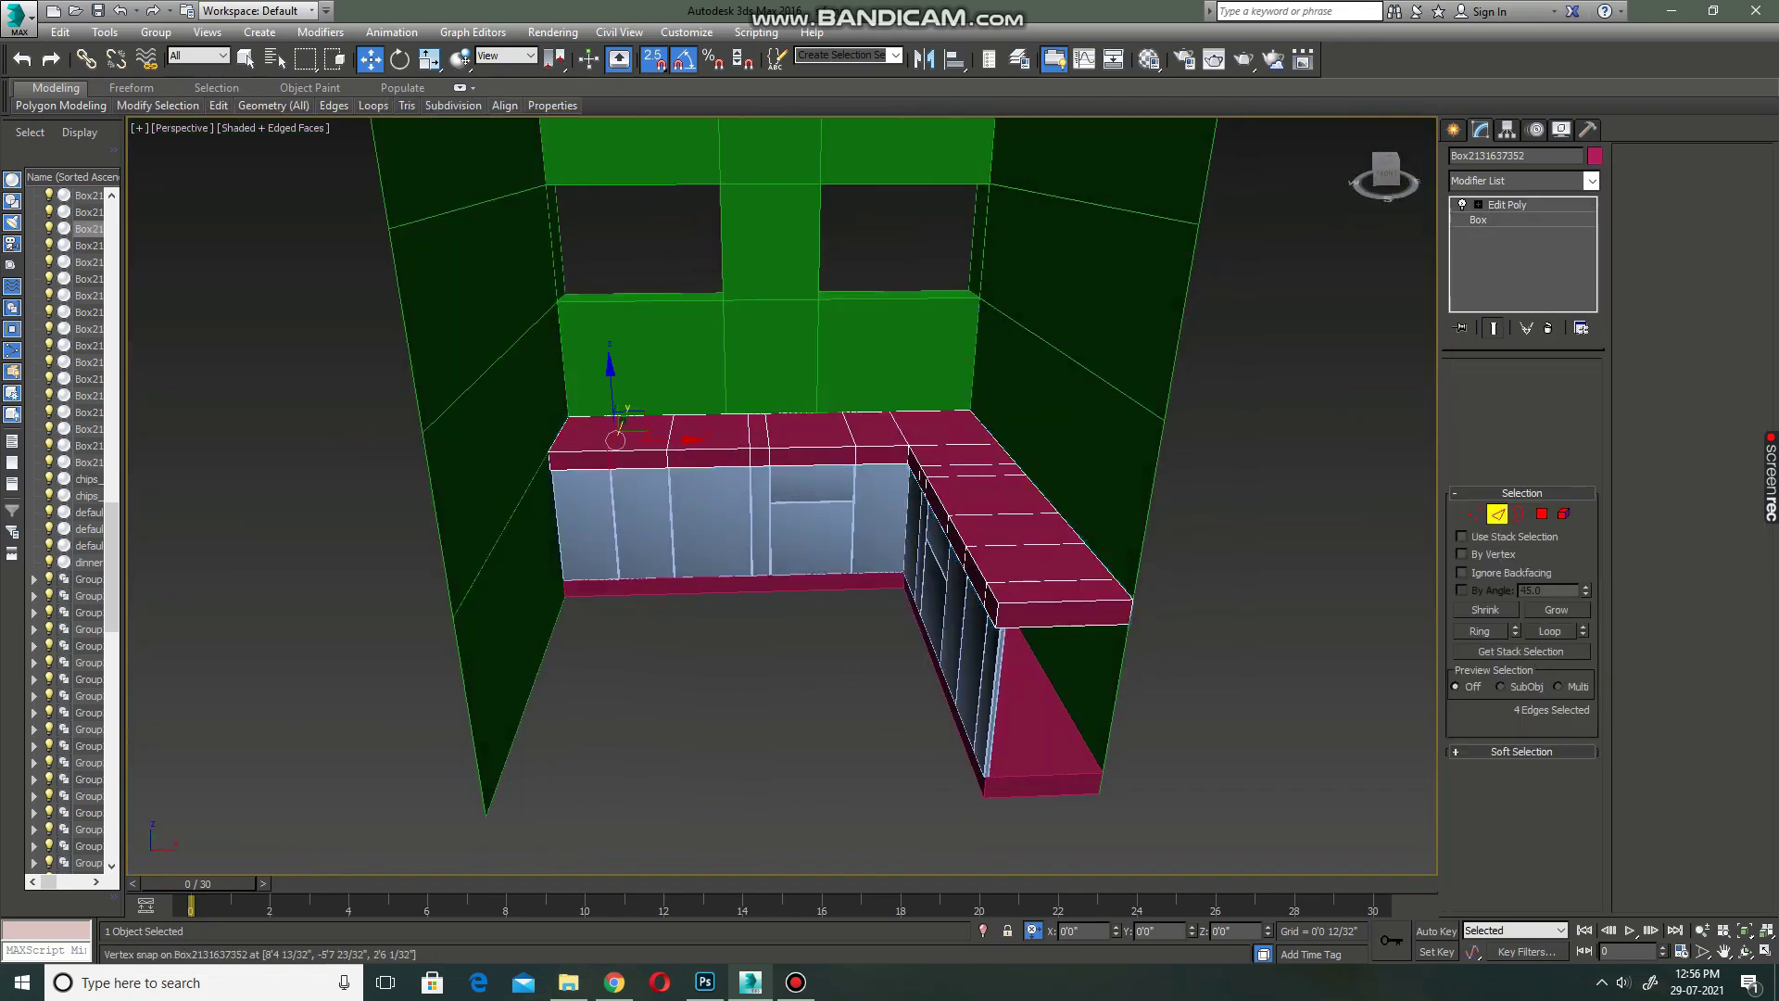